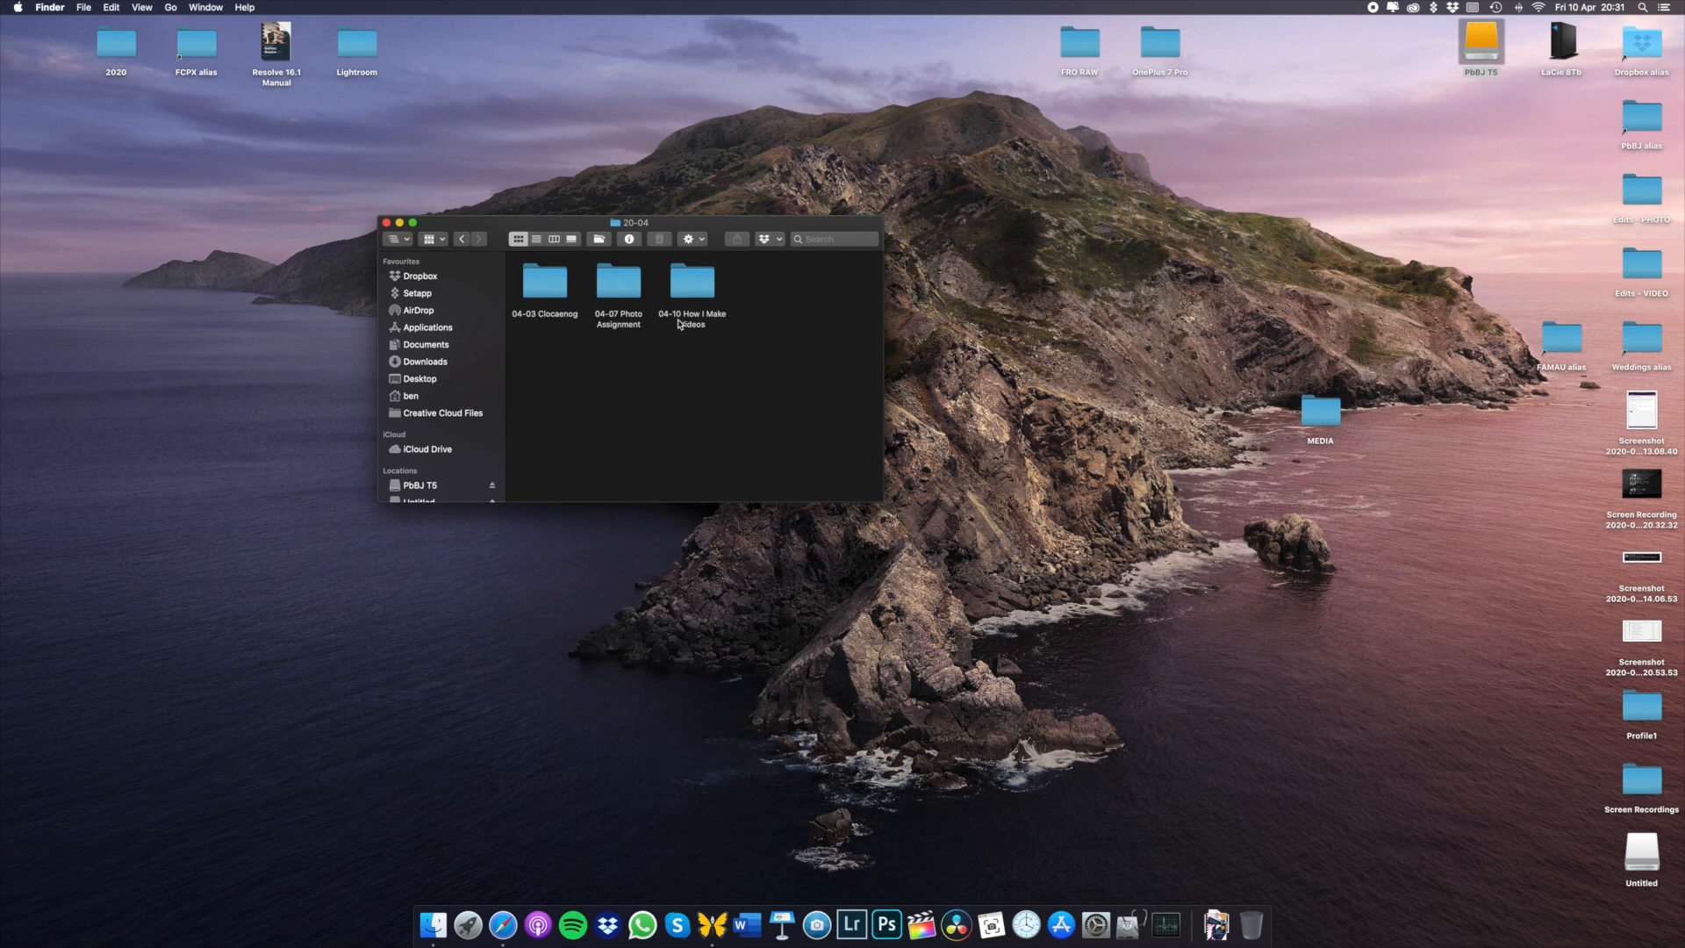
# - Open the 04-10 How I Make Videos folder and, alongside it, the 102MSDCF photo folder inside DCIM on the Untitled card
pyautogui.doubleClick(693, 282)
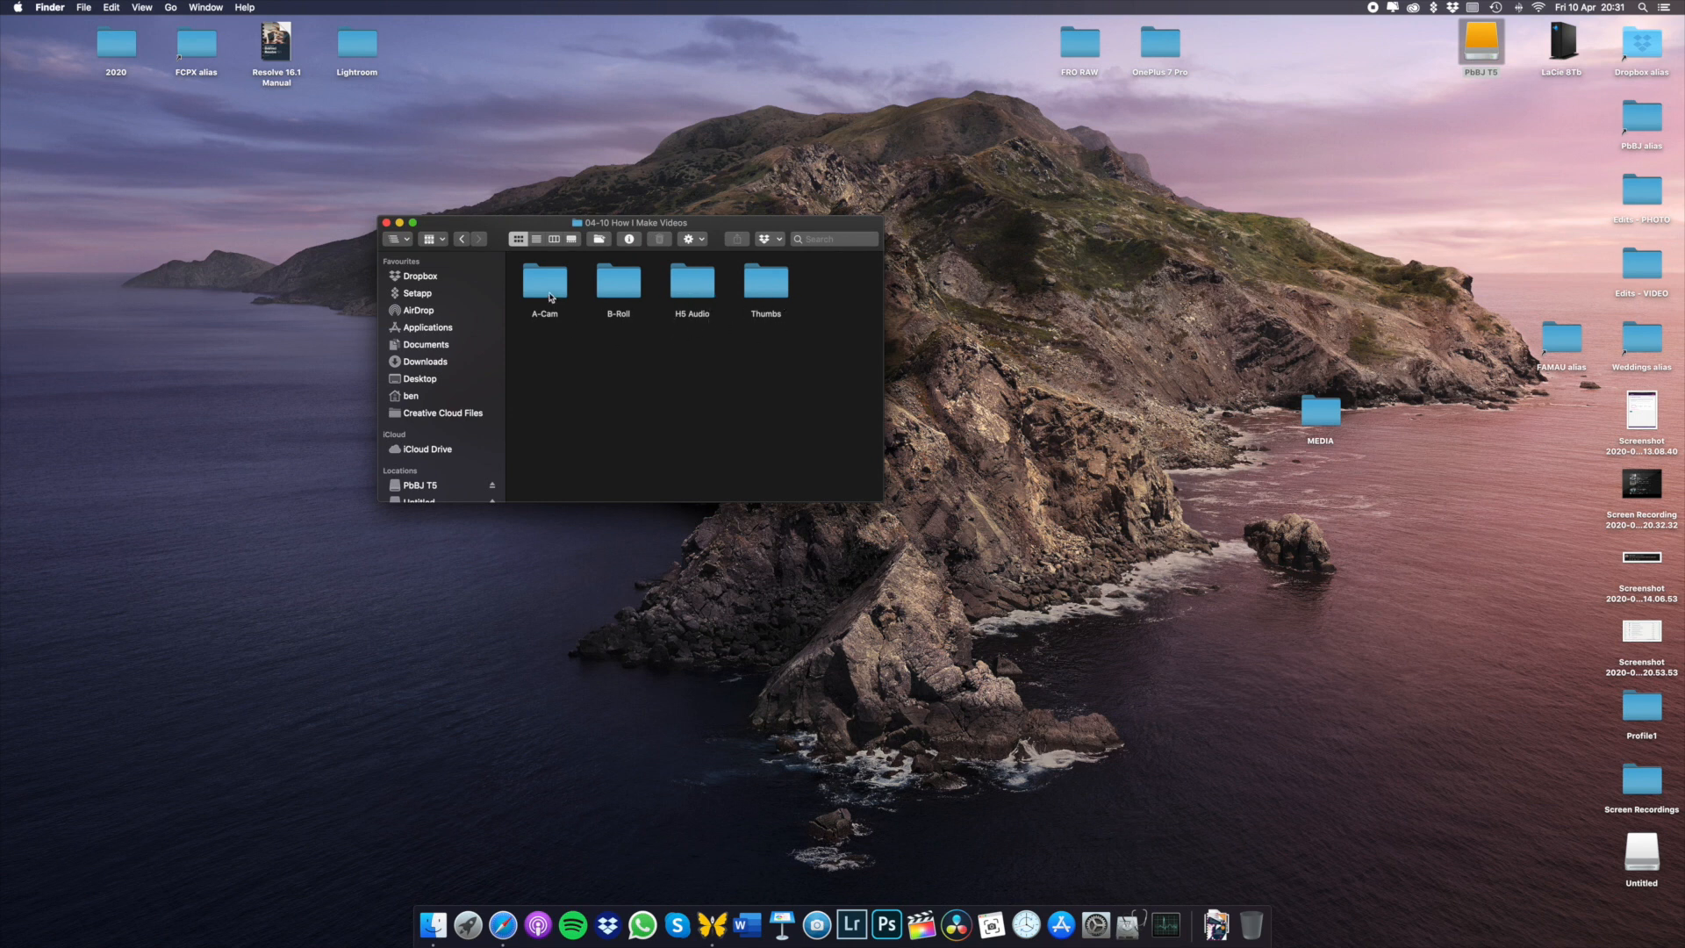
pyautogui.click(609, 293)
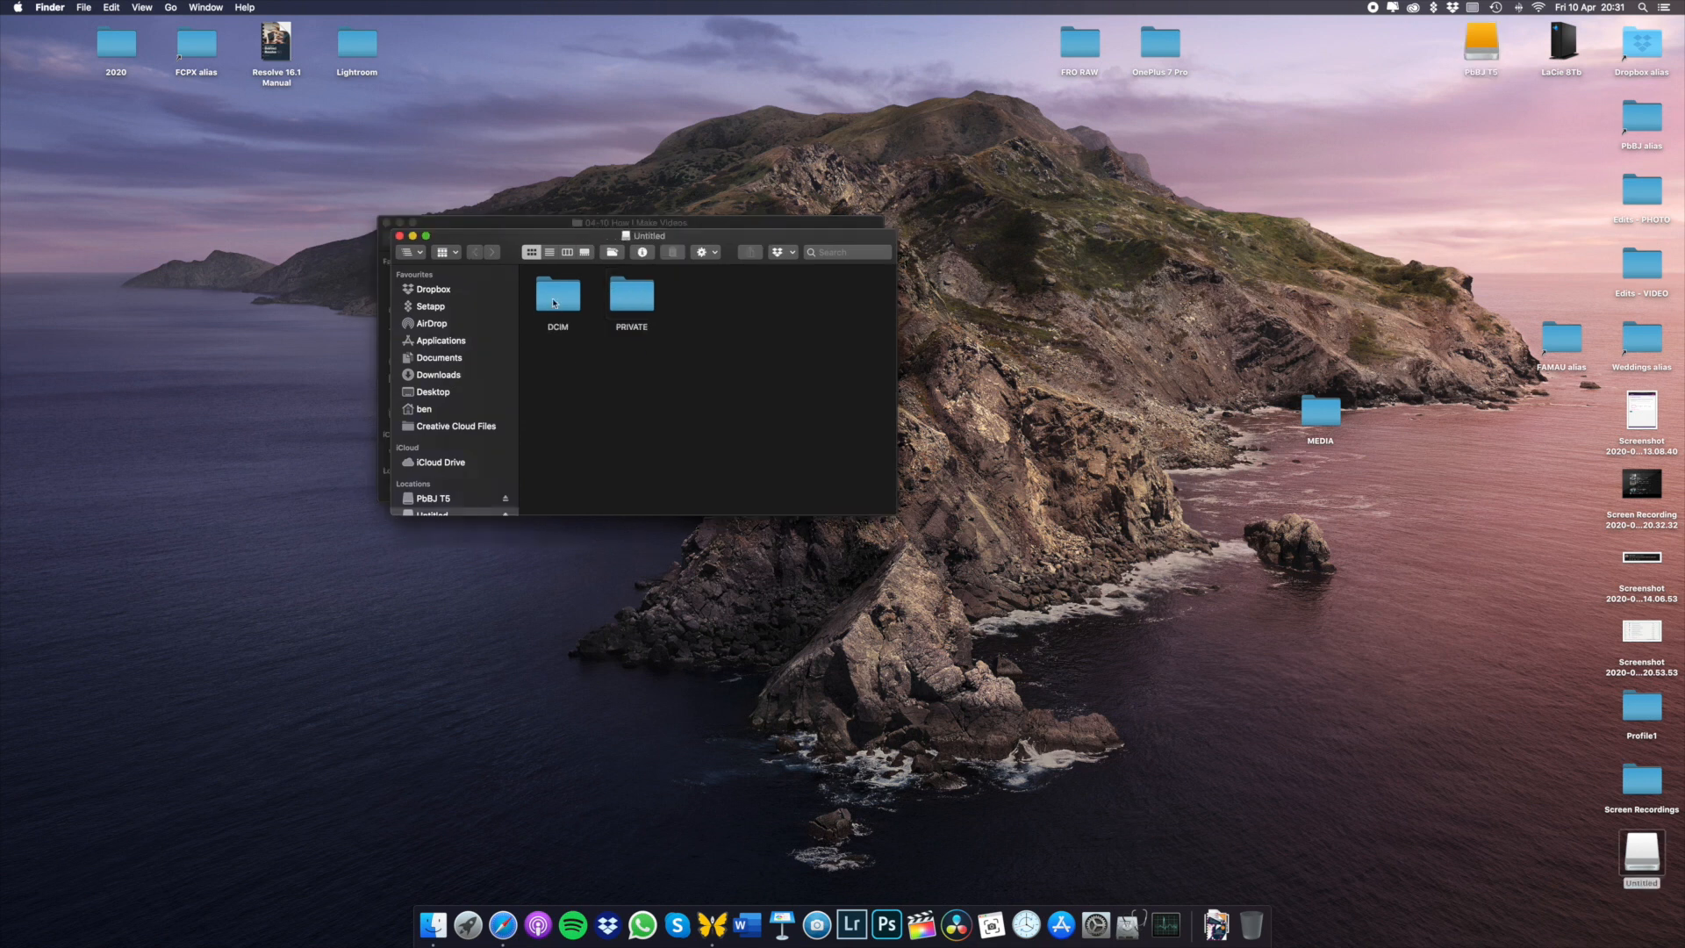
pyautogui.doubleClick(553, 303)
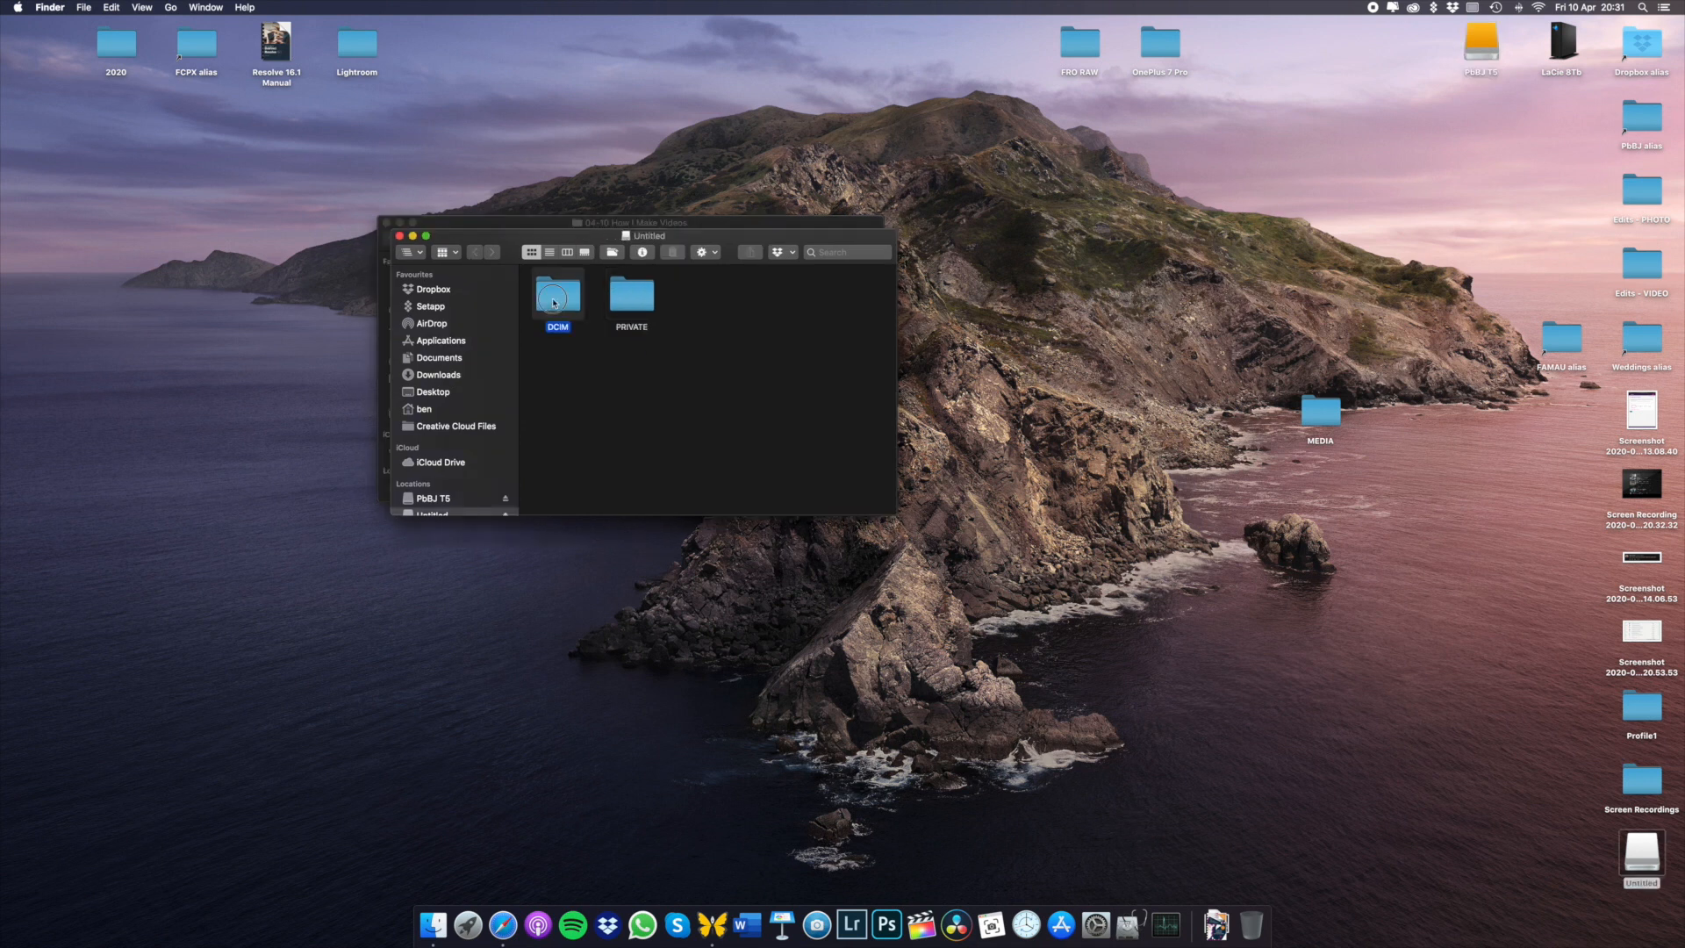
pyautogui.moveTo(540, 307); pyautogui.dragTo(1030, 462)
pyautogui.doubleClick(1030, 463)
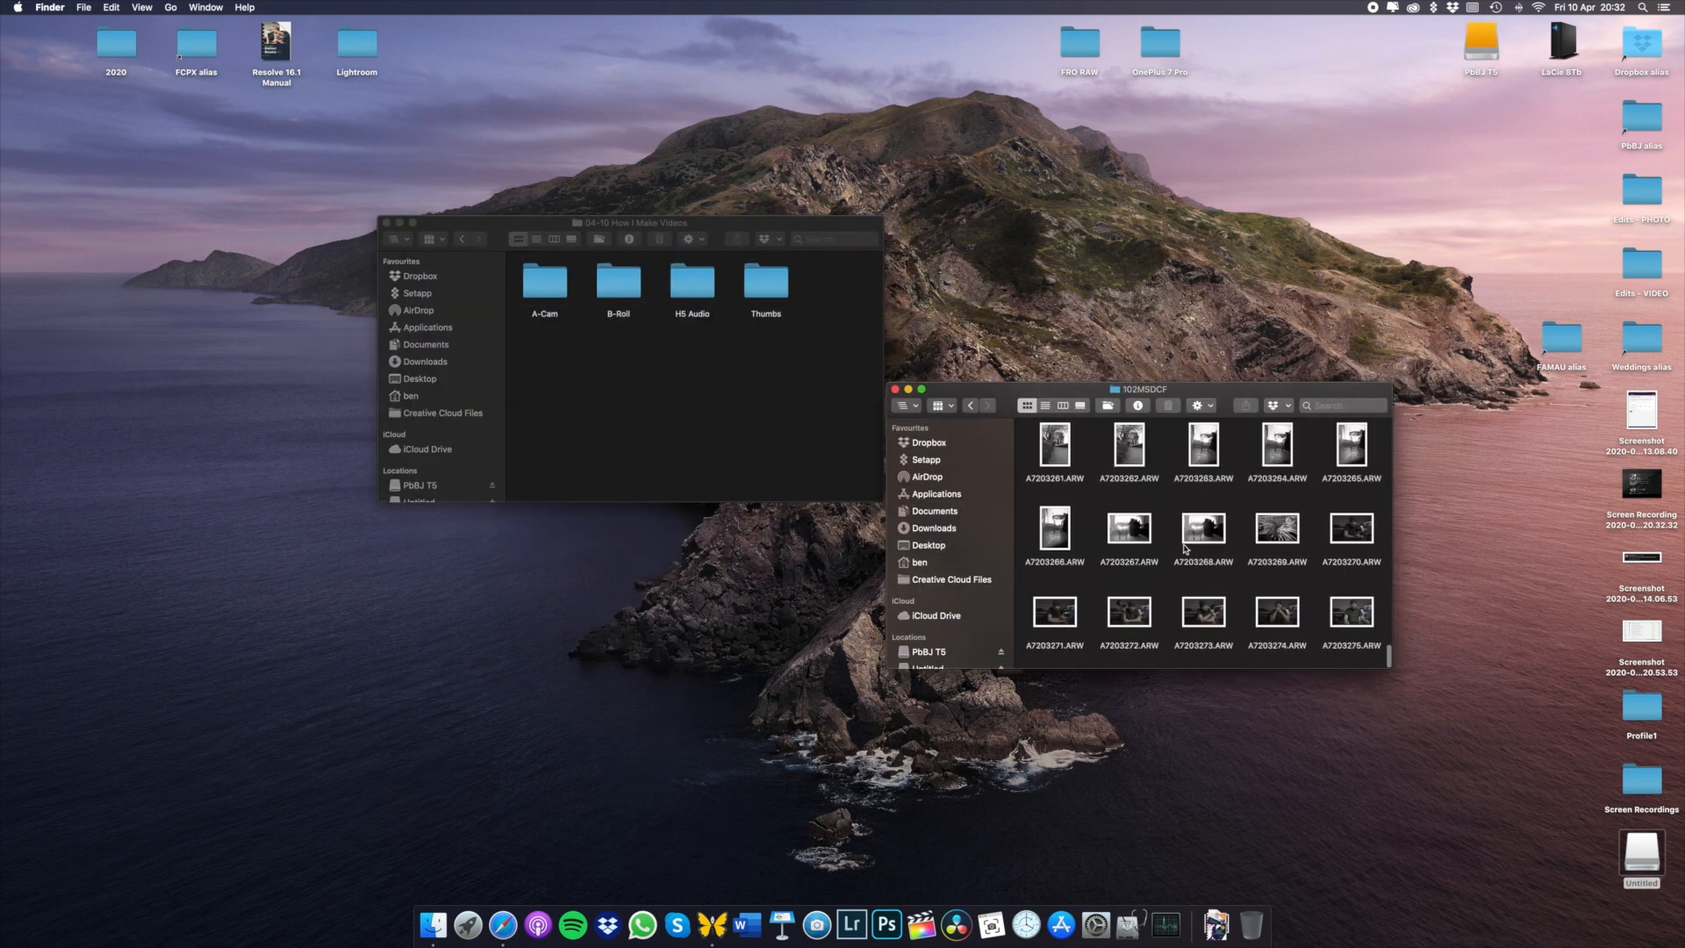
# - Copy photos A7203270.ARW to A7203275.ARW from the card into the project's Thumbs folder
pyautogui.doubleClick(775, 297)
pyautogui.click(1351, 528)
pyautogui.keyDown('shift'); pyautogui.click(1351, 612); pyautogui.keyUp('shift')
pyautogui.moveTo(1352, 611); pyautogui.dragTo(829, 424)
# - Close the card's window and eject the Untitled card, returning the project window to the 20-04 folder
pyautogui.click(895, 388)
pyautogui.rightClick(1640, 853)
pyautogui.click(1576, 624)
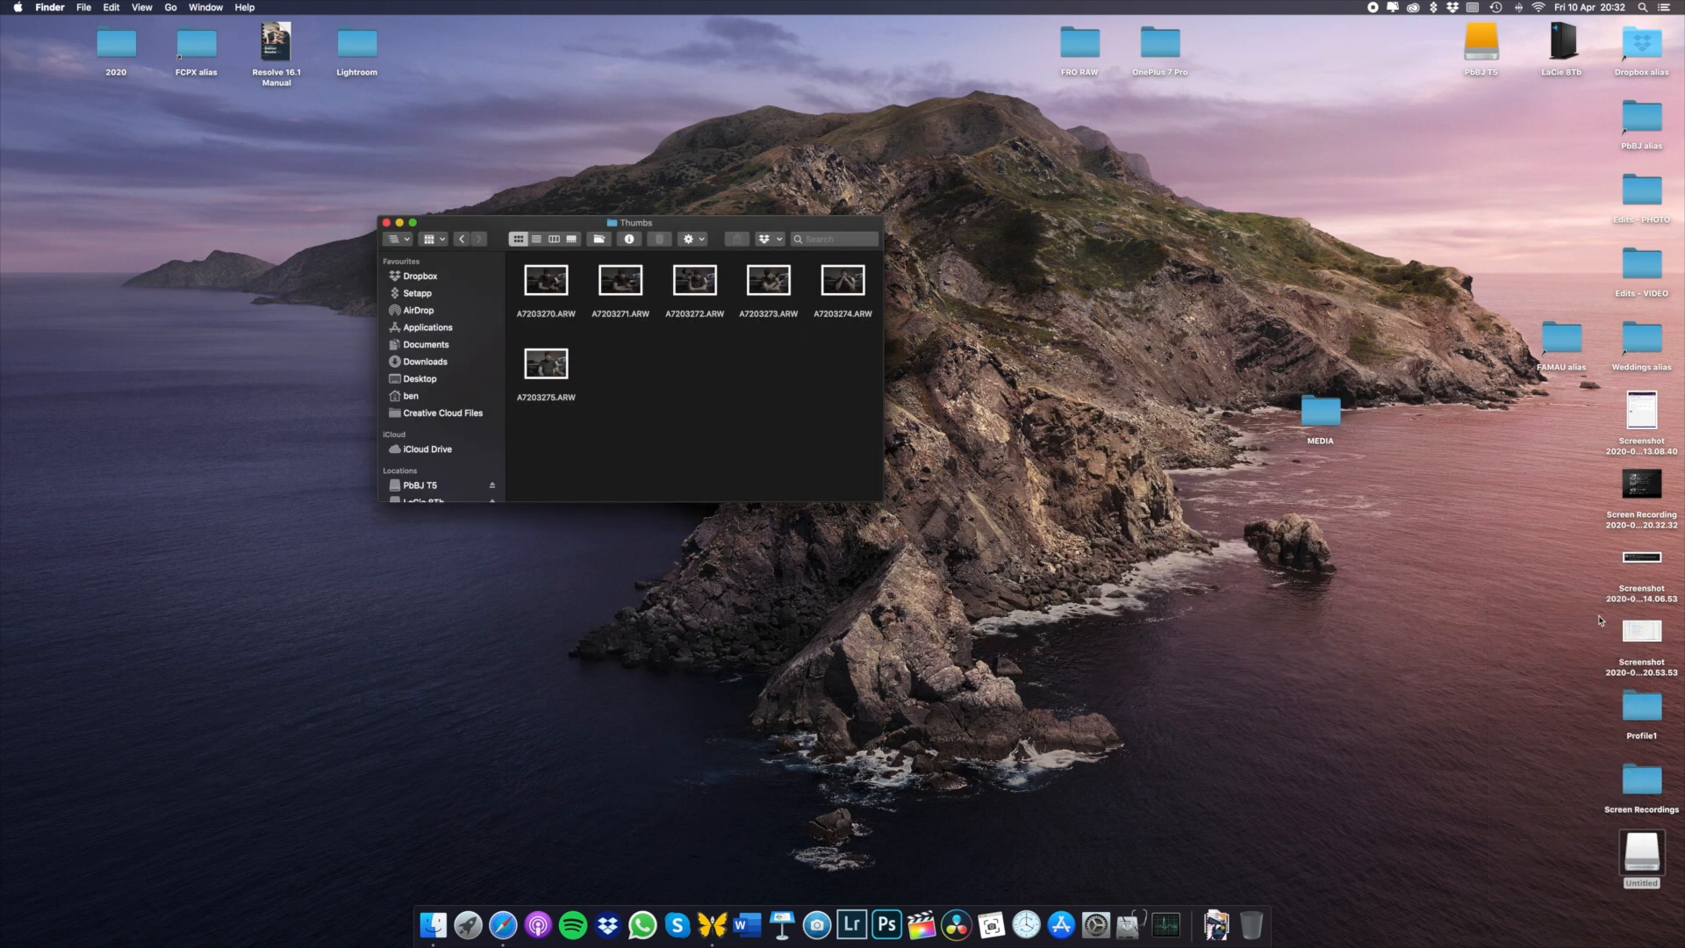
pyautogui.click(460, 240)
pyautogui.click(460, 240)
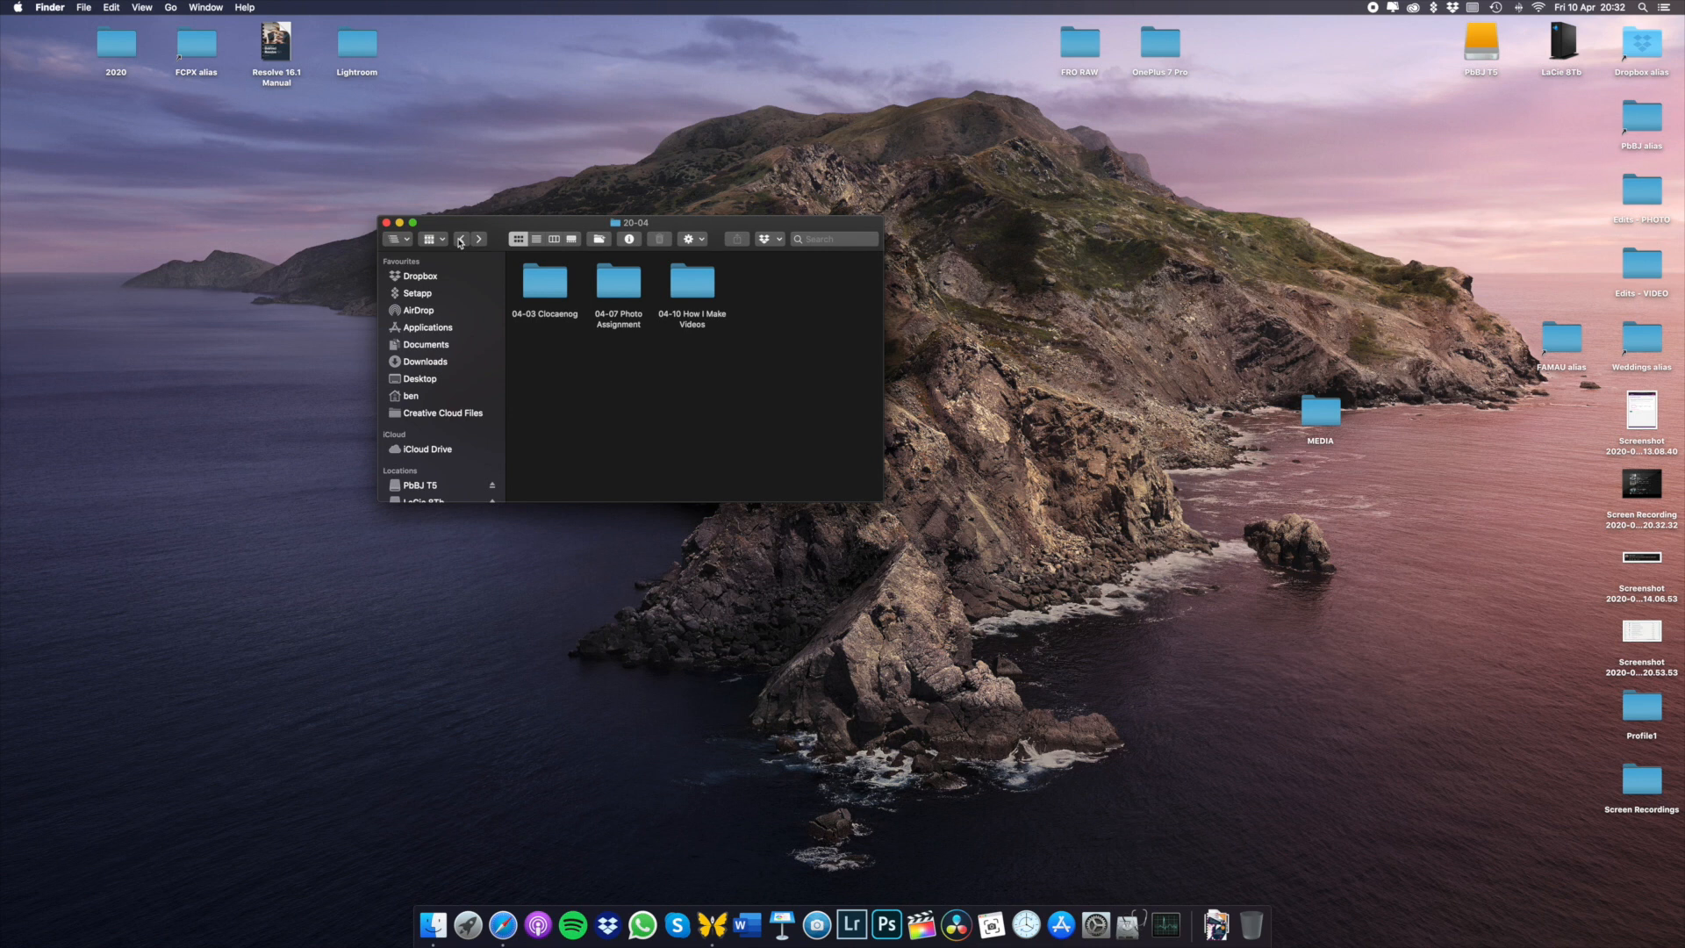
# - Back up the 04-10 How I Make Videos folder to 2020/20-04 on the LaCie drive and close the drive's window
pyautogui.doubleClick(1560, 42)
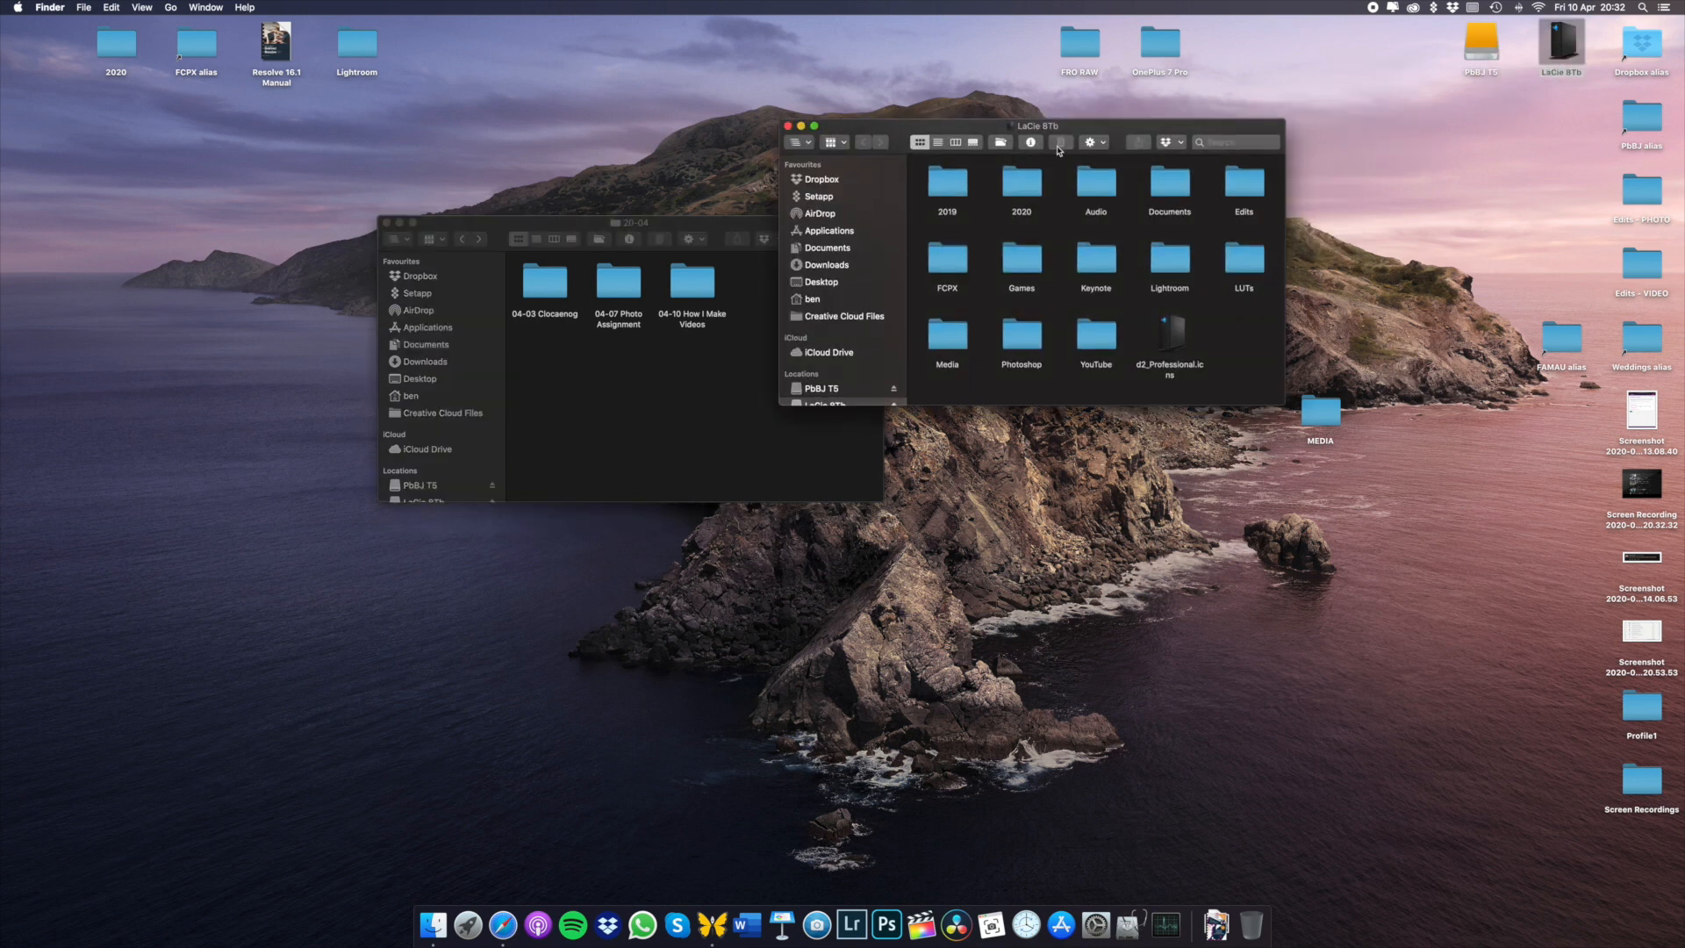
pyautogui.doubleClick(1024, 186)
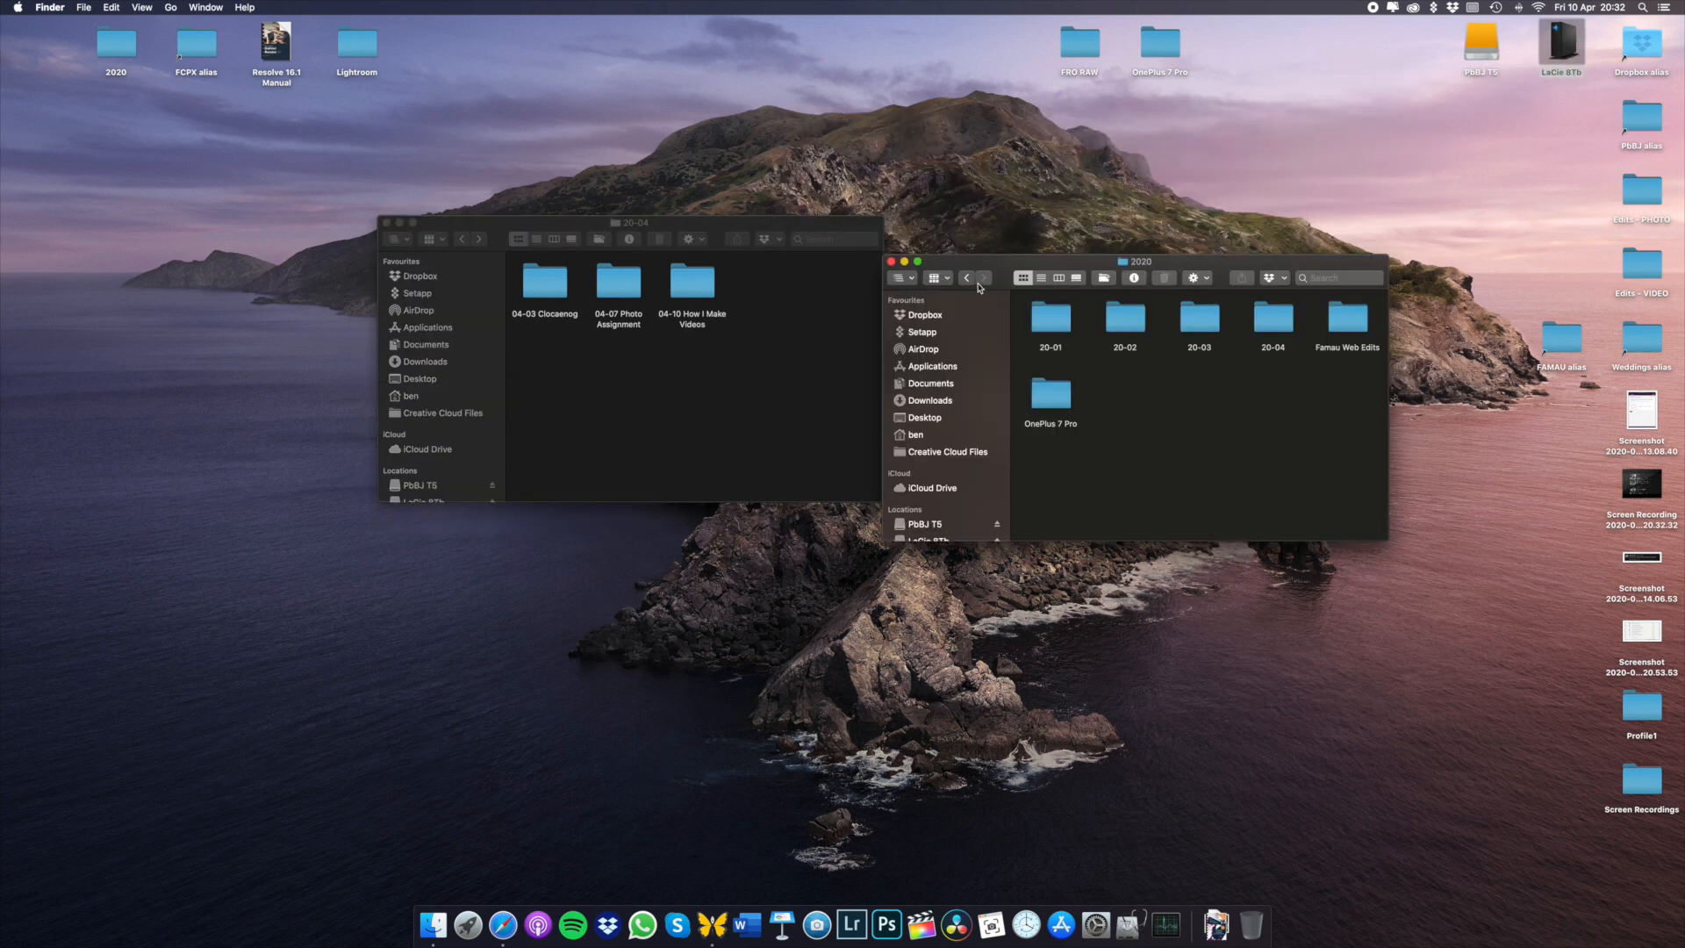
pyautogui.click(967, 278)
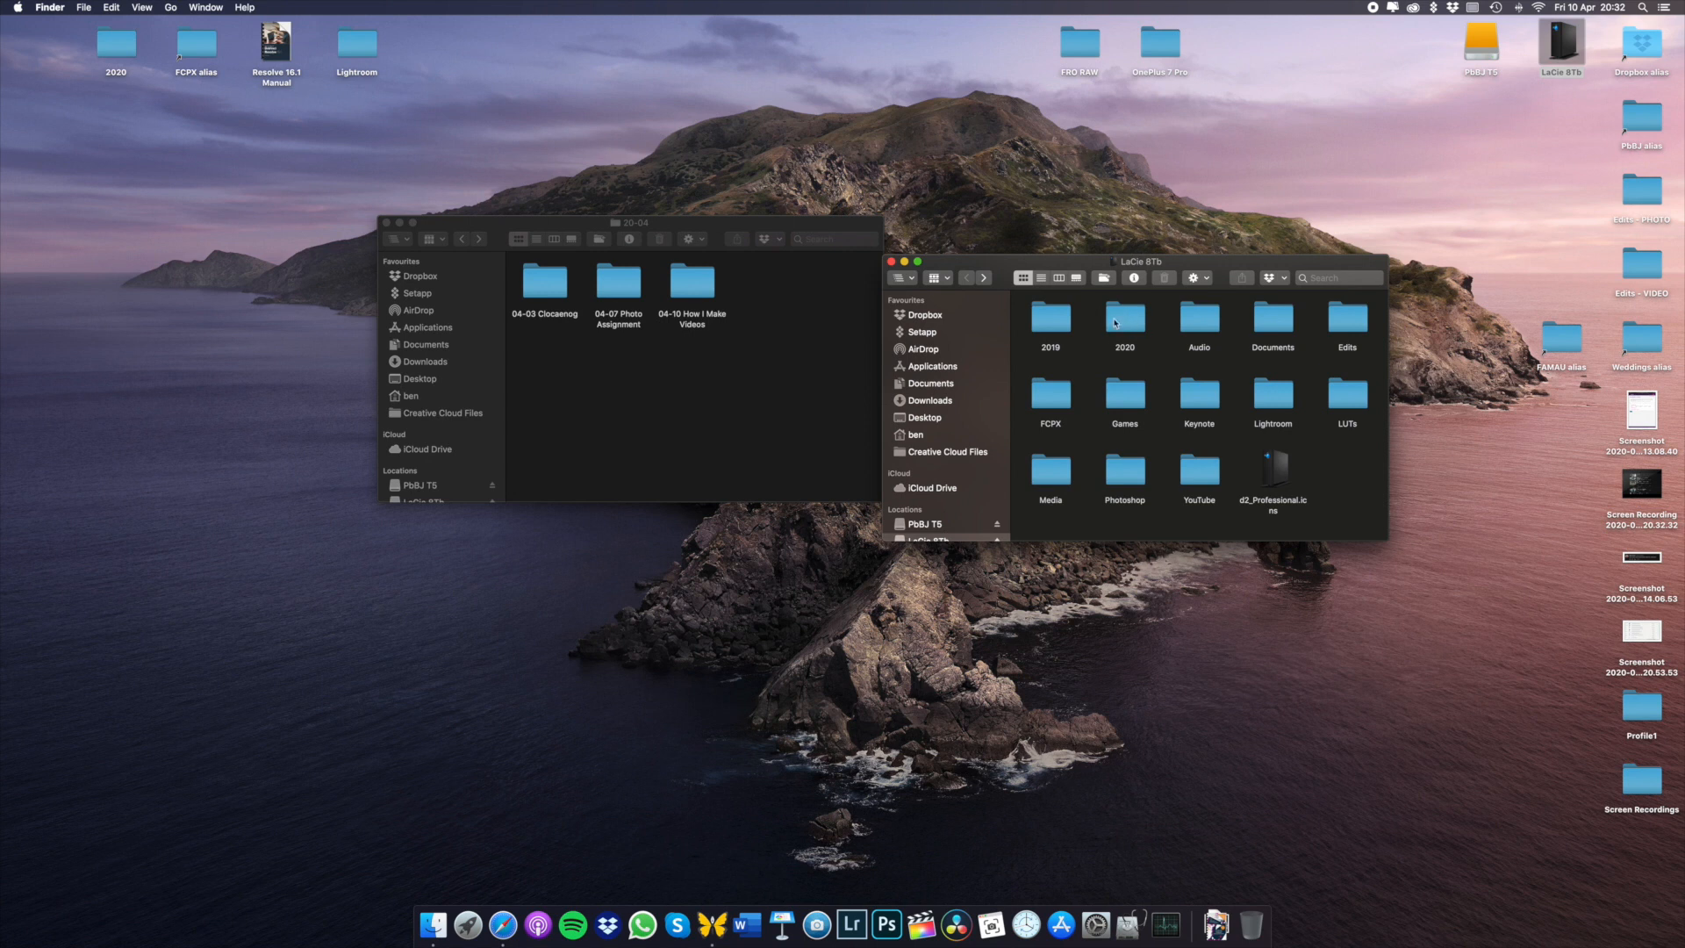
pyautogui.doubleClick(1129, 323)
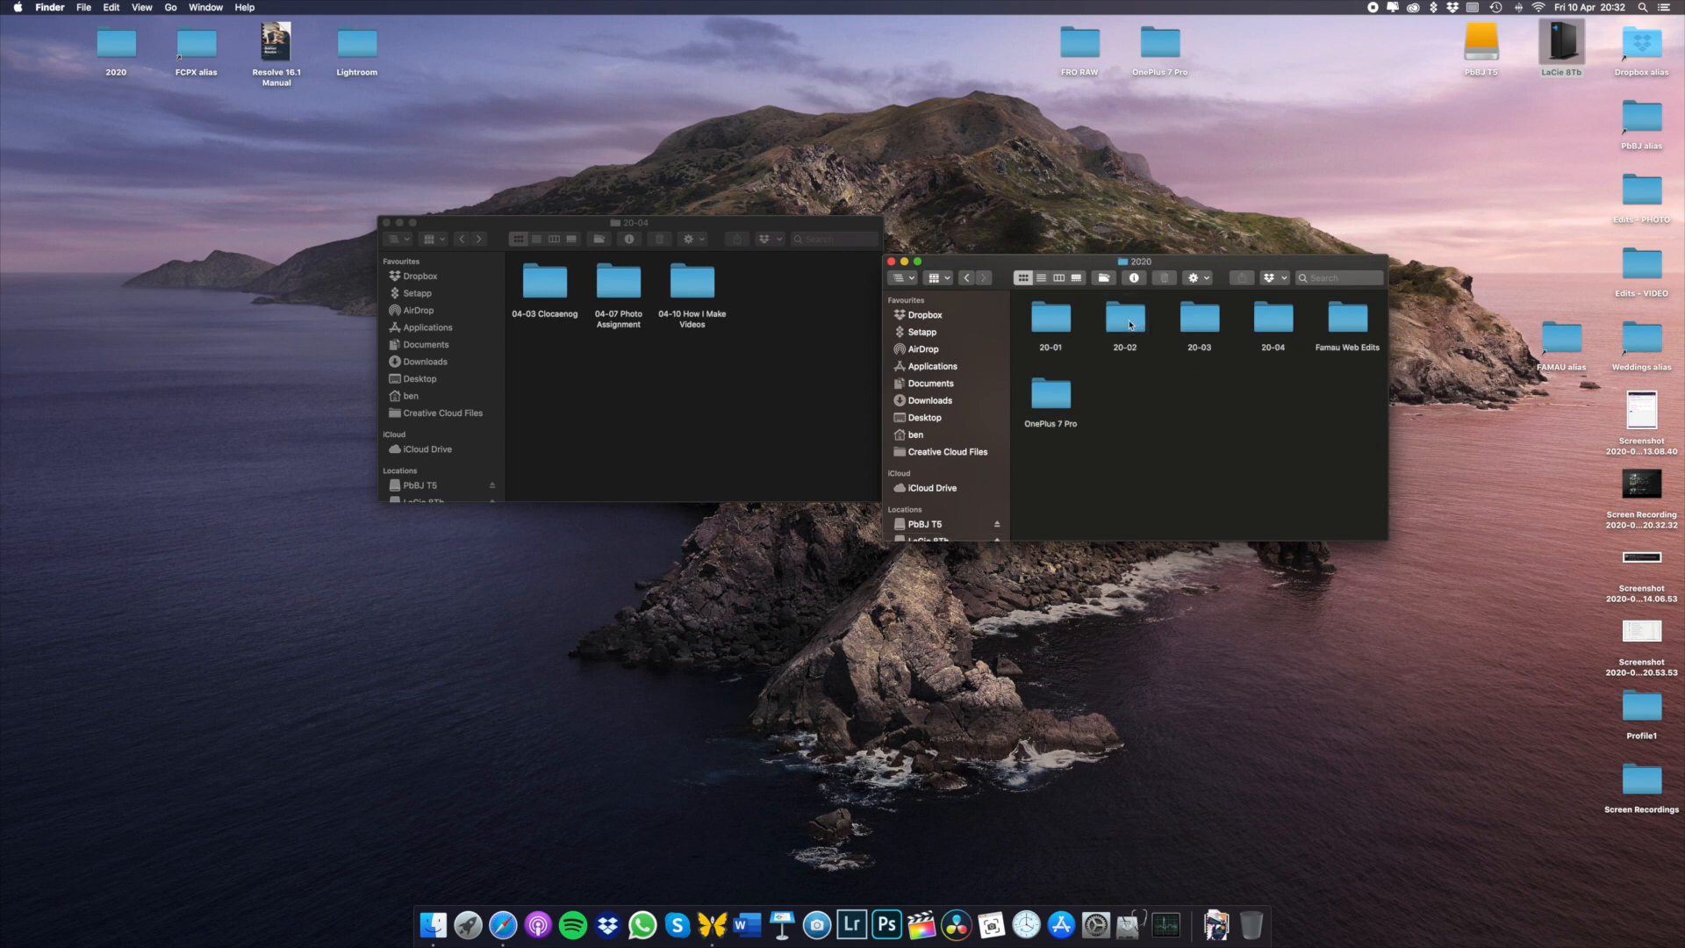
pyautogui.doubleClick(1276, 331)
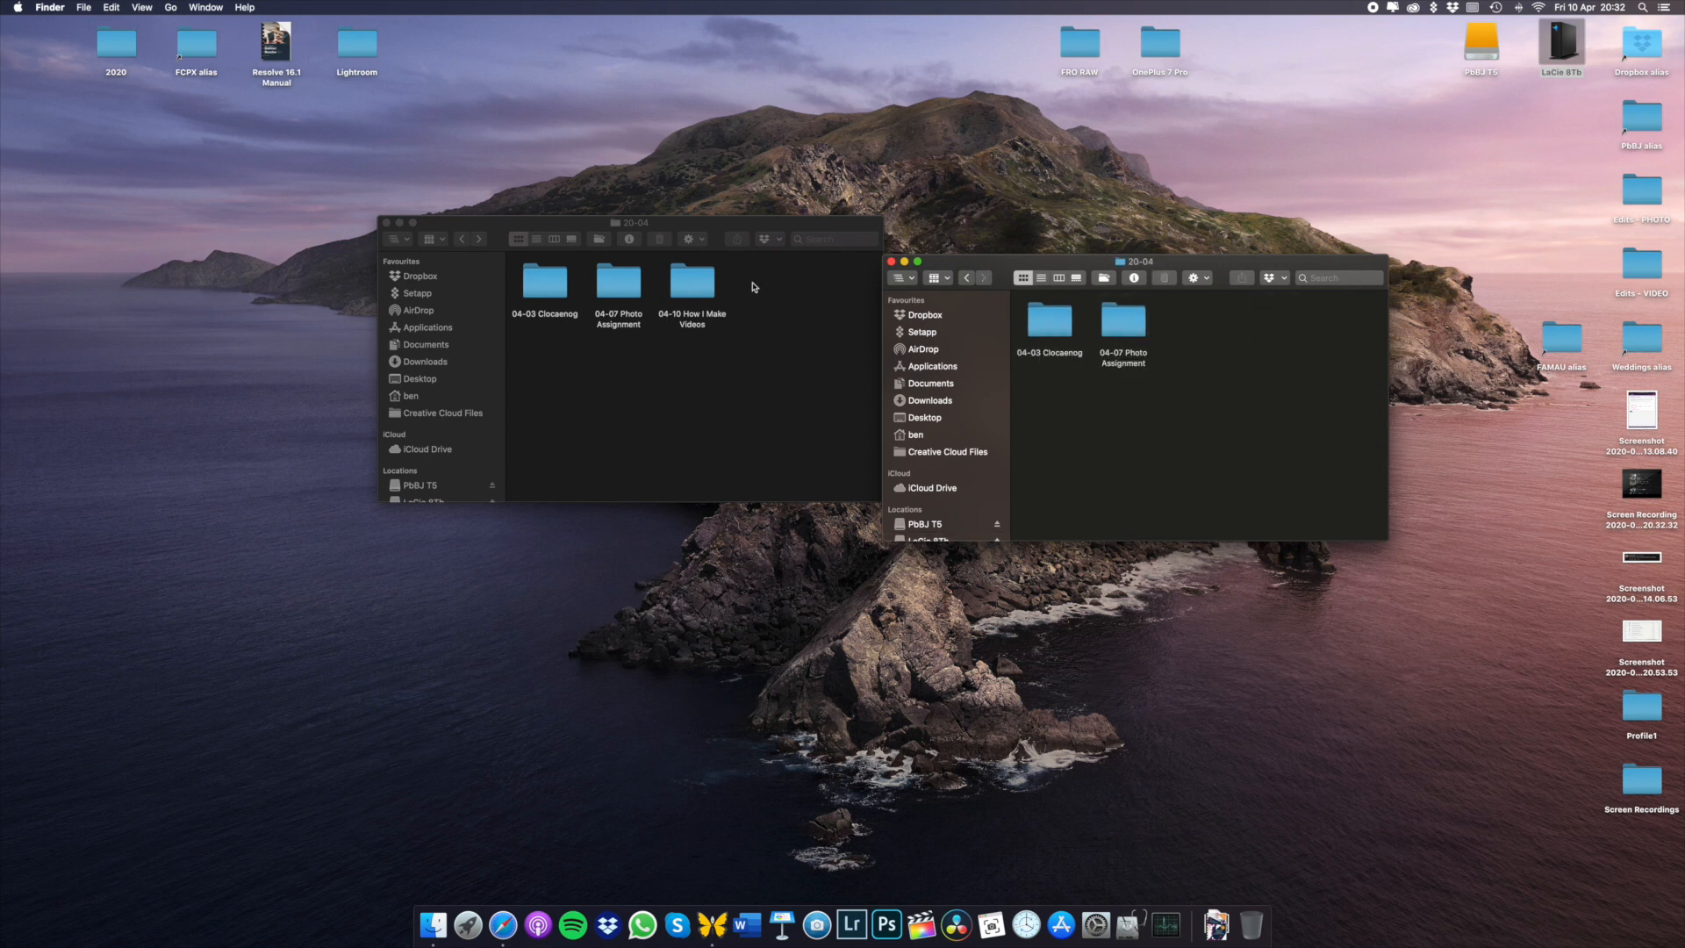
pyautogui.click(688, 284)
pyautogui.moveTo(687, 284); pyautogui.dragTo(1203, 352)
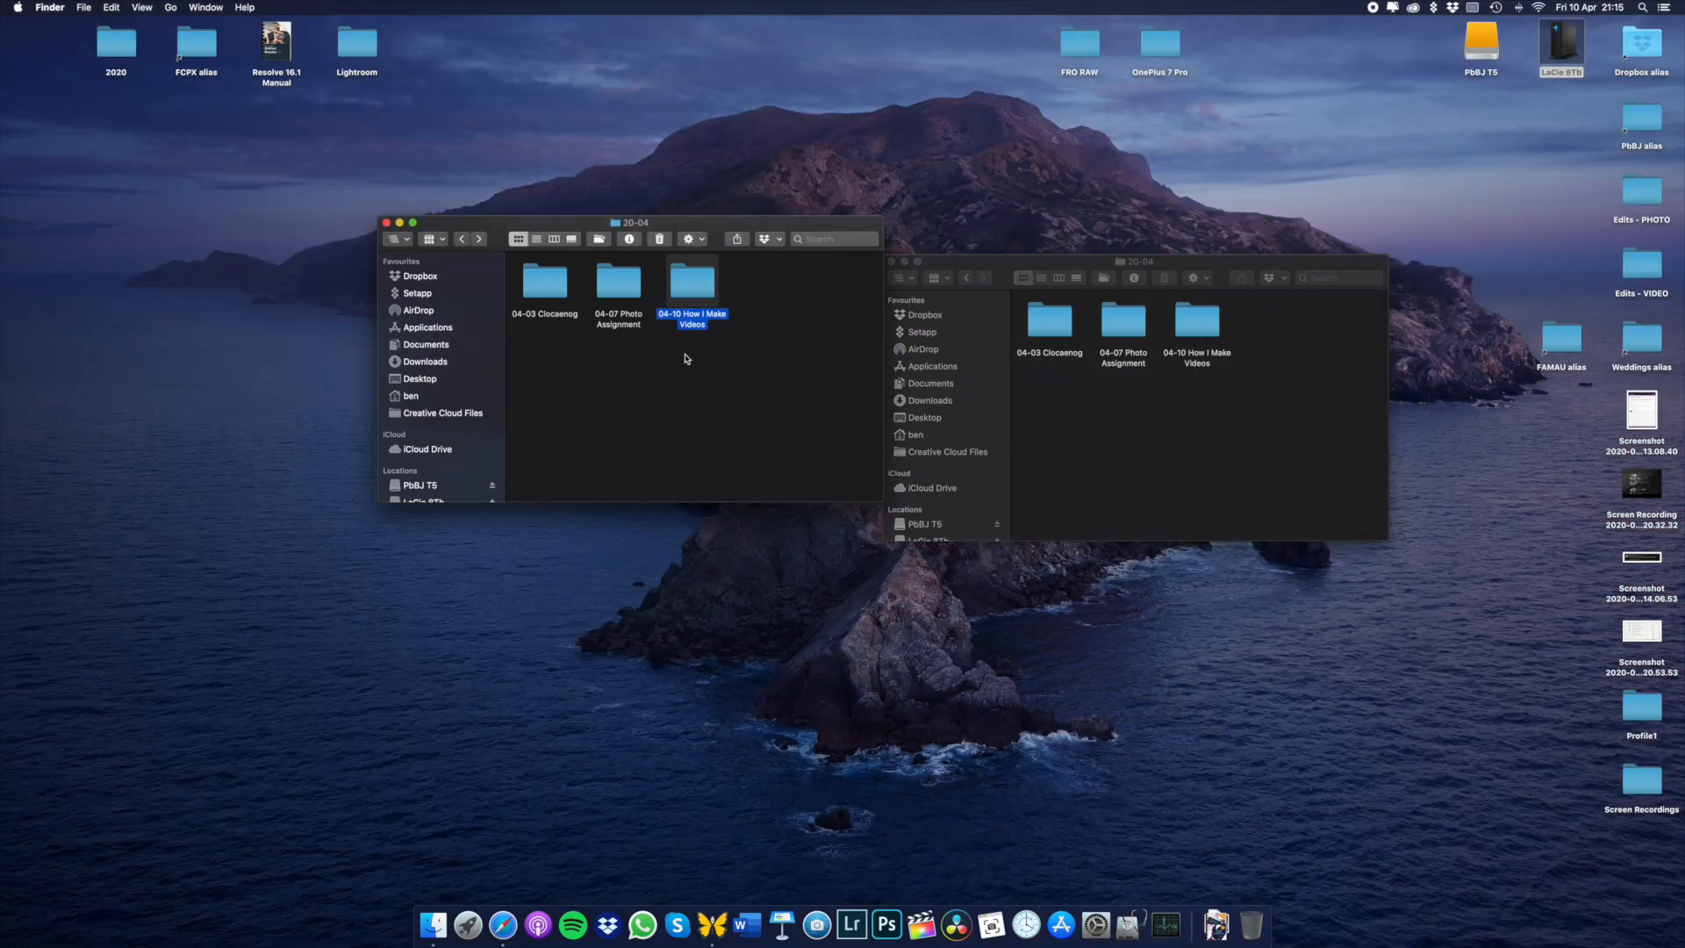
pyautogui.click(946, 262)
pyautogui.click(892, 261)
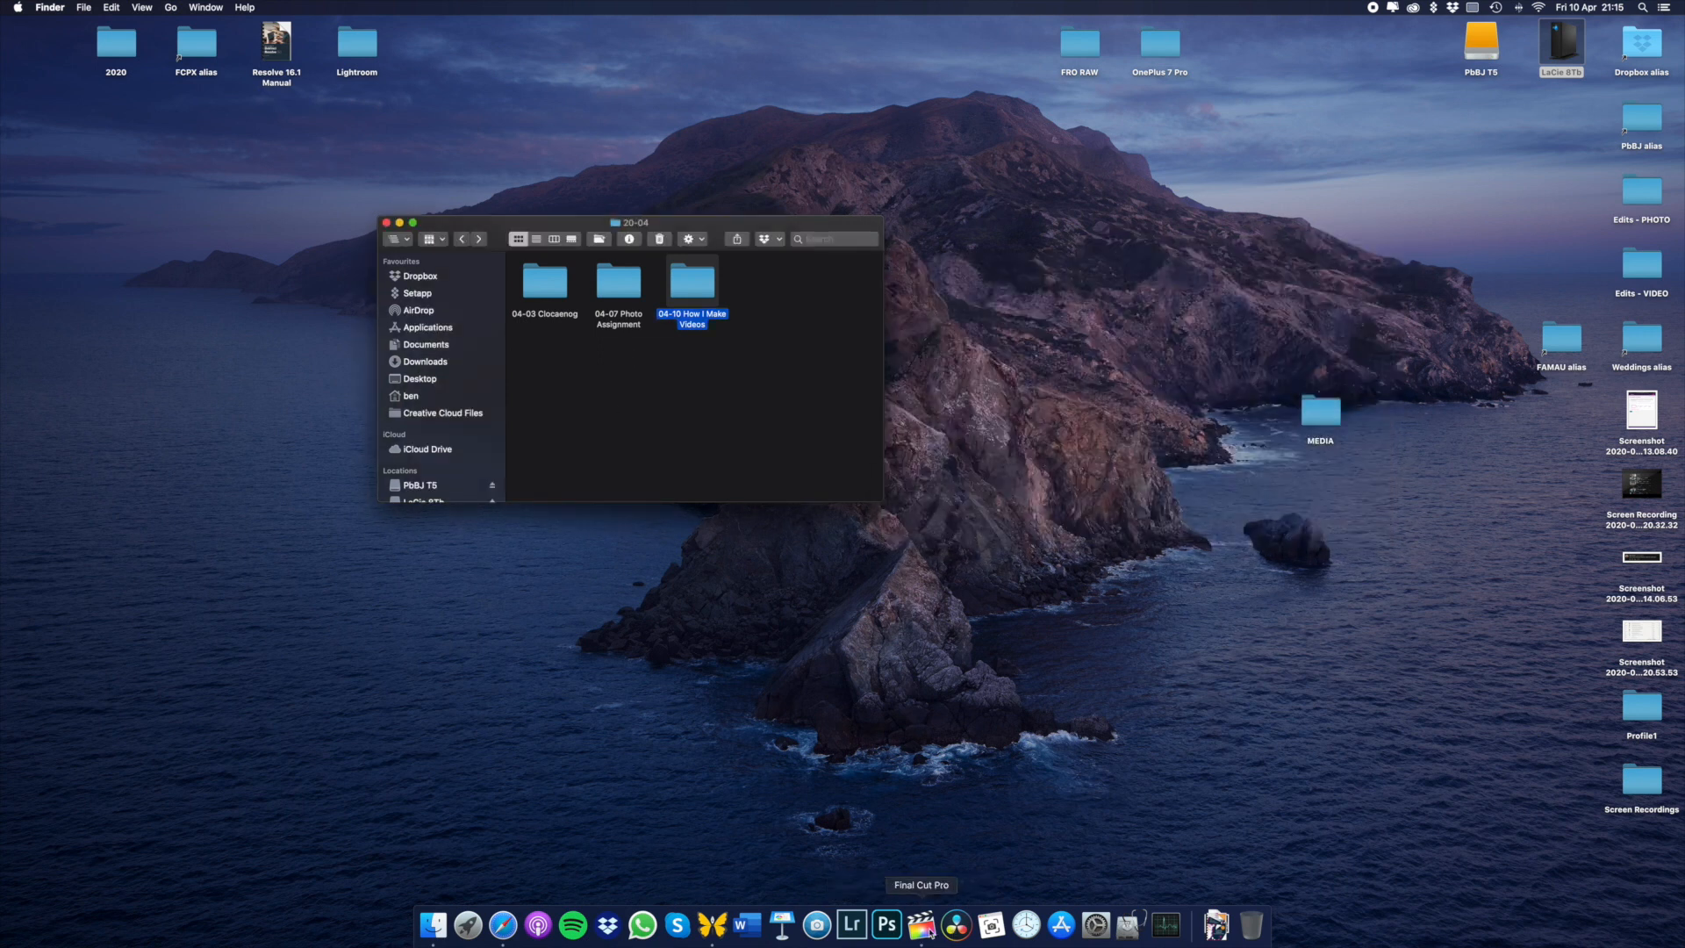
# - Switch to Final Cut Pro in full screen and collapse the AUDIO and YOUTUBE libraries
pyautogui.click(930, 931)
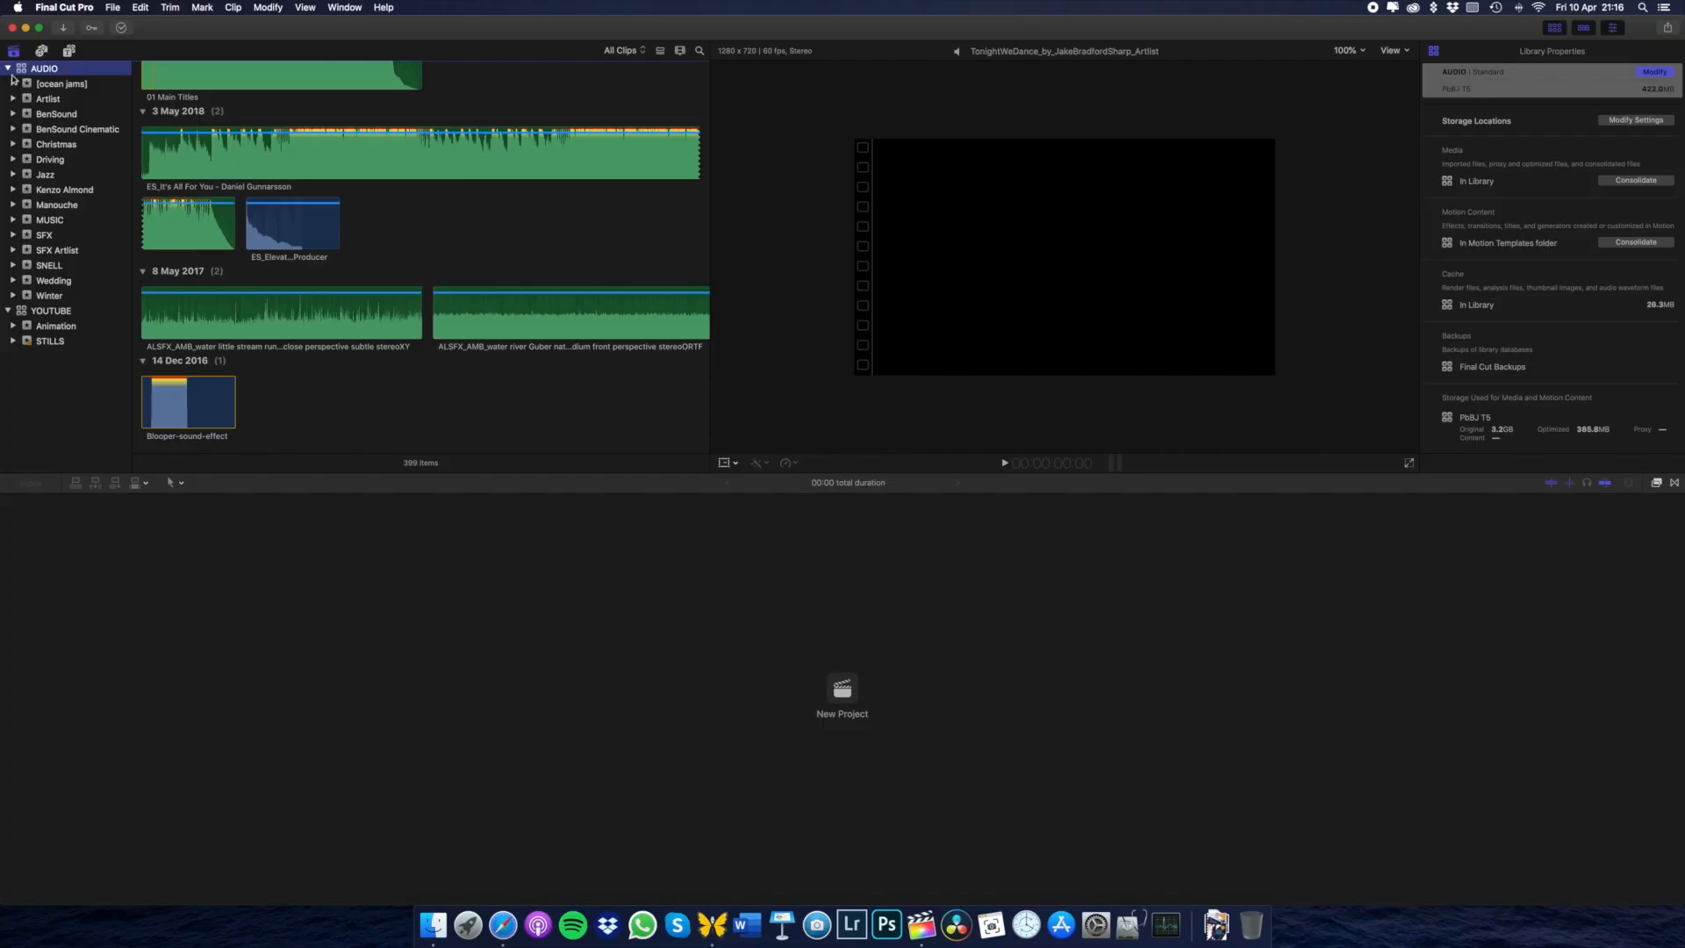
pyautogui.click(7, 83)
pyautogui.click(9, 84)
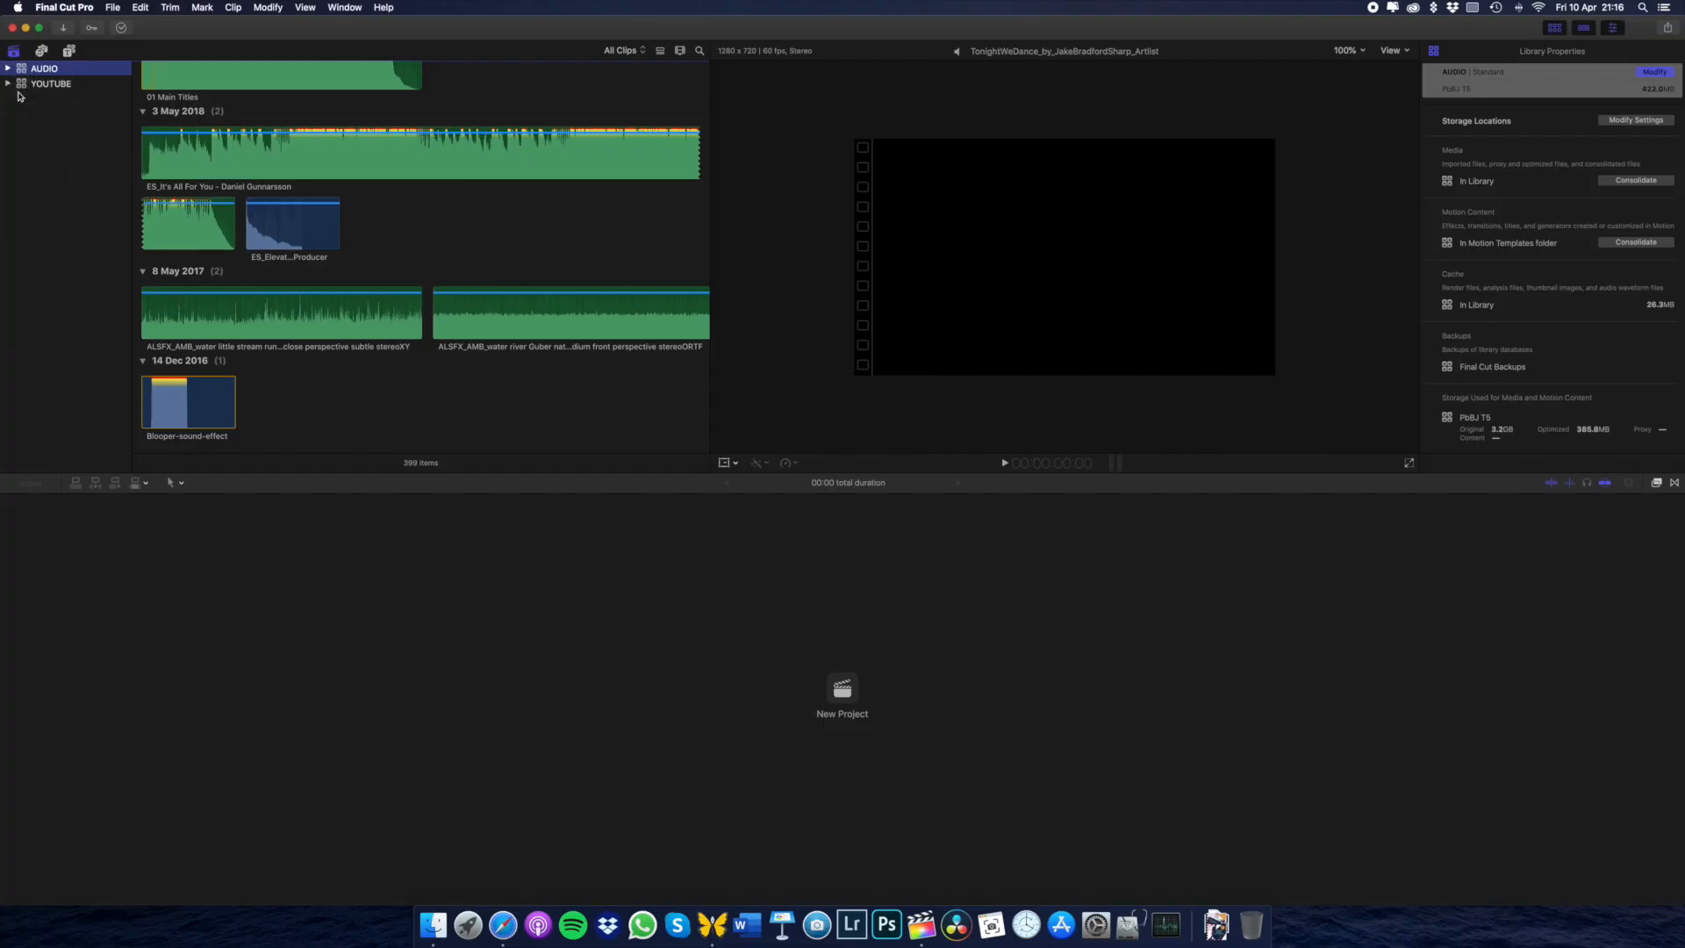
pyautogui.click(37, 29)
# - Create a new library named 20-04-10 How I Make Videos in the FCPX folder
pyautogui.click(113, 7)
pyautogui.moveTo(193, 23)
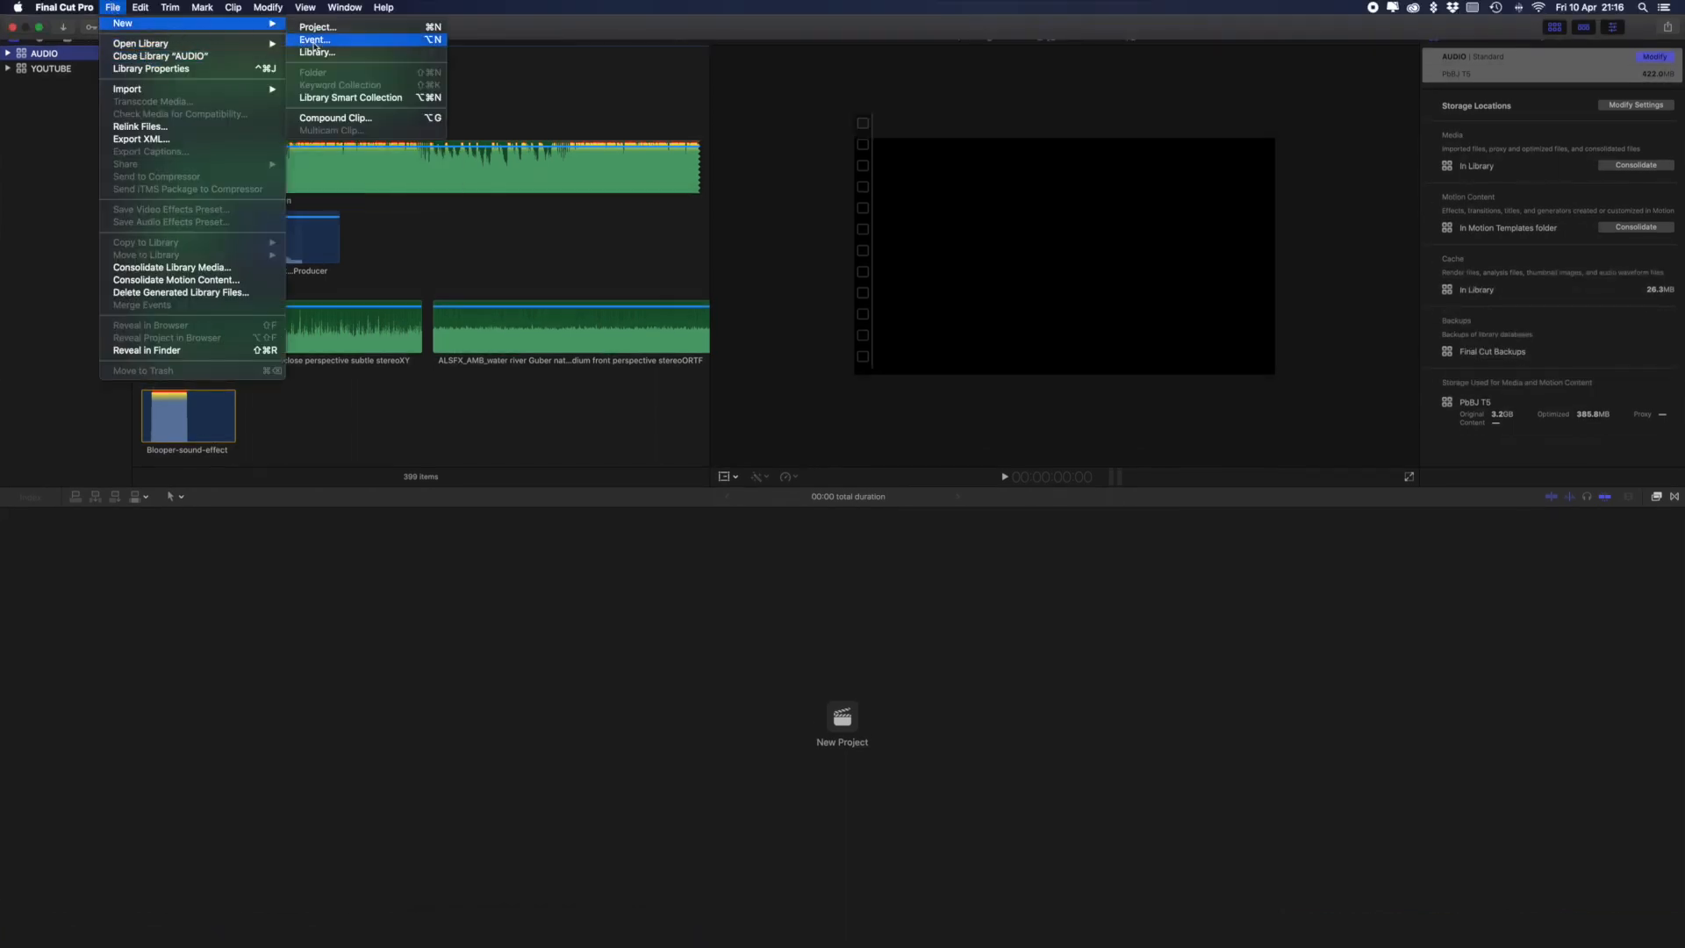
pyautogui.click(342, 61)
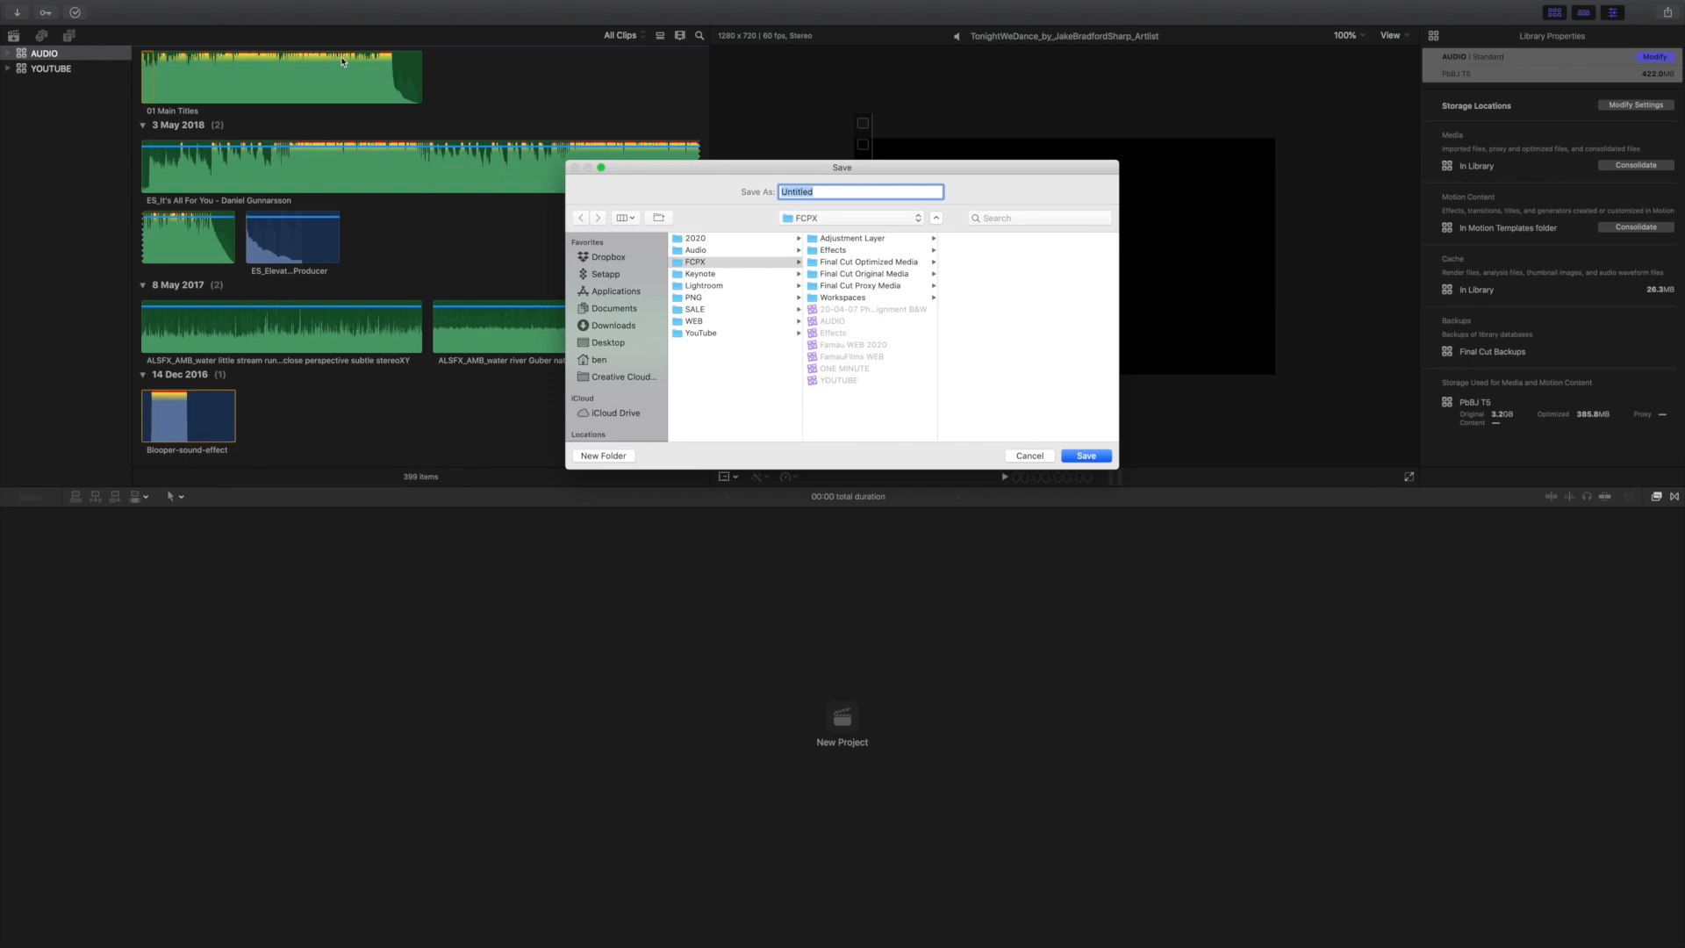
pyautogui.write('20-04-10 How I mak')
pyautogui.press('BackSpace')
pyautogui.press('BackSpace')
pyautogui.press('BackSpace')
pyautogui.write('Make Video')
pyautogui.click(881, 223)
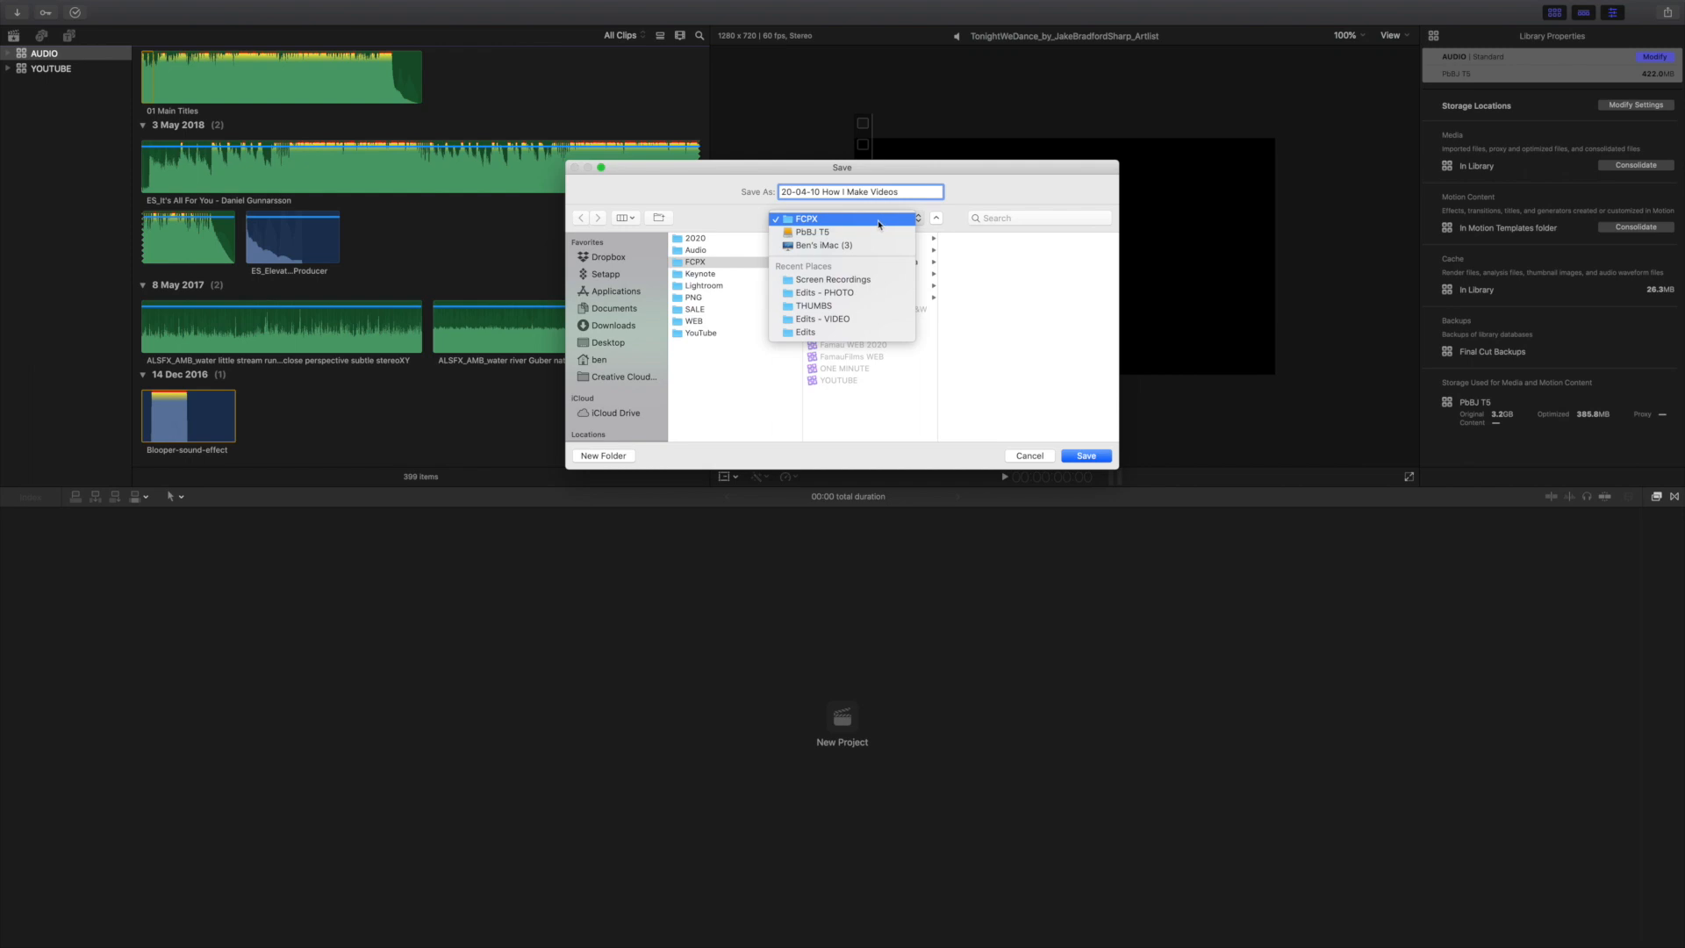
pyautogui.click(1007, 200)
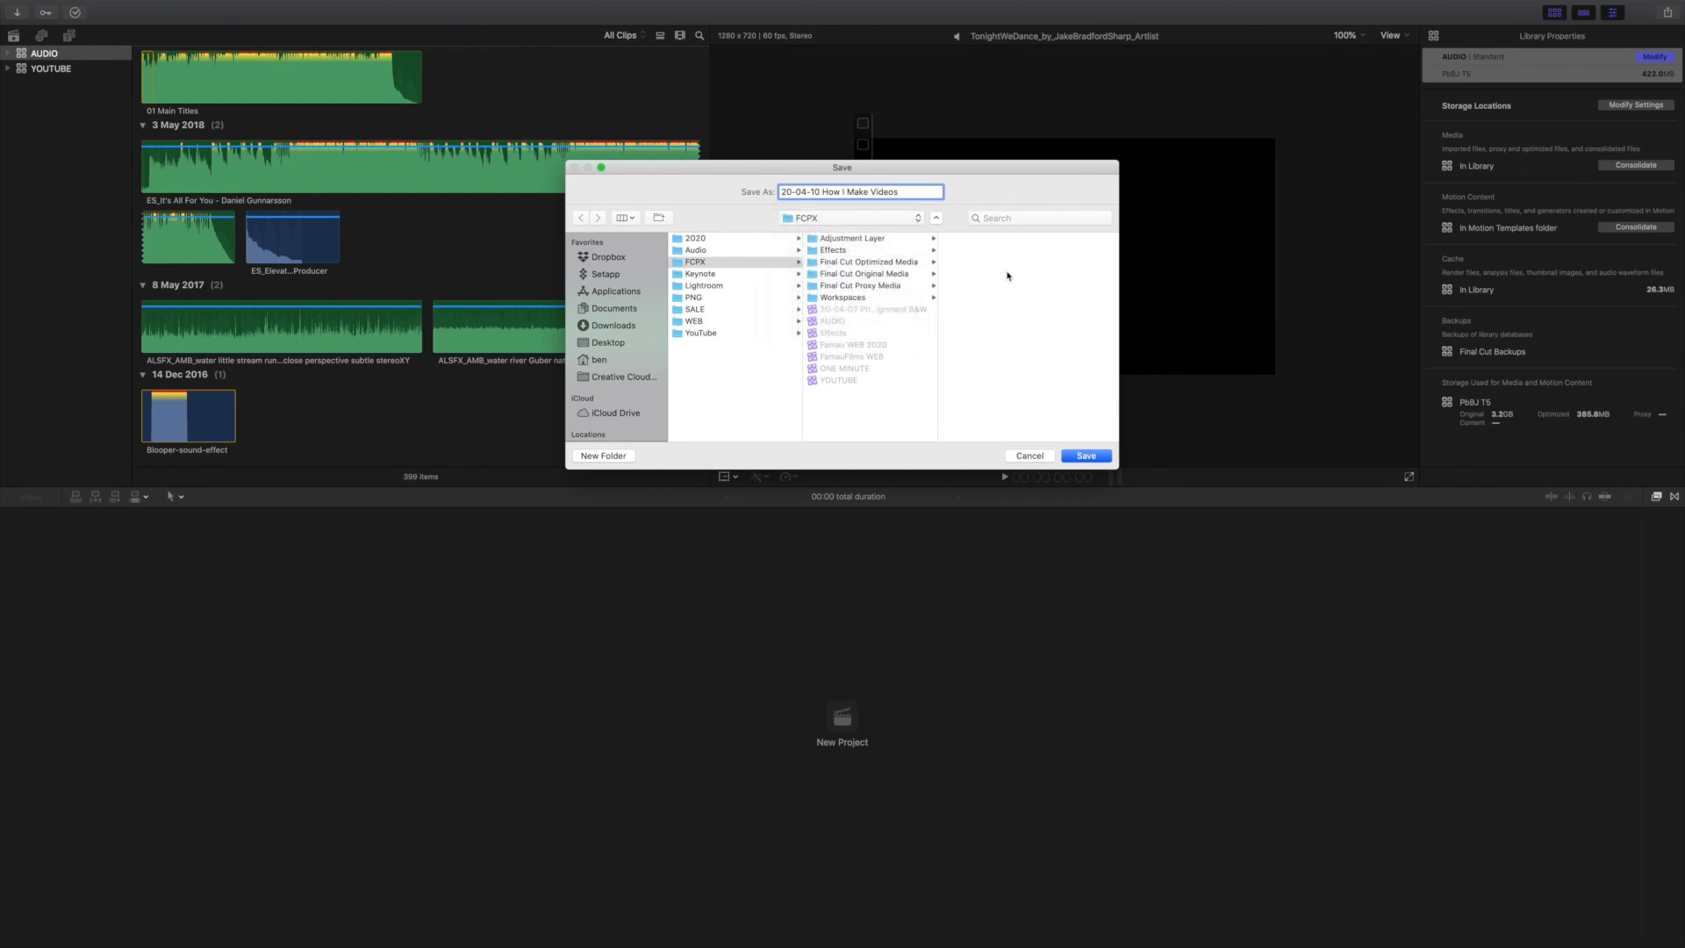
pyautogui.click(1092, 460)
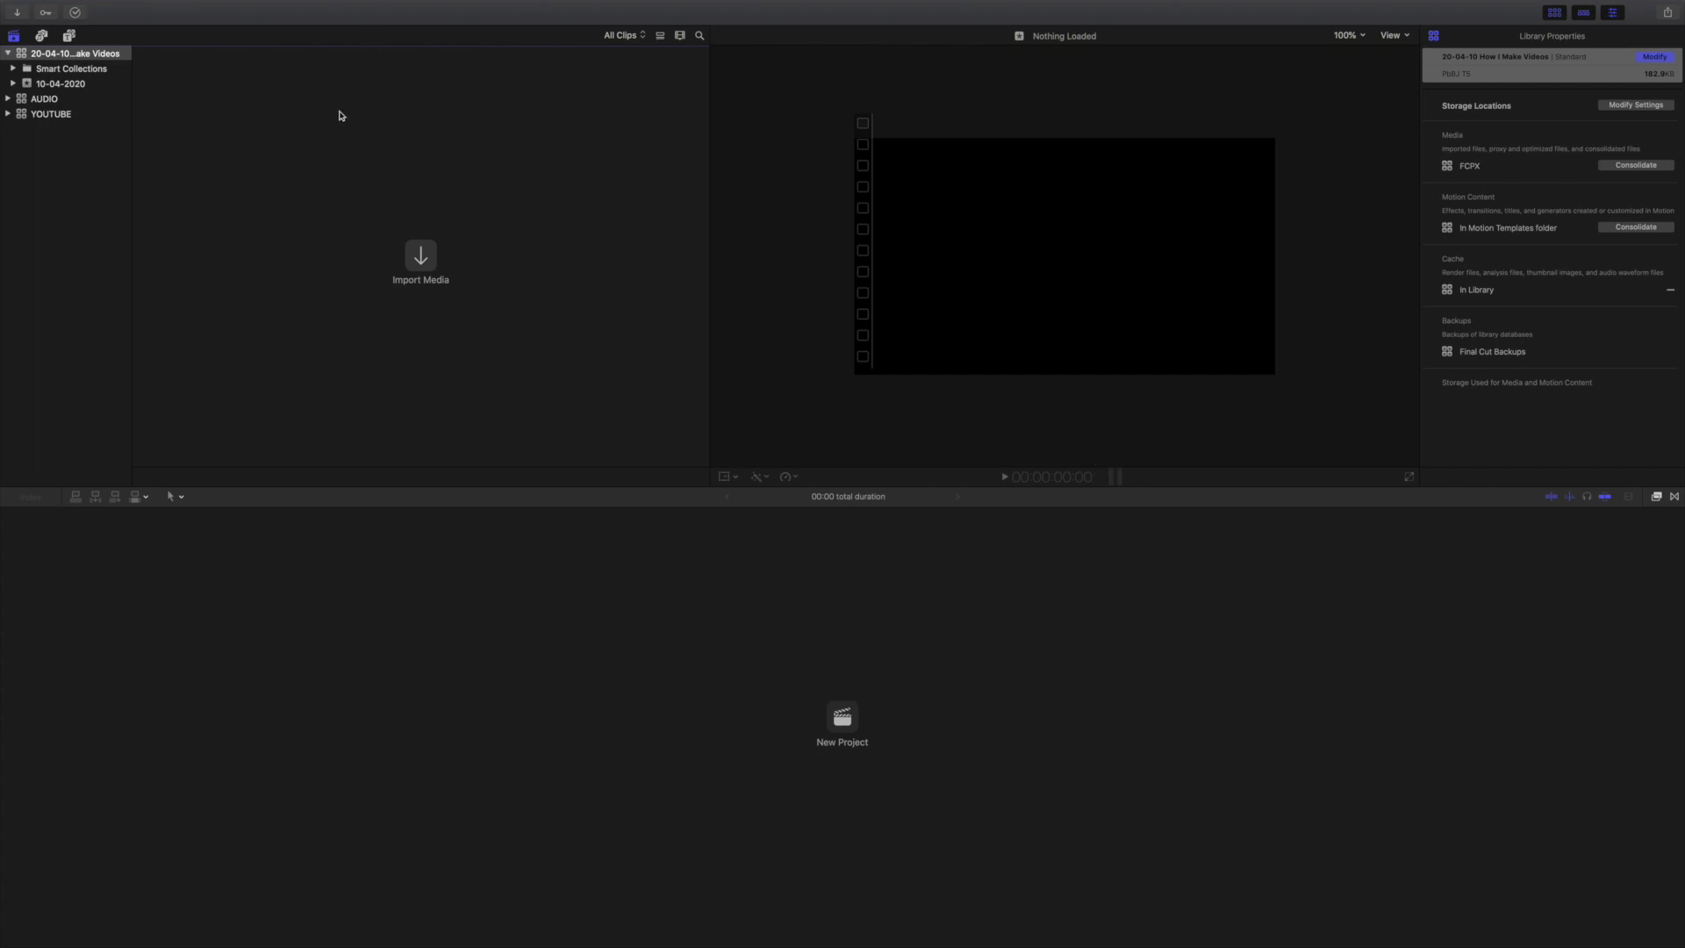
# - Delete the new library's Smart Collections folder and rename its 10-04-2020 event B-Roll
pyautogui.rightClick(69, 71)
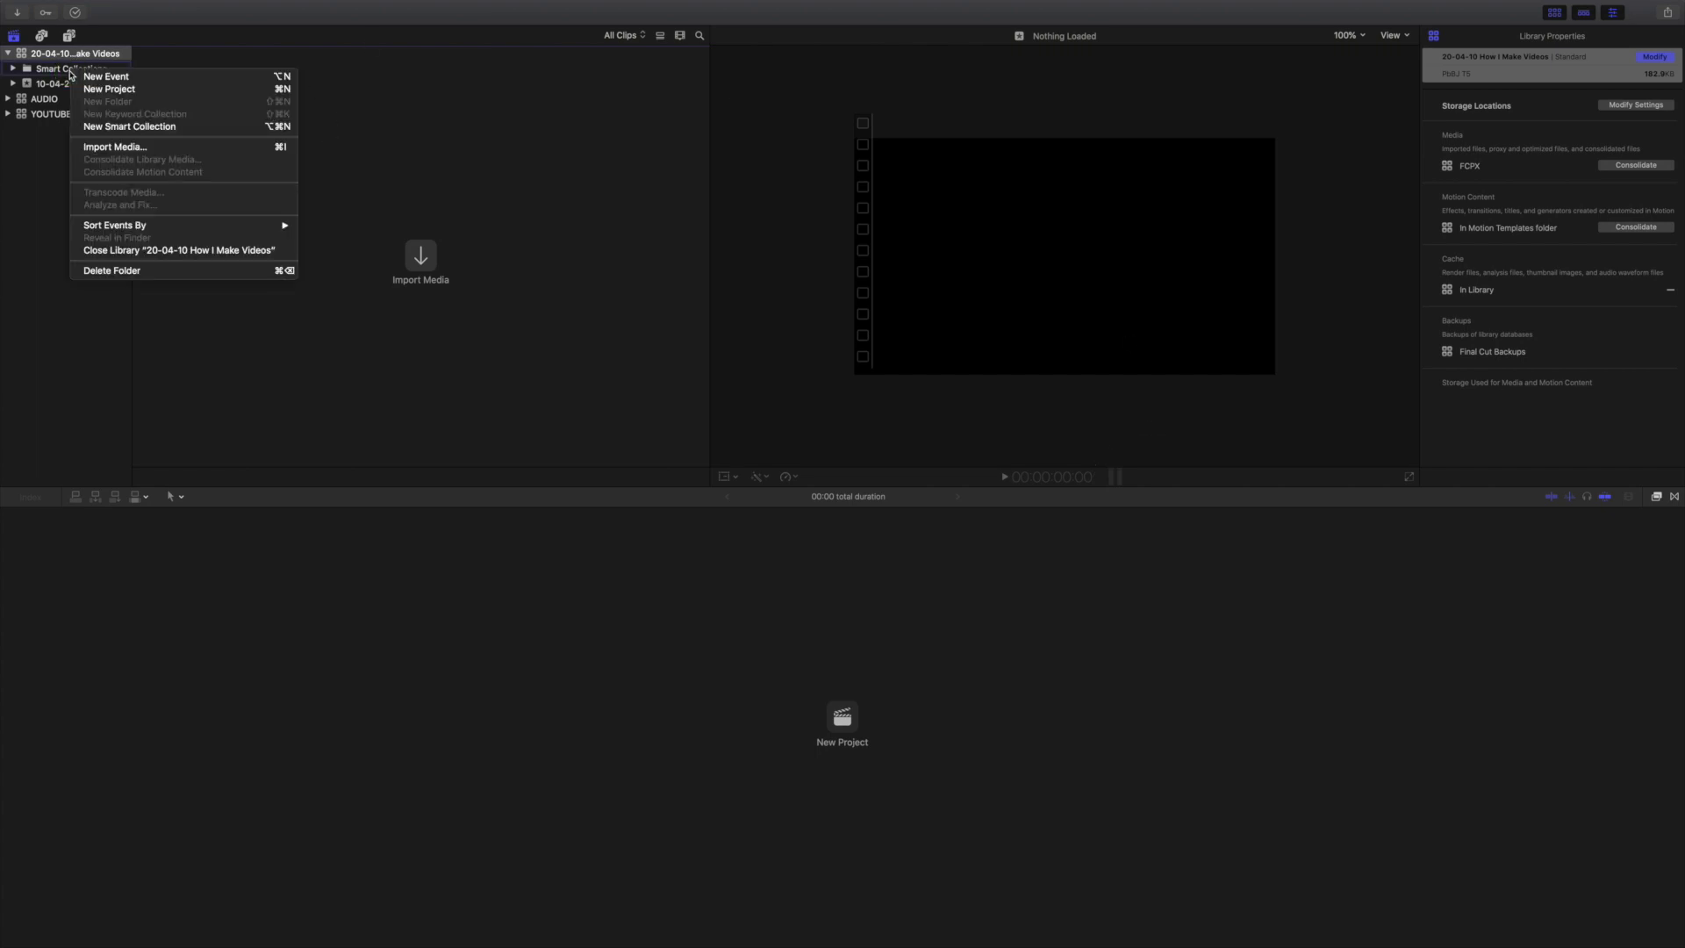
pyautogui.click(184, 271)
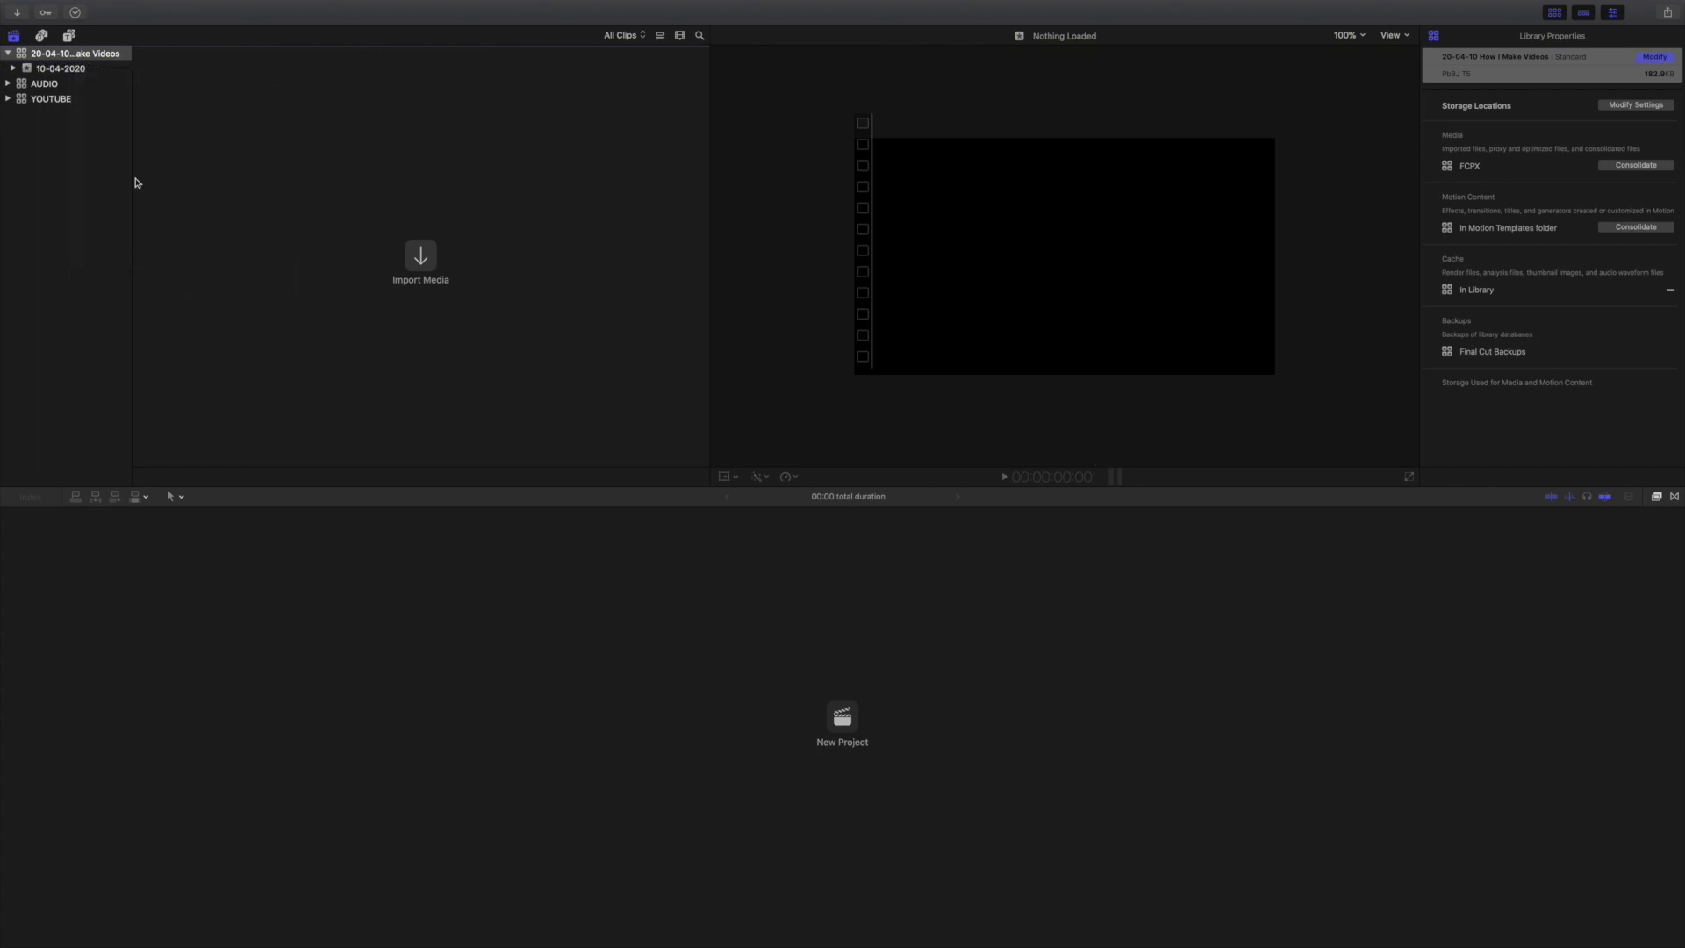
pyautogui.click(78, 71)
pyautogui.click(62, 75)
pyautogui.write('B-Roll')
pyautogui.press('Return')
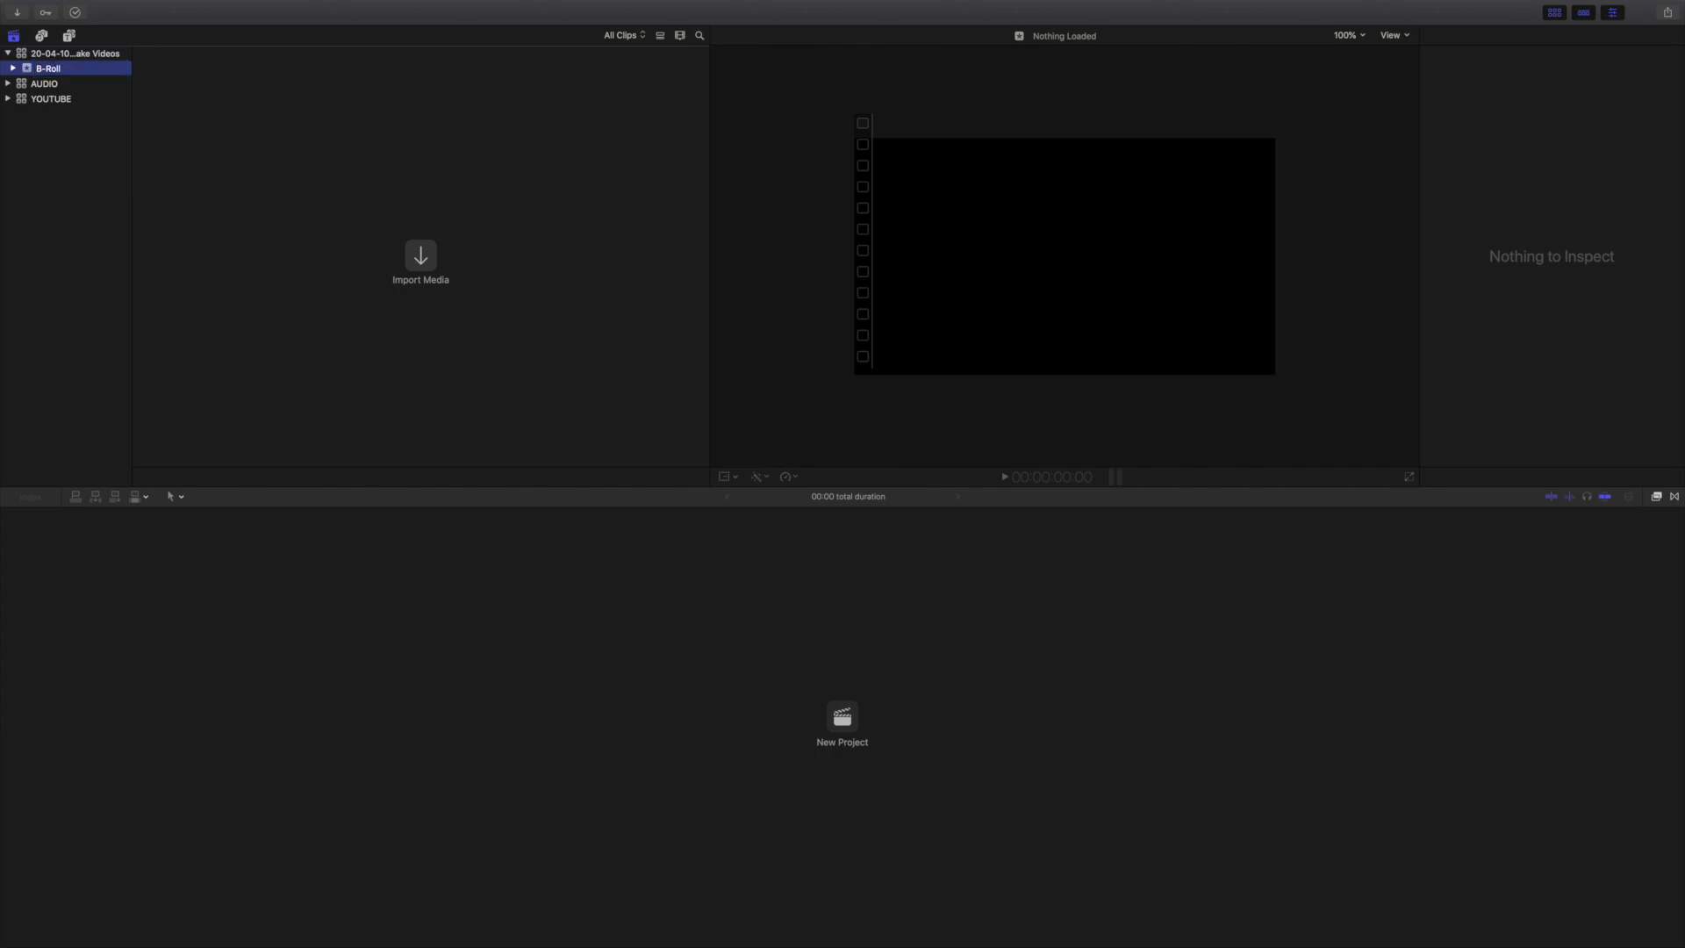
# - Add an event named A-Cam with a new 1080p HD project at 1920x1080, 25p, rendering in Apple ProRes 422
pyautogui.moveTo(105, 3)
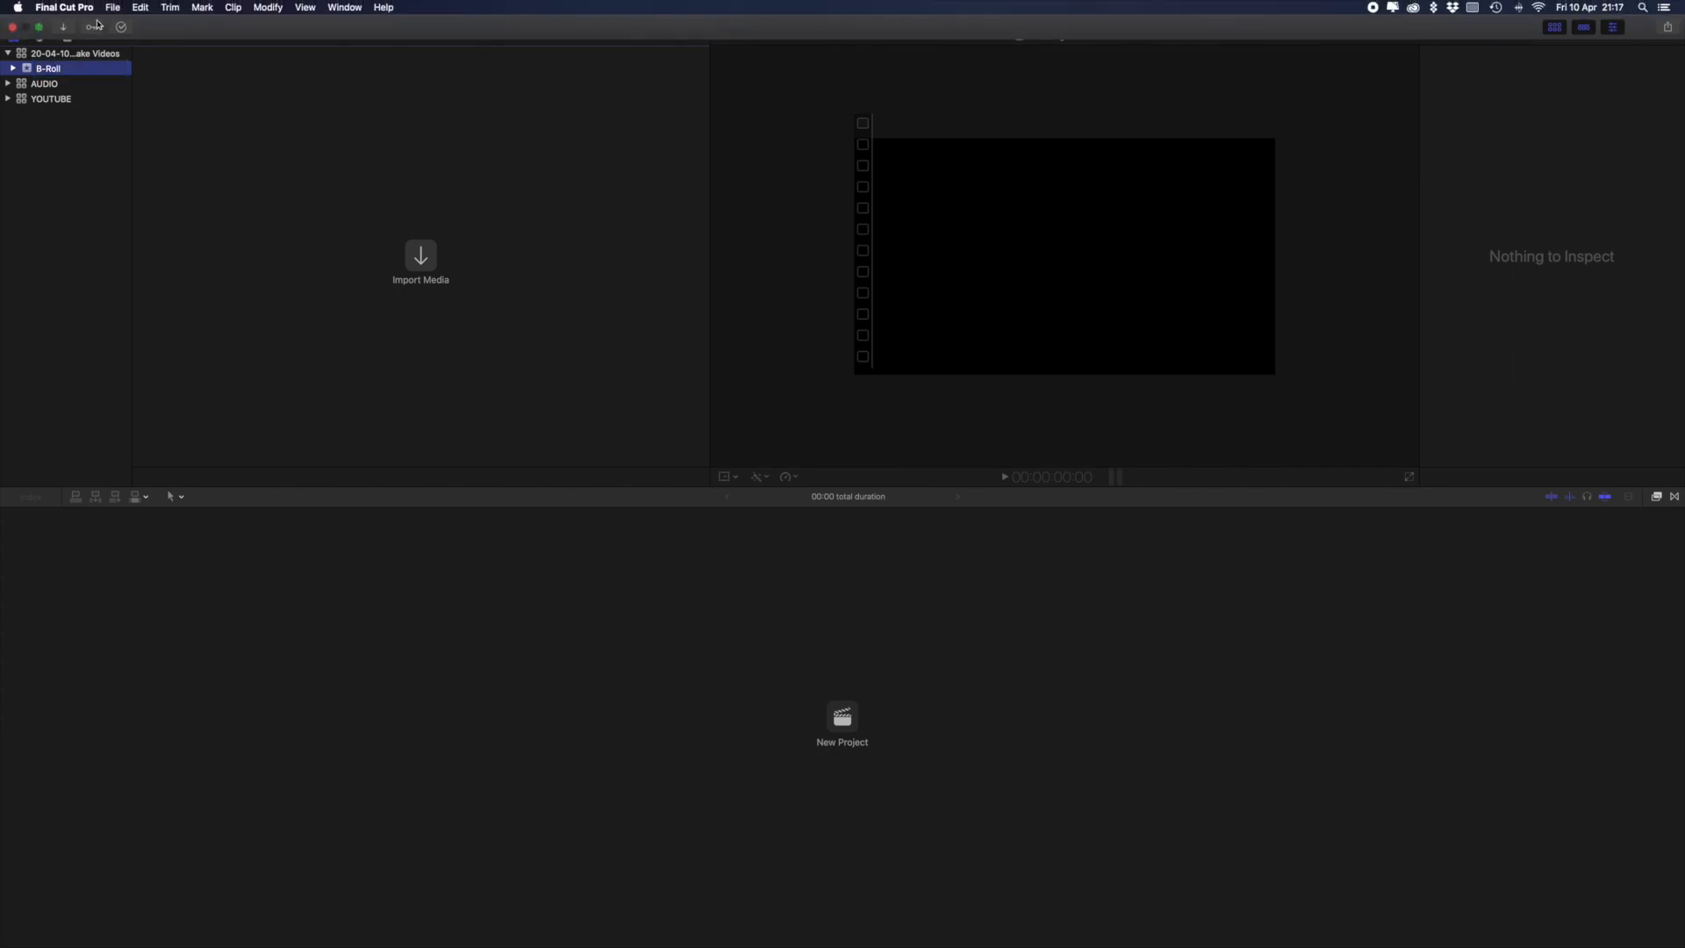
pyautogui.hotkey('alt', 'n')
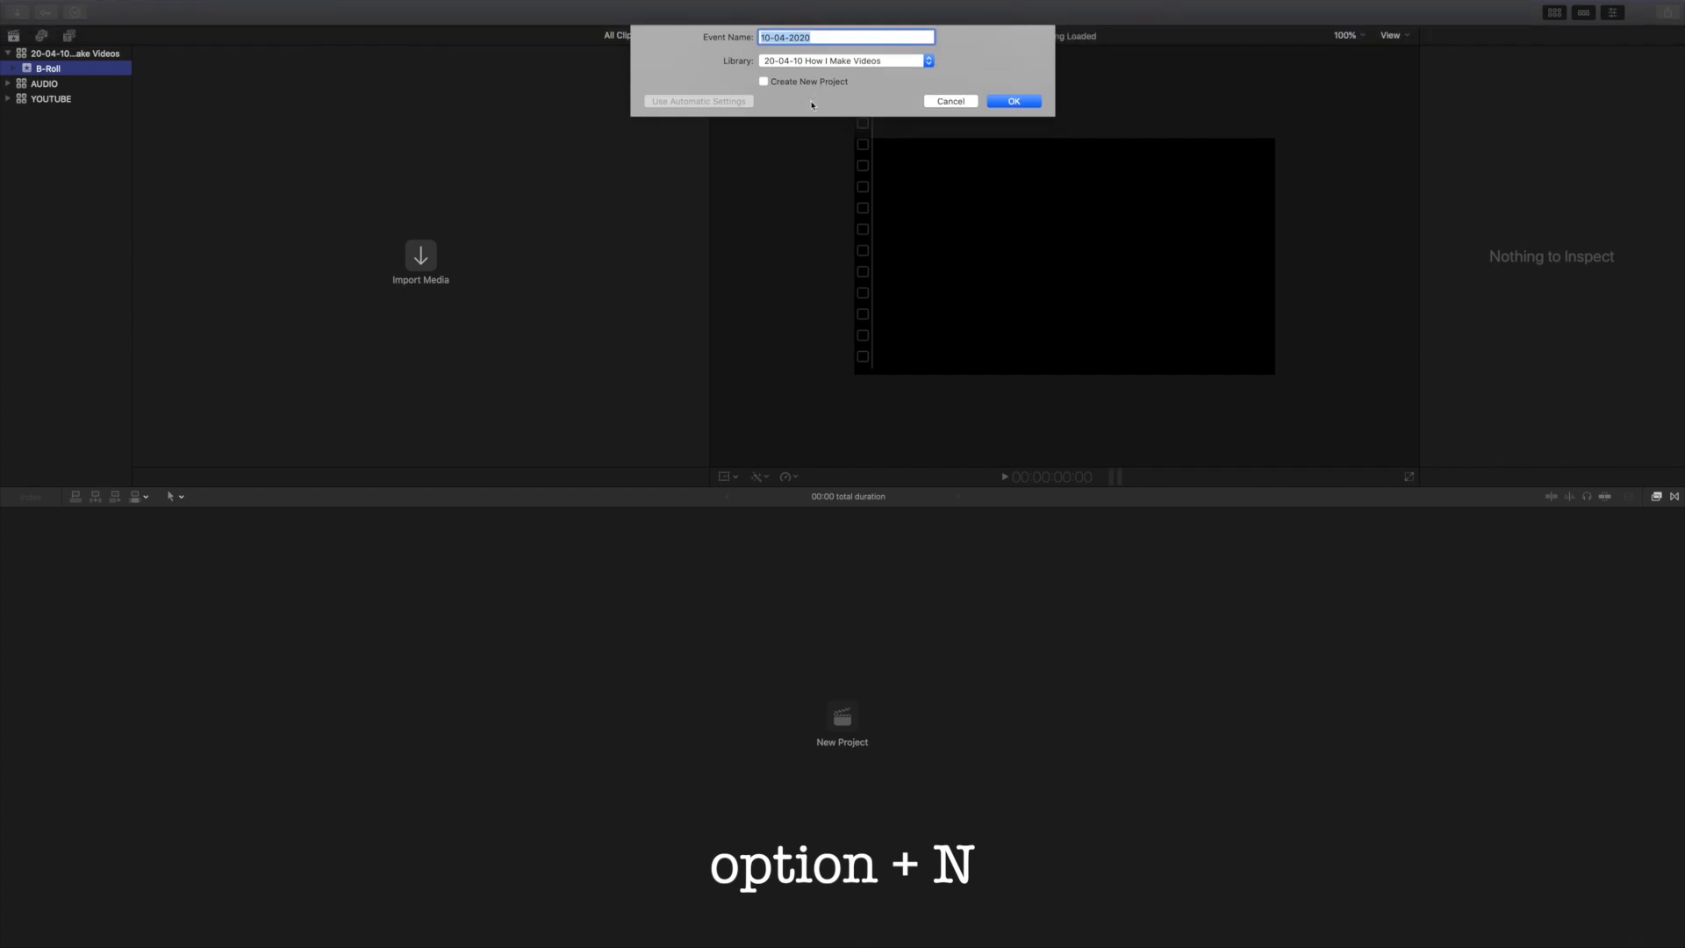
pyautogui.write('A-Cam')
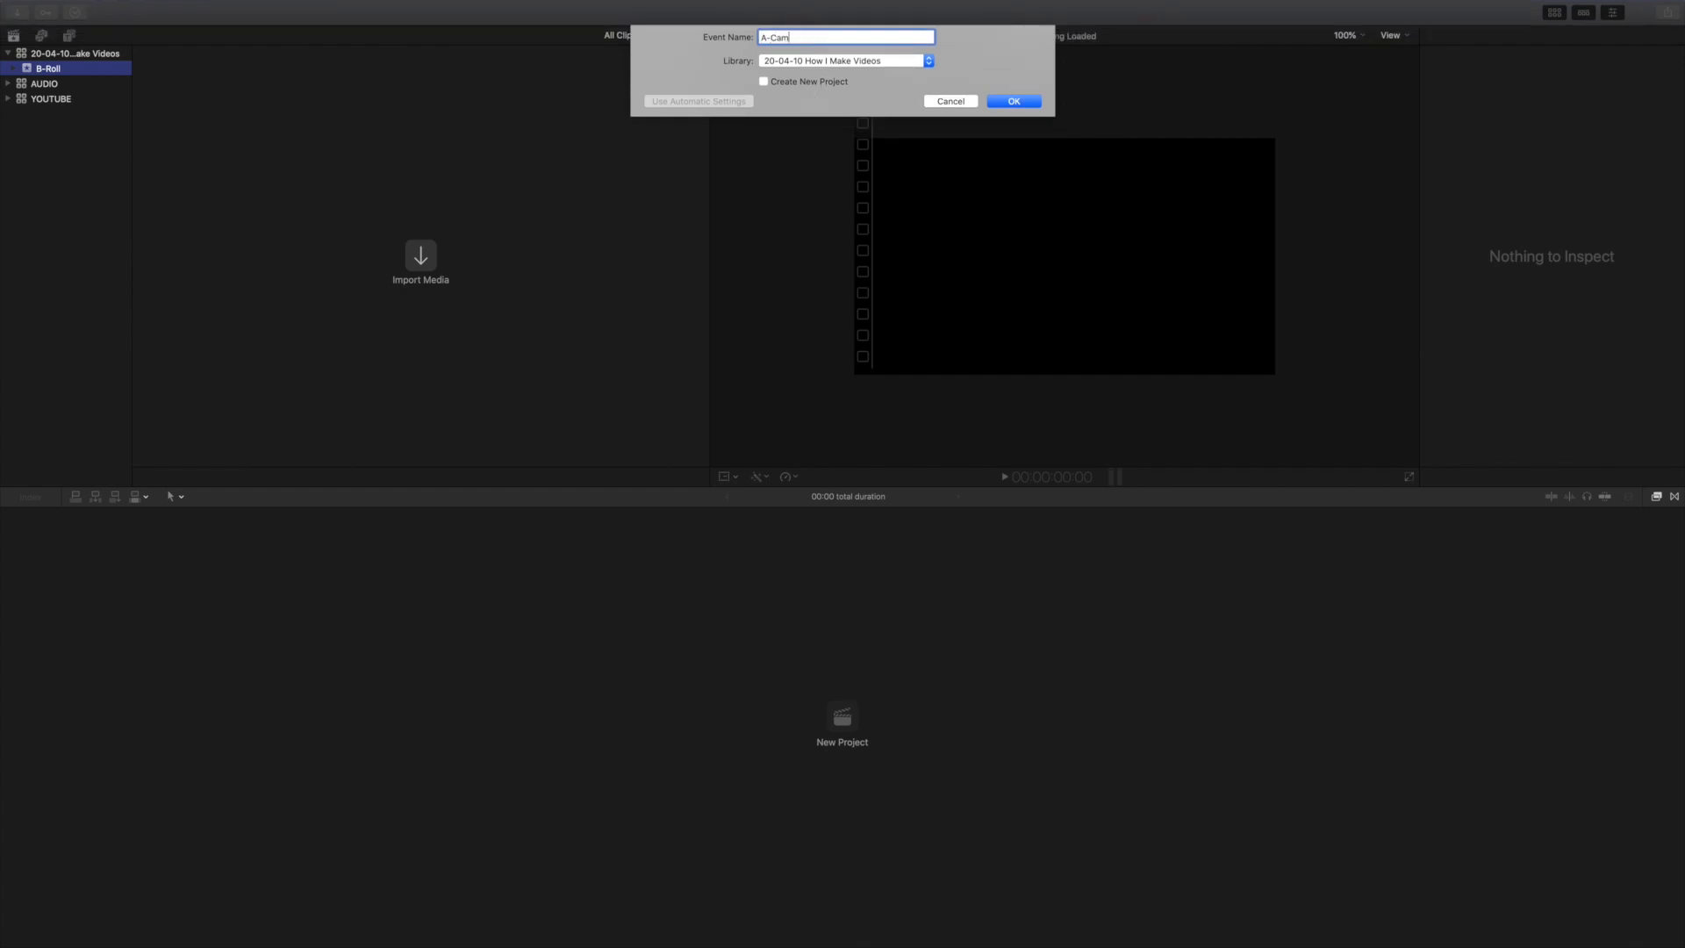
pyautogui.click(784, 83)
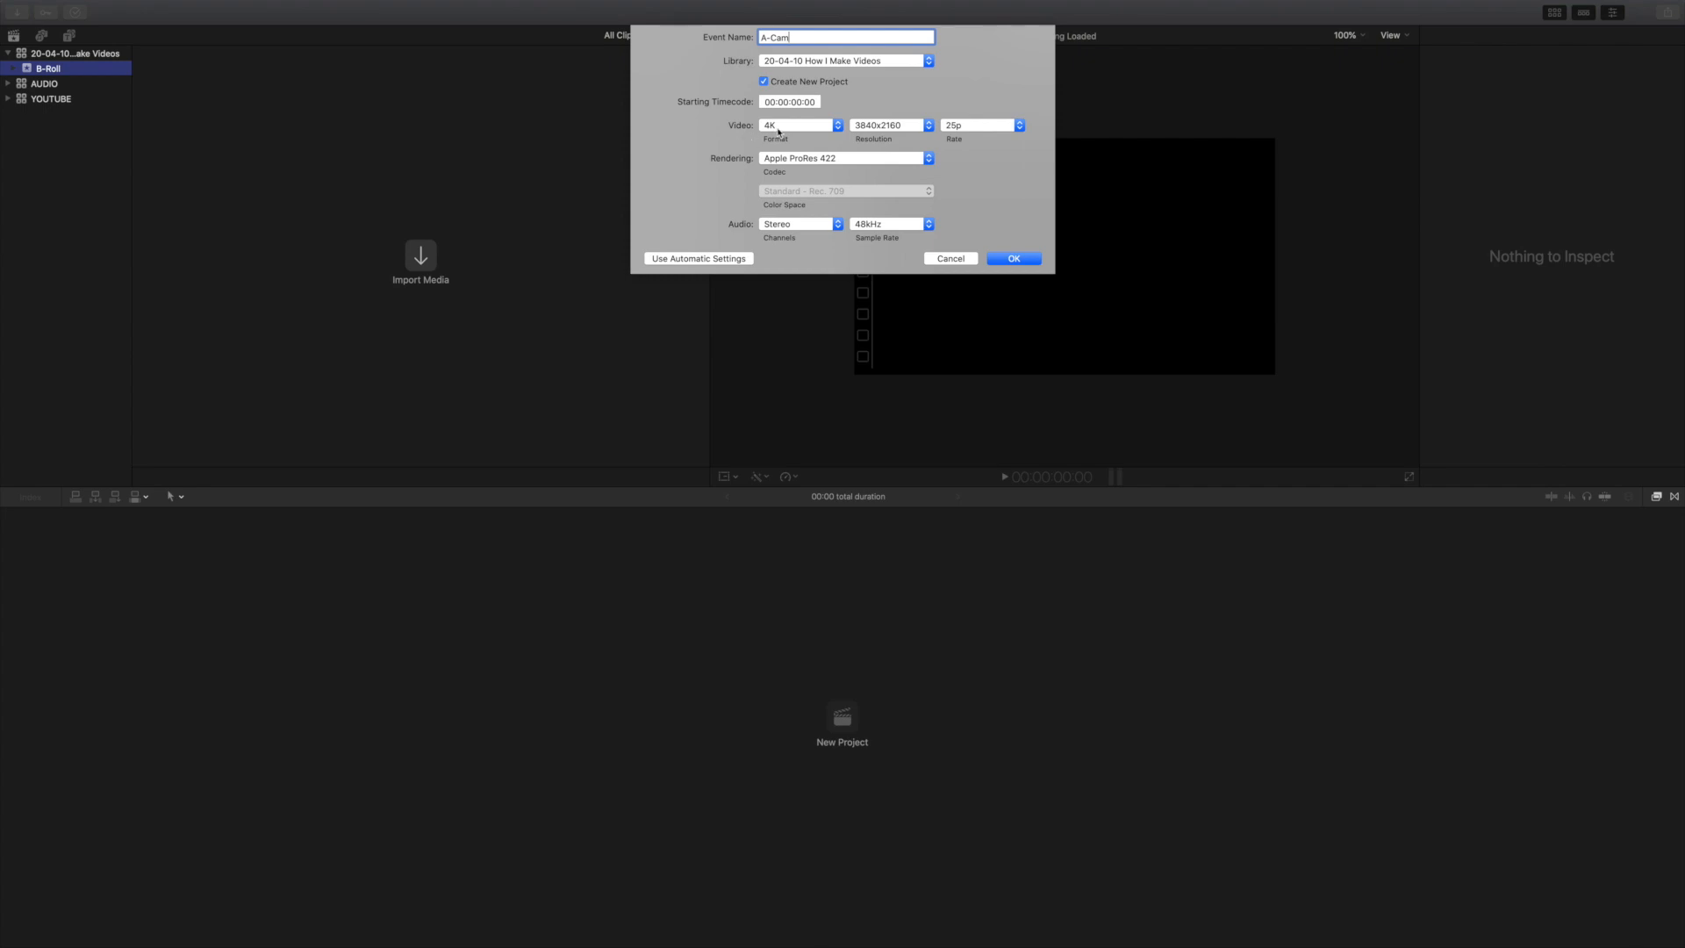
pyautogui.click(778, 130)
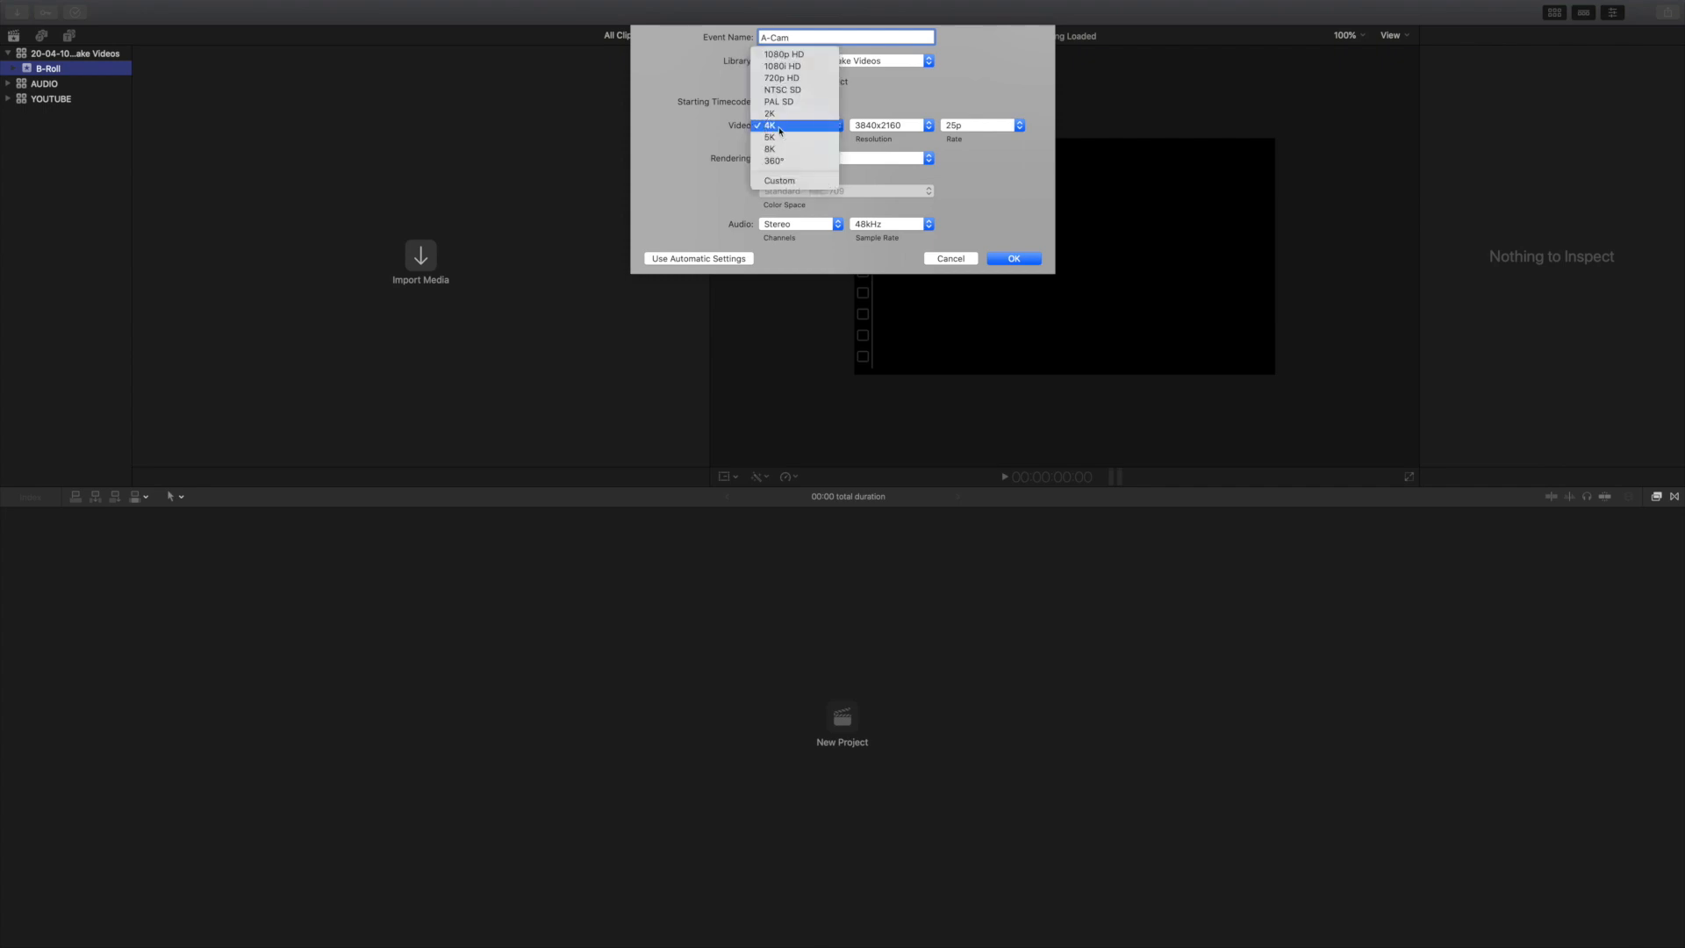
pyautogui.click(800, 55)
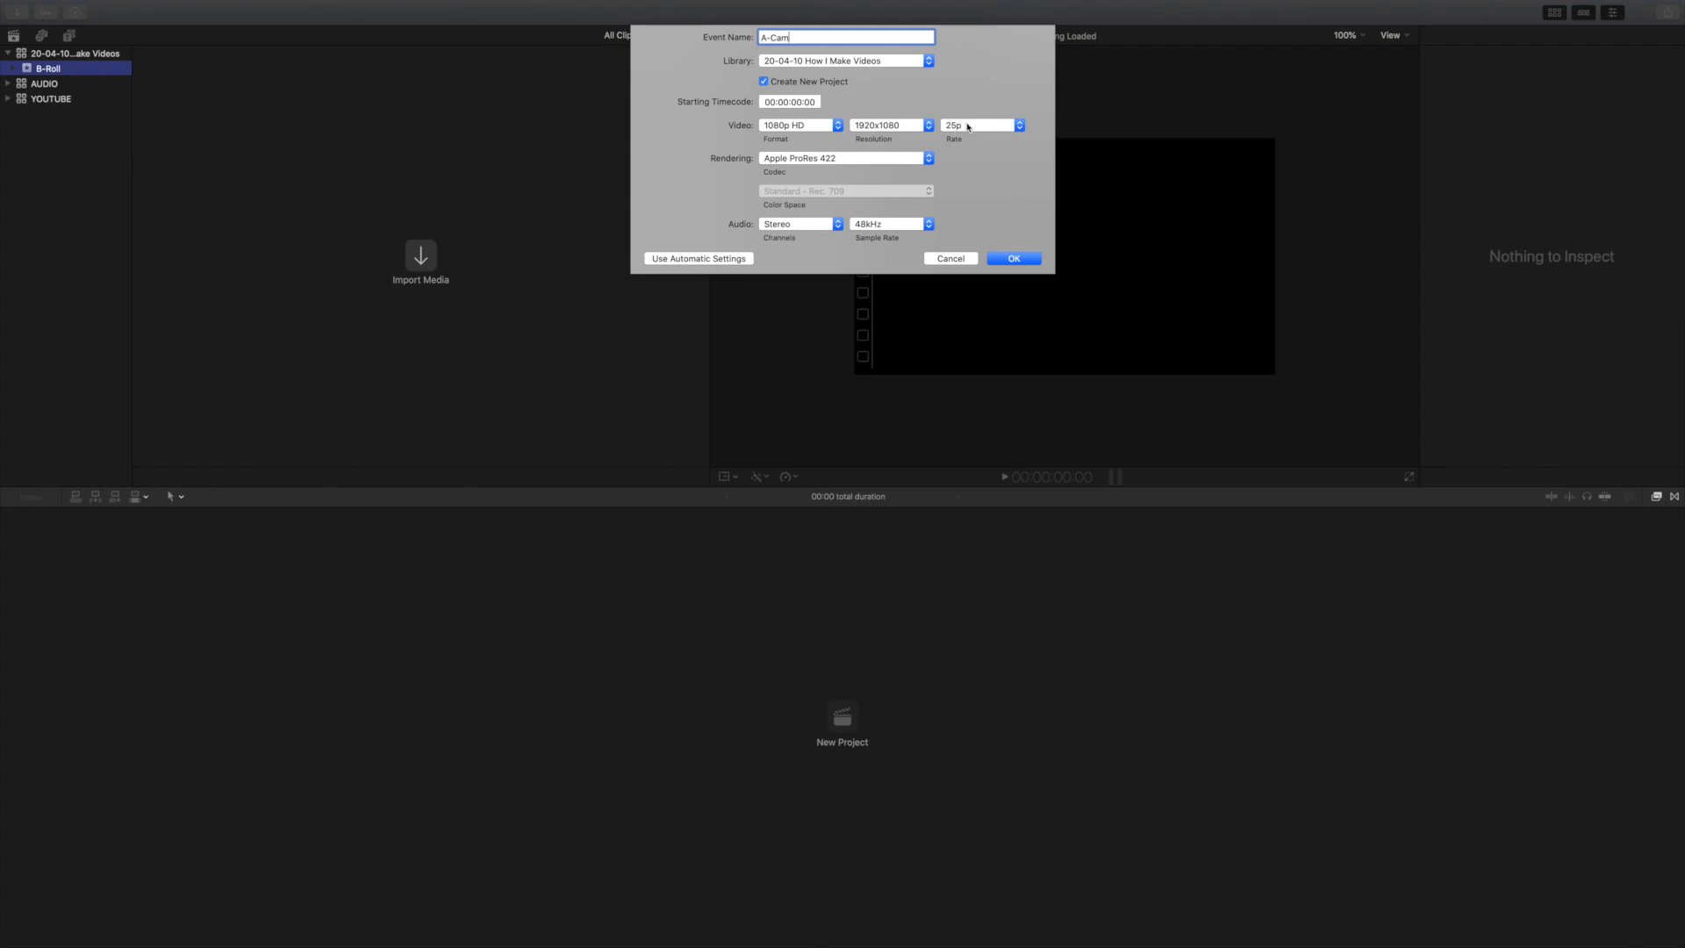
pyautogui.click(831, 163)
pyautogui.click(781, 161)
pyautogui.click(1011, 259)
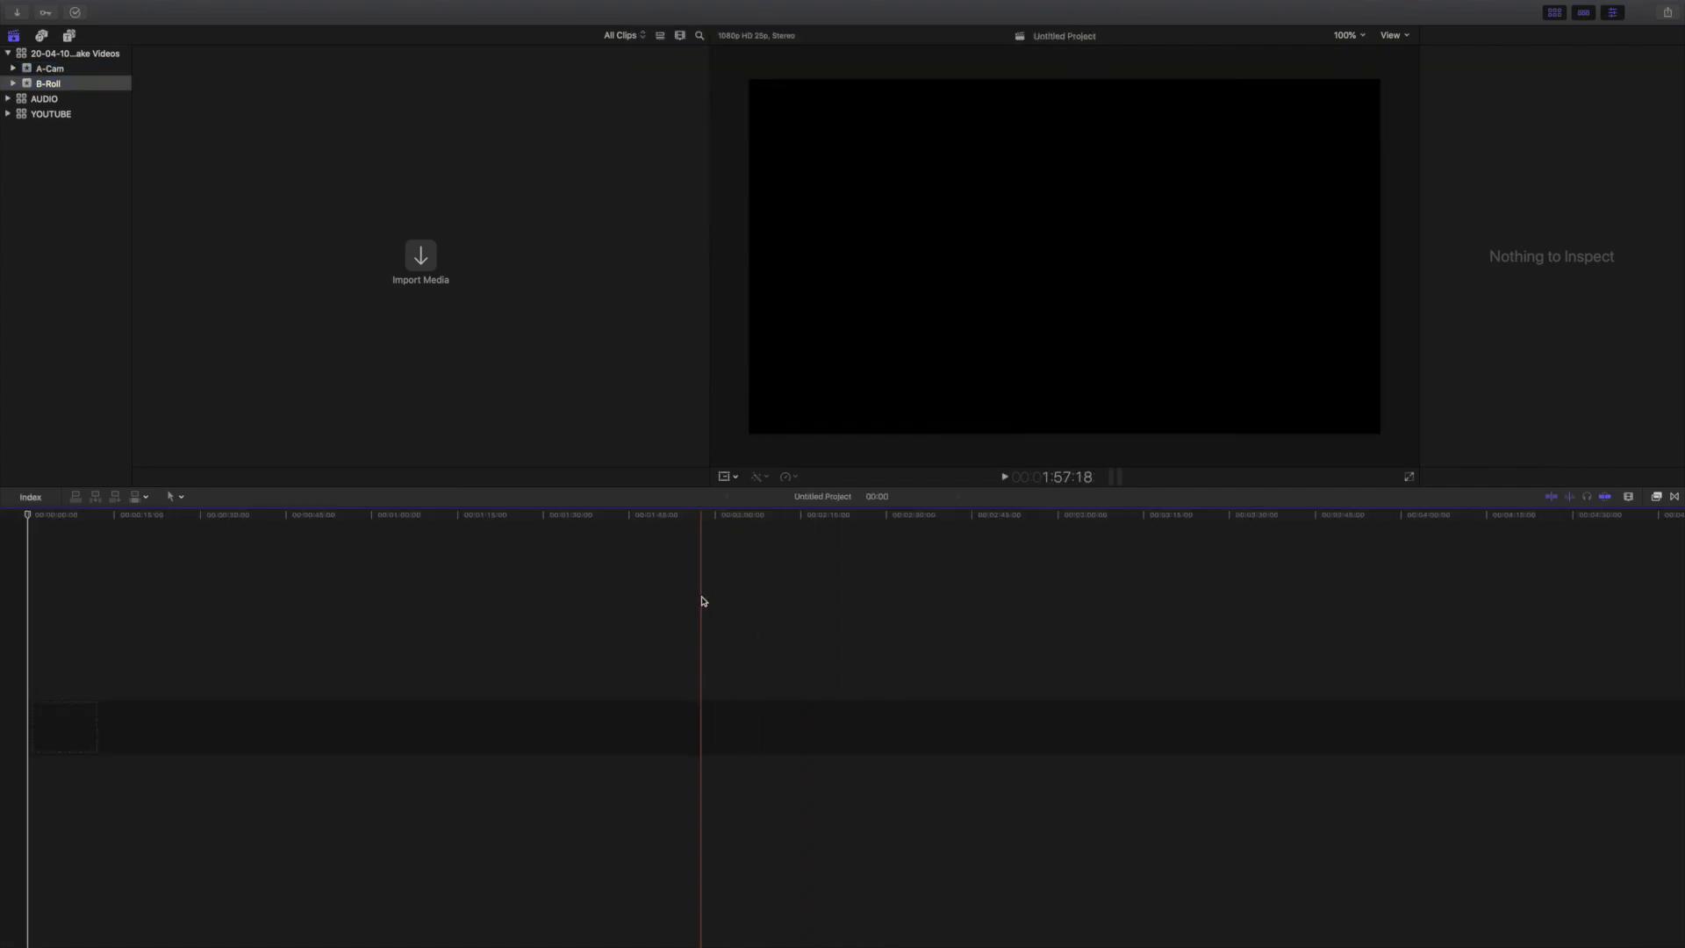
# - Add an event named H5 Audio to the 20-04-10 How I Make Videos library without creating a project
pyautogui.click(54, 68)
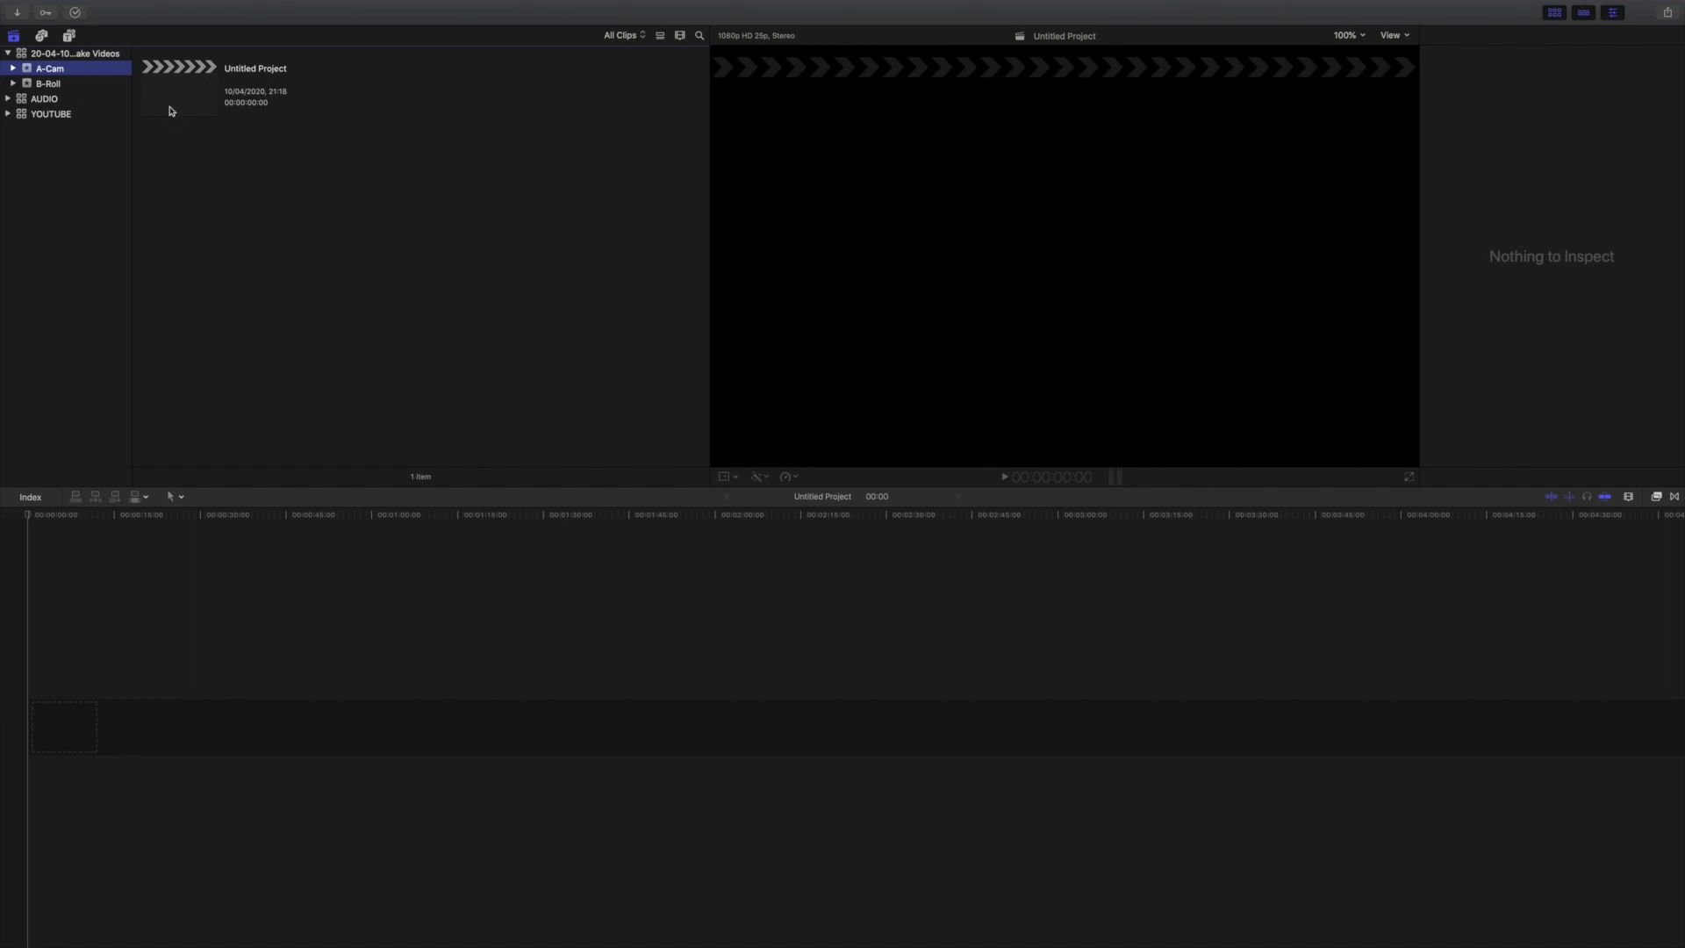
pyautogui.hotkey('alt', 'n')
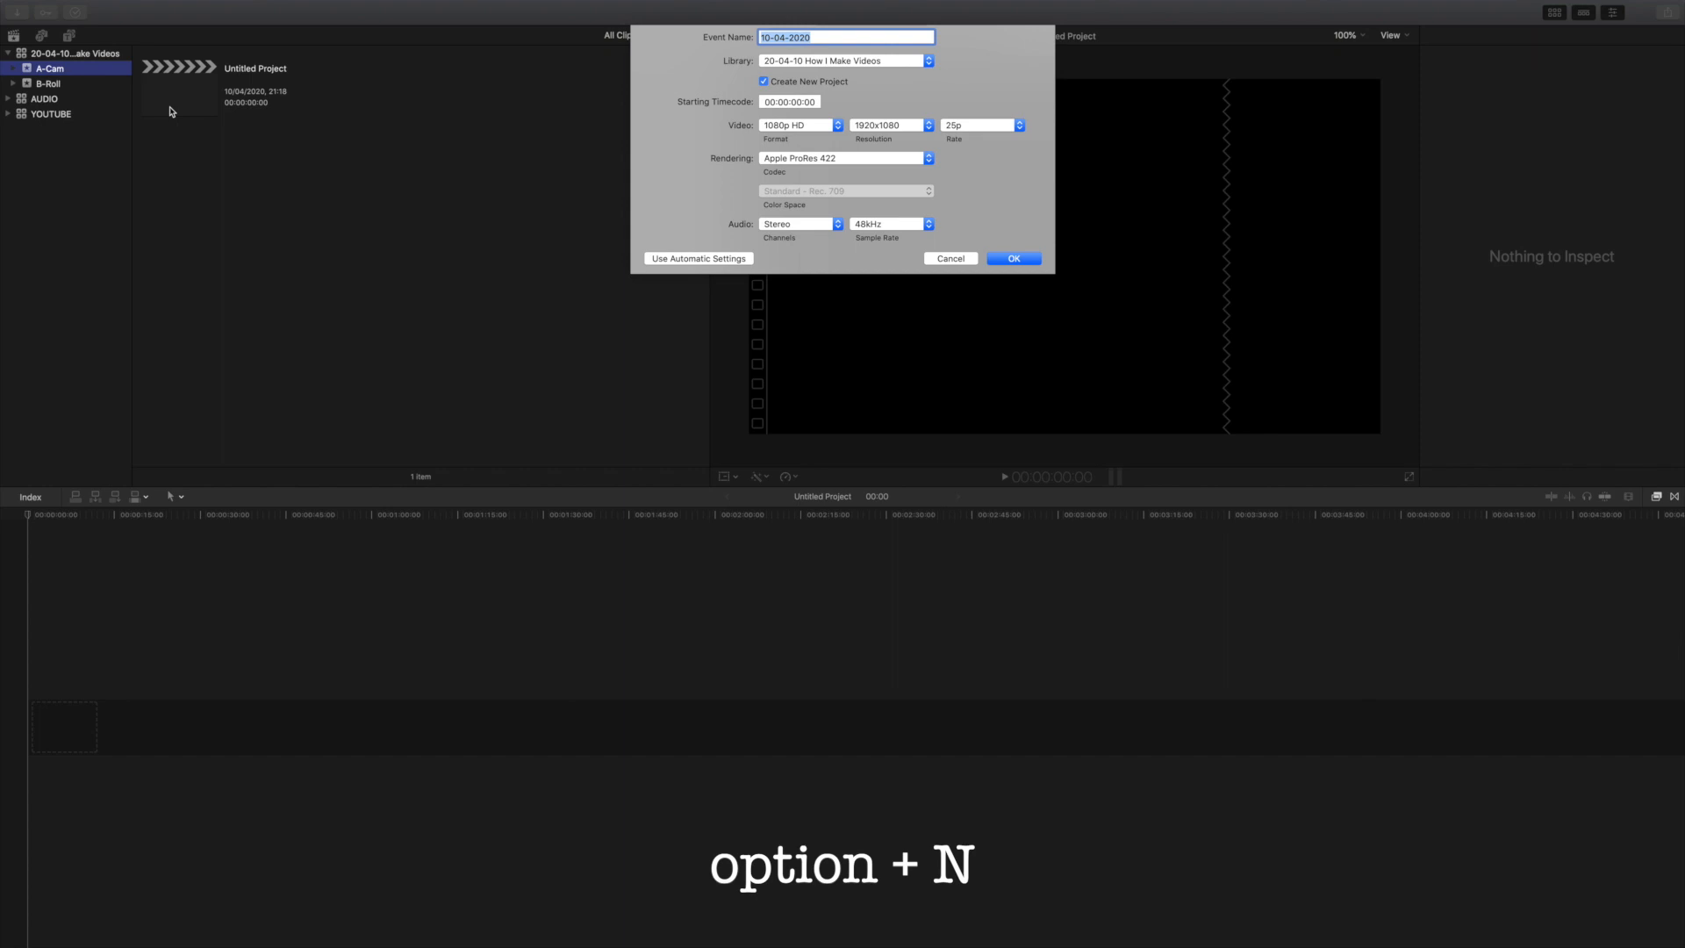
pyautogui.write('H5 Audio')
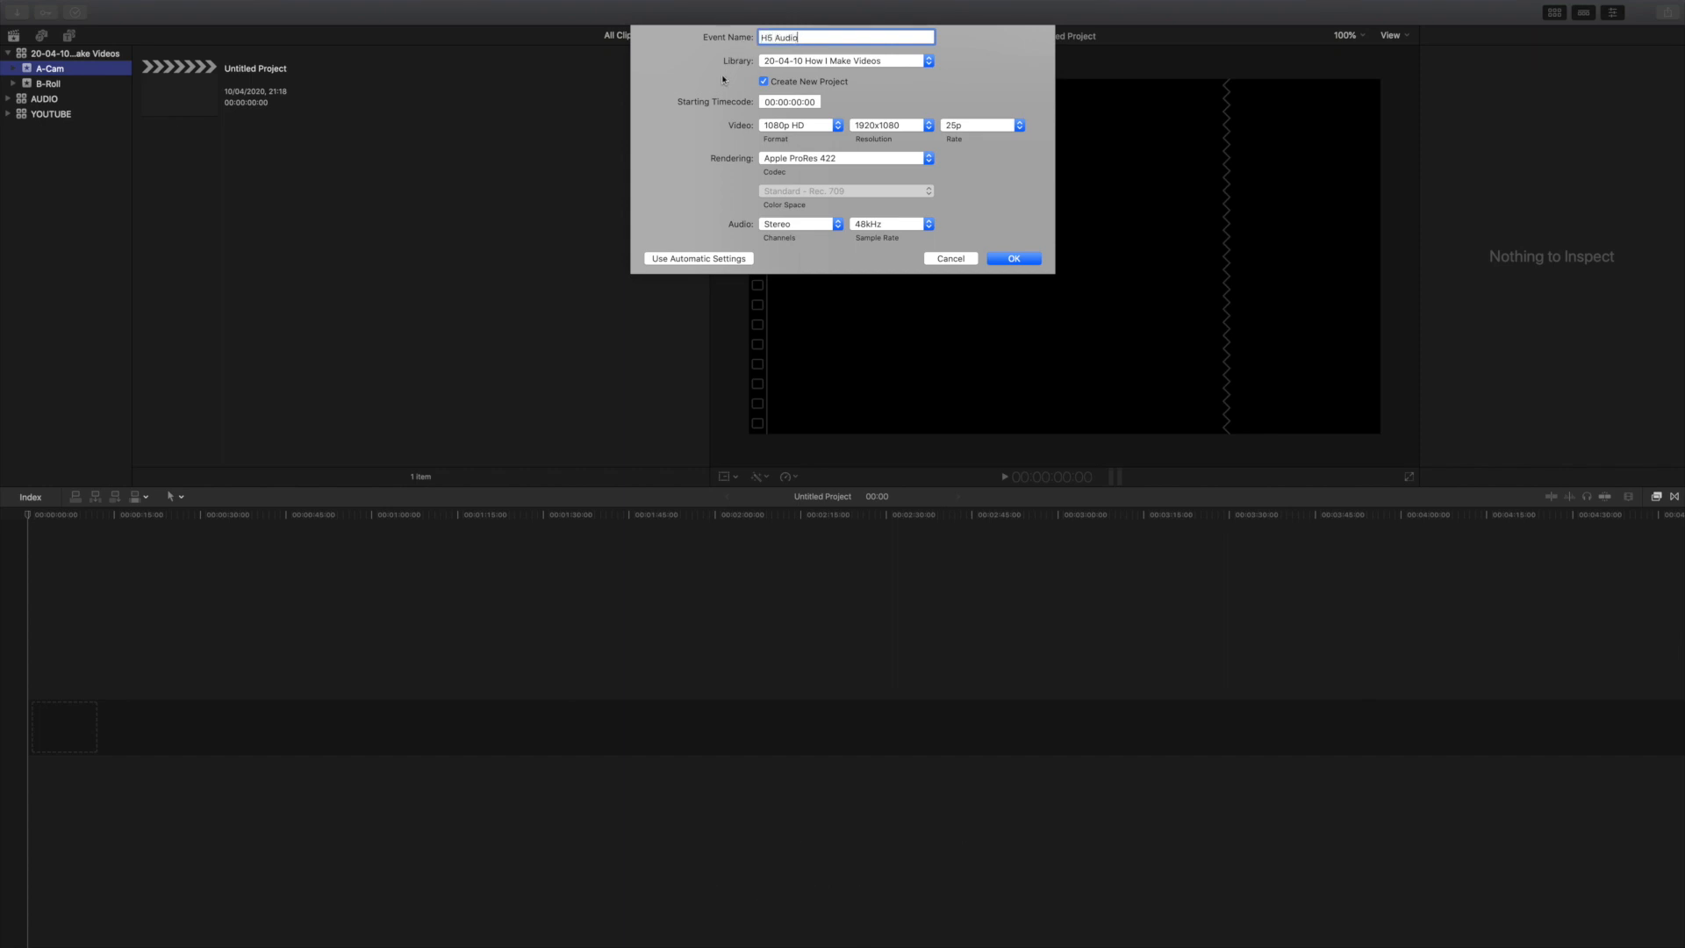
pyautogui.click(768, 85)
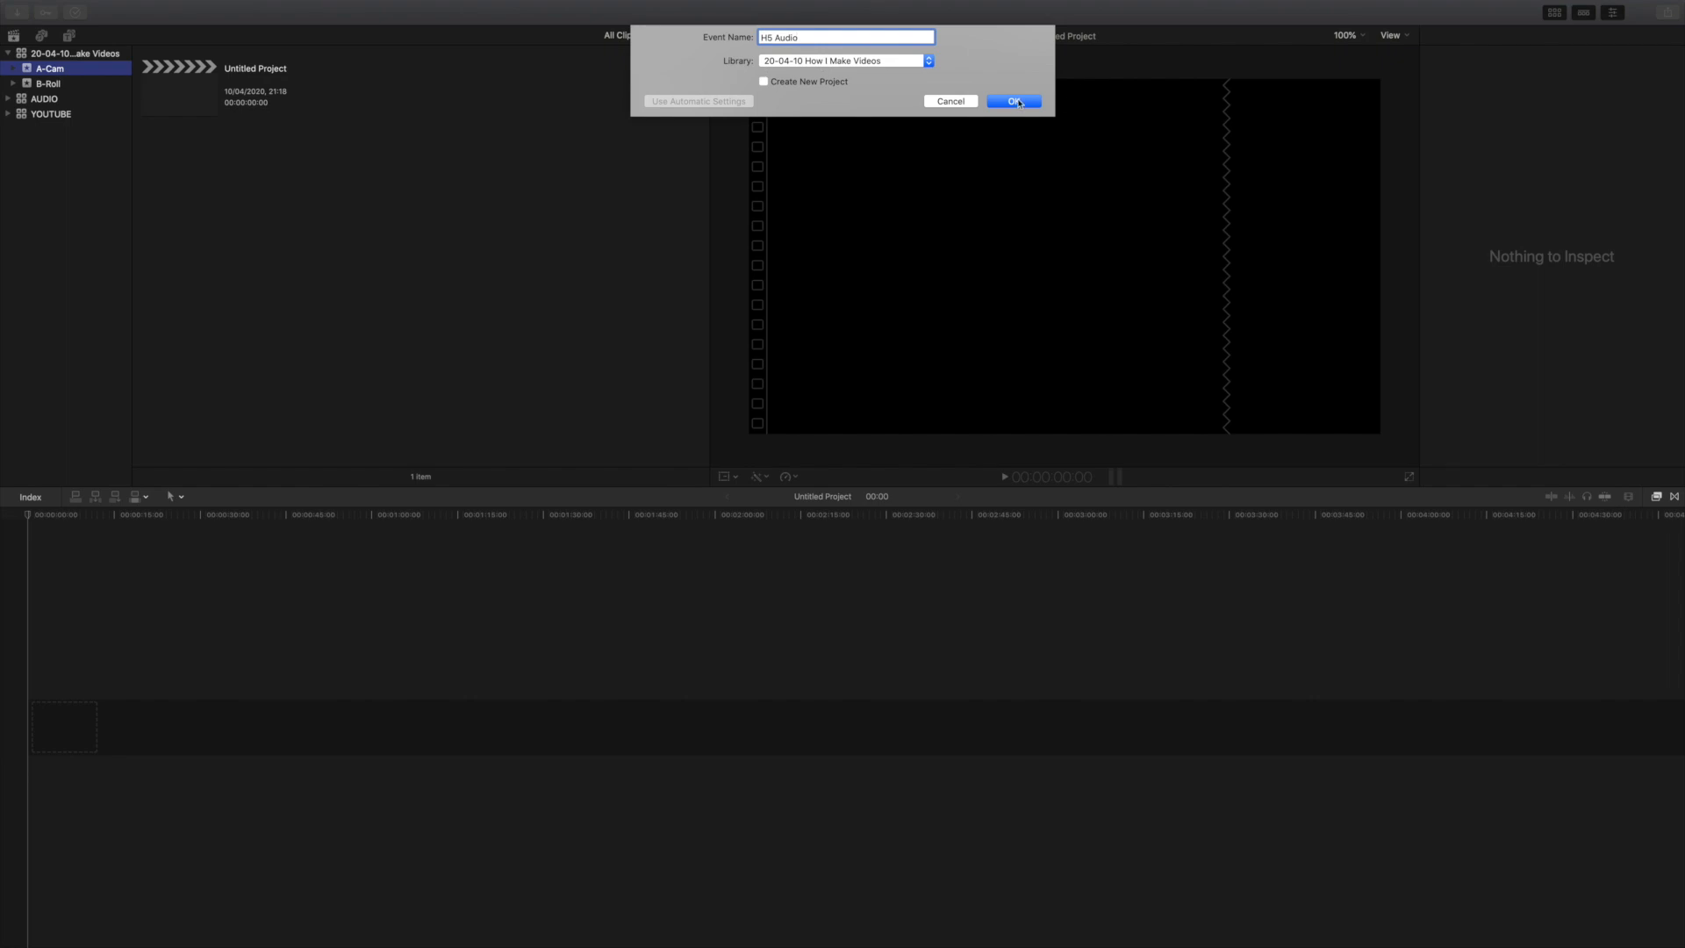
pyautogui.click(1015, 101)
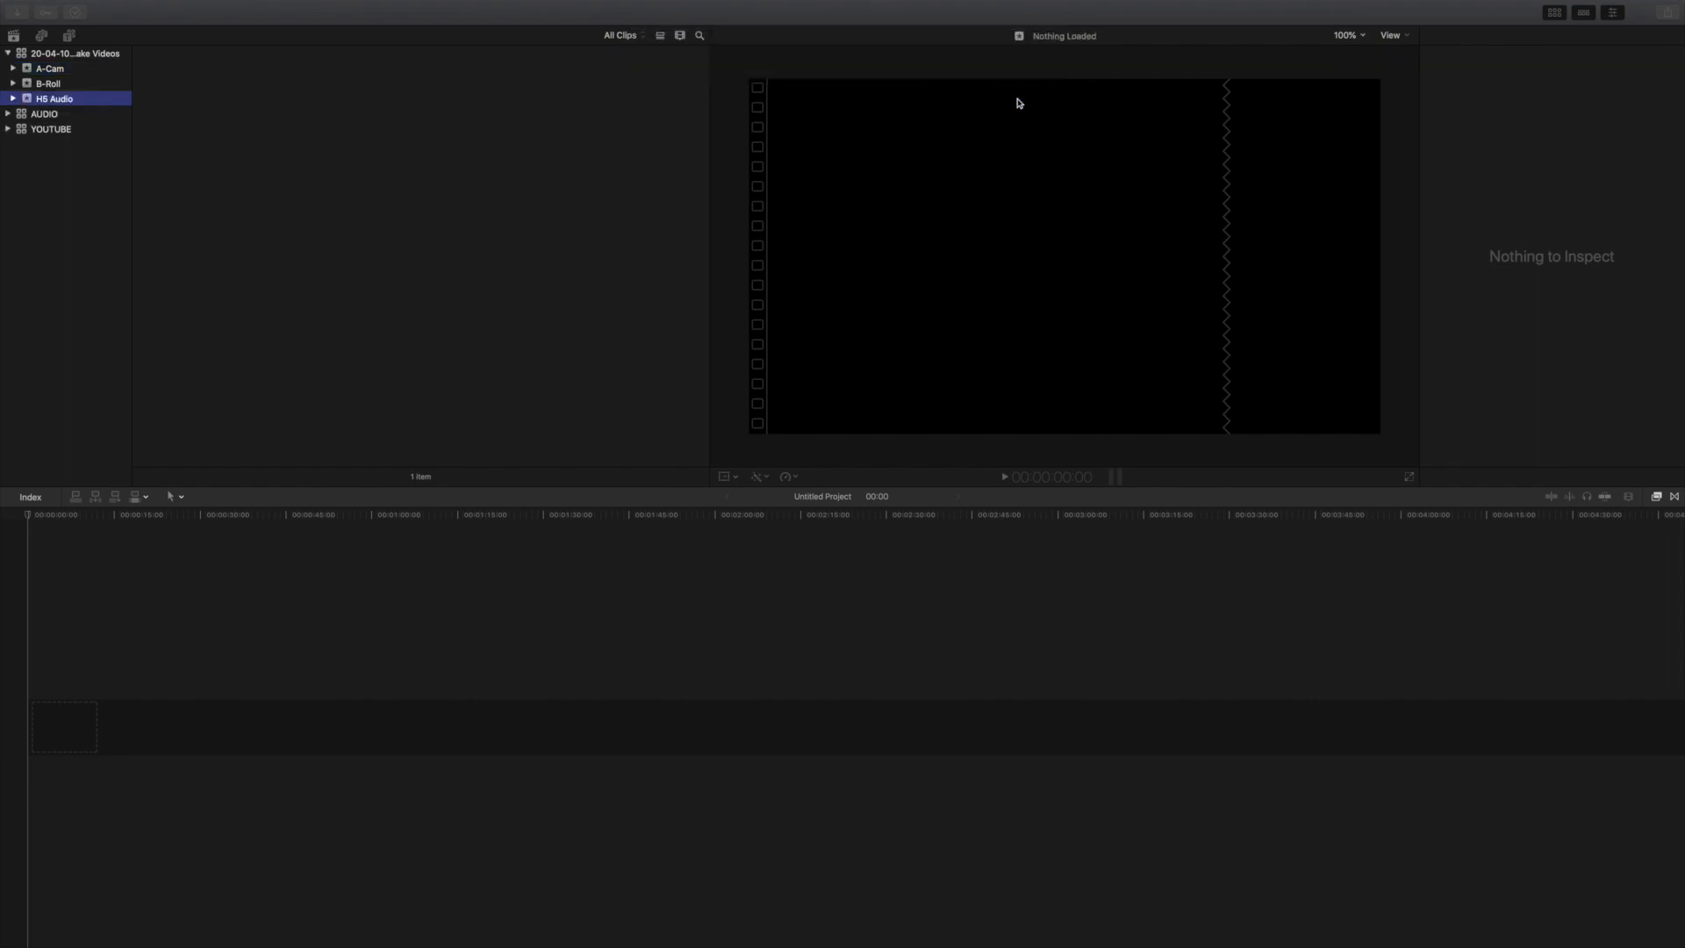
# - Start a media import into the A-Cam event and expand the 04-10 How I Make Videos folder on the PbBJ T5 drive
pyautogui.click(53, 69)
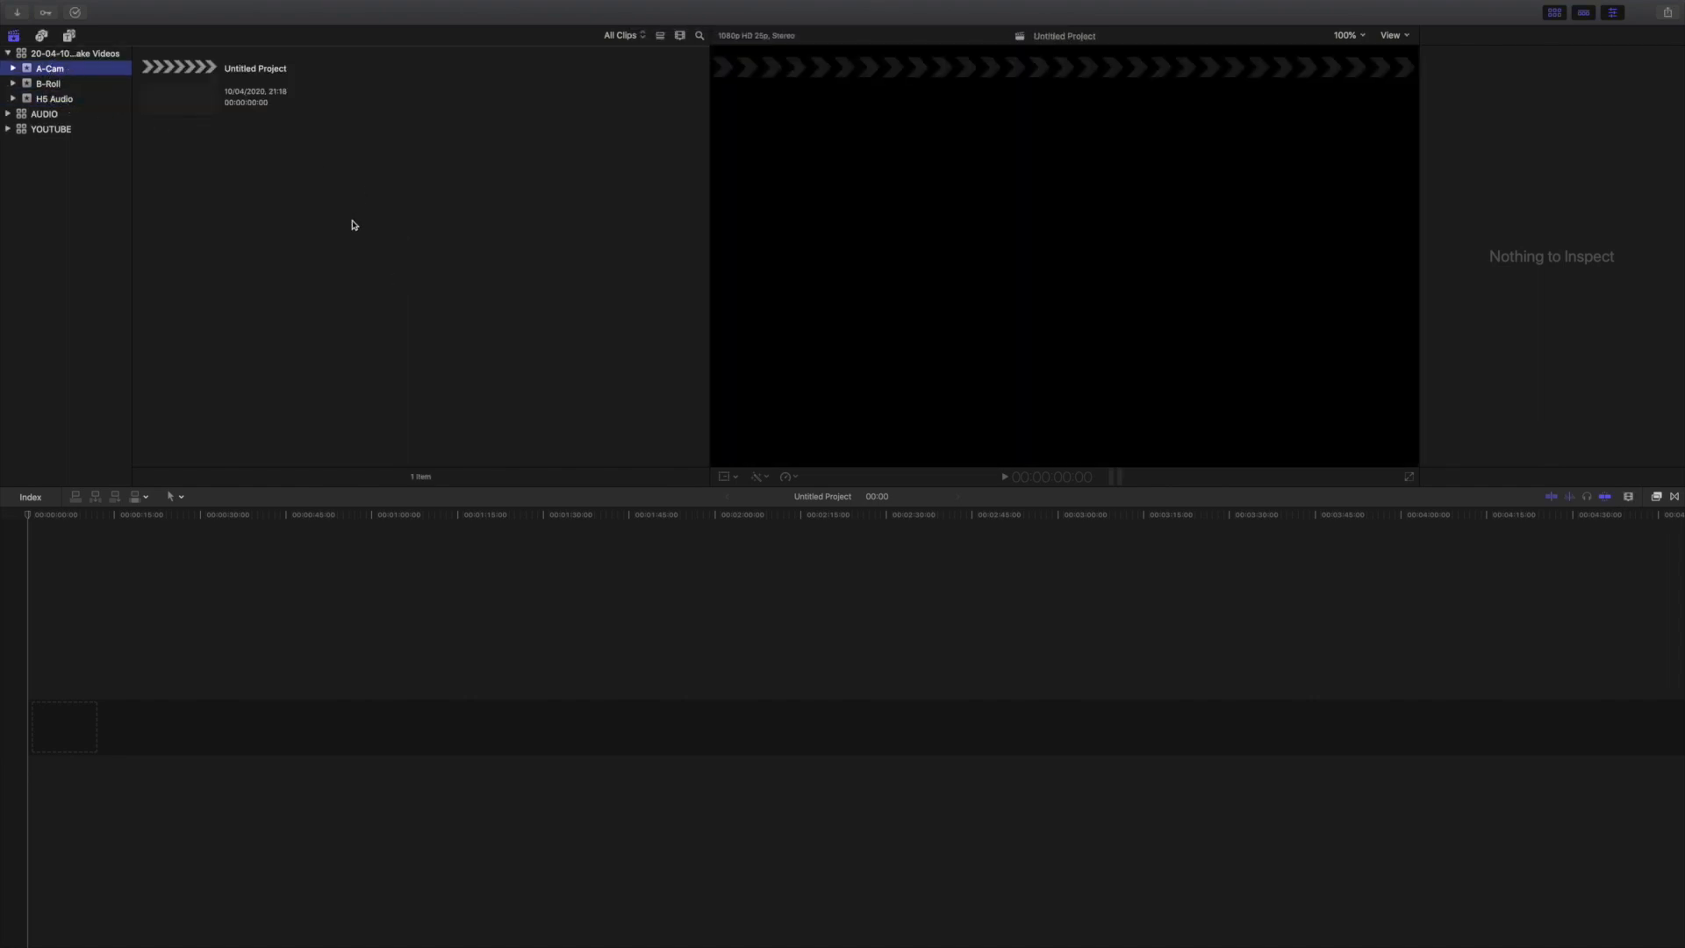
pyautogui.rightClick(354, 225)
pyautogui.click(384, 226)
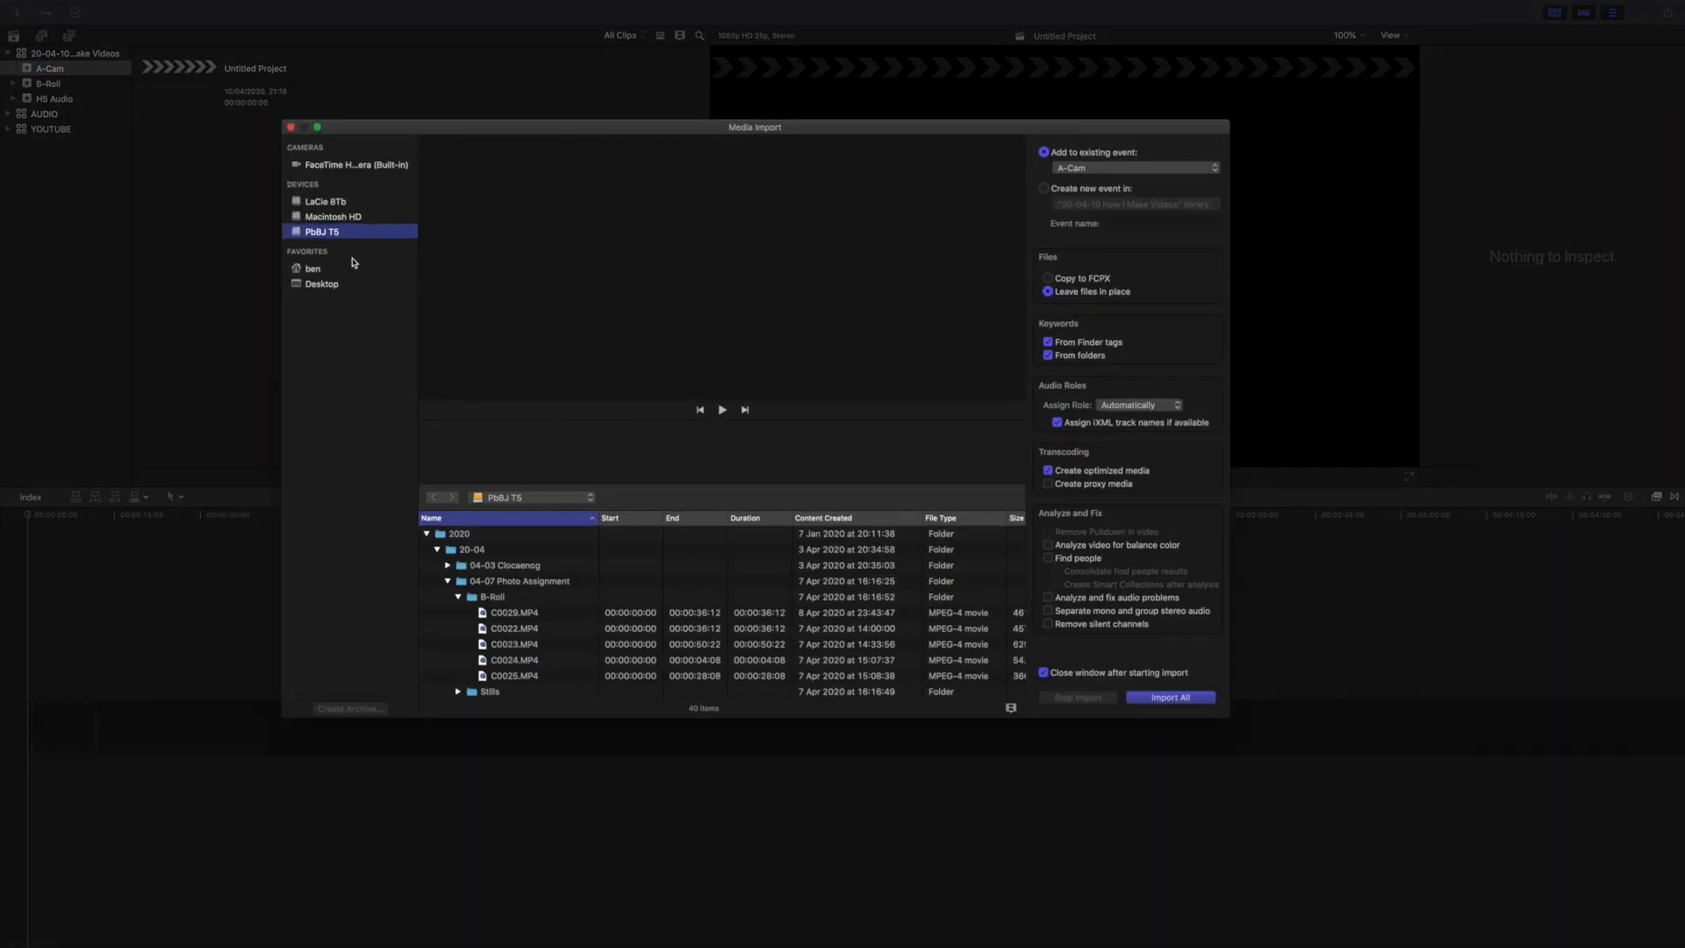
pyautogui.click(448, 581)
pyautogui.click(447, 598)
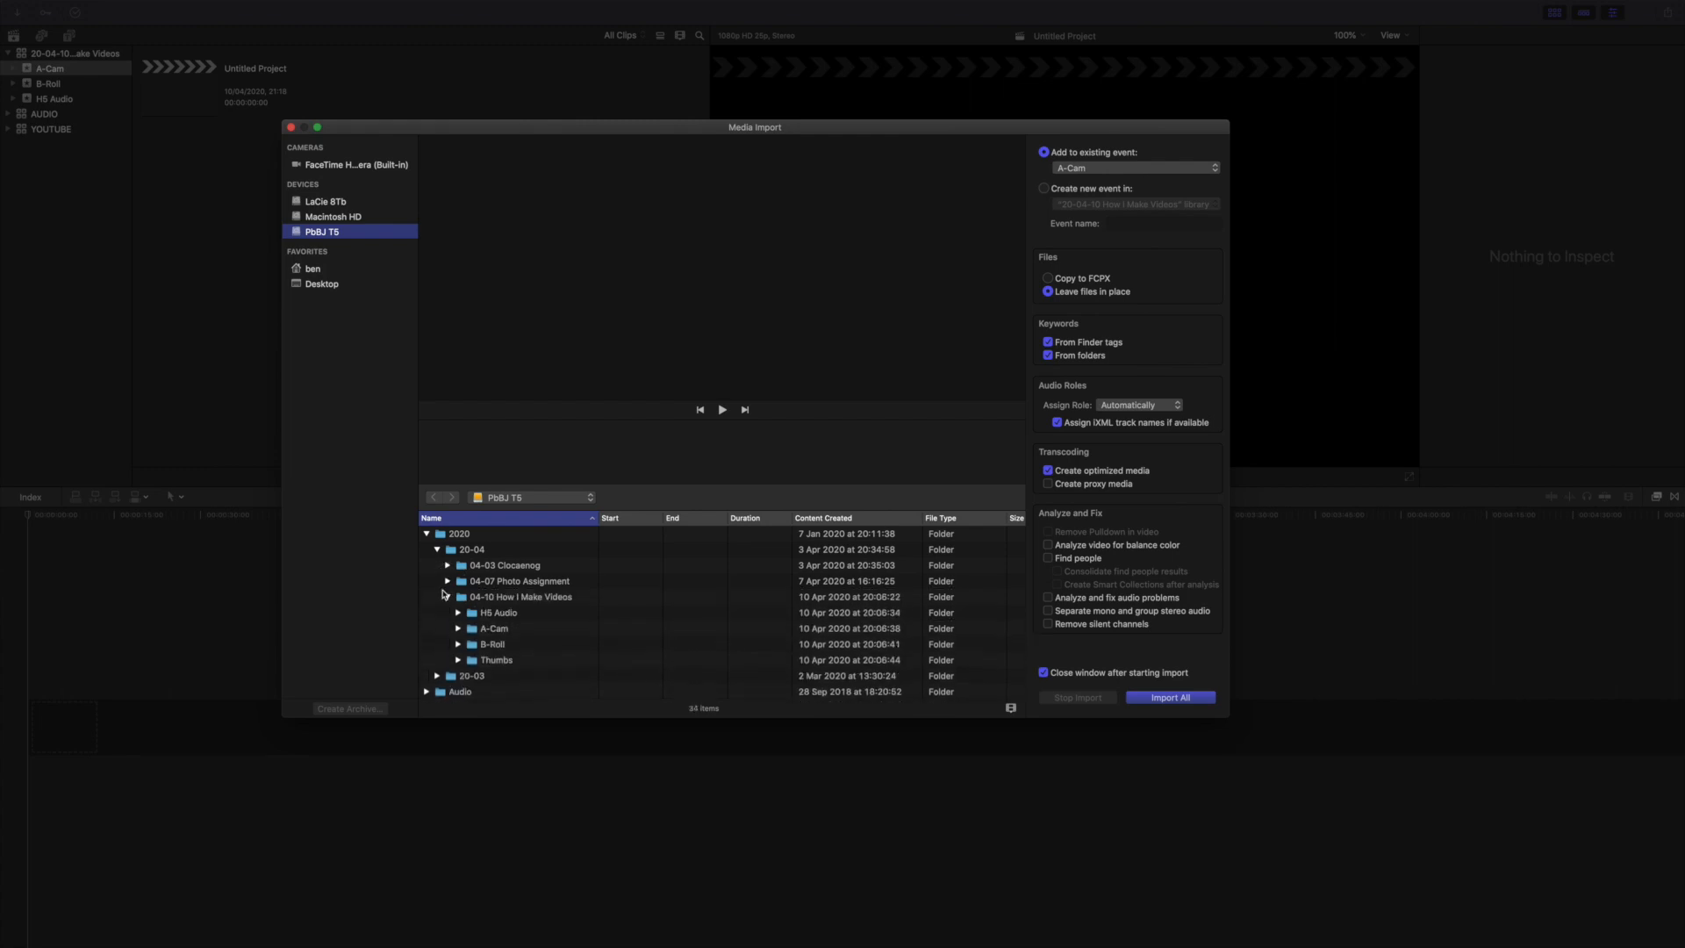
# - Import the A-Cam folder's clips C0030, C0031, C0032 and C0001, leaving files in place and creating optimized media without proxies
pyautogui.click(458, 629)
pyautogui.click(479, 643)
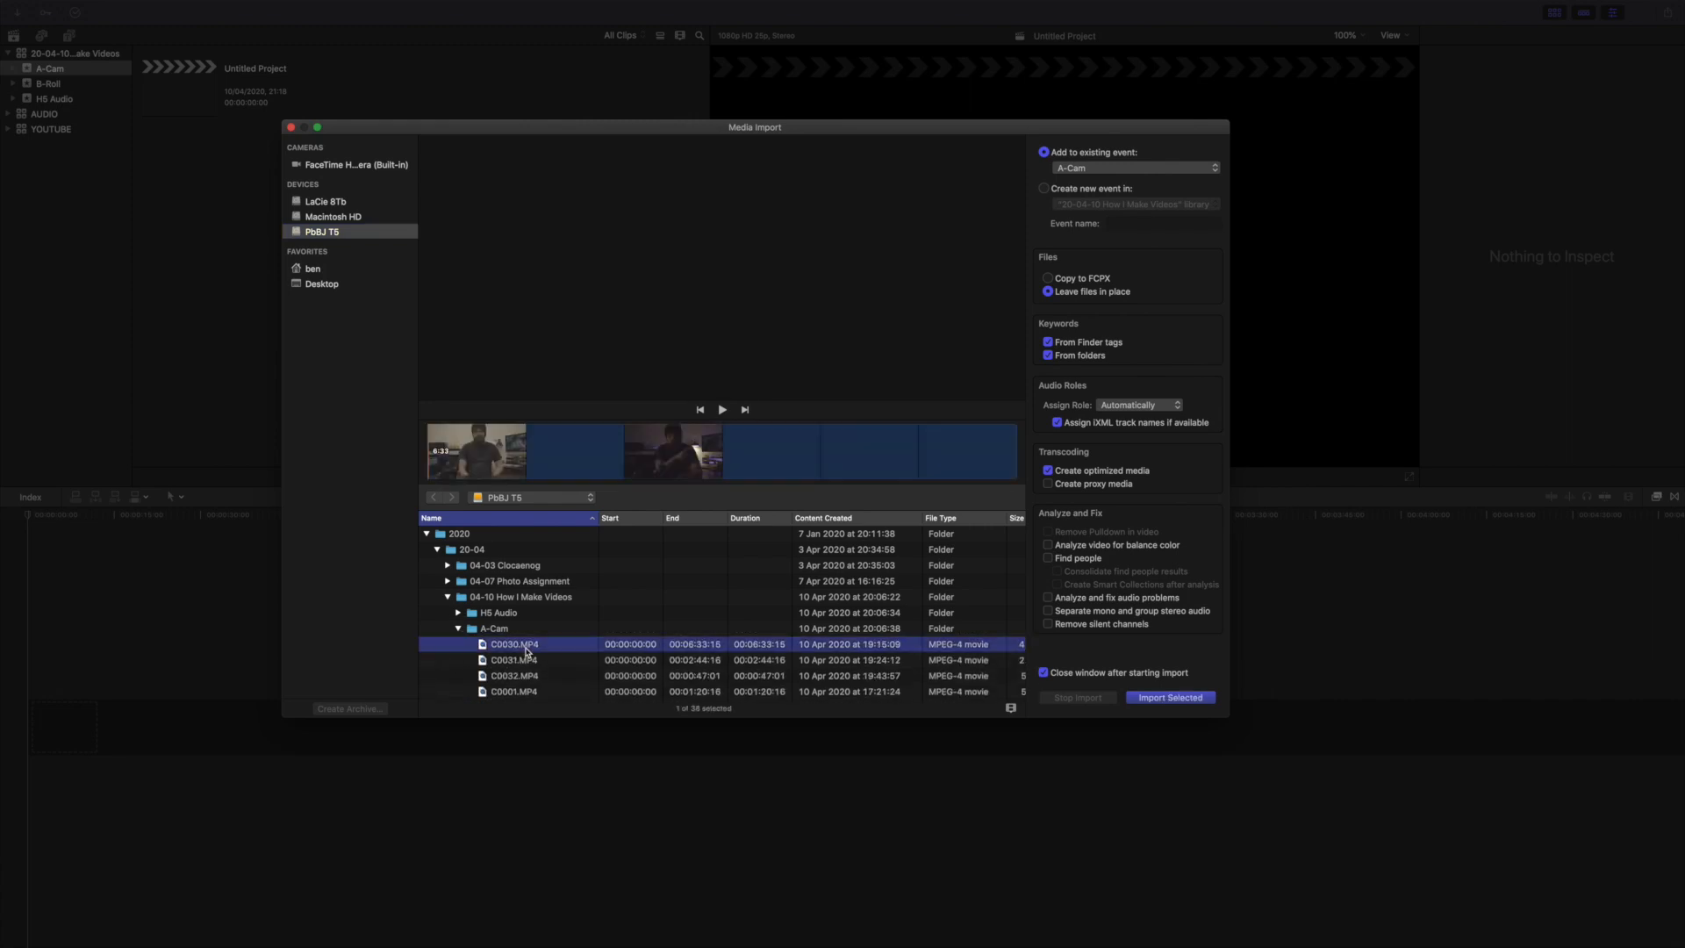
pyautogui.scroll(-1, 544, 649)
pyautogui.click(534, 669)
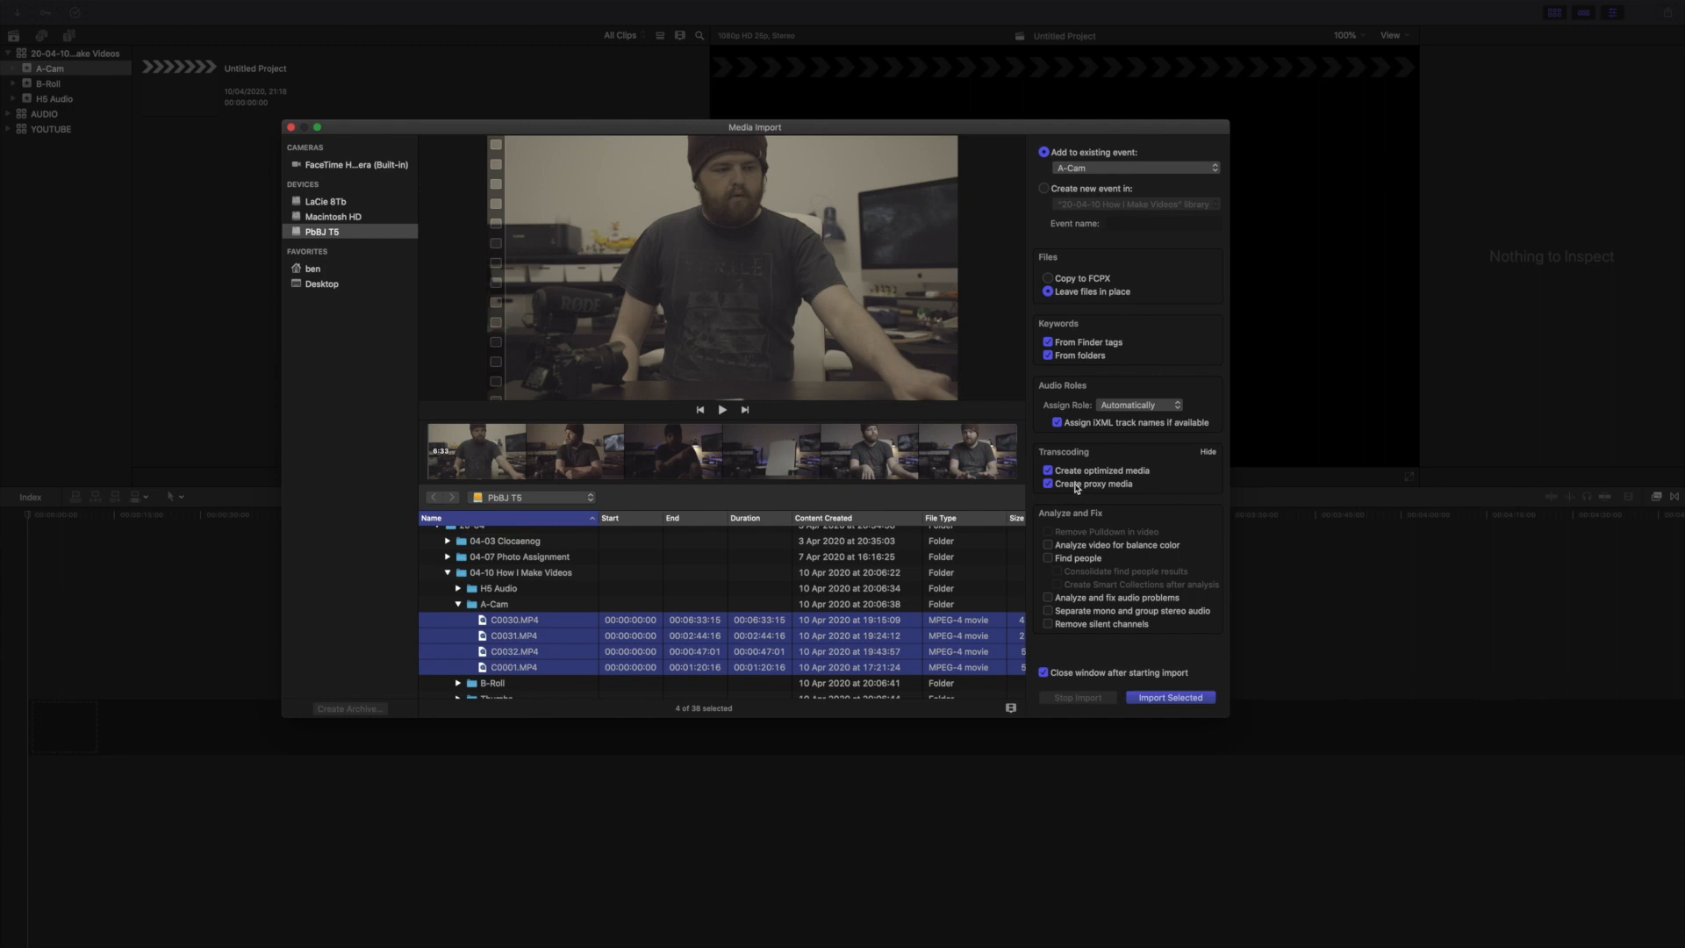
pyautogui.click(1077, 488)
pyautogui.click(1171, 698)
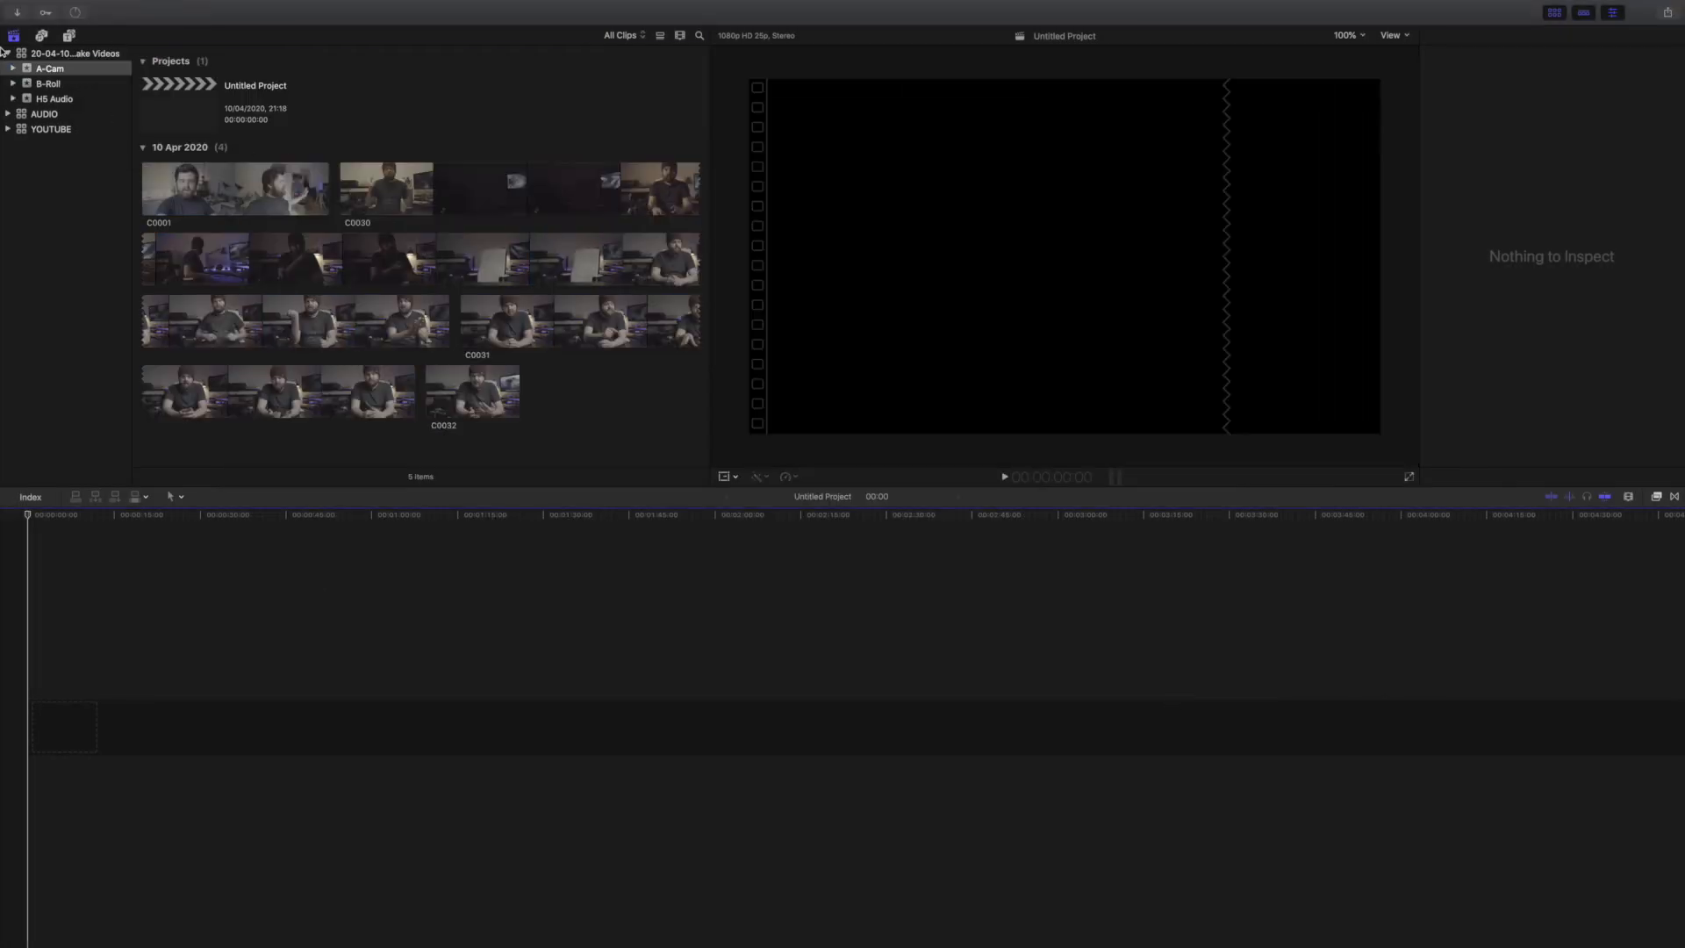
# - Check the transcoding progress of the individual A-Cam clips in the background tasks
pyautogui.click(76, 14)
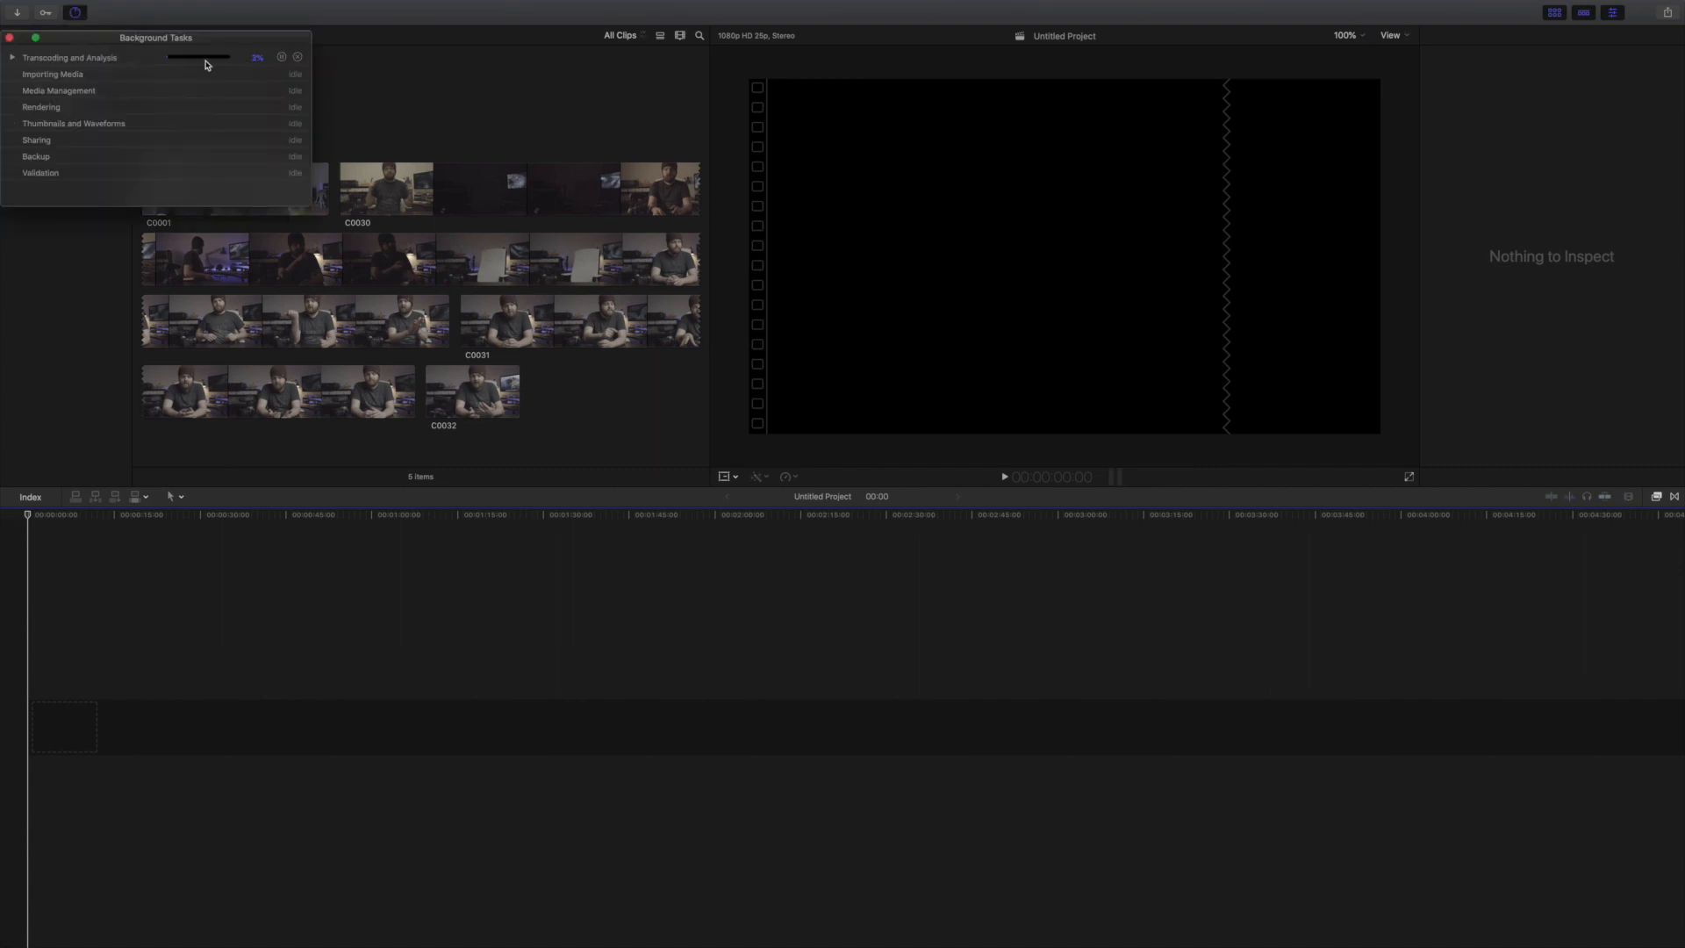
pyautogui.click(12, 59)
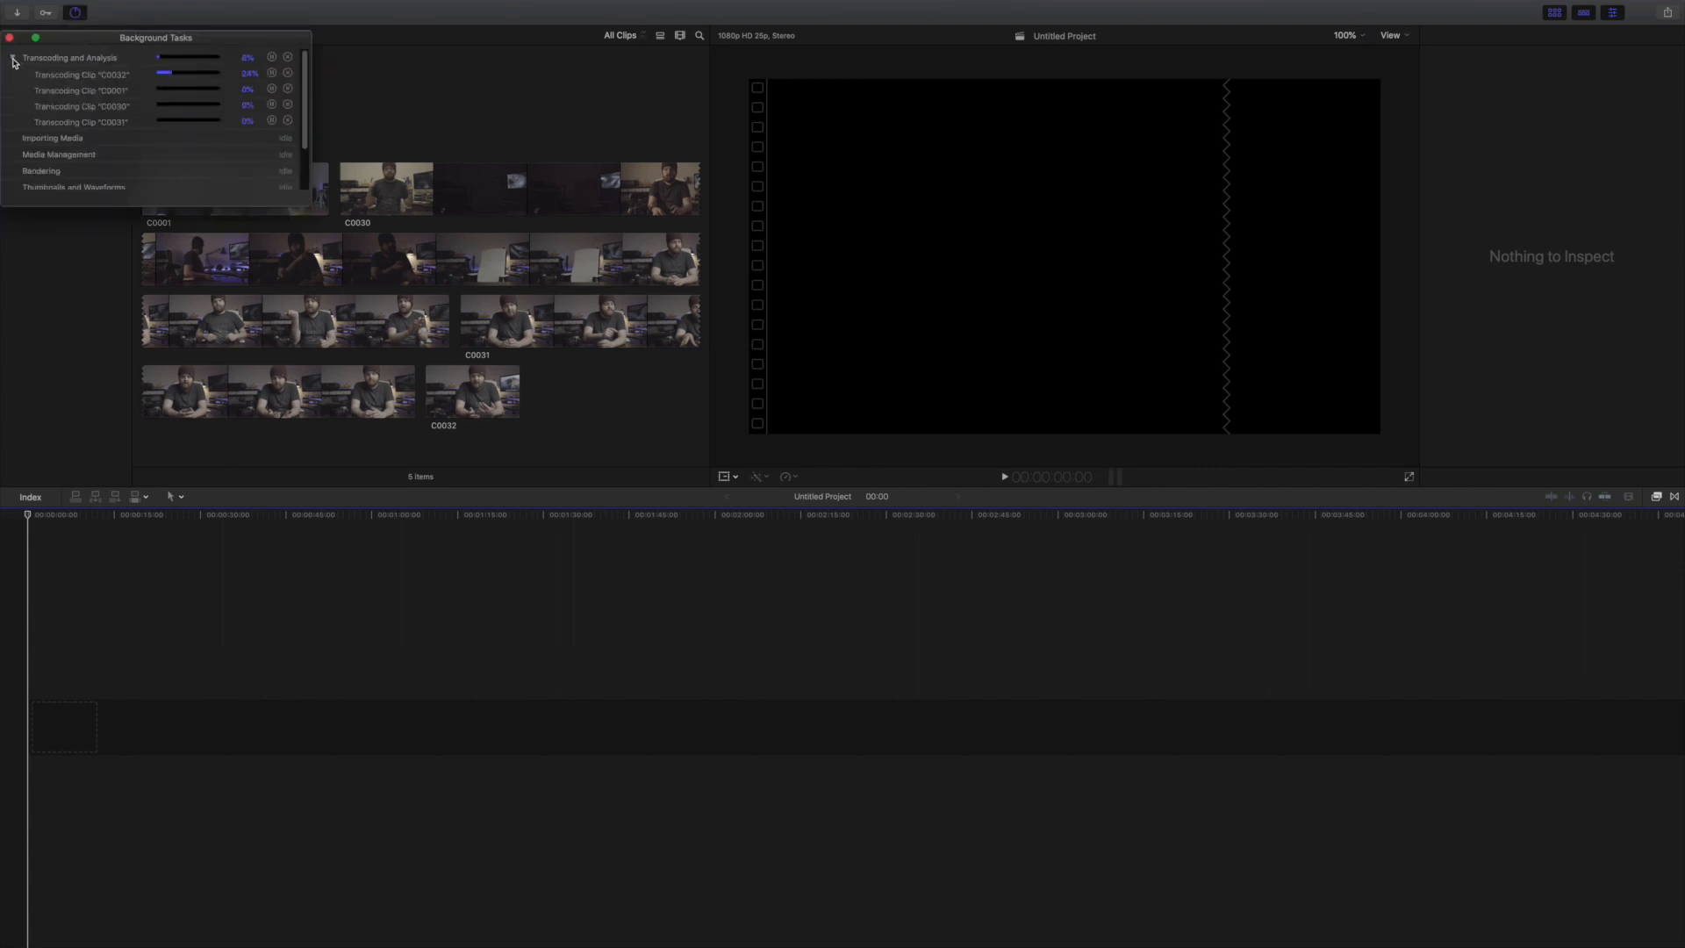
pyautogui.click(12, 58)
pyautogui.click(10, 37)
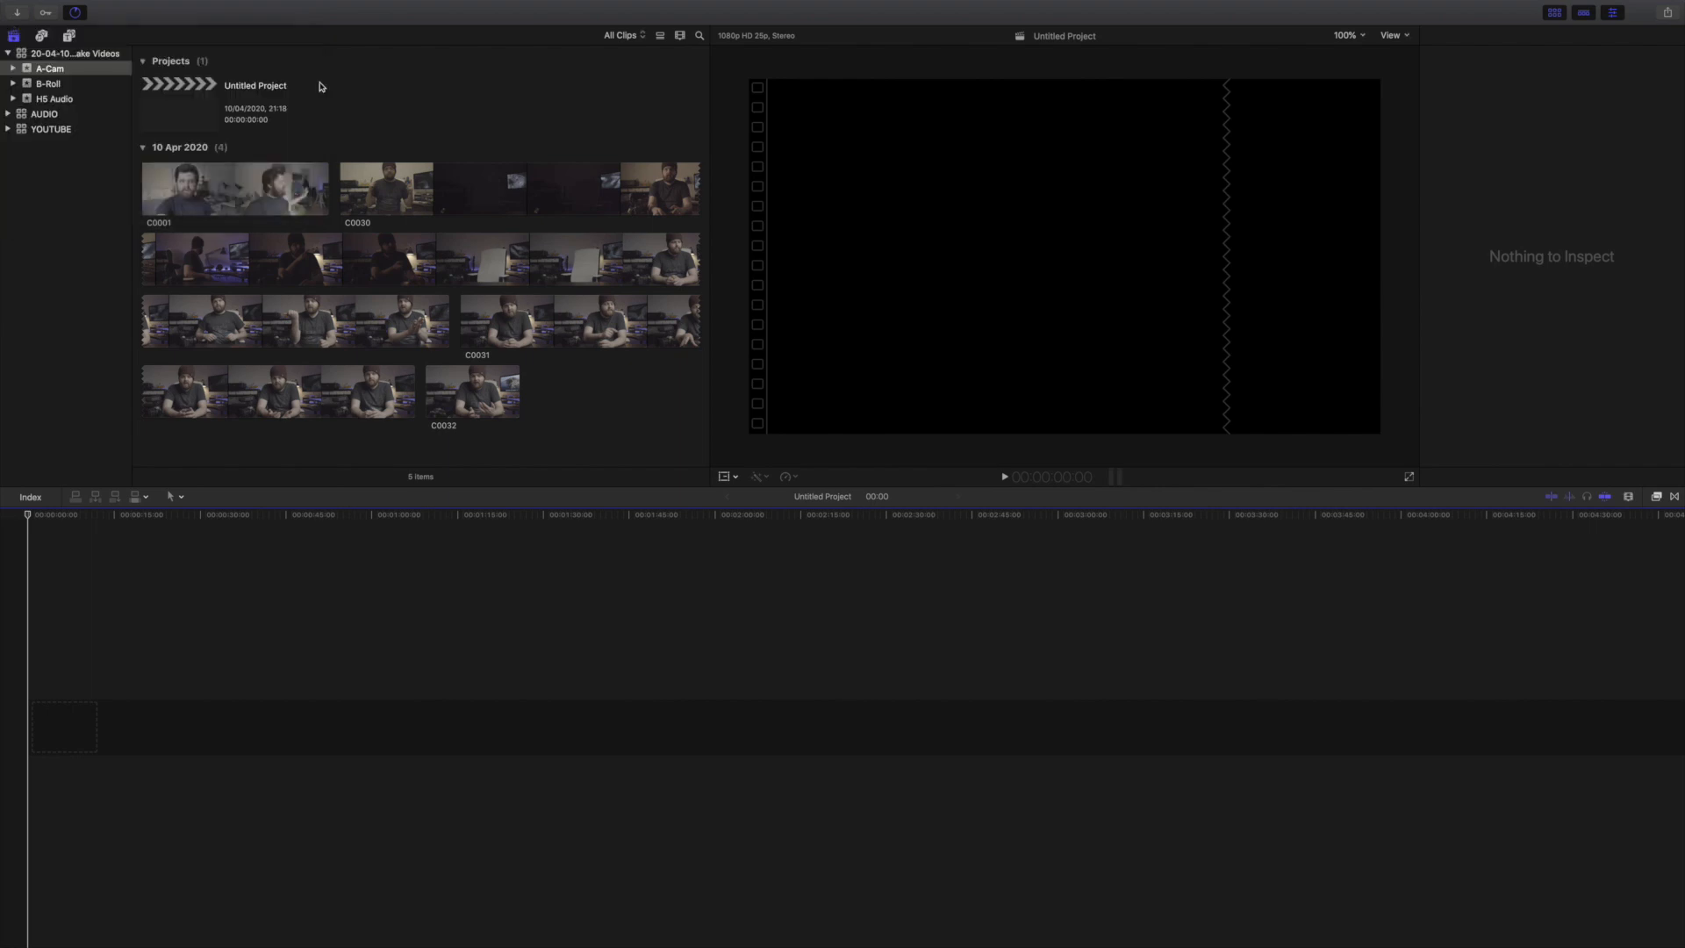
# - Import all clips of the B-Roll folder through C0016.MP4 into the B-Roll event, leaving files in place and creating optimized media
pyautogui.click(67, 85)
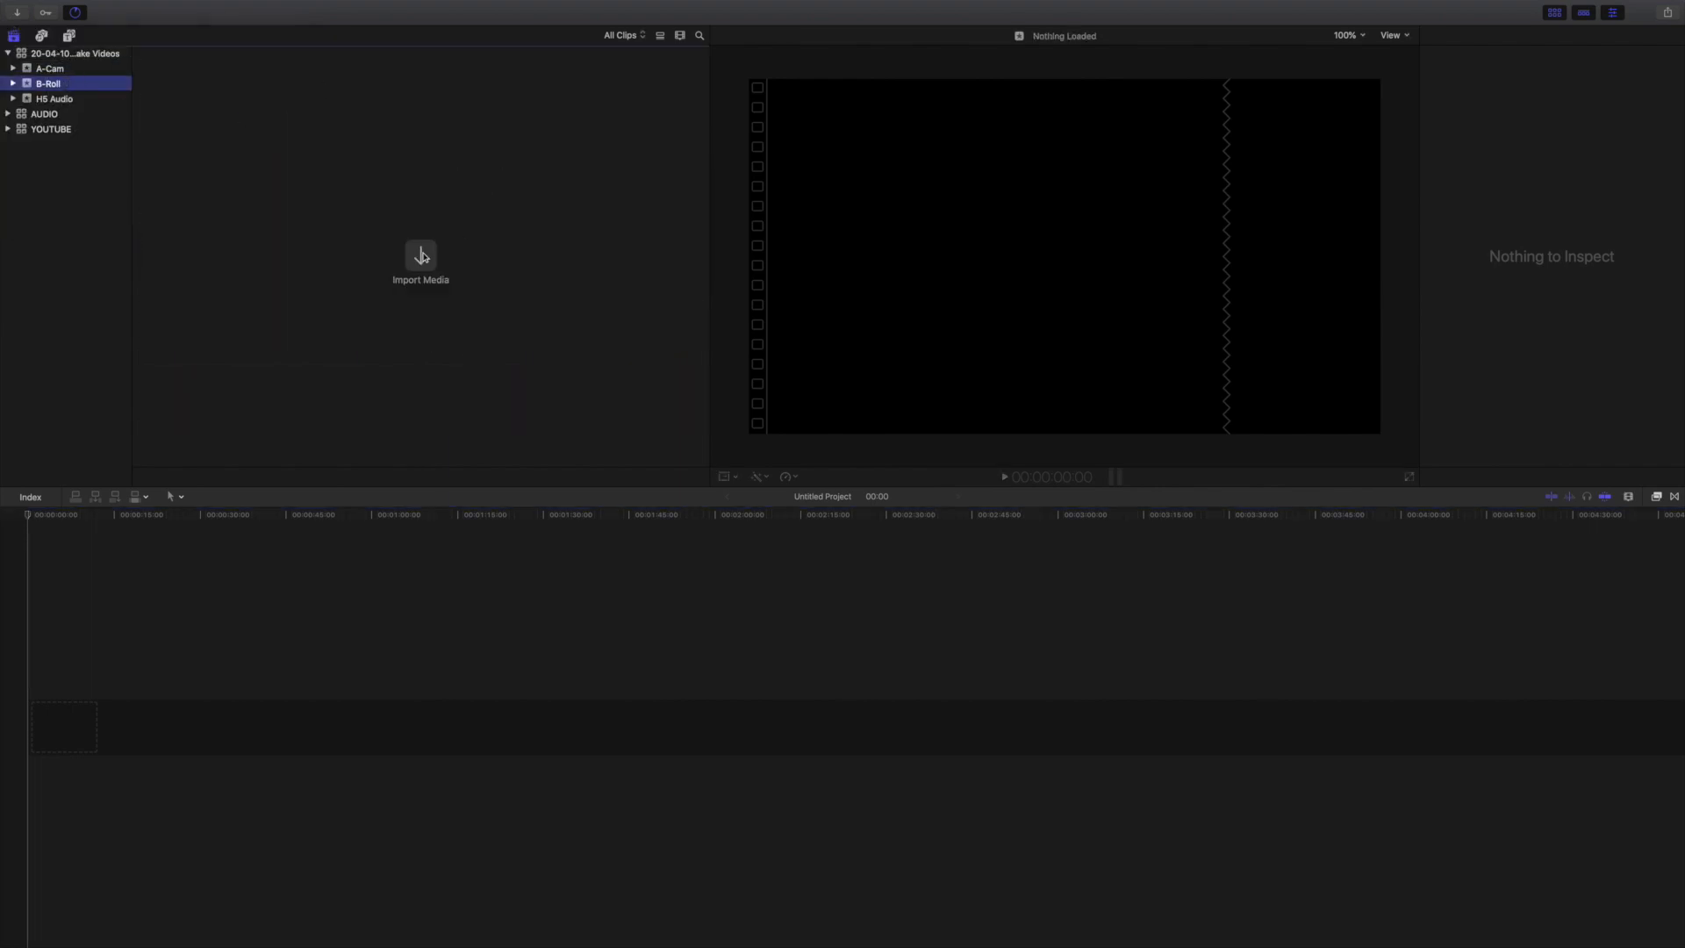
pyautogui.press('super+i')
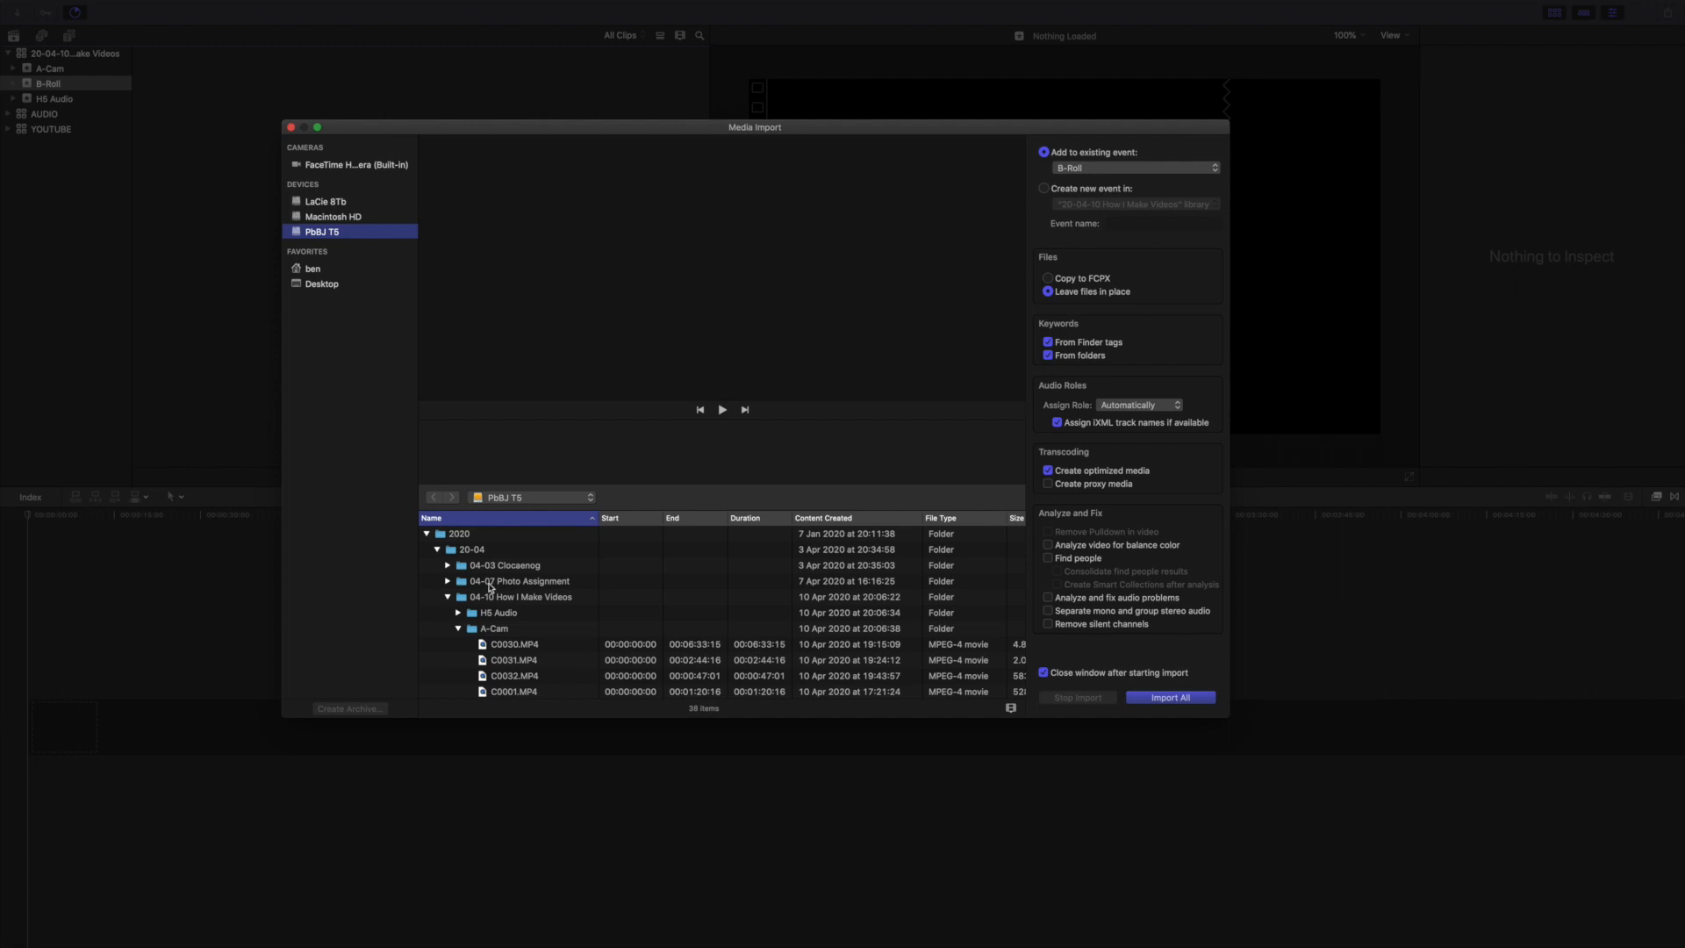
pyautogui.click(458, 629)
pyautogui.click(458, 644)
pyautogui.click(563, 660)
pyautogui.scroll(-5, 563, 659)
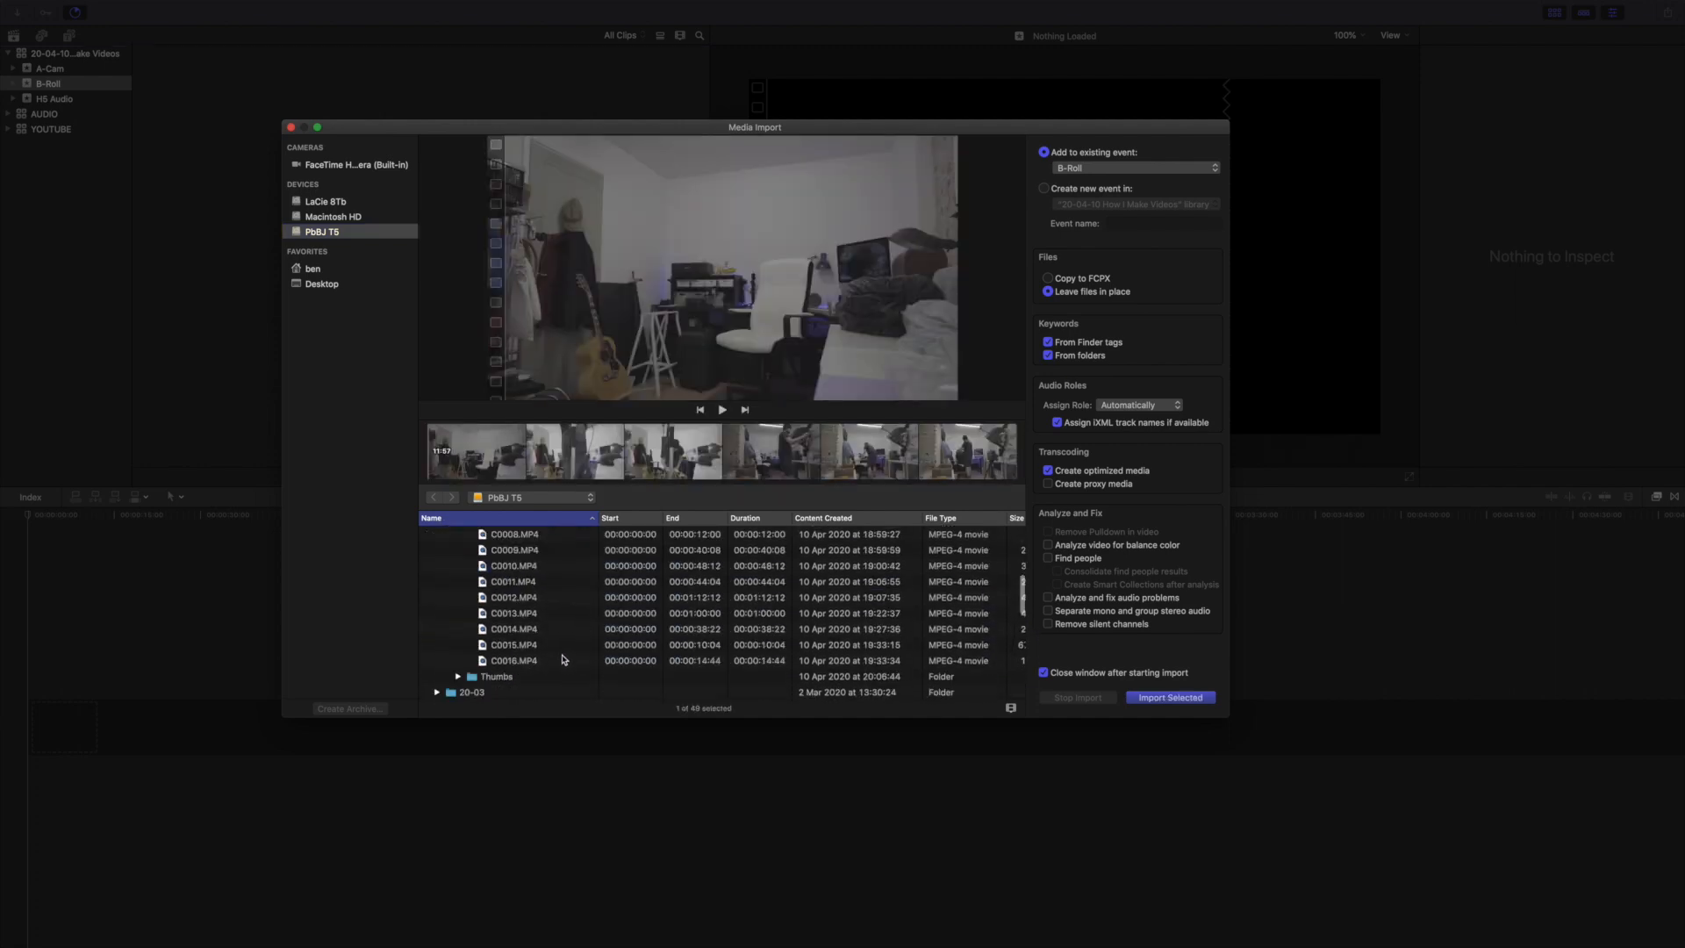
pyautogui.keyDown('shift'); pyautogui.click(559, 649); pyautogui.keyUp('shift')
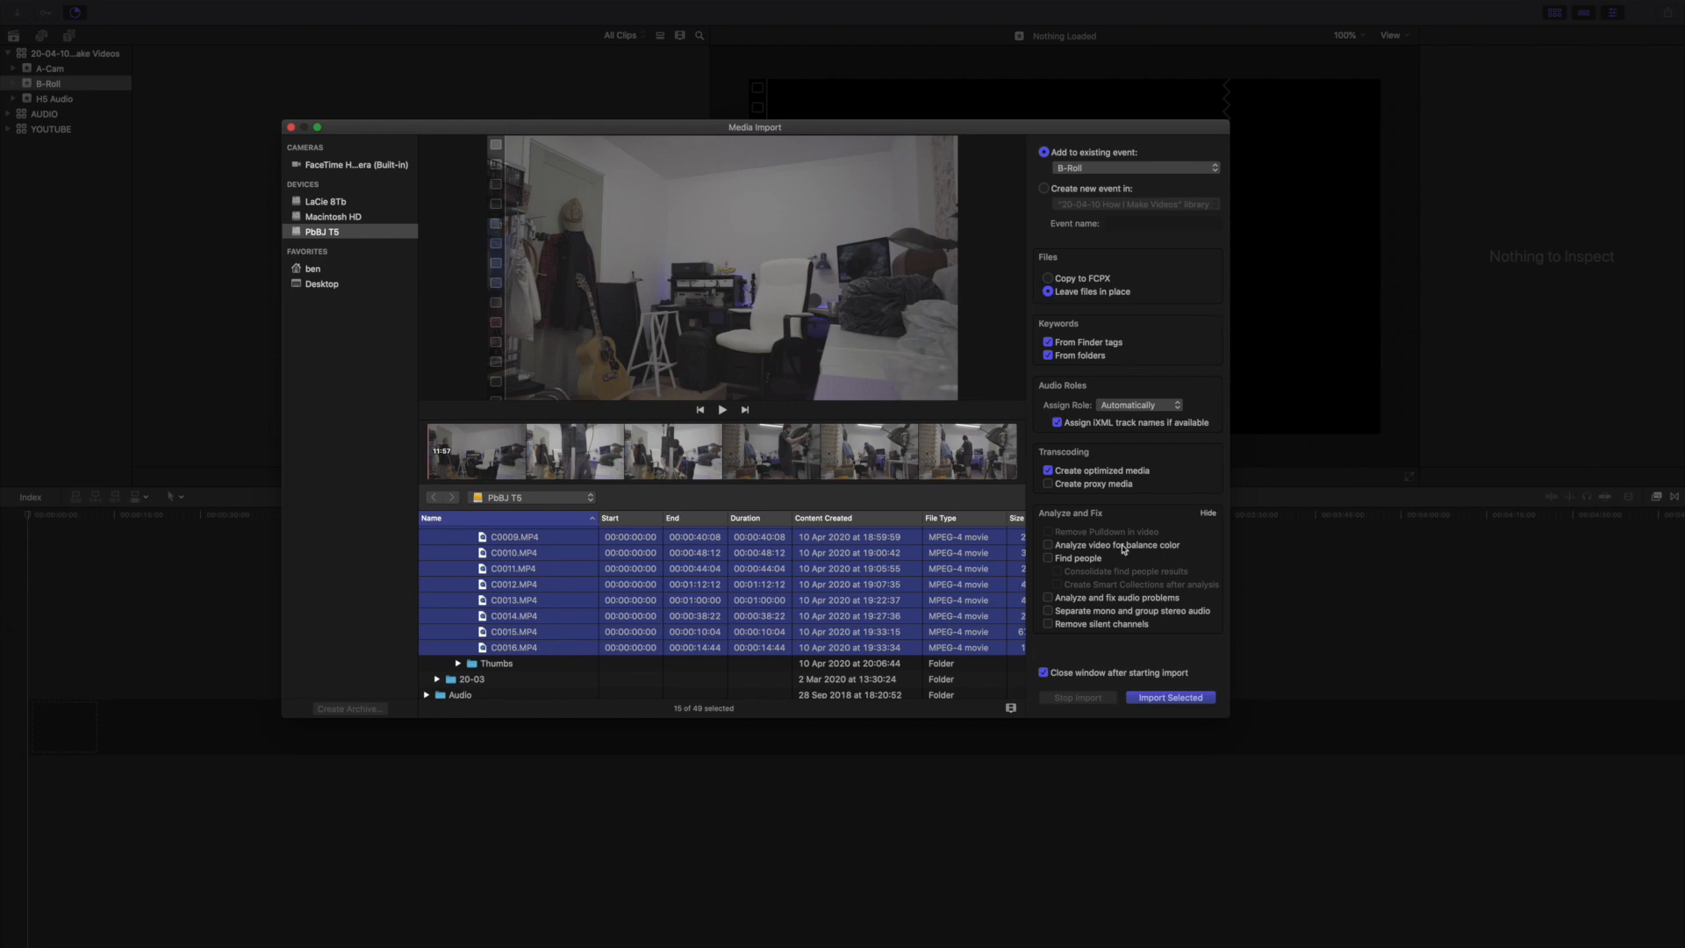
pyautogui.click(1155, 700)
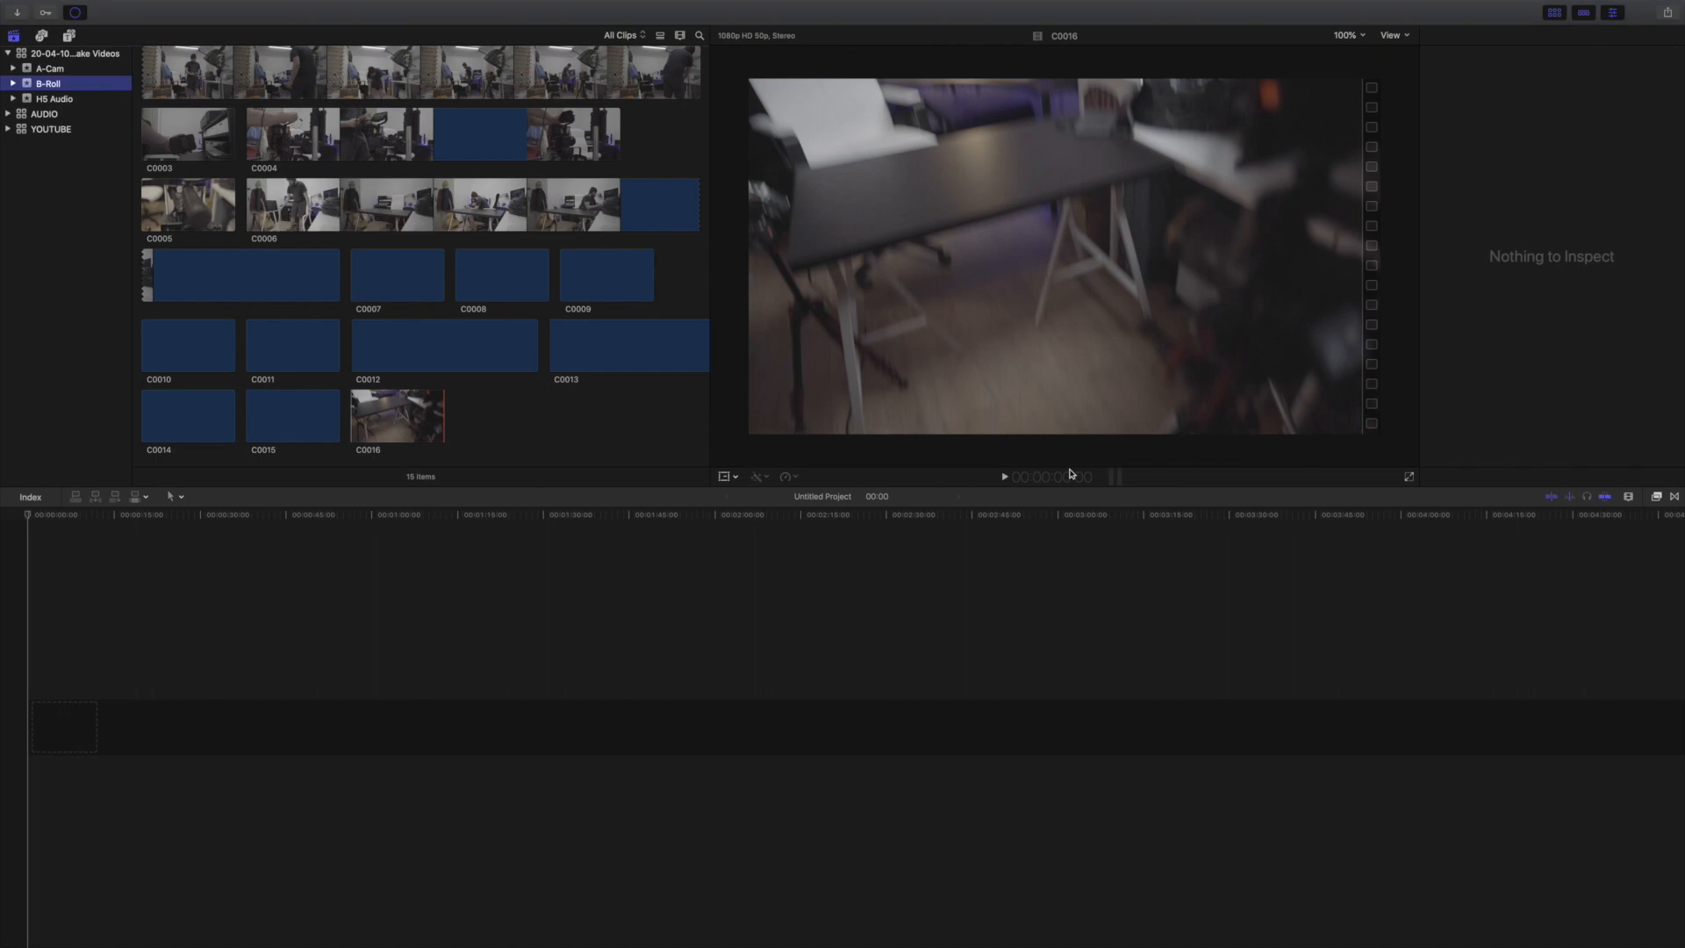
# - Import ZOOM0001_Tr1, ZOOM0002_Tr1 and ZOOM0003_Tr1 WAV files into the H5 Audio event and check the background tasks
pyautogui.click(73, 100)
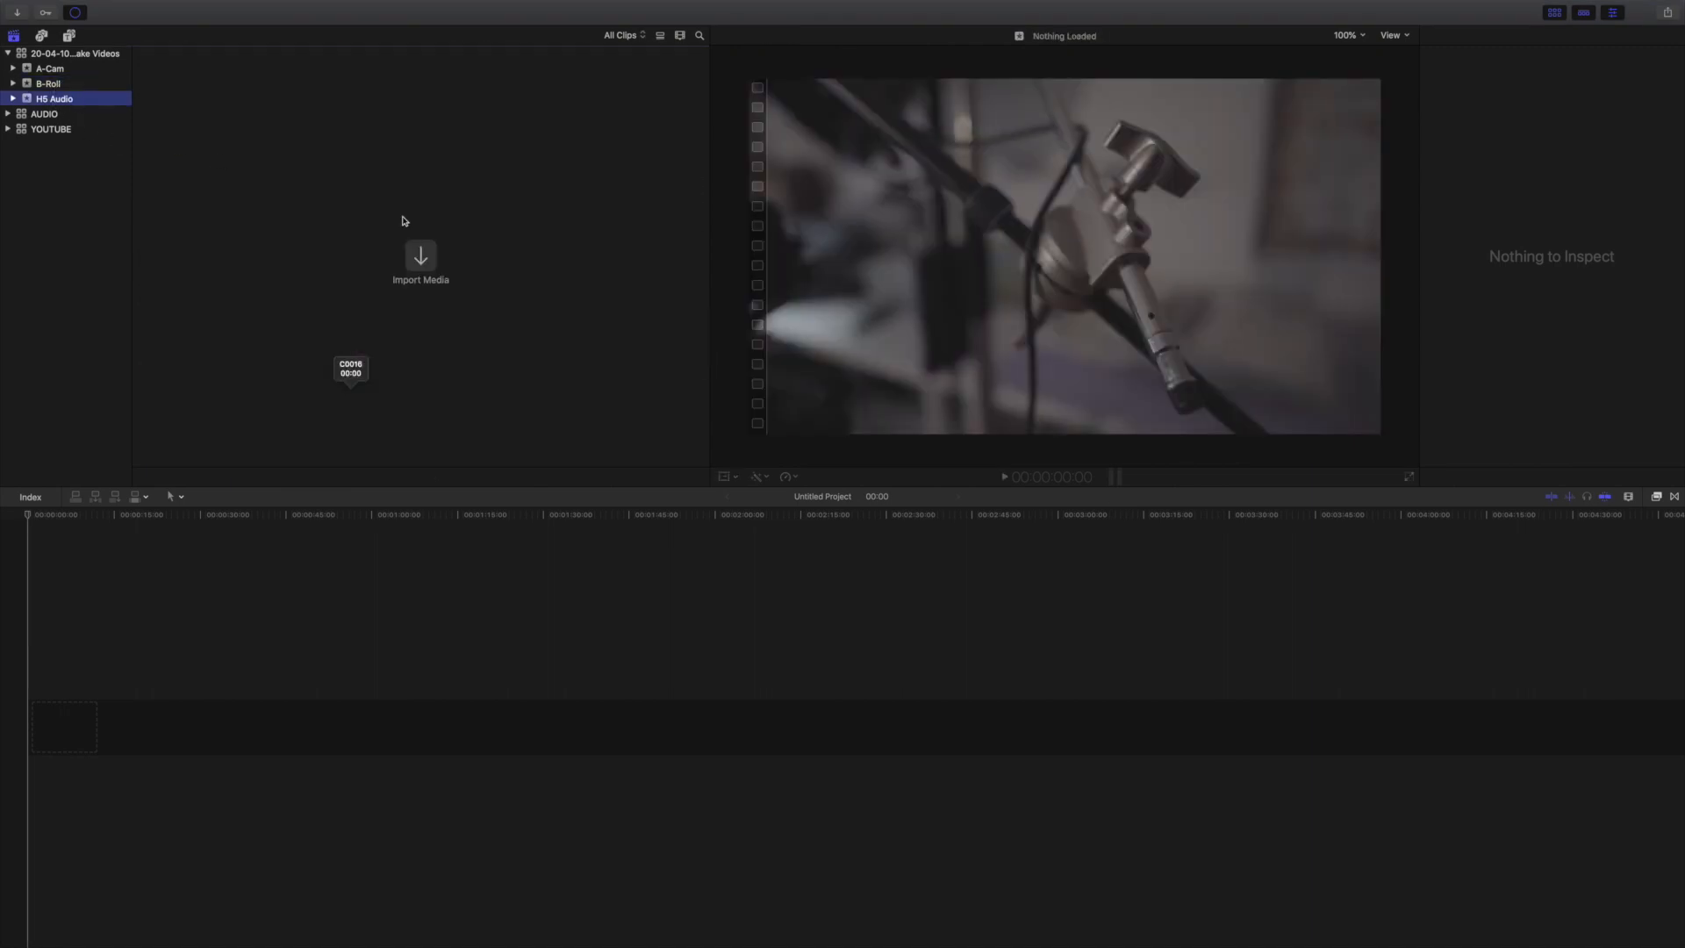
pyautogui.click(425, 255)
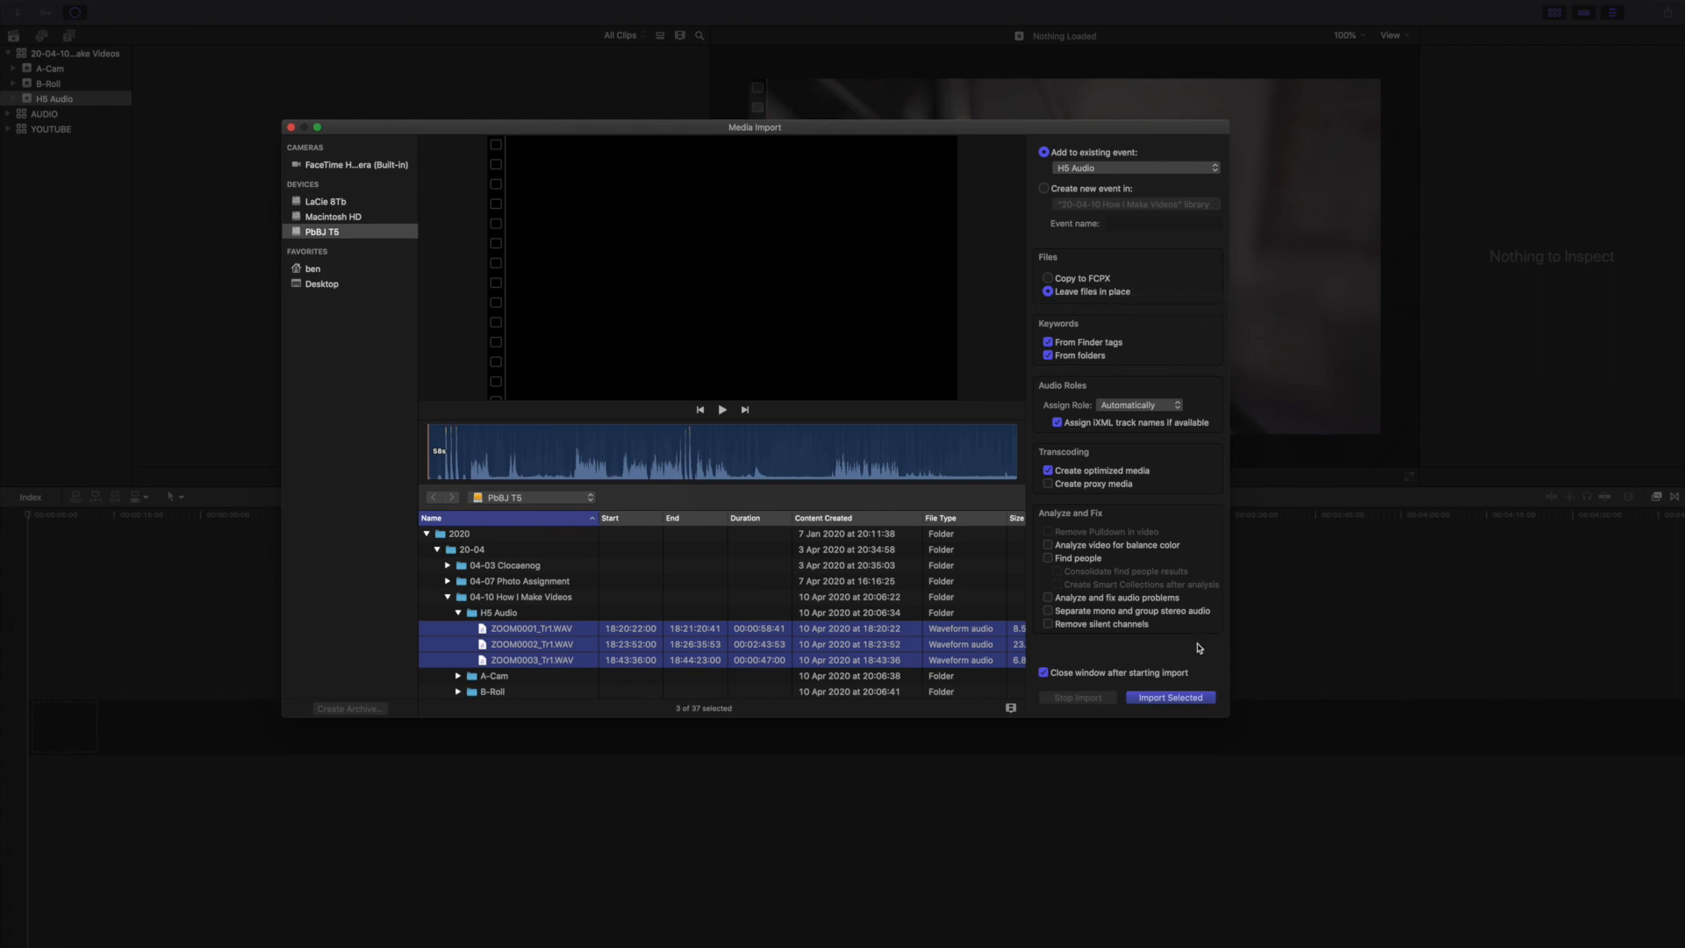
pyautogui.click(1166, 698)
pyautogui.click(75, 12)
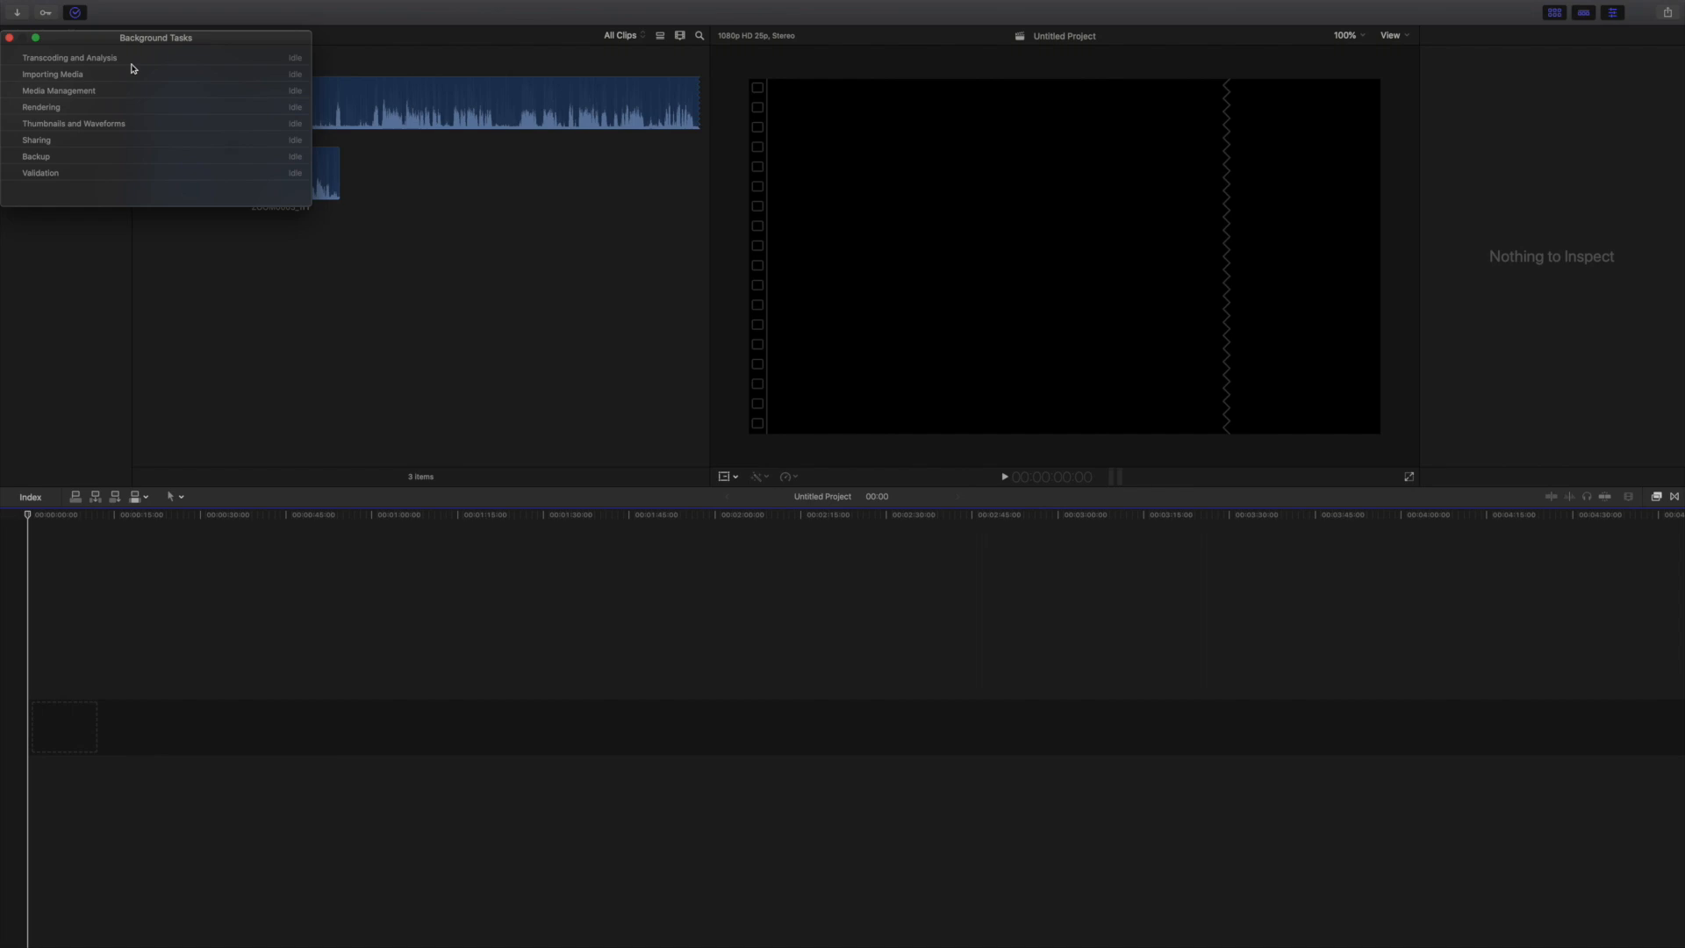
pyautogui.click(9, 37)
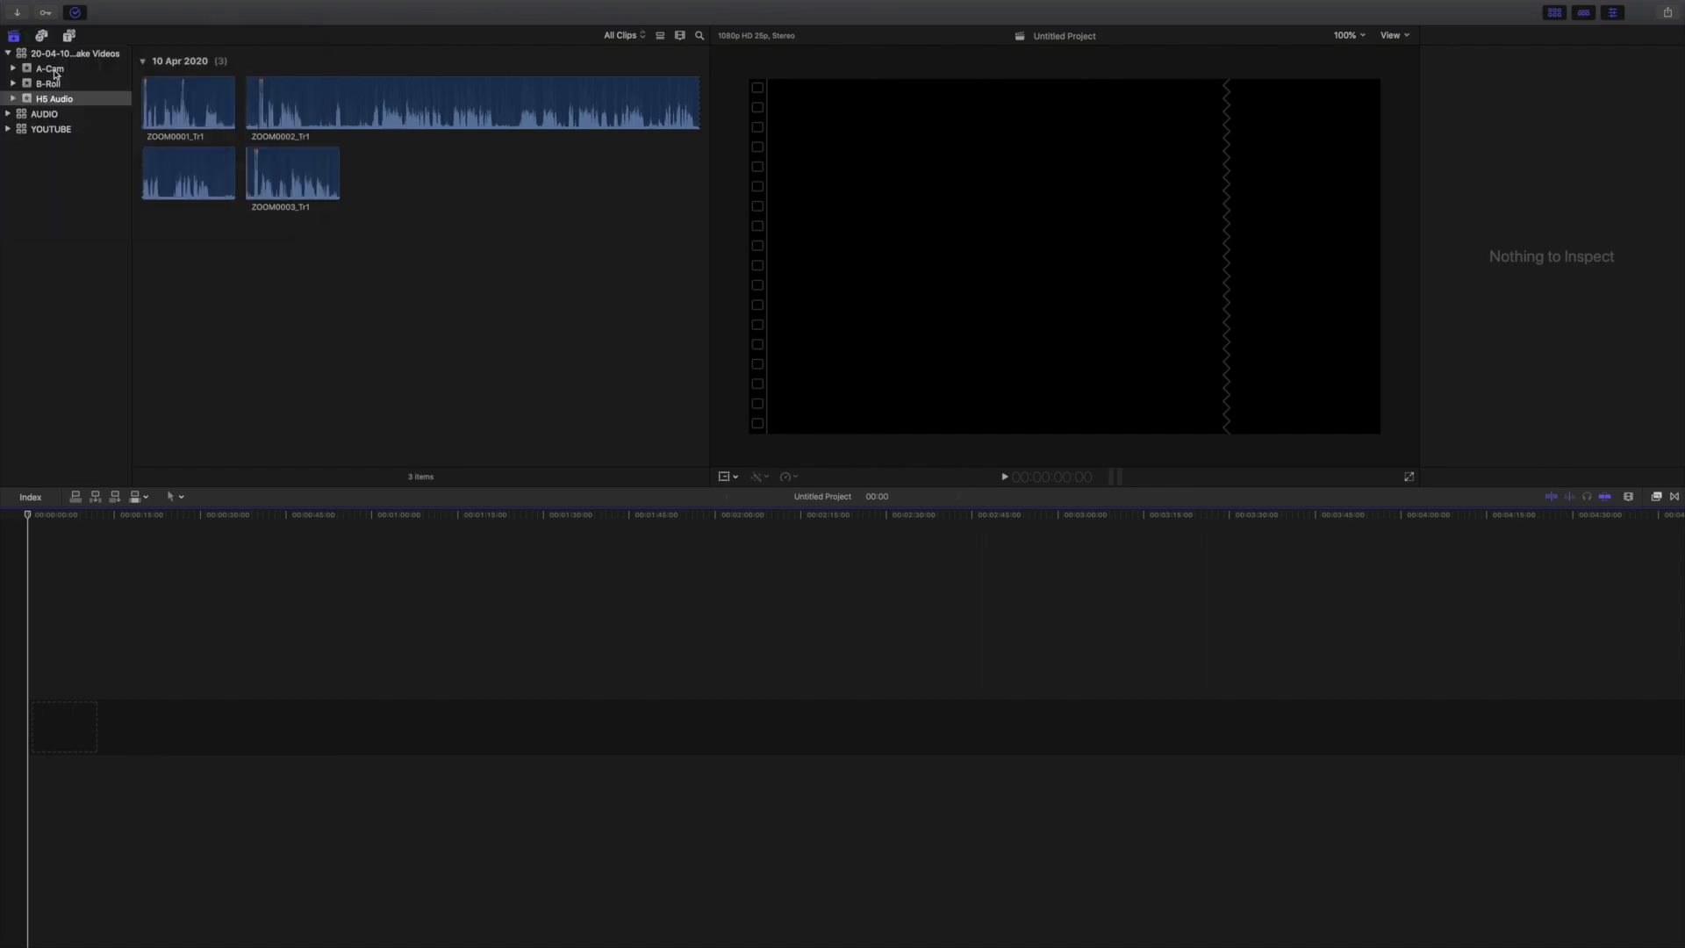
# - Add an event named SYNC to the 20-04-10 How I Make Videos library without creating a project
pyautogui.click(53, 69)
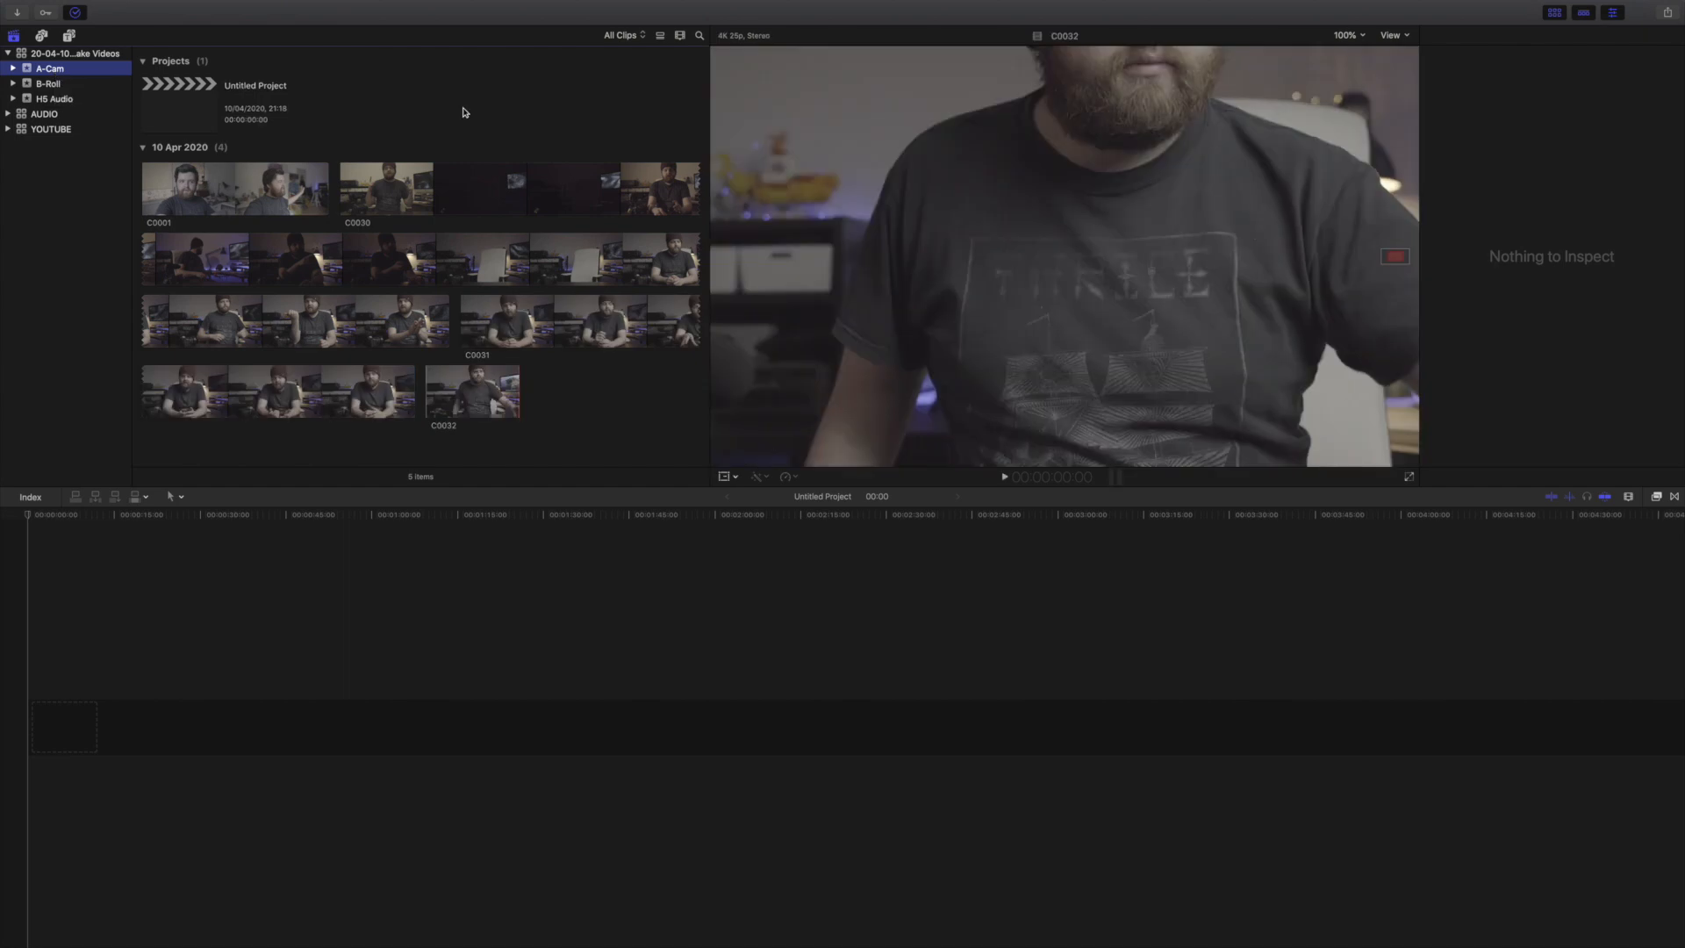
pyautogui.hotkey('alt', 'n')
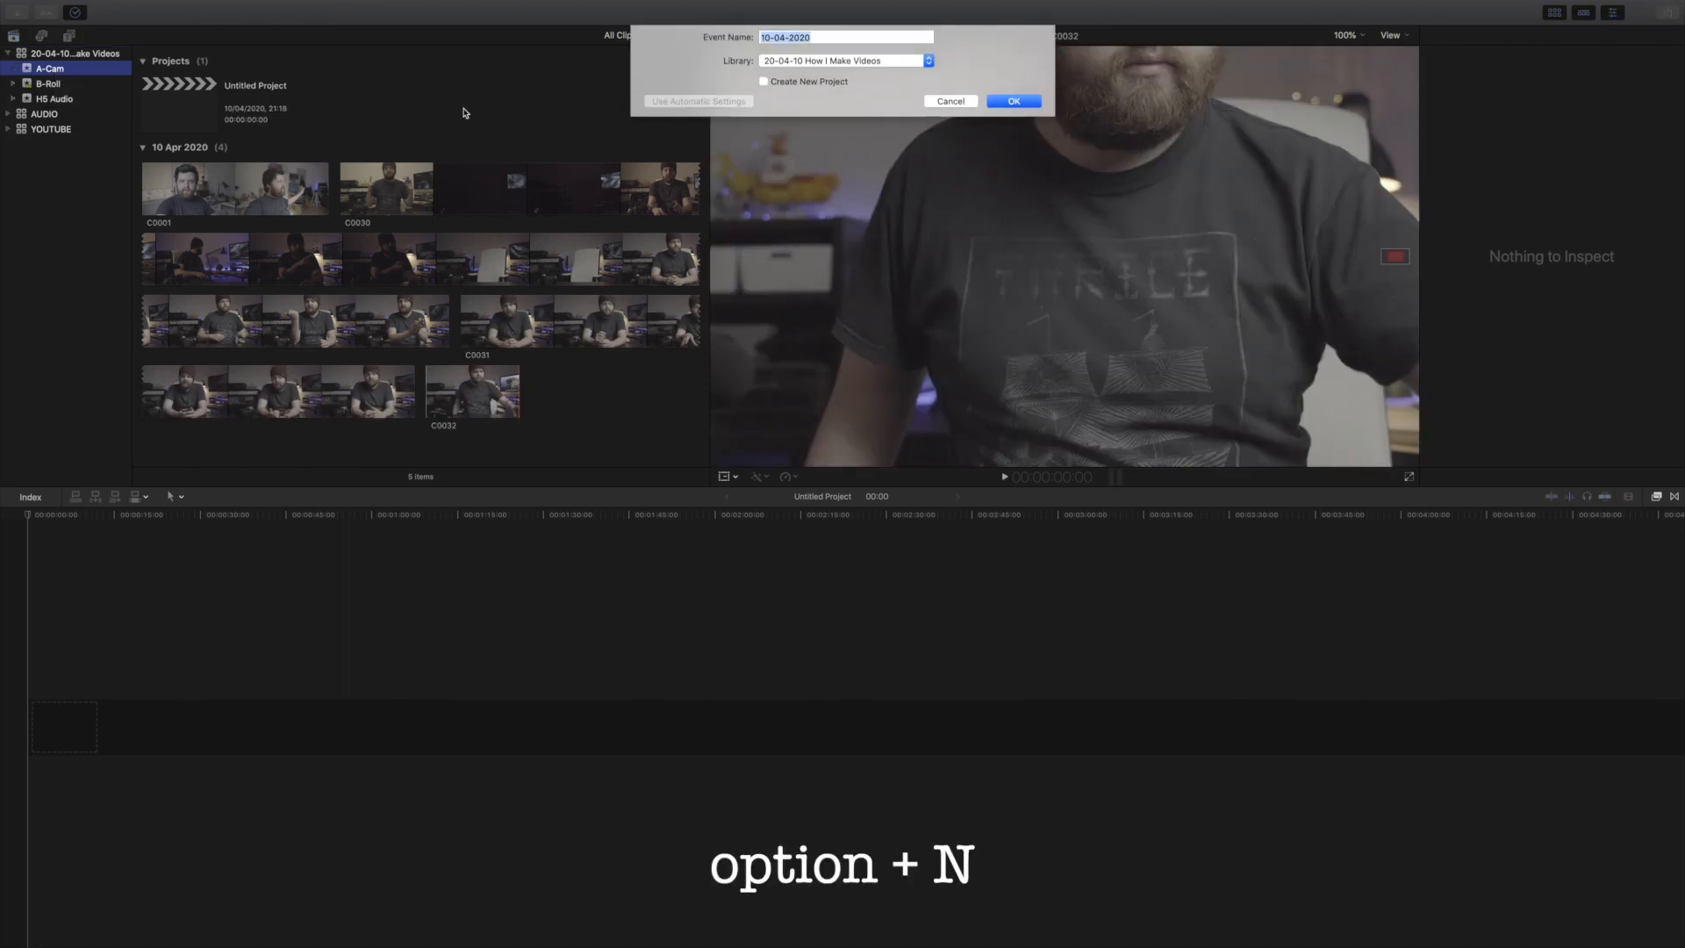
pyautogui.write('S')
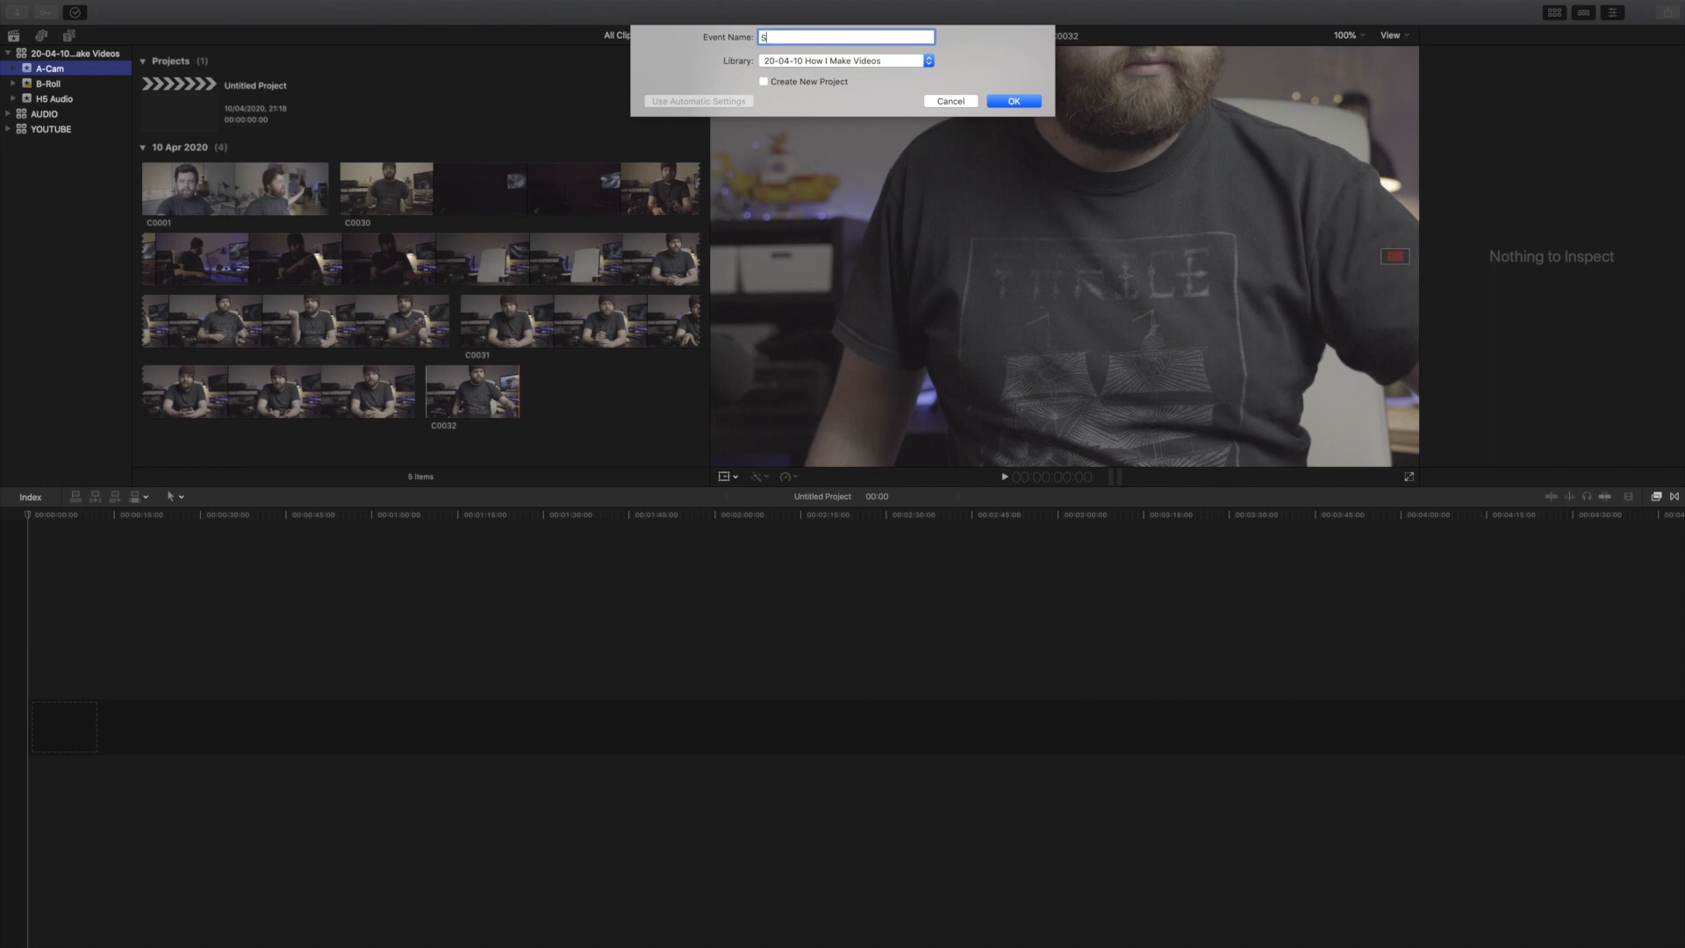
pyautogui.press('Return')
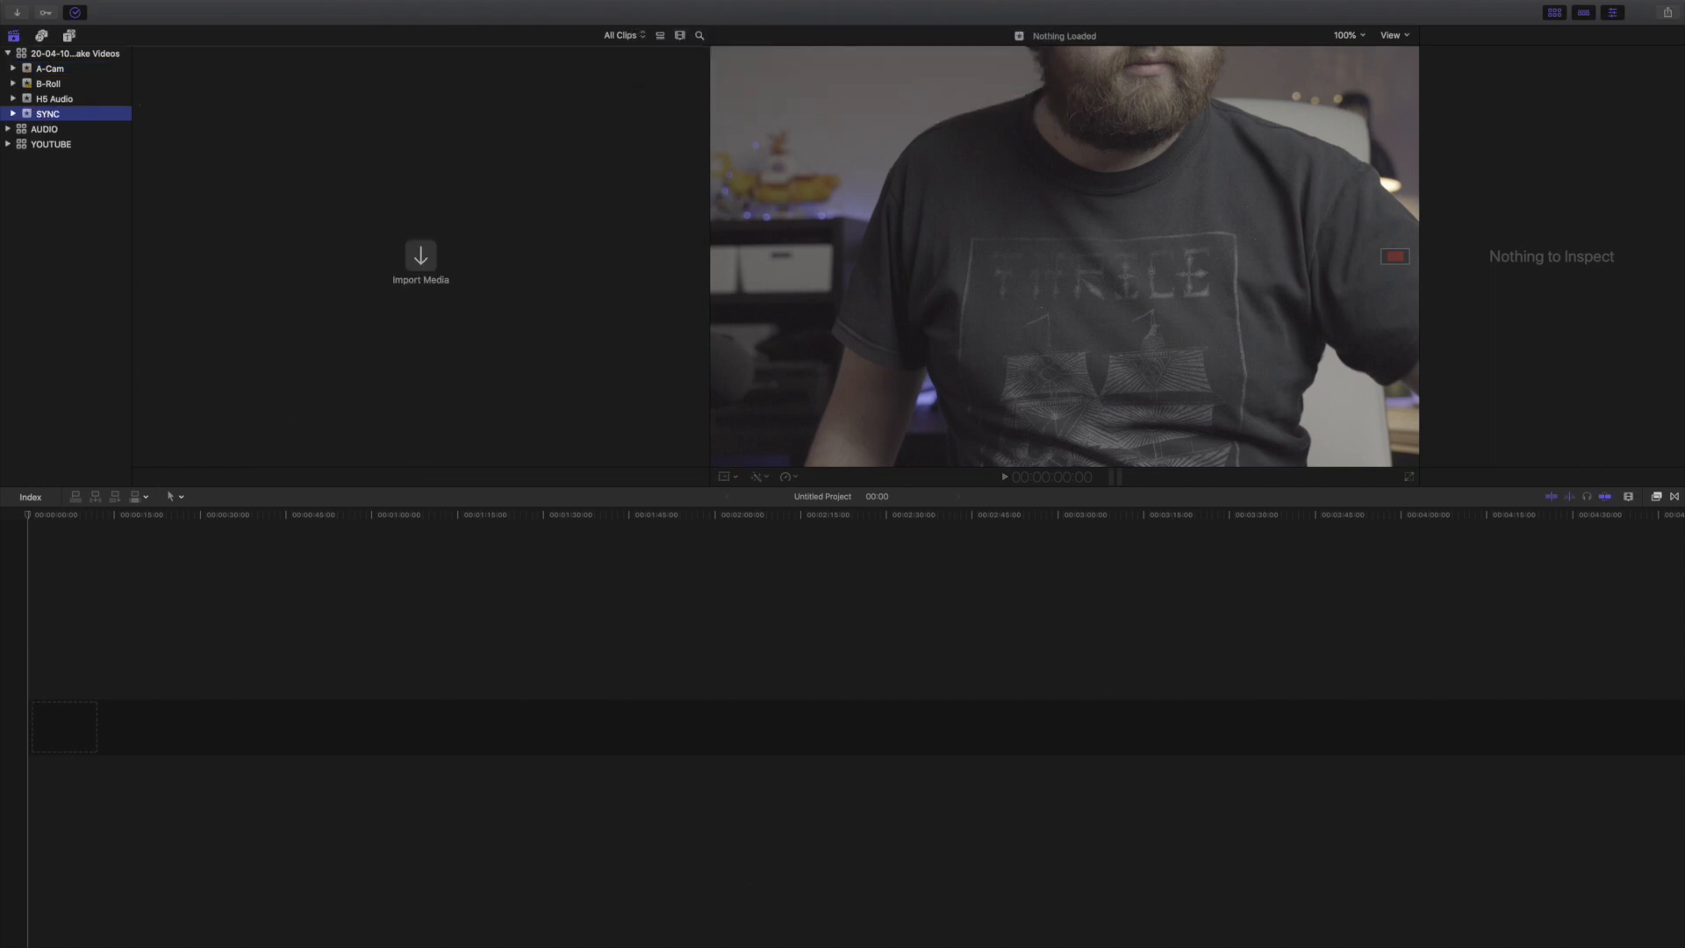
# - Place clip C0001 from the library's full clip list into the Untitled Project timeline and increase the timeline's clip height
pyautogui.click(66, 65)
pyautogui.click(82, 54)
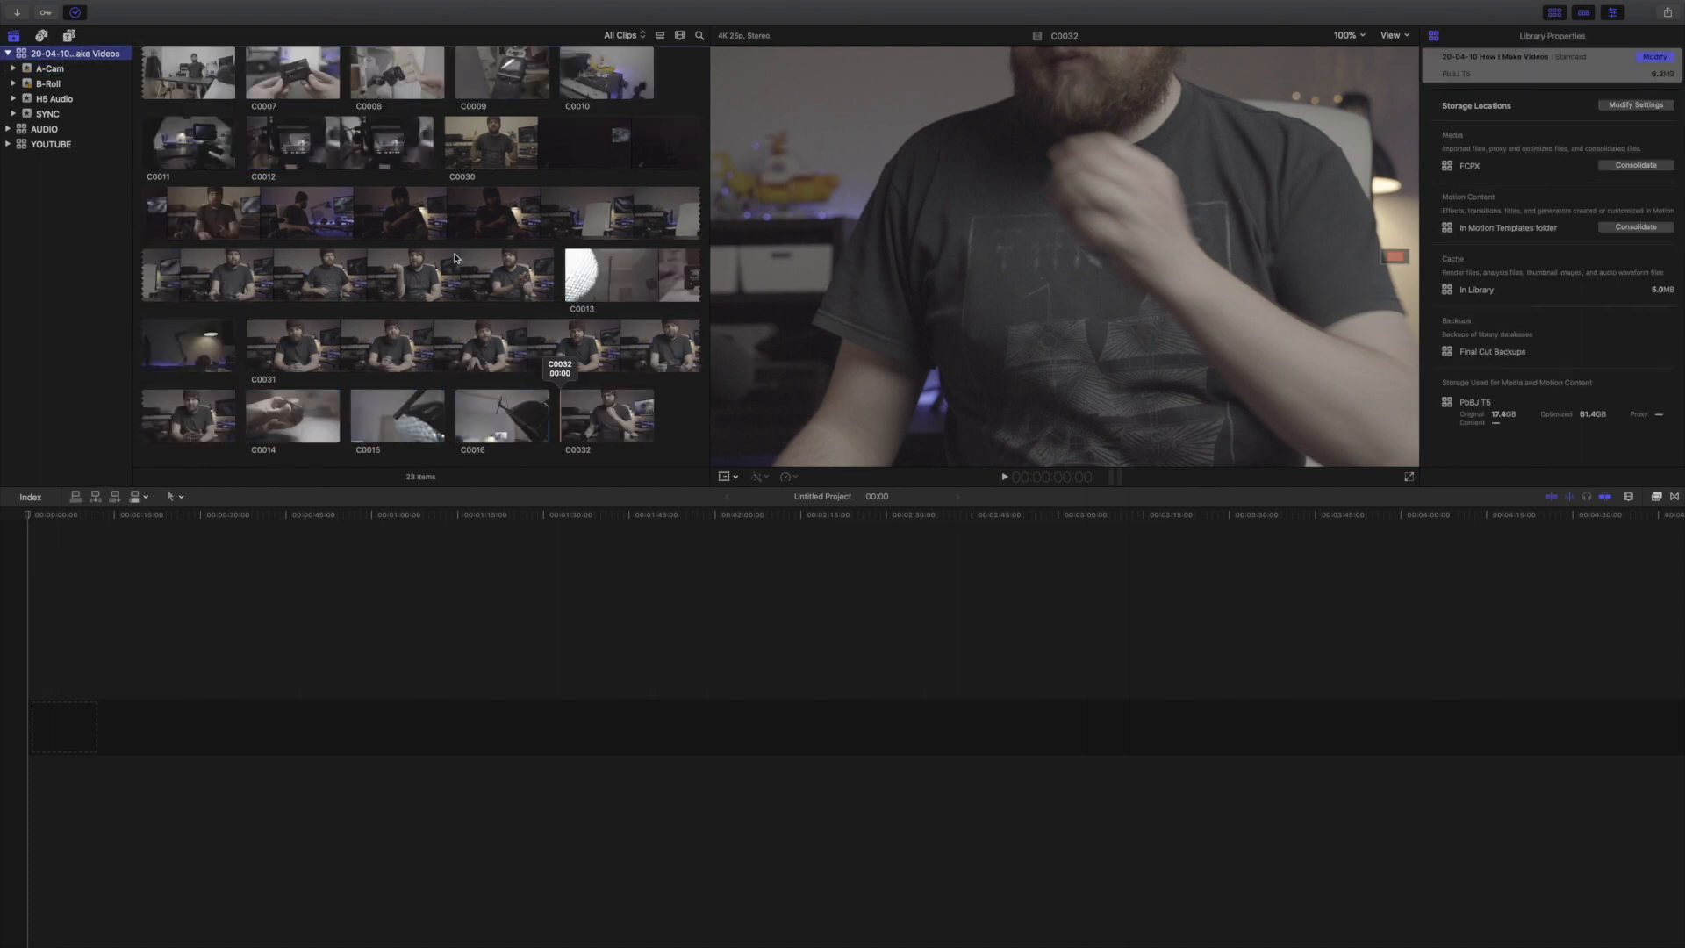
pyautogui.scroll(10, 465, 256)
pyautogui.scroll(5, 465, 256)
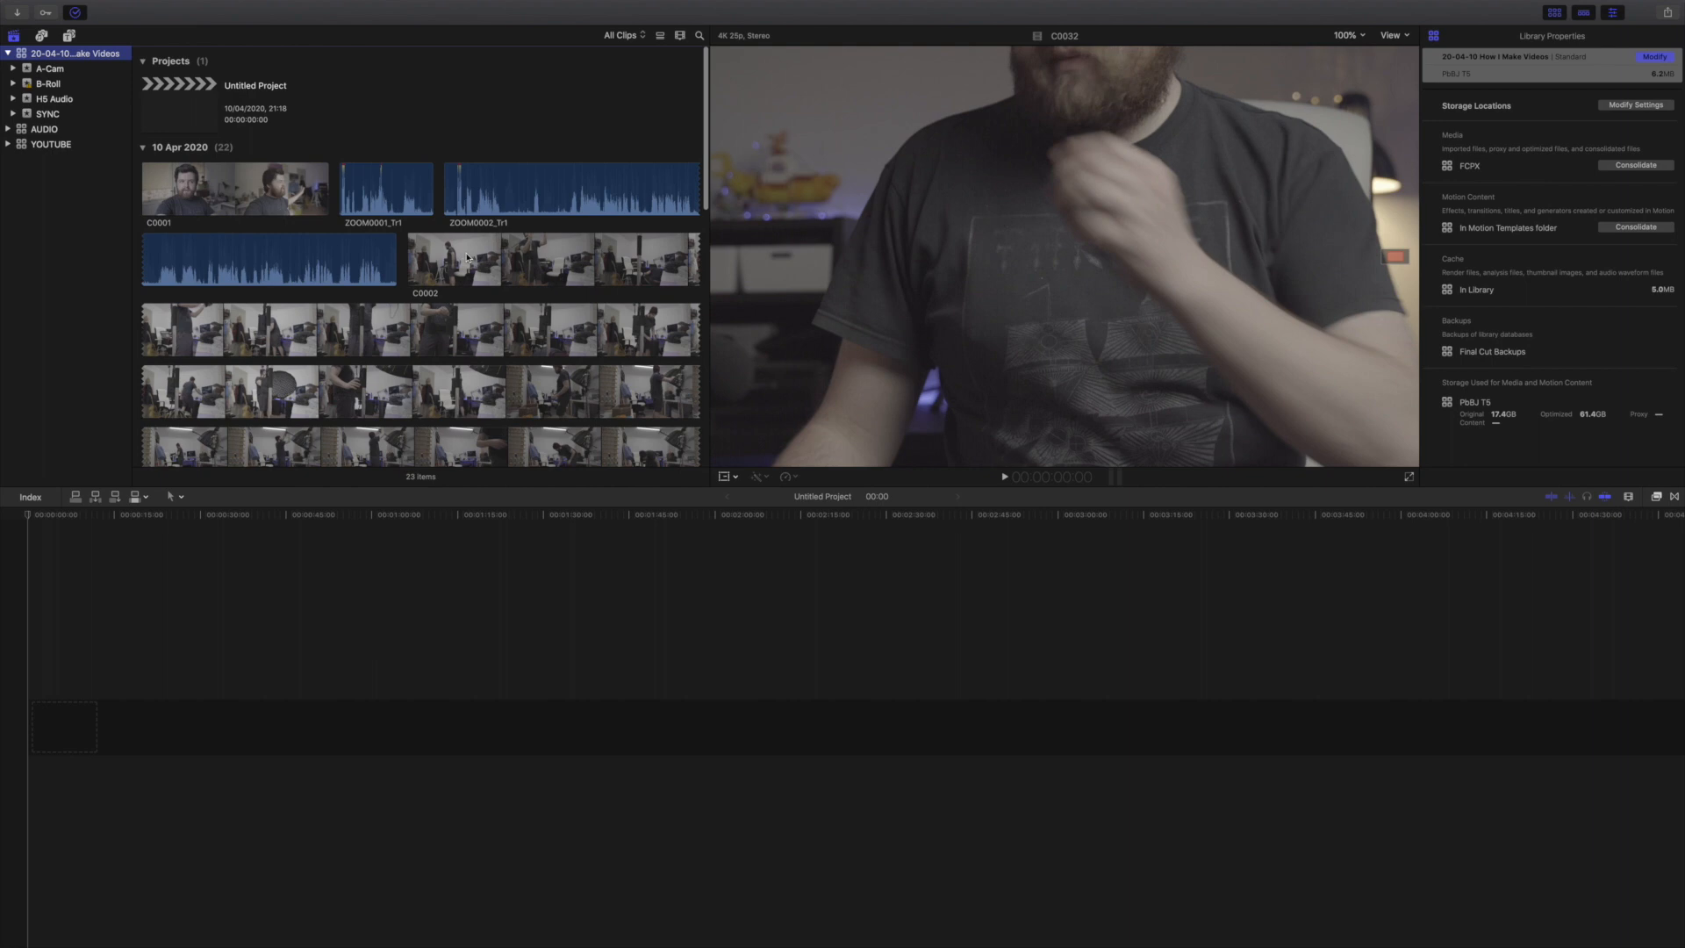
pyautogui.click(208, 188)
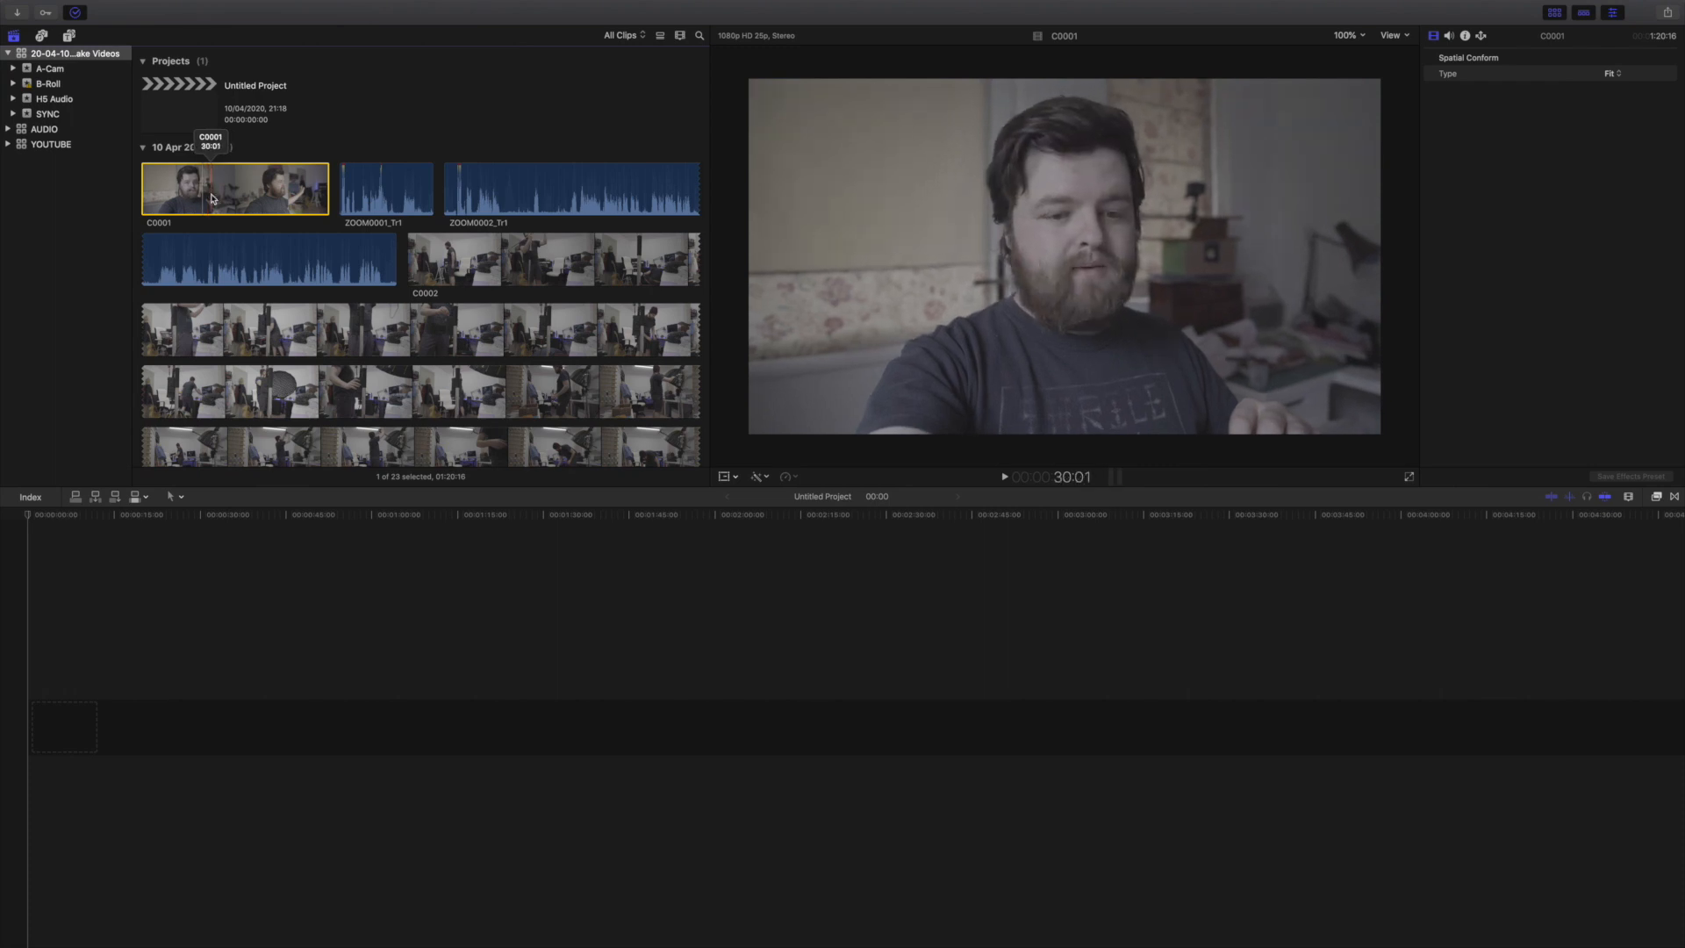
pyautogui.moveTo(210, 193); pyautogui.dragTo(260, 732)
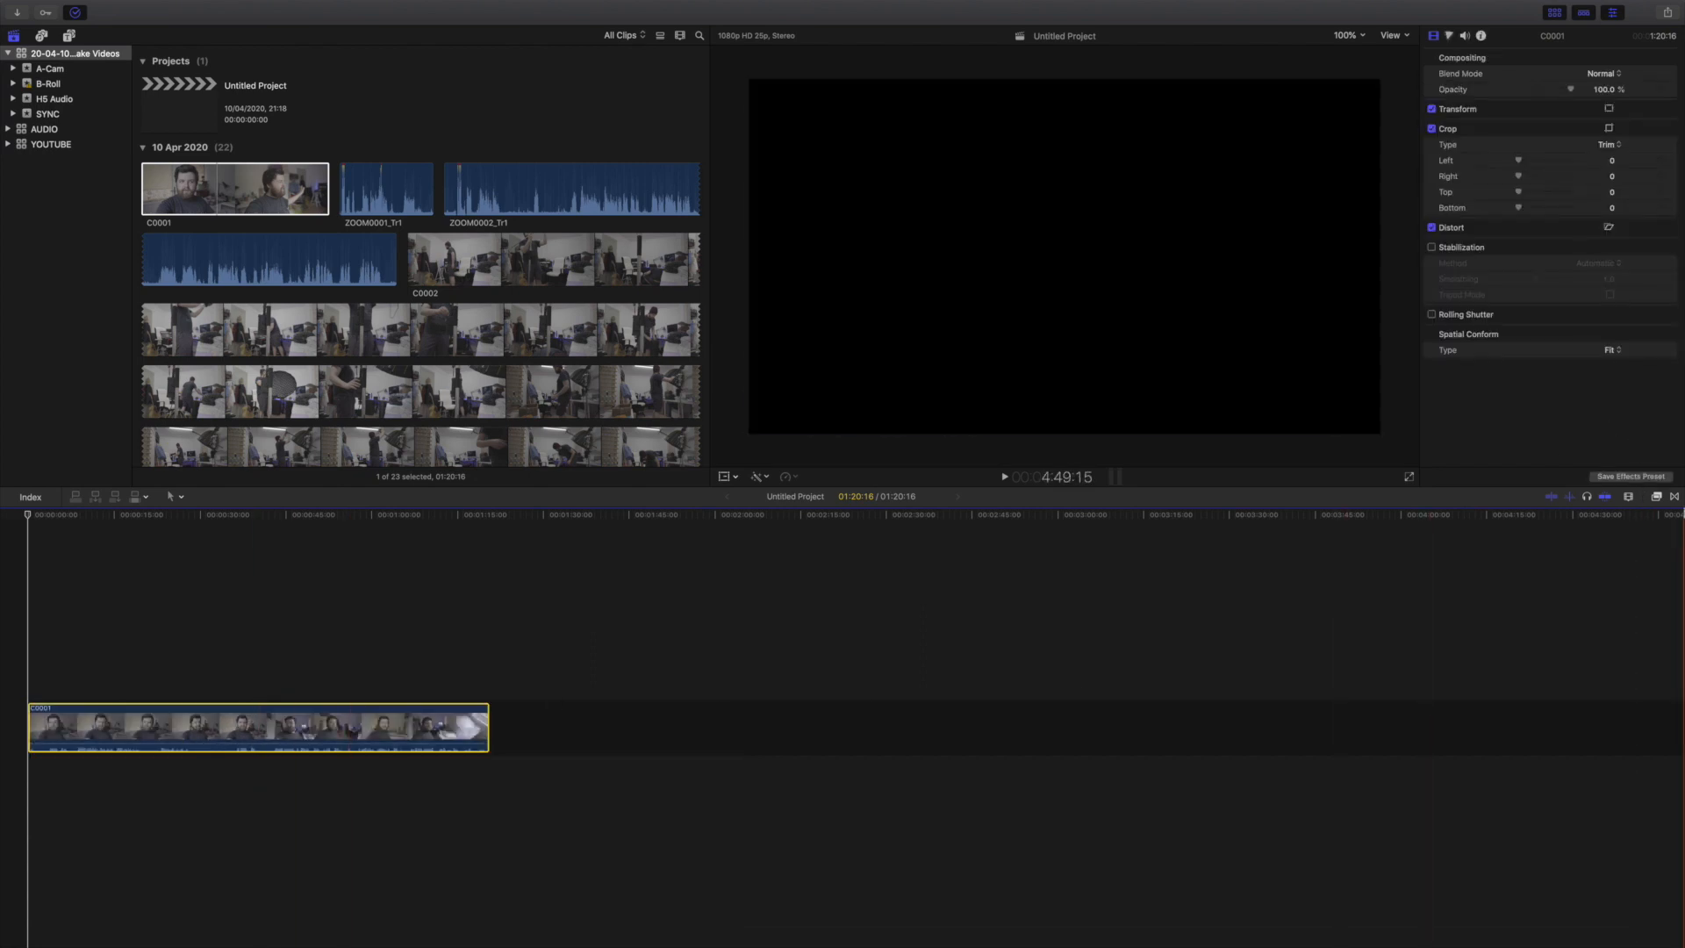
pyautogui.click(1628, 496)
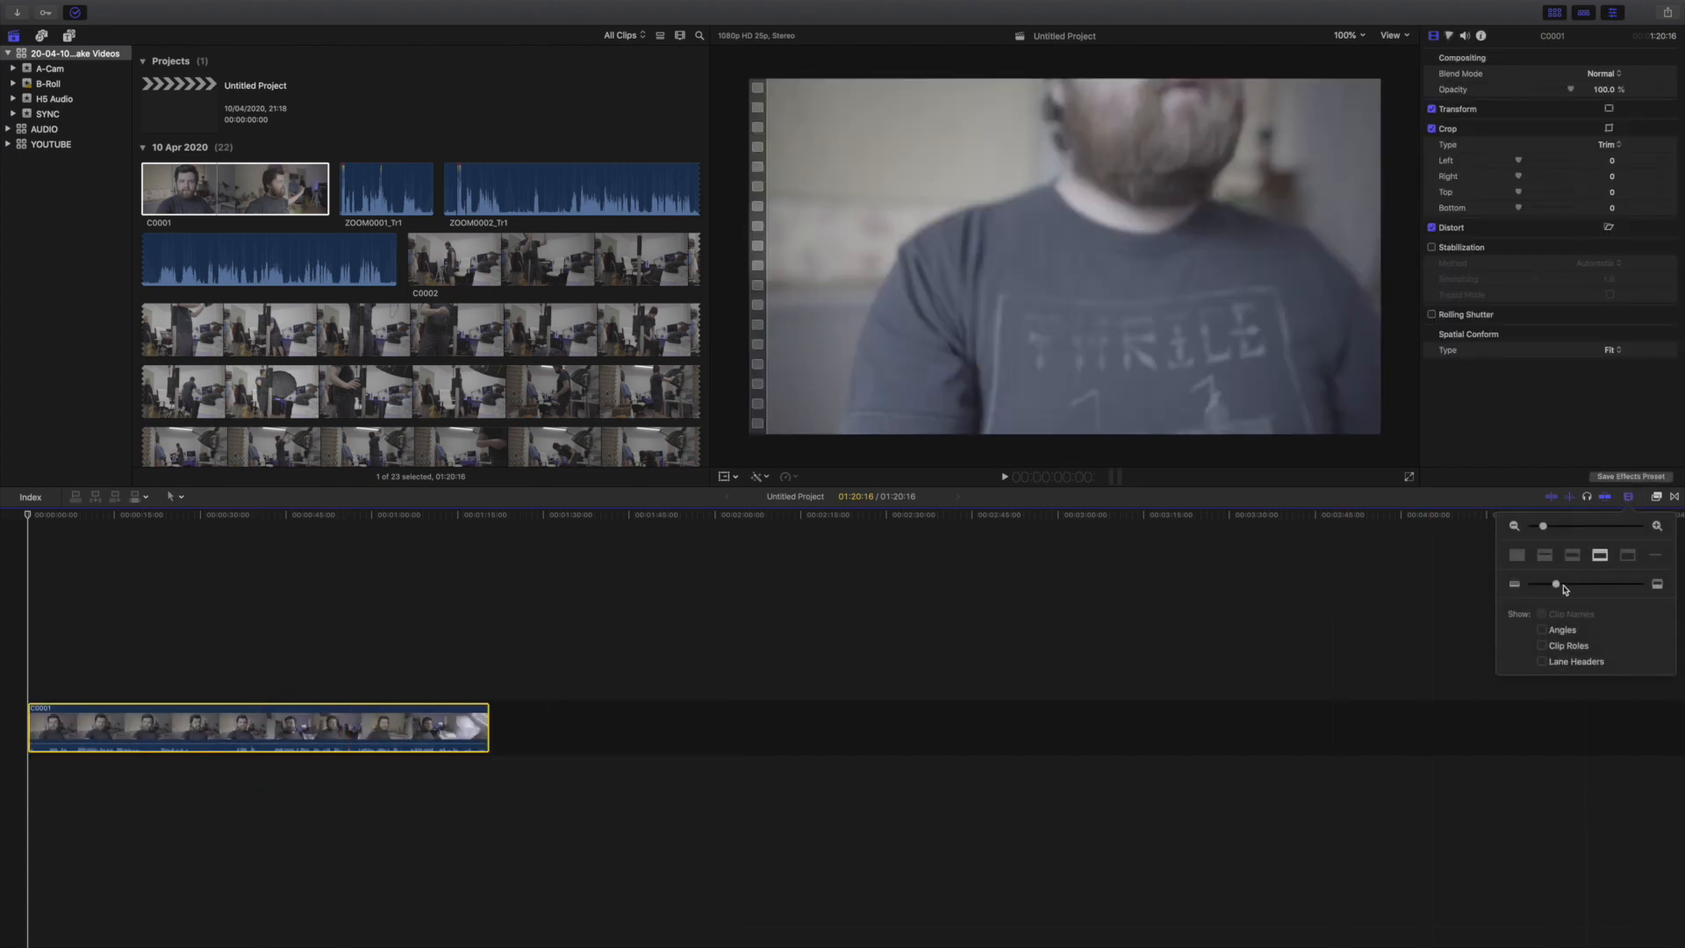
pyautogui.moveTo(1555, 588); pyautogui.dragTo(1621, 580)
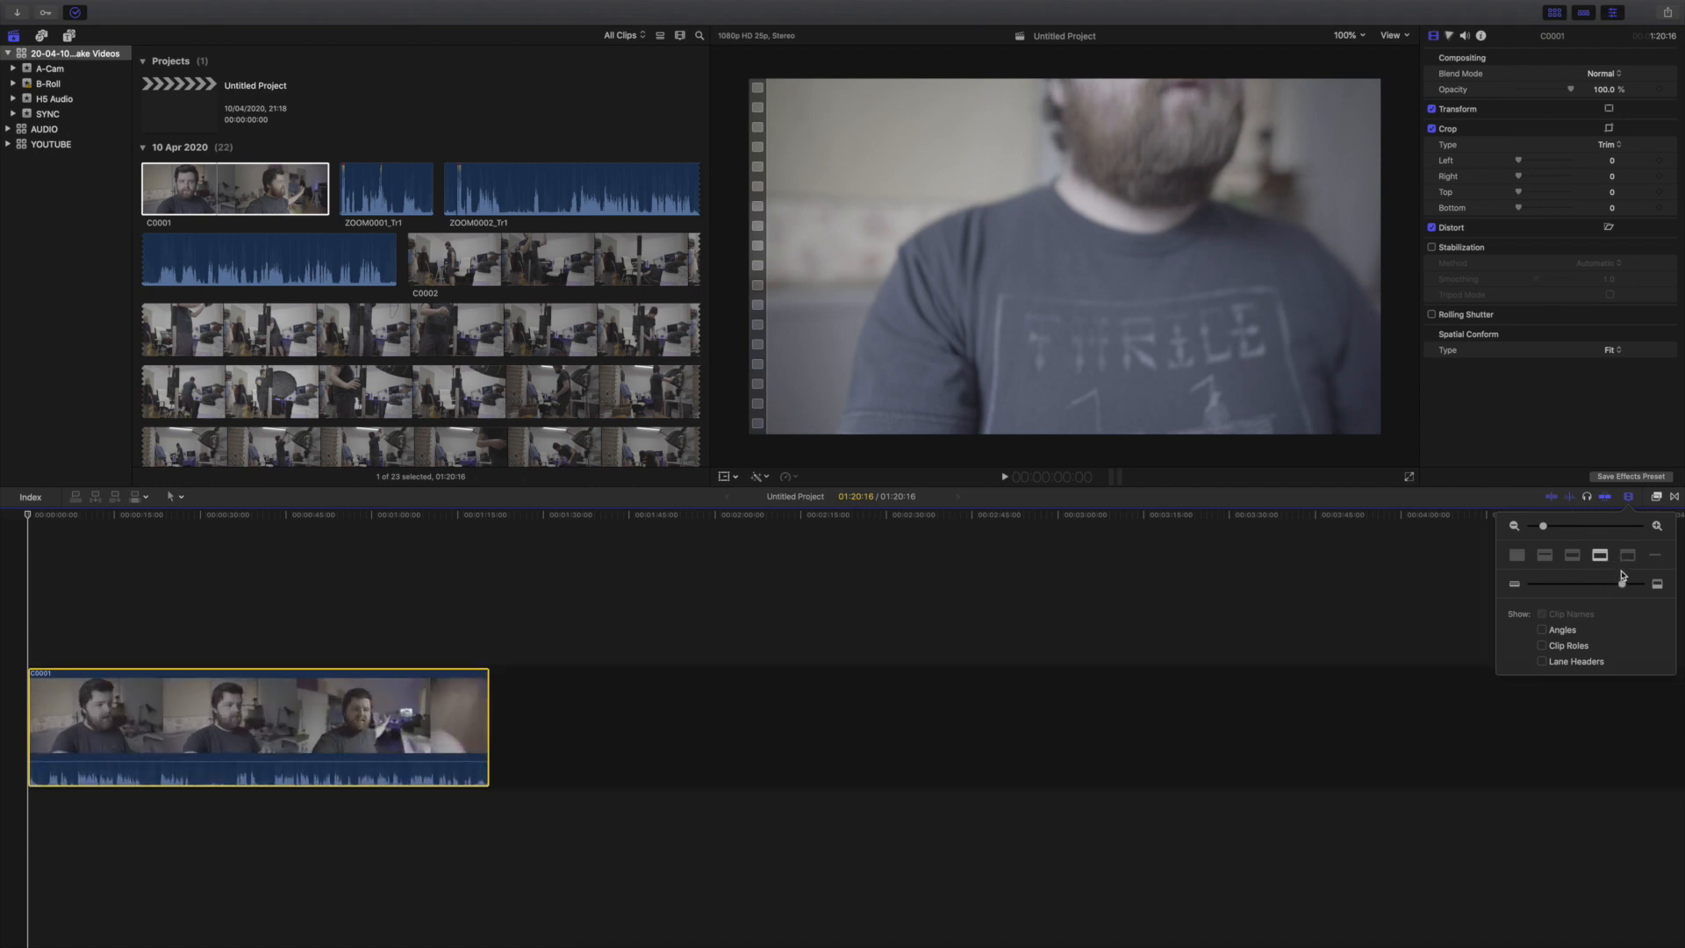
# - Inspect the C0002 footage and the A-Cam event's clip C0031 in the browser
pyautogui.click(479, 330)
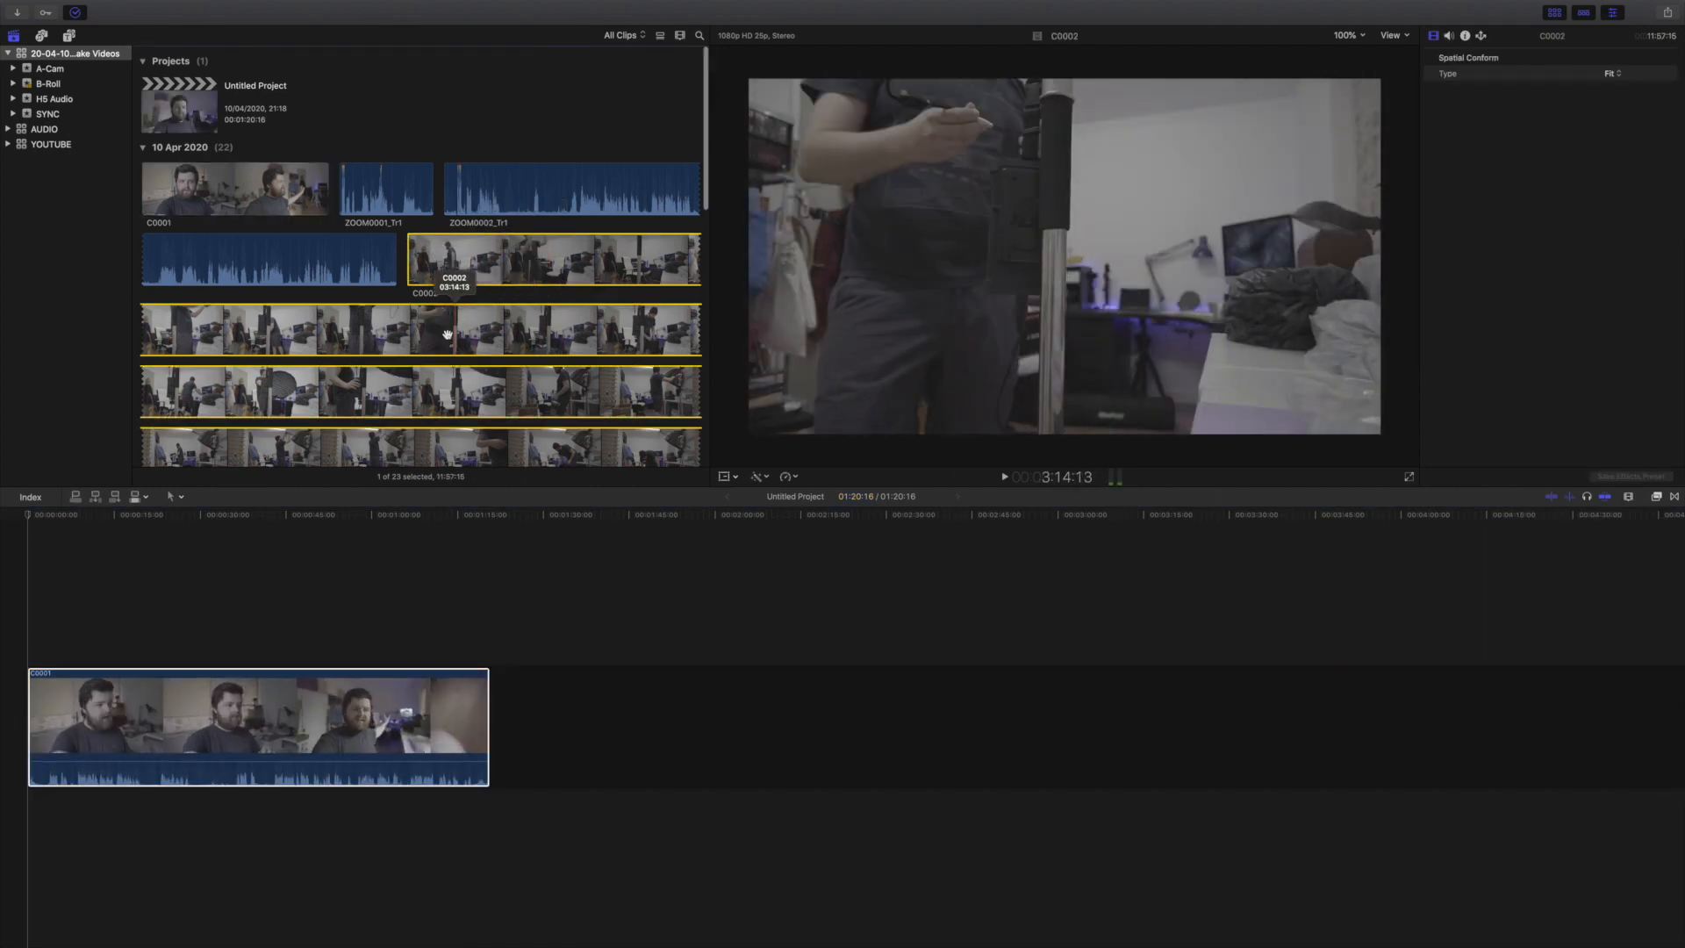
pyautogui.scroll(-5, 491, 331)
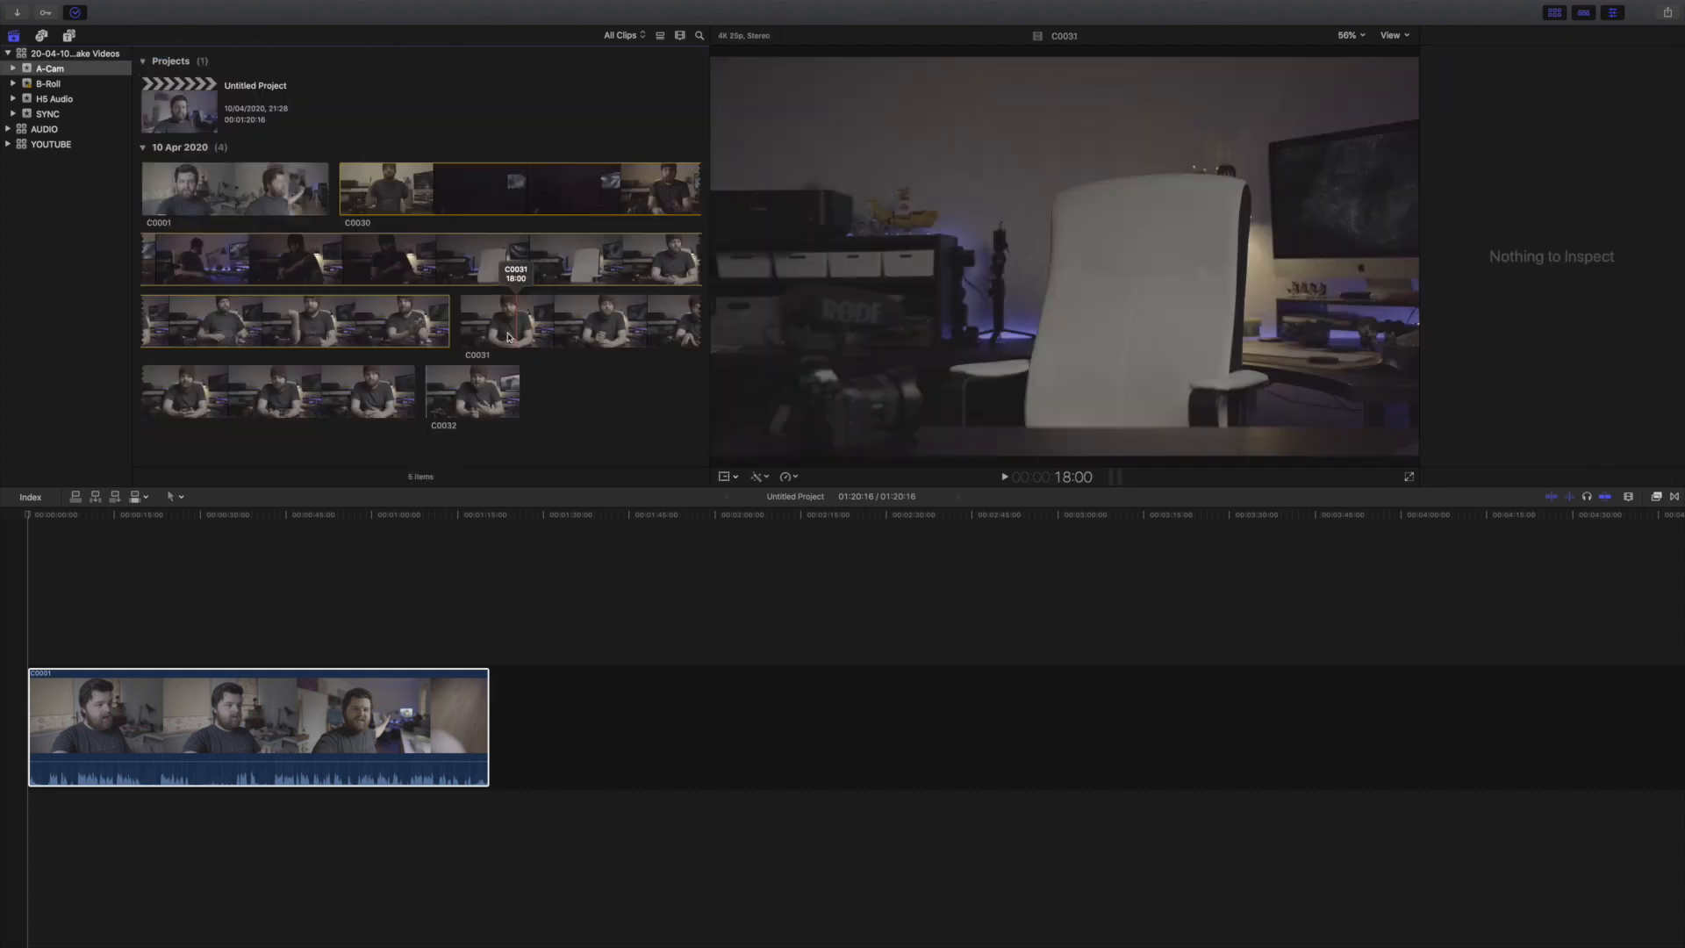
pyautogui.click(507, 337)
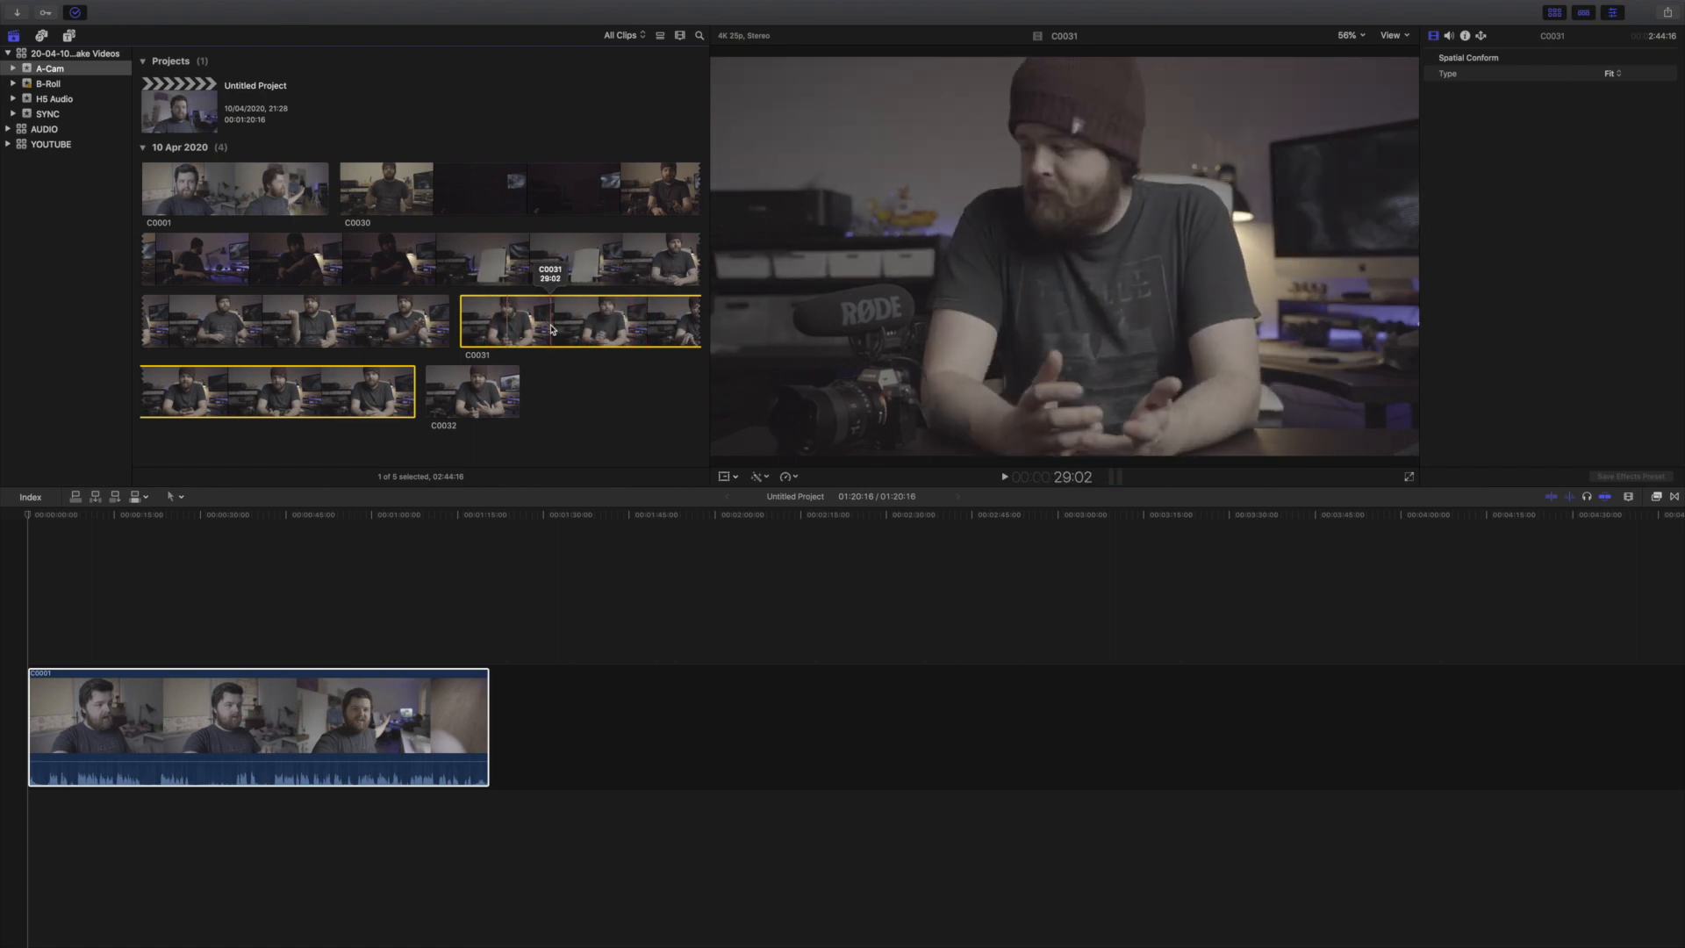
pyautogui.click(79, 56)
# - Synchronize the ZOOM0002_Tr1 recording with clip C0031 using audio, saving the synchronized clip in the SYNC event
pyautogui.scroll(-5, 430, 224)
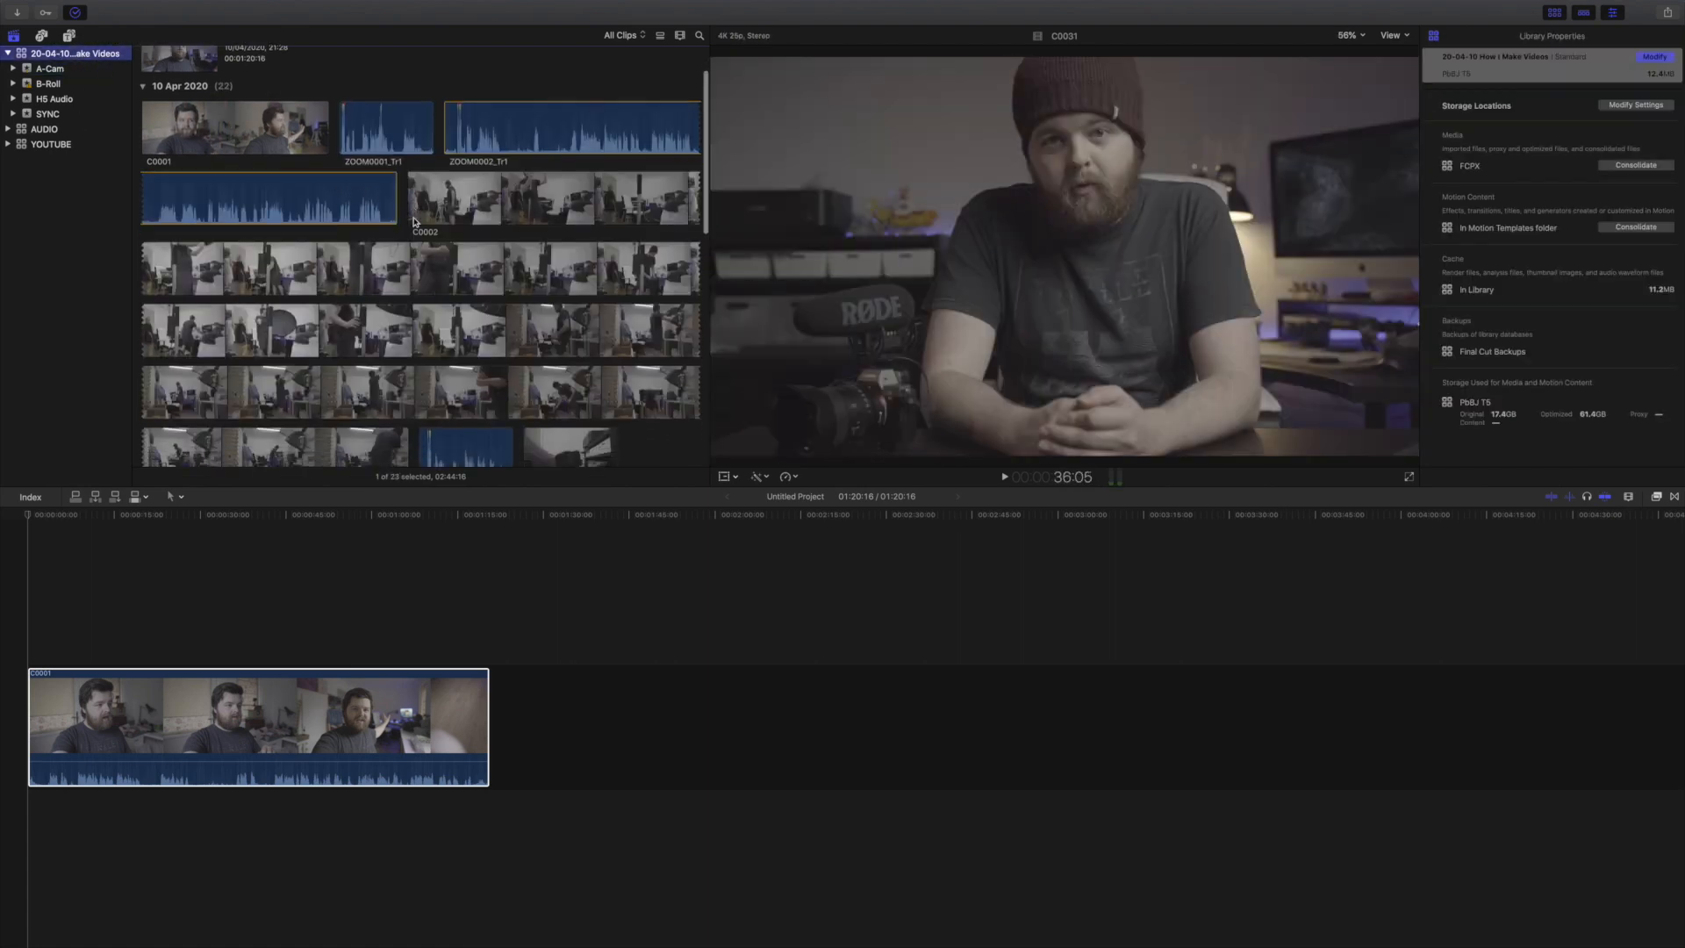
pyautogui.scroll(3, 430, 225)
pyautogui.click(495, 184)
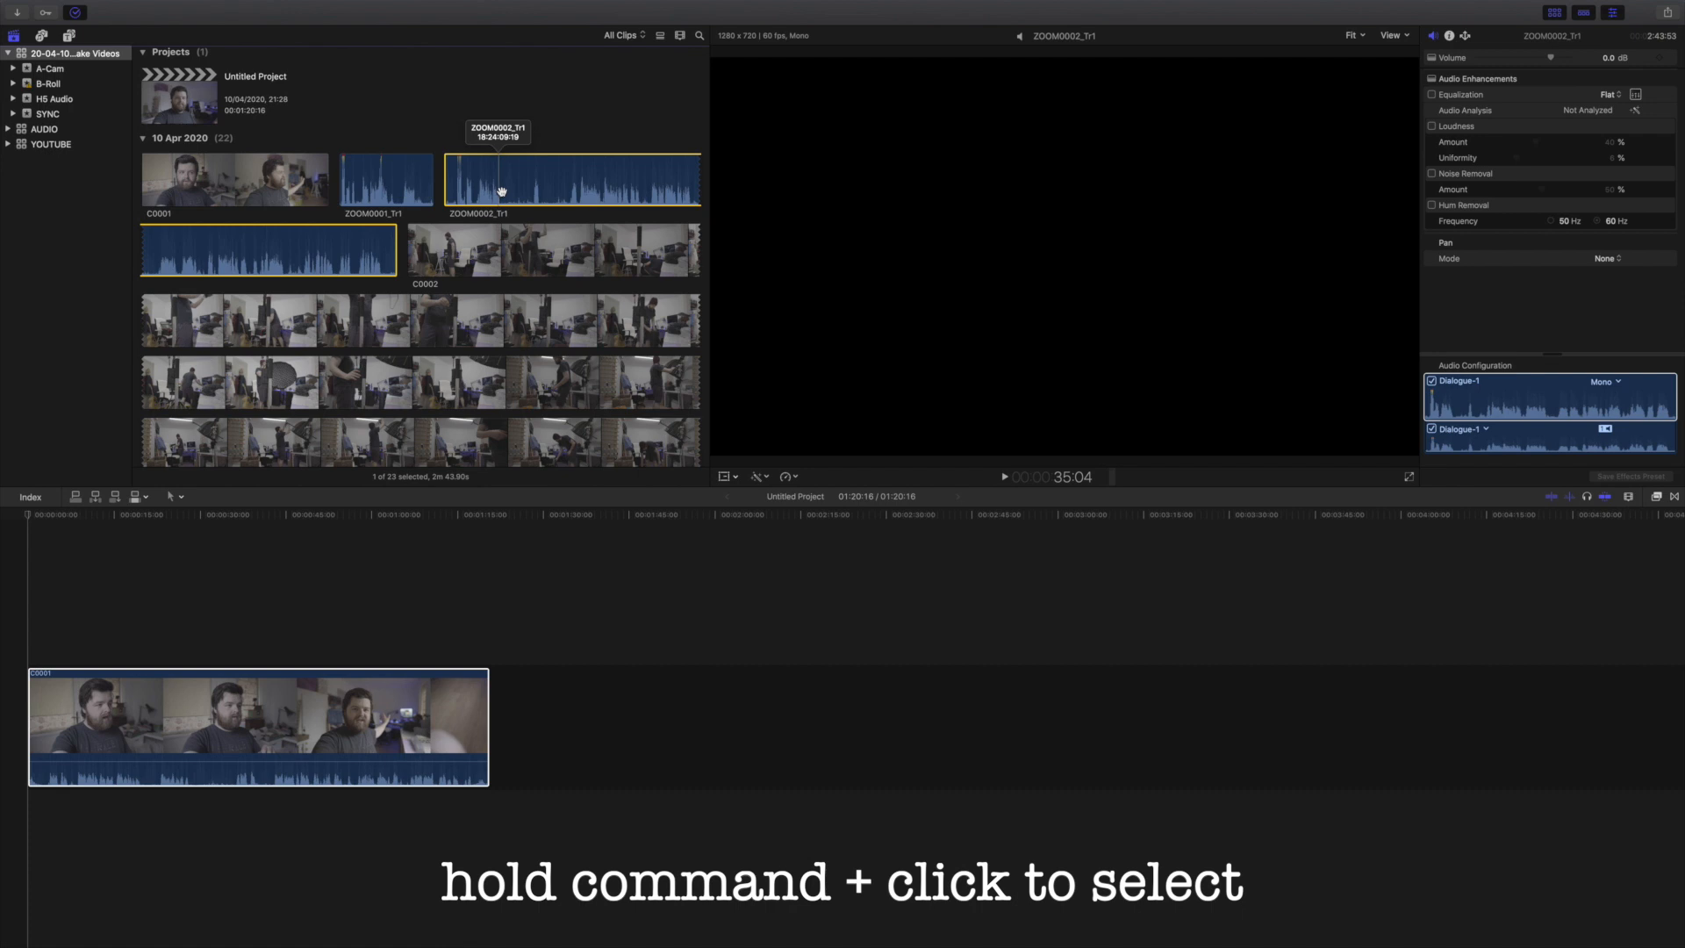
pyautogui.keyDown('super'); pyautogui.click(501, 191); pyautogui.keyUp('super')
pyautogui.keyDown('super'); pyautogui.click(502, 194); pyautogui.keyUp('super')
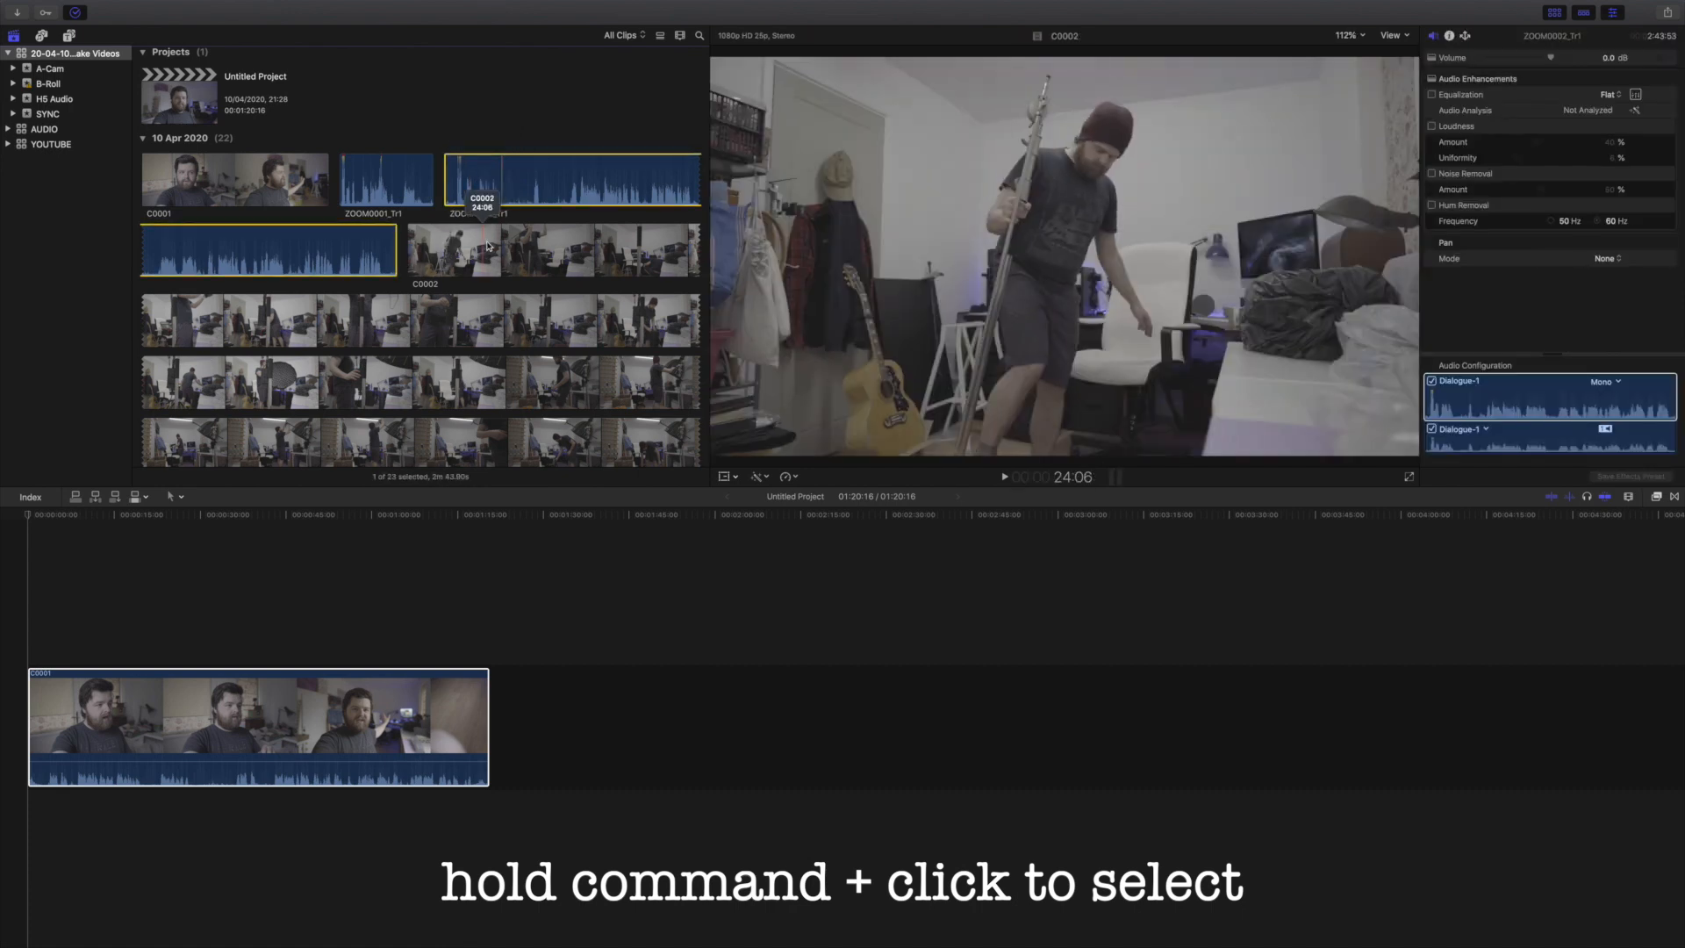
pyautogui.scroll(-8, 497, 295)
pyautogui.scroll(-10, 497, 295)
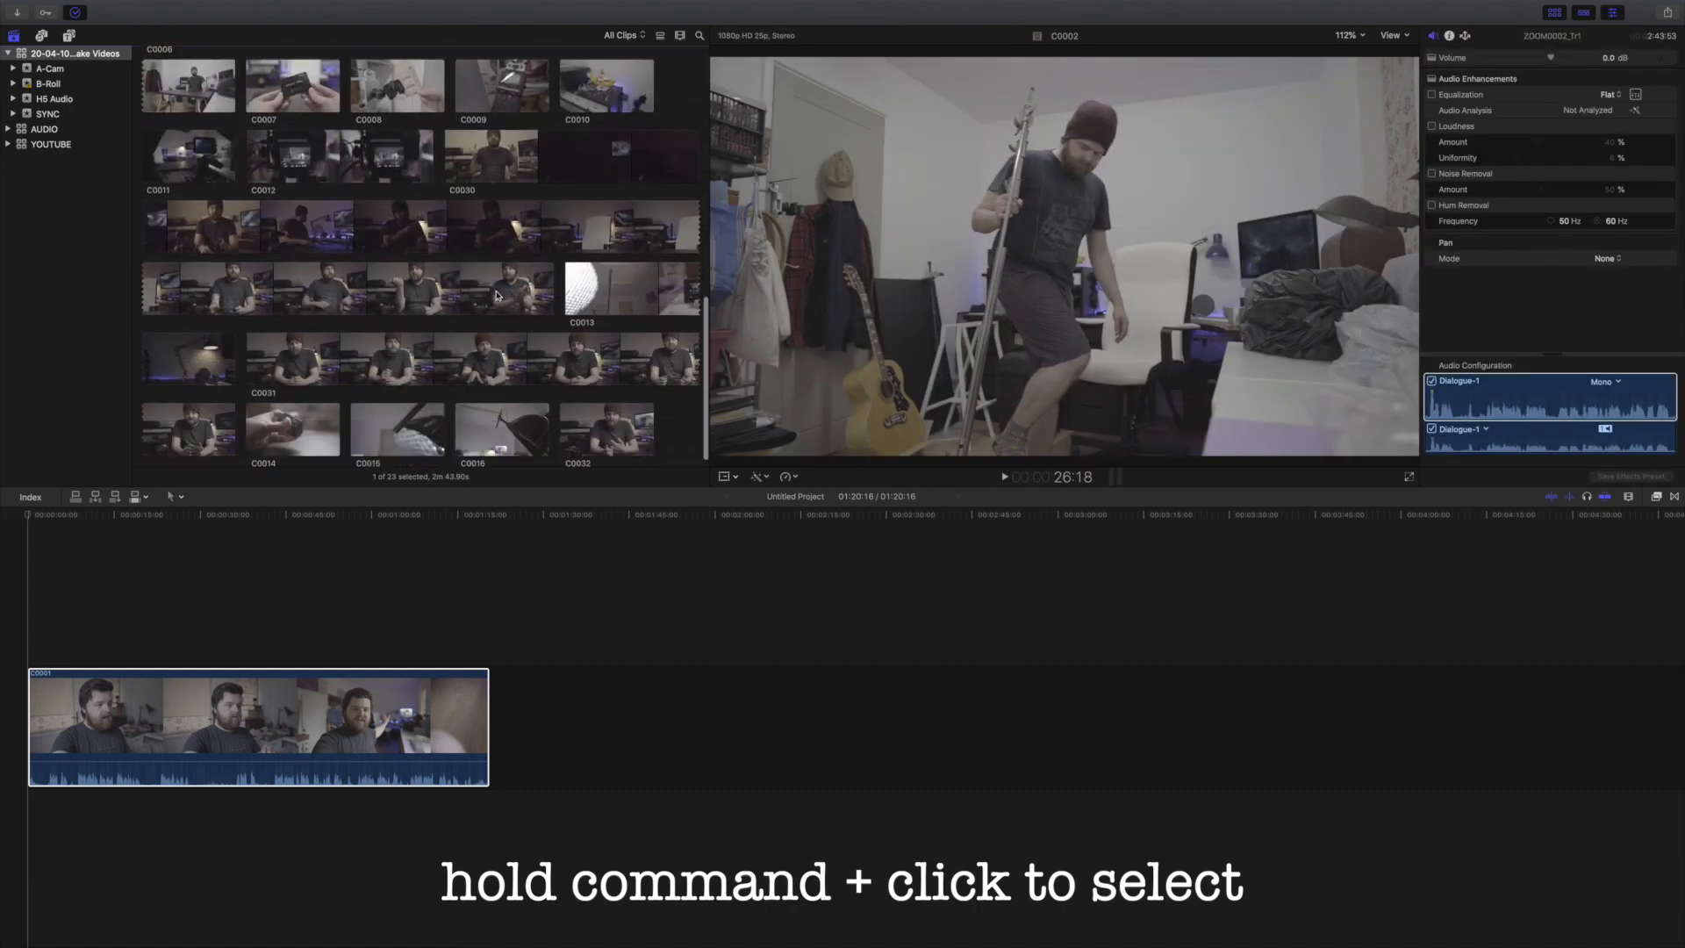
pyautogui.keyDown('super'); pyautogui.click(373, 340); pyautogui.keyUp('super')
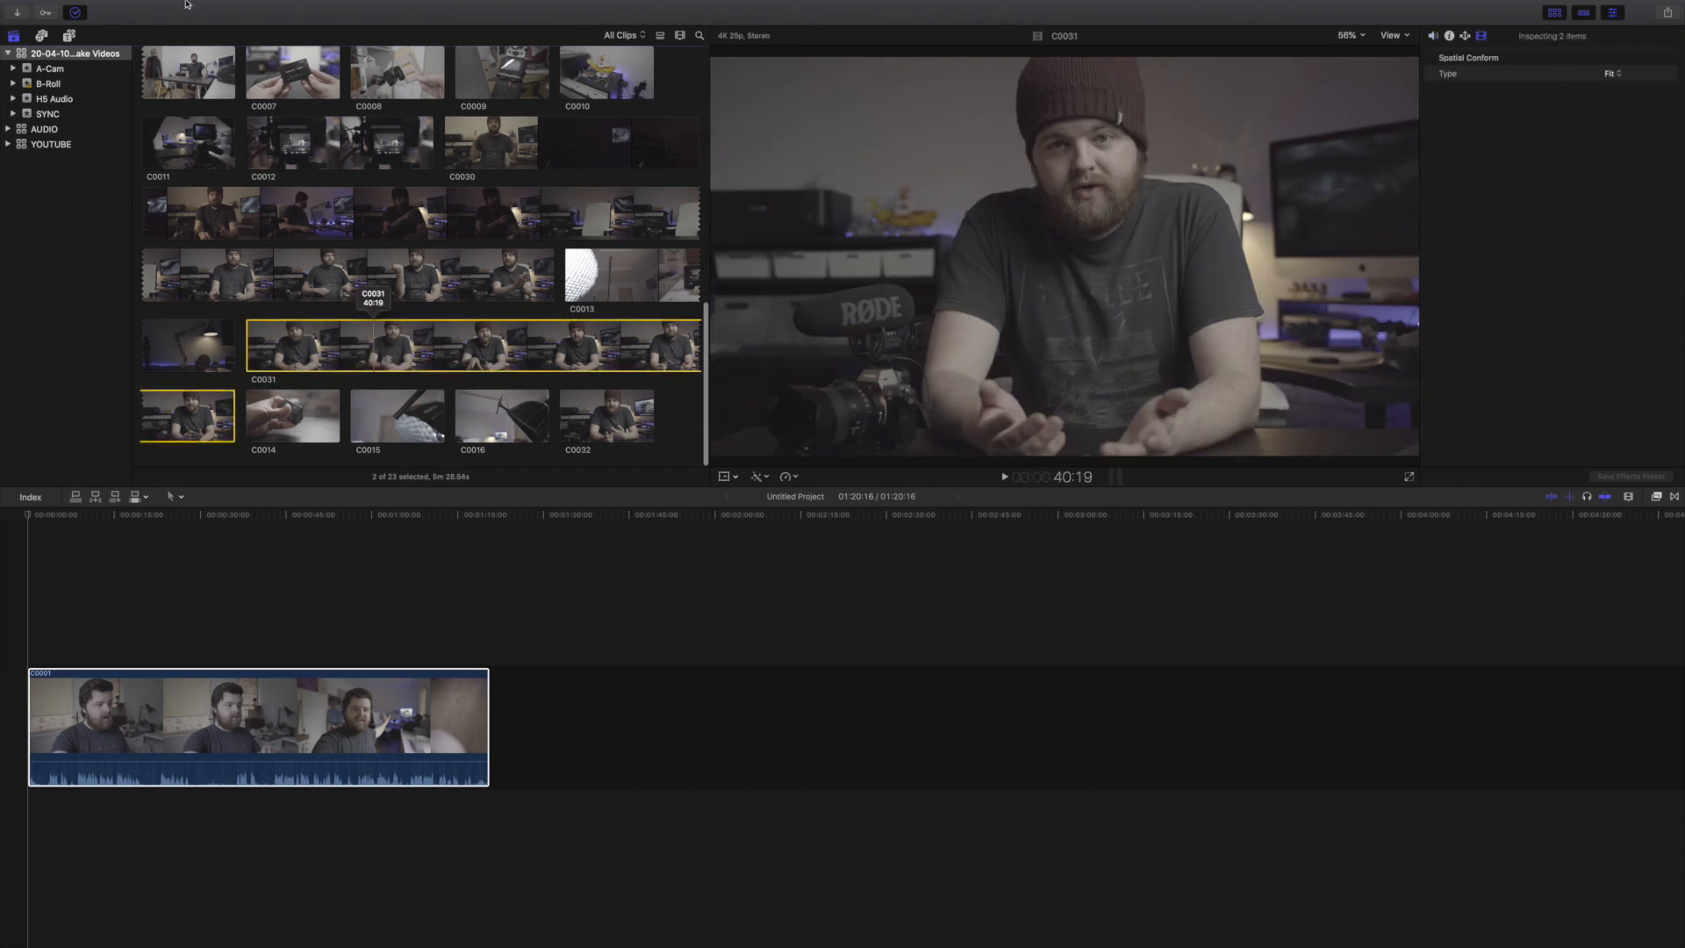
pyautogui.click(237, 9)
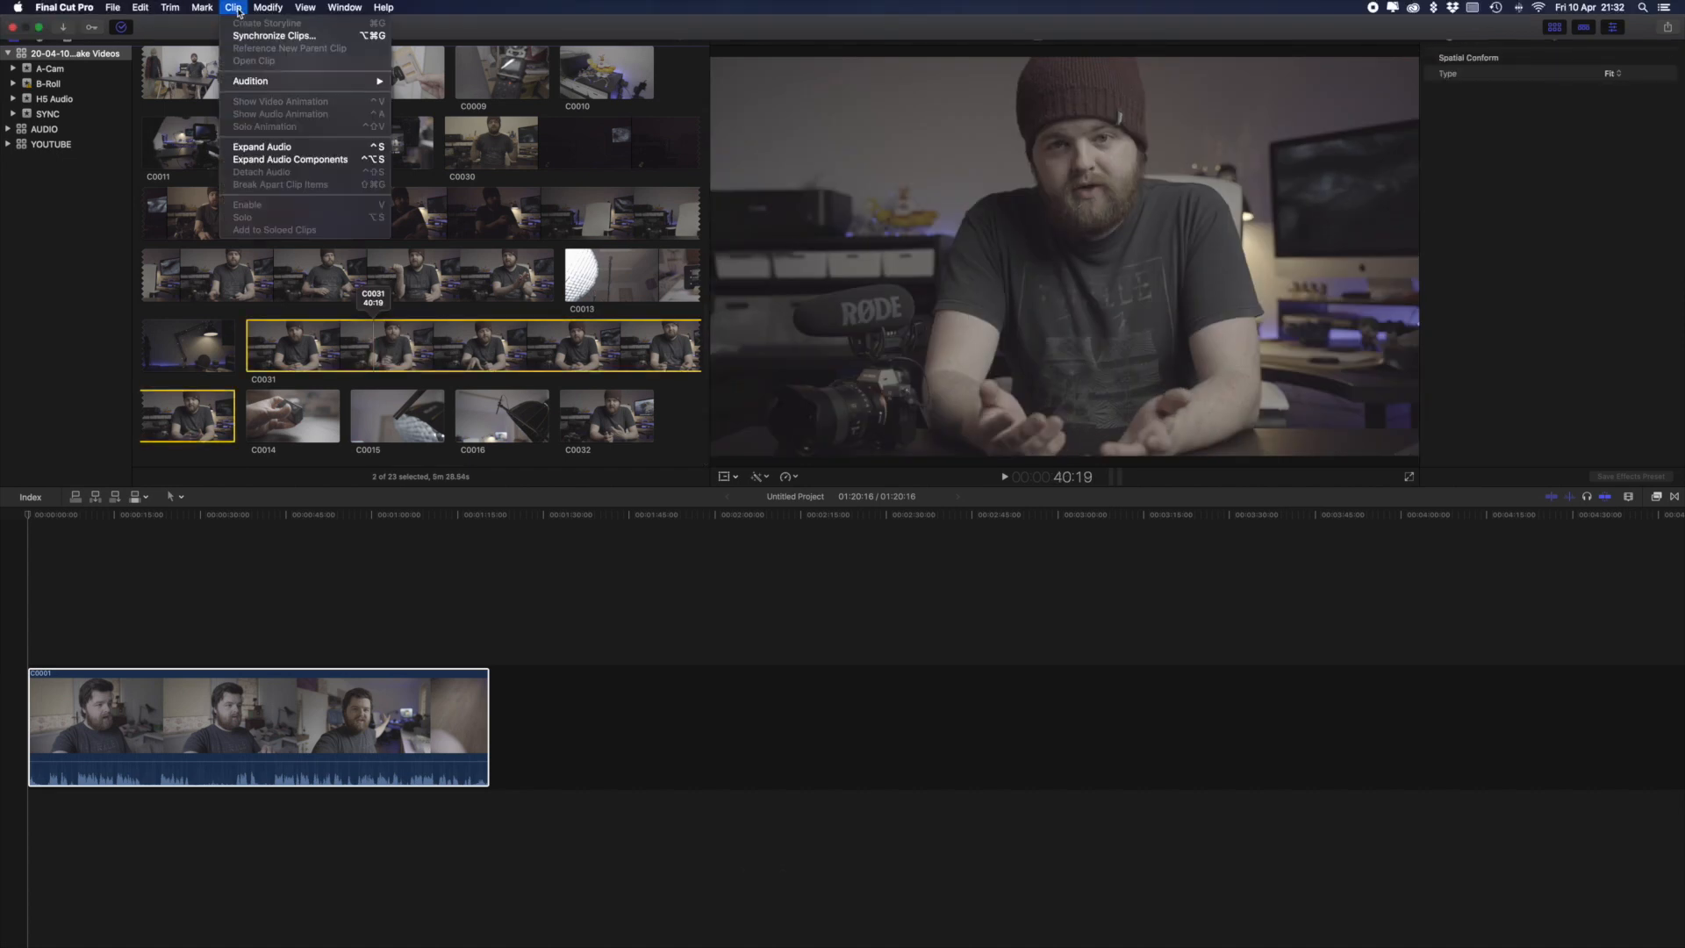
pyautogui.click(250, 39)
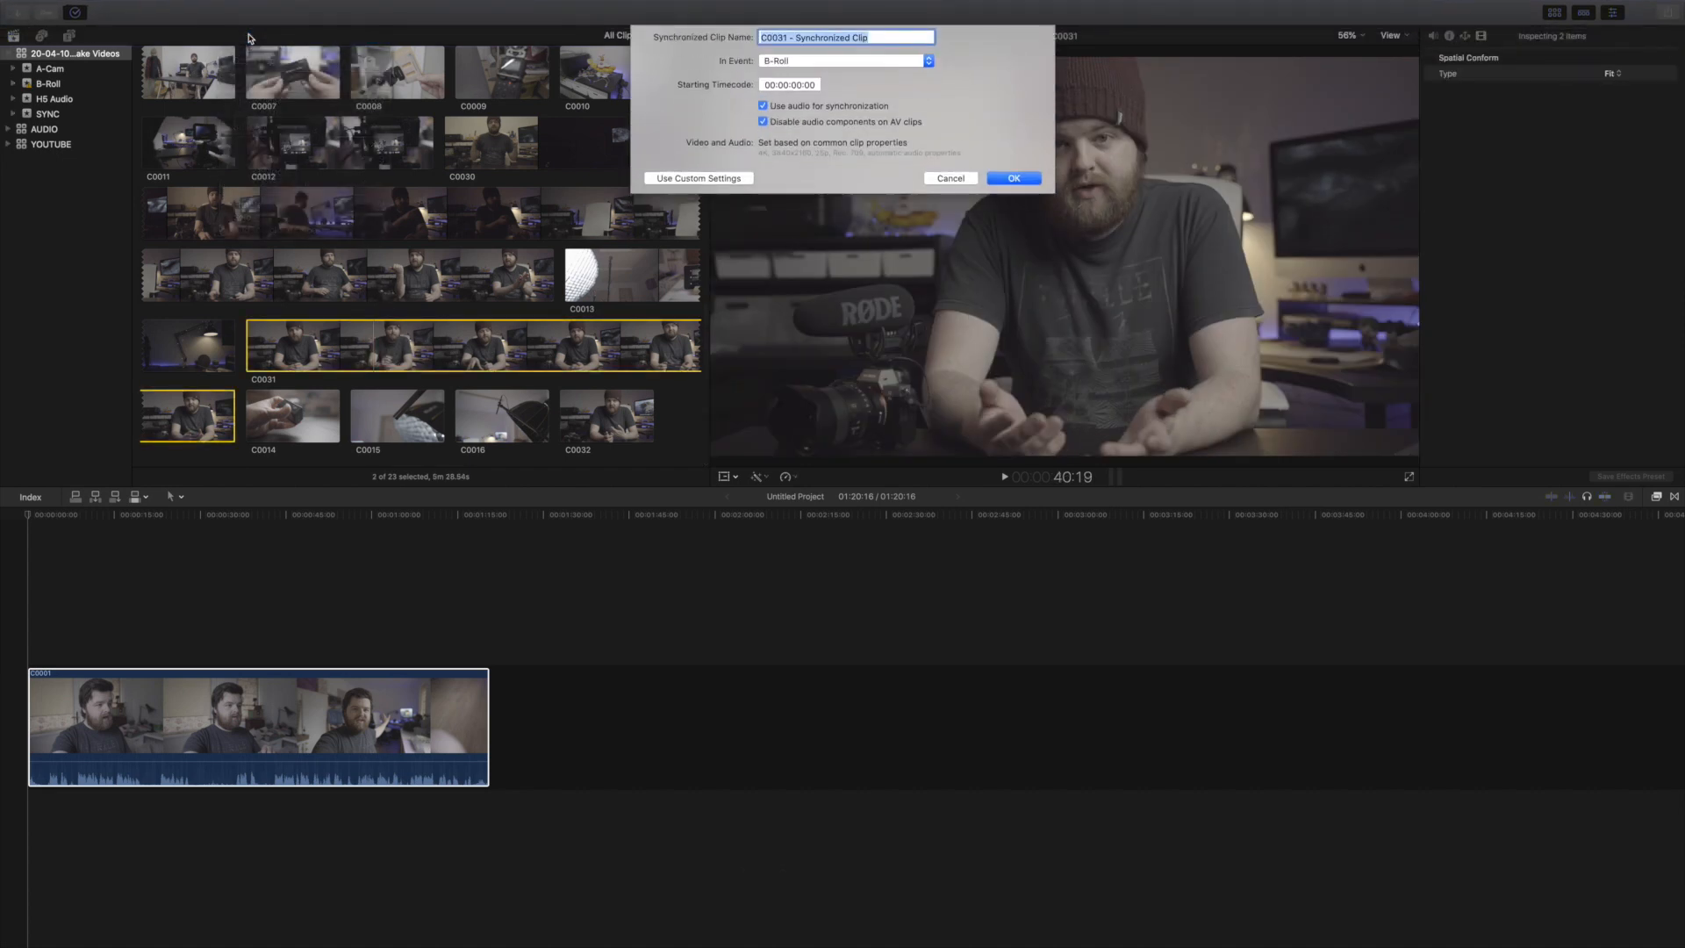
pyautogui.click(830, 63)
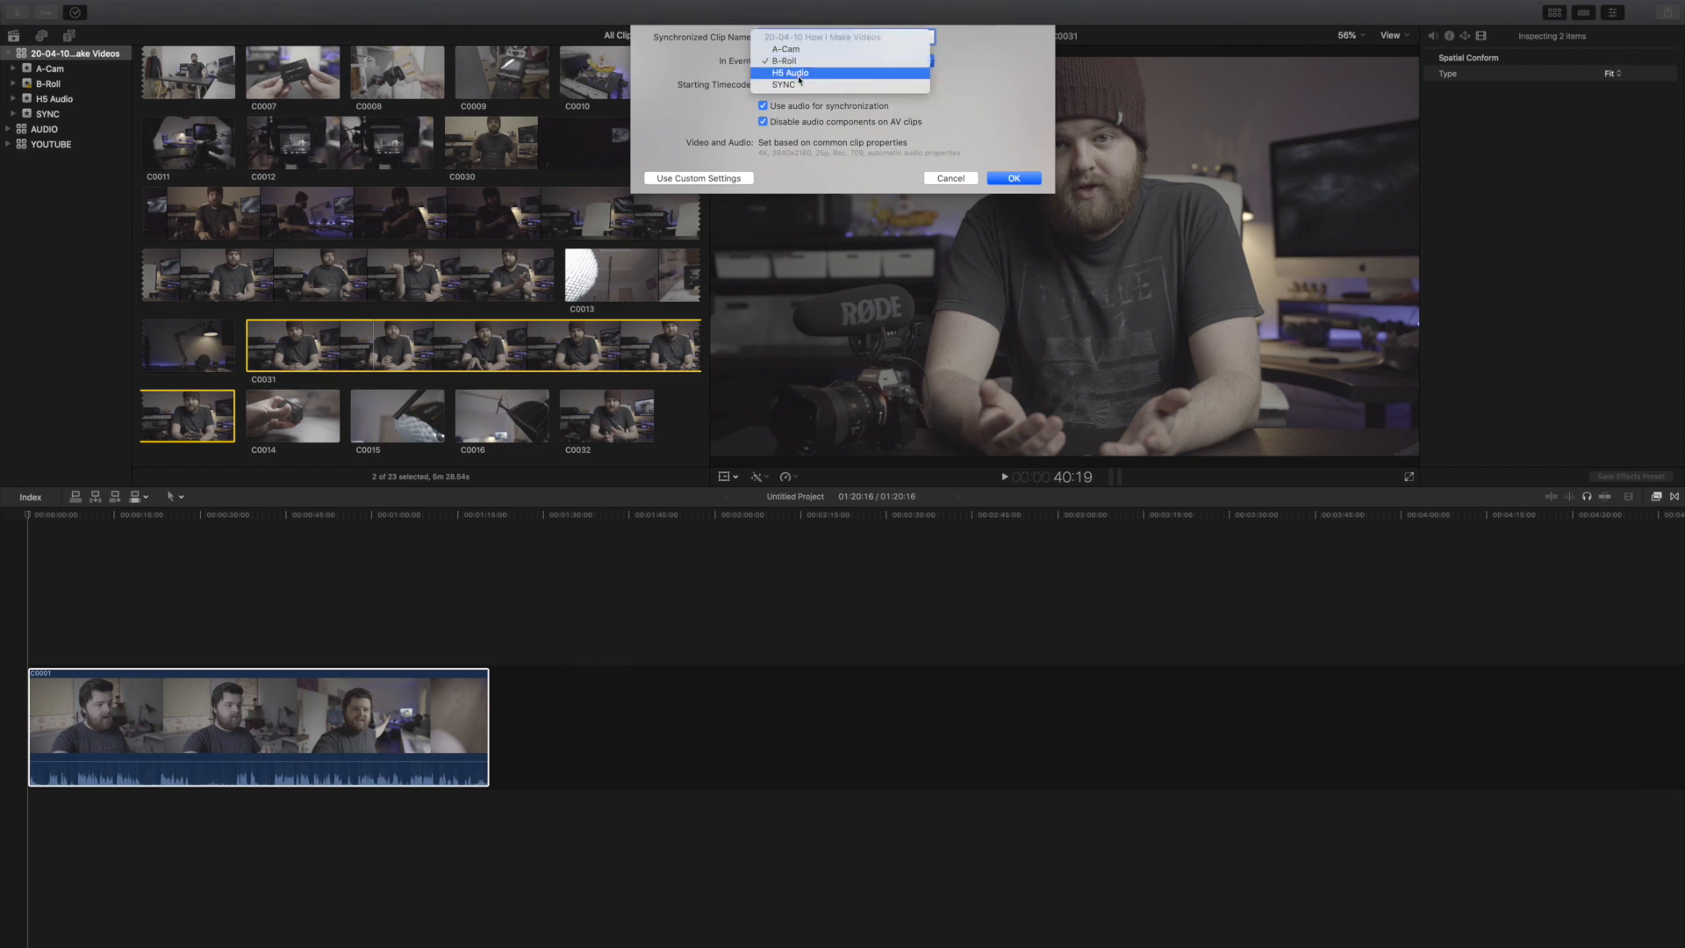
pyautogui.click(800, 82)
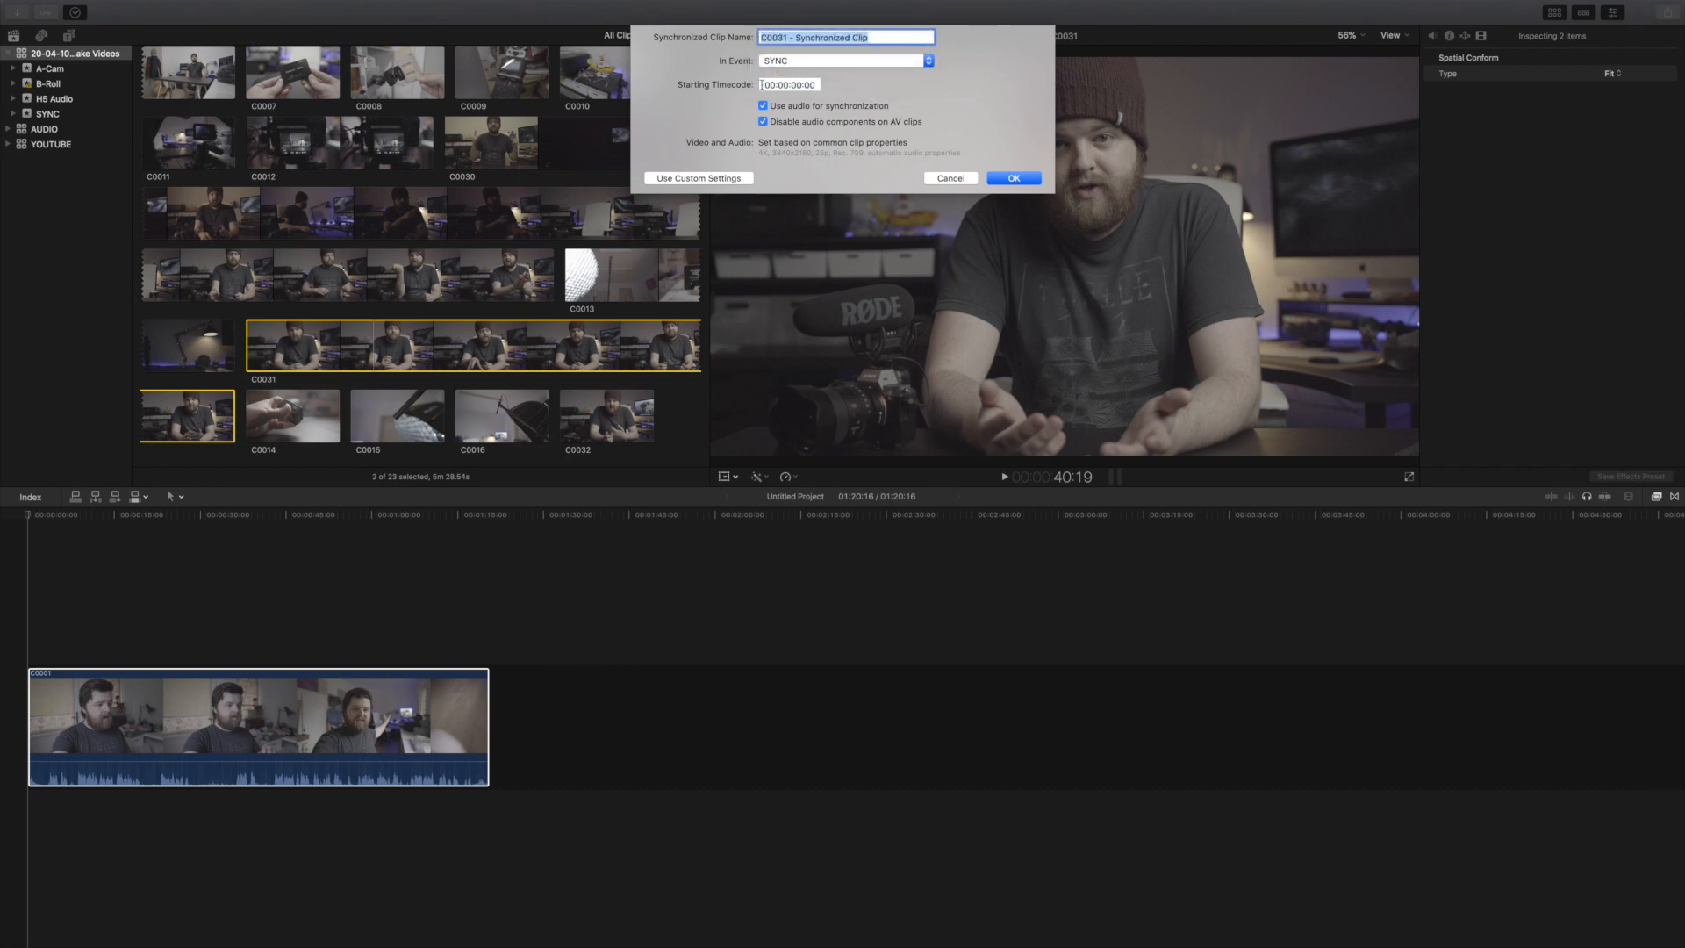
pyautogui.press('Return')
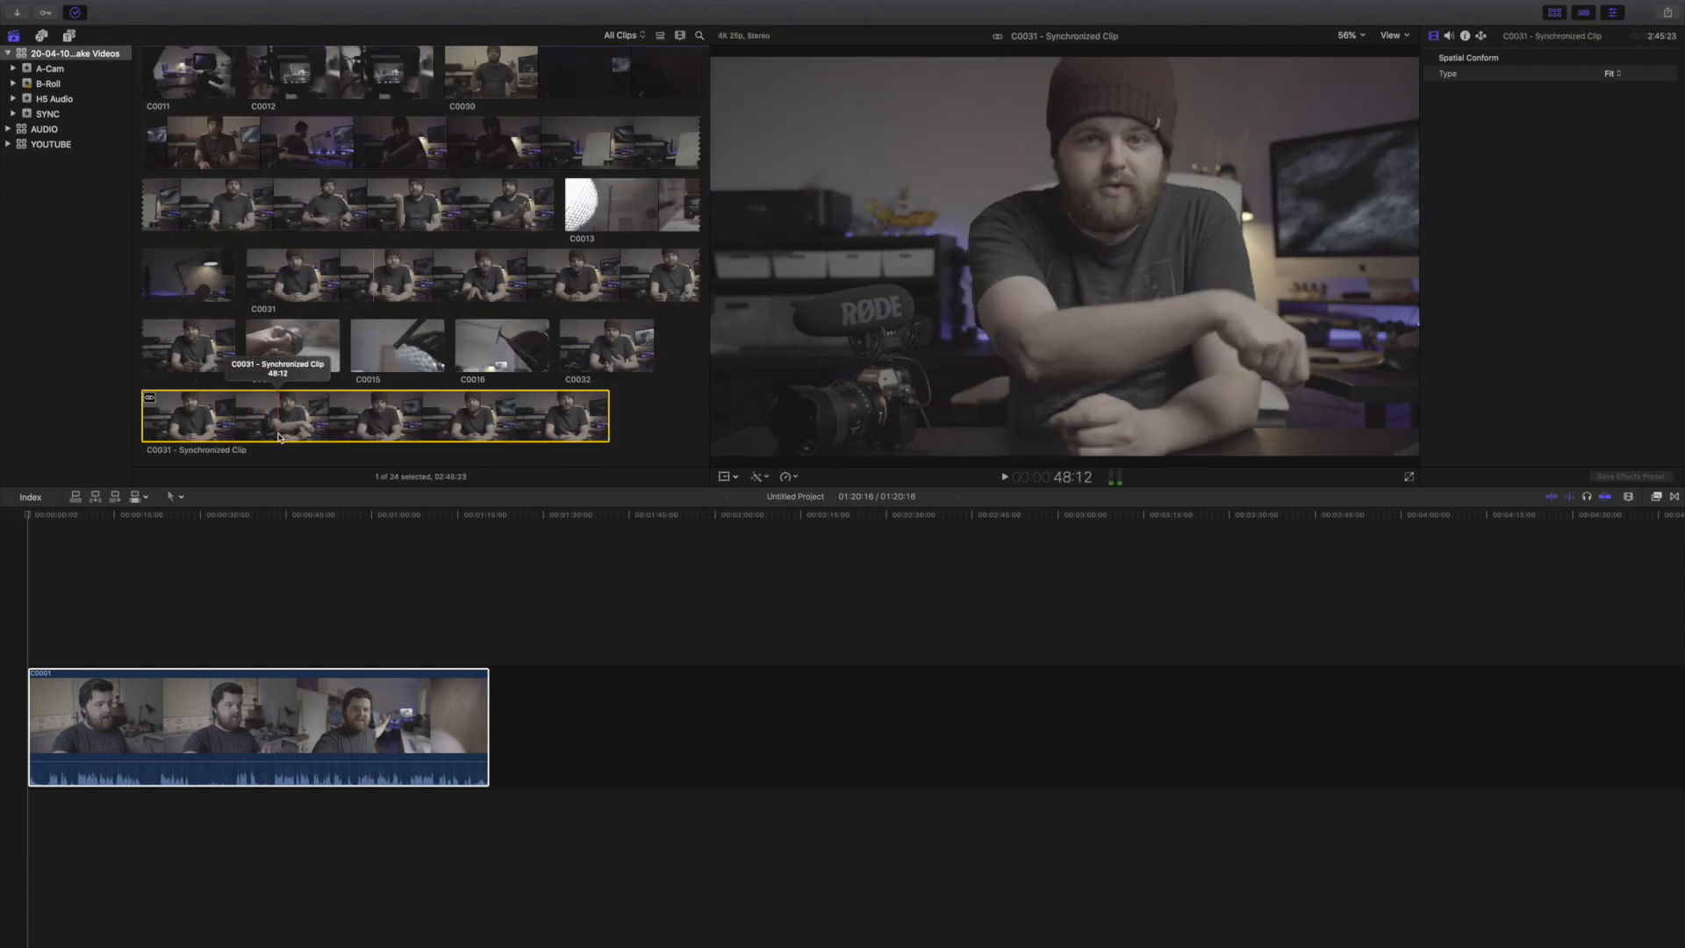
# - Place the C0031 synchronized clip after C0001 in the Untitled Project timeline and play part of it back
pyautogui.moveTo(279, 436); pyautogui.dragTo(492, 649)
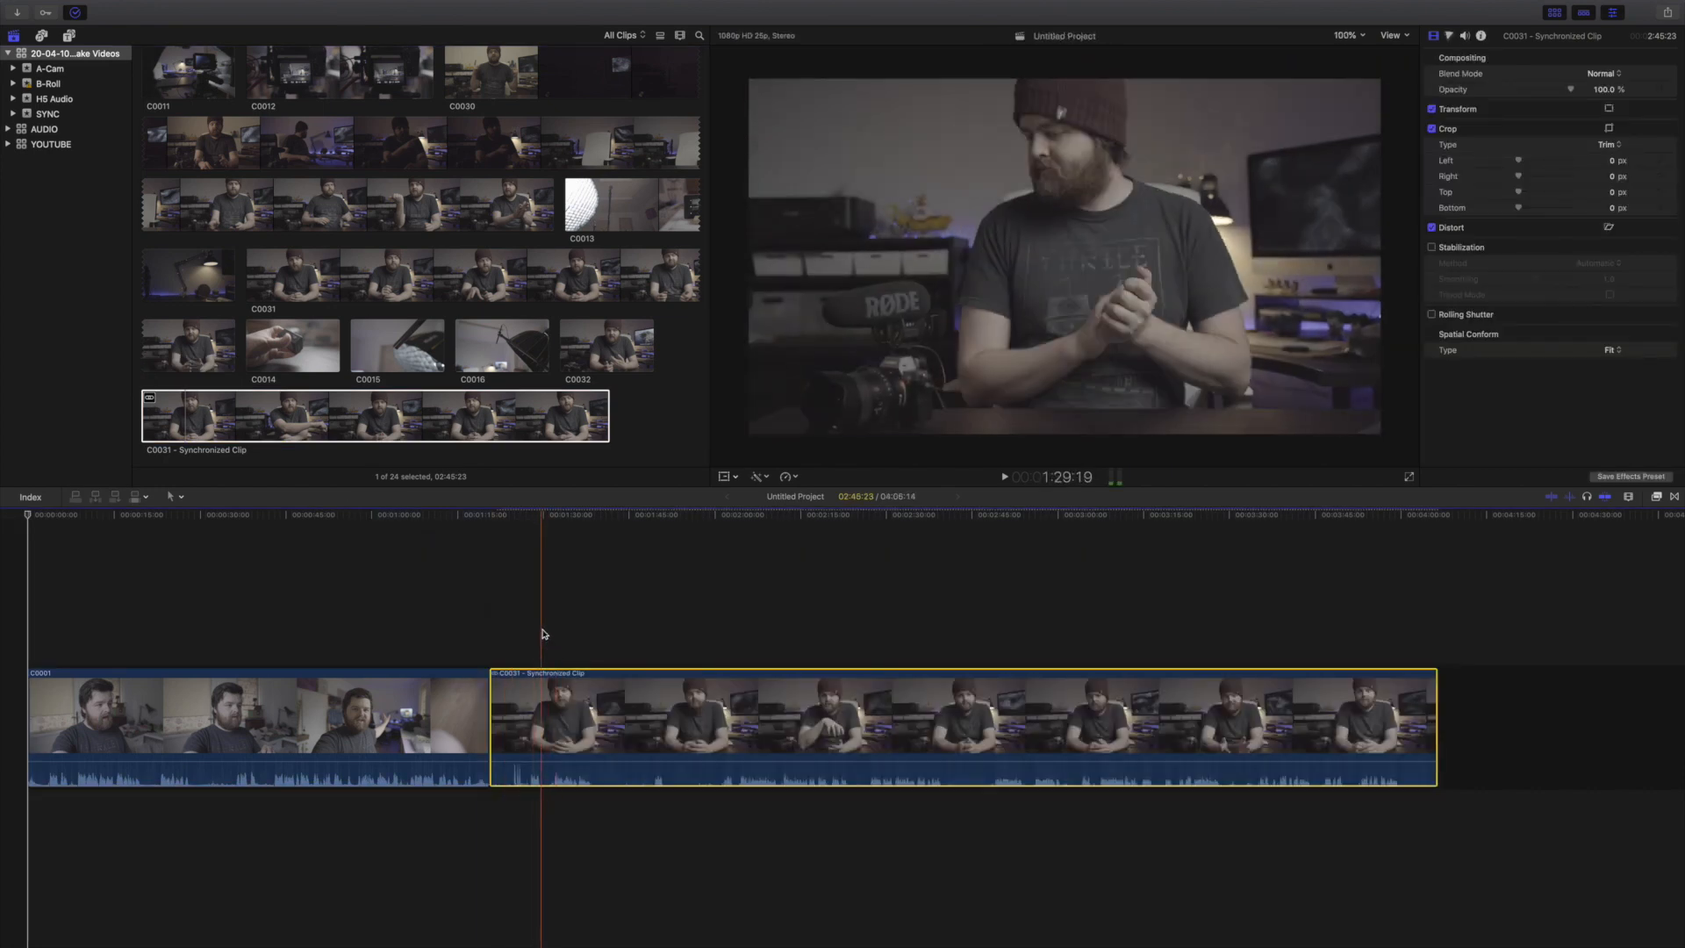
pyautogui.press('space')
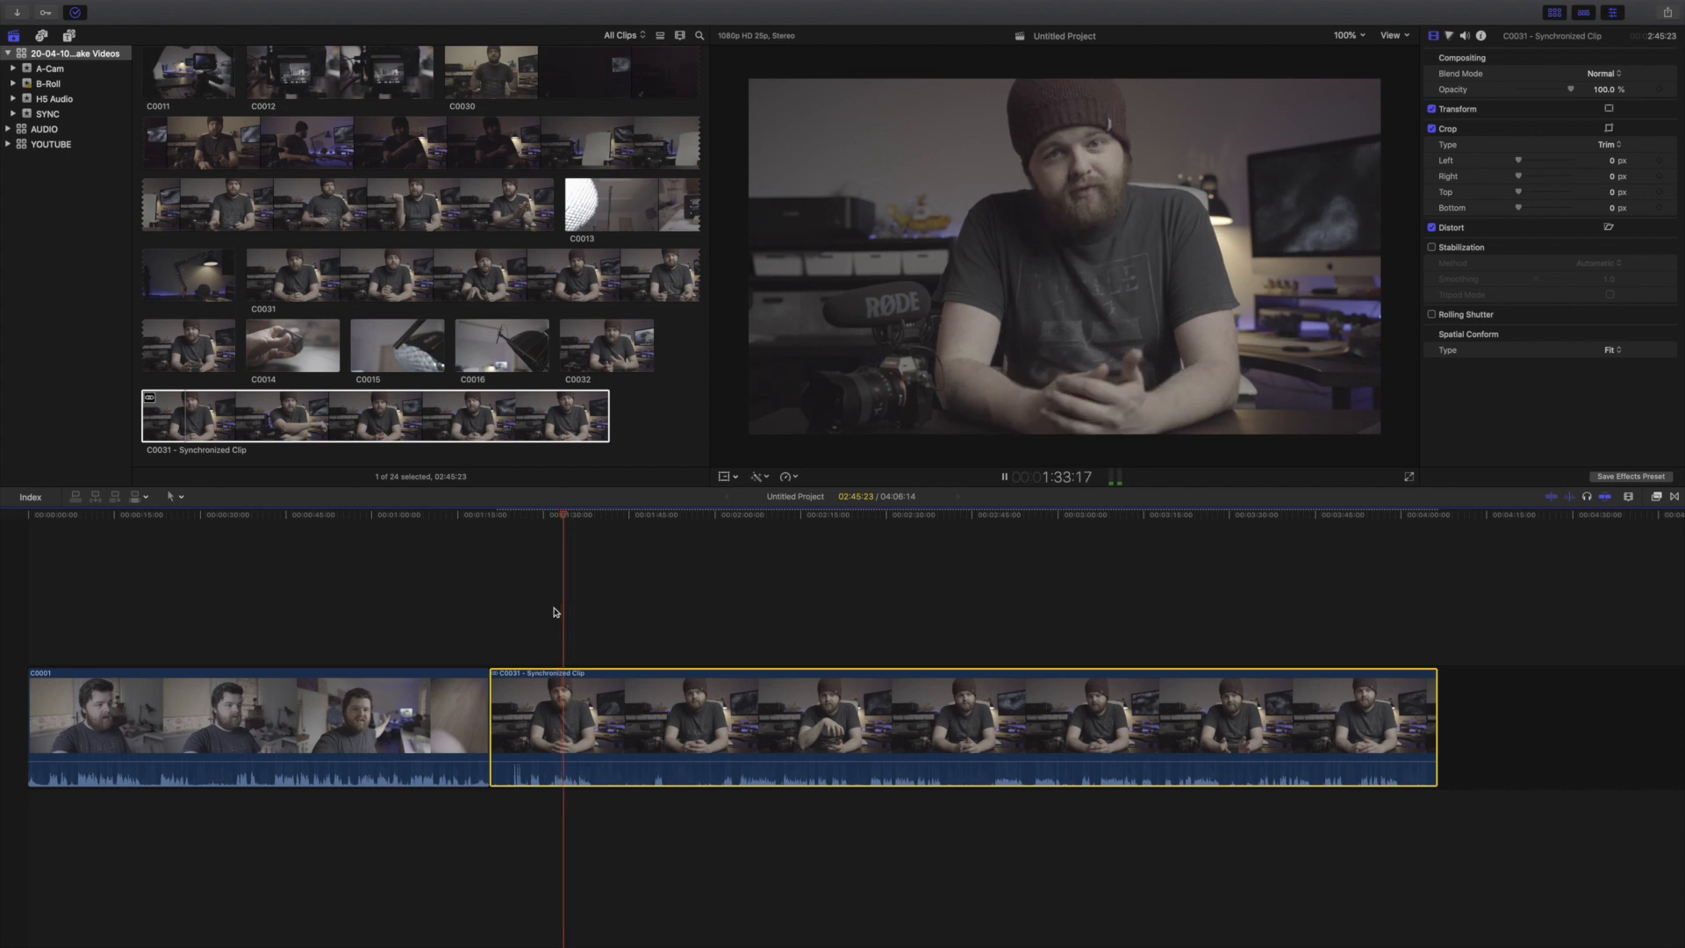
pyautogui.press('space')
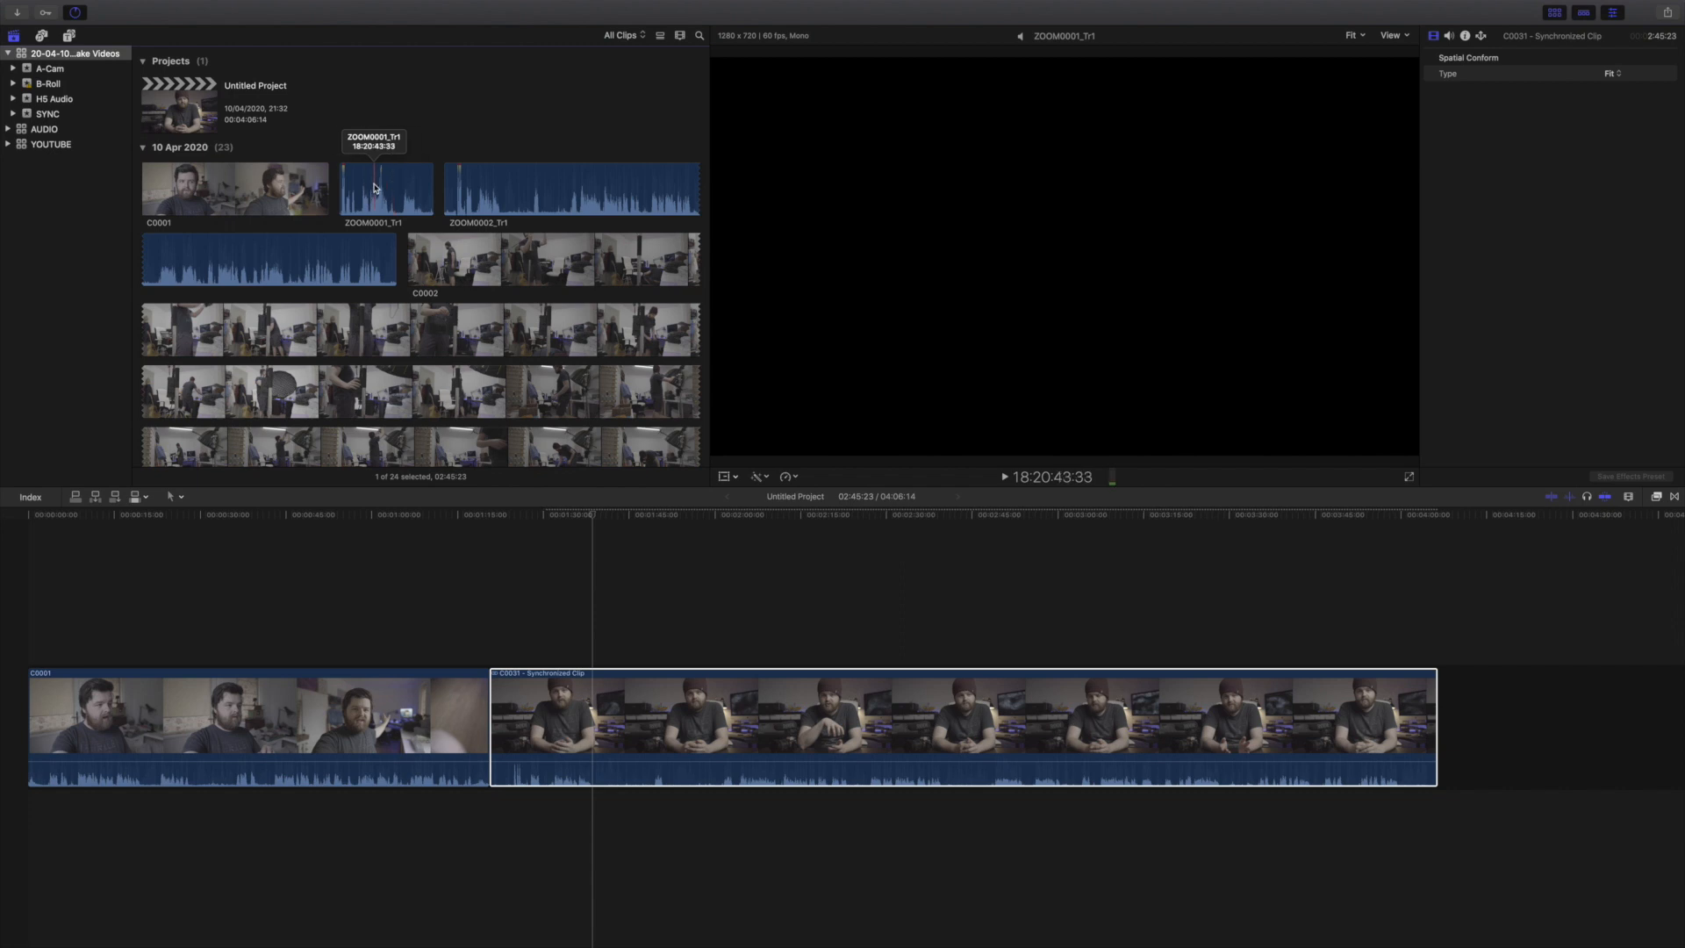
# - Synchronize the ZOOM0001_Tr1 recording with clip C0030 using audio, saving the synchronized clip in the SYNC event
pyautogui.click(395, 187)
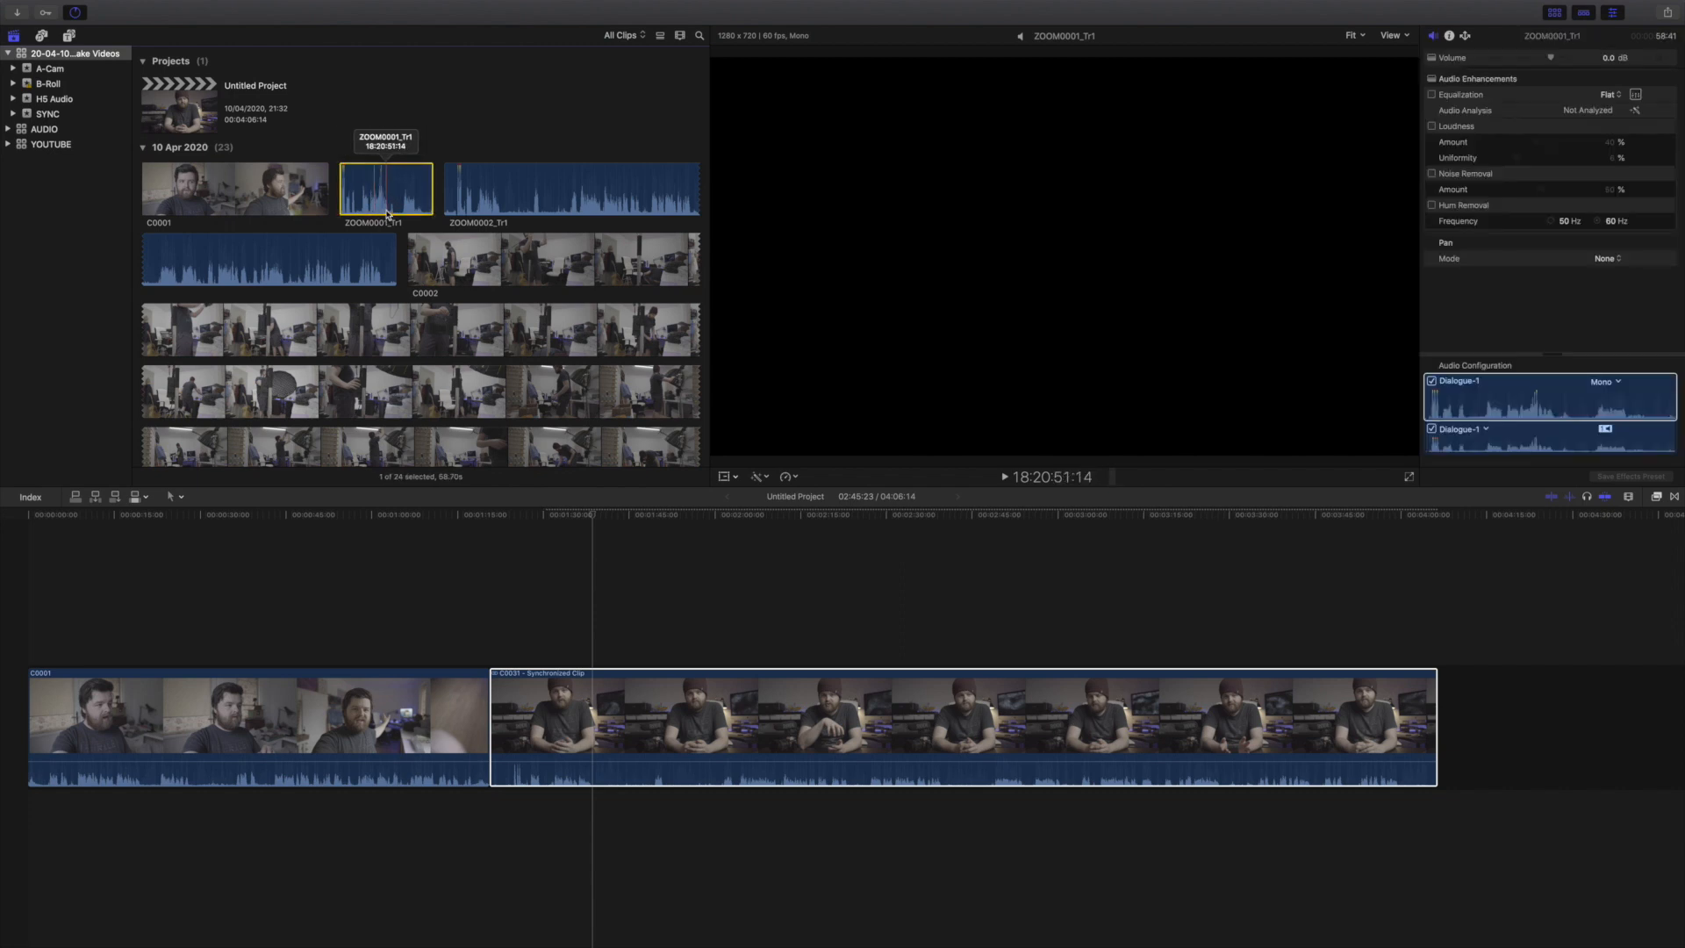
pyautogui.scroll(-3, 392, 198)
pyautogui.scroll(-15, 391, 204)
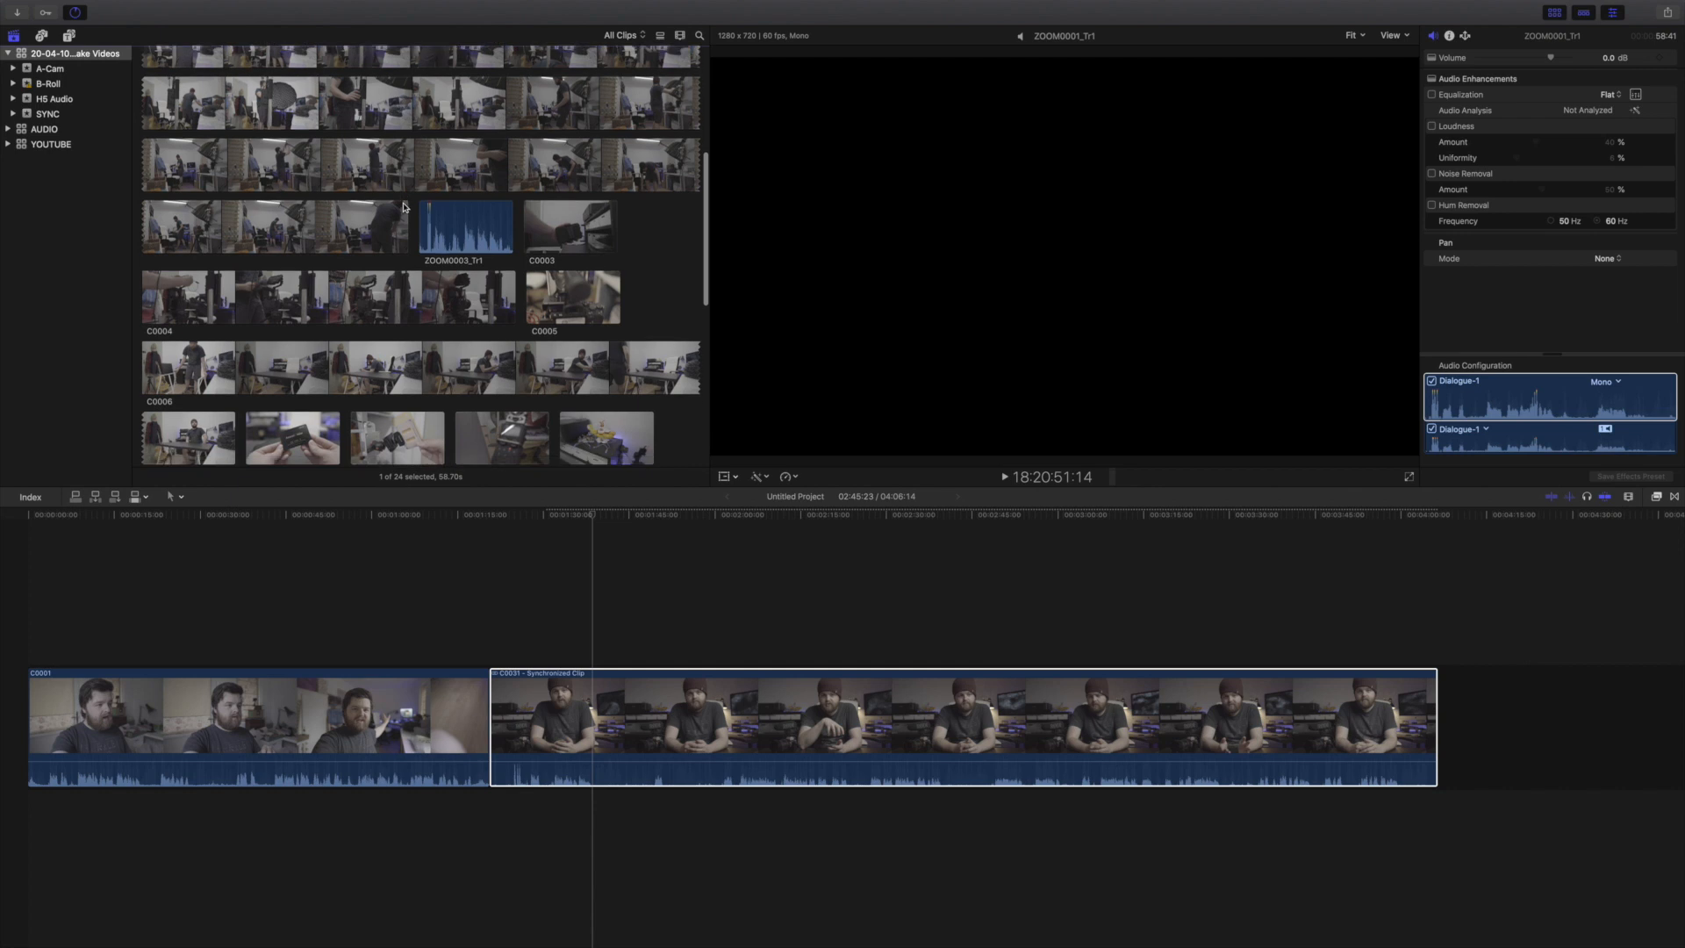
pyautogui.scroll(15, 460, 226)
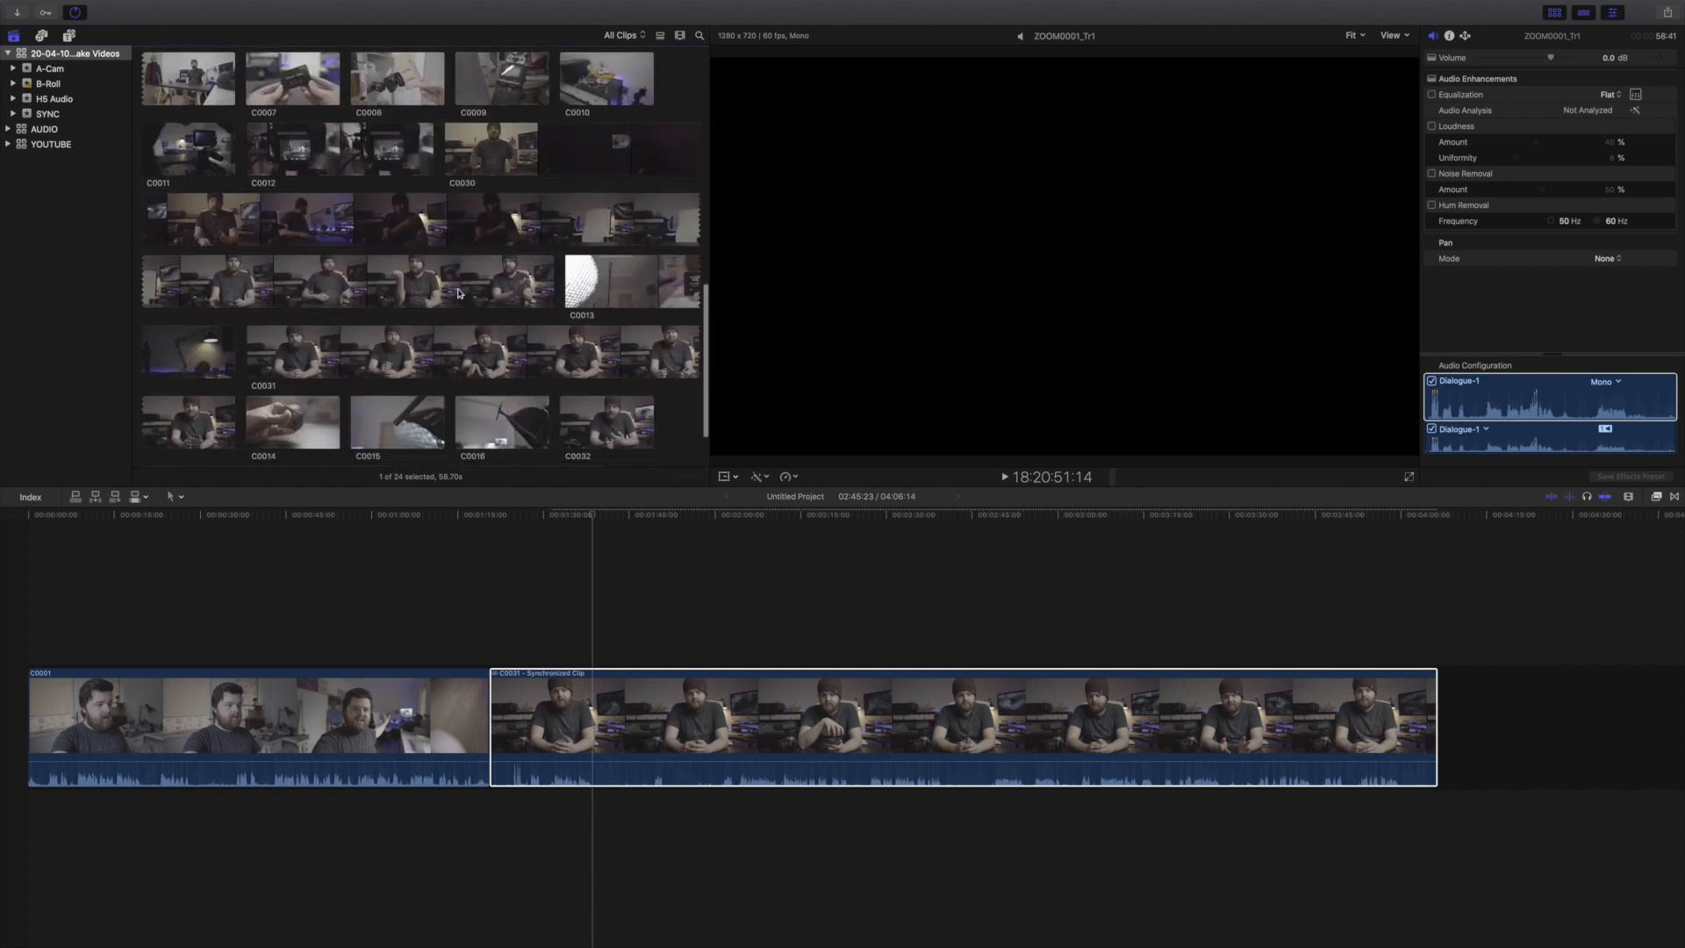
pyautogui.keyDown('super'); pyautogui.click(448, 211); pyautogui.keyUp('super')
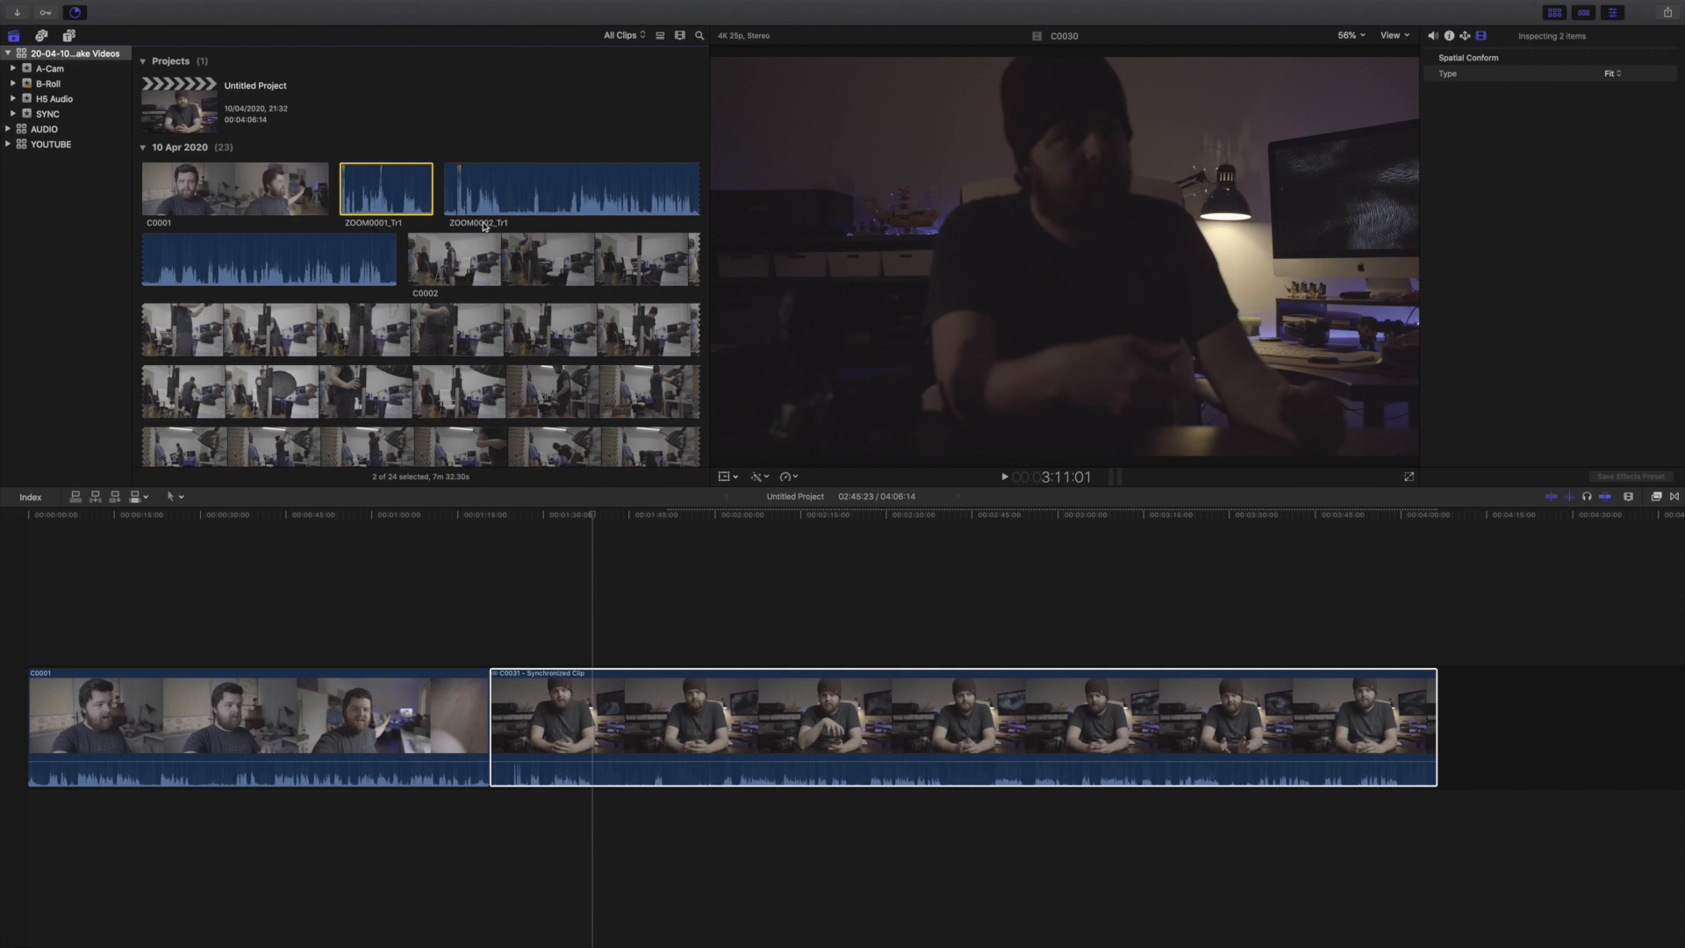
pyautogui.scroll(-1, 484, 227)
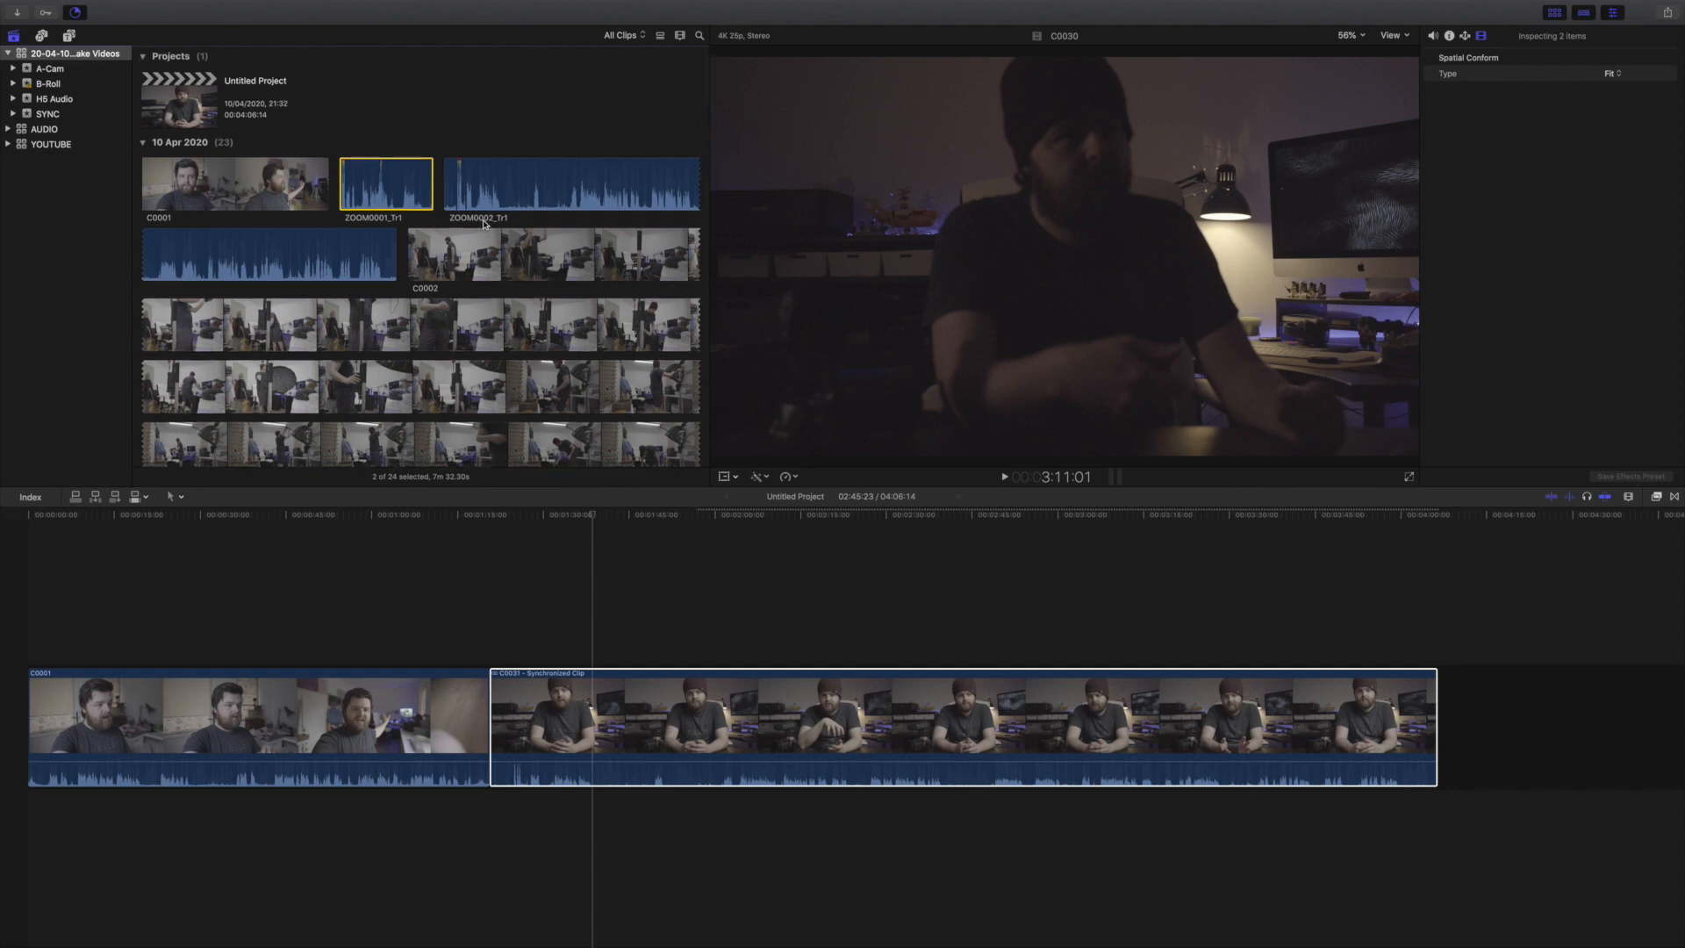
pyautogui.scroll(-15, 484, 224)
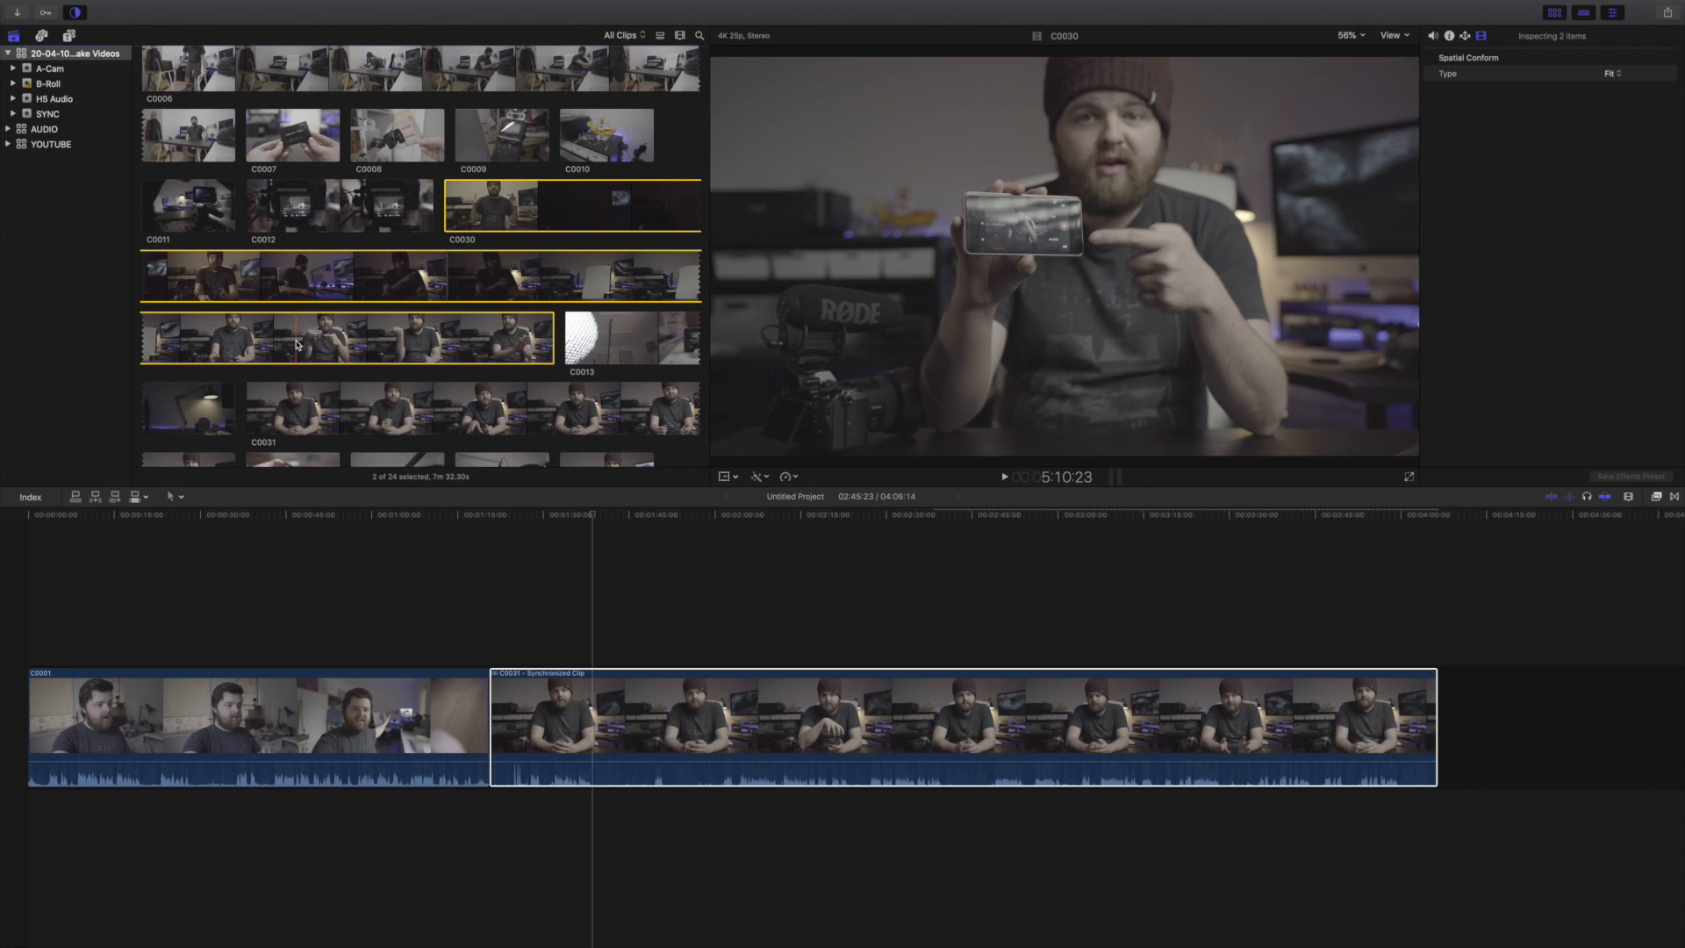
pyautogui.scroll(10, 296, 345)
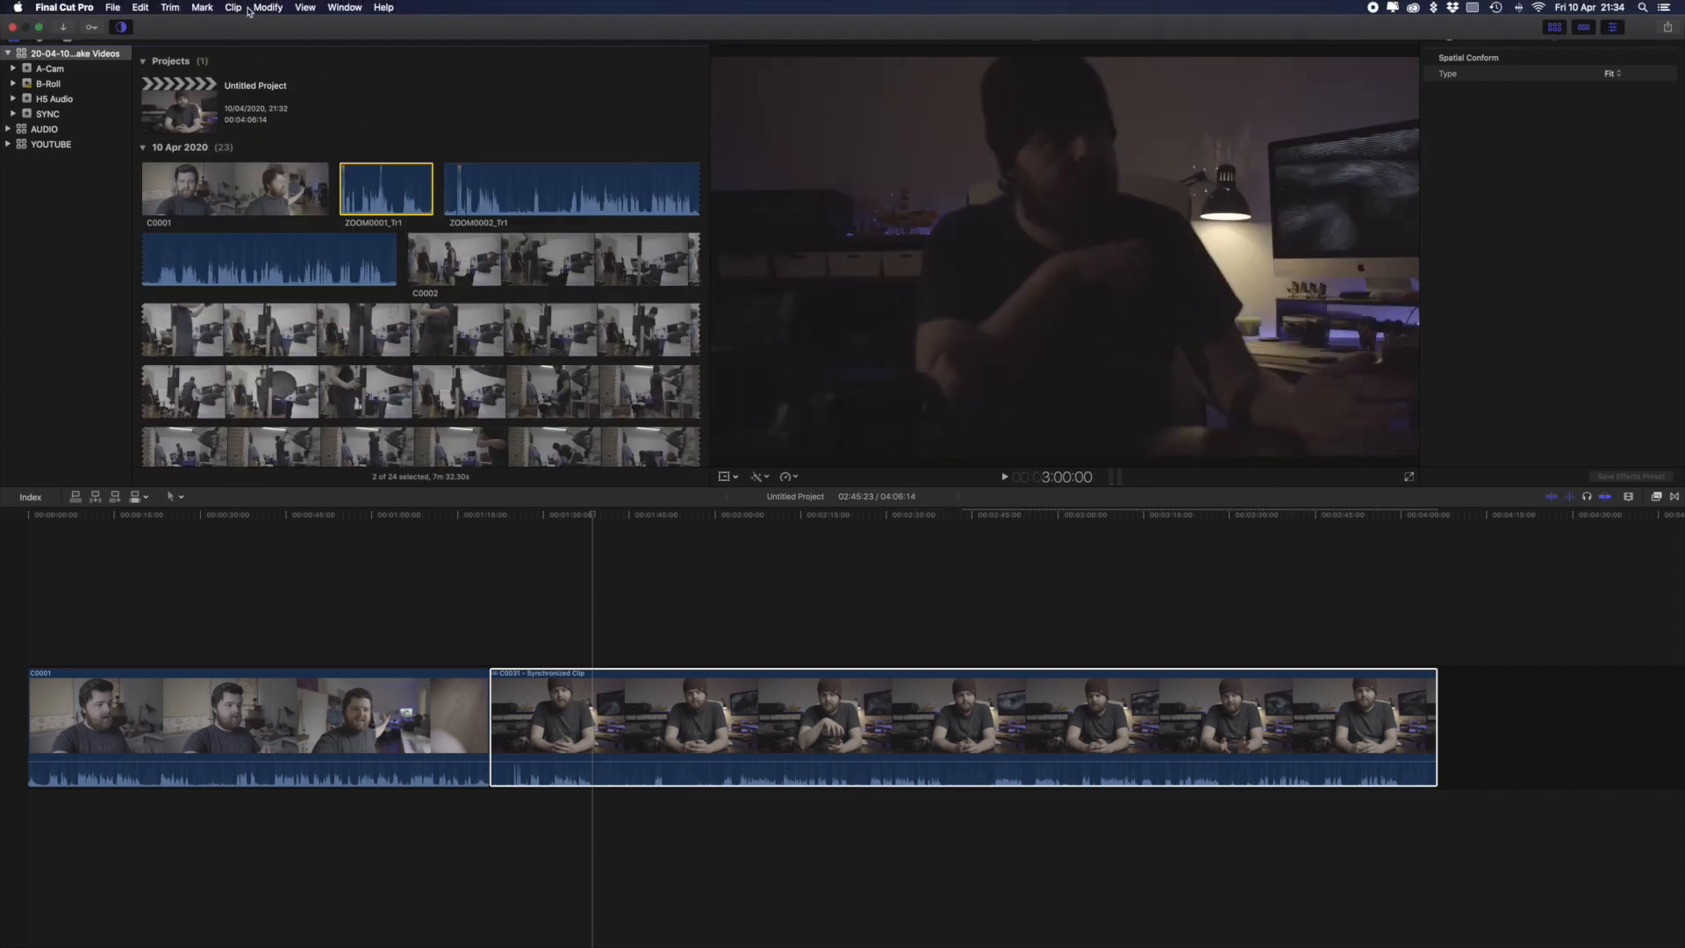
pyautogui.click(247, 9)
pyautogui.click(265, 38)
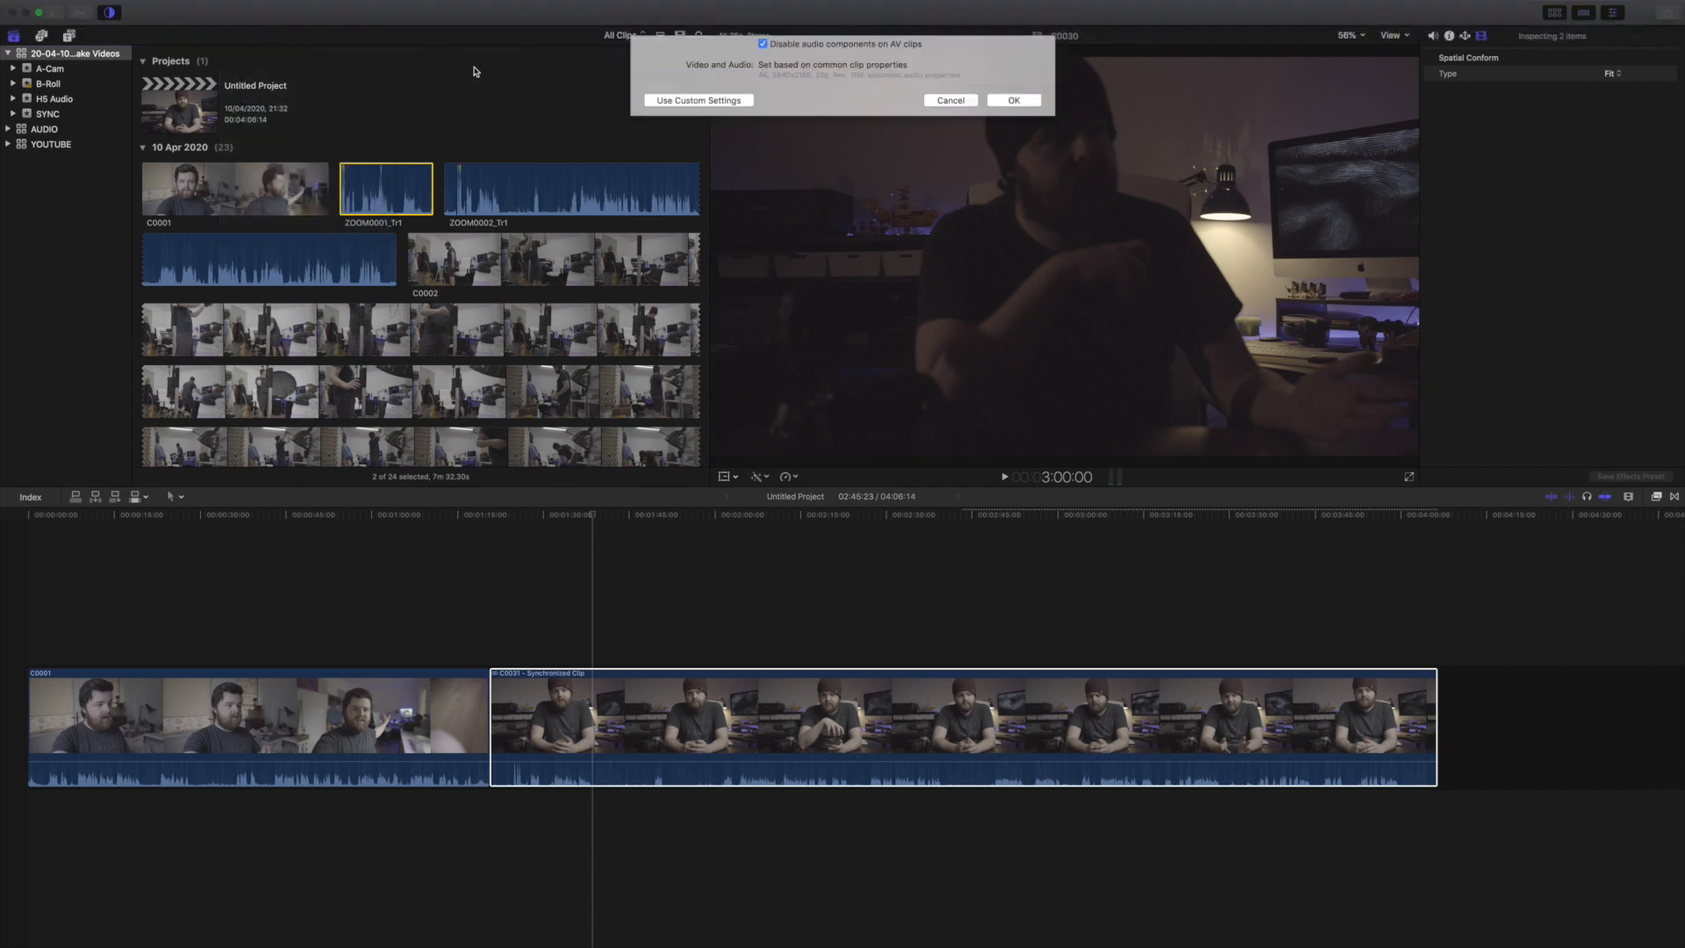
pyautogui.click(796, 59)
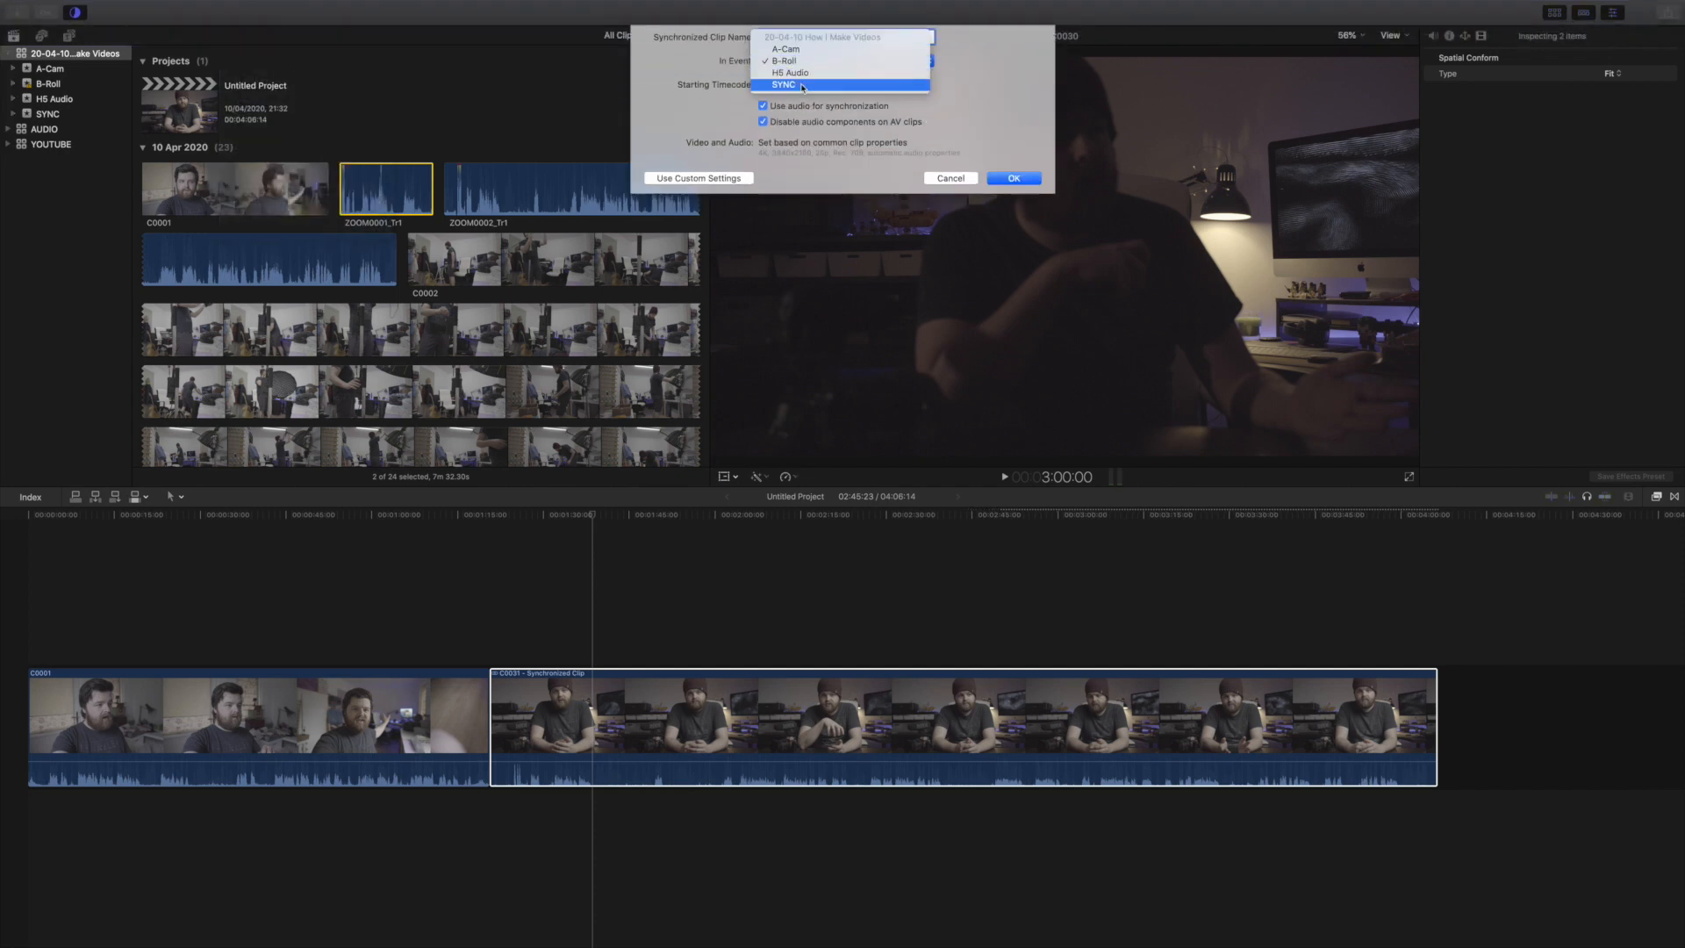
pyautogui.click(794, 90)
pyautogui.click(1029, 184)
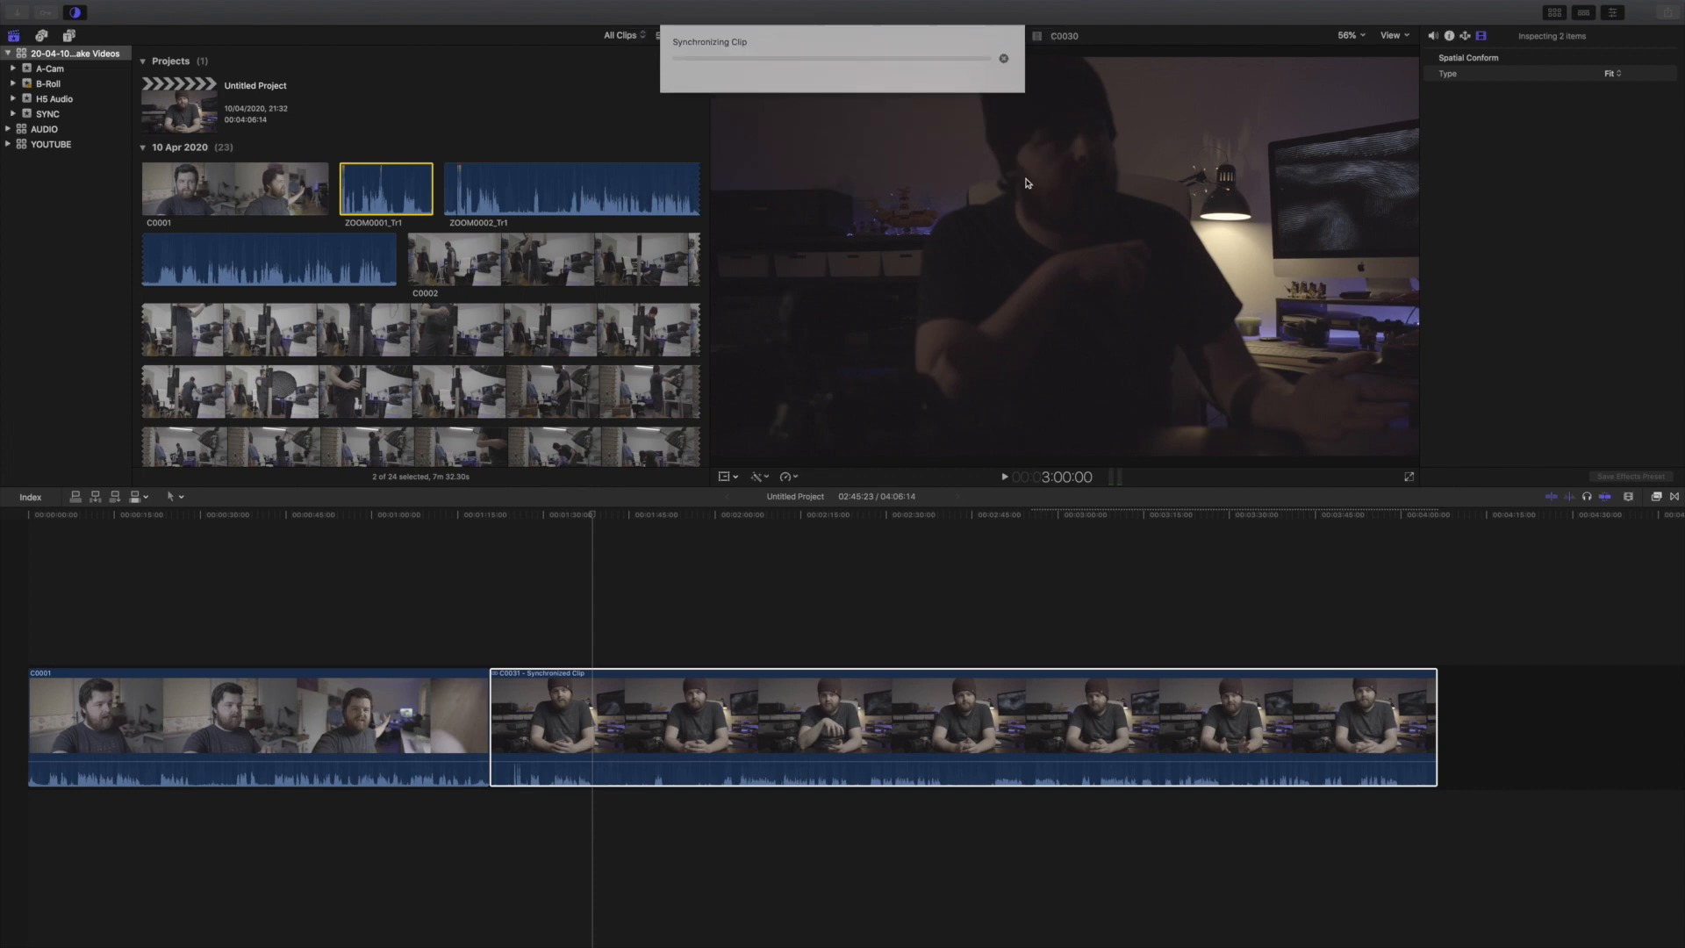
# - Place the C0030 synchronized clip at the end of the timeline and play back sections before its external audio begins
pyautogui.moveTo(263, 291); pyautogui.dragTo(1544, 702)
pyautogui.hscroll(10, 1010, 755)
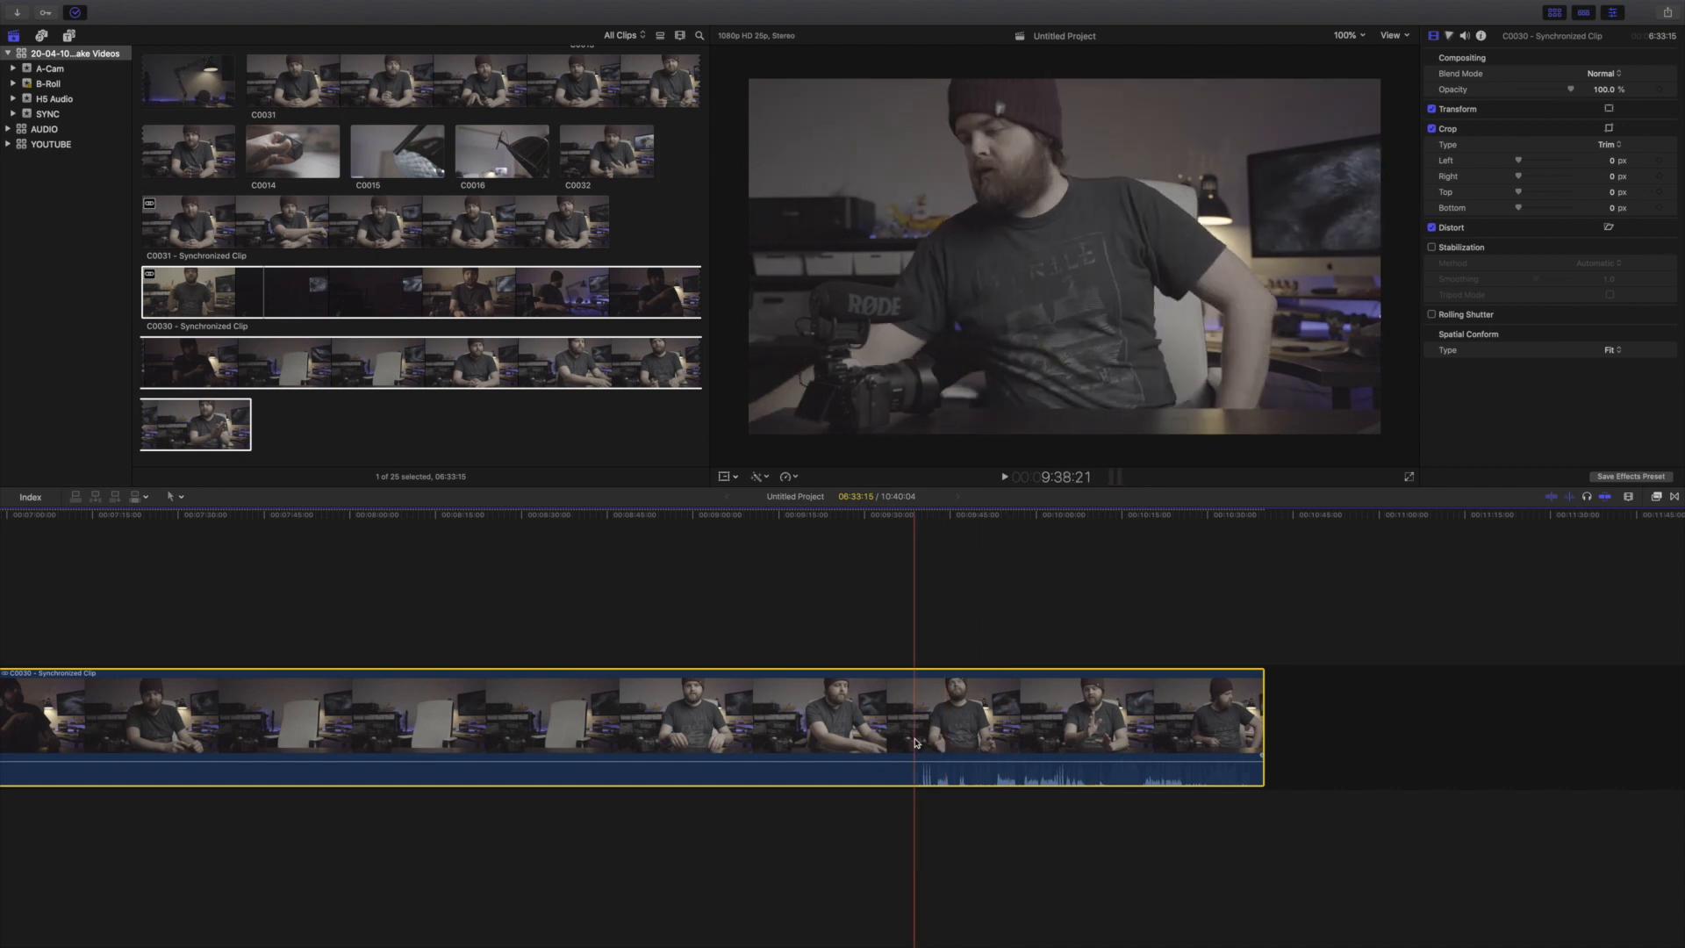
pyautogui.press('space')
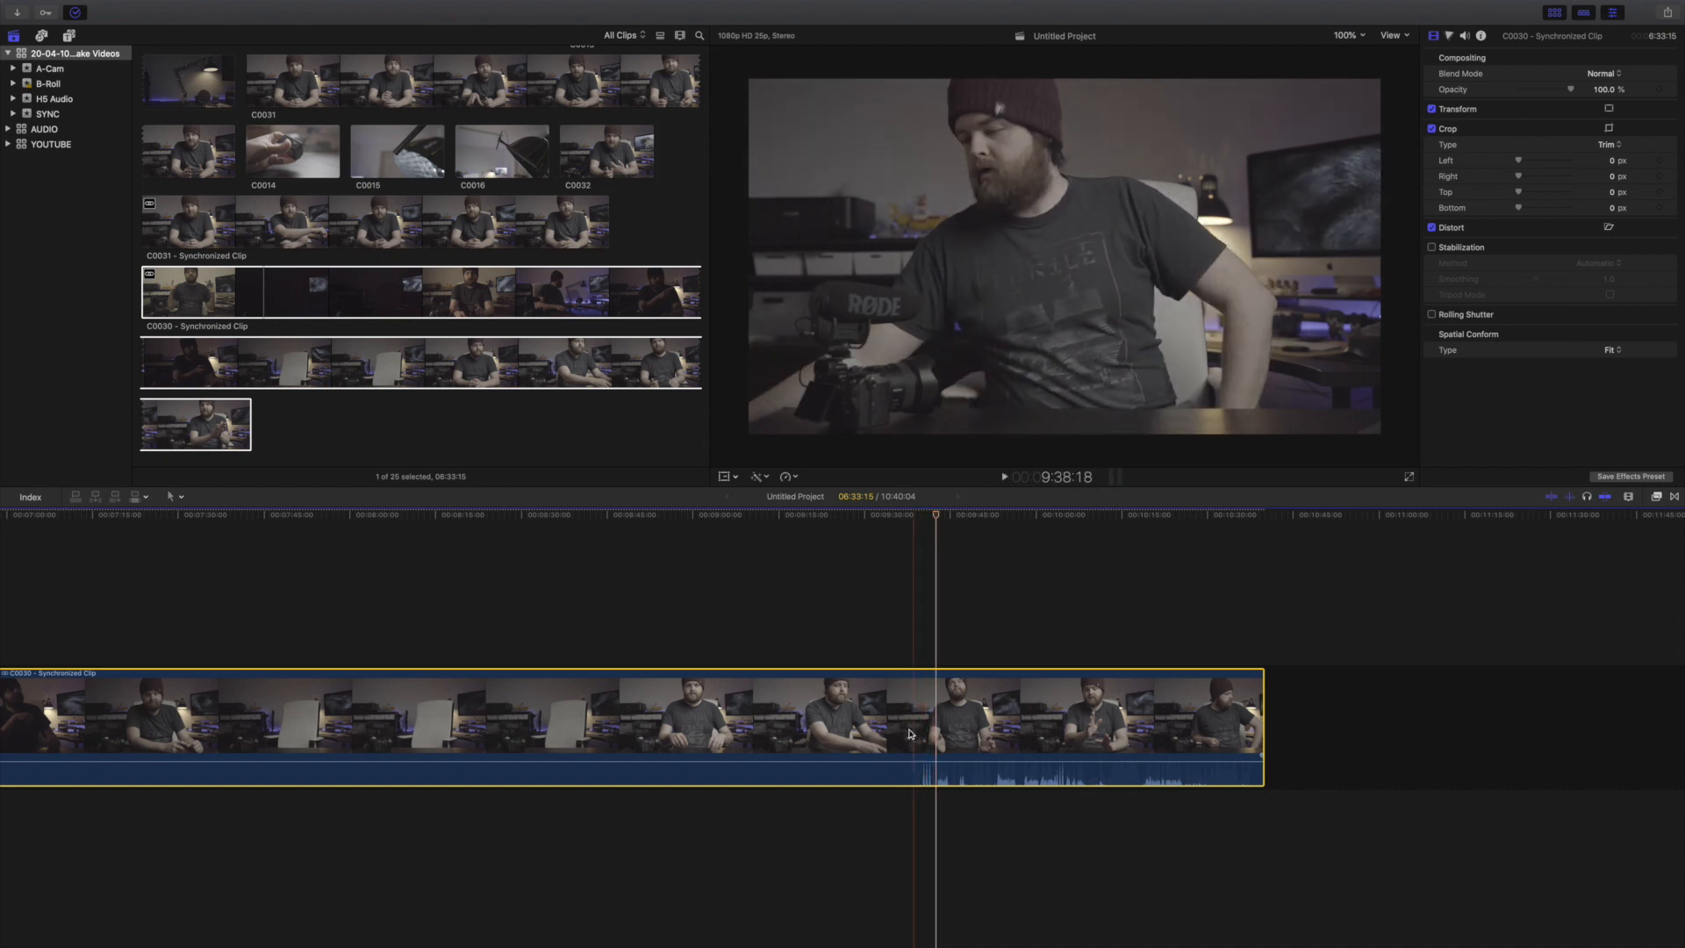
pyautogui.click(658, 711)
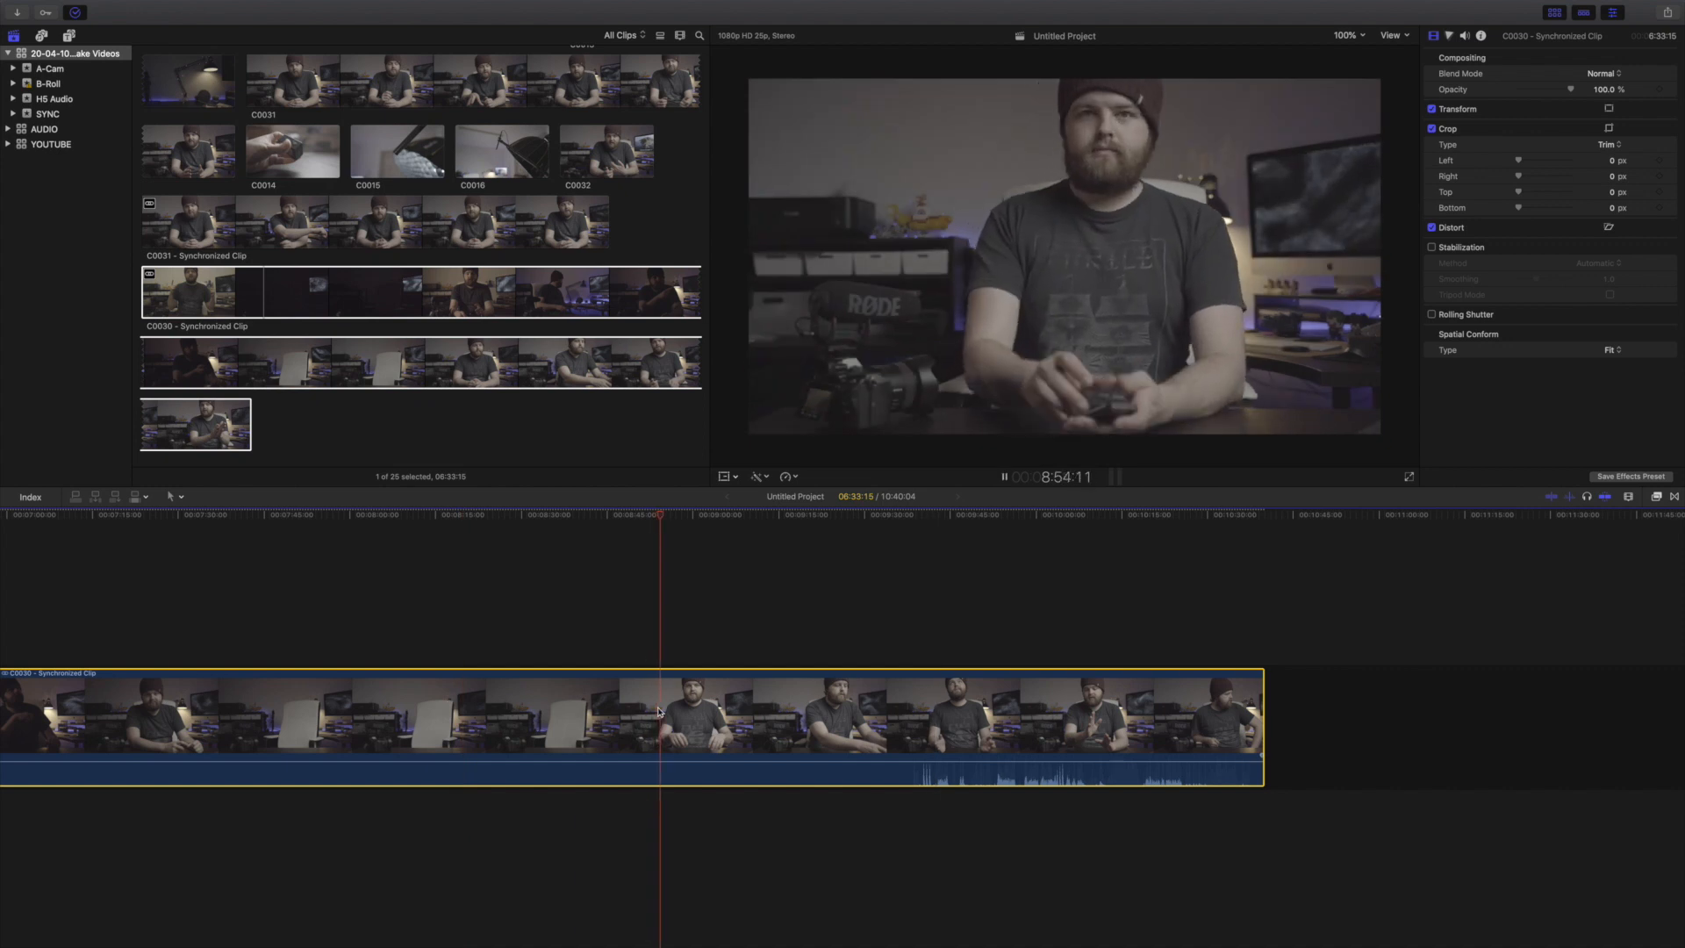
pyautogui.click(233, 627)
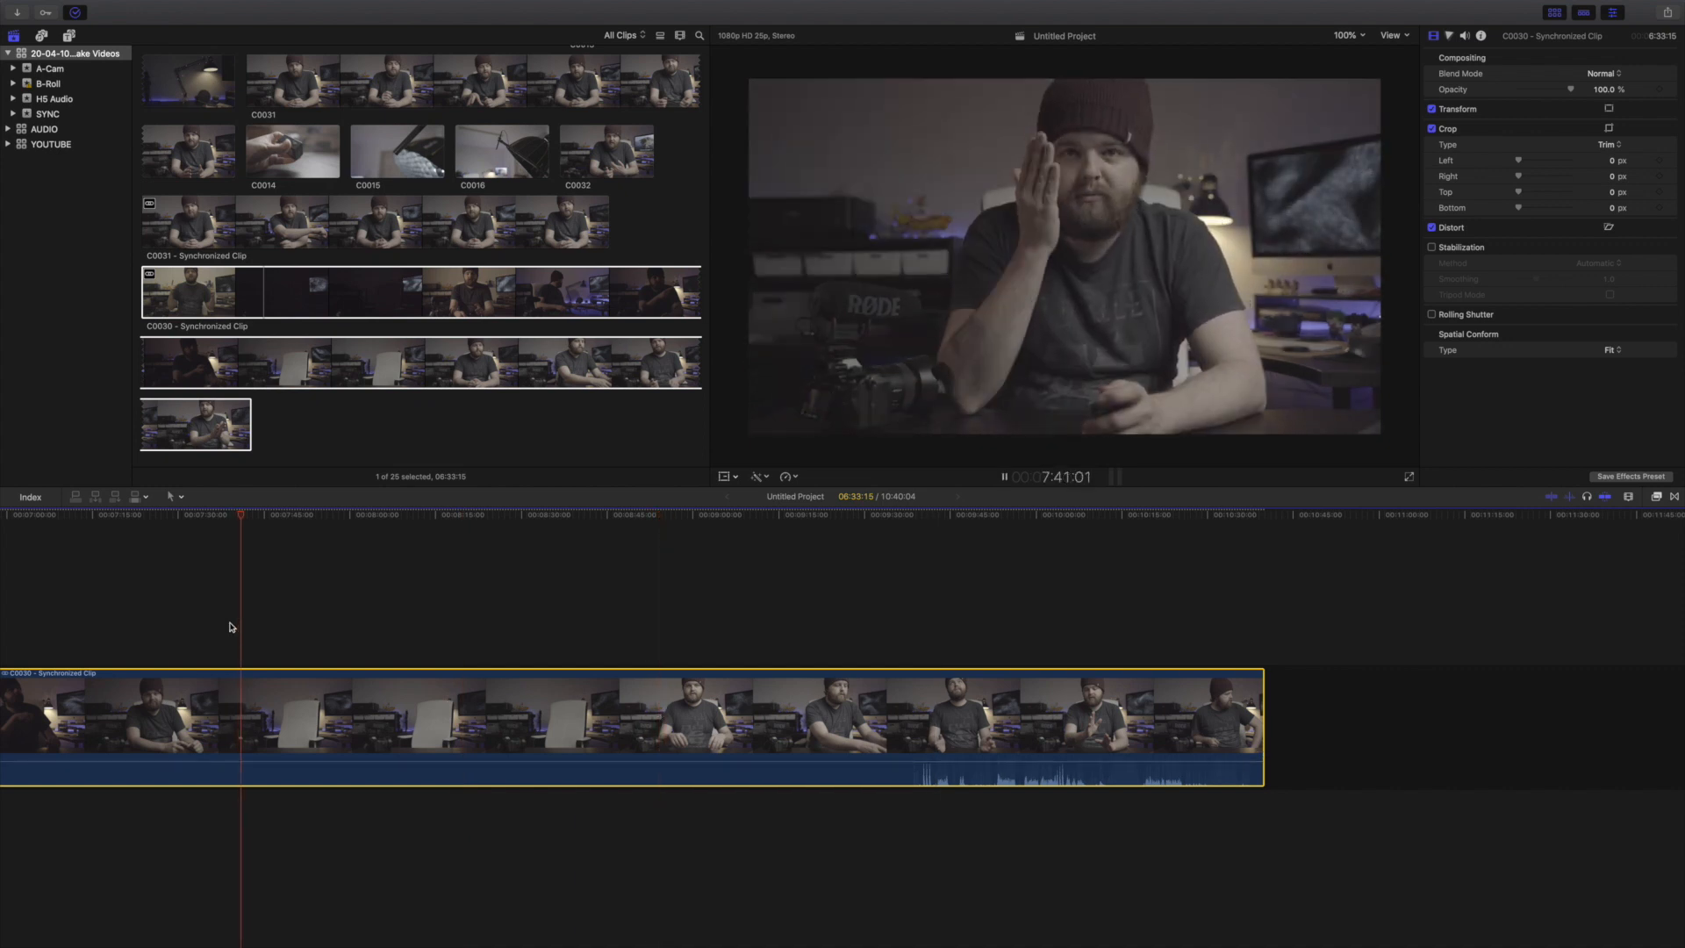
pyautogui.press('space')
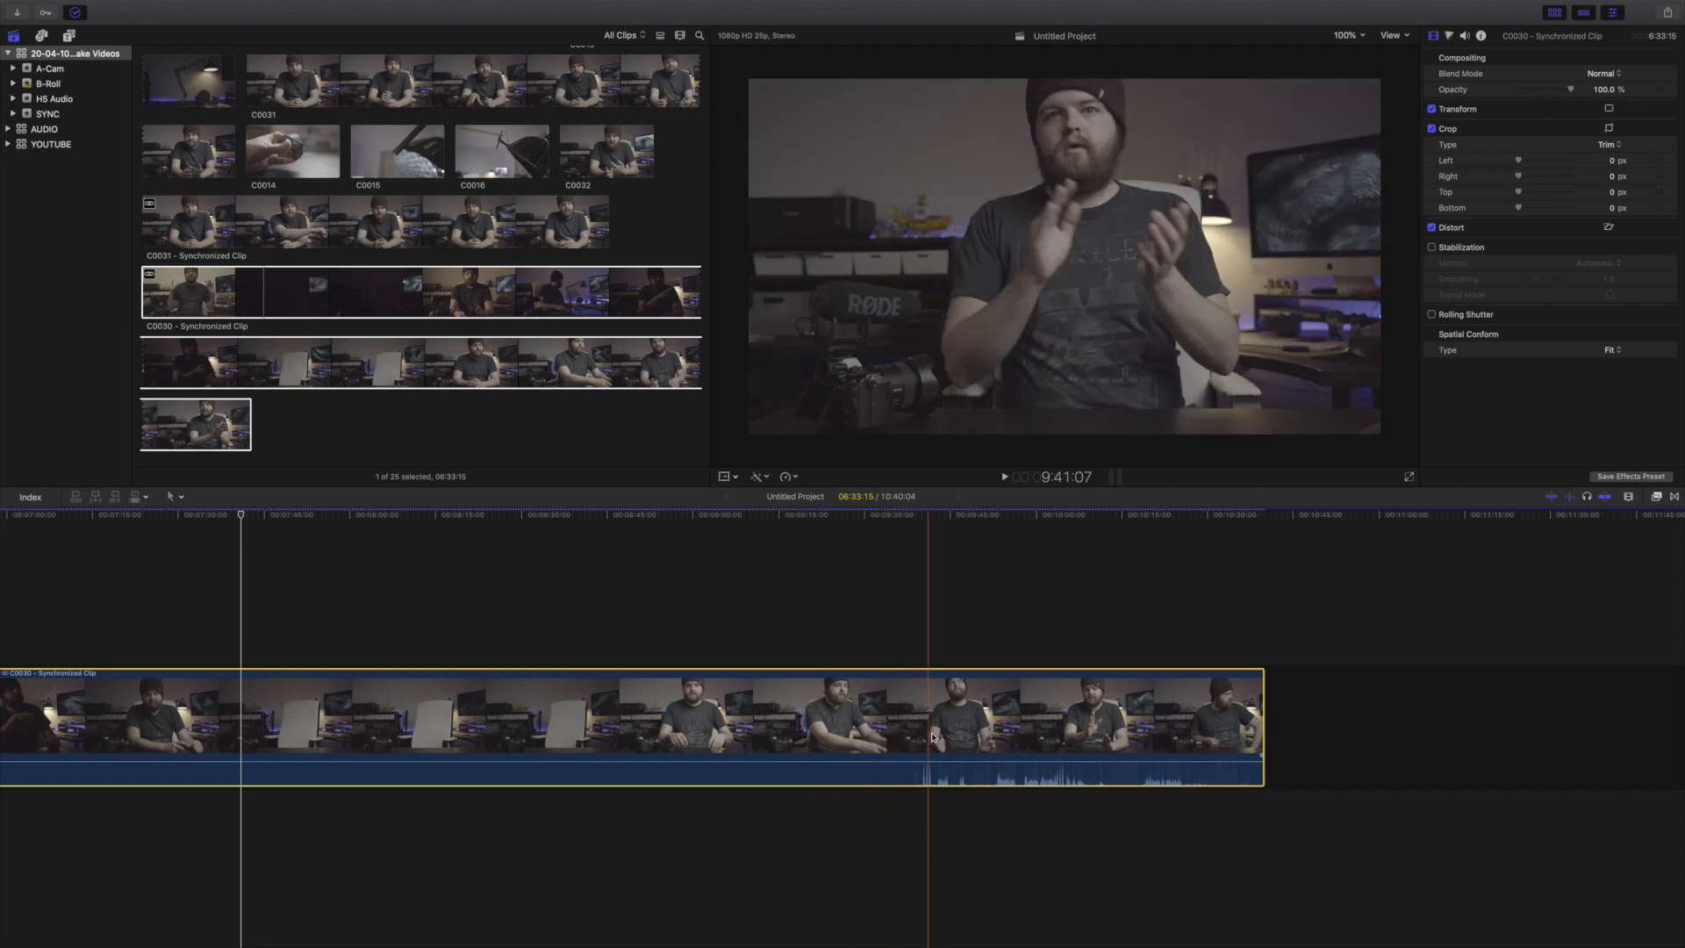
# - Split the C0030 synchronized clip with the Blade tool about 5:32 into it, just before the external audio starts
pyautogui.press('b')
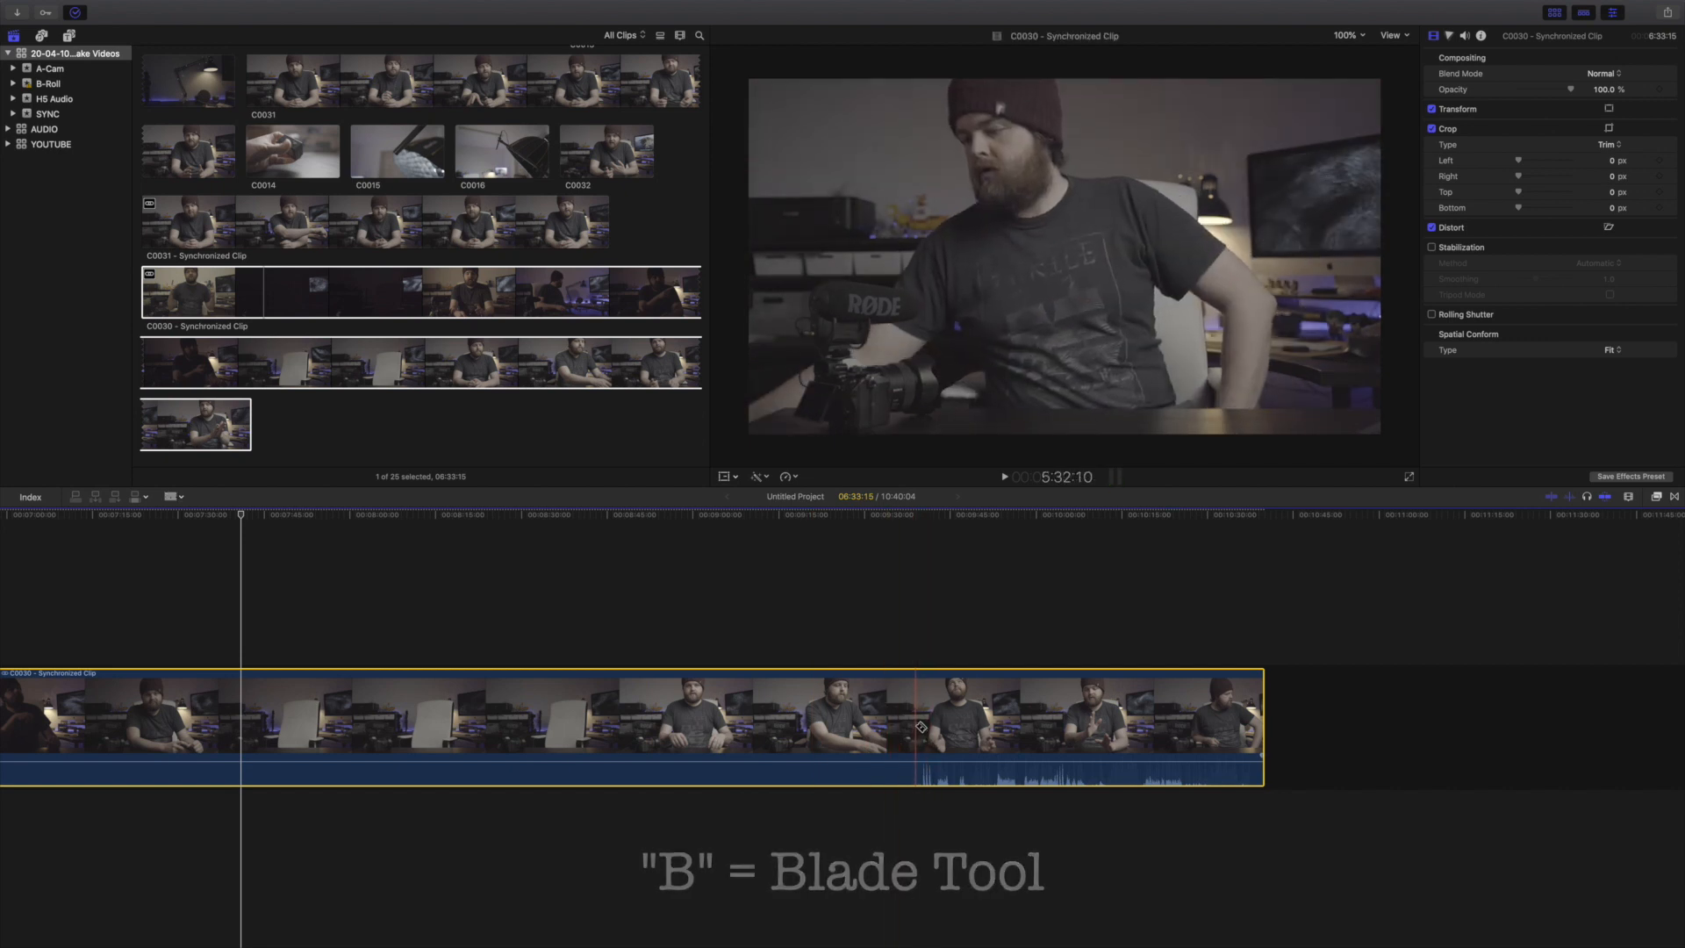
pyautogui.click(920, 729)
pyautogui.press('a')
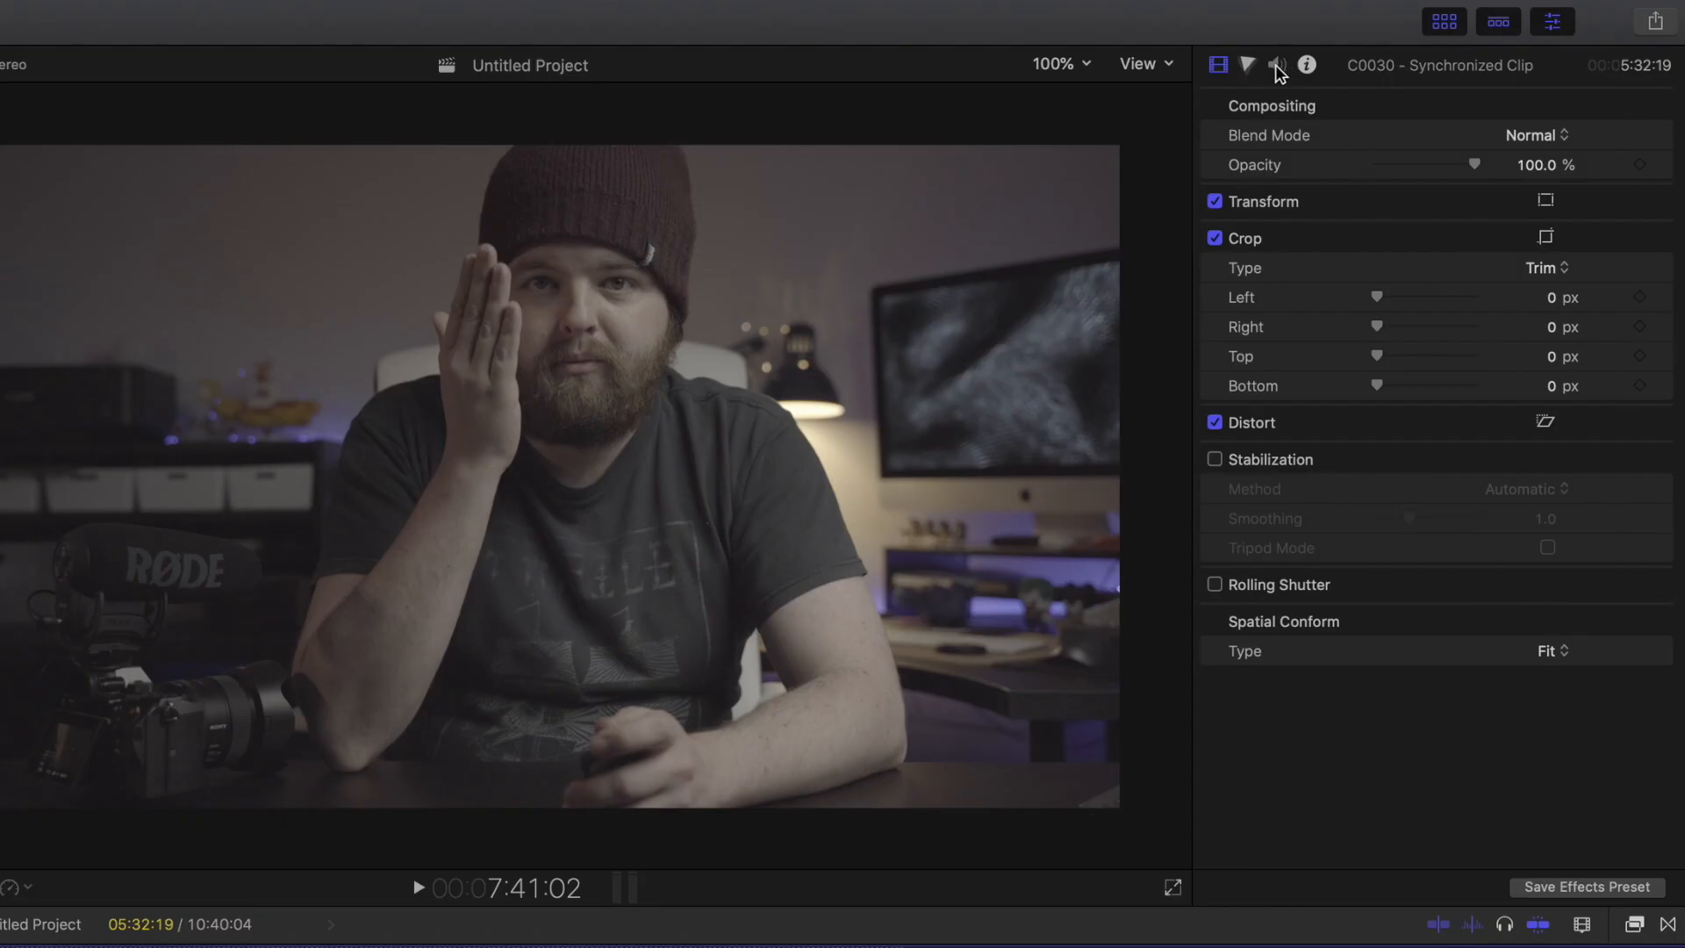
# - Enable the Storyline camera audio in the audio configuration of the first part of the C0030 synchronized clip
pyautogui.click(1278, 65)
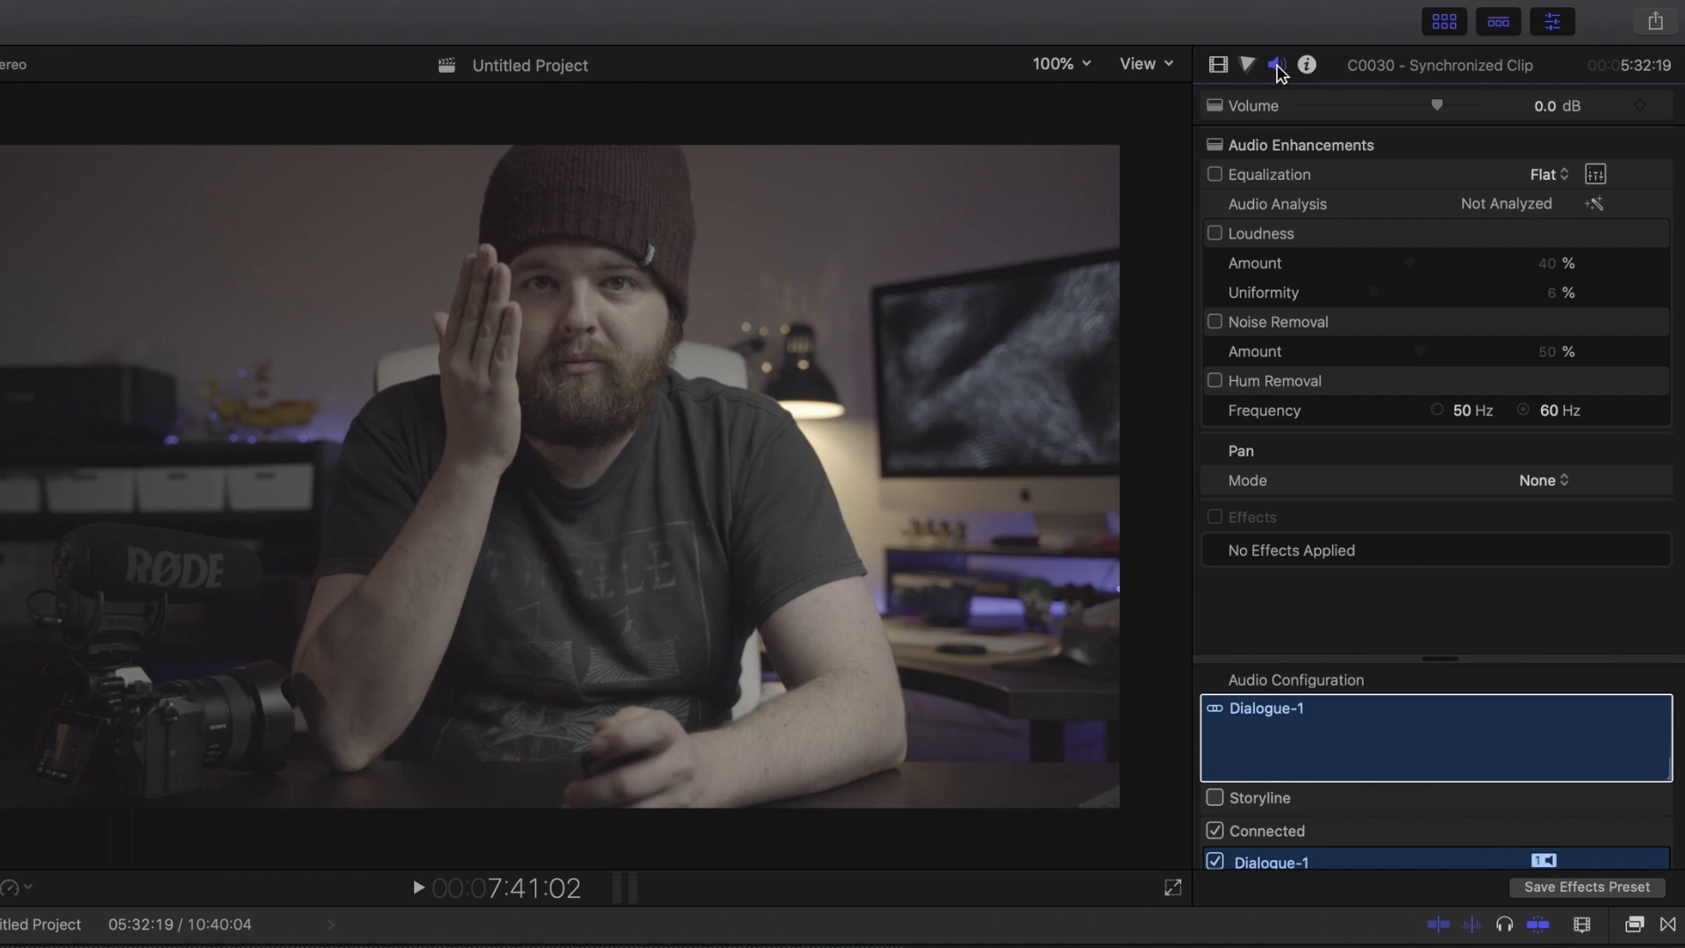
pyautogui.scroll(-2, 1331, 716)
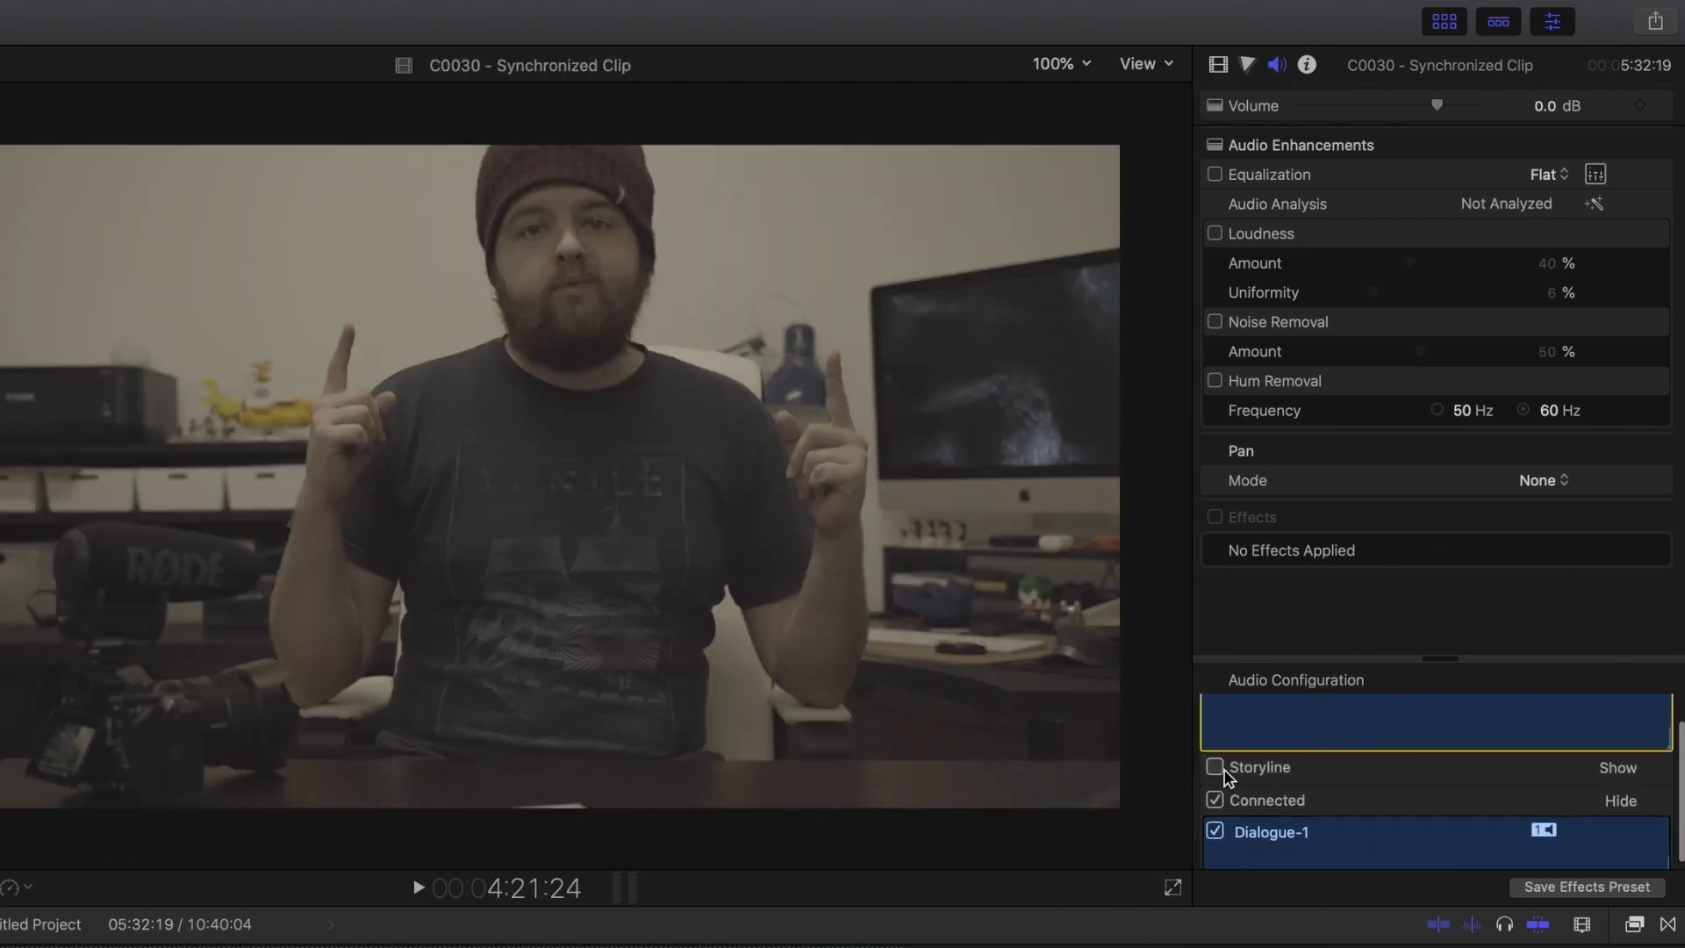
pyautogui.click(1215, 767)
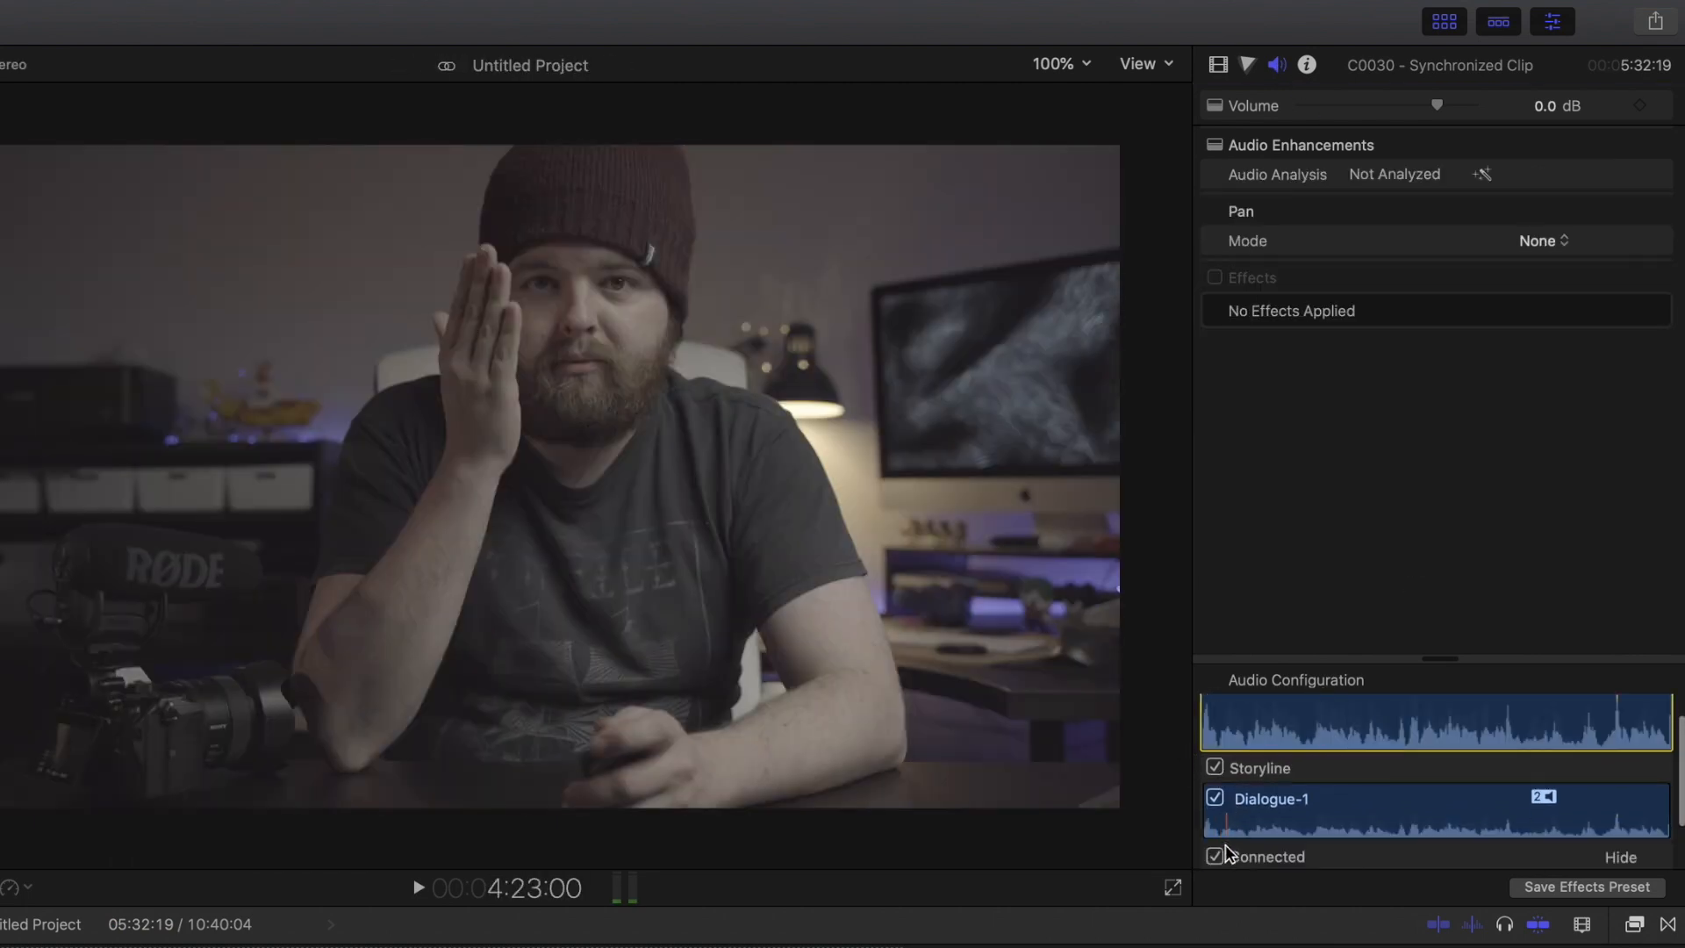
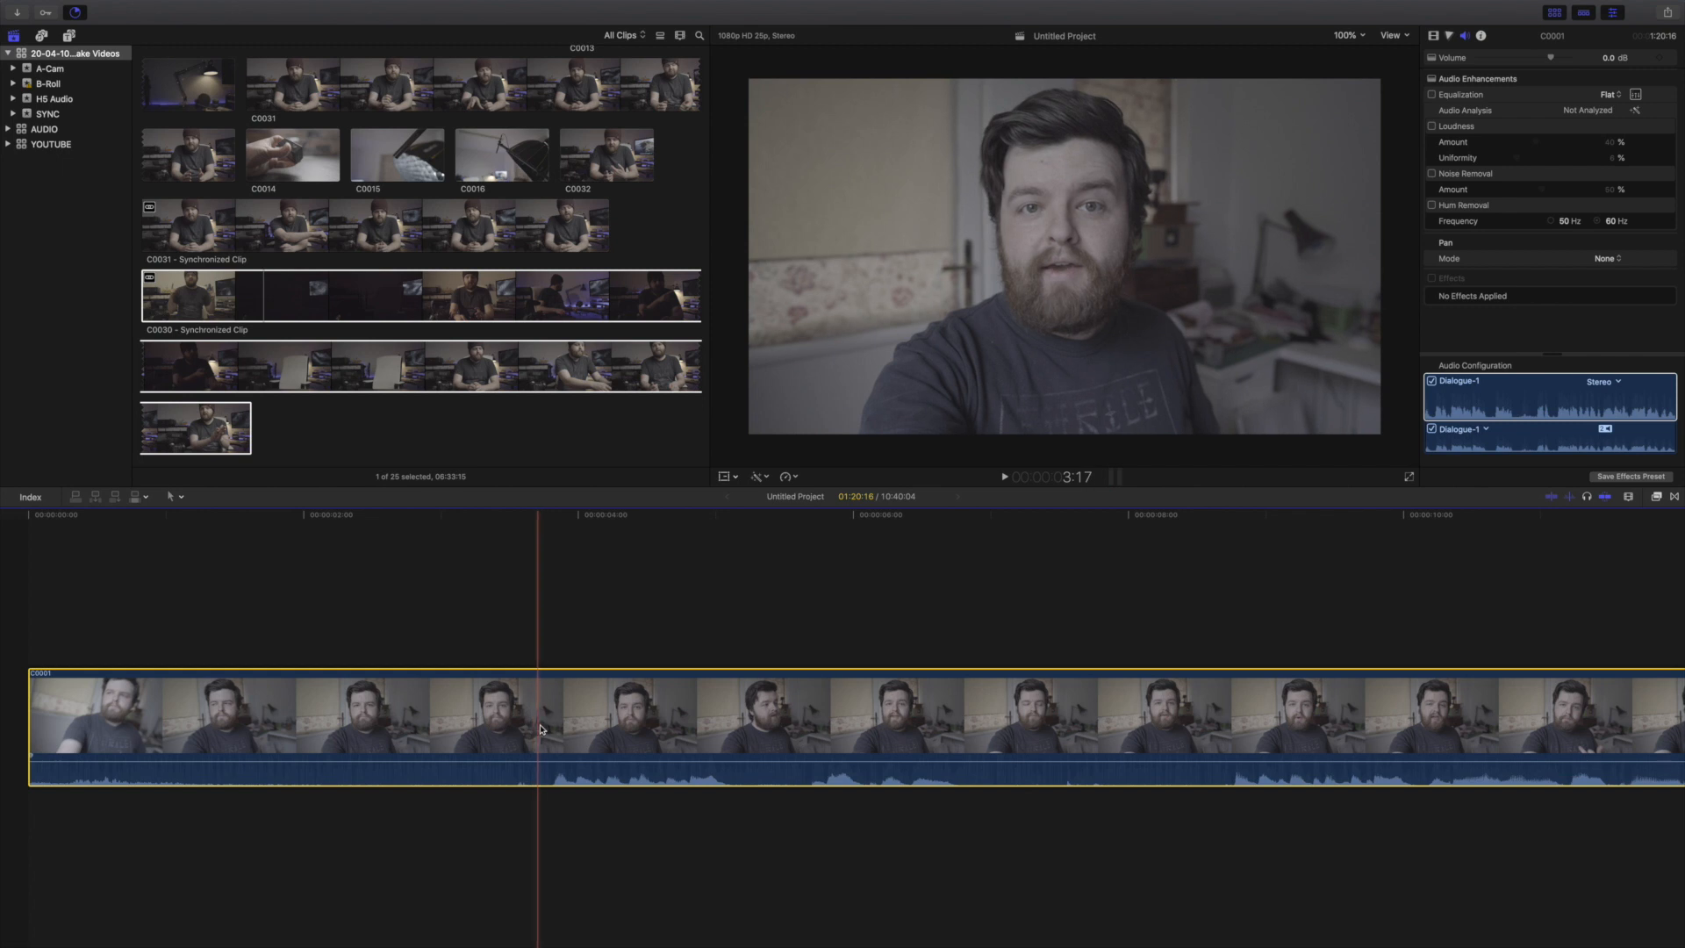
# - Trim the start of clip C0001 in the timeline to the 3:17 position, just before the speech begins
pyautogui.hotkey('alt', '[')
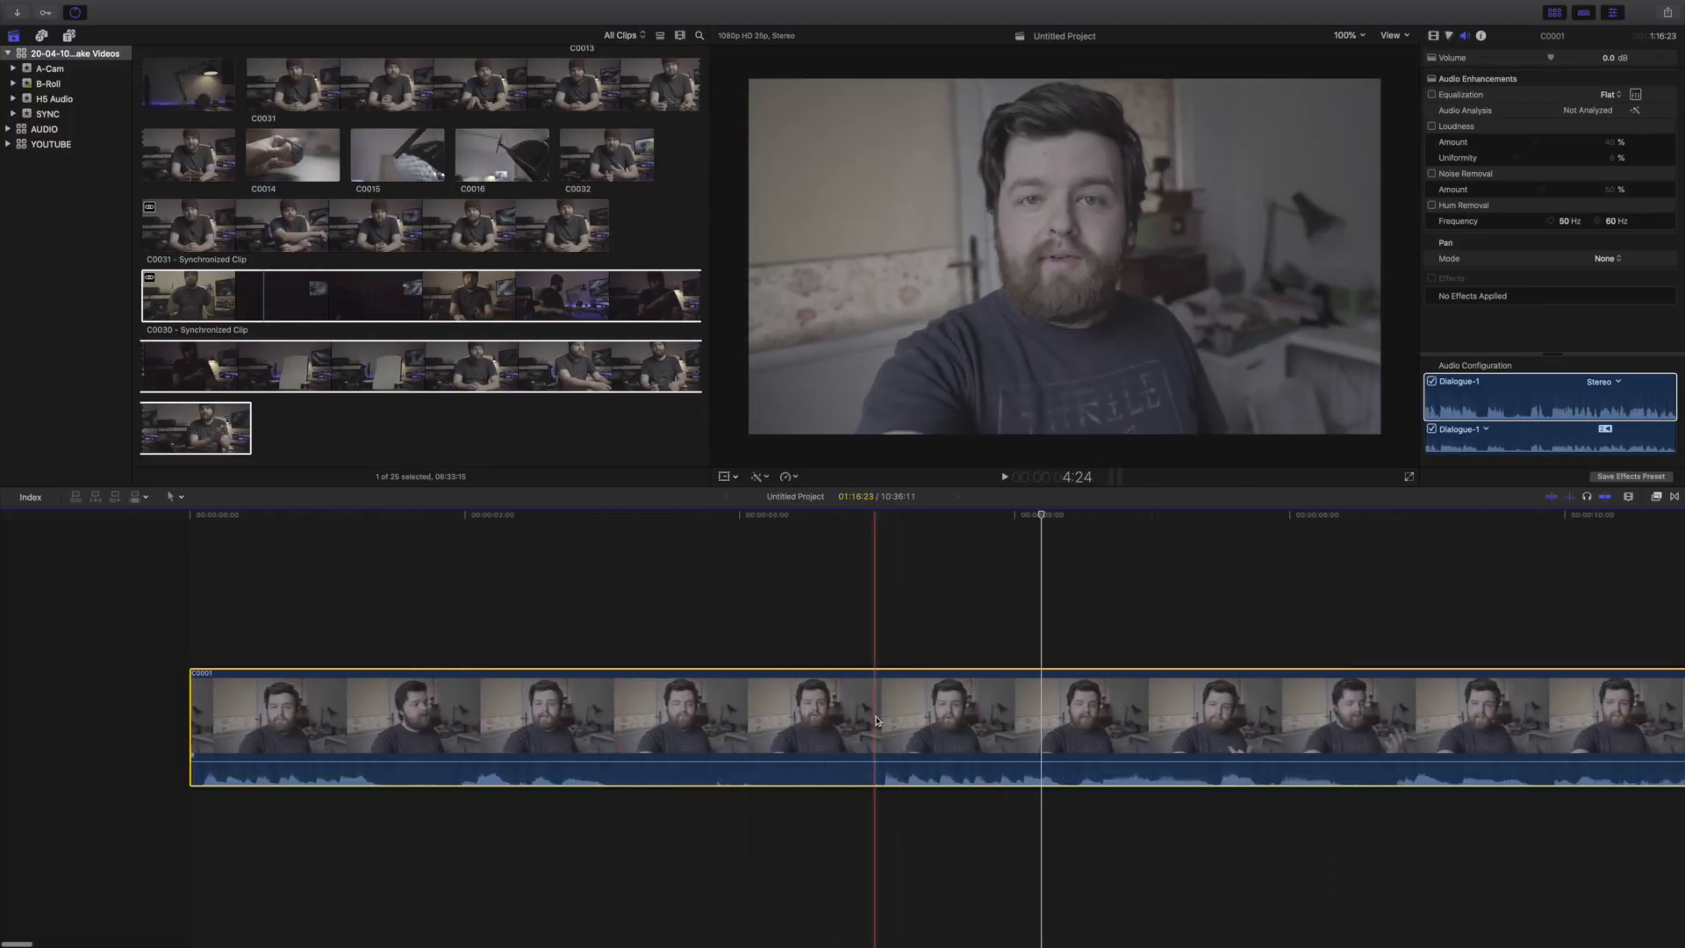
# - Trim away the first 4:24 of clip C0001 in the timeline and play back its new opening
pyautogui.hotkey('alt', '[')
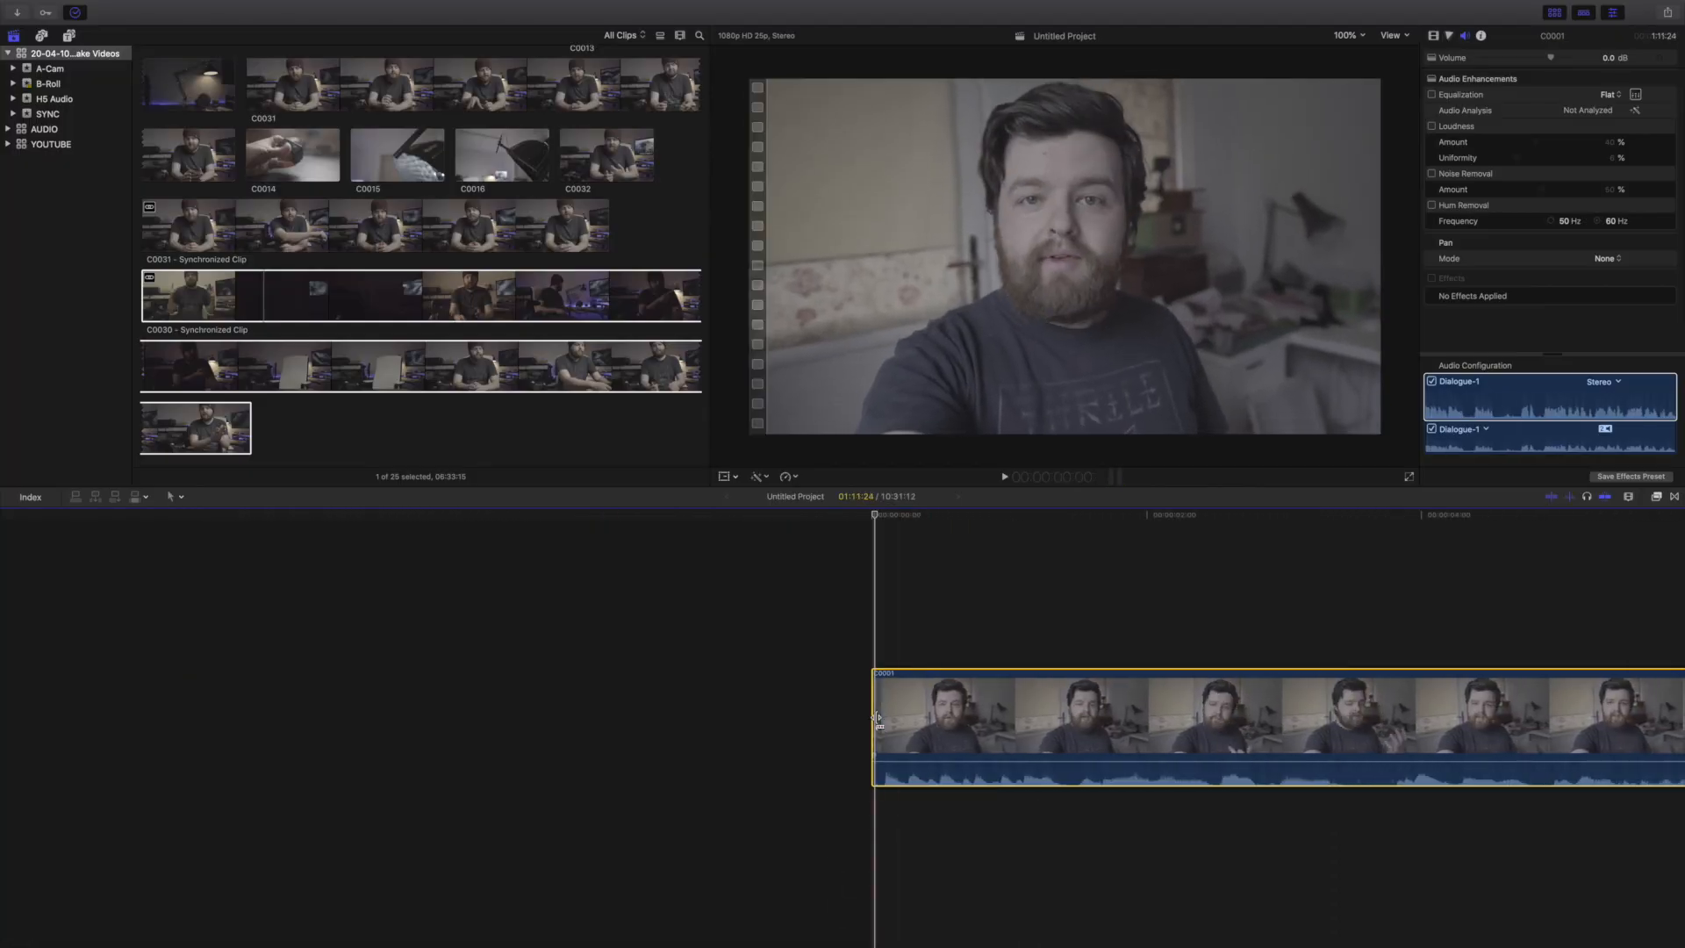
pyautogui.hscroll(-8, 877, 720)
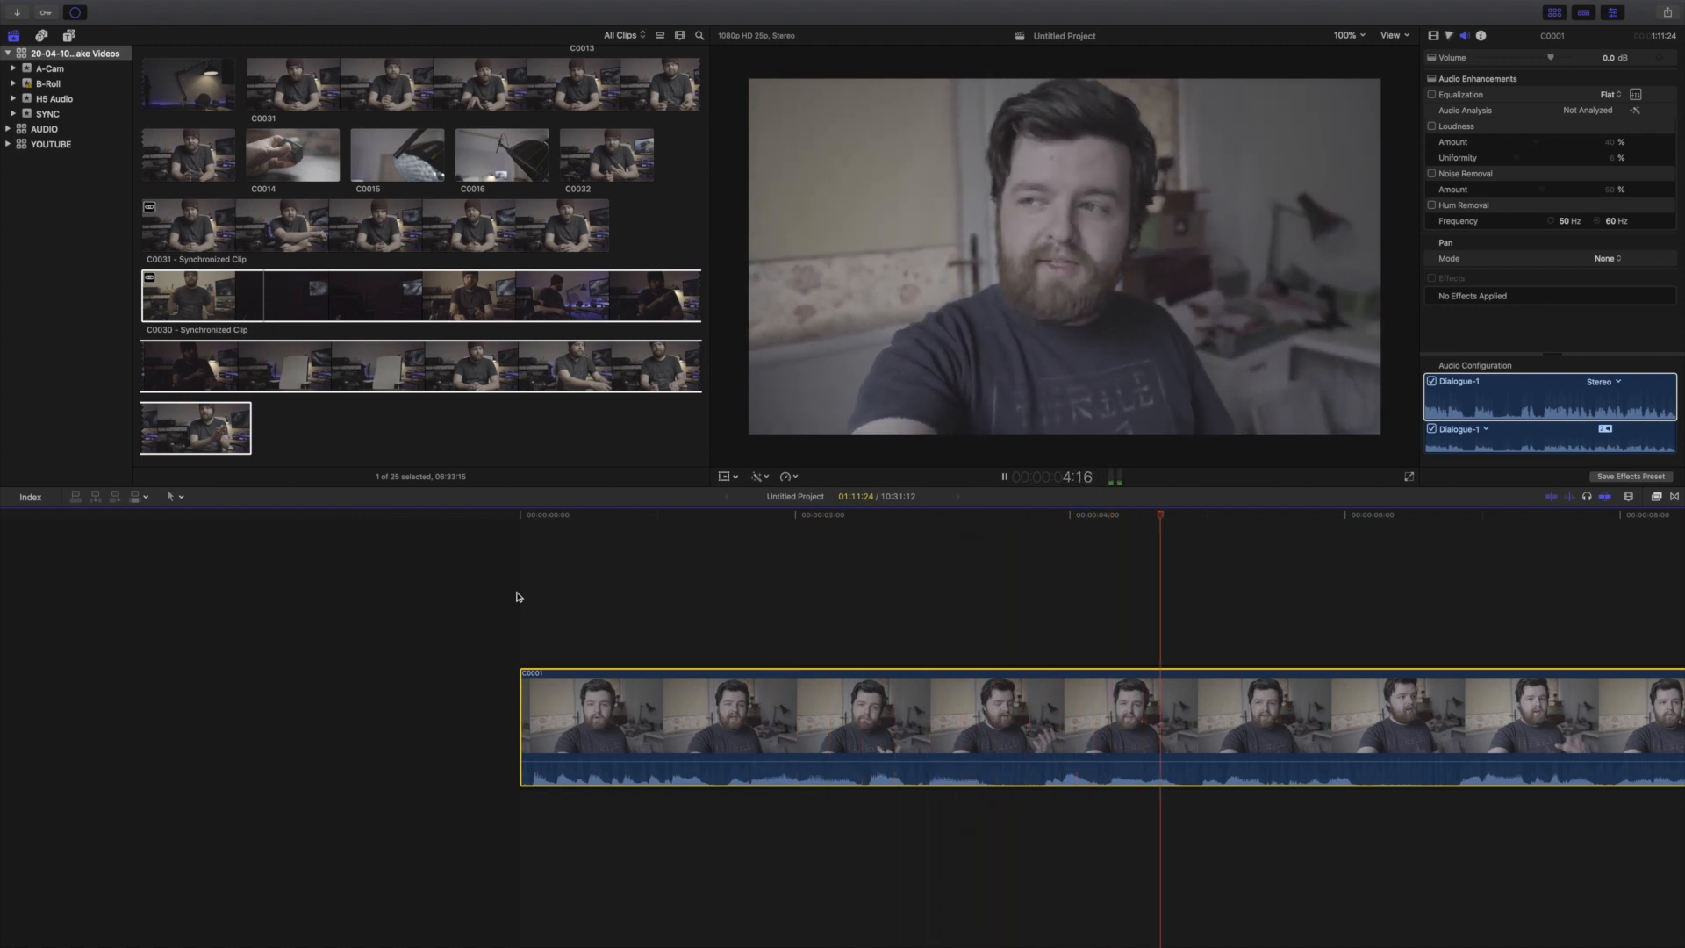
pyautogui.hscroll(12, 517, 596)
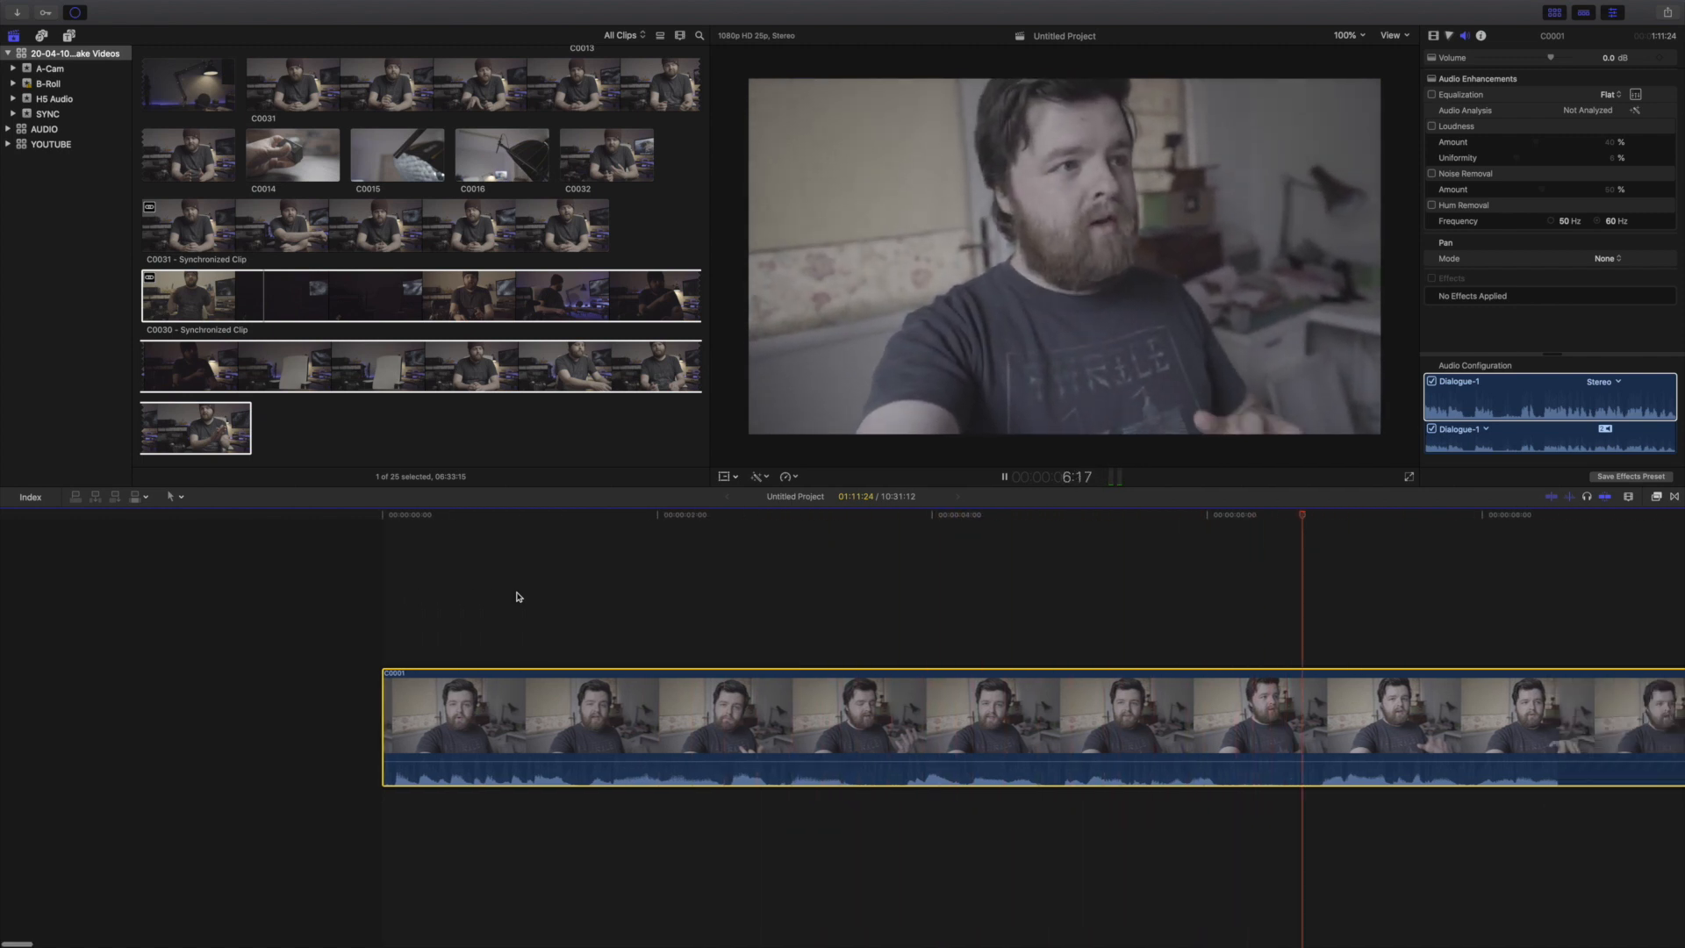
# - Split clip C0001 just before 0:11, where the speech stops, and cut out the silence before the next phrase
pyautogui.hscroll(15, 517, 597)
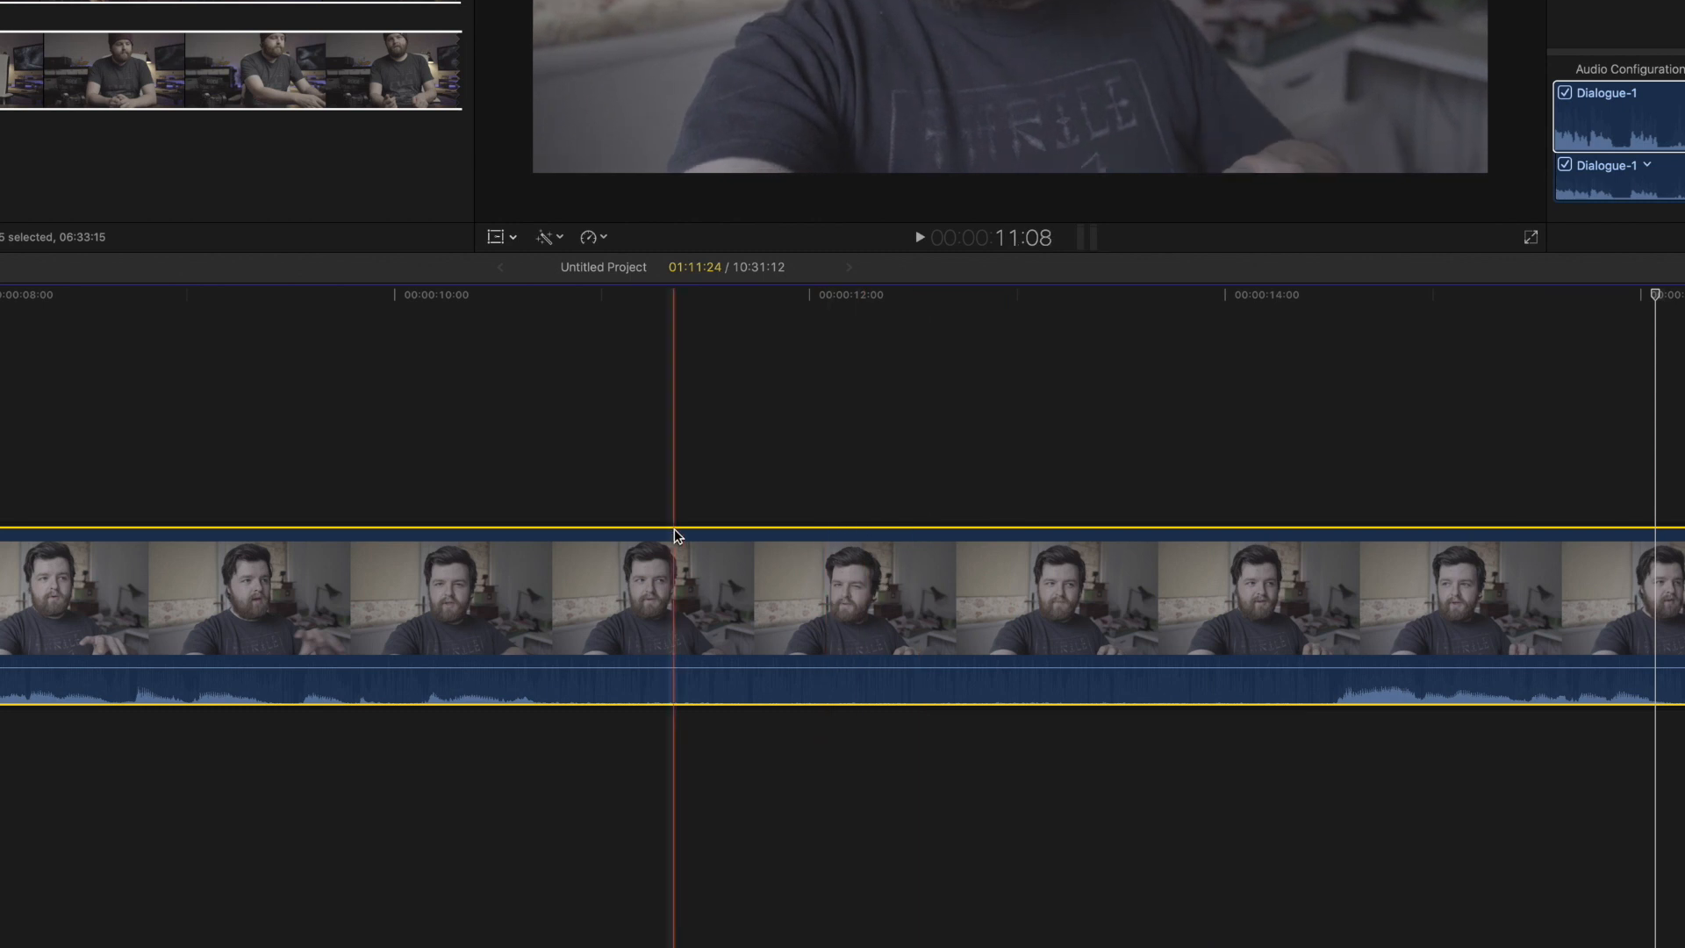
pyautogui.press('b')
pyautogui.click(565, 597)
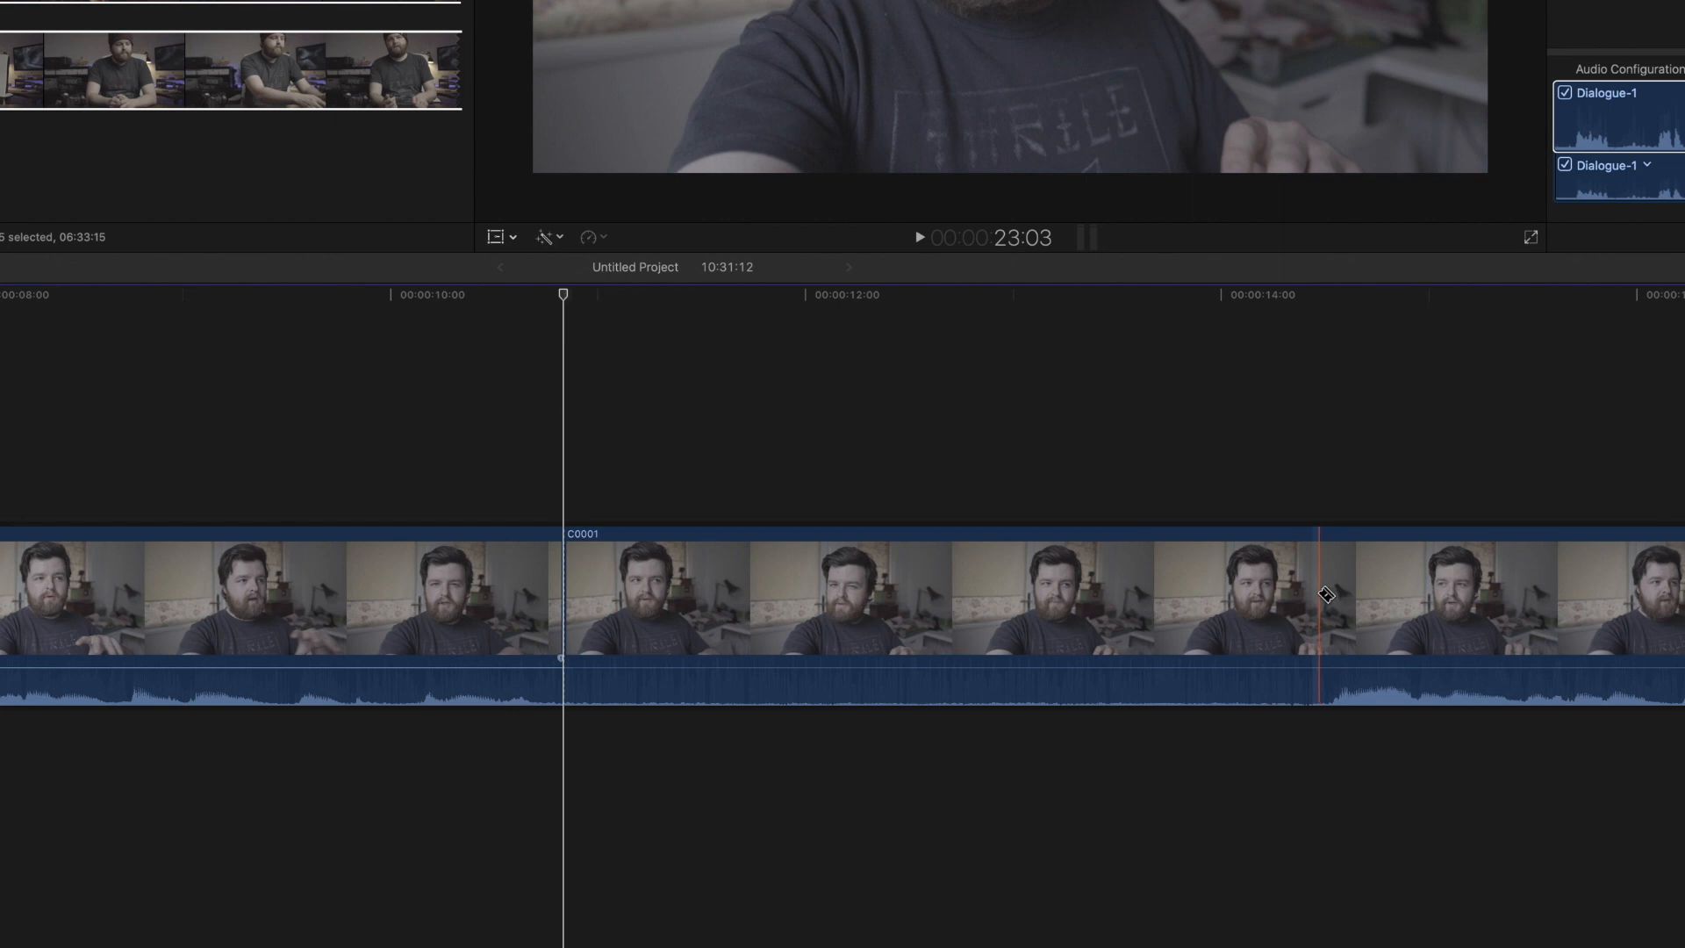
pyautogui.press('[')
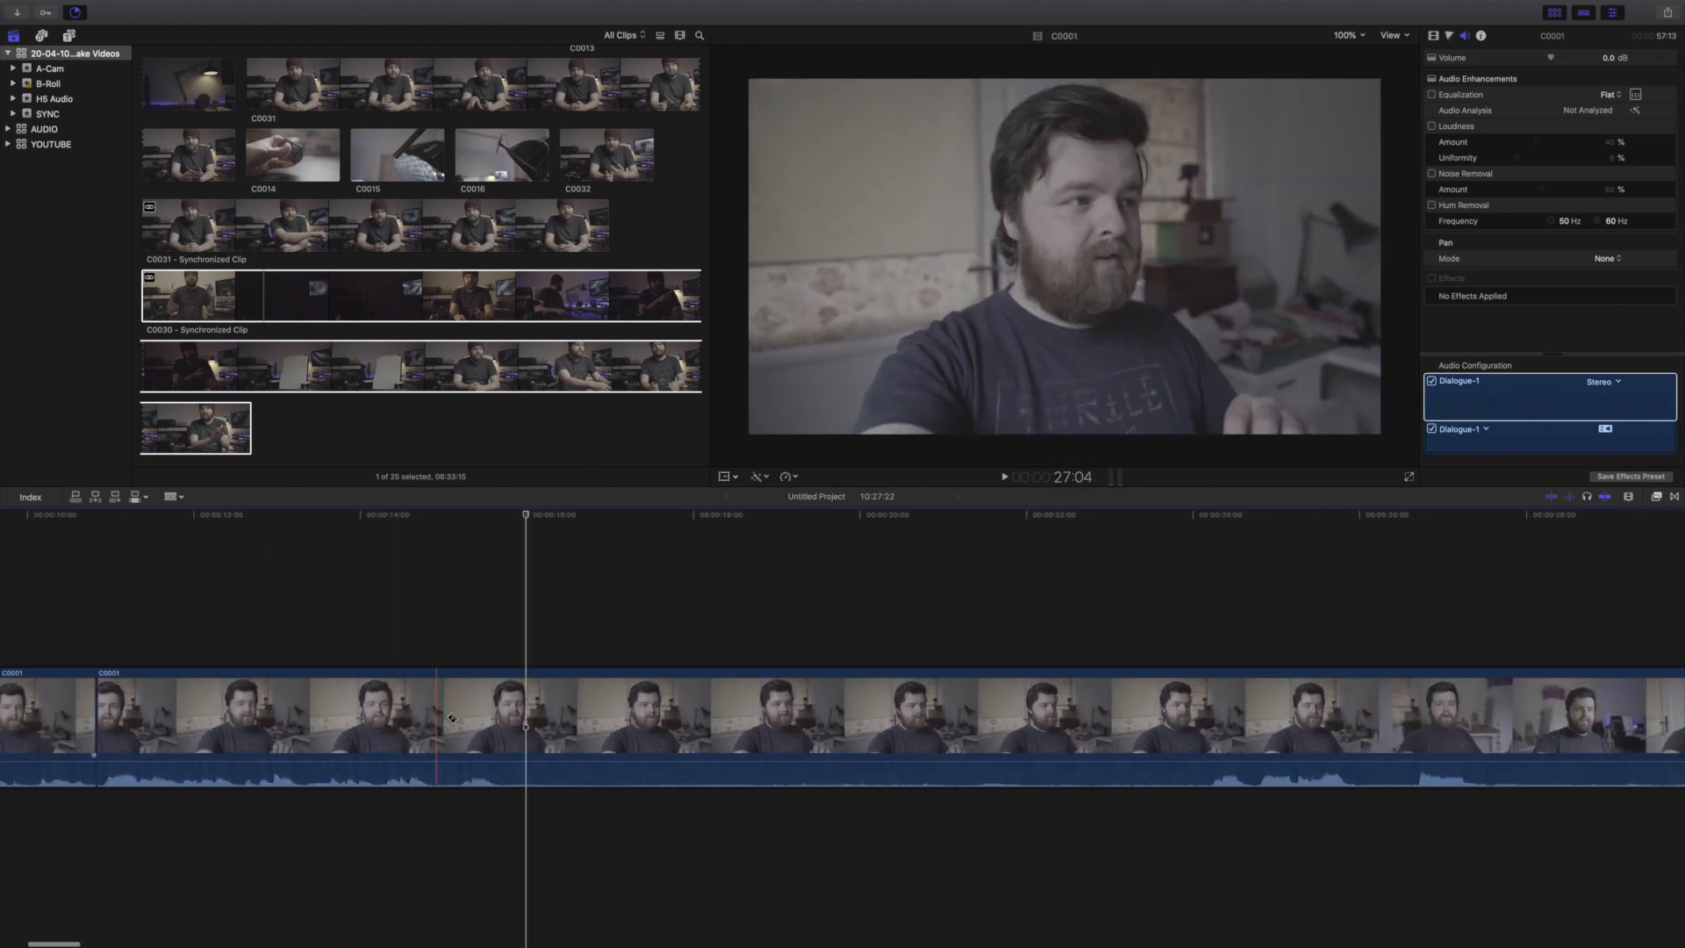
# - Play on through clip C0001 and delete the silent stretch after about 0:16
pyautogui.press('space')
pyautogui.hscroll(8, 1155, 638)
pyautogui.click(1068, 720)
pyautogui.press('Delete')
pyautogui.press('space')
pyautogui.hscroll(14, 946, 645)
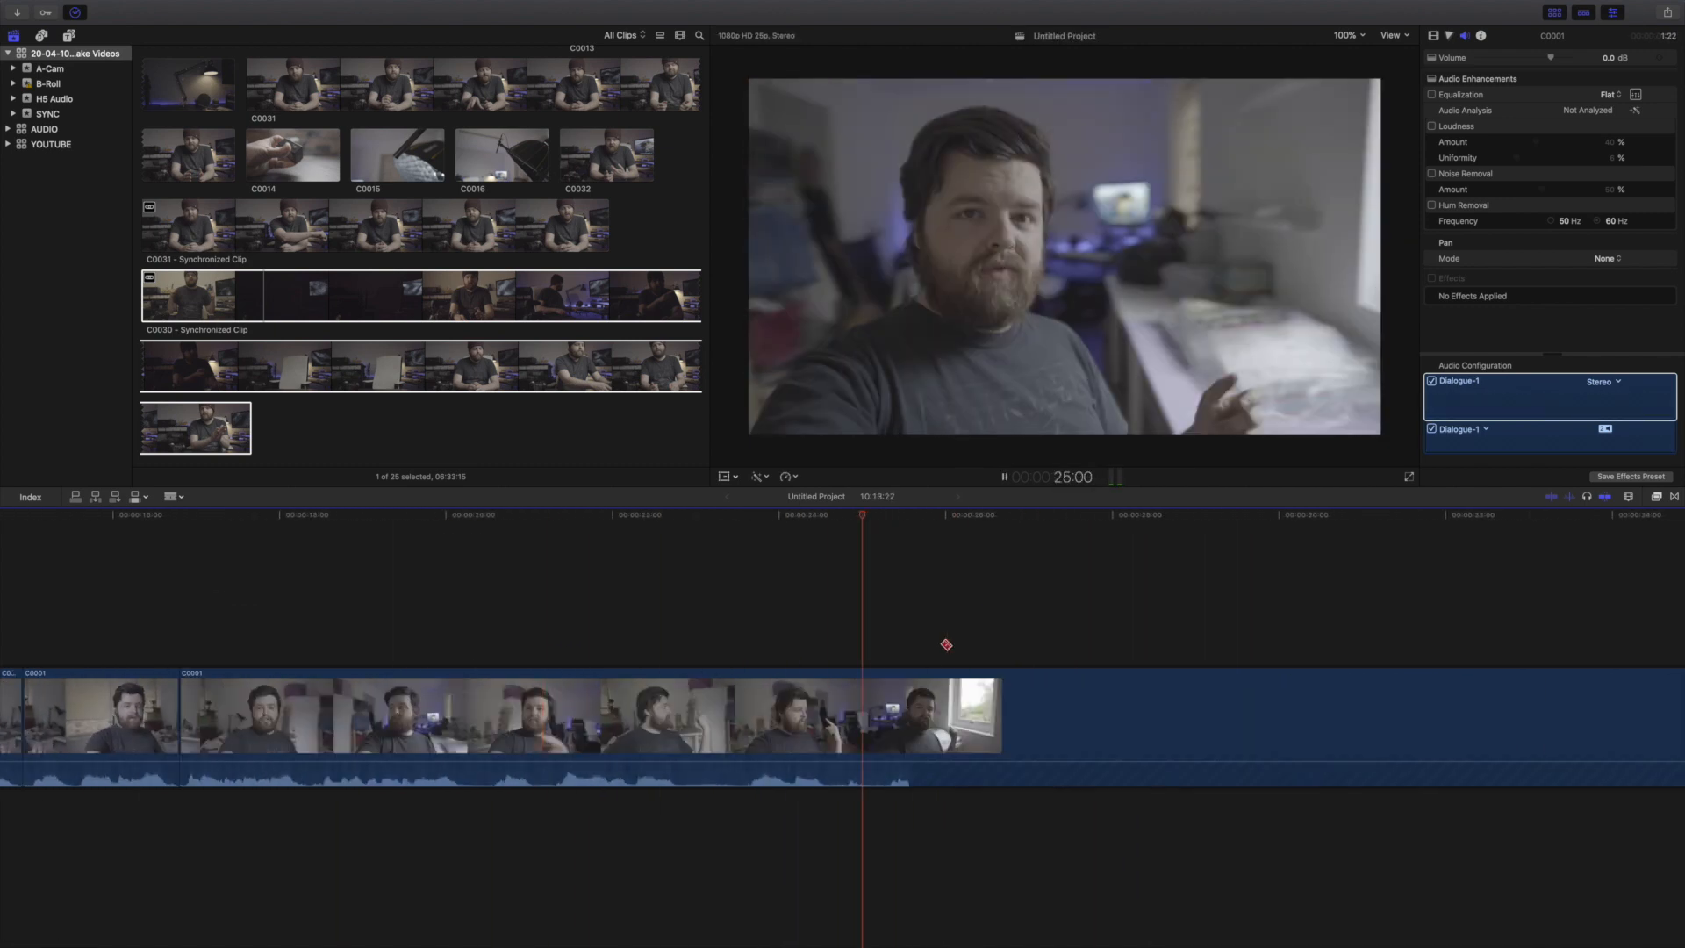
# - Delete the silent section of clip C0001 after about 0:25 and resume playback
pyautogui.press('space')
pyautogui.click(560, 720)
pyautogui.press('Delete')
pyautogui.press('space')
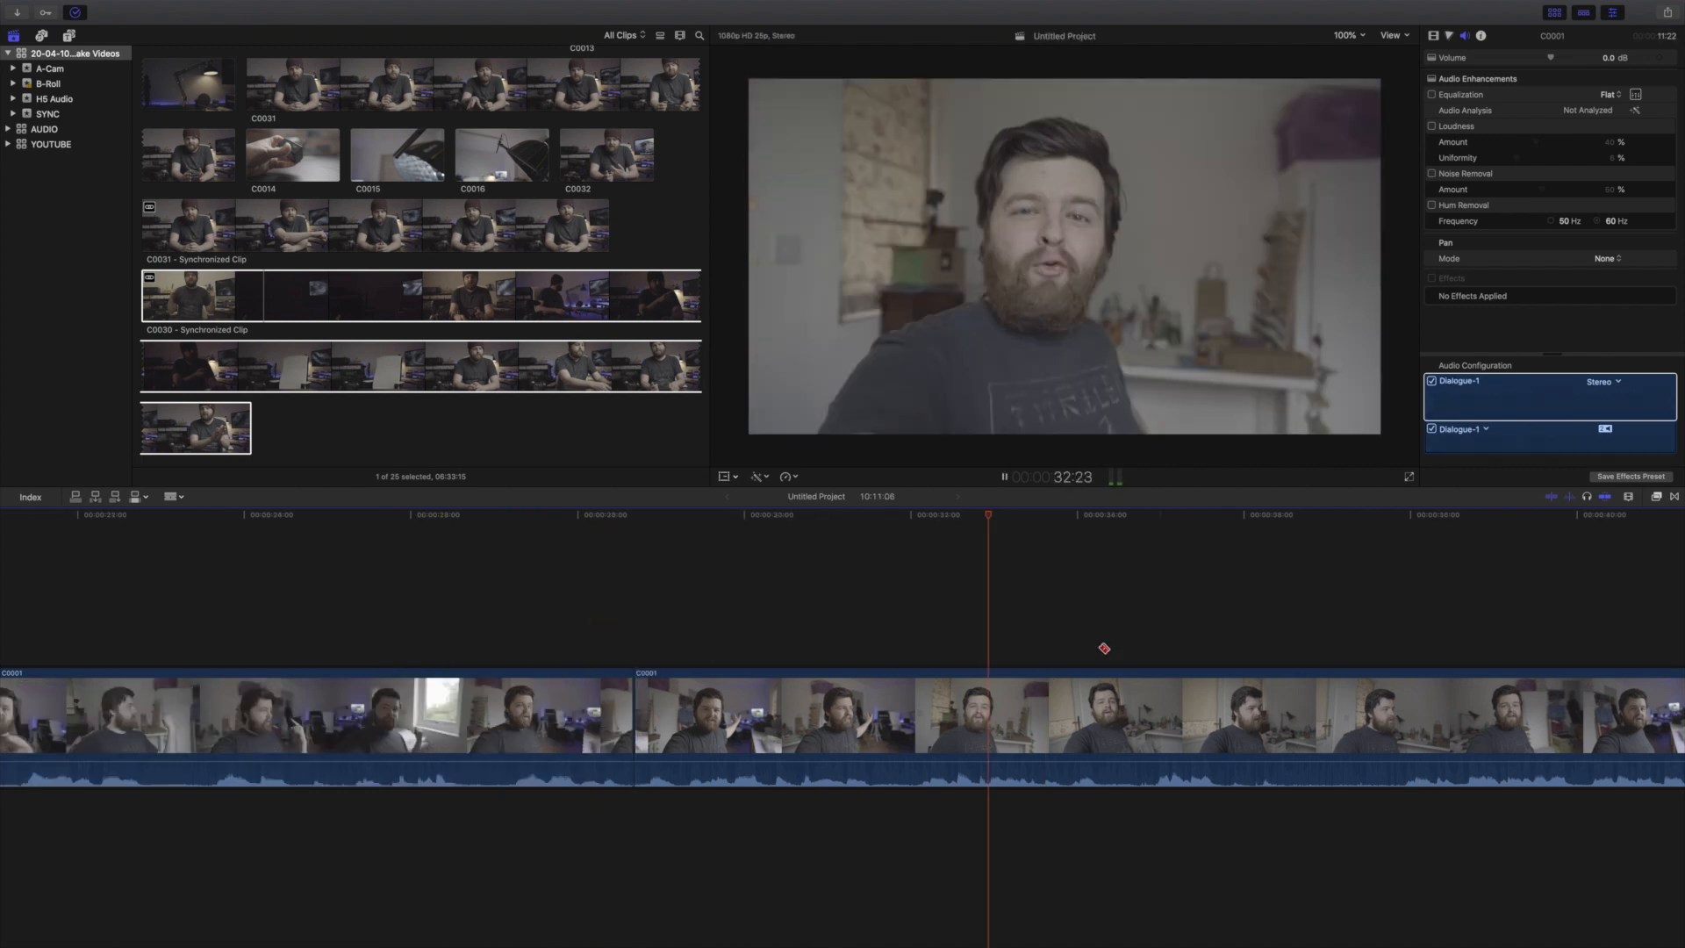
# - Delete the remaining unwanted sections of clip C0001 up to the C0031 synchronized clip
pyautogui.hscroll(8, 1103, 647)
pyautogui.press('space')
pyautogui.click(661, 725)
pyautogui.press('Delete')
pyautogui.hscroll(5, 661, 725)
pyautogui.press('Delete')
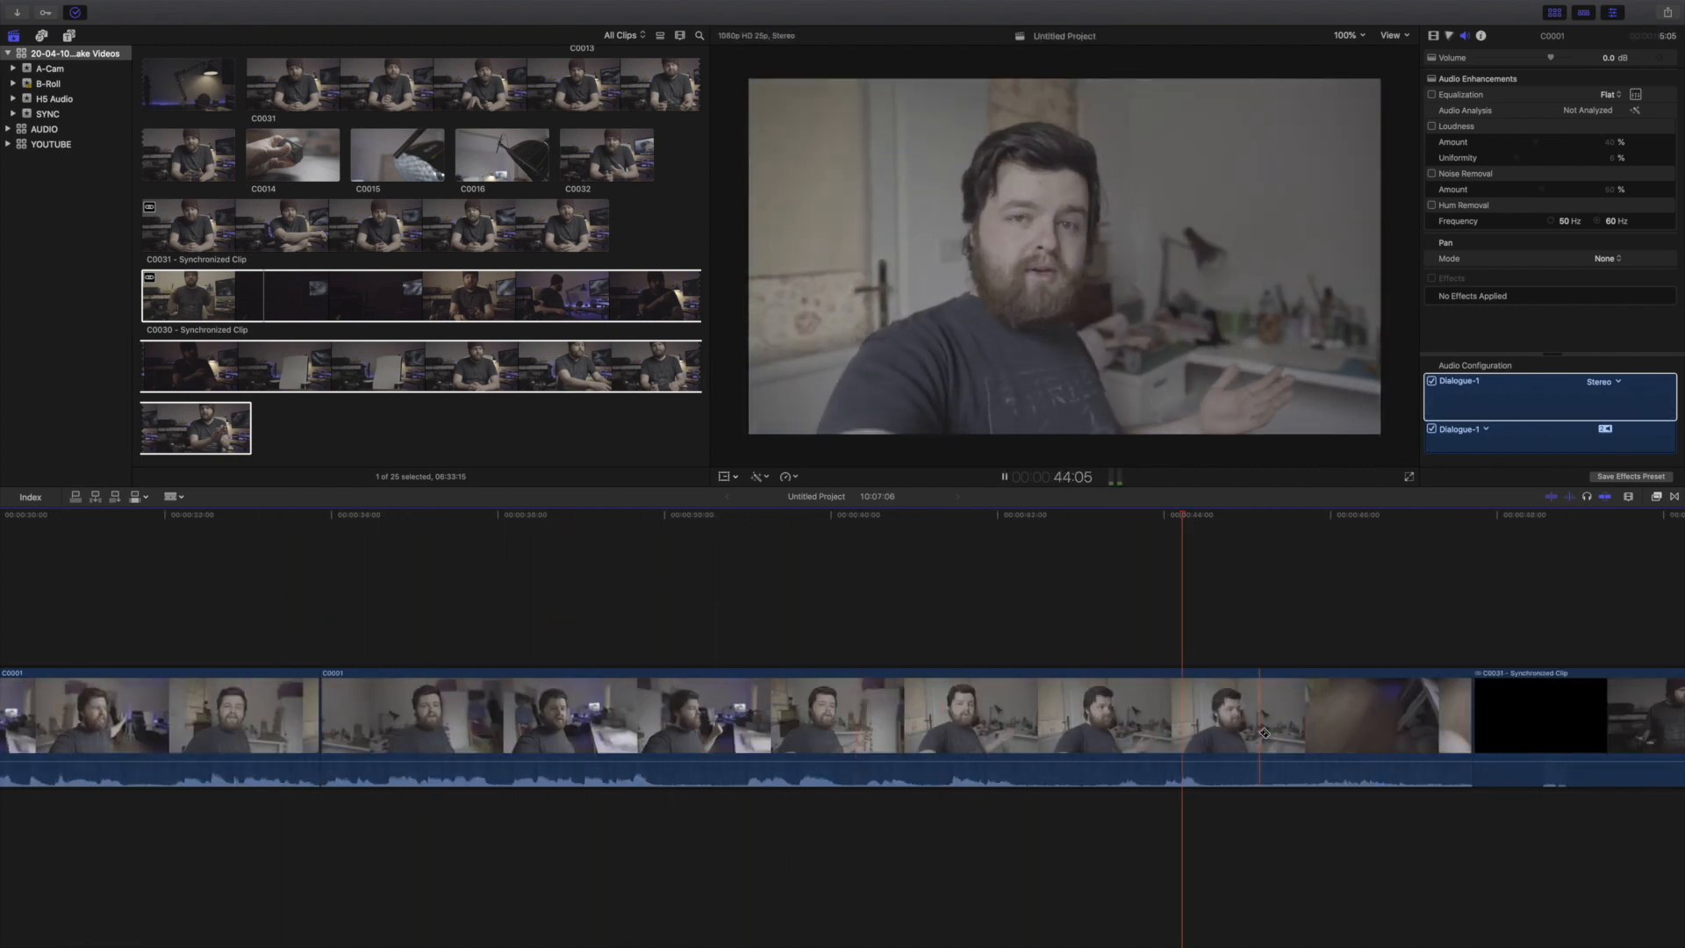
pyautogui.click(1182, 720)
pyautogui.press('Delete')
# - Lower the band around 200 Hz in the Fat EQ effect on the C0031 synchronized clip's dialogue
pyautogui.hscroll(10, 751, 700)
pyautogui.hscroll(10, 750, 699)
pyautogui.hscroll(-10, 737, 614)
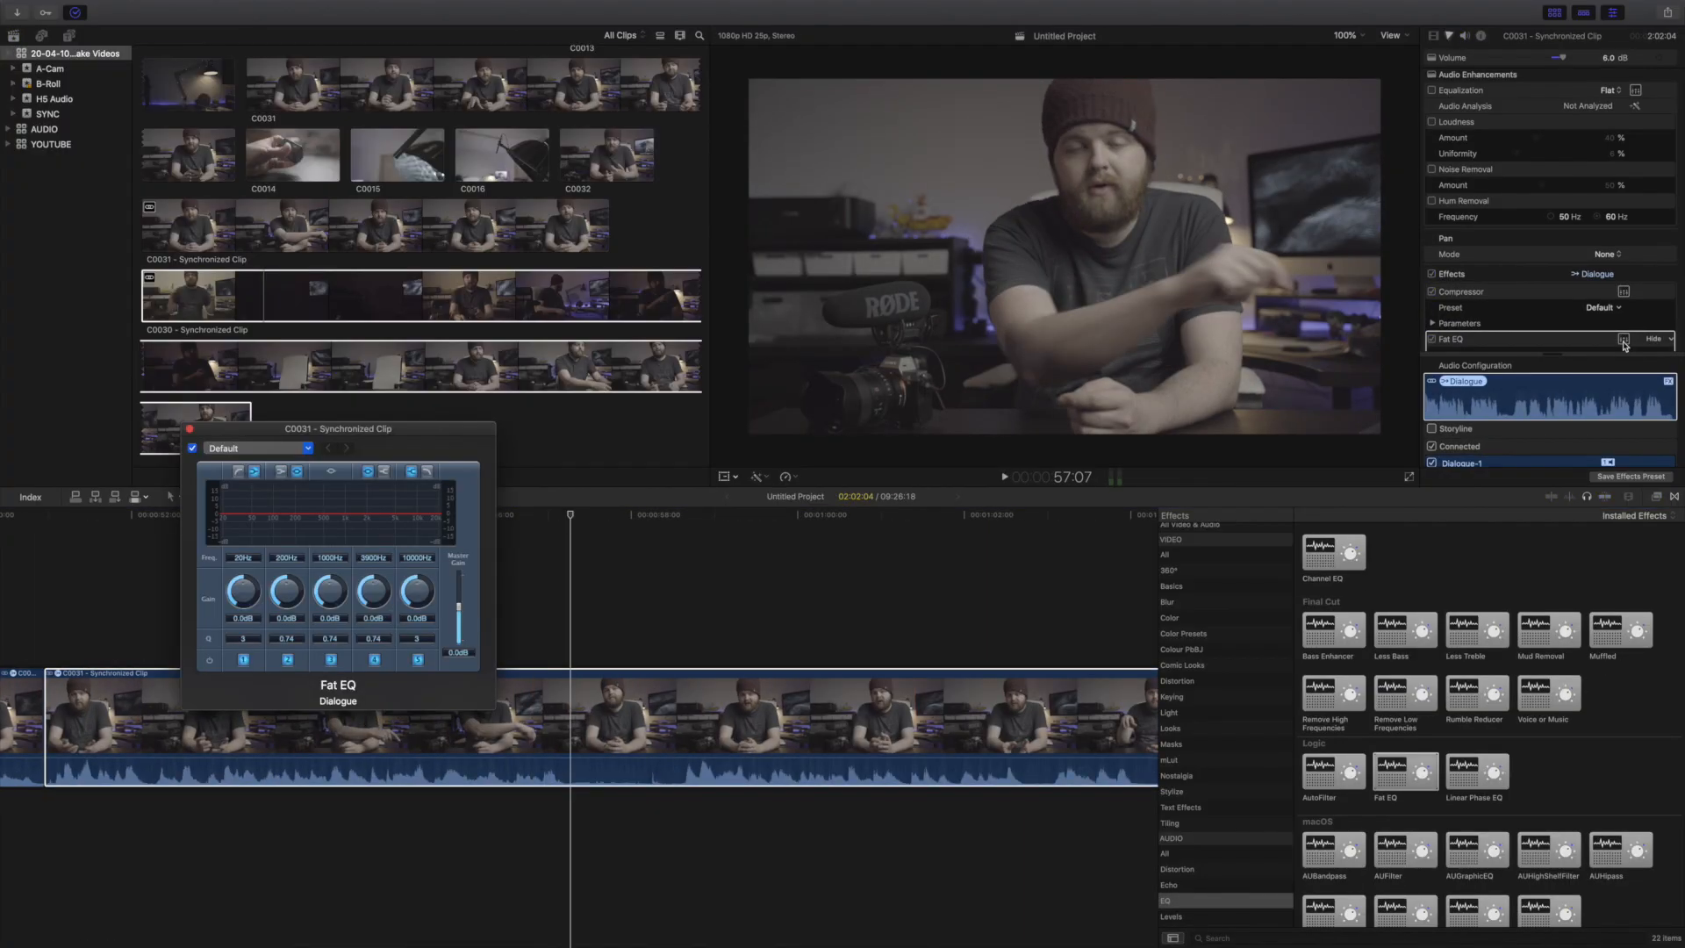
pyautogui.moveTo(294, 514); pyautogui.dragTo(294, 531)
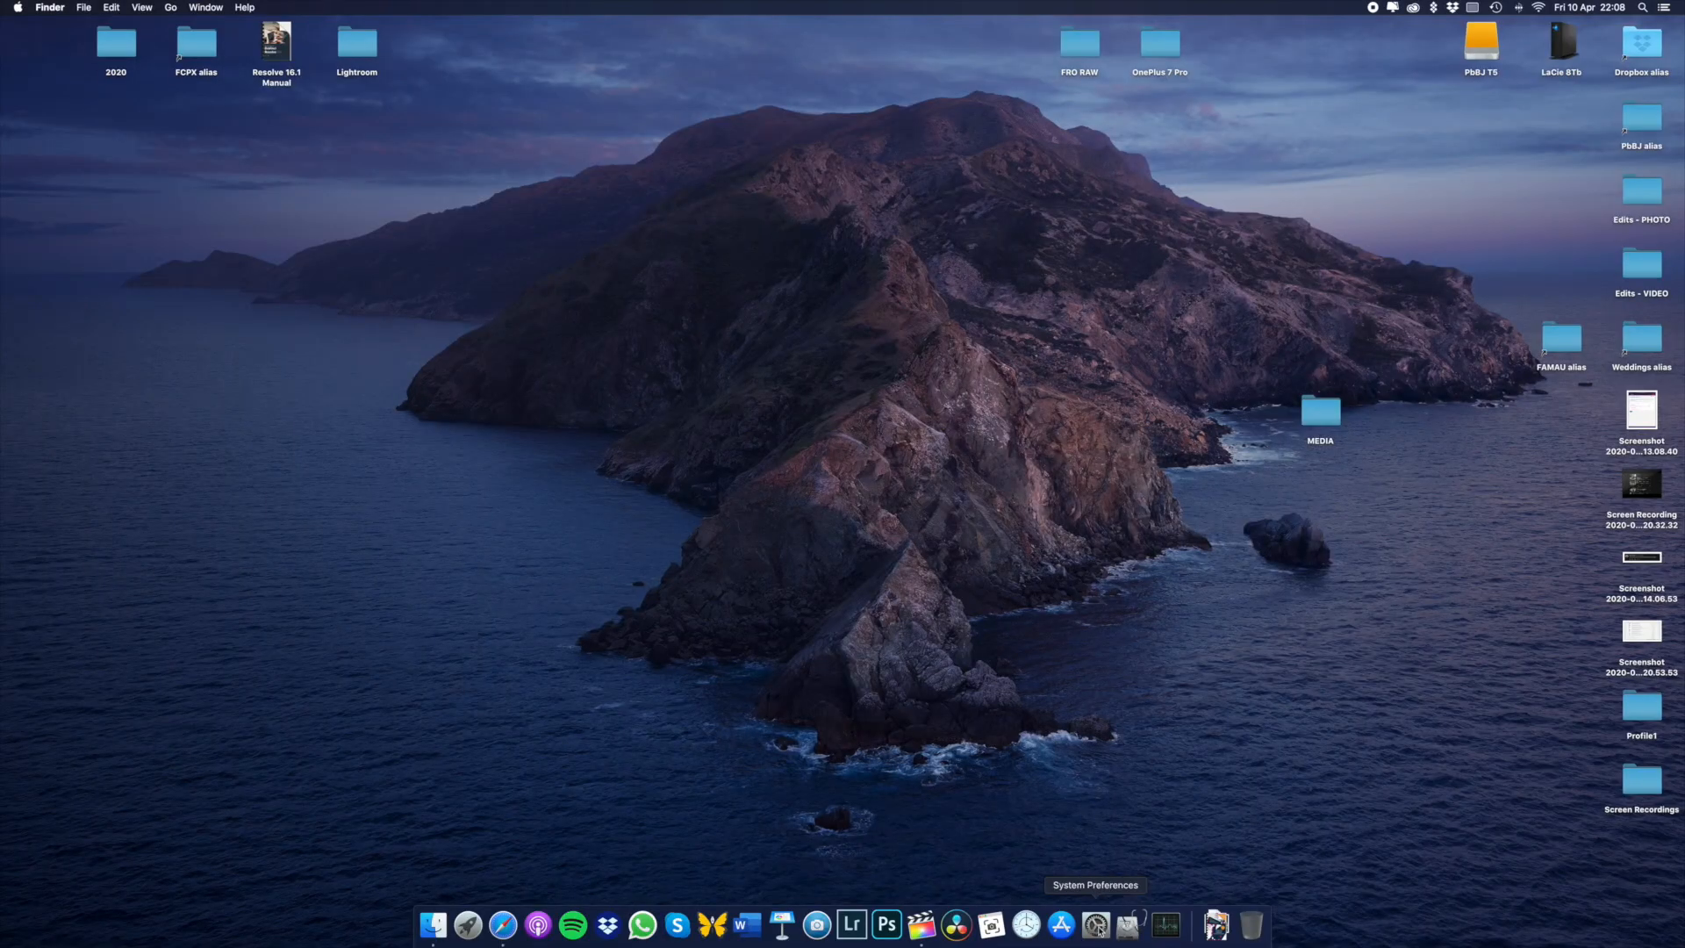
# - Switch to System Preferences
pyautogui.click(1098, 929)
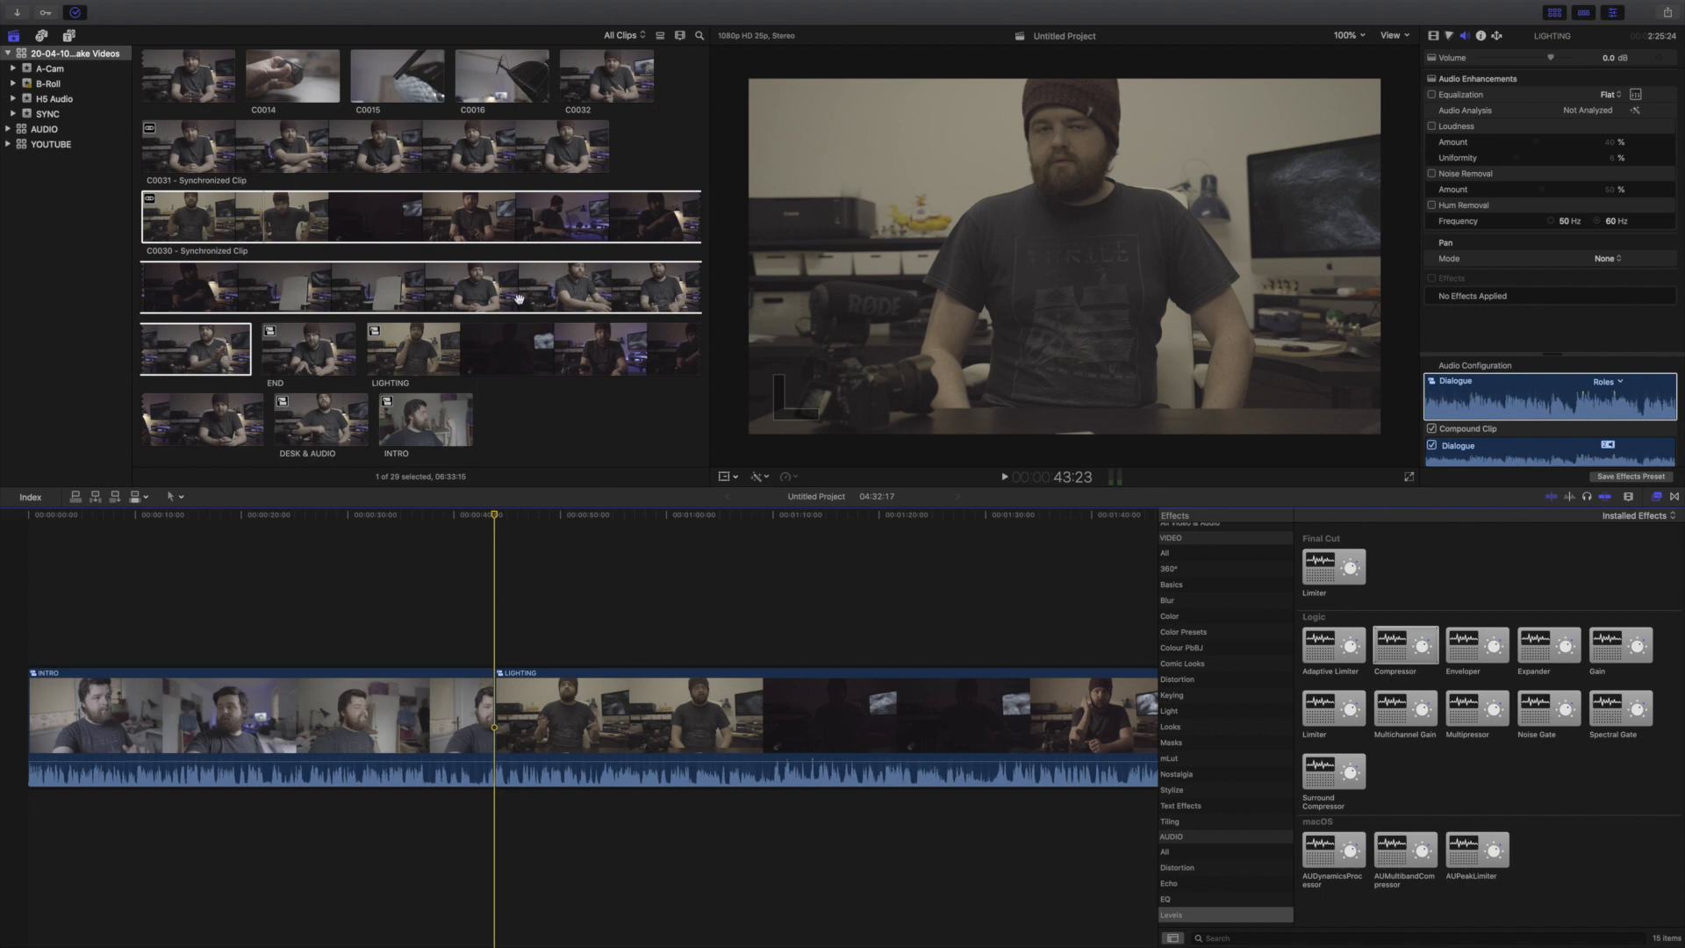
# - Insert clip C0002 from the B-Roll event between the INTRO and LIGHTING clips in the timeline
pyautogui.scroll(10, 518, 299)
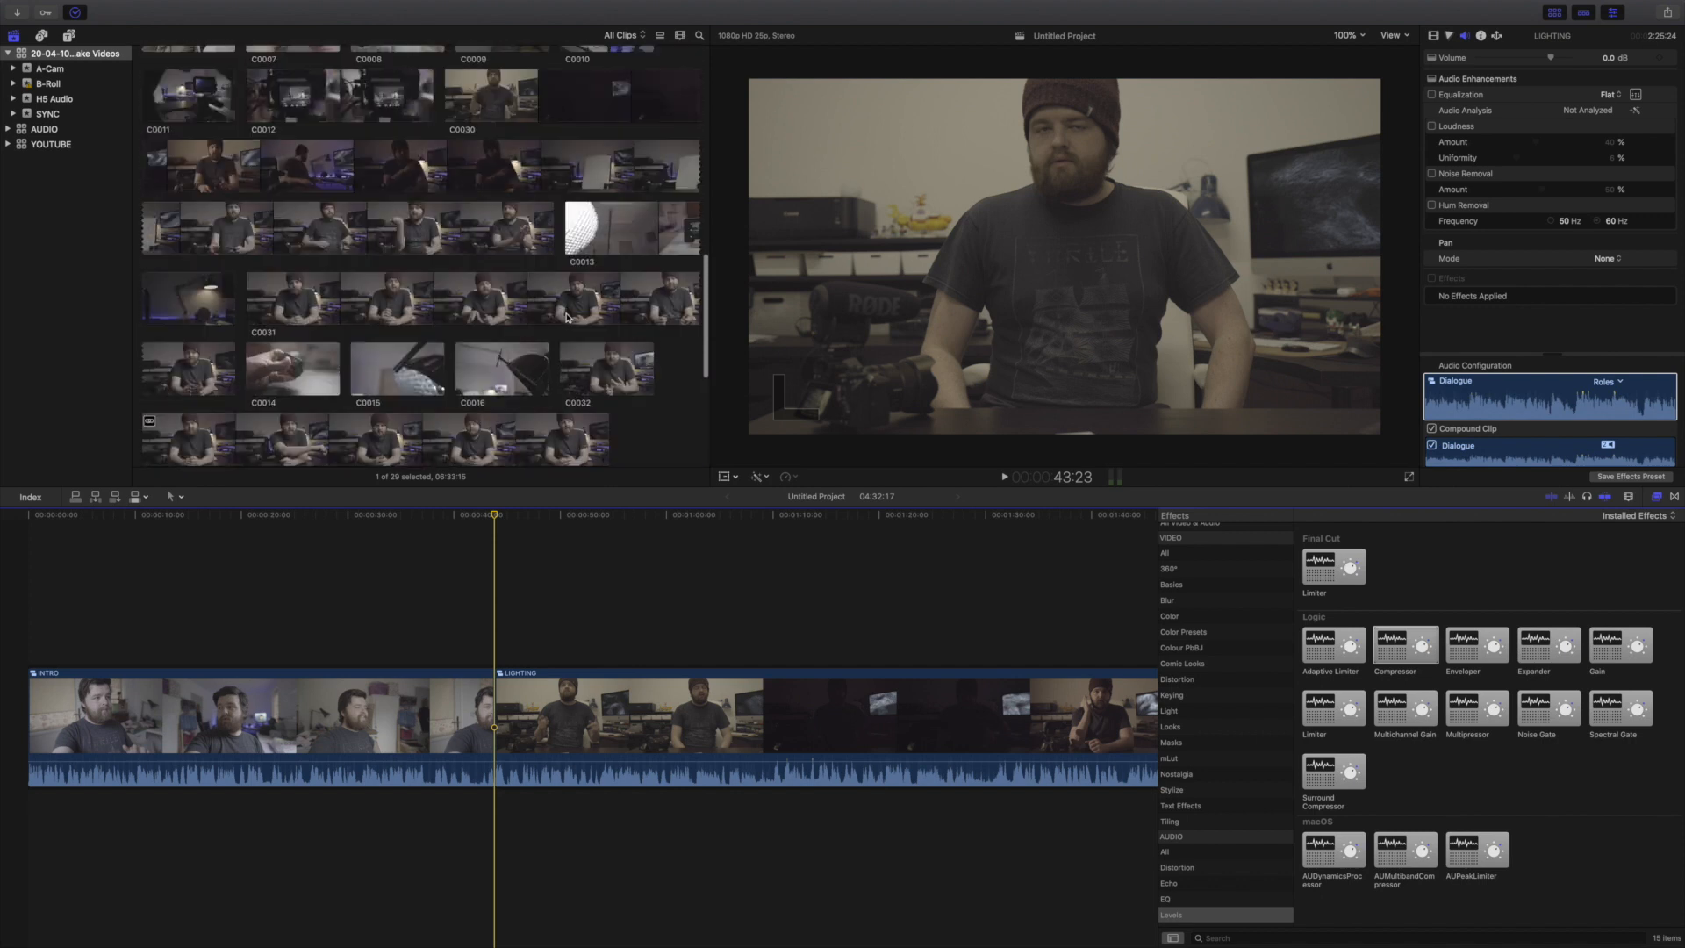
pyautogui.scroll(5, 555, 356)
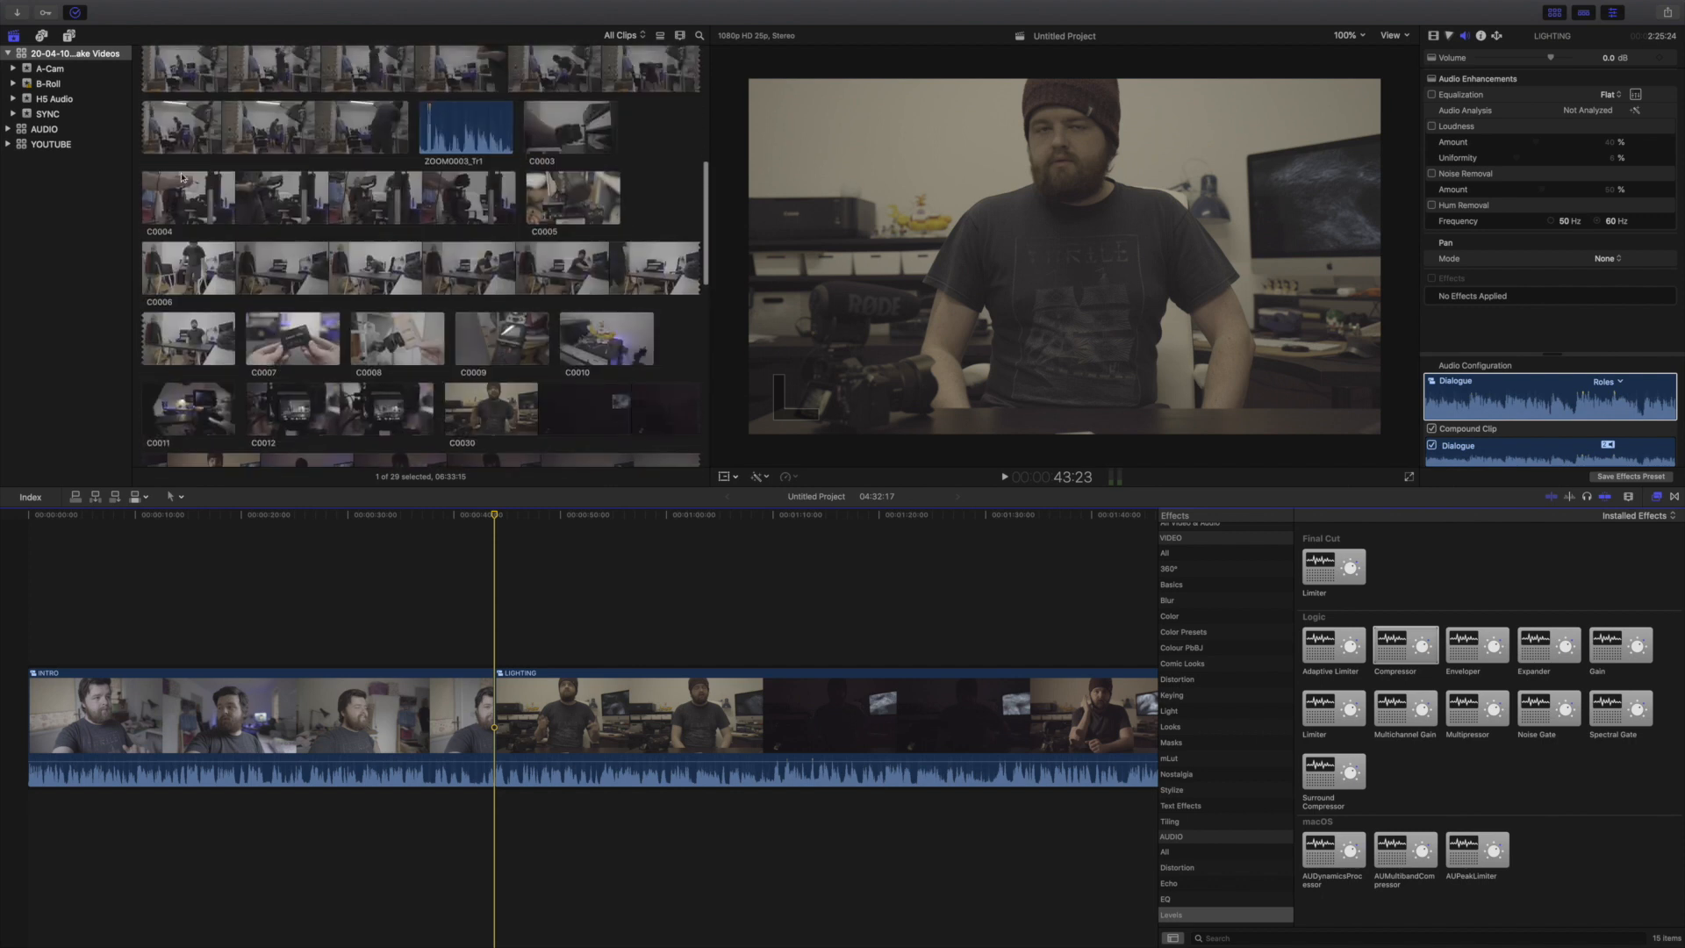
pyautogui.click(49, 83)
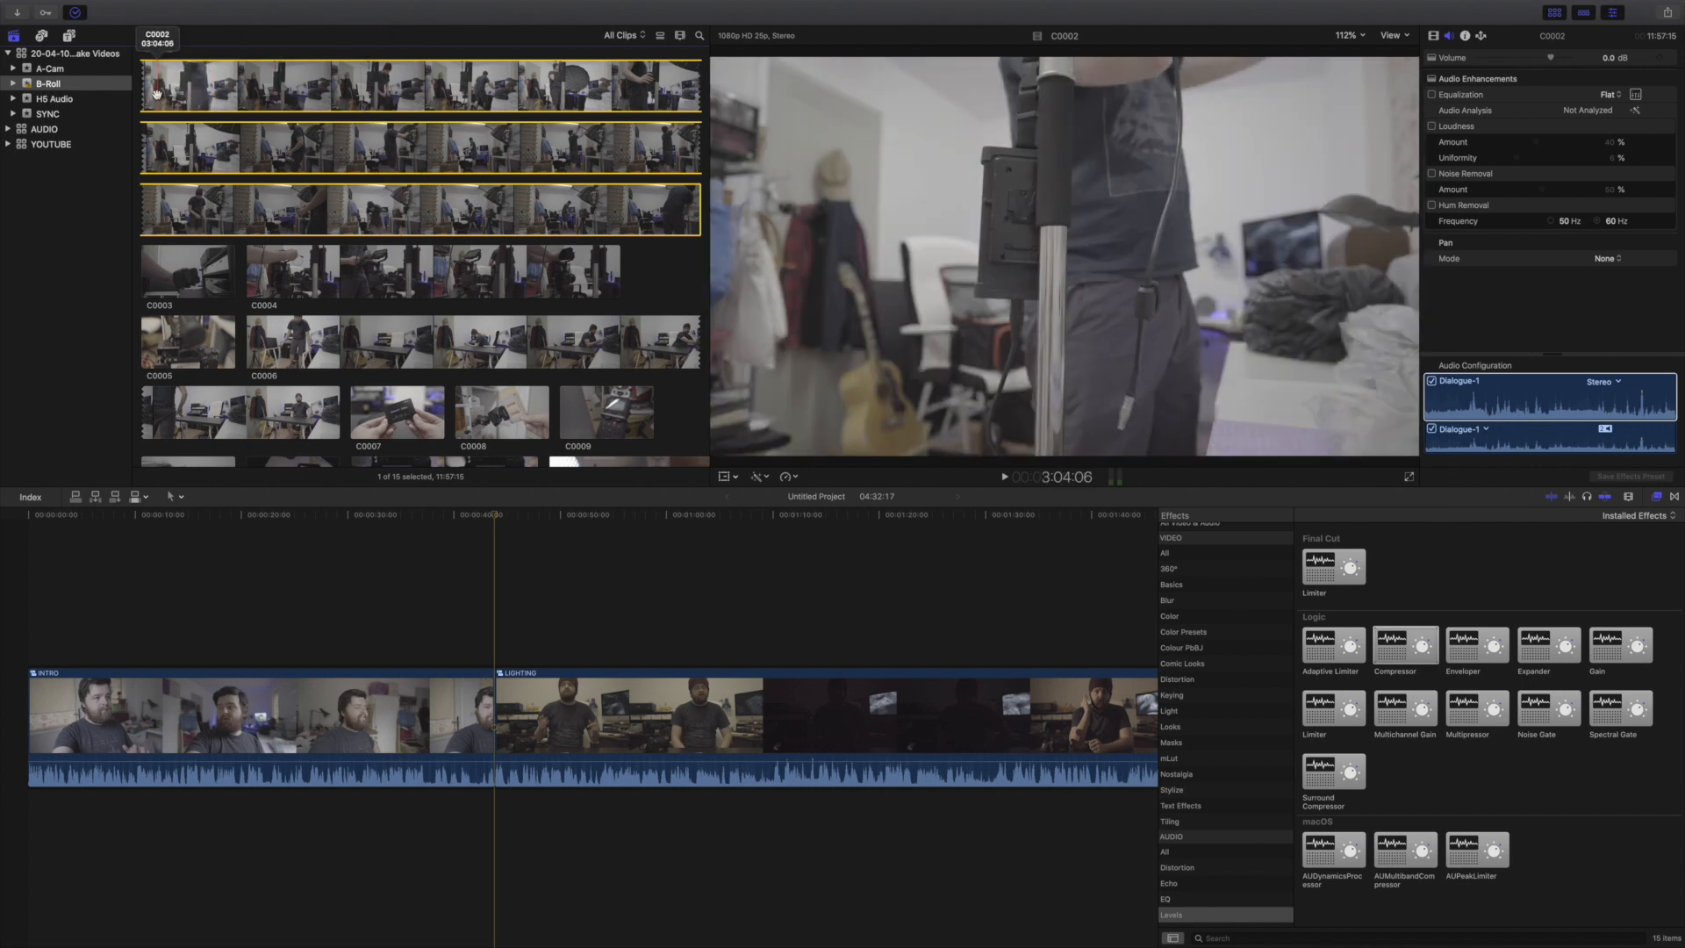
pyautogui.scroll(2, 282, 137)
pyautogui.scroll(3, 283, 136)
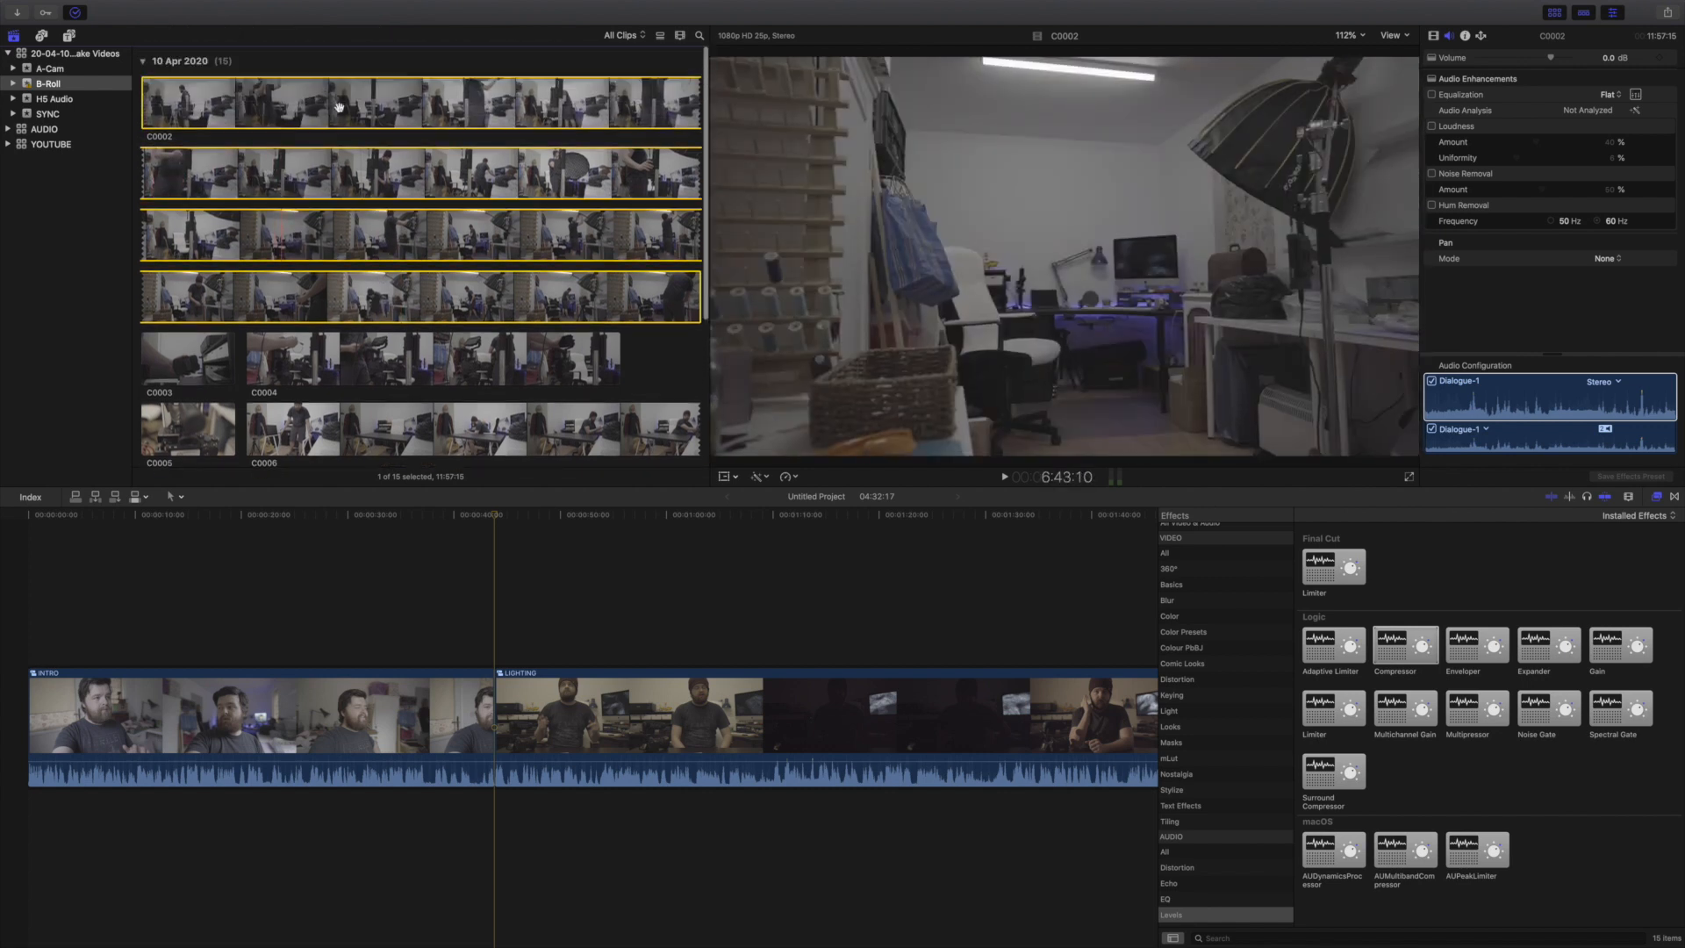
pyautogui.moveTo(255, 103); pyautogui.dragTo(495, 693)
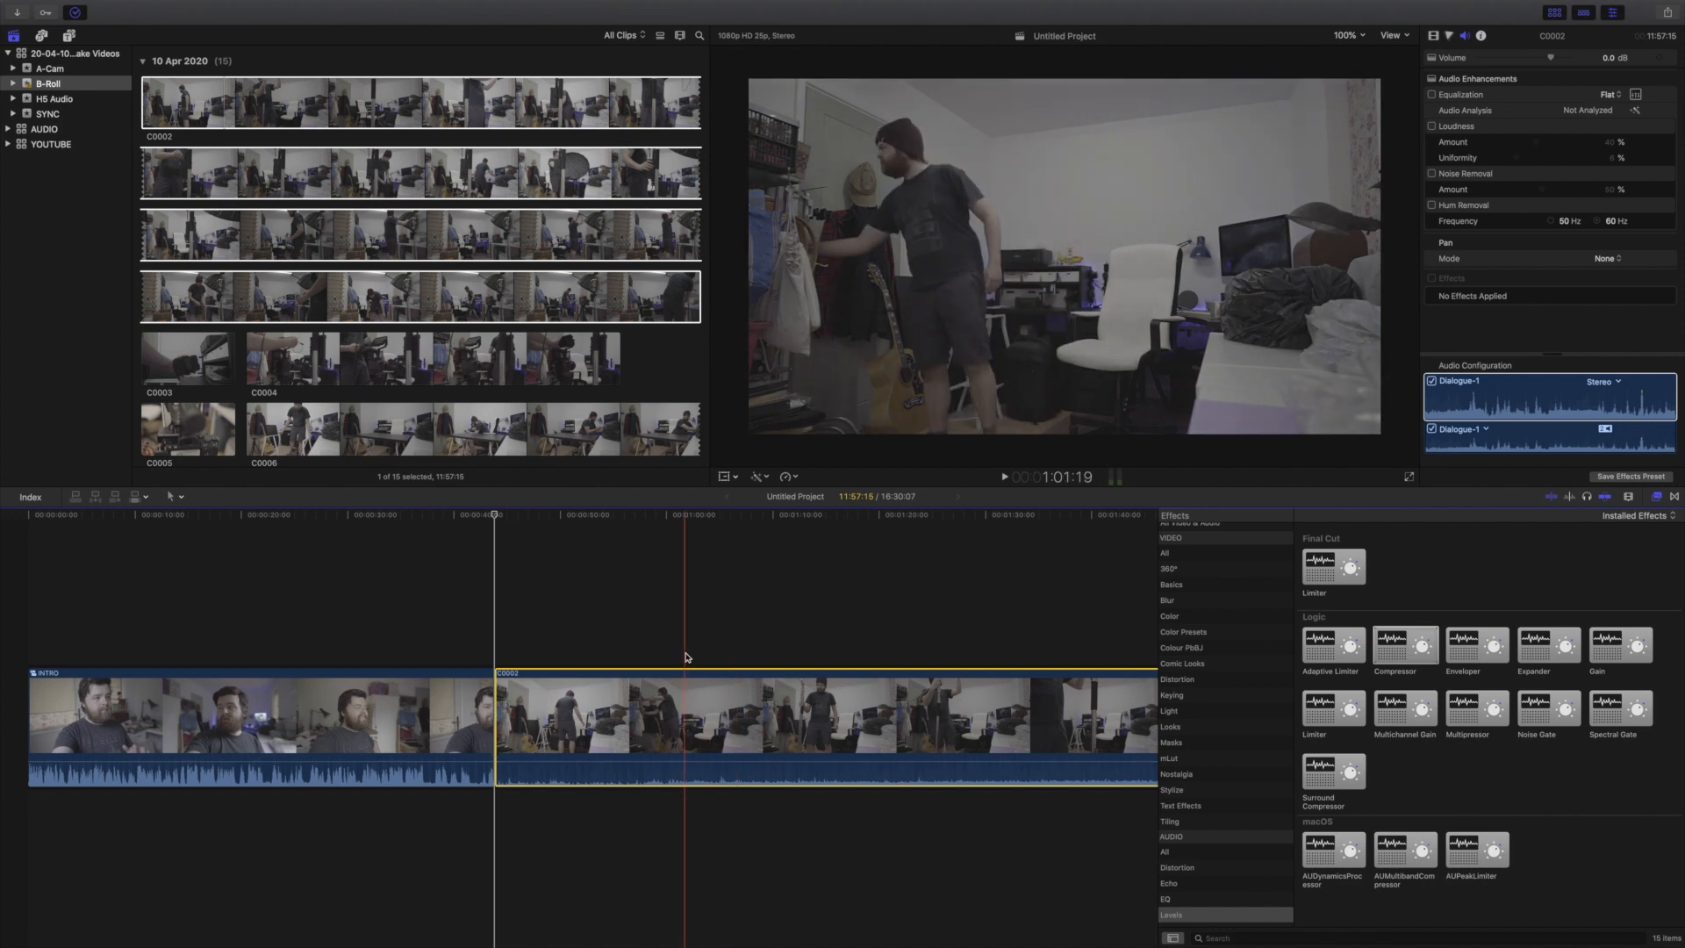
# - Detach the audio from clip C0002 in the timeline and delete the detached audio
pyautogui.press('space')
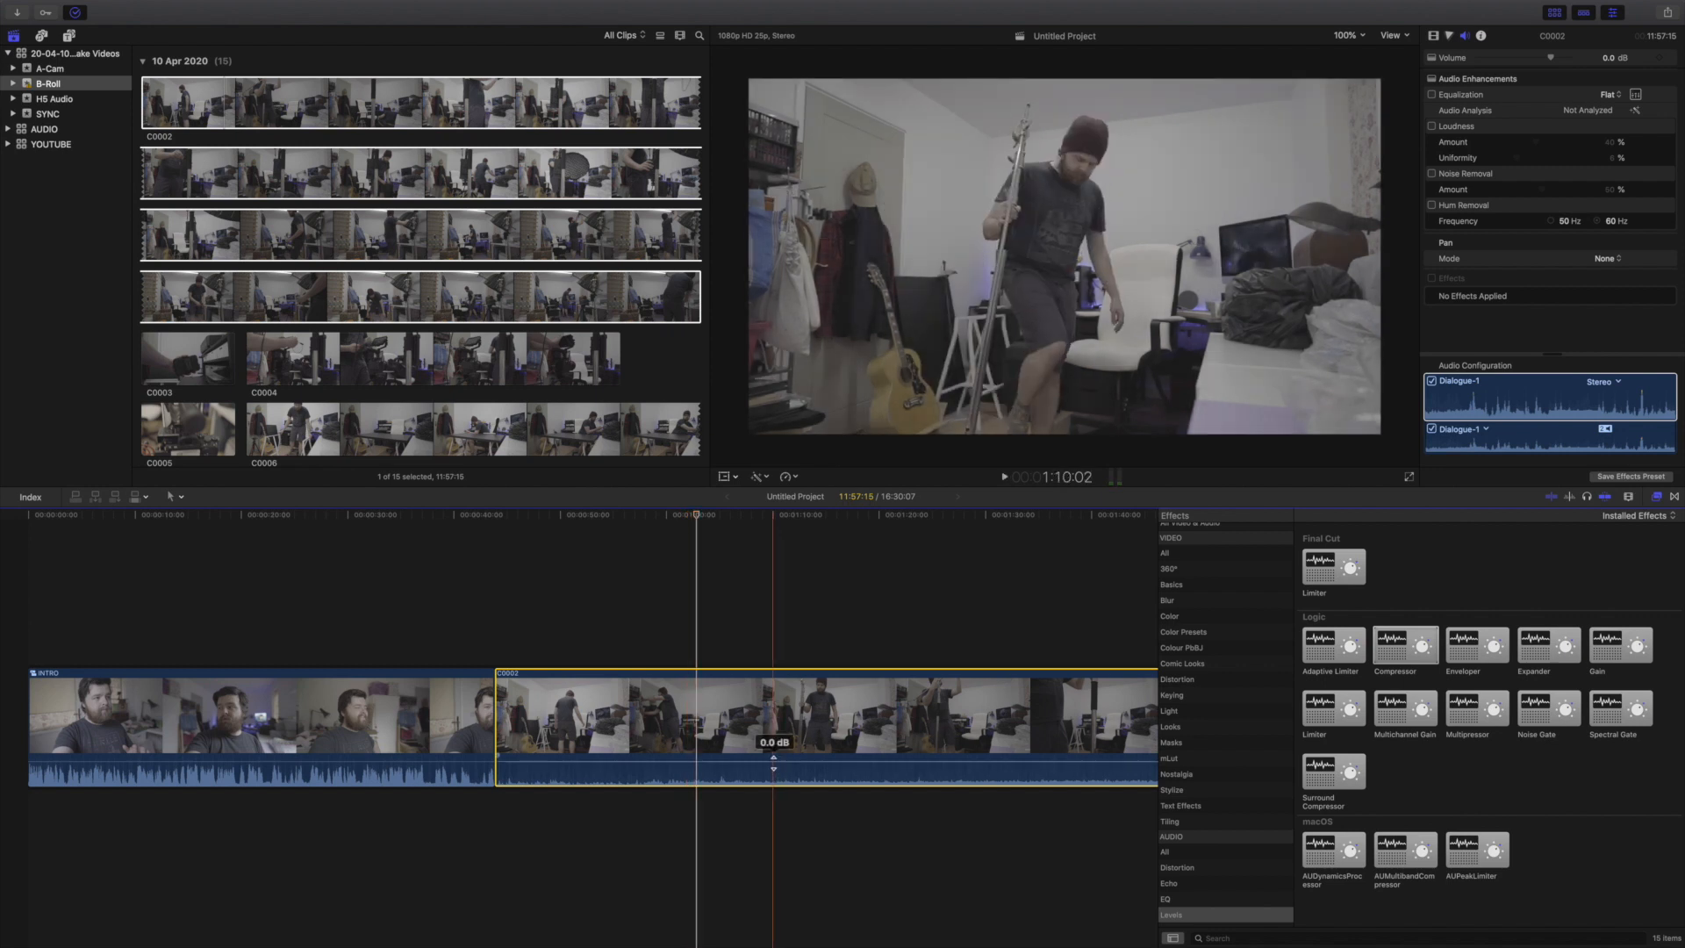
pyautogui.rightClick(777, 719)
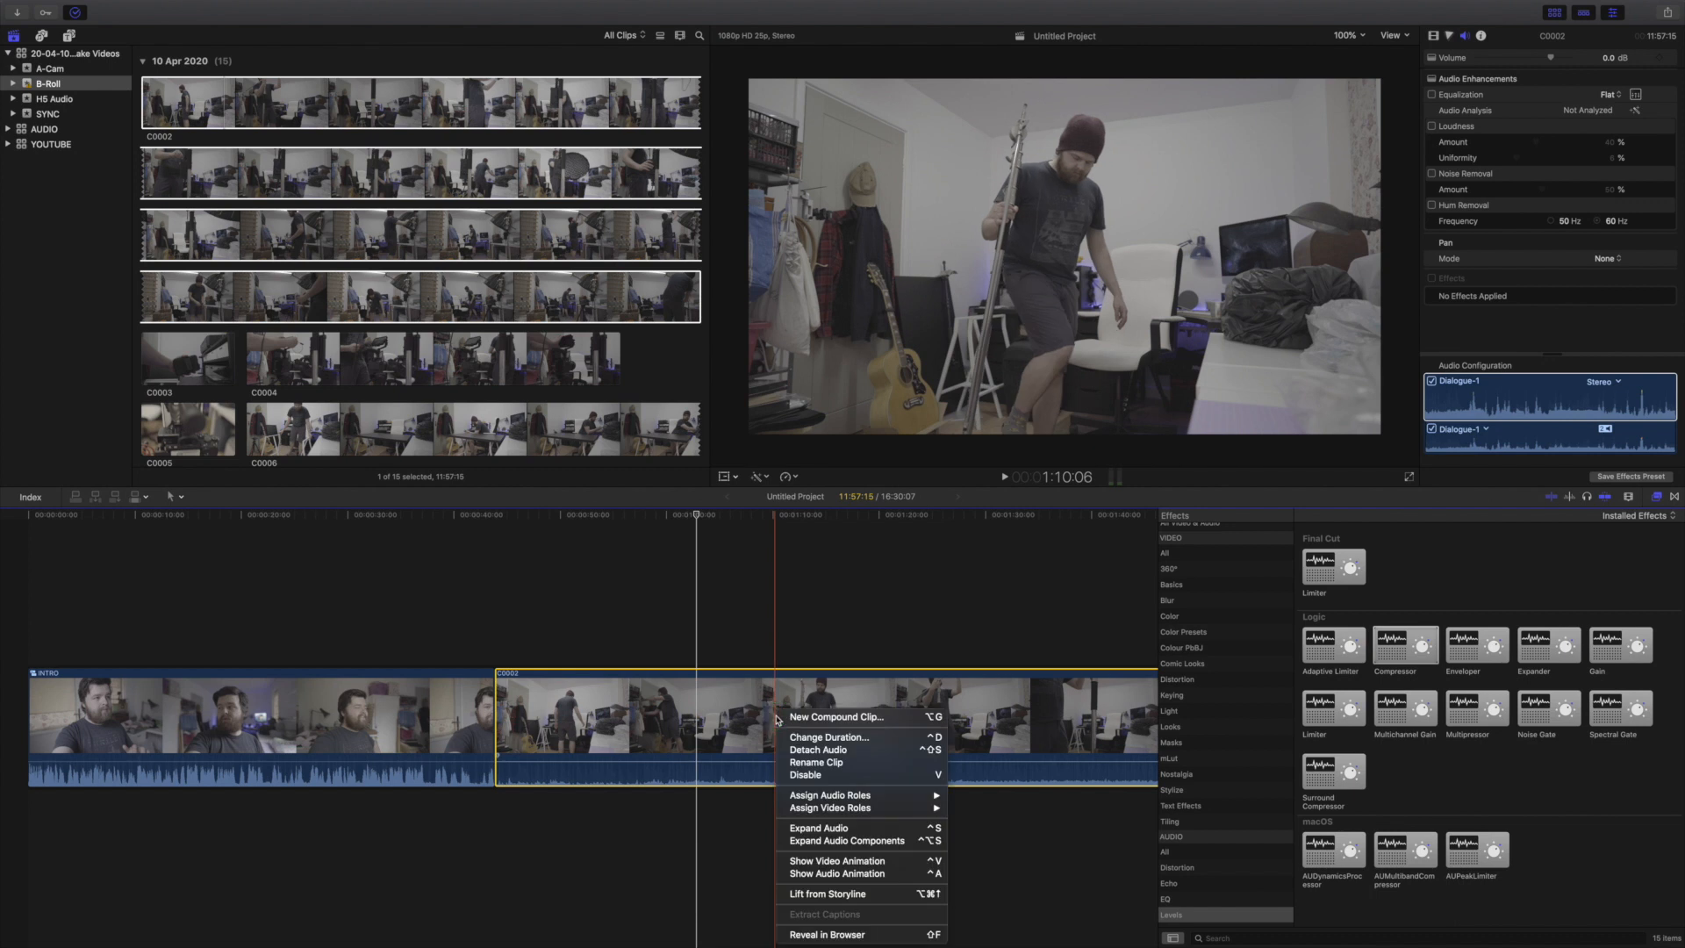
pyautogui.click(823, 751)
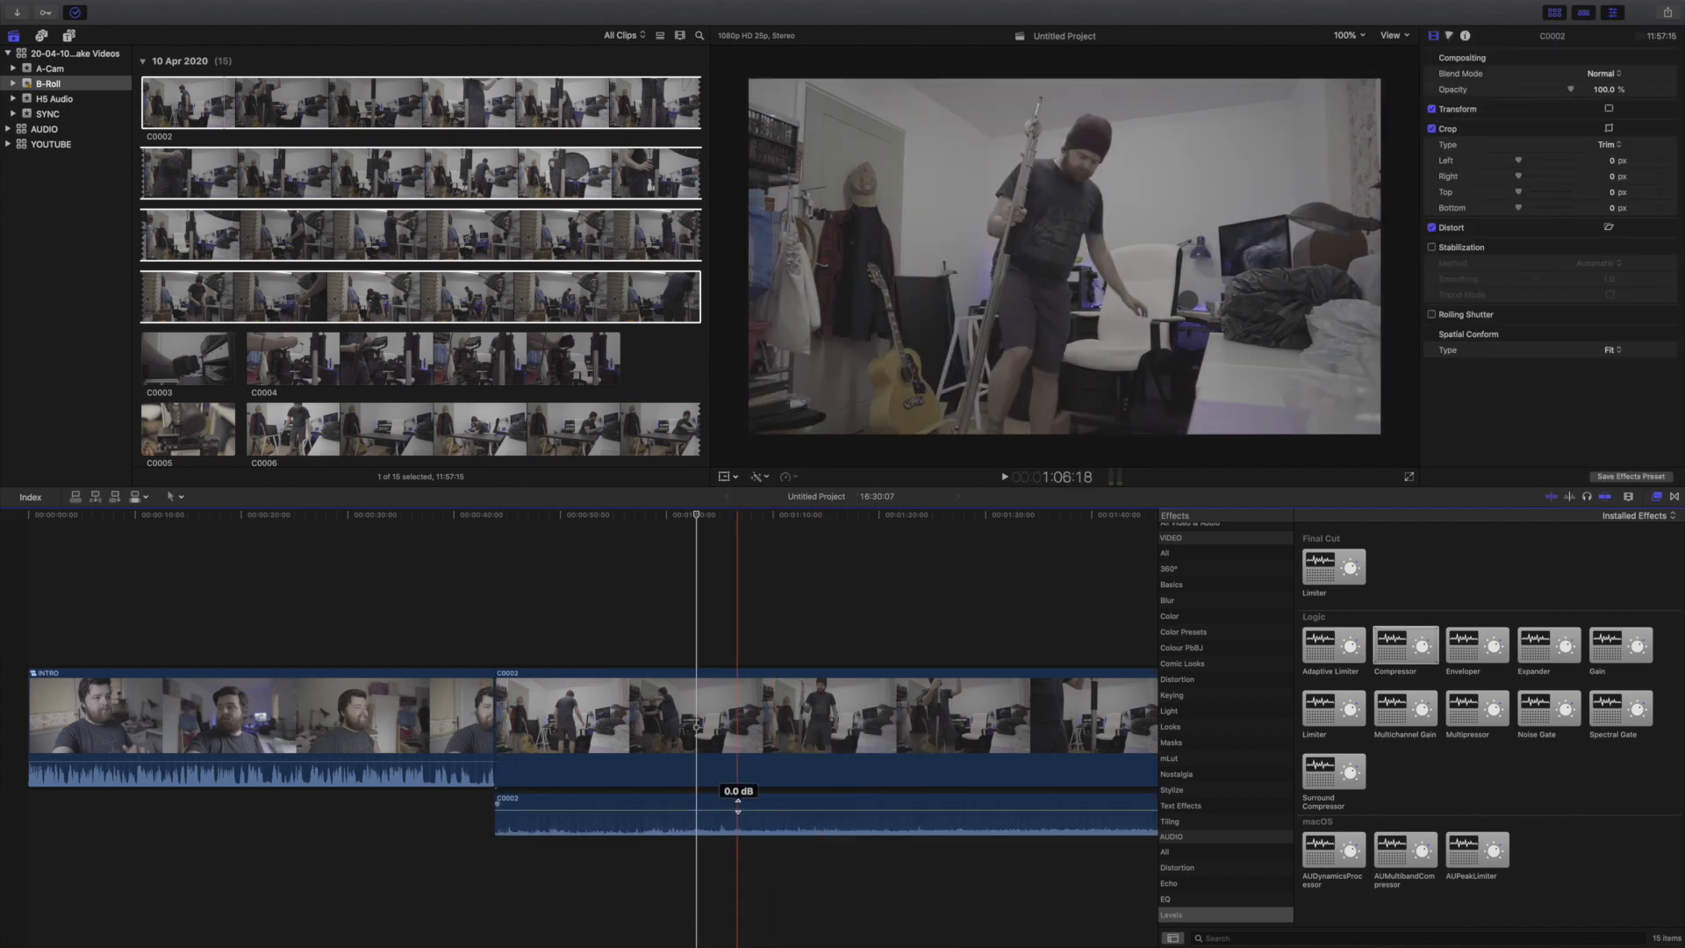
pyautogui.click(739, 806)
pyautogui.press('Delete')
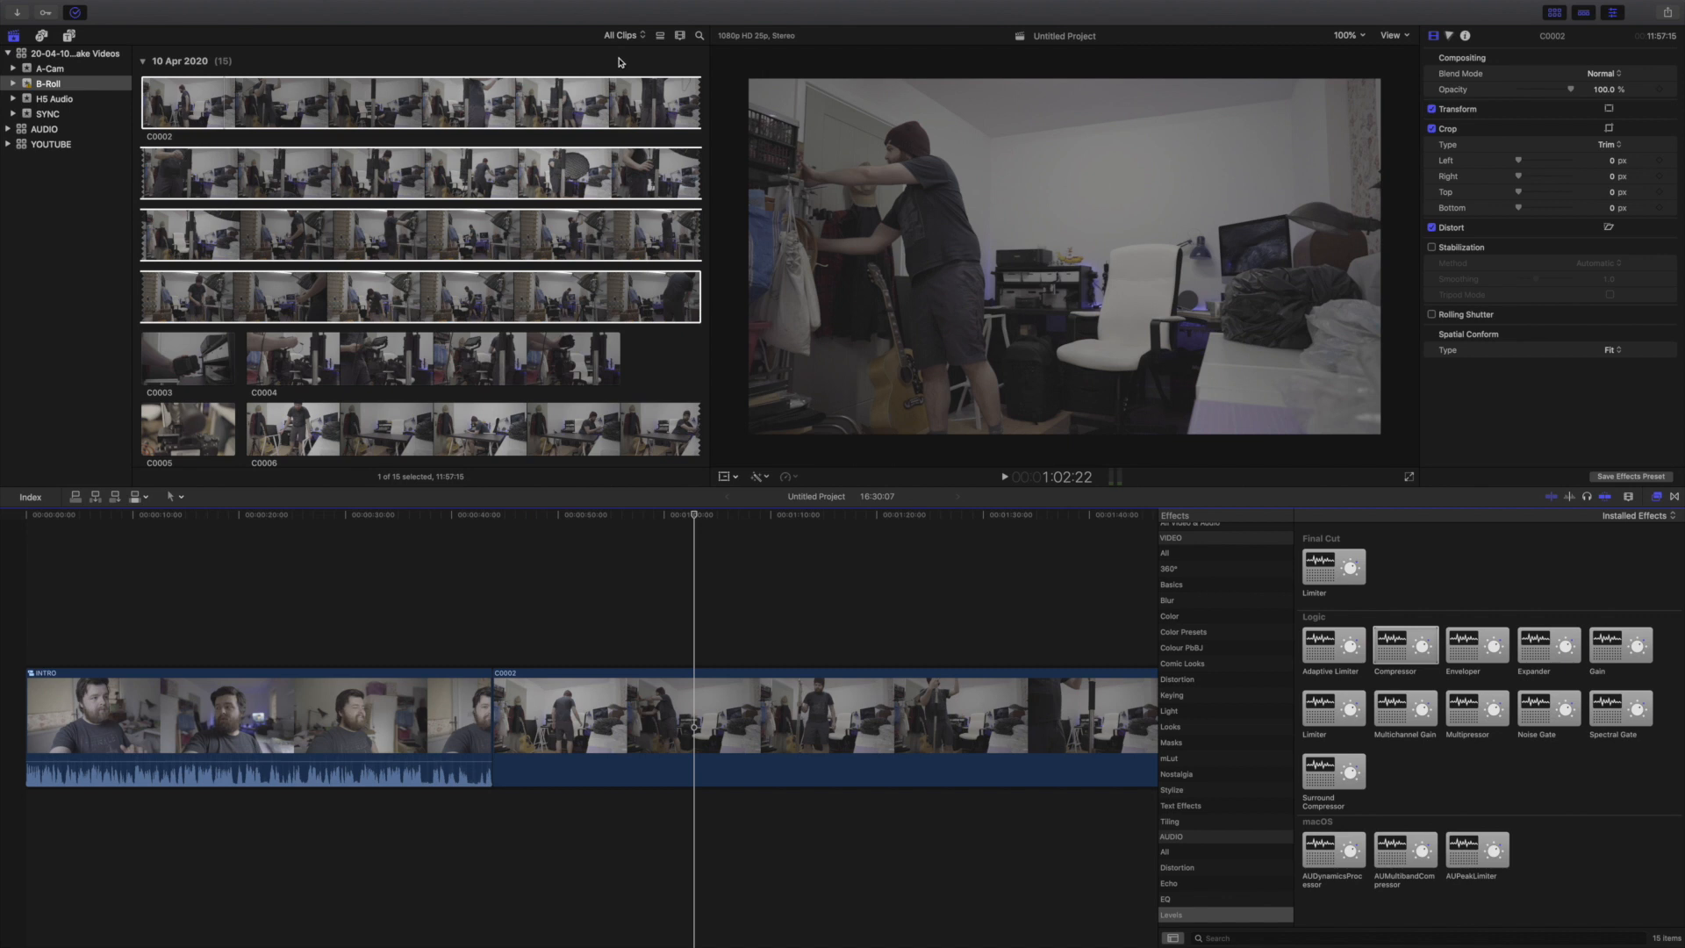
# - Place the playhead at the start of clip C0002 and open the Record Voiceover tool, moving it clear of the timeline
pyautogui.click(500, 281)
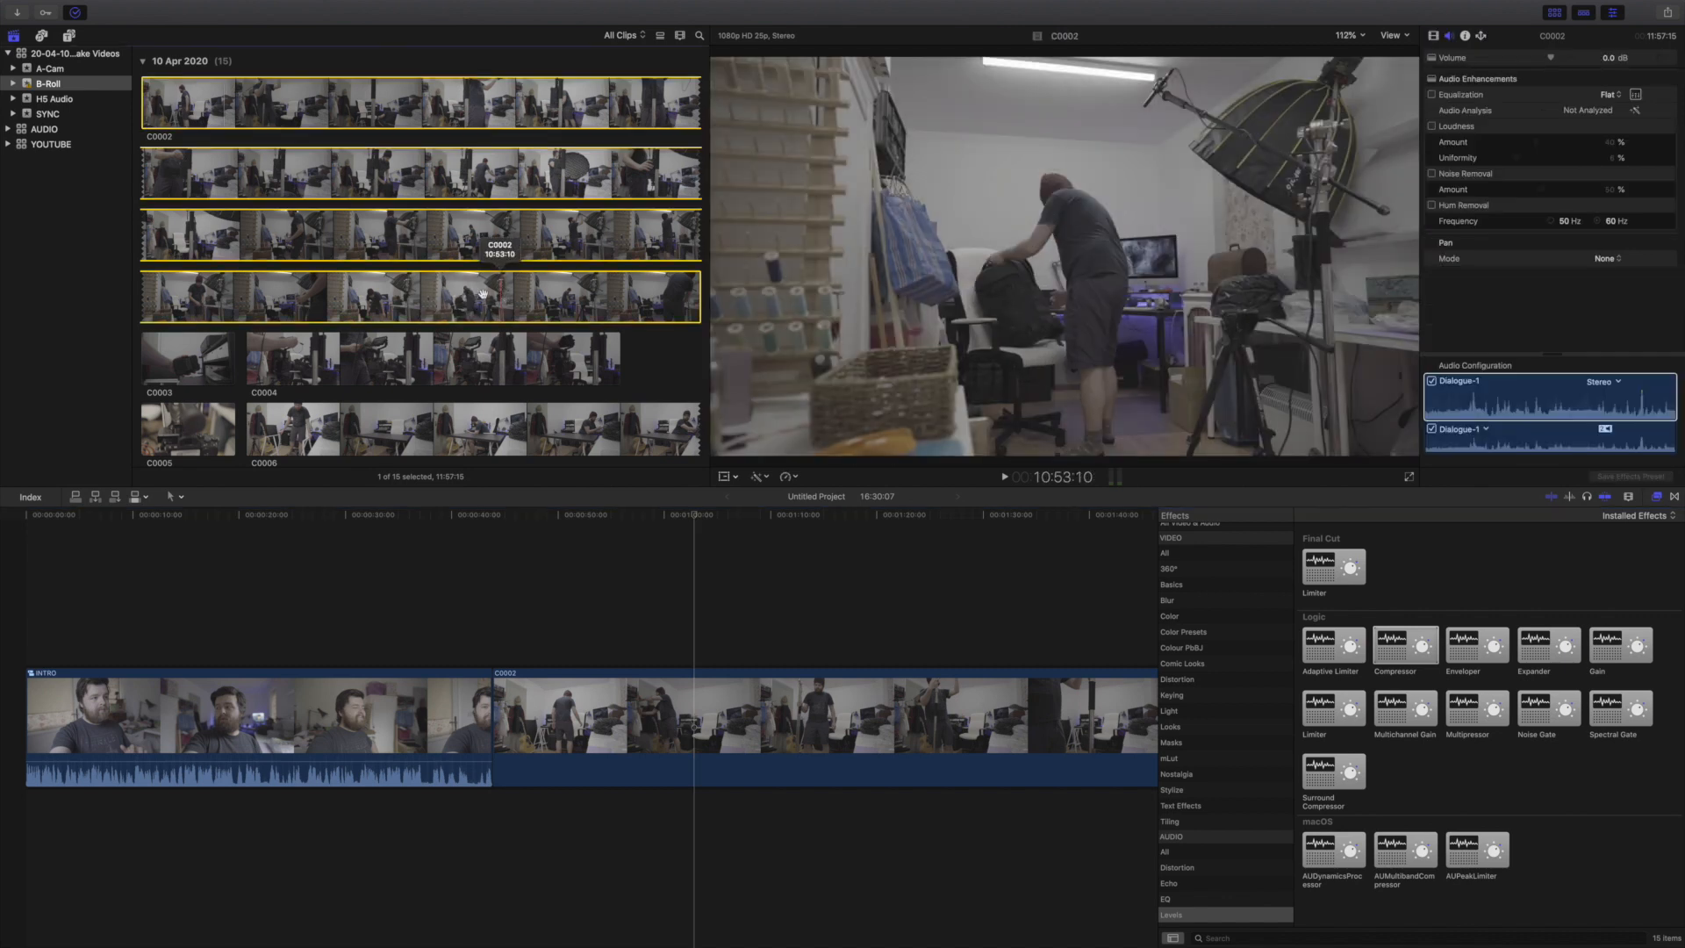
pyautogui.click(632, 707)
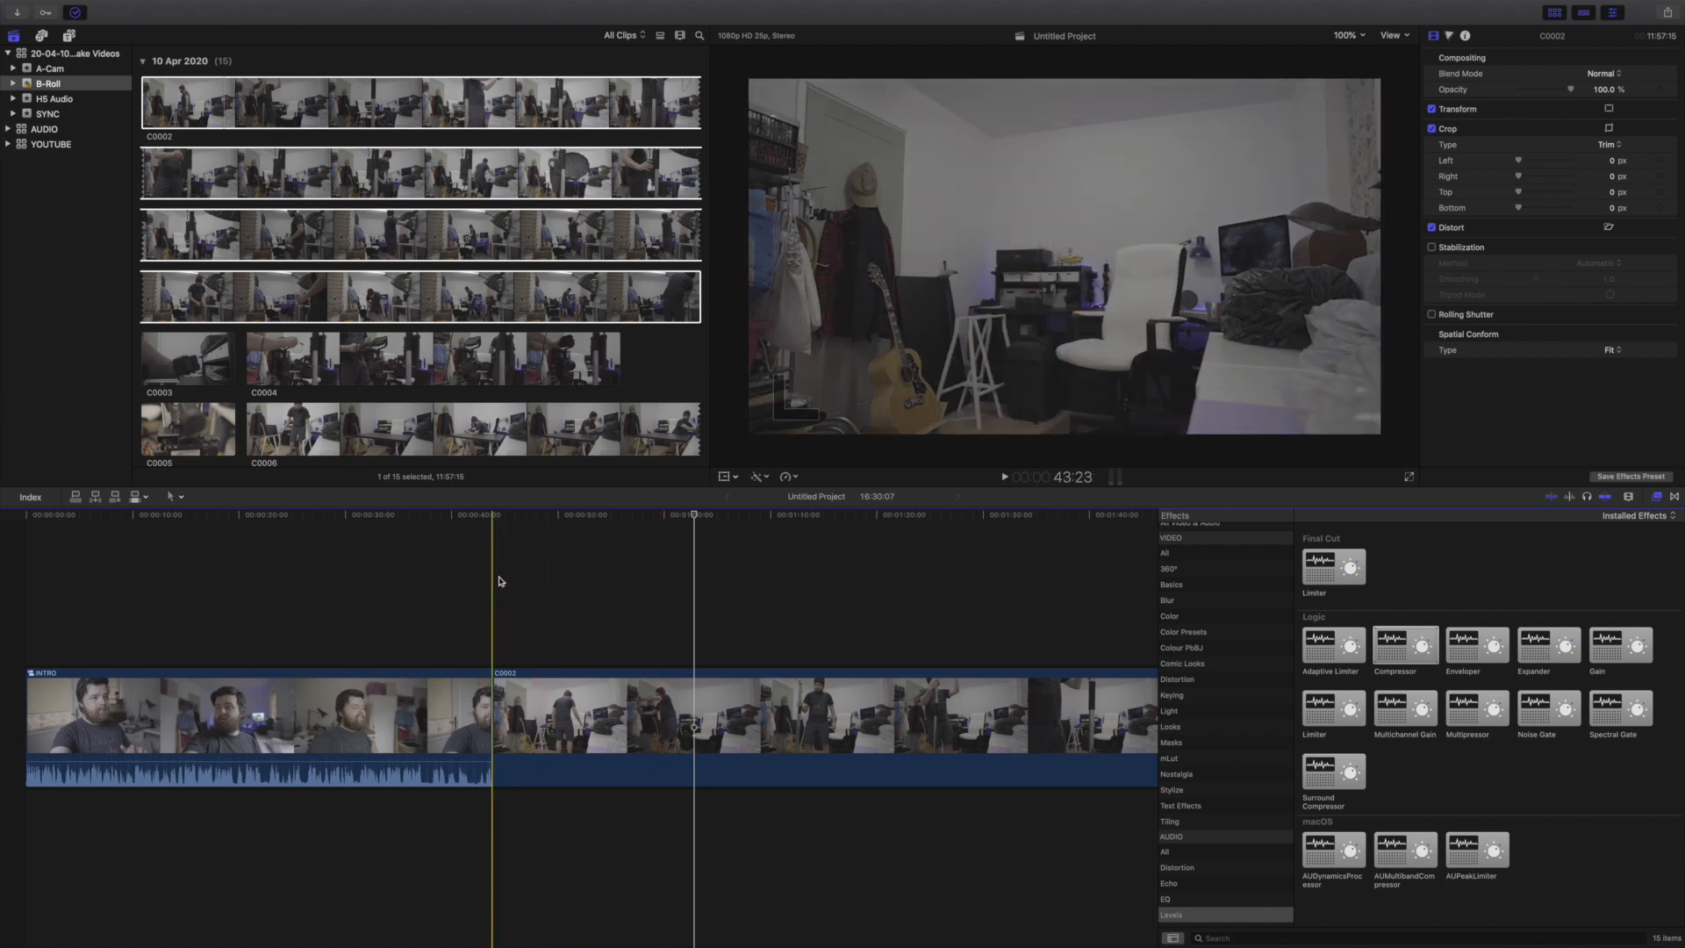
pyautogui.moveTo(394, 4)
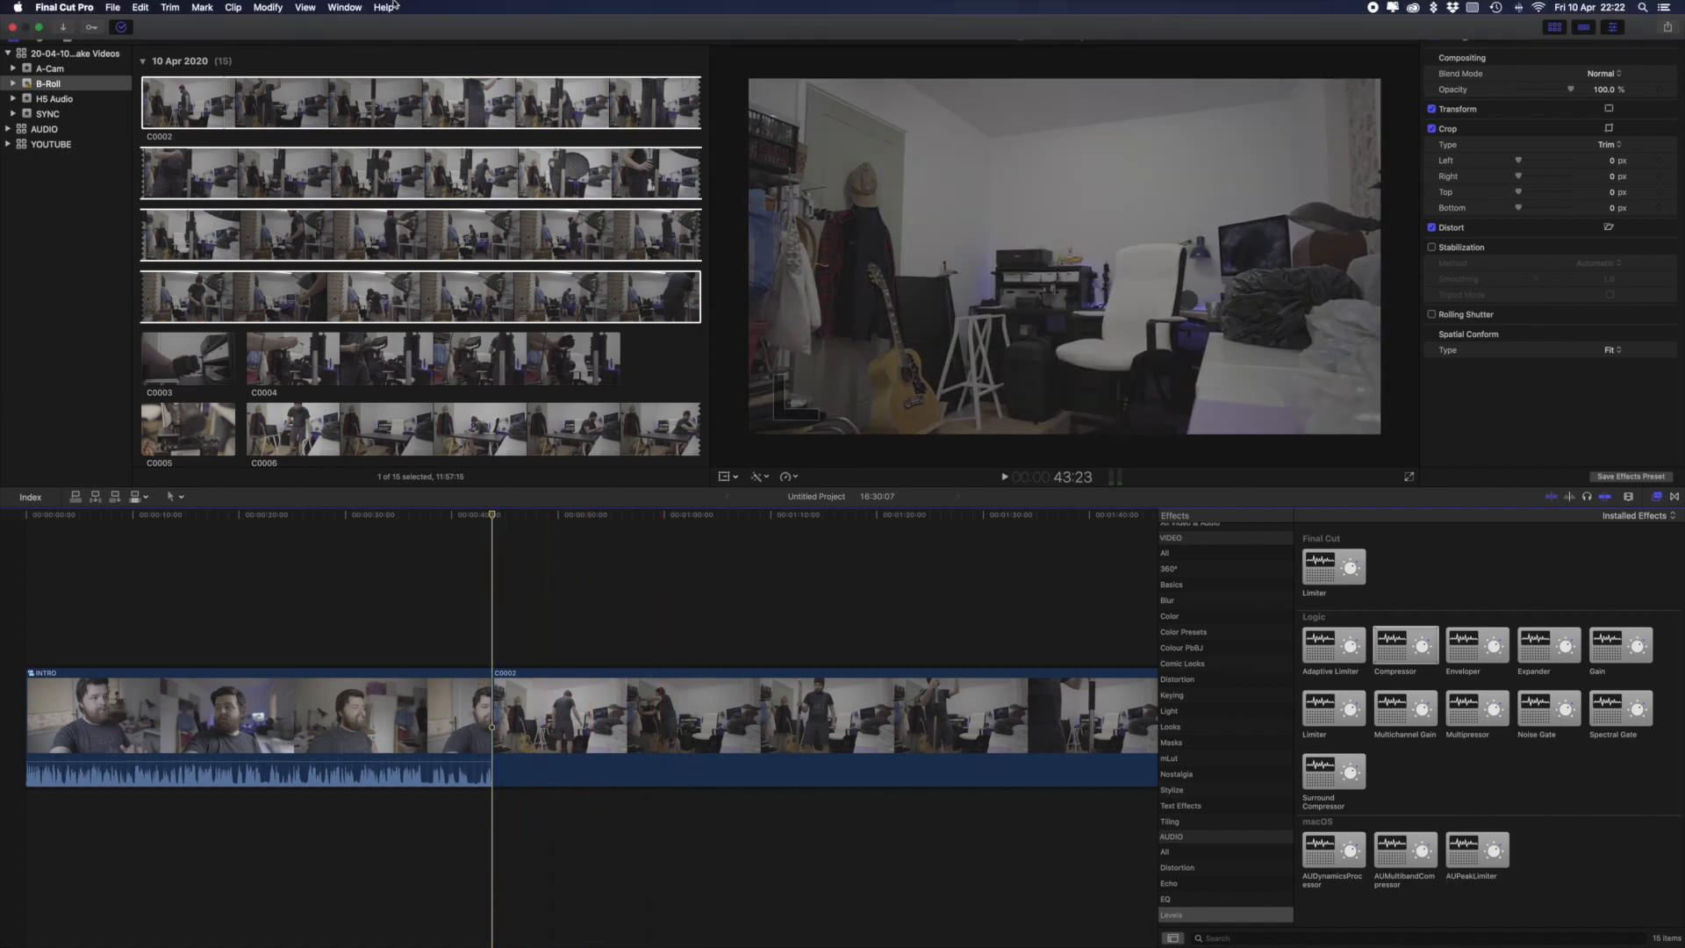
pyautogui.click(351, 8)
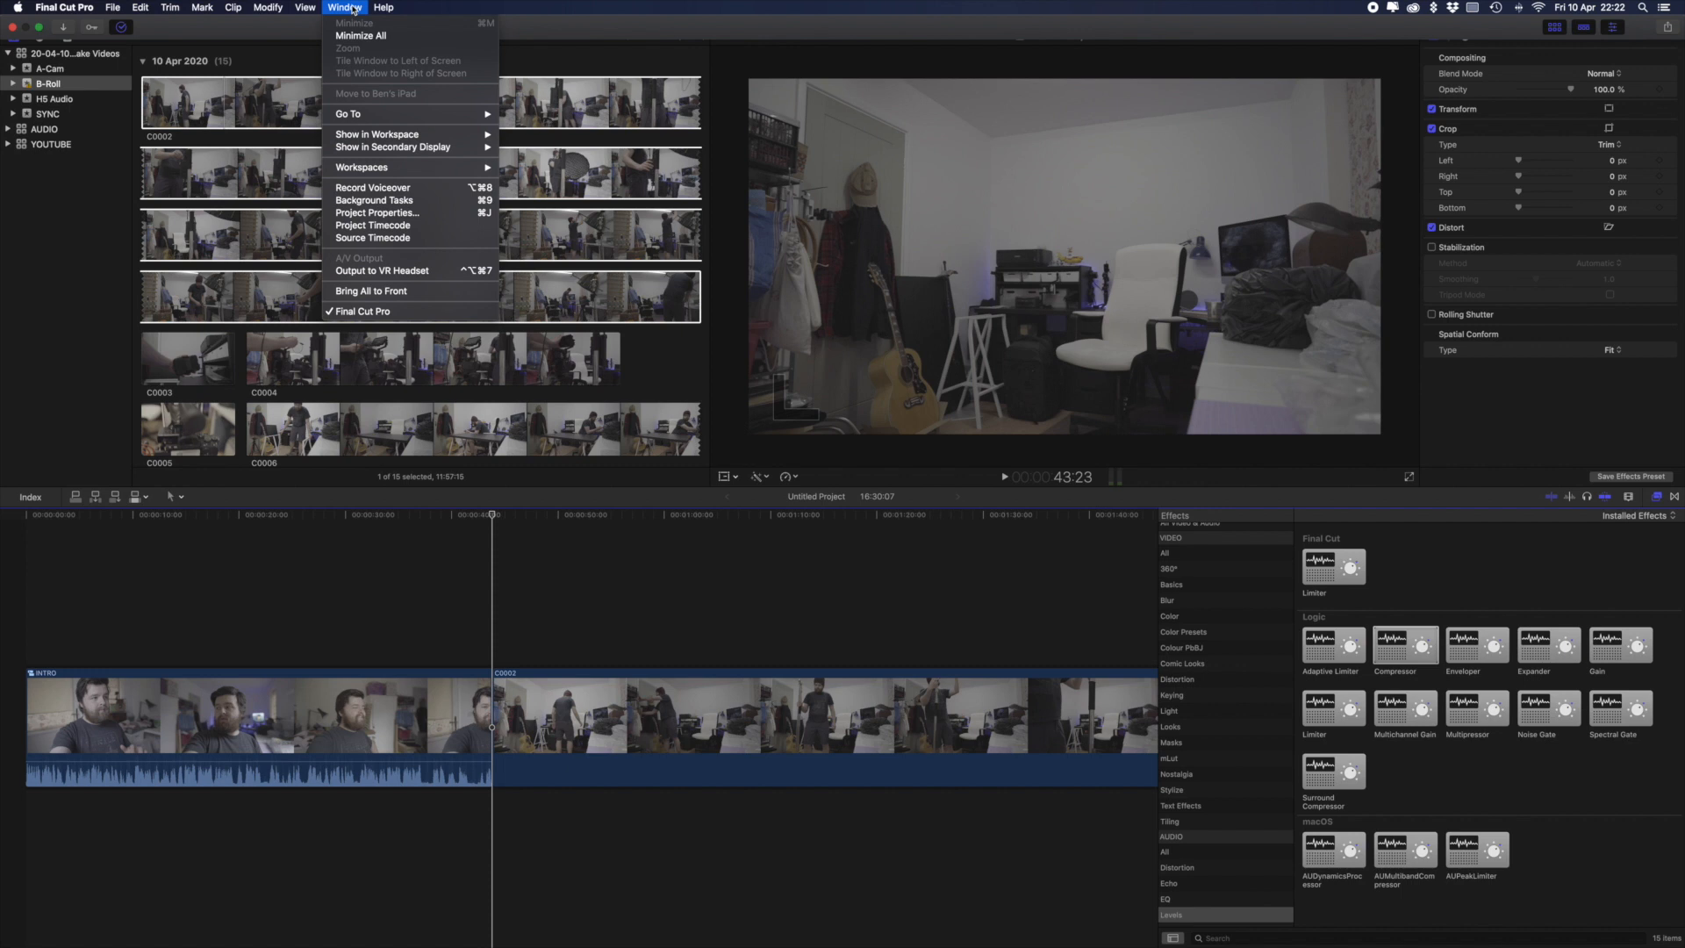
pyautogui.click(422, 195)
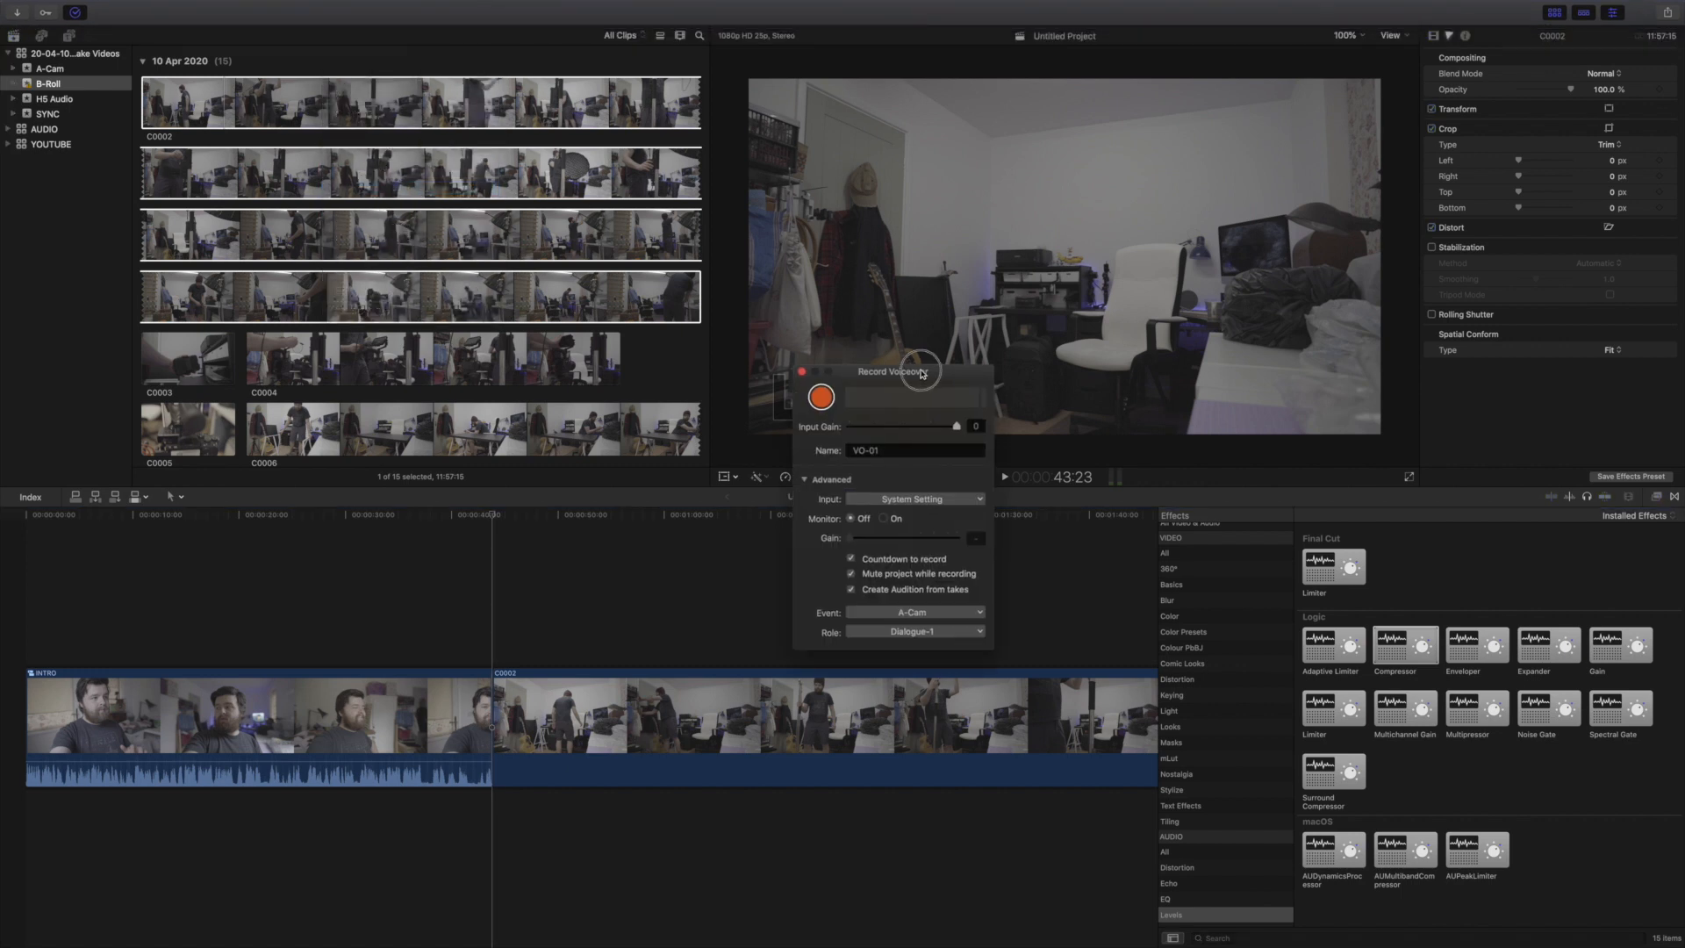
pyautogui.moveTo(924, 375); pyautogui.dragTo(798, 308)
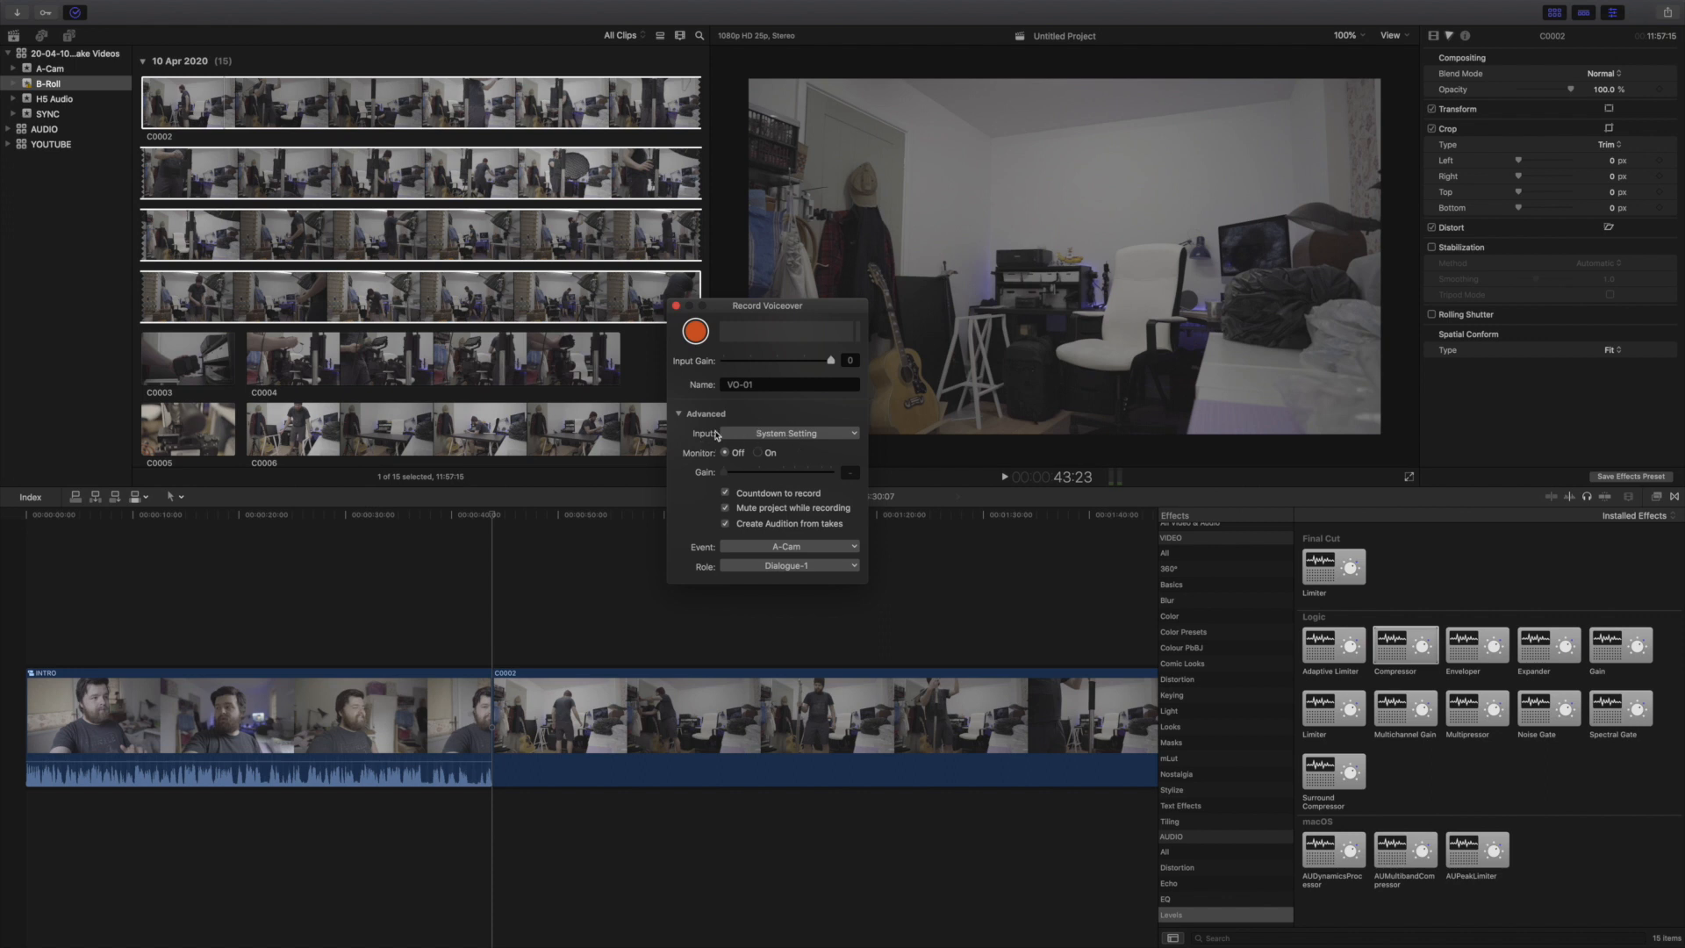
# - Turn voiceover monitoring on and set the input to the Built-in Microphone with Stereo - Channels 1 & 2
pyautogui.click(769, 435)
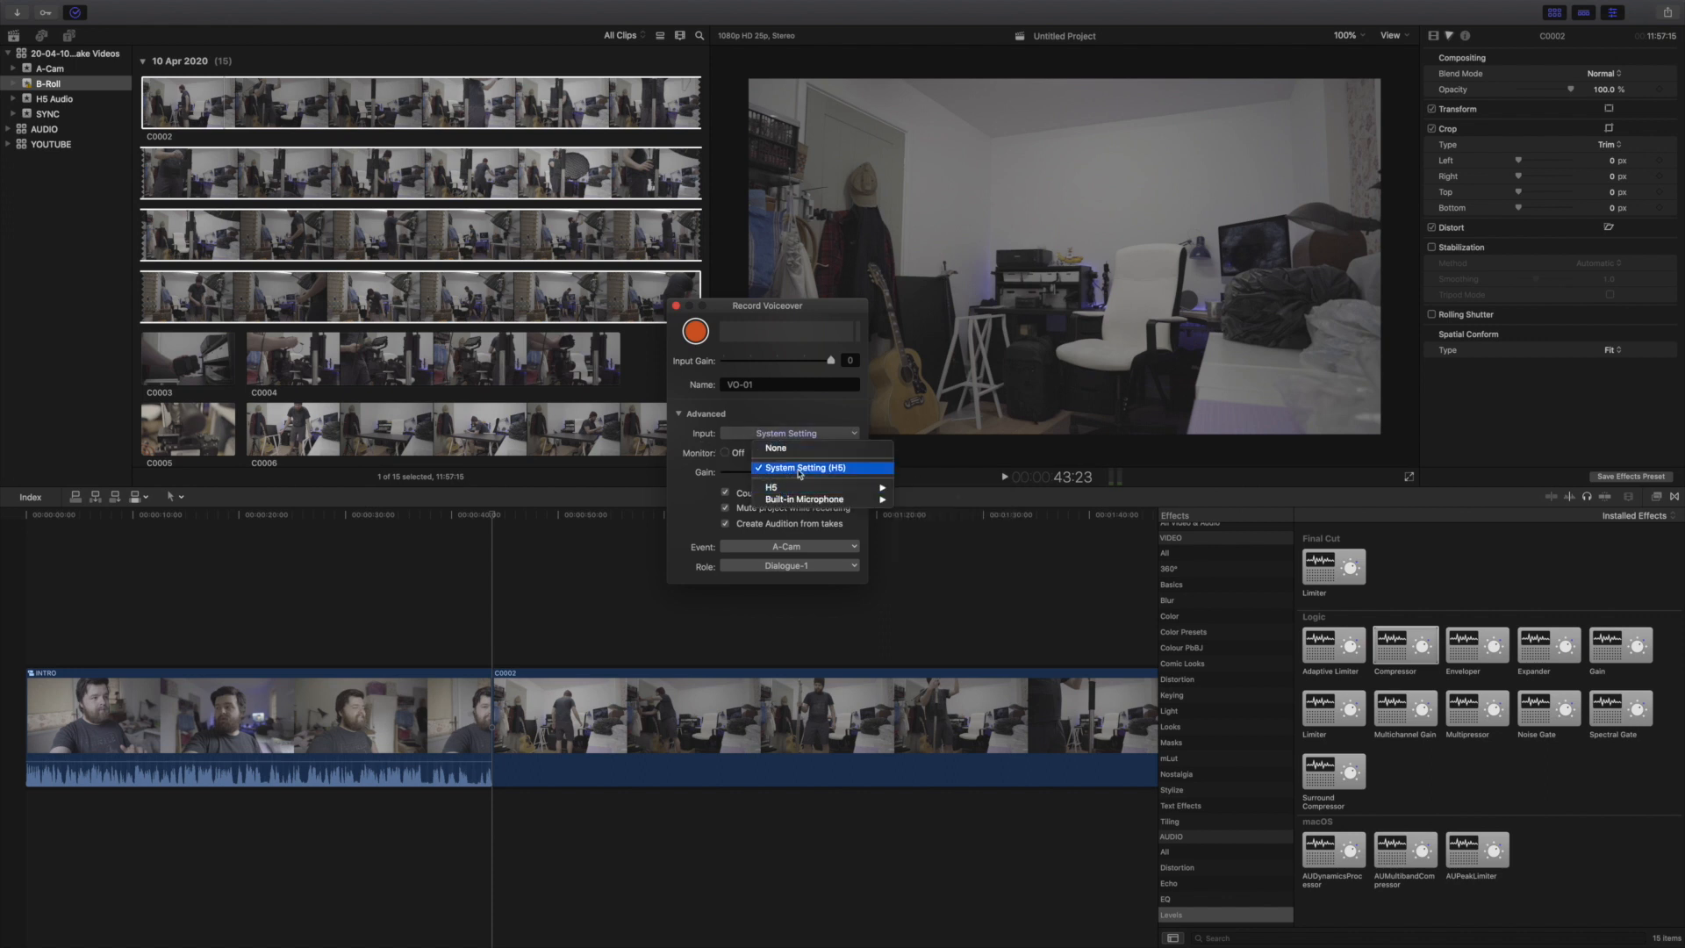
pyautogui.click(800, 470)
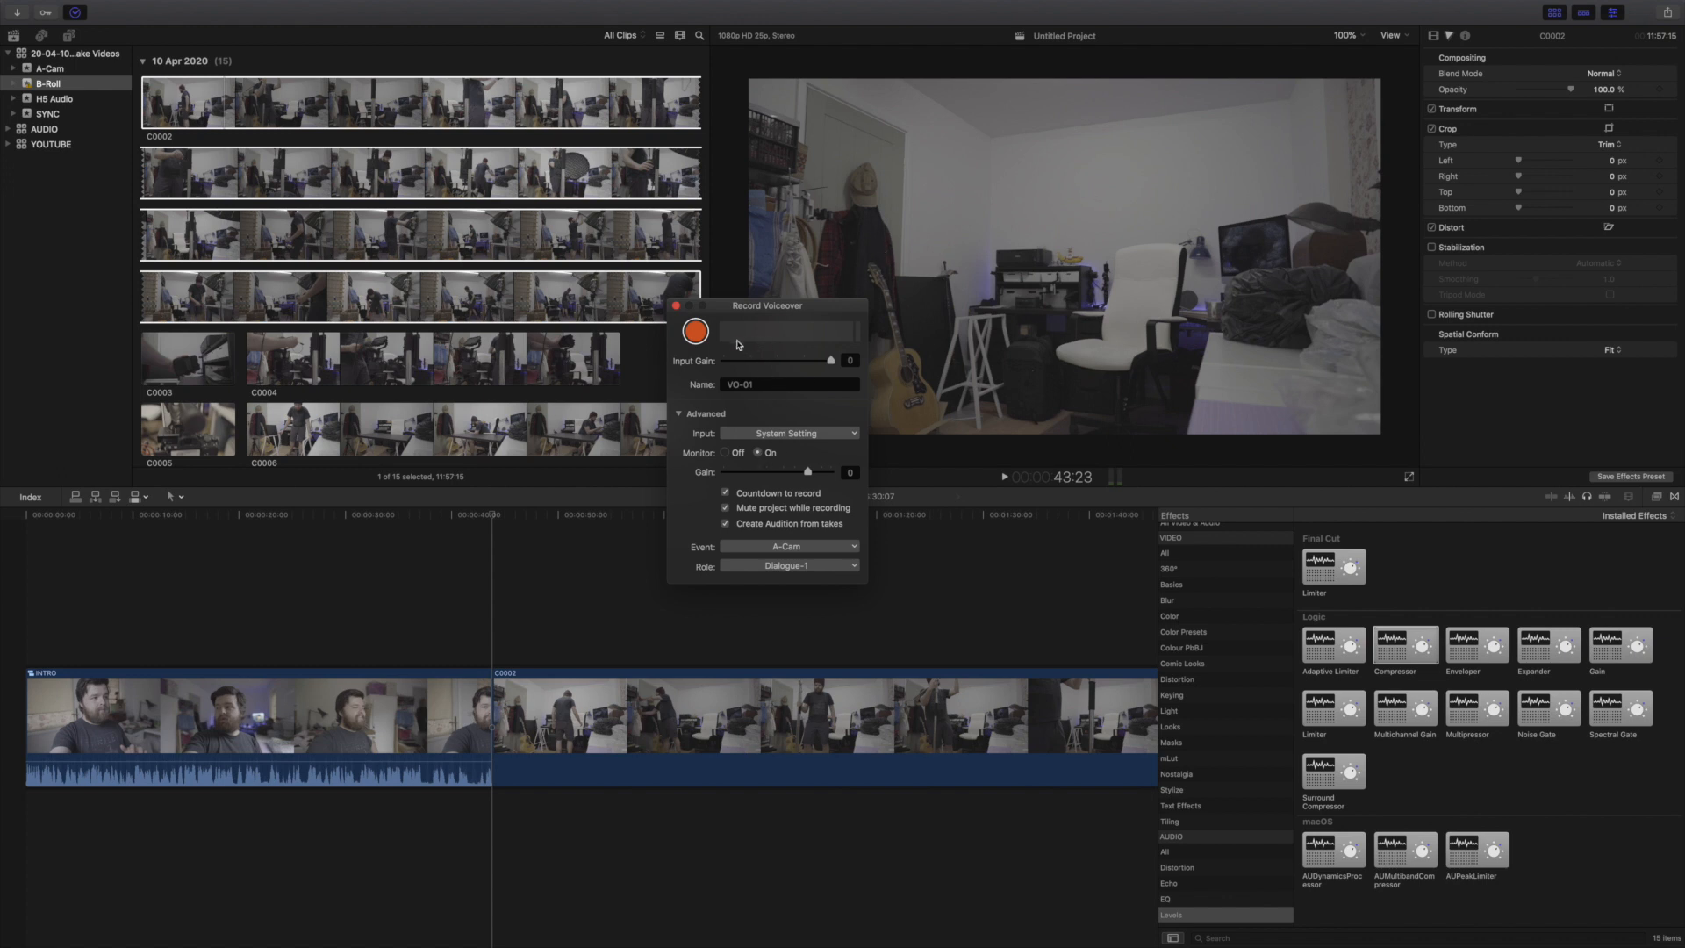
pyautogui.click(765, 434)
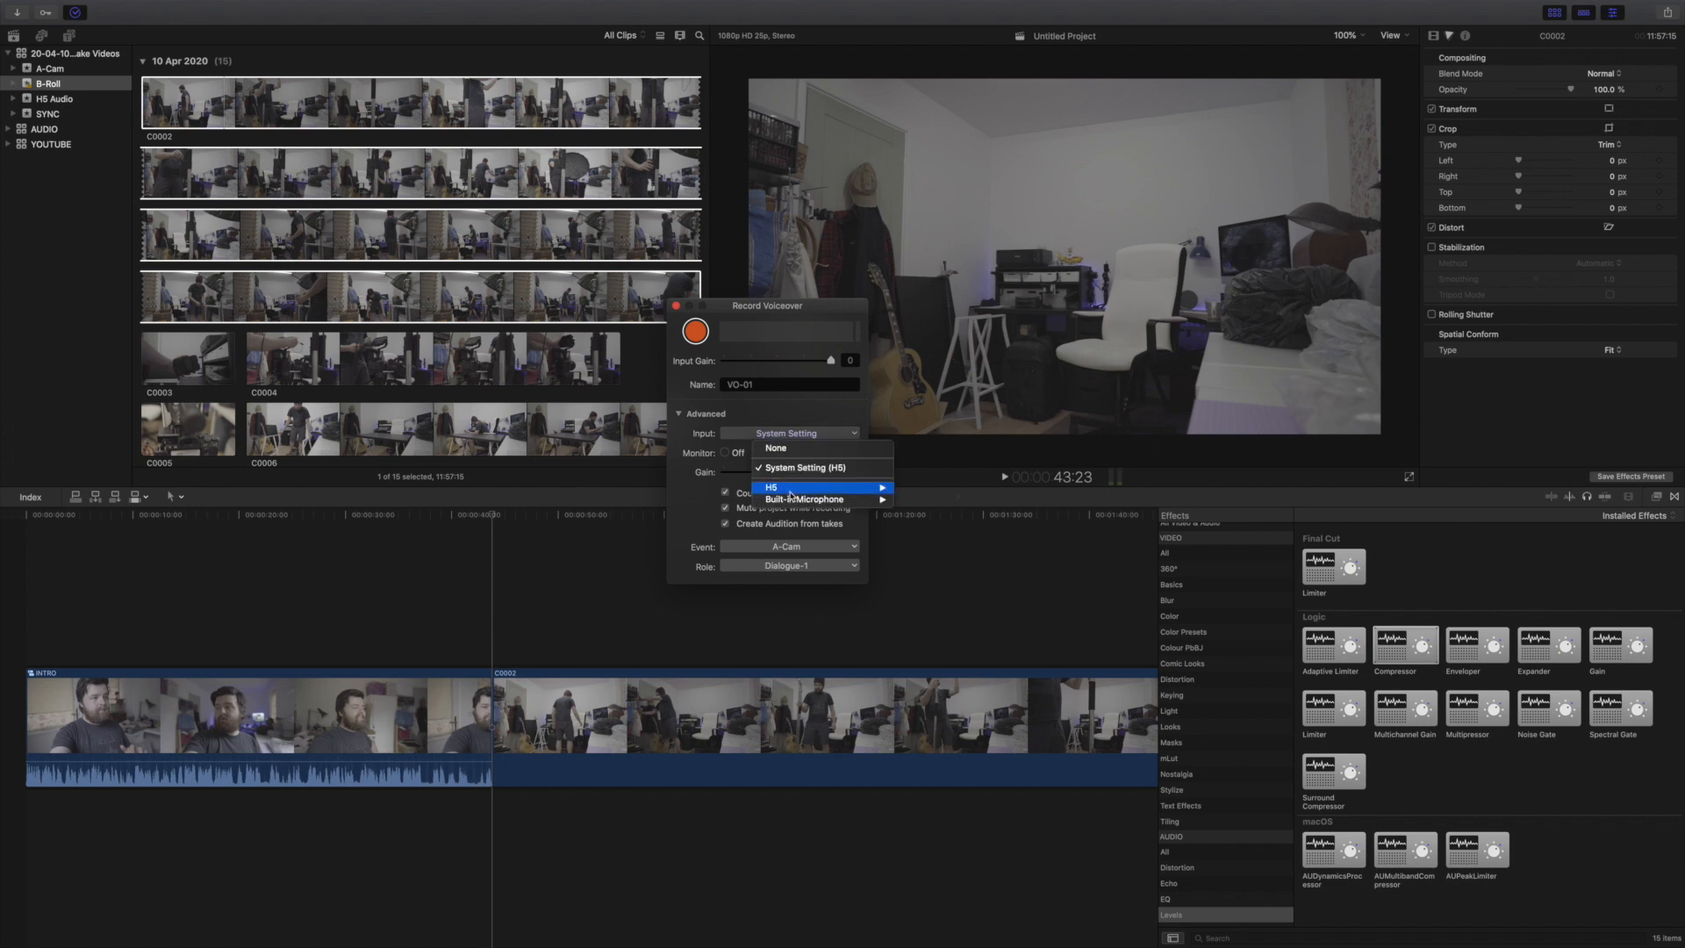
pyautogui.moveTo(791, 507)
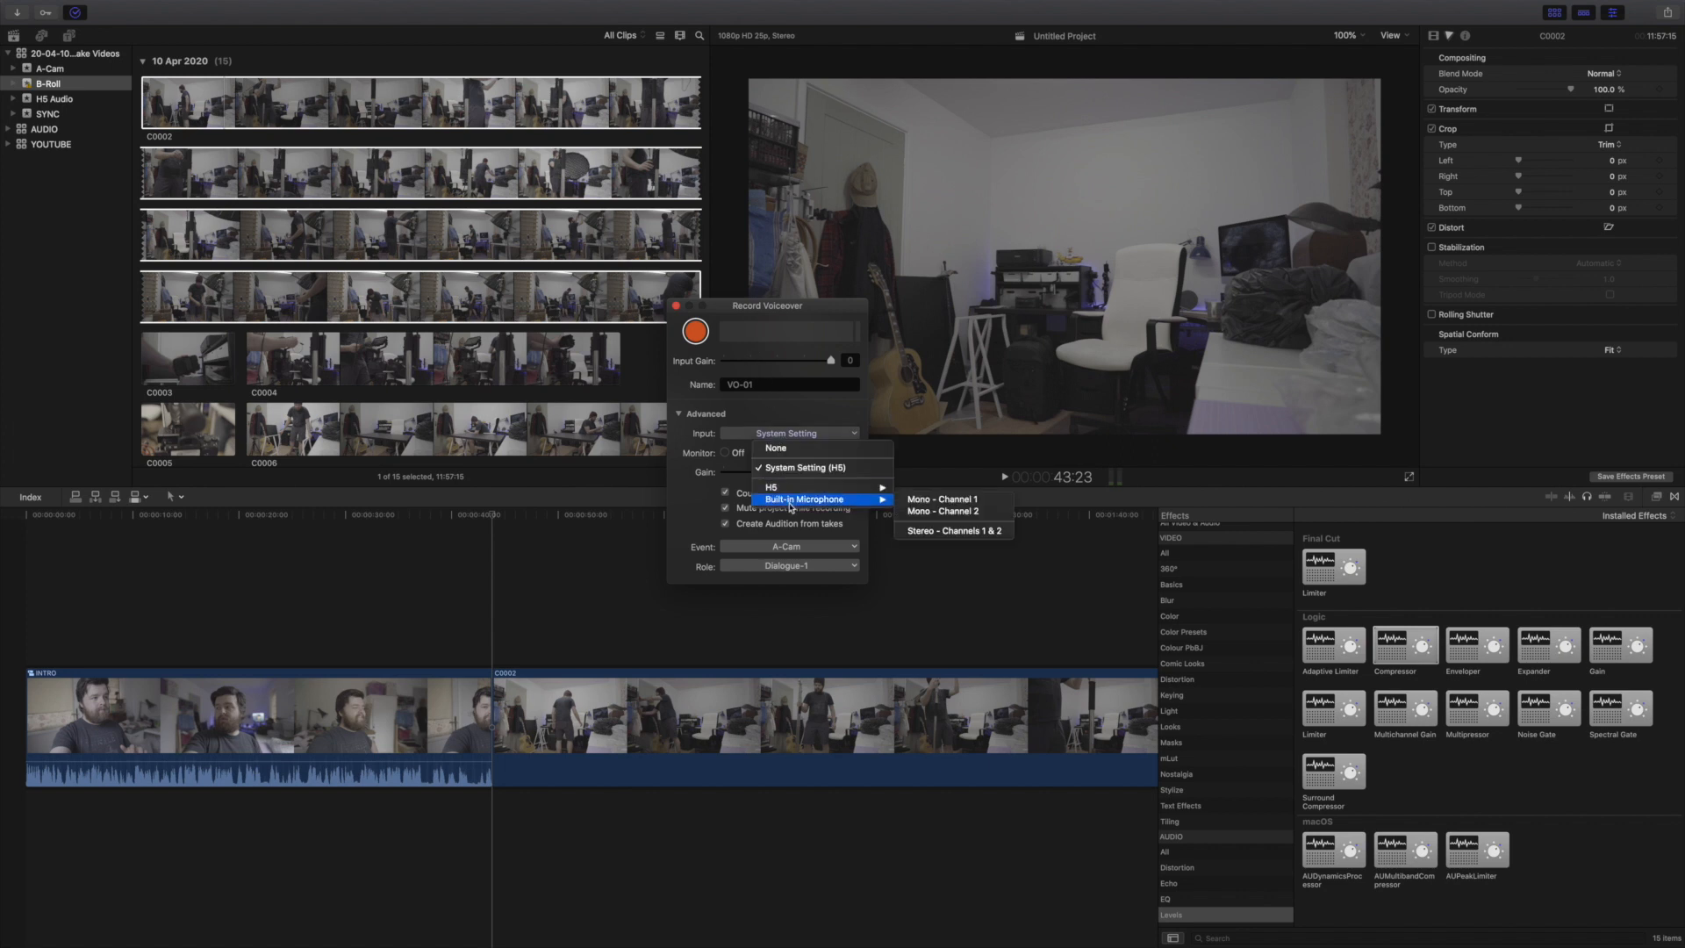
pyautogui.click(970, 532)
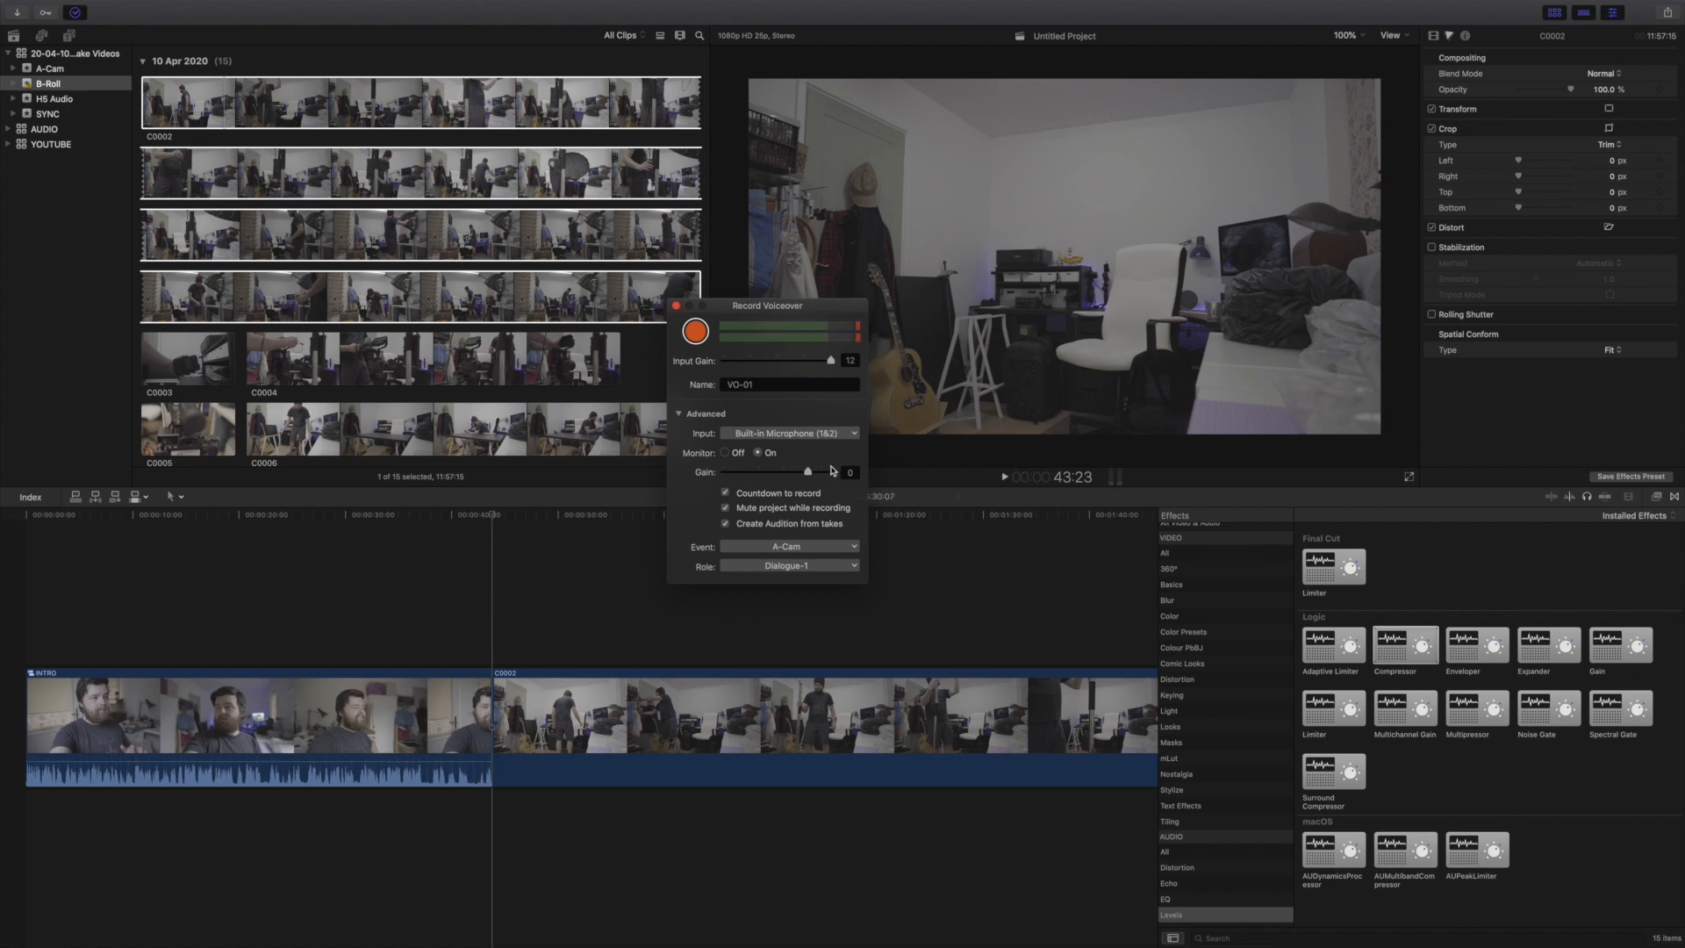
# - Mute the computer's sound output and try adjusting the voiceover's input gain
pyautogui.press('XF86AudioMute')
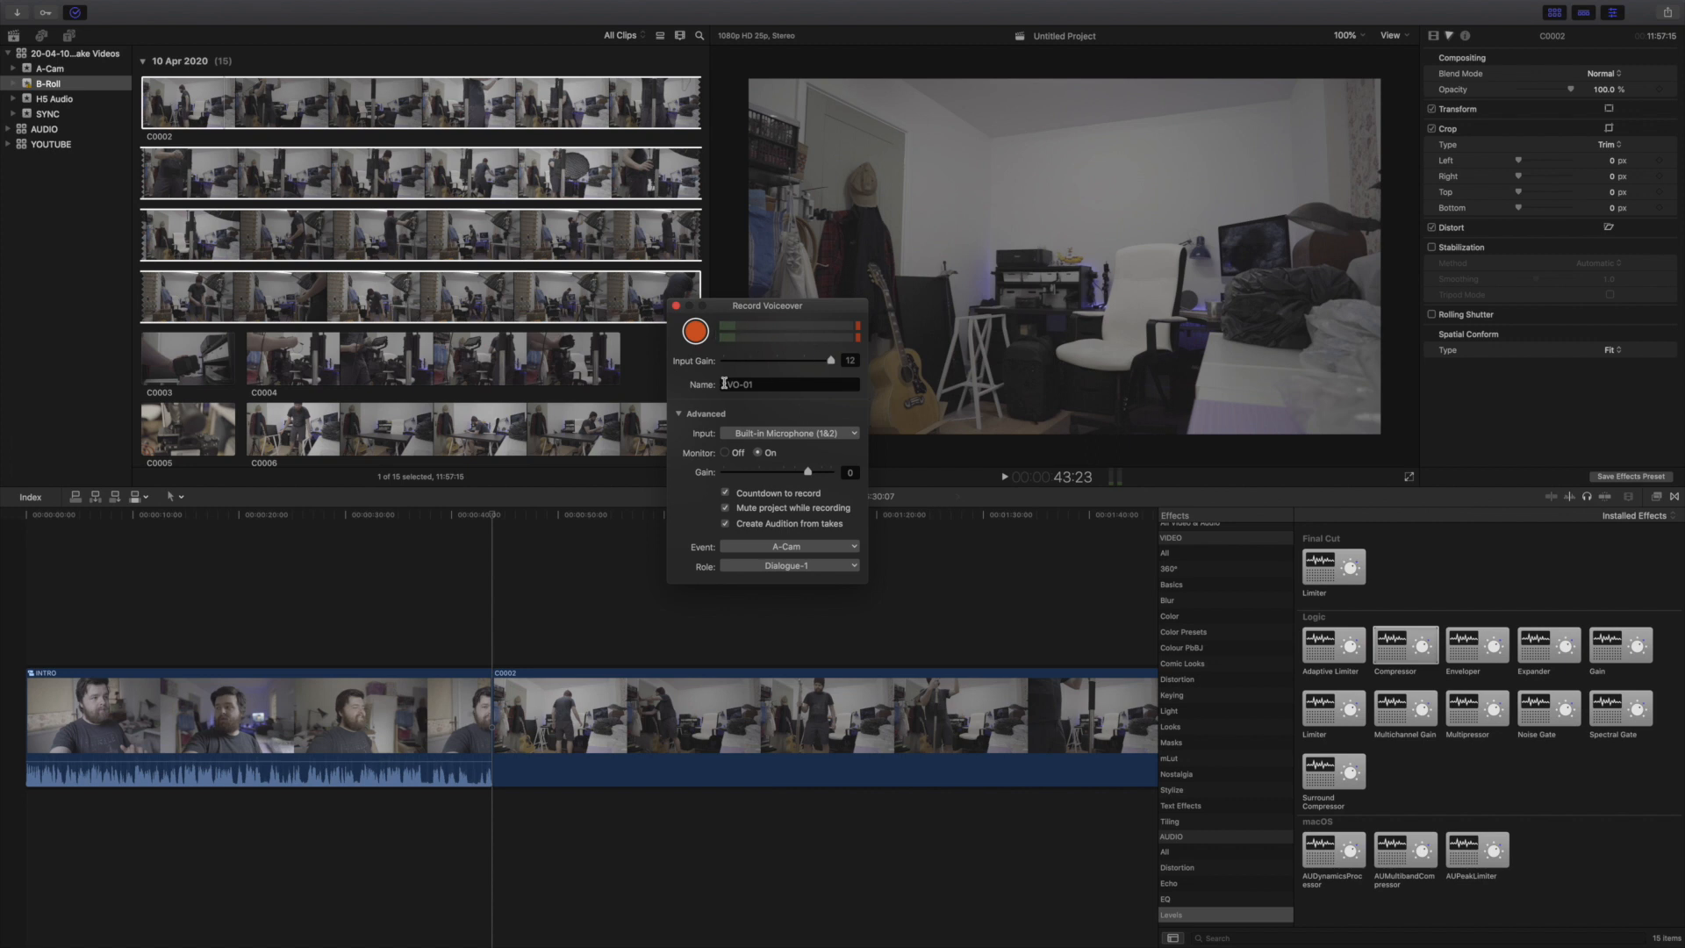
pyautogui.press('Return')
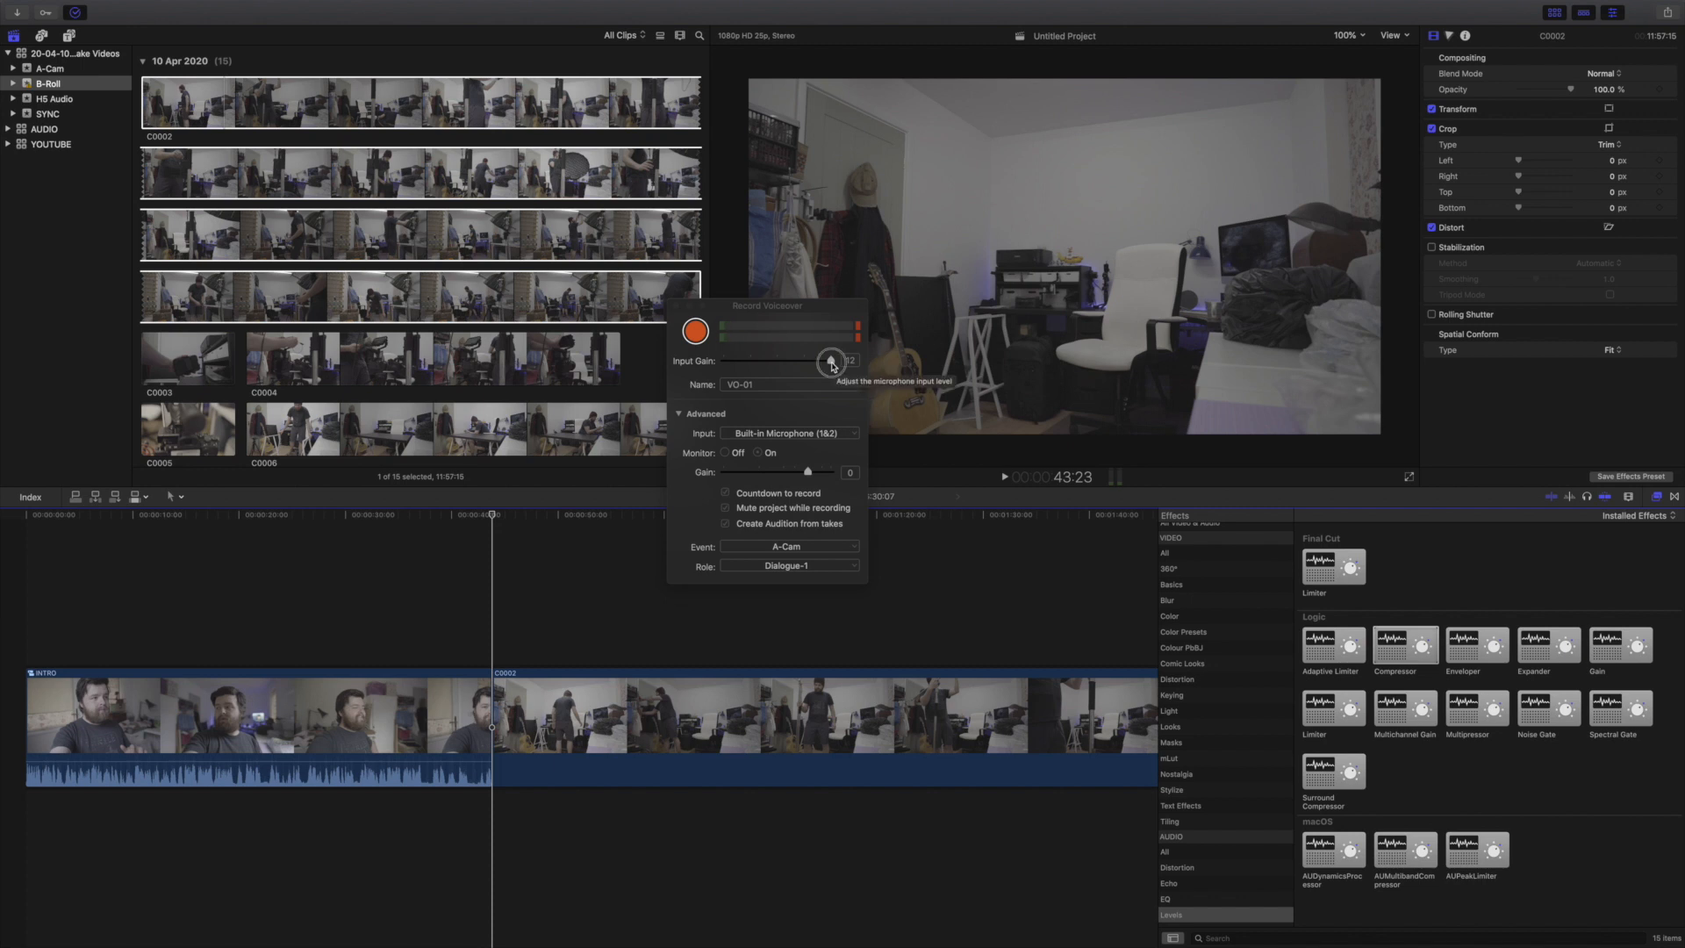
pyautogui.moveTo(832, 366); pyautogui.dragTo(823, 368)
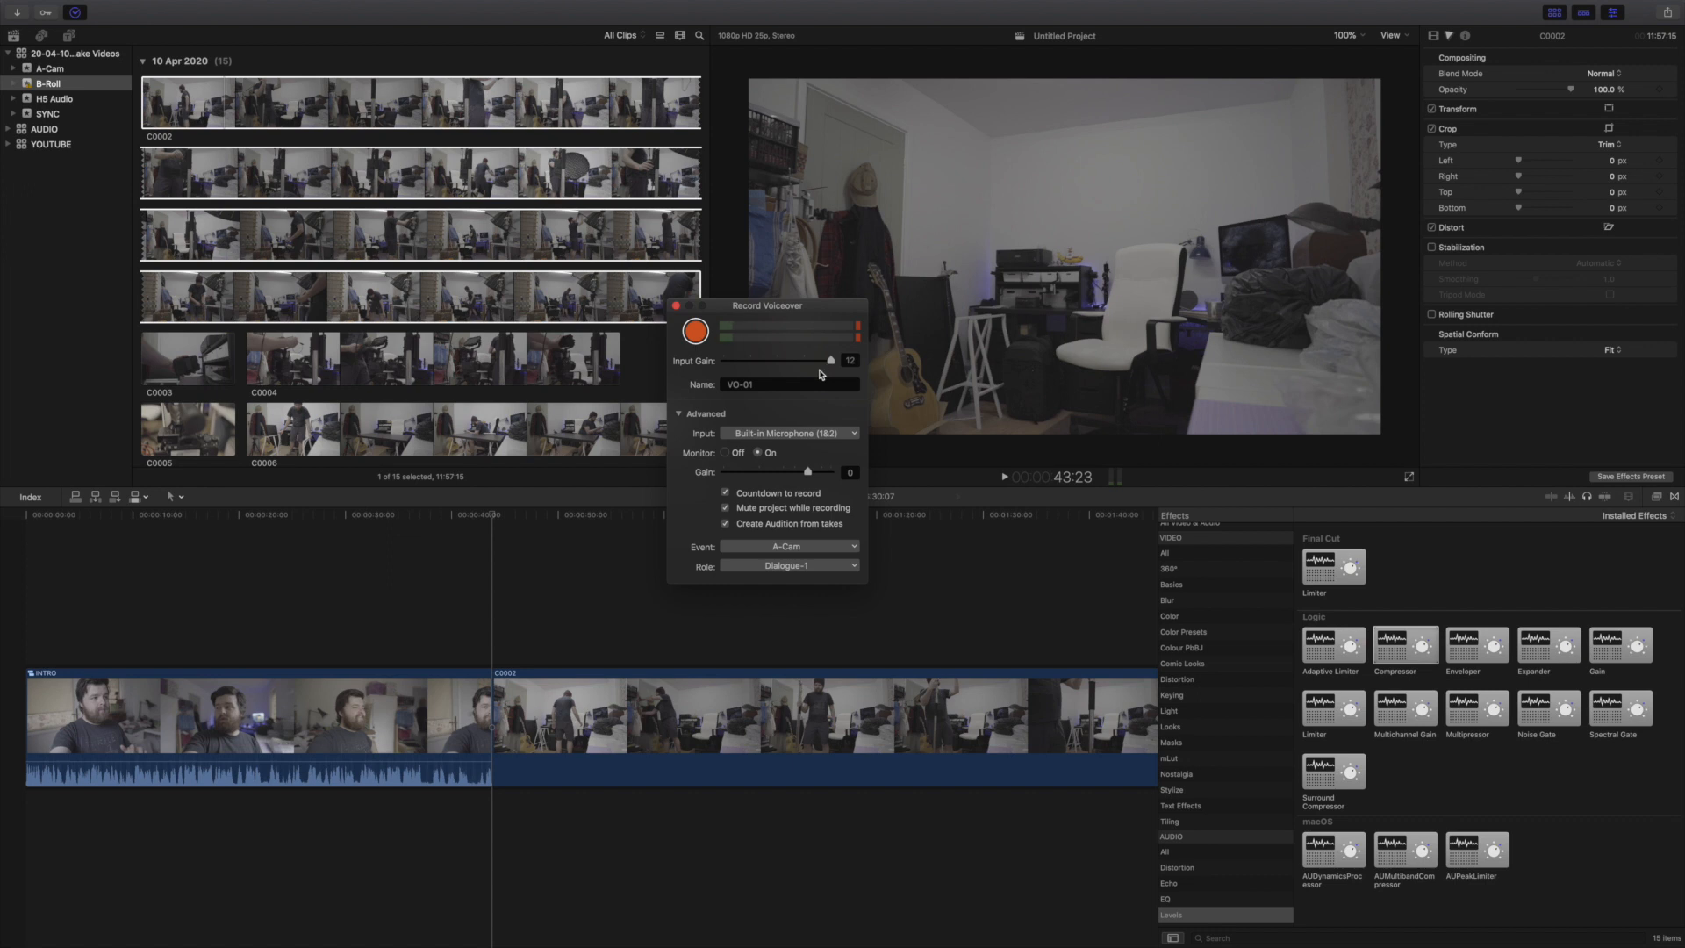
# - Record a voiceover take beneath clip C0002 and close the Record Voiceover tool
pyautogui.click(695, 334)
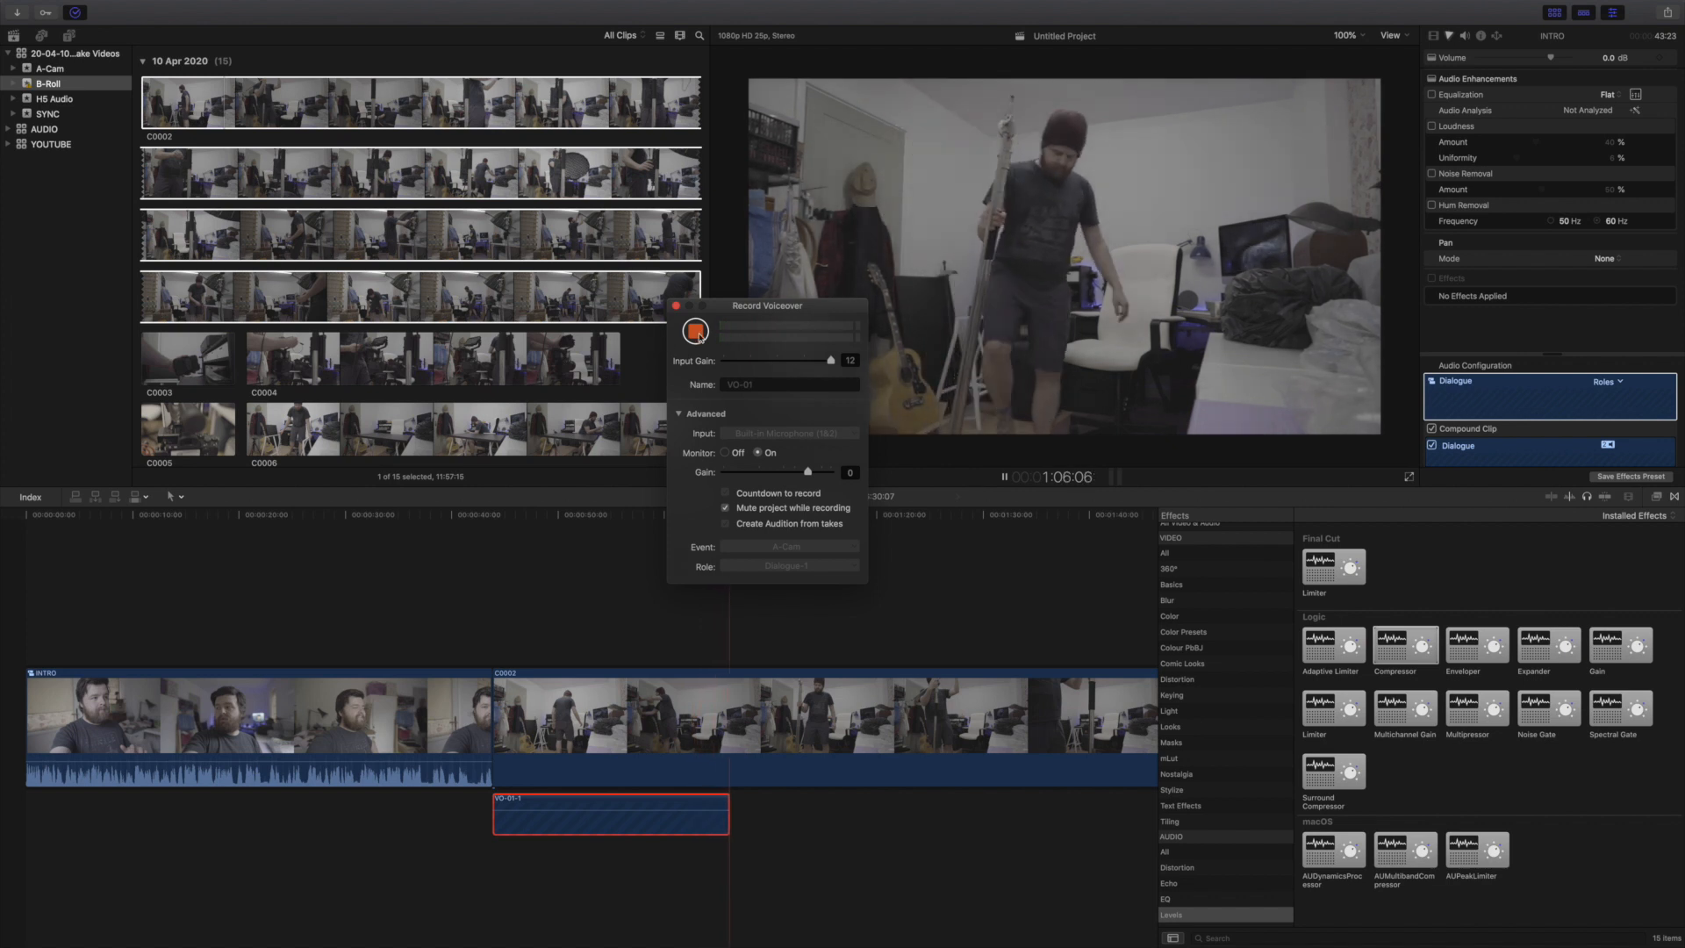
pyautogui.press('space')
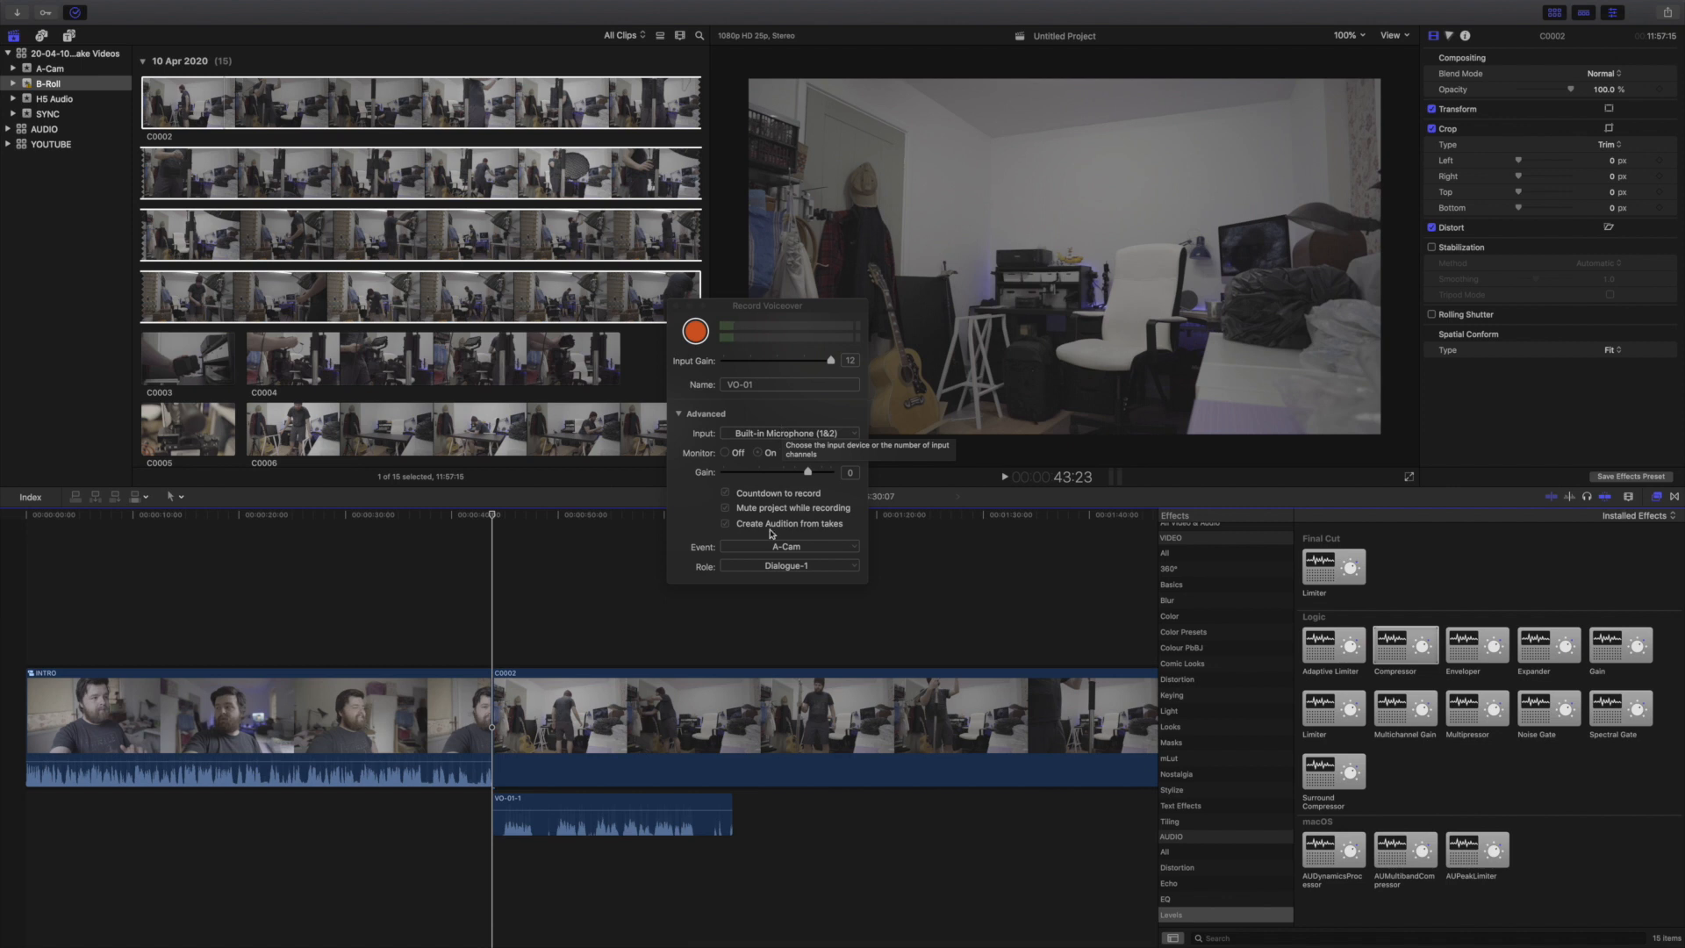
pyautogui.press('alt+super+8')
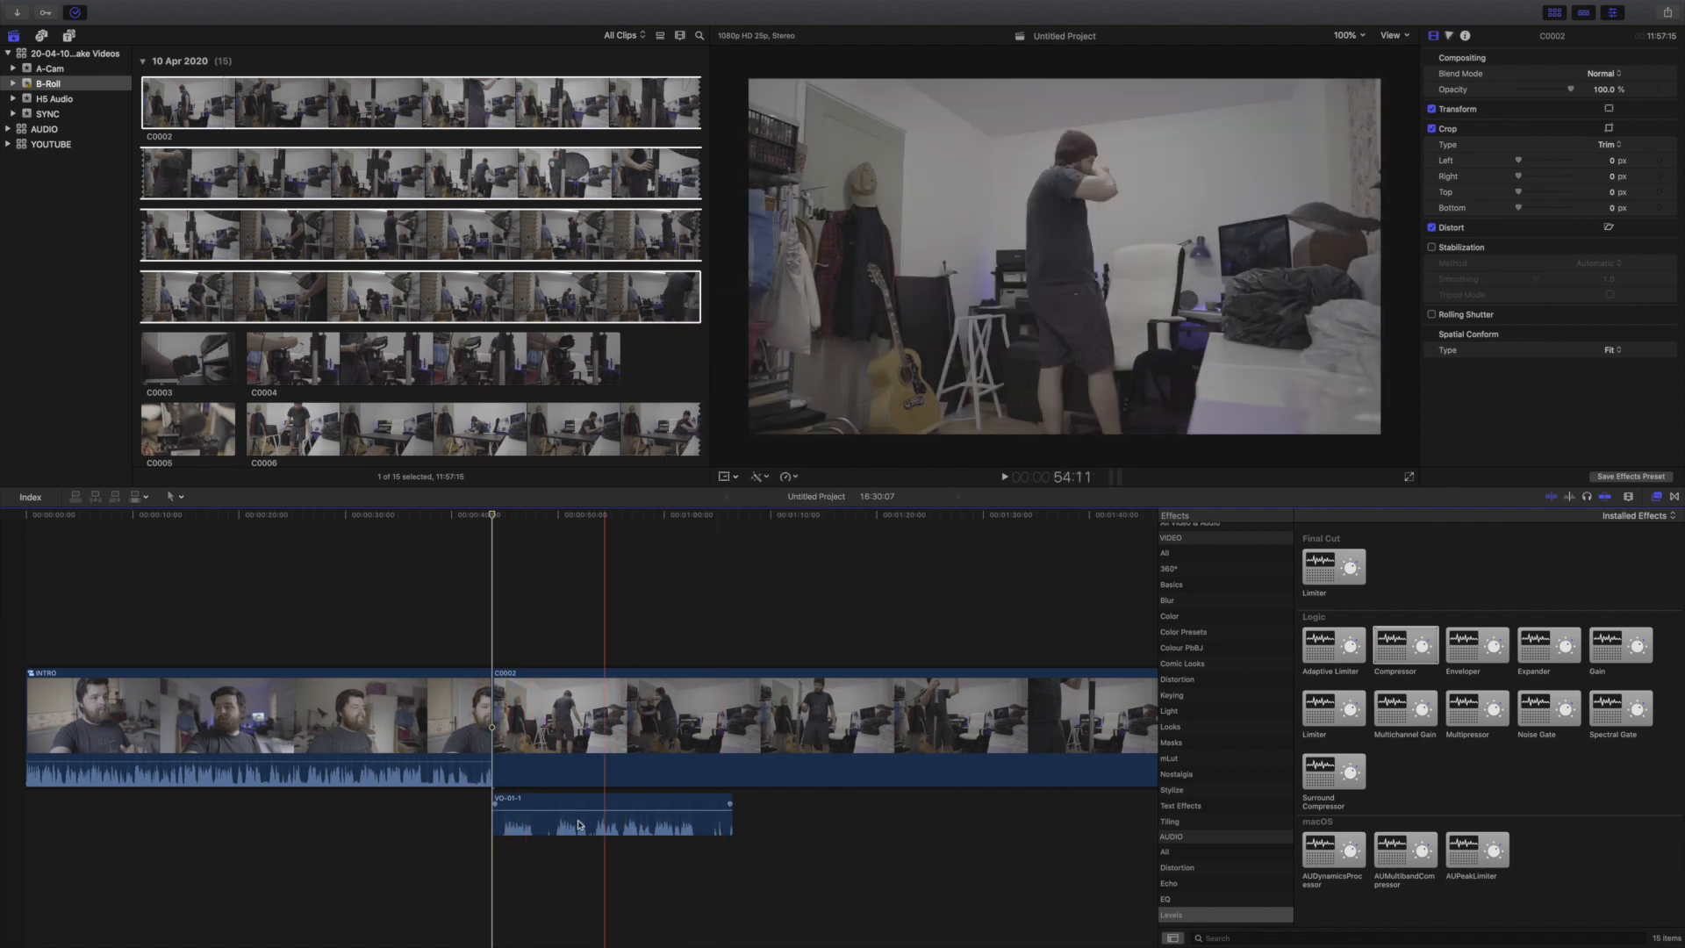
# - Play back the recorded voiceover from just before the start of clip C0002
pyautogui.click(579, 825)
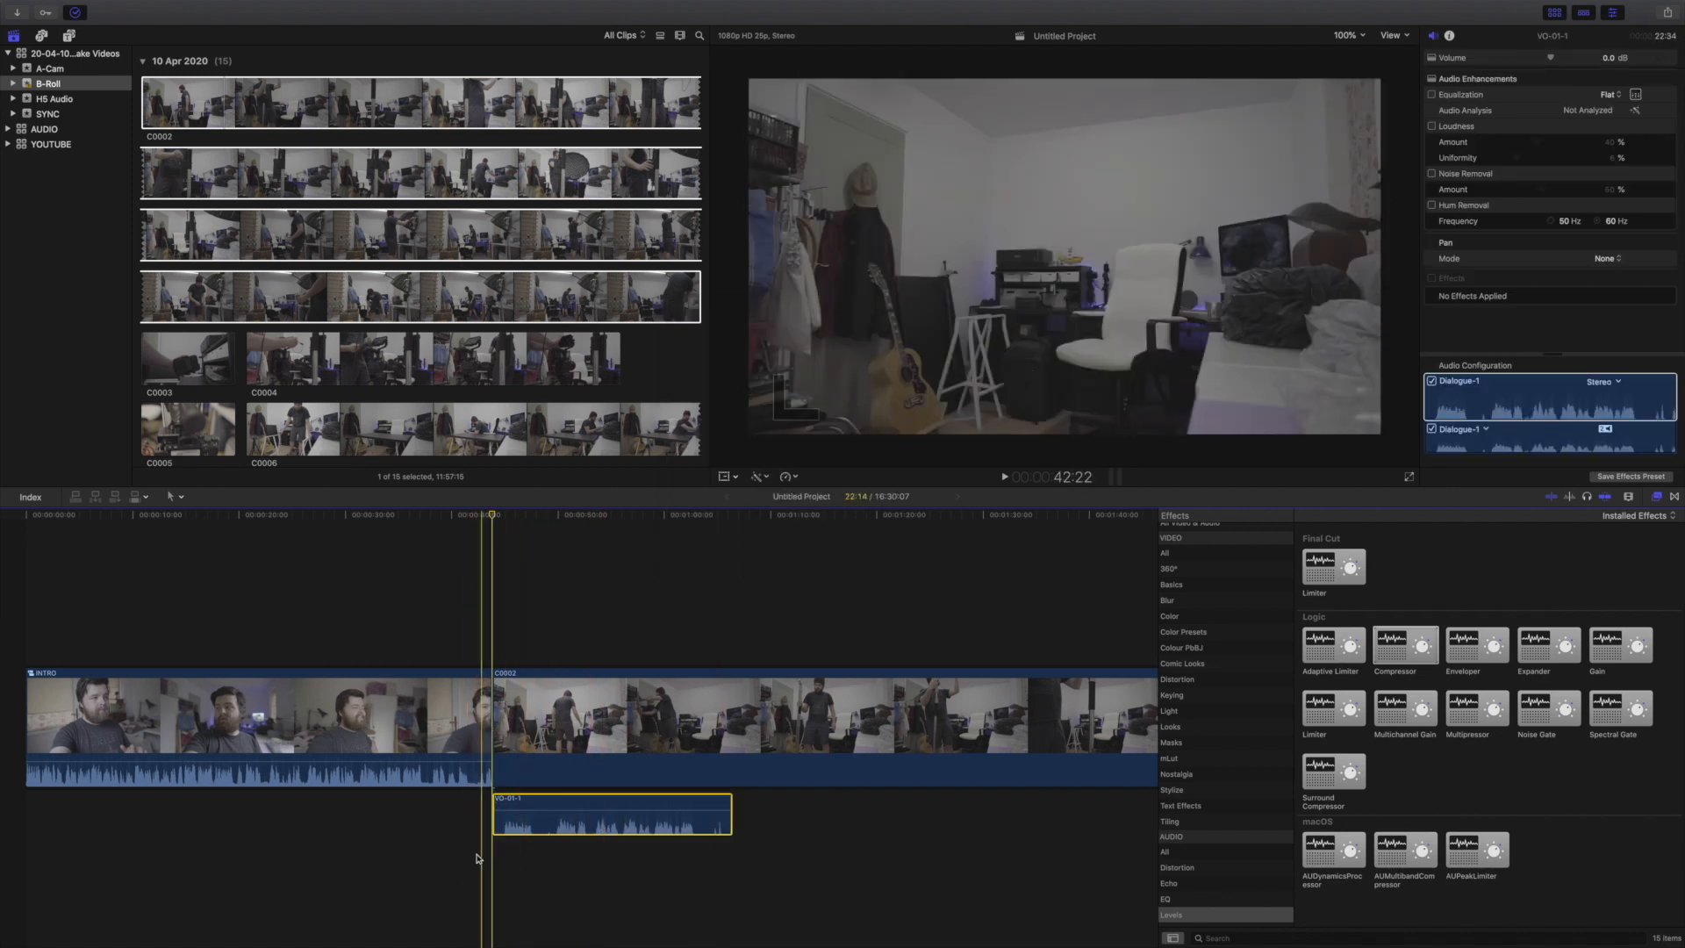
pyautogui.press('space')
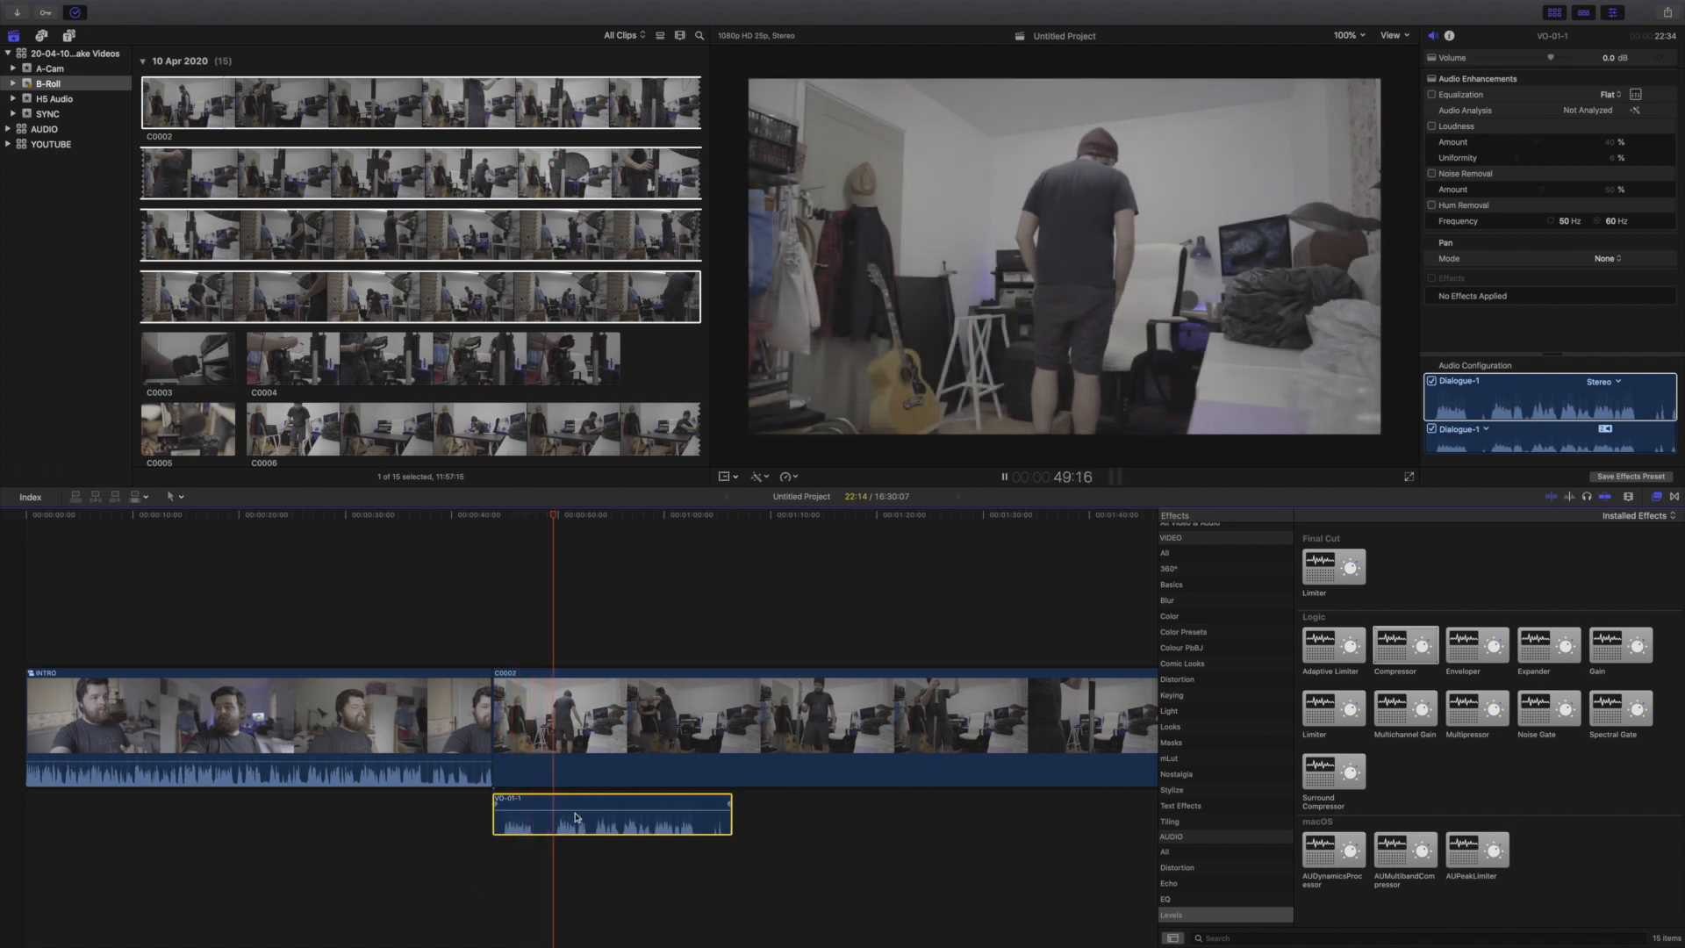
pyautogui.press('space')
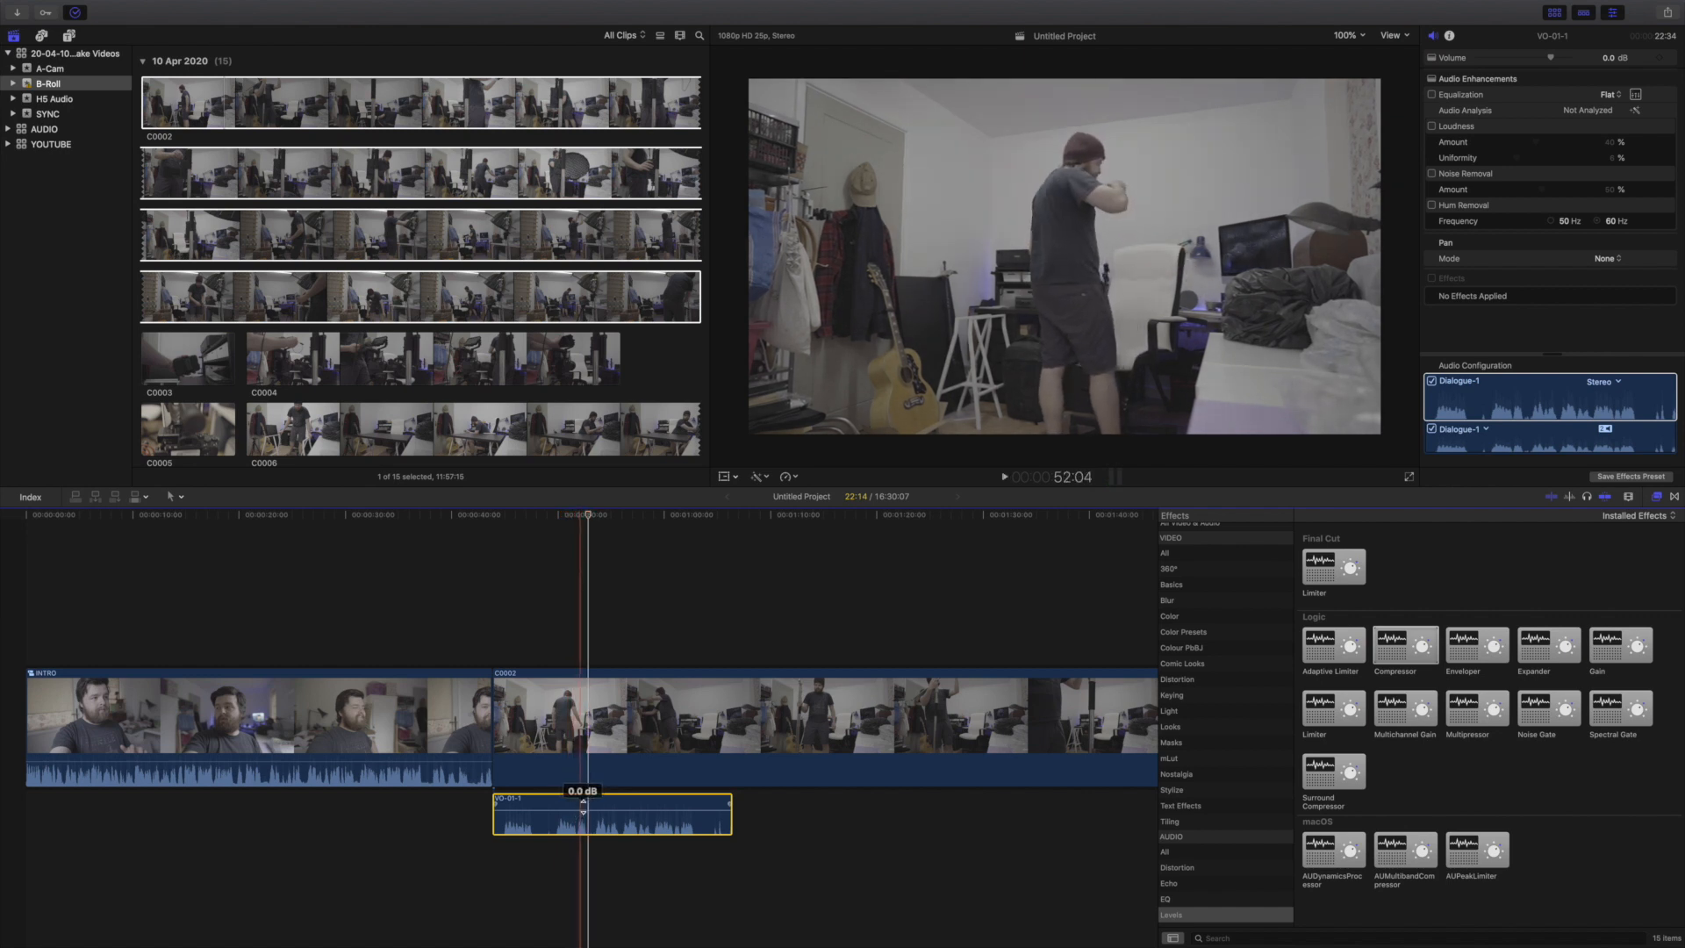
# - Trim the starts of clip C0002 and the voiceover clip beneath it to the 49:17 point
pyautogui.click(544, 704)
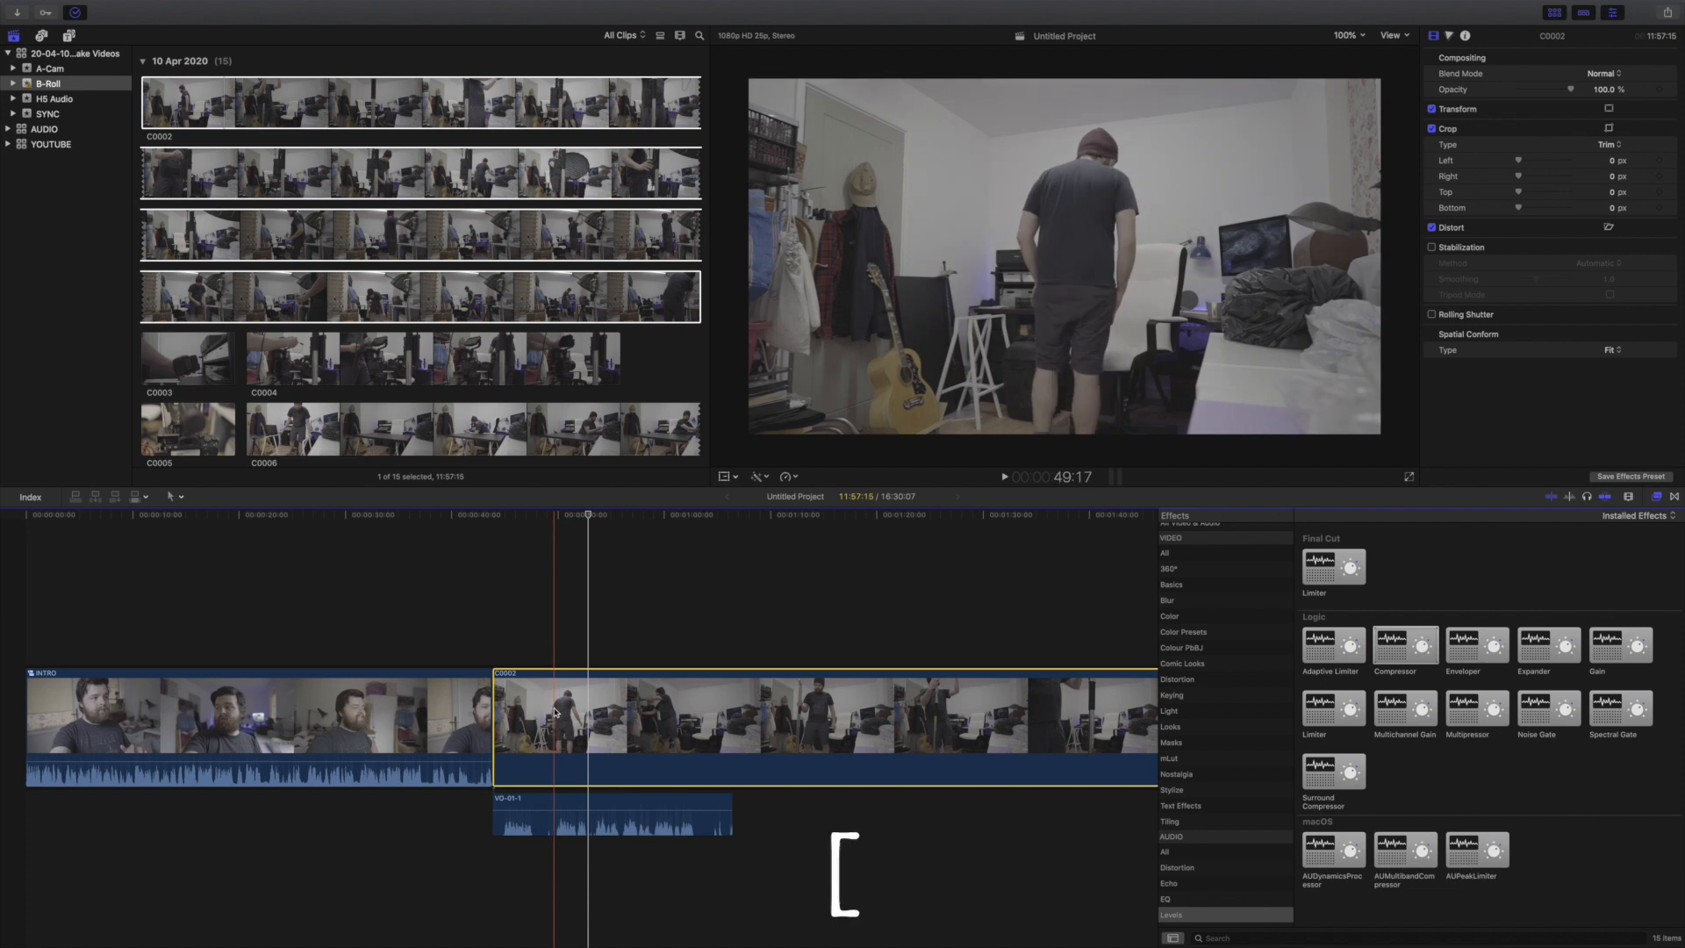
pyautogui.hotkey('alt', '[')
pyautogui.click(557, 804)
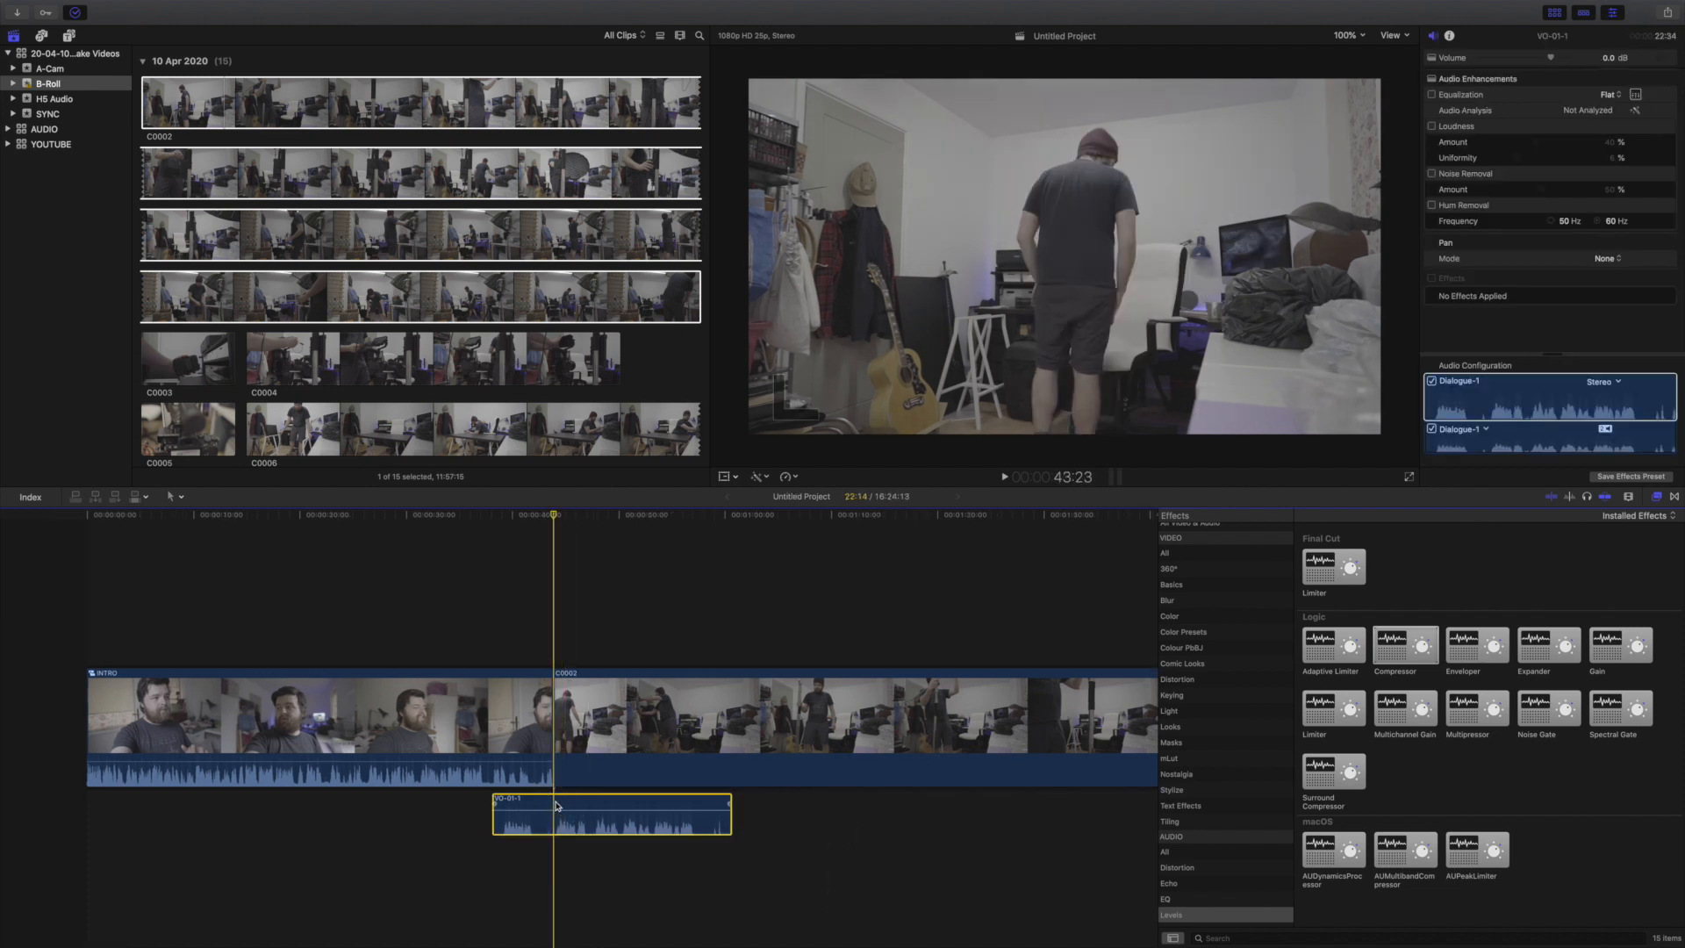
pyautogui.hotkey('alt', '[')
# - Play across the cut between INTRO and C0002 to check the trimmed voiceover against the footage
pyautogui.hotkey('shift', '/')
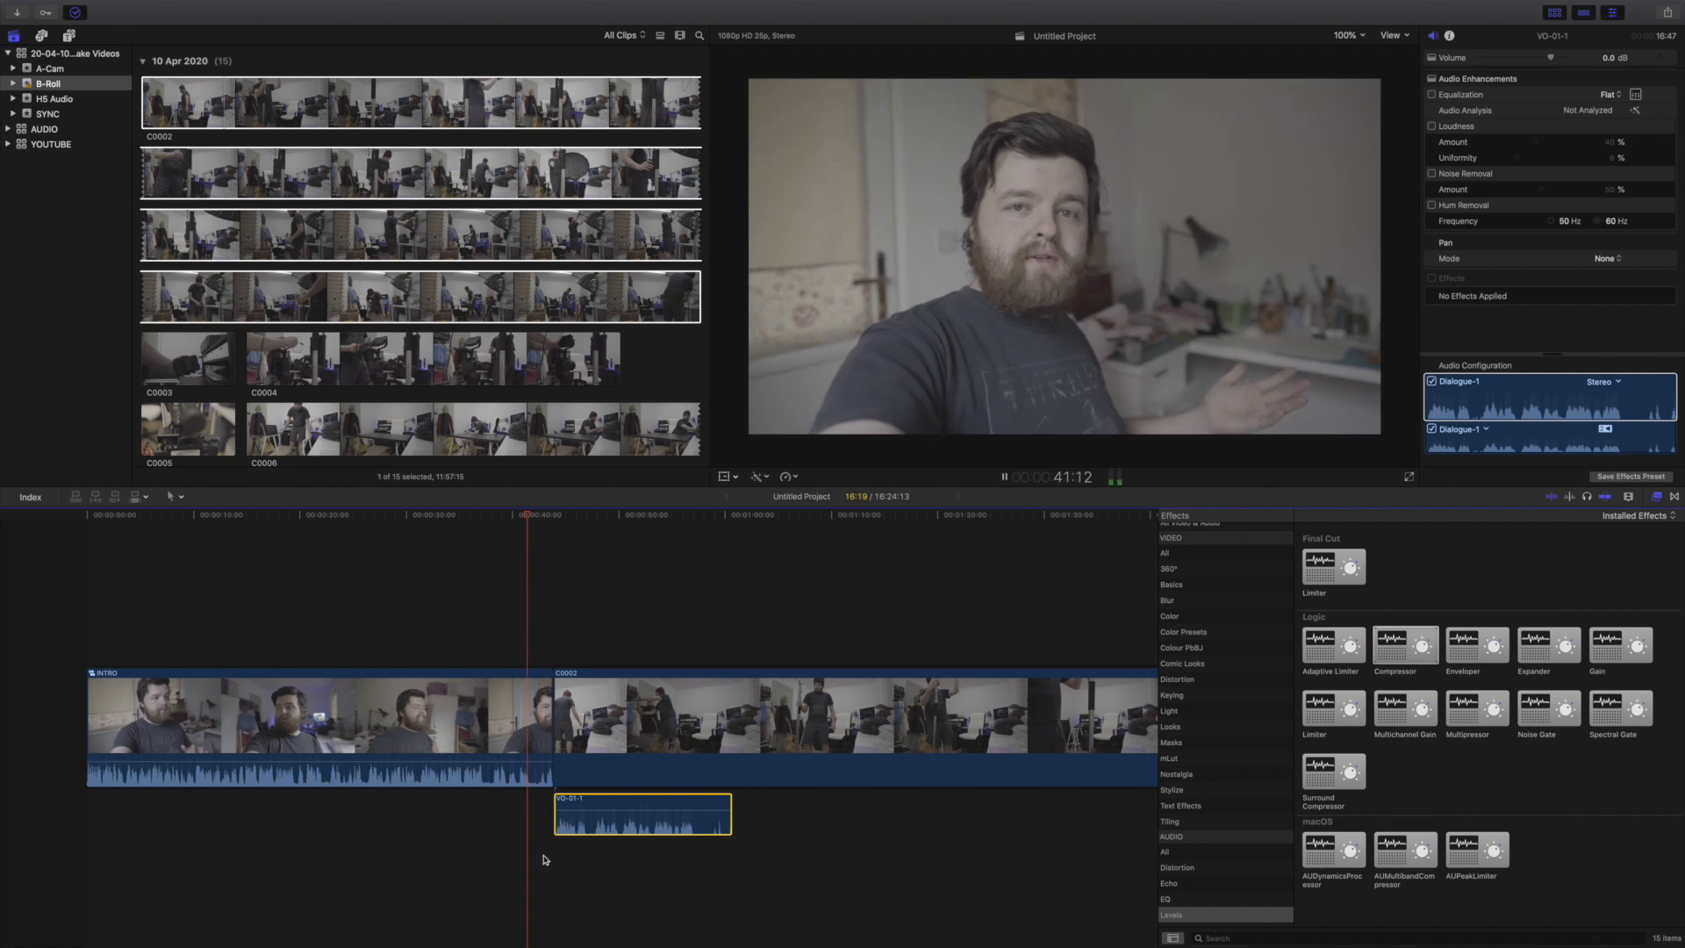
pyautogui.click(544, 860)
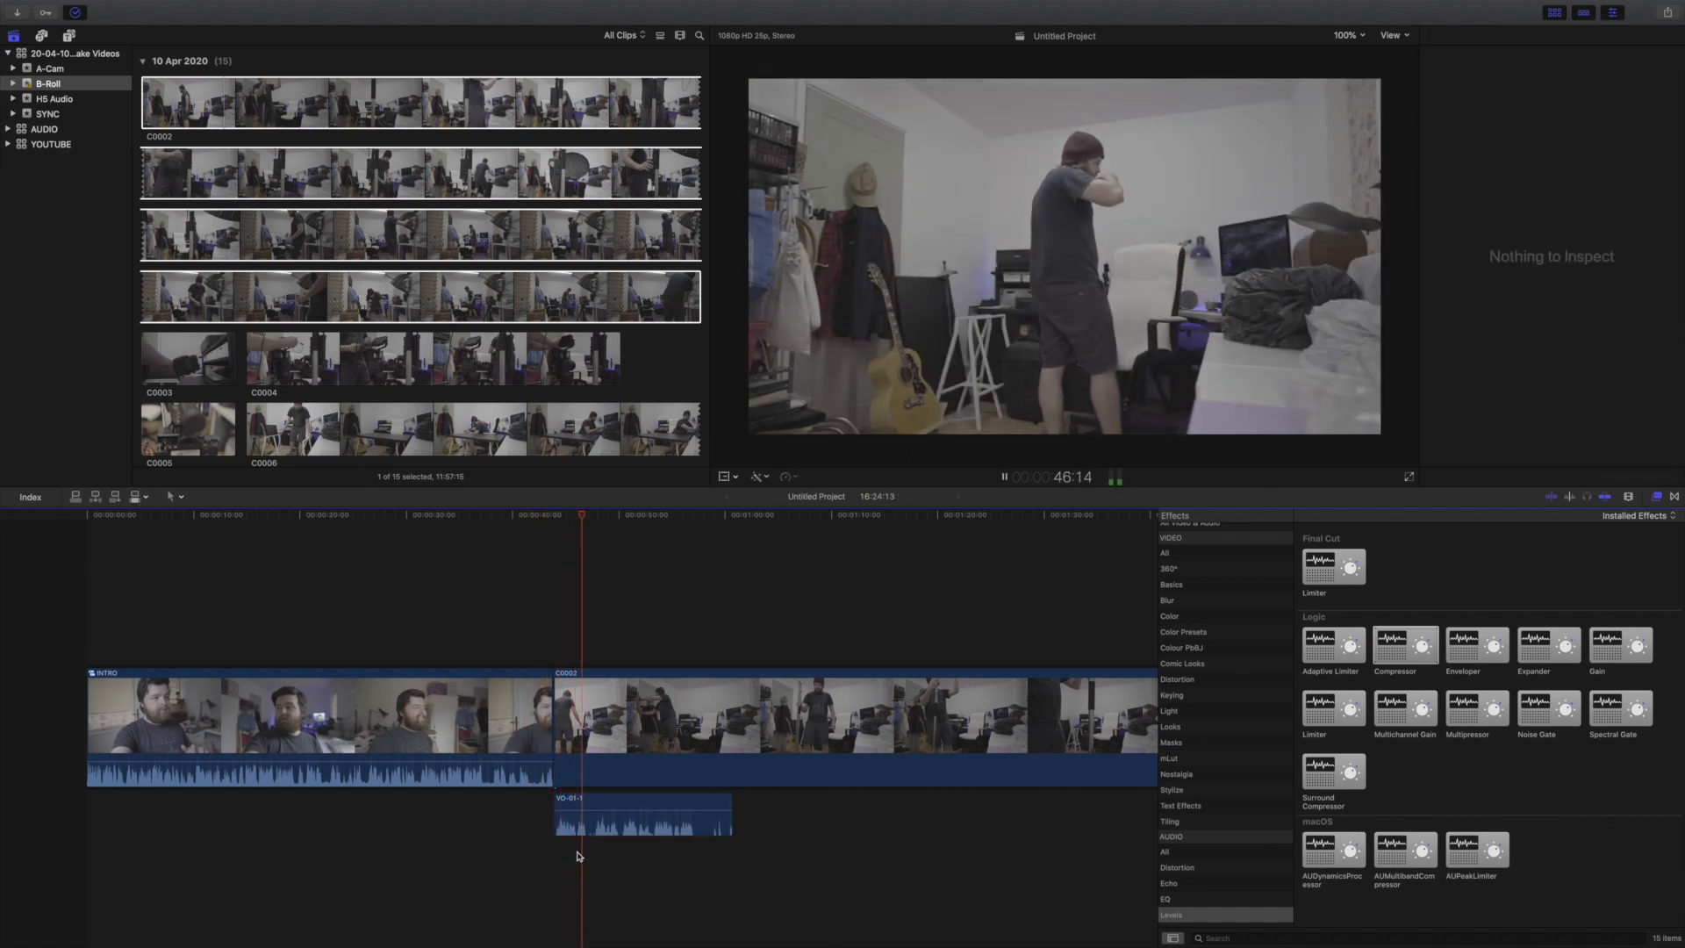
pyautogui.press('space')
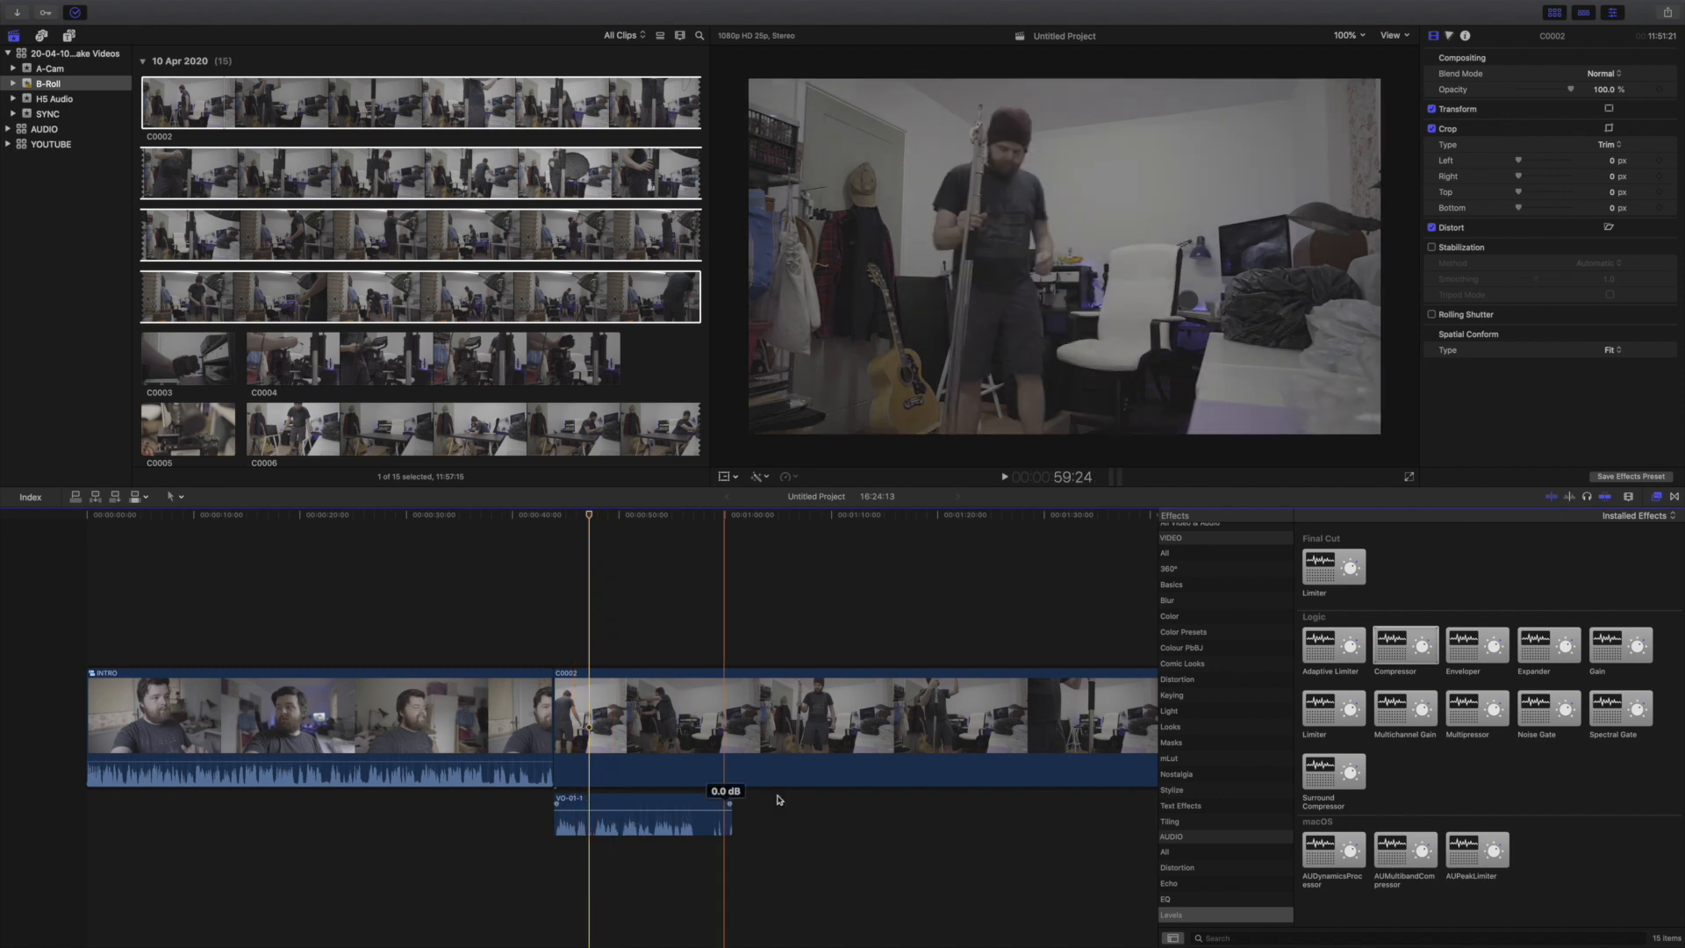
pyautogui.moveTo(1435, 659); pyautogui.dragTo(674, 812)
pyautogui.press('space')
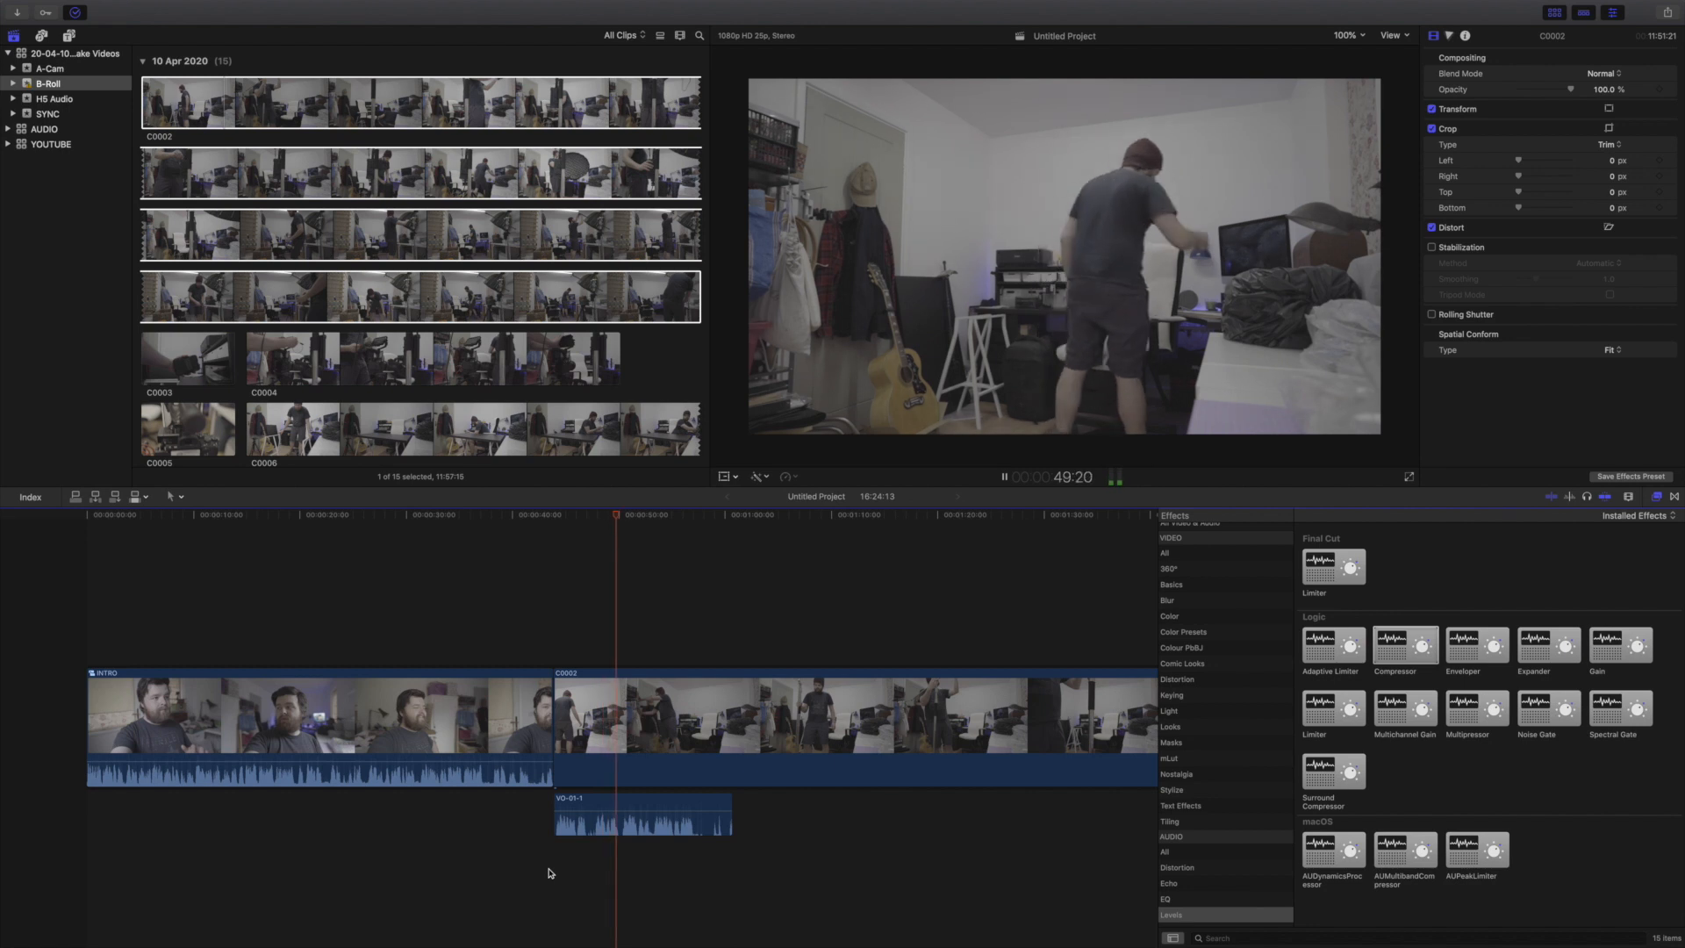
pyautogui.press('space')
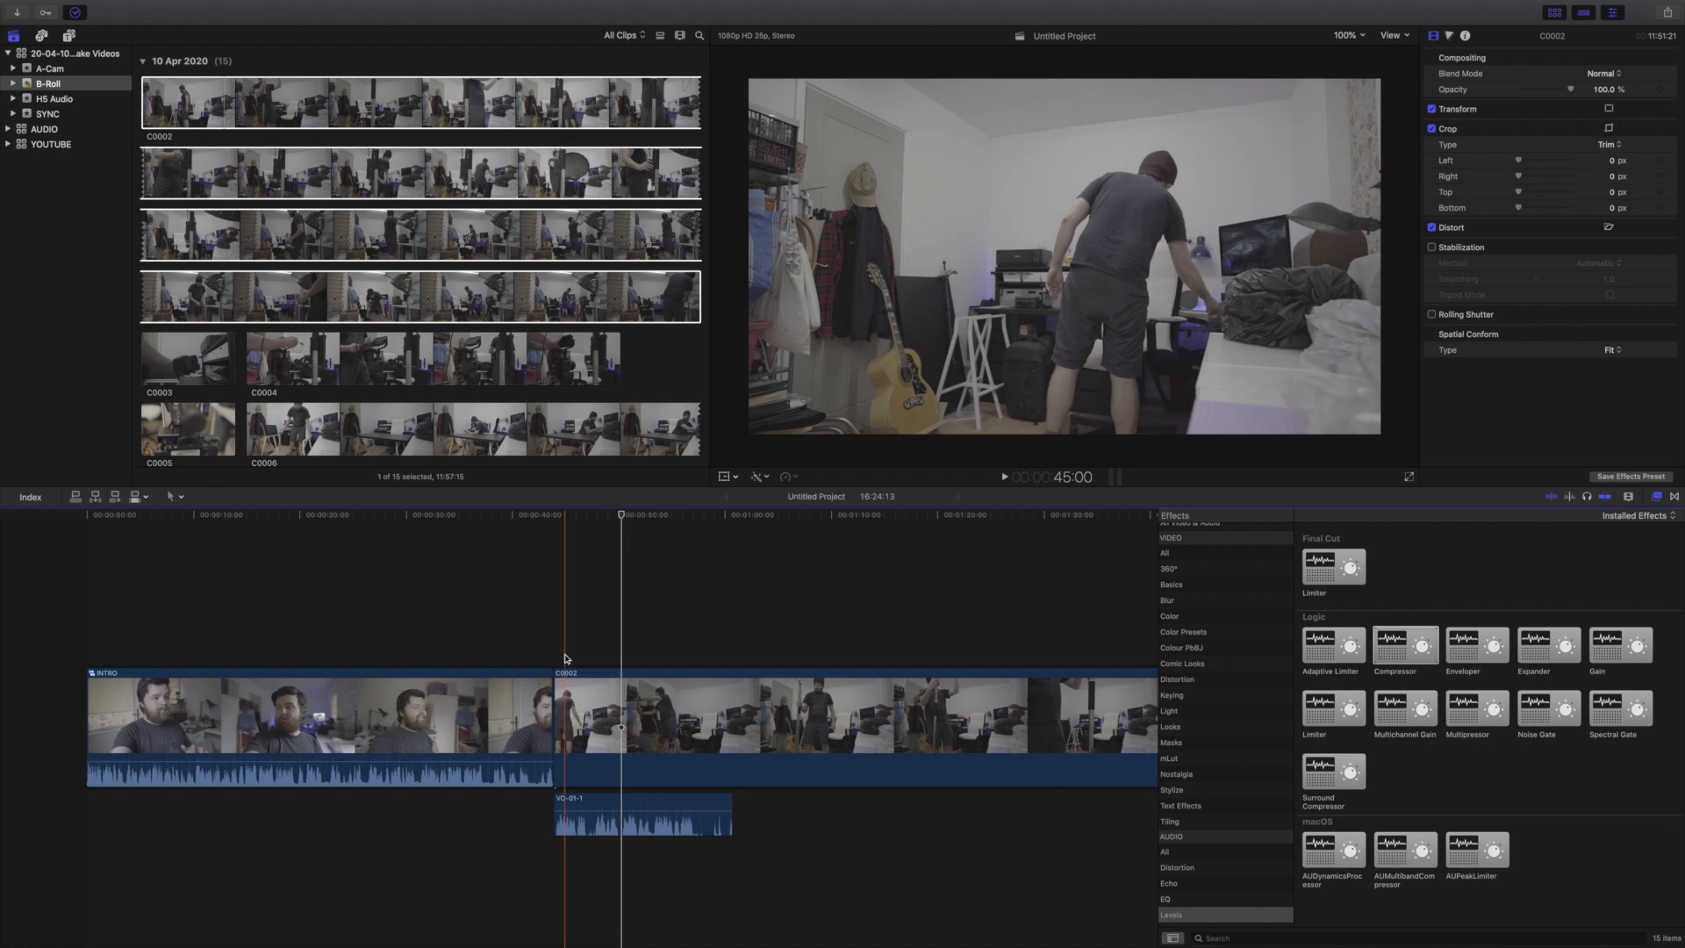
pyautogui.click(932, 712)
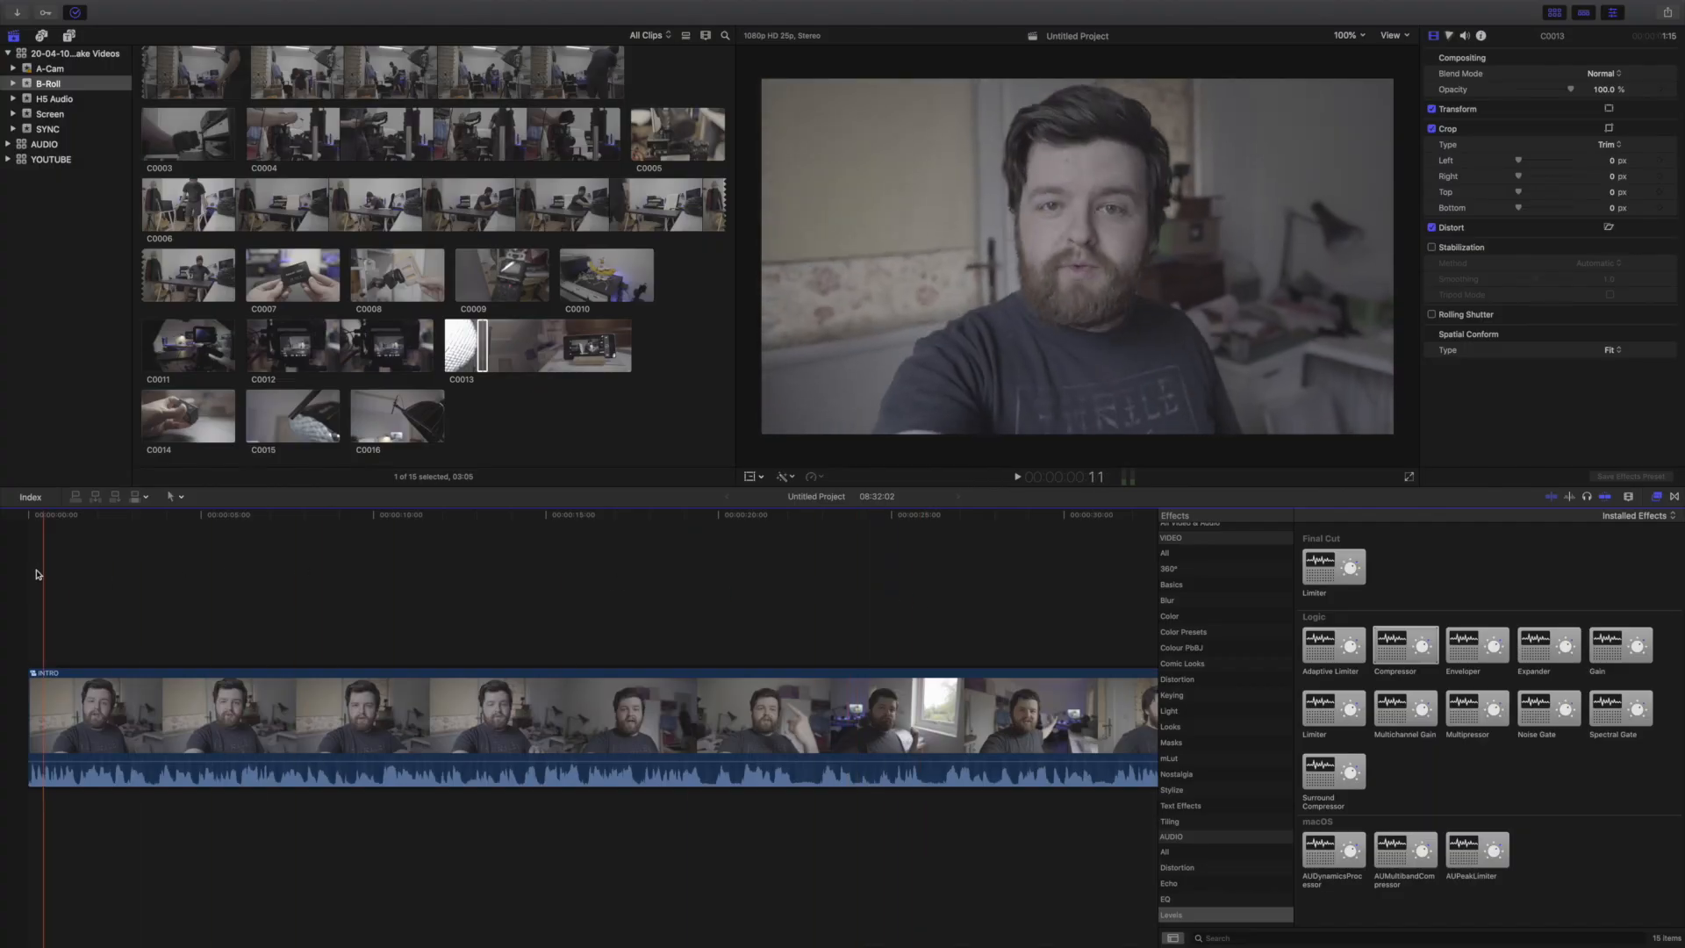
# - Insert a 3-second gap at the very start of the timeline, before the INTRO clip
pyautogui.click(26, 573)
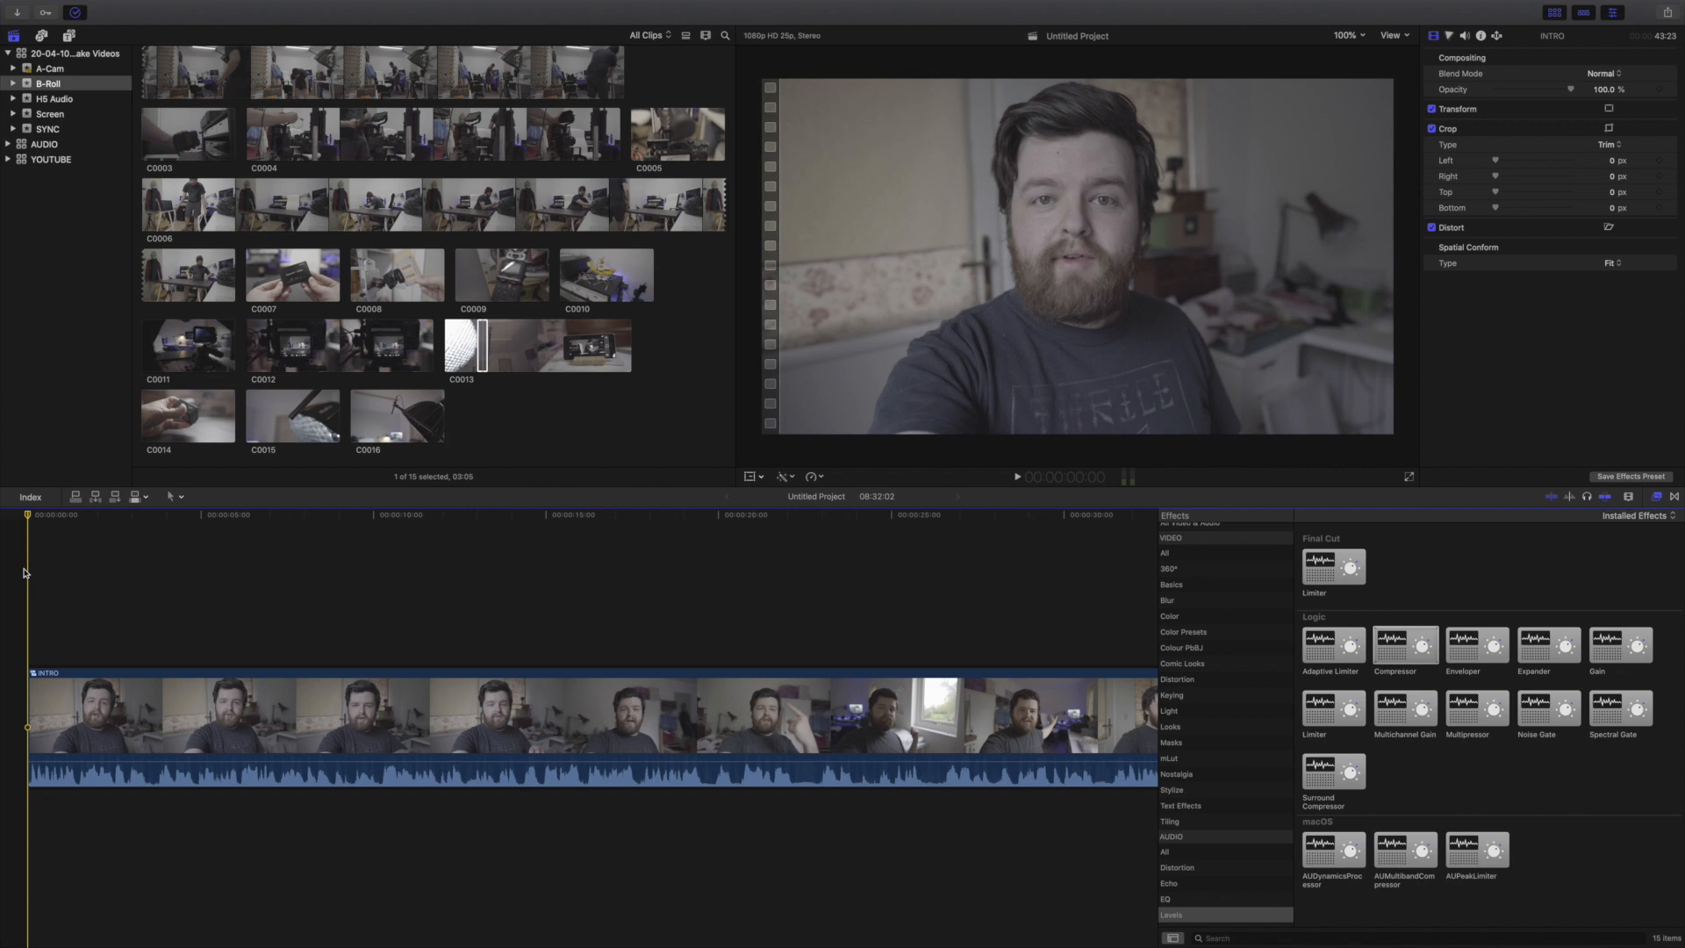
pyautogui.hotkey('alt', 'w')
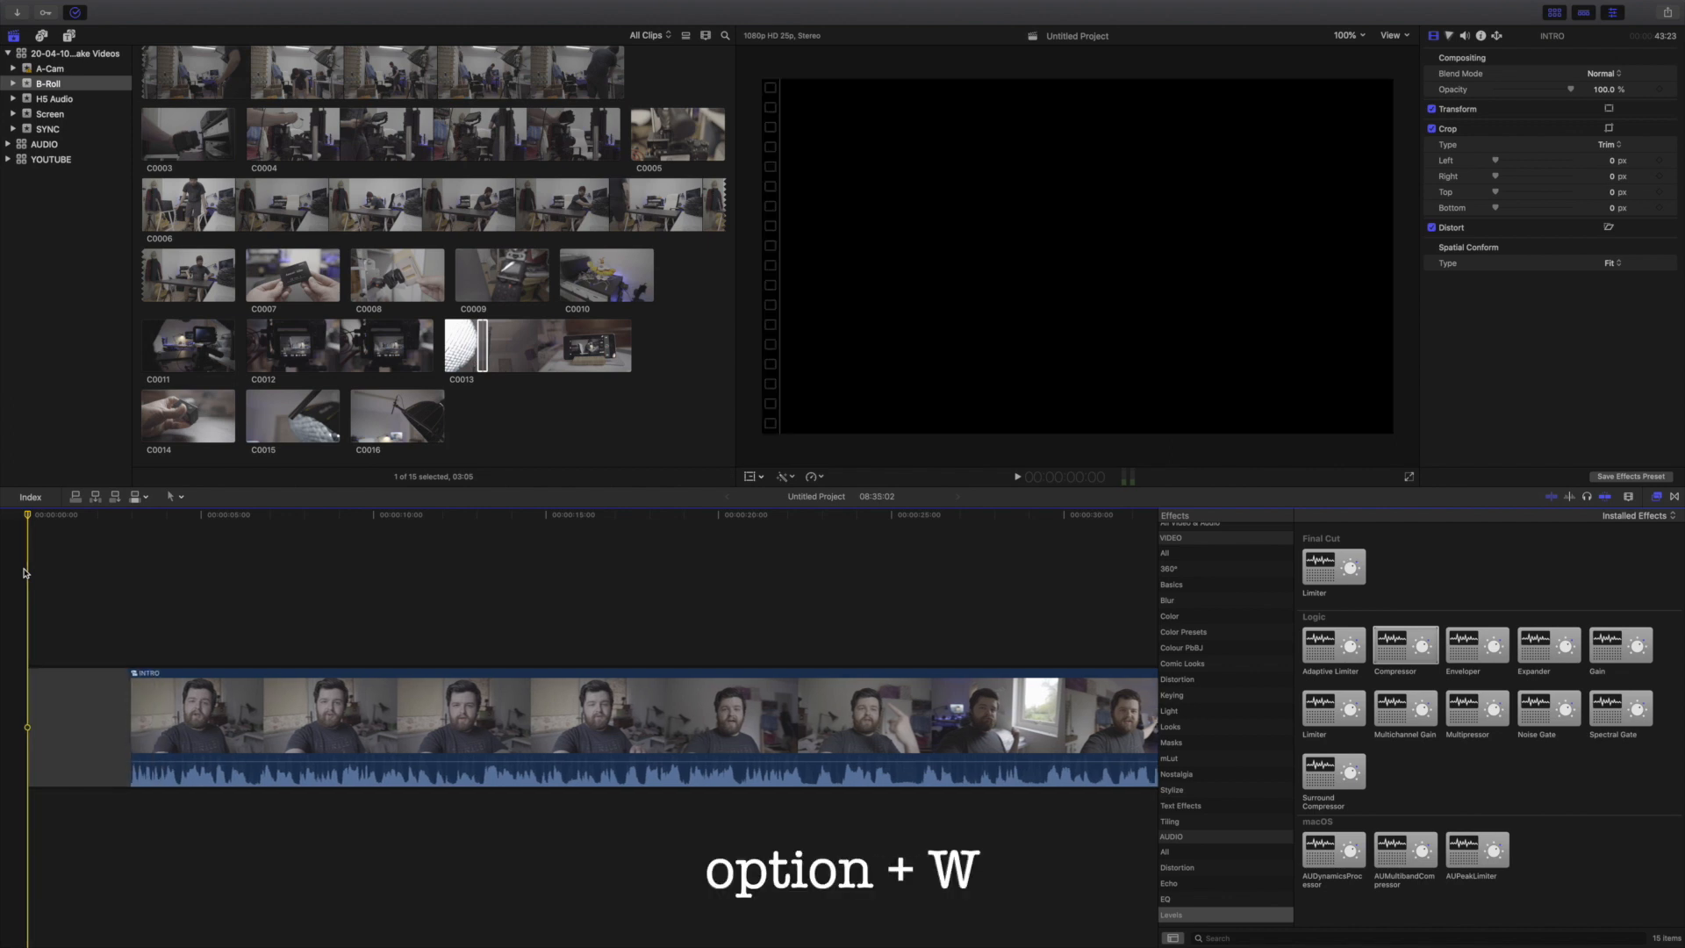
pyautogui.click(59, 721)
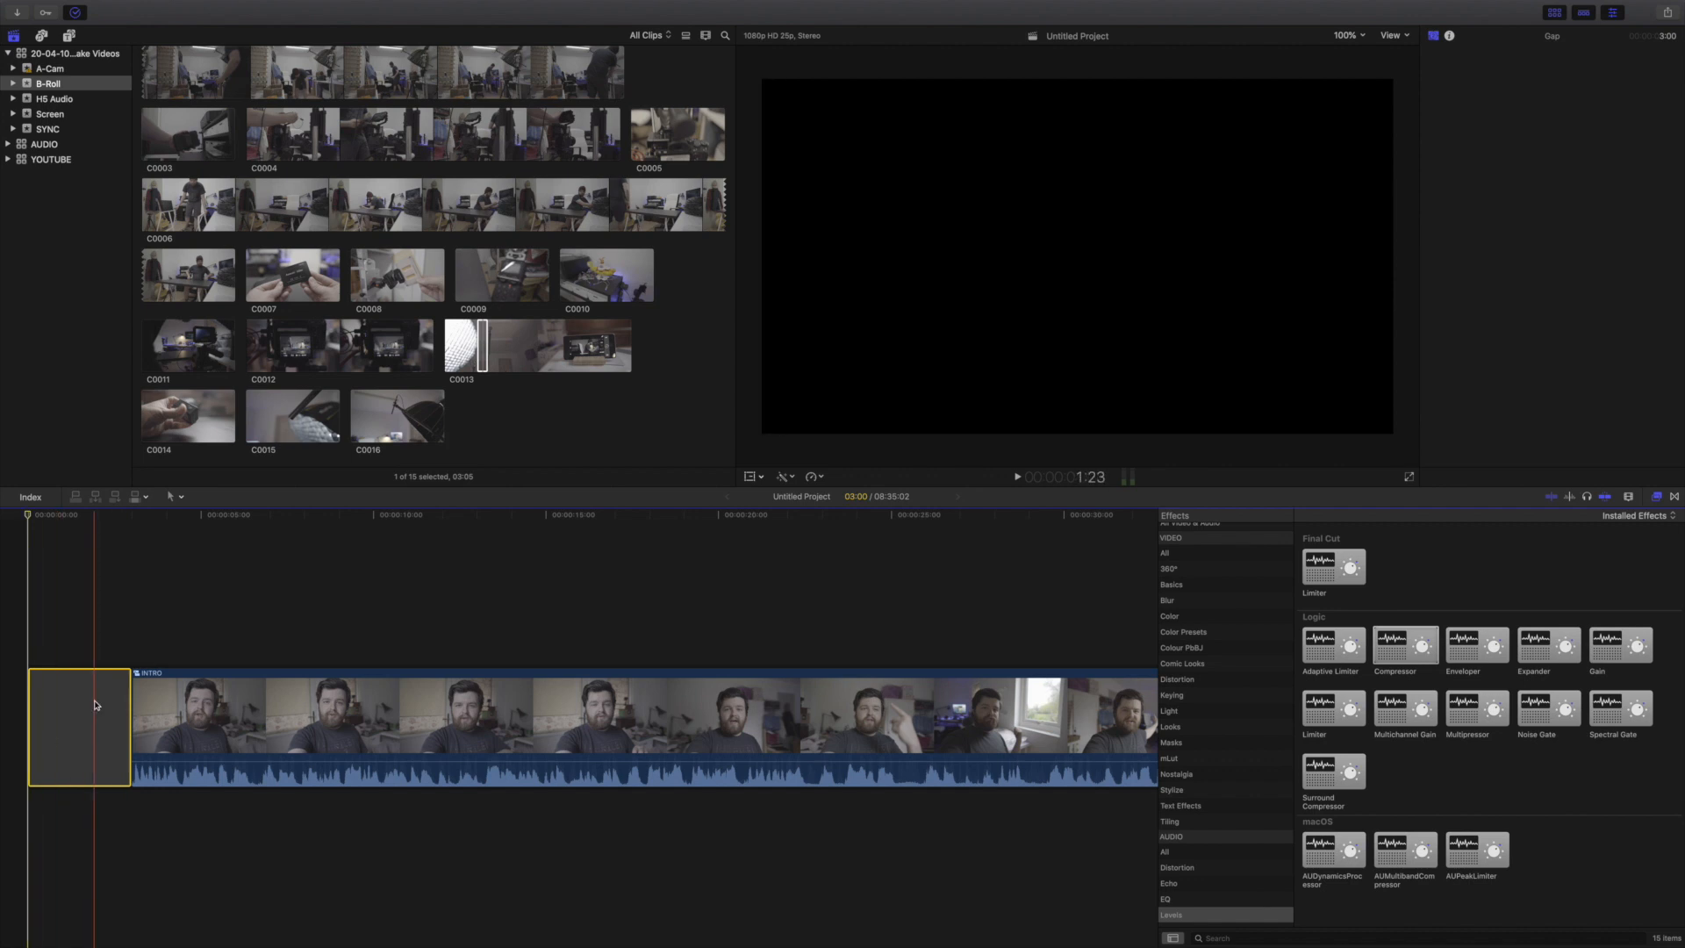
# - Find the FAMAU white logo in the YOUTUBE library and connect it above the opening gap, overlapping the start of INTRO
pyautogui.click(44, 161)
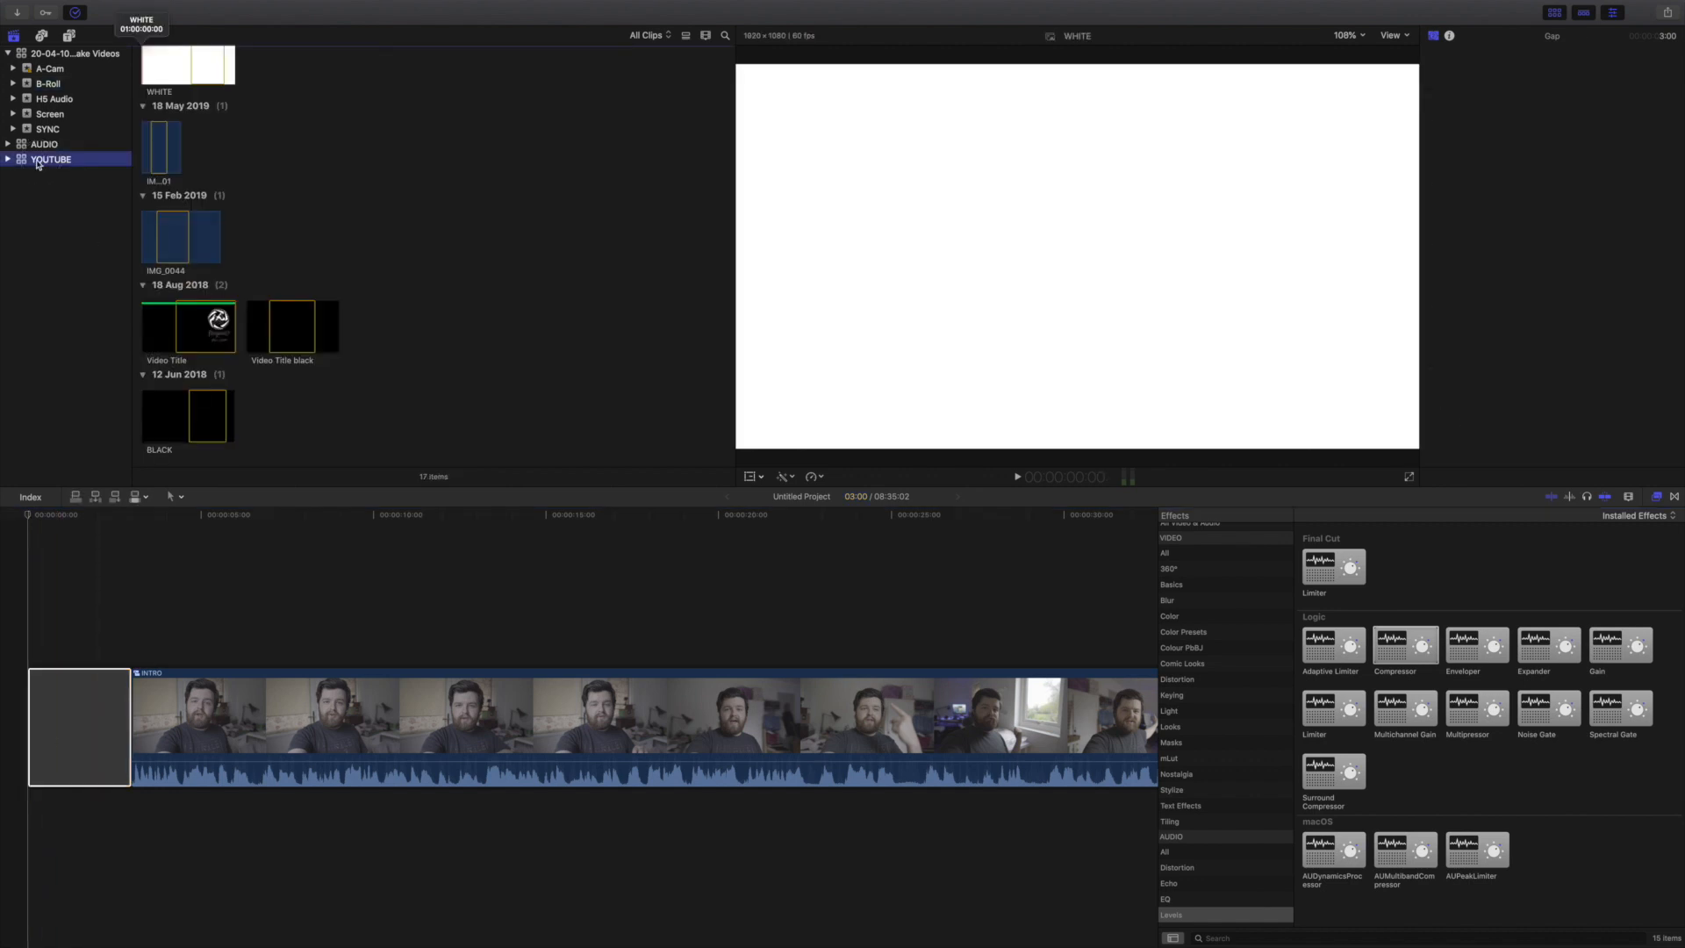
pyautogui.click(275, 325)
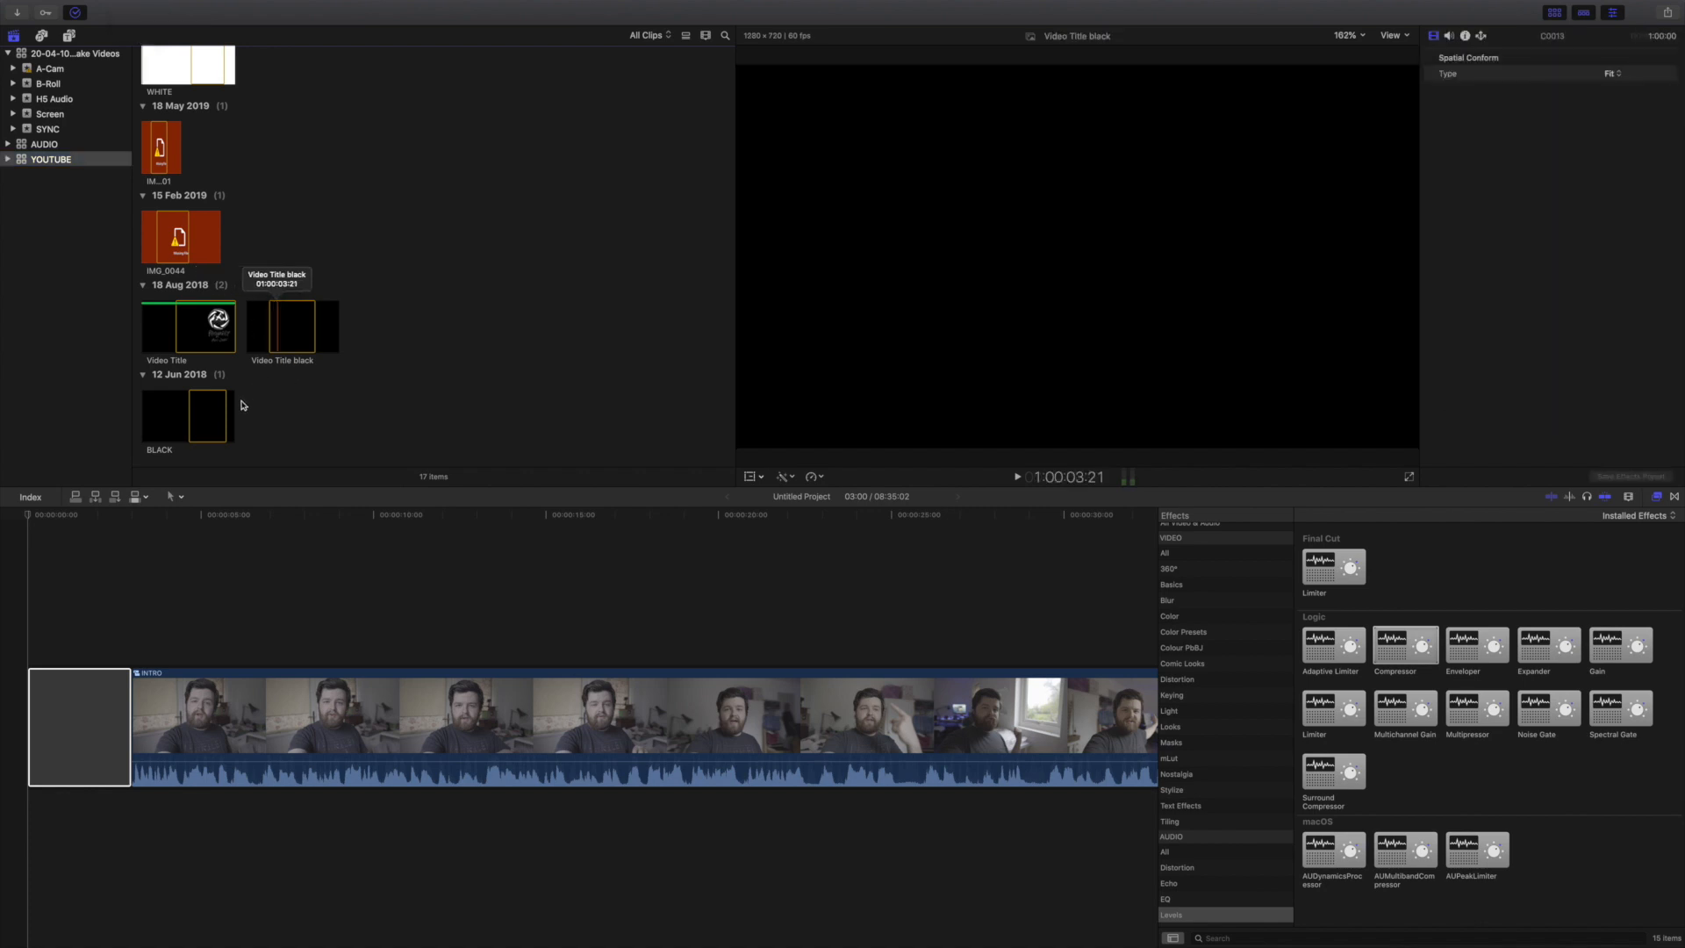
pyautogui.scroll(10, 246, 400)
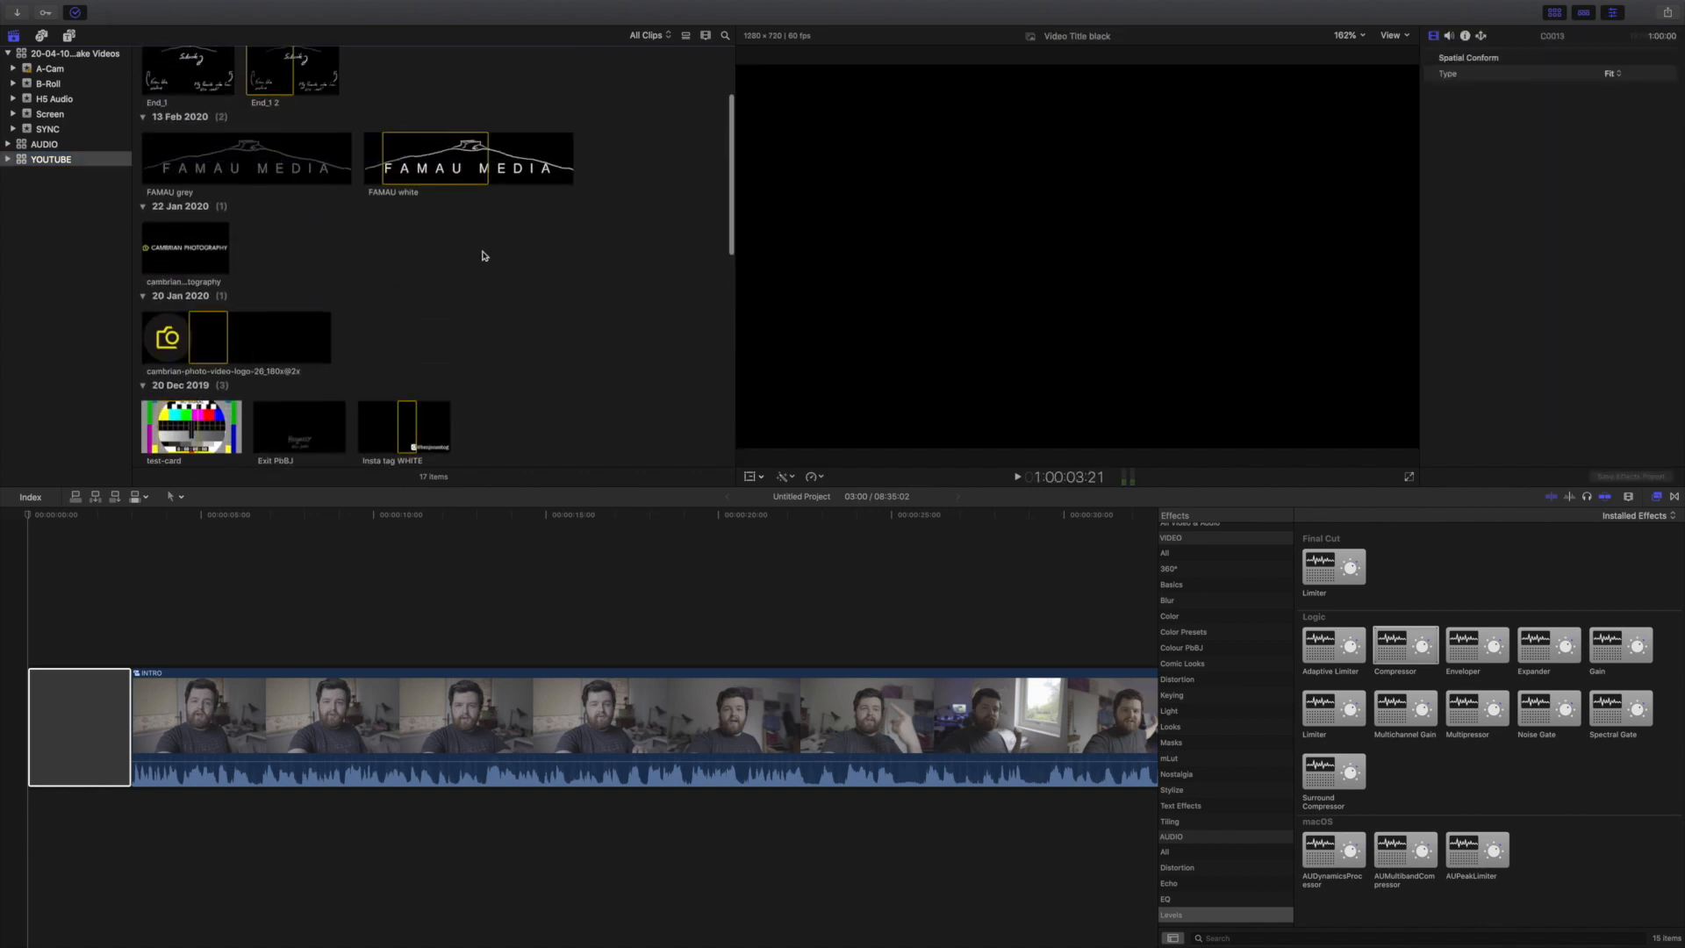
pyautogui.scroll(3, 482, 255)
pyautogui.click(472, 282)
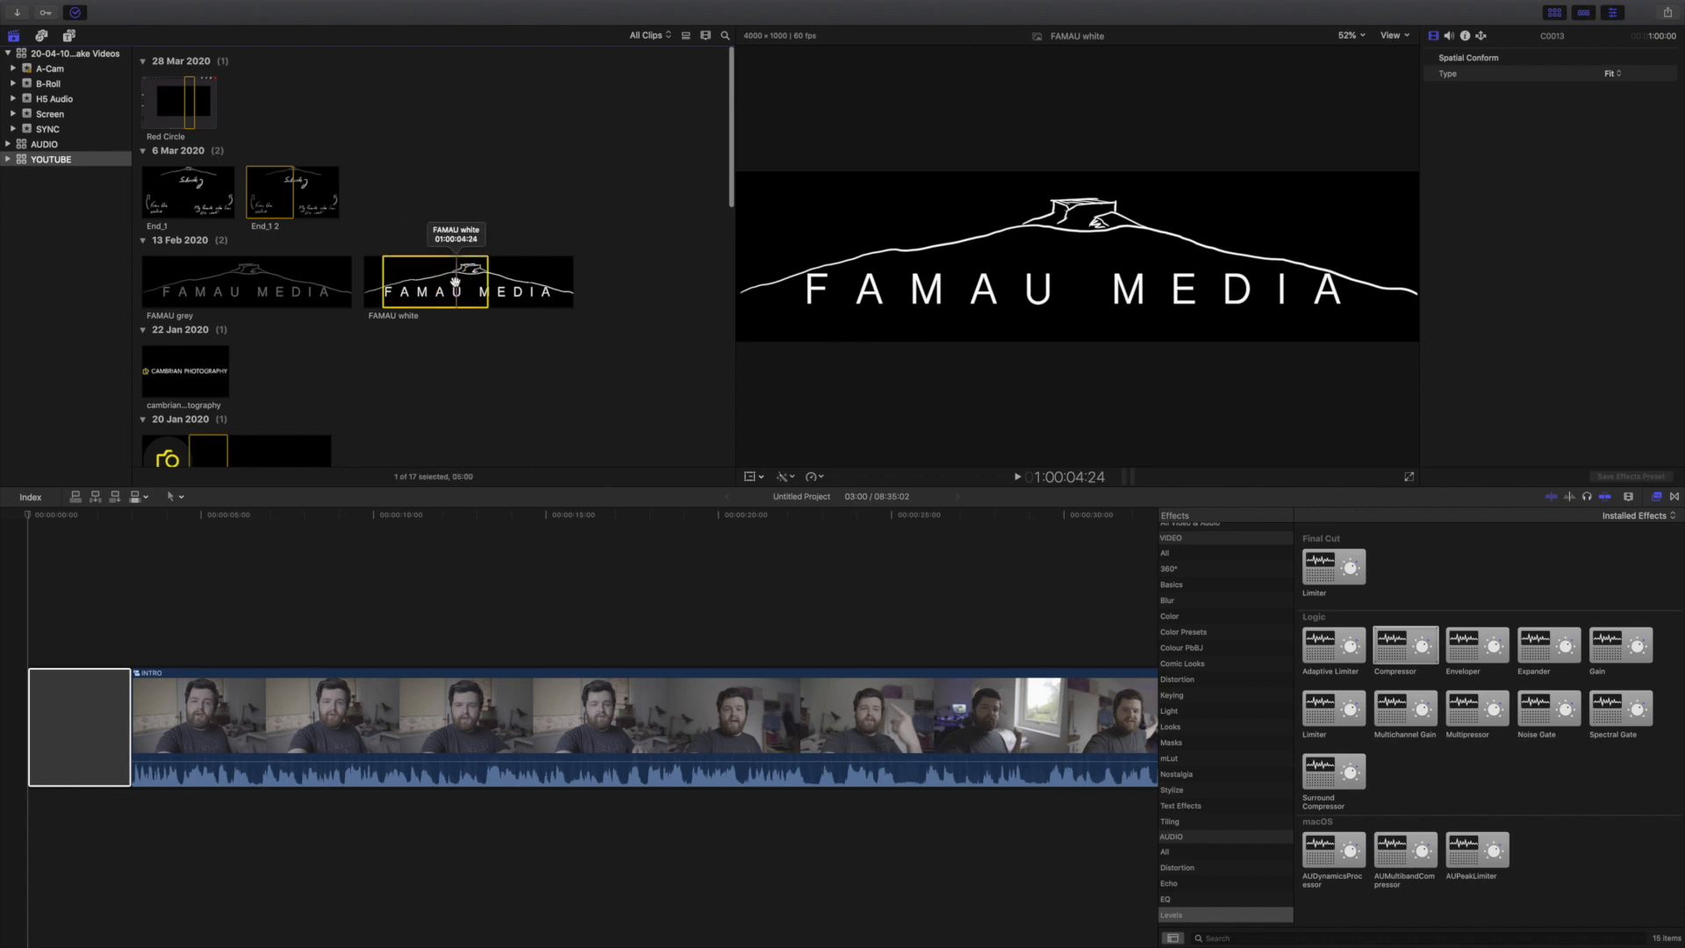
pyautogui.moveTo(453, 286); pyautogui.dragTo(49, 565)
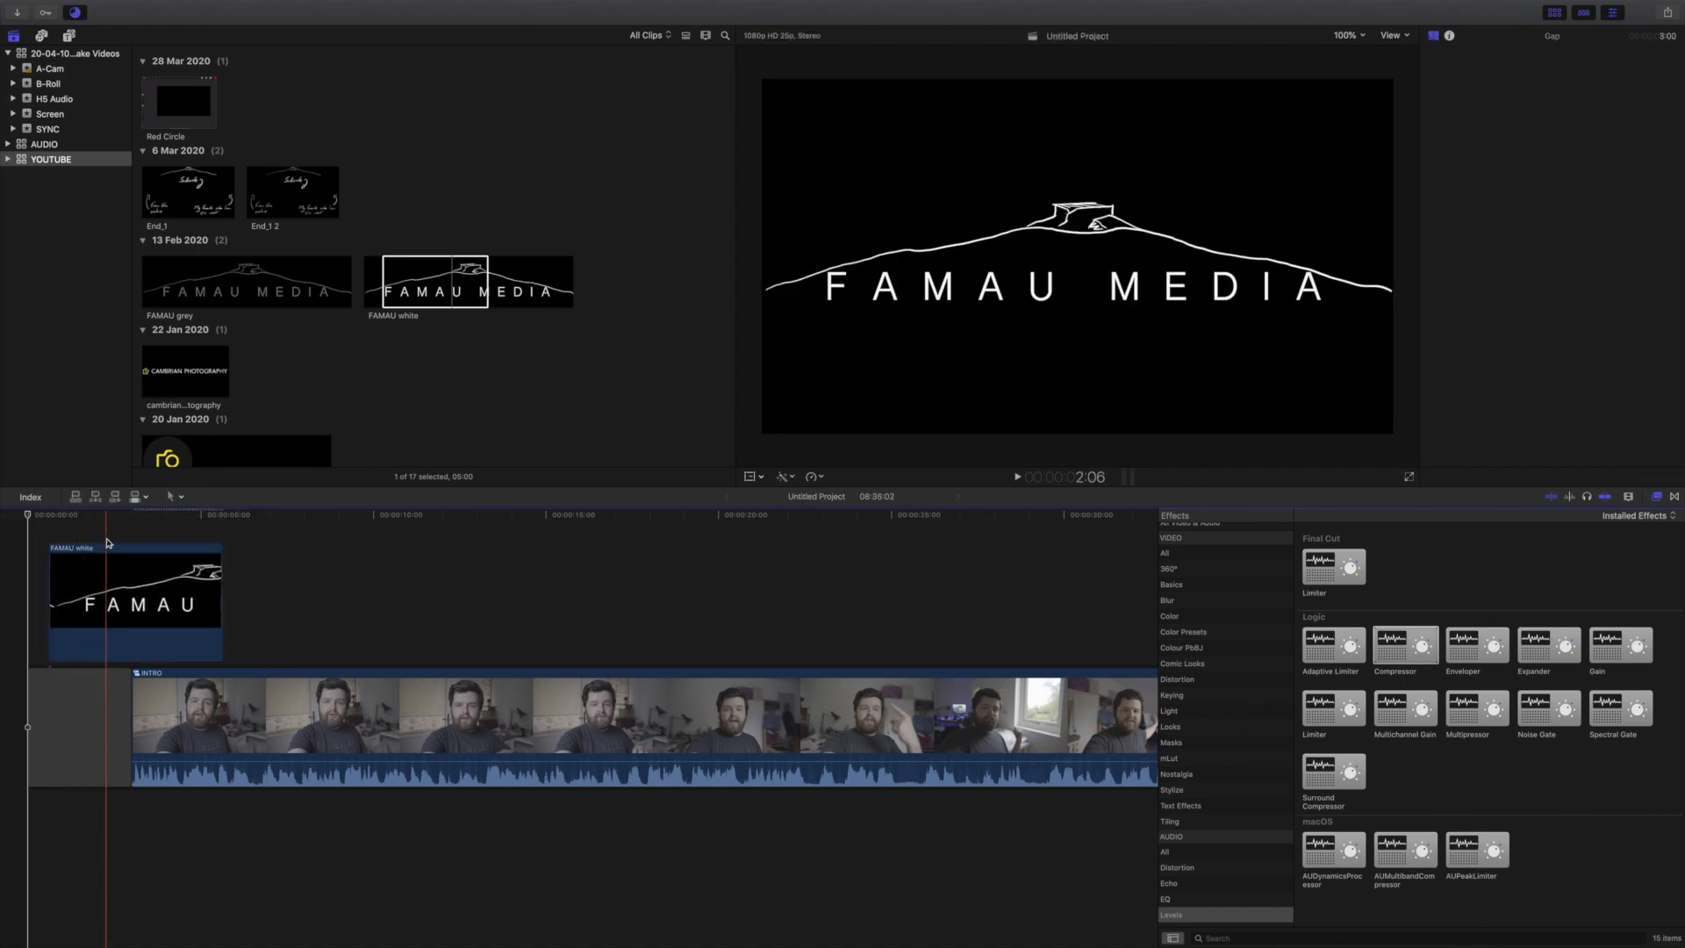
# - Transform the FAMAU white logo, scaling it down to roughly 60% and moving it to the lower centre of the frame
pyautogui.click(111, 541)
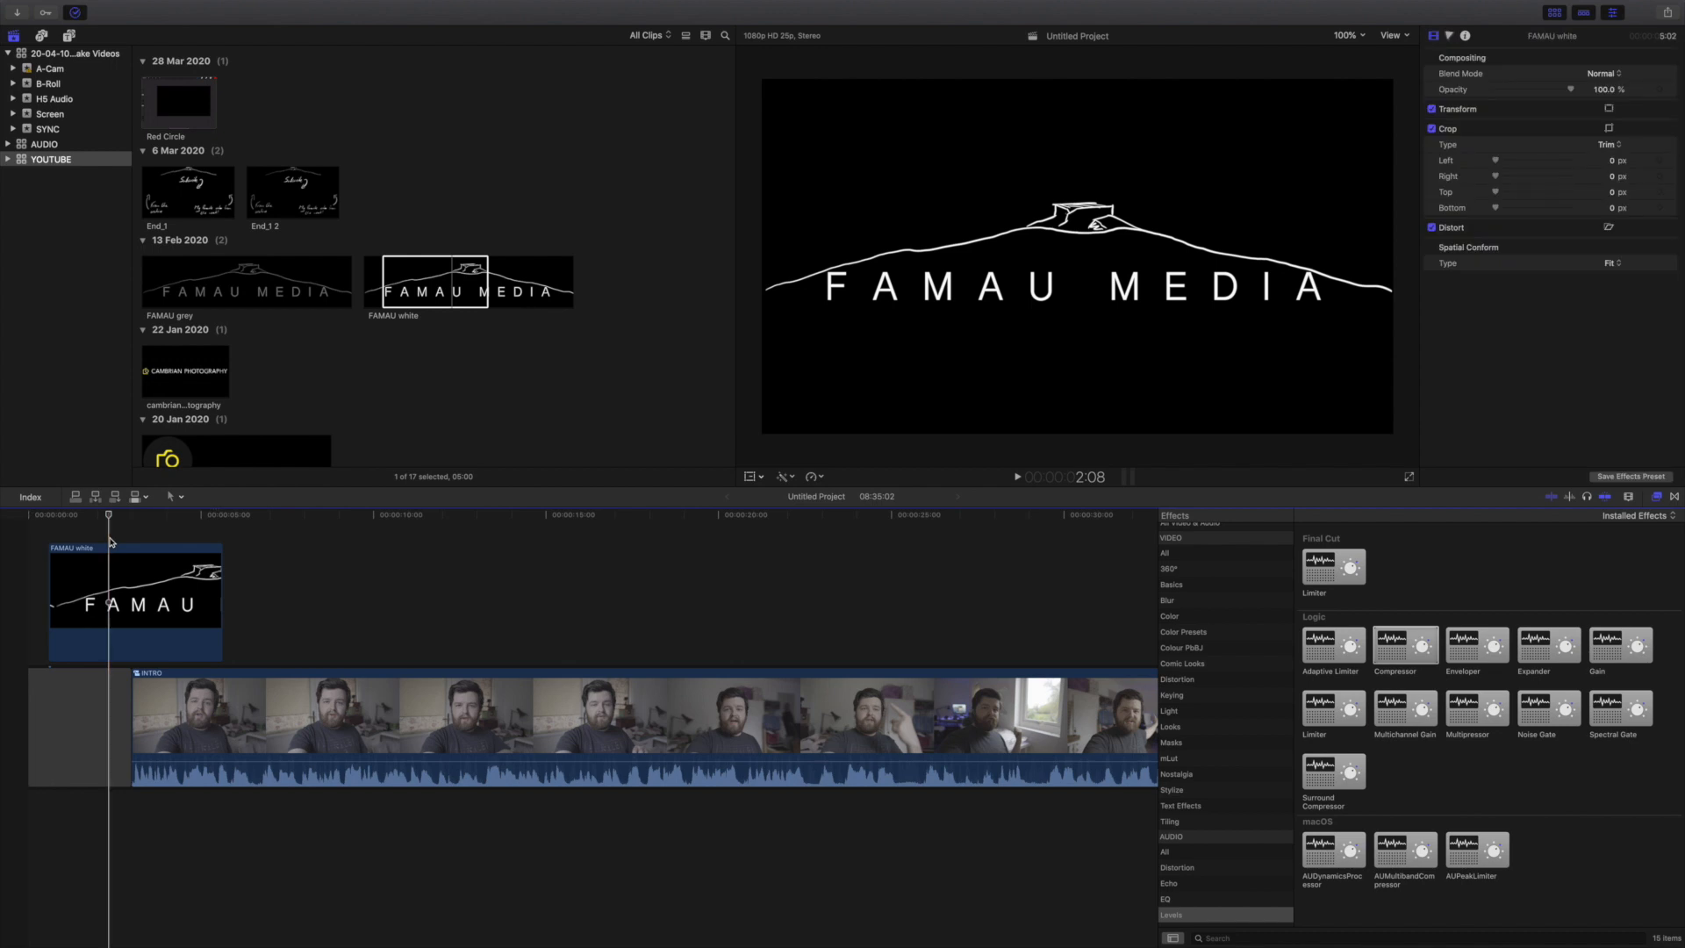
pyautogui.click(113, 576)
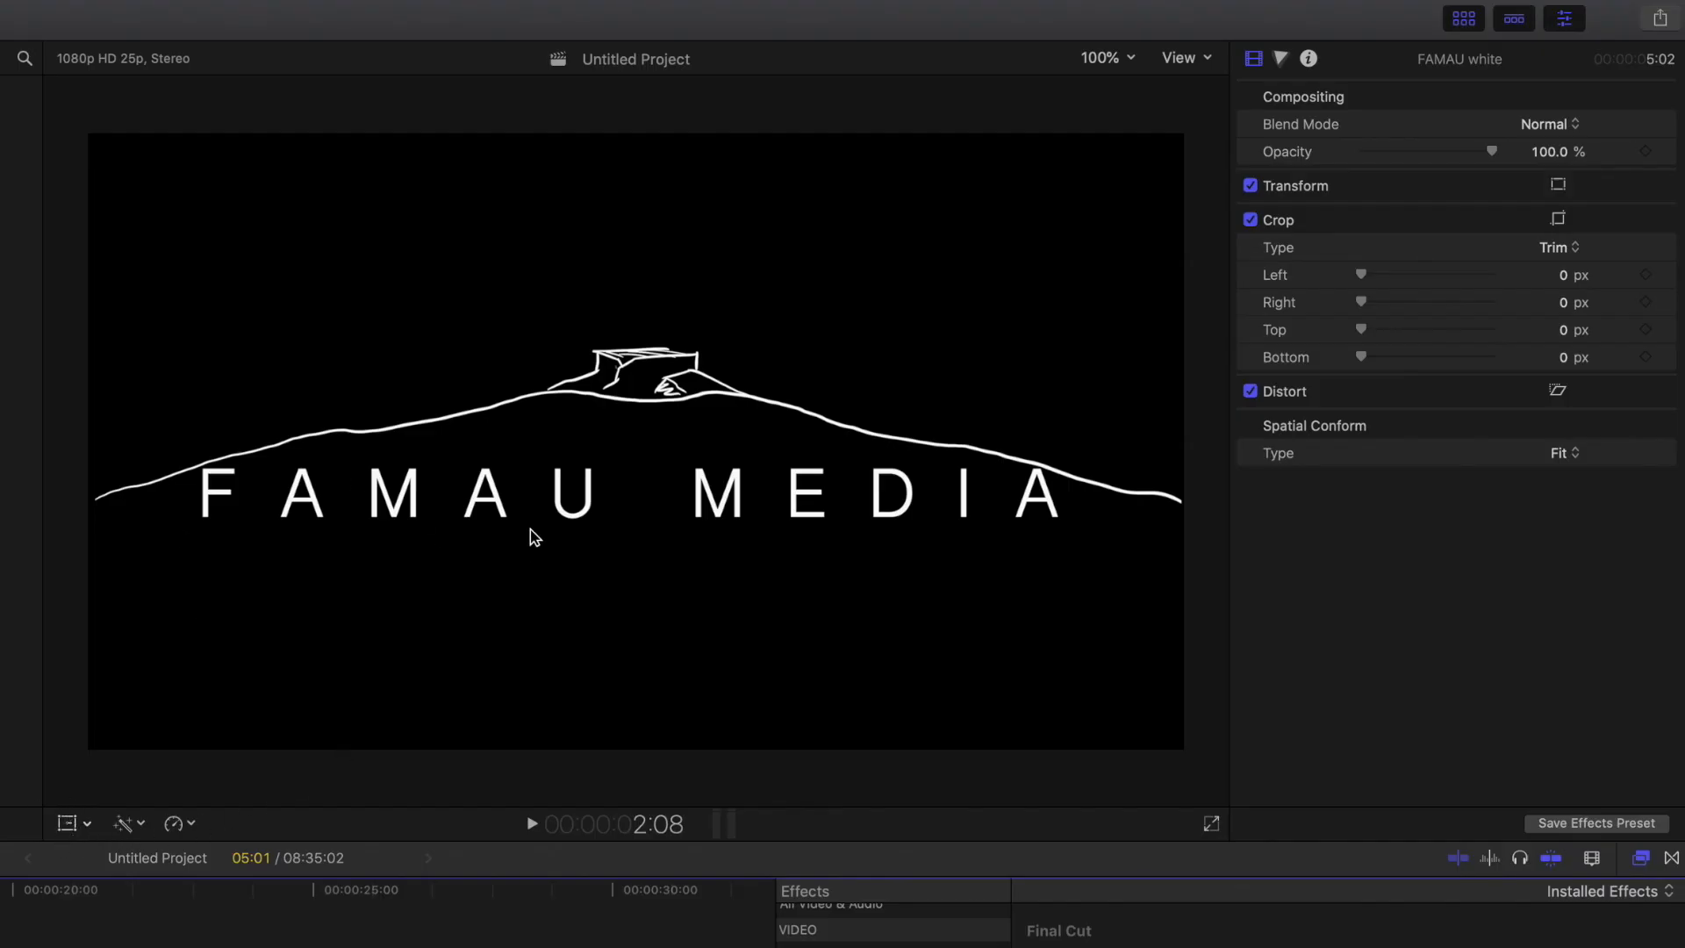
pyautogui.click(69, 826)
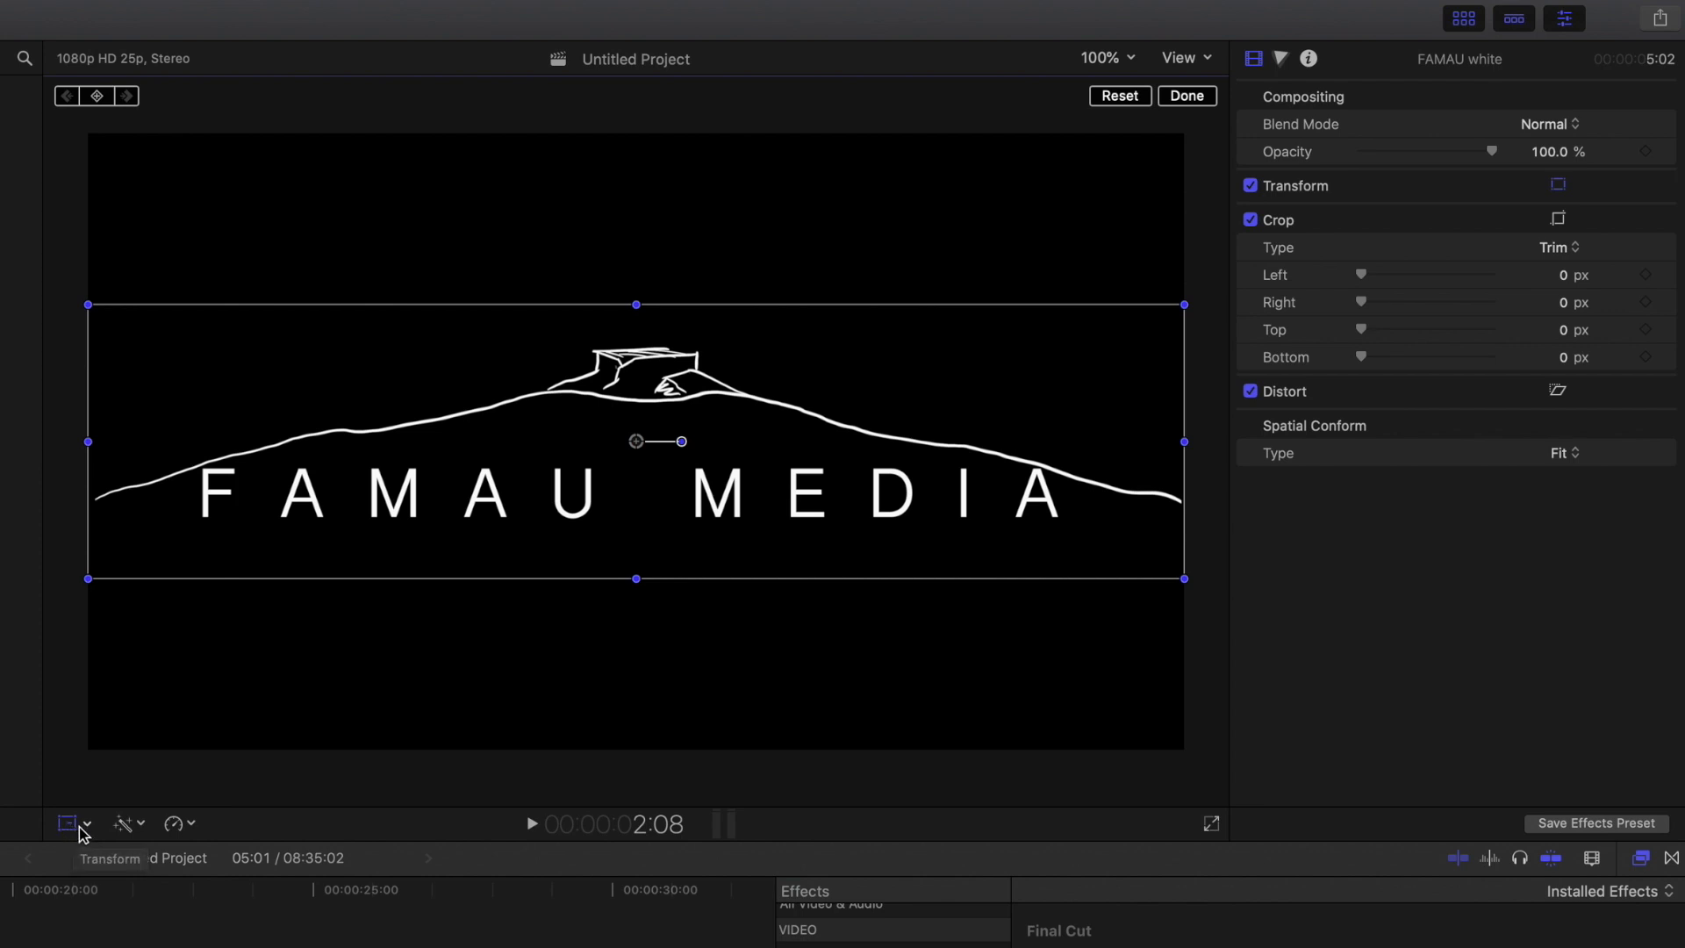
pyautogui.click(87, 826)
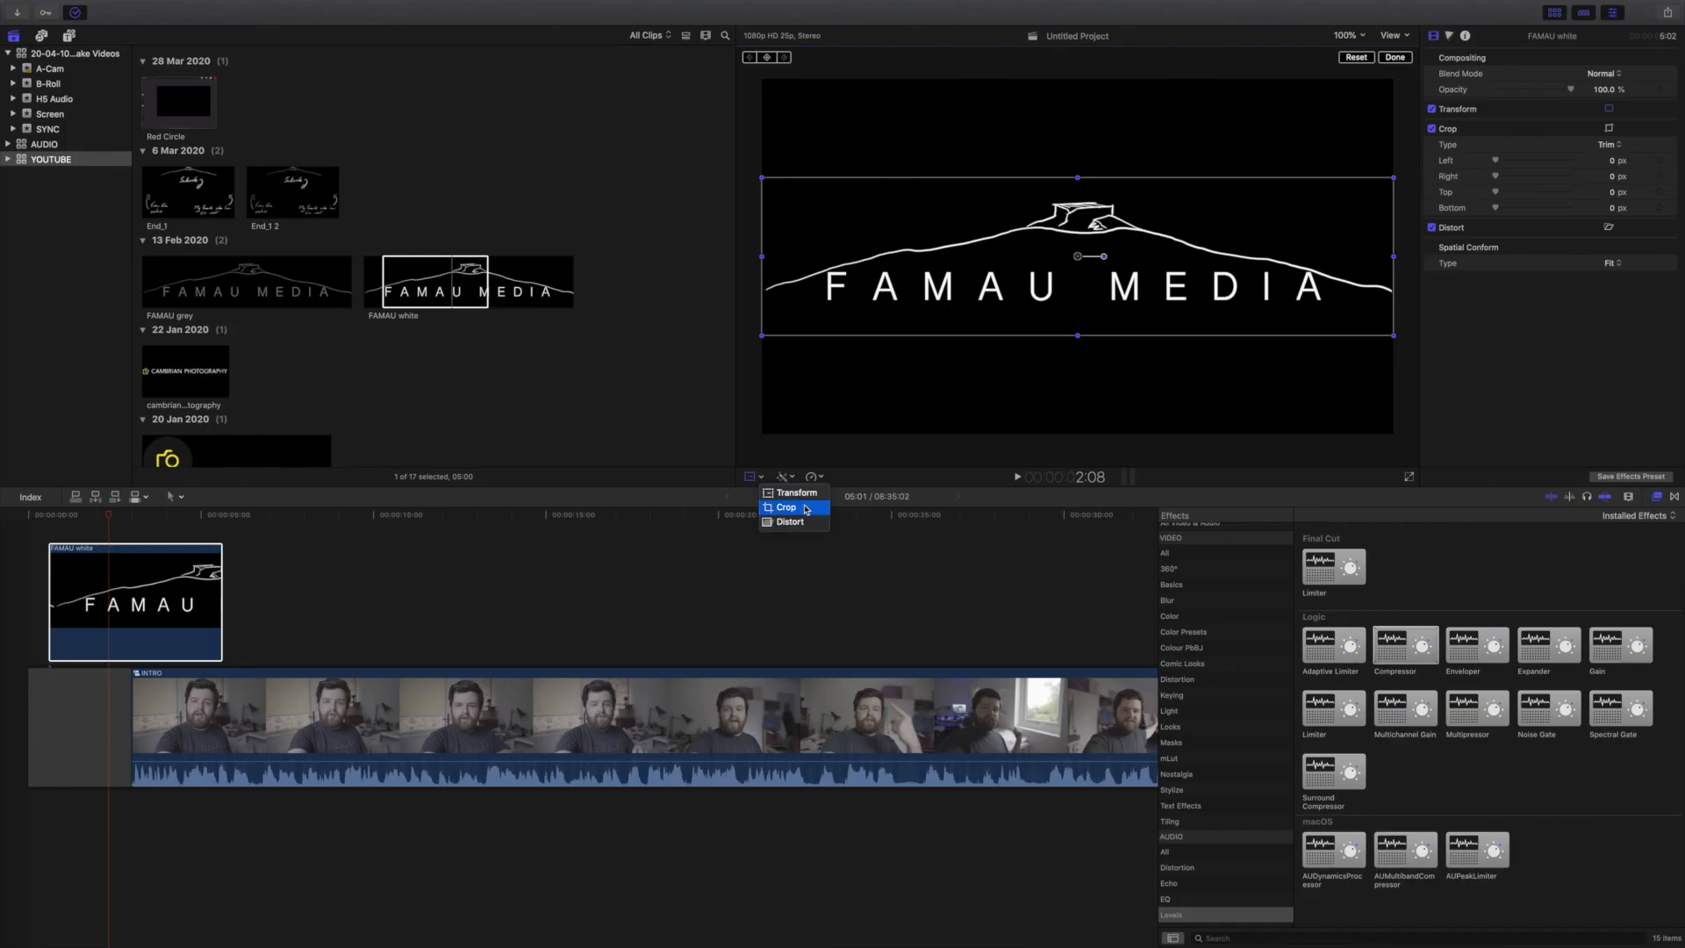
pyautogui.click(159, 855)
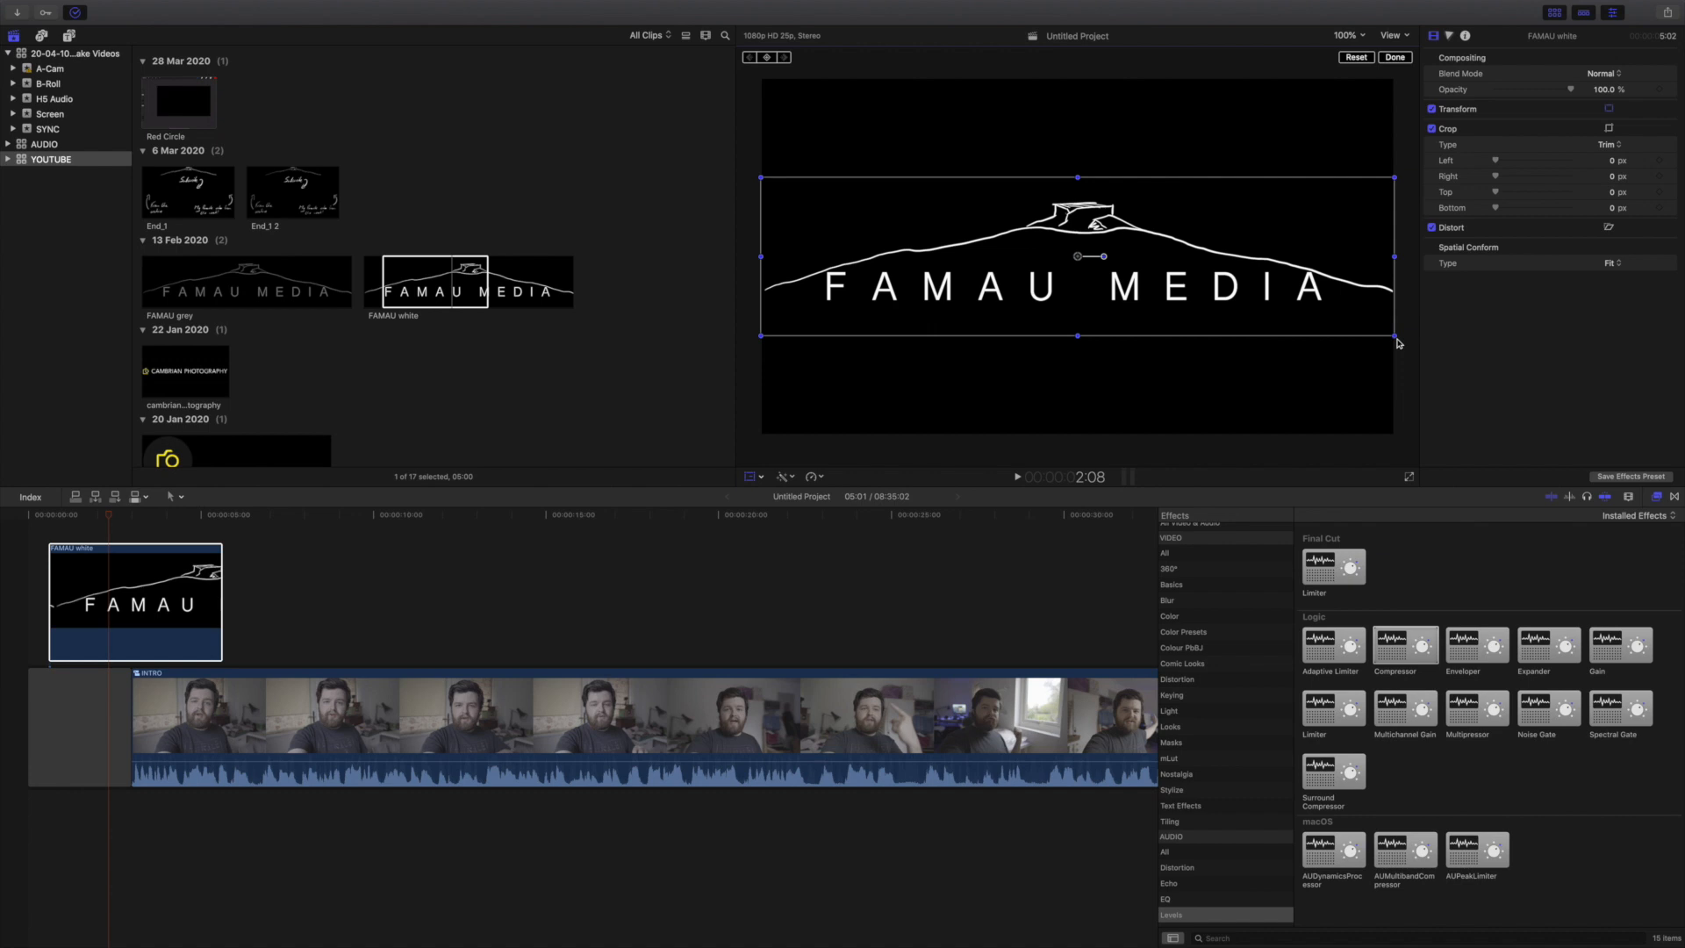
pyautogui.moveTo(1396, 335); pyautogui.dragTo(1262, 303)
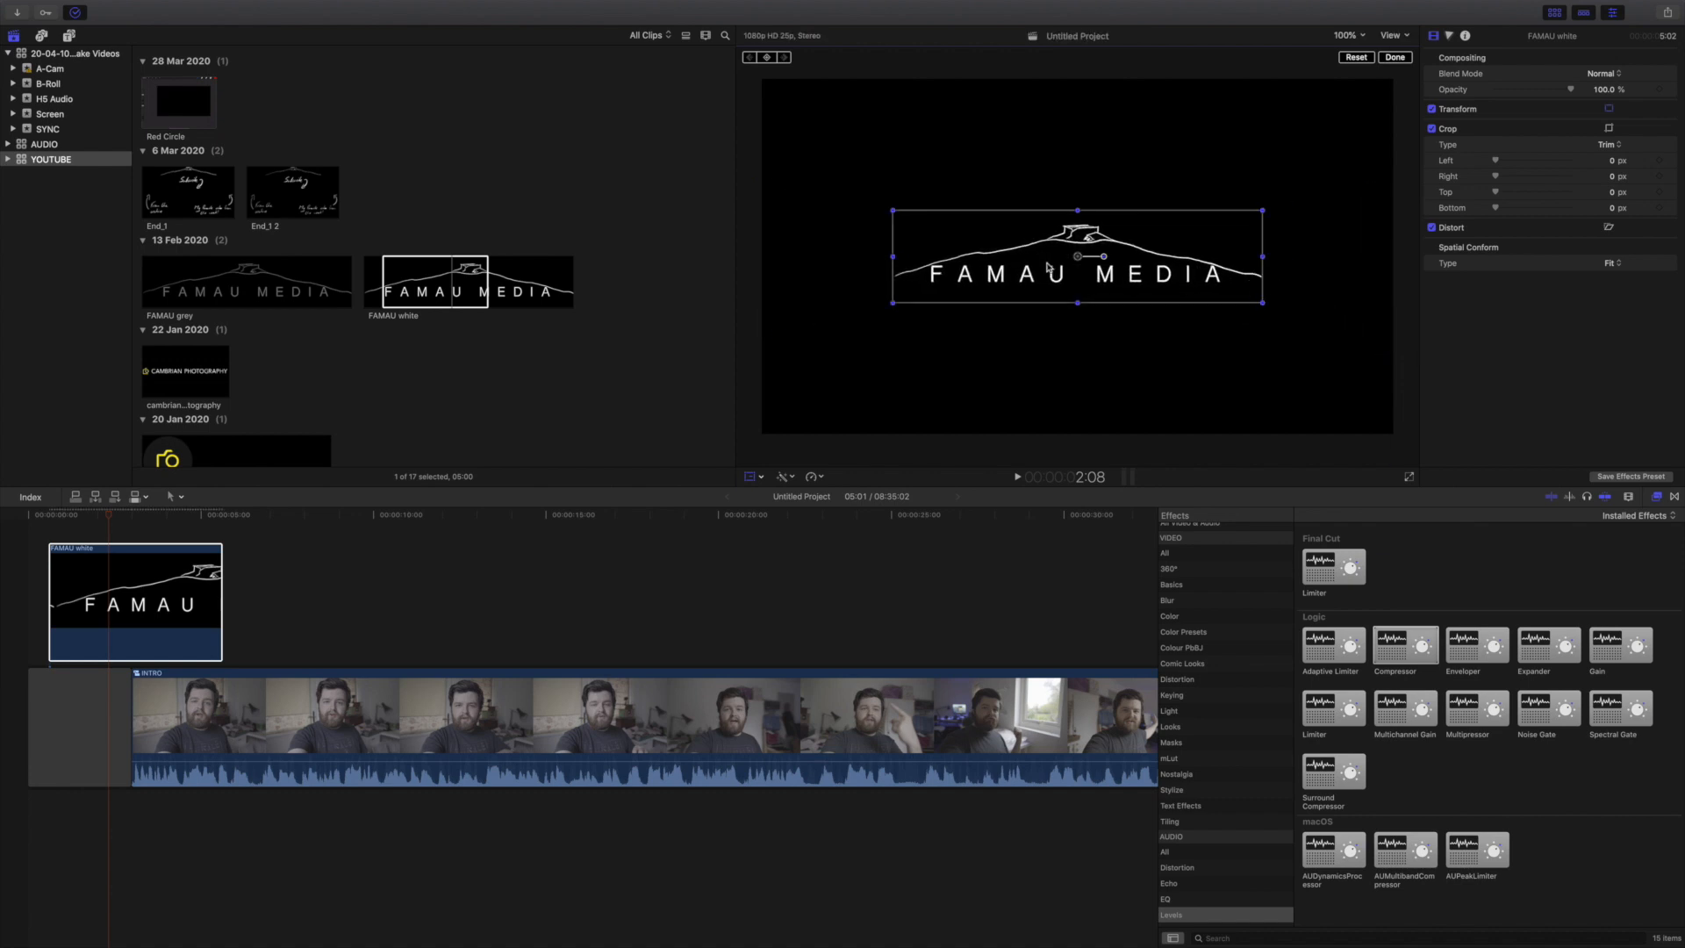
pyautogui.moveTo(1079, 259); pyautogui.dragTo(1077, 401)
pyautogui.click(1396, 57)
# - Play the opening from the start of the timeline to check the logo over the INTRO footage
pyautogui.click(2, 588)
pyautogui.press('space')
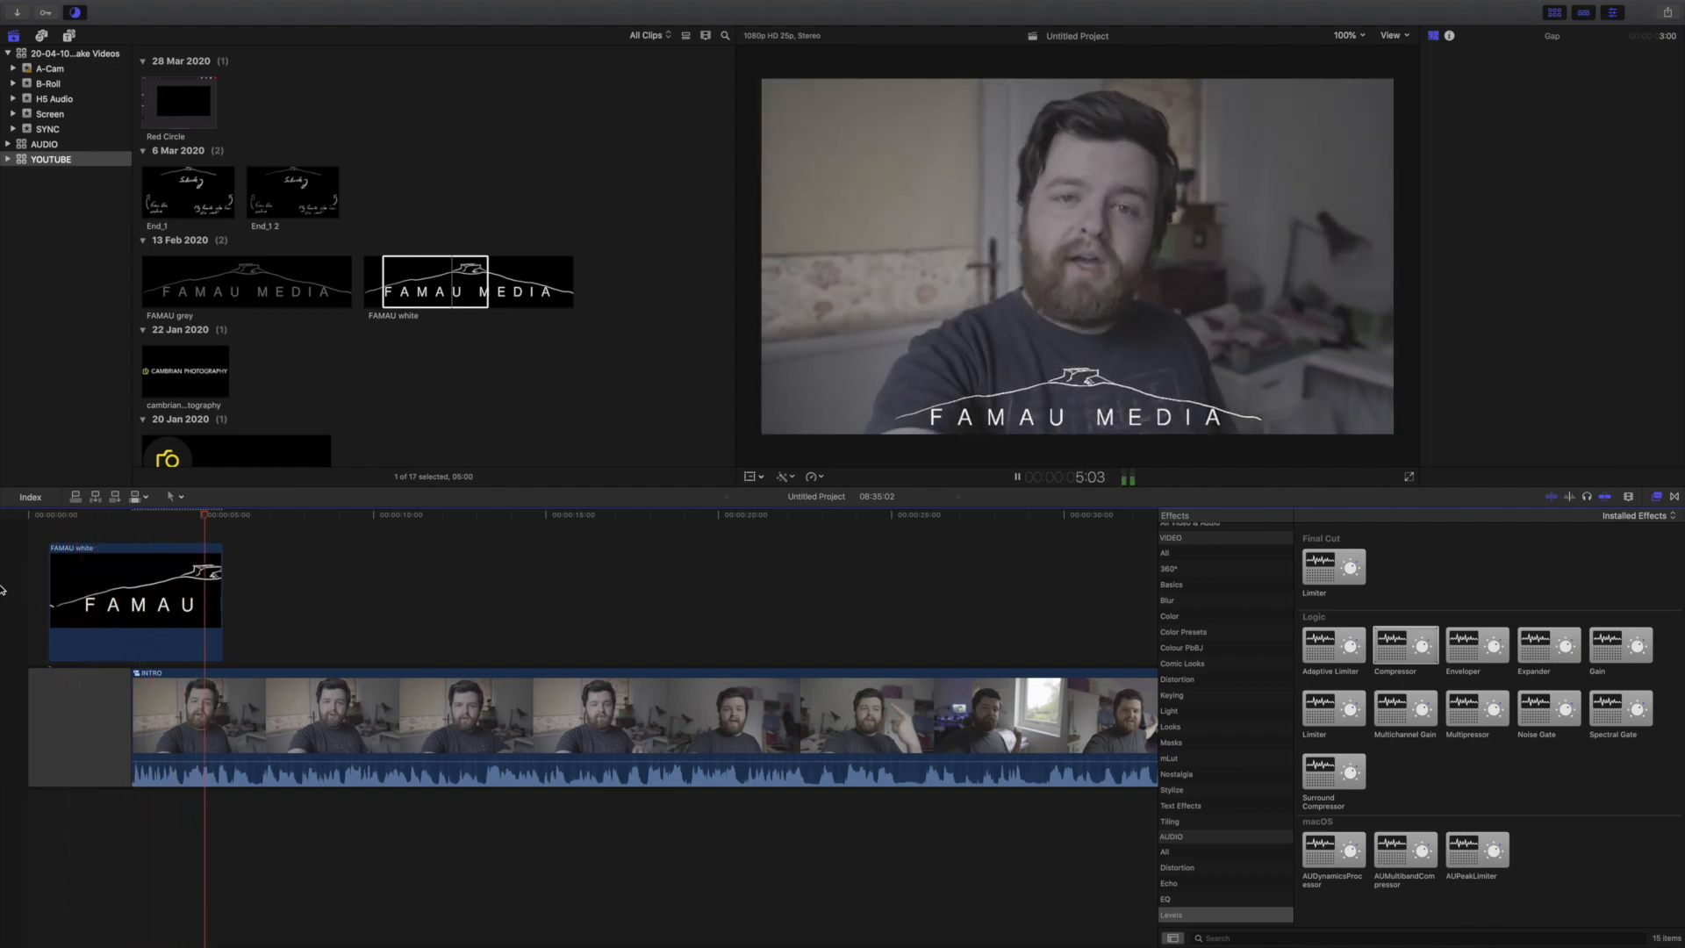
pyautogui.press('space')
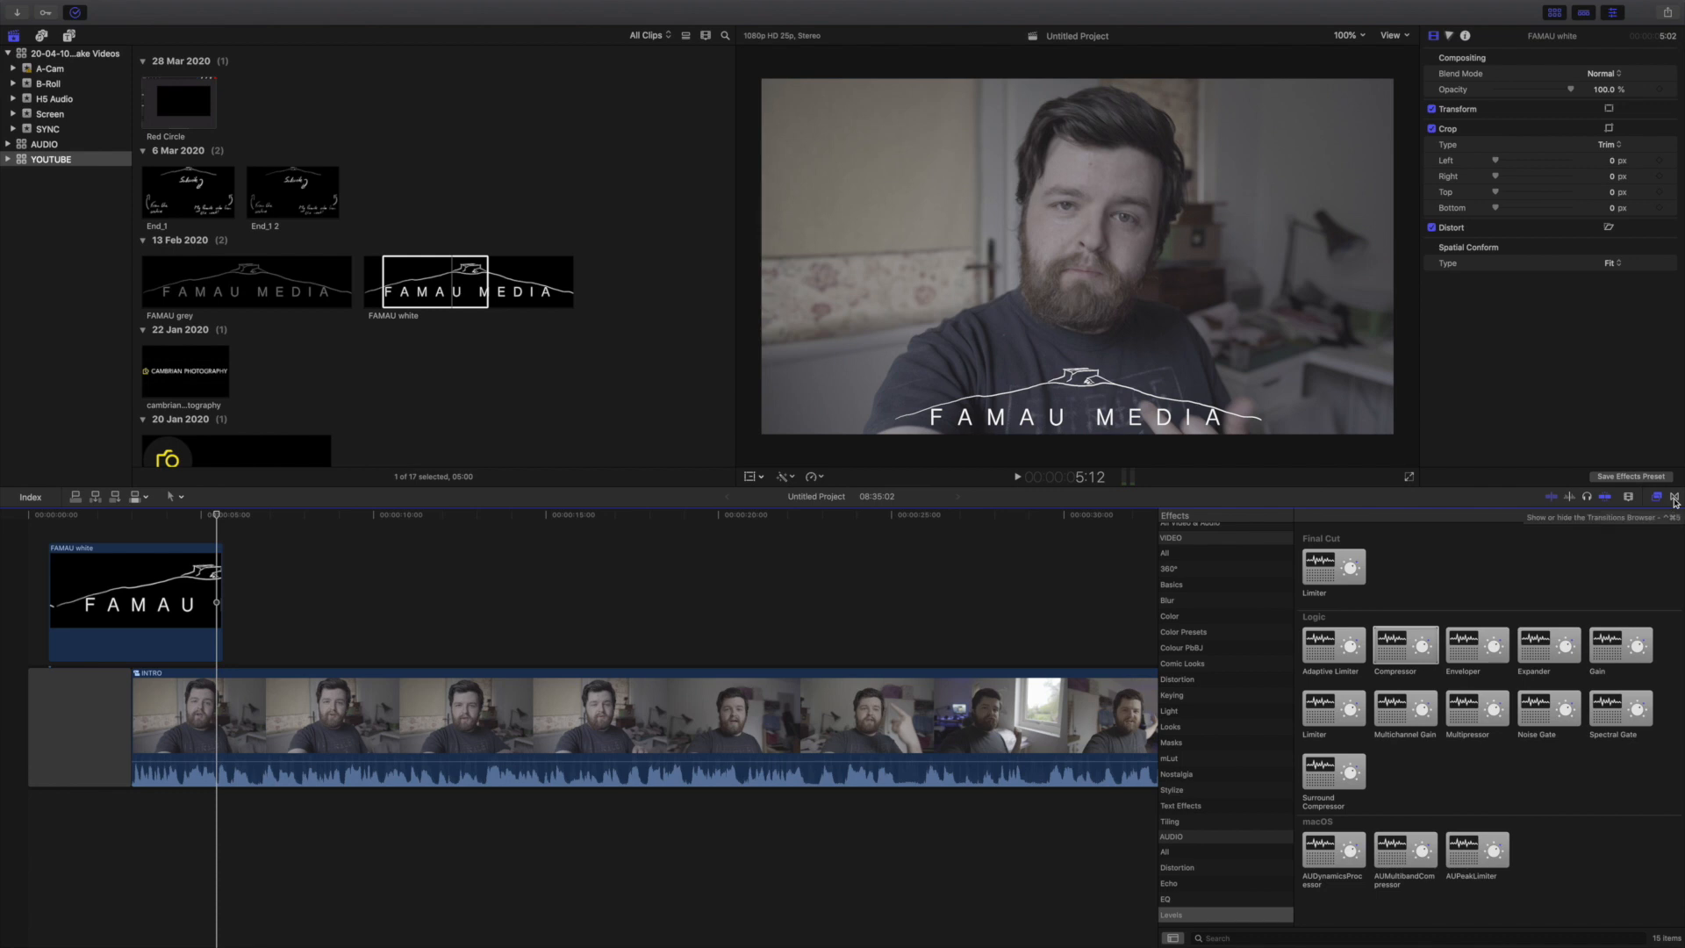
# - Apply a Cross Dissolve transition to both ends of the FAMAU white logo clip
pyautogui.click(1675, 497)
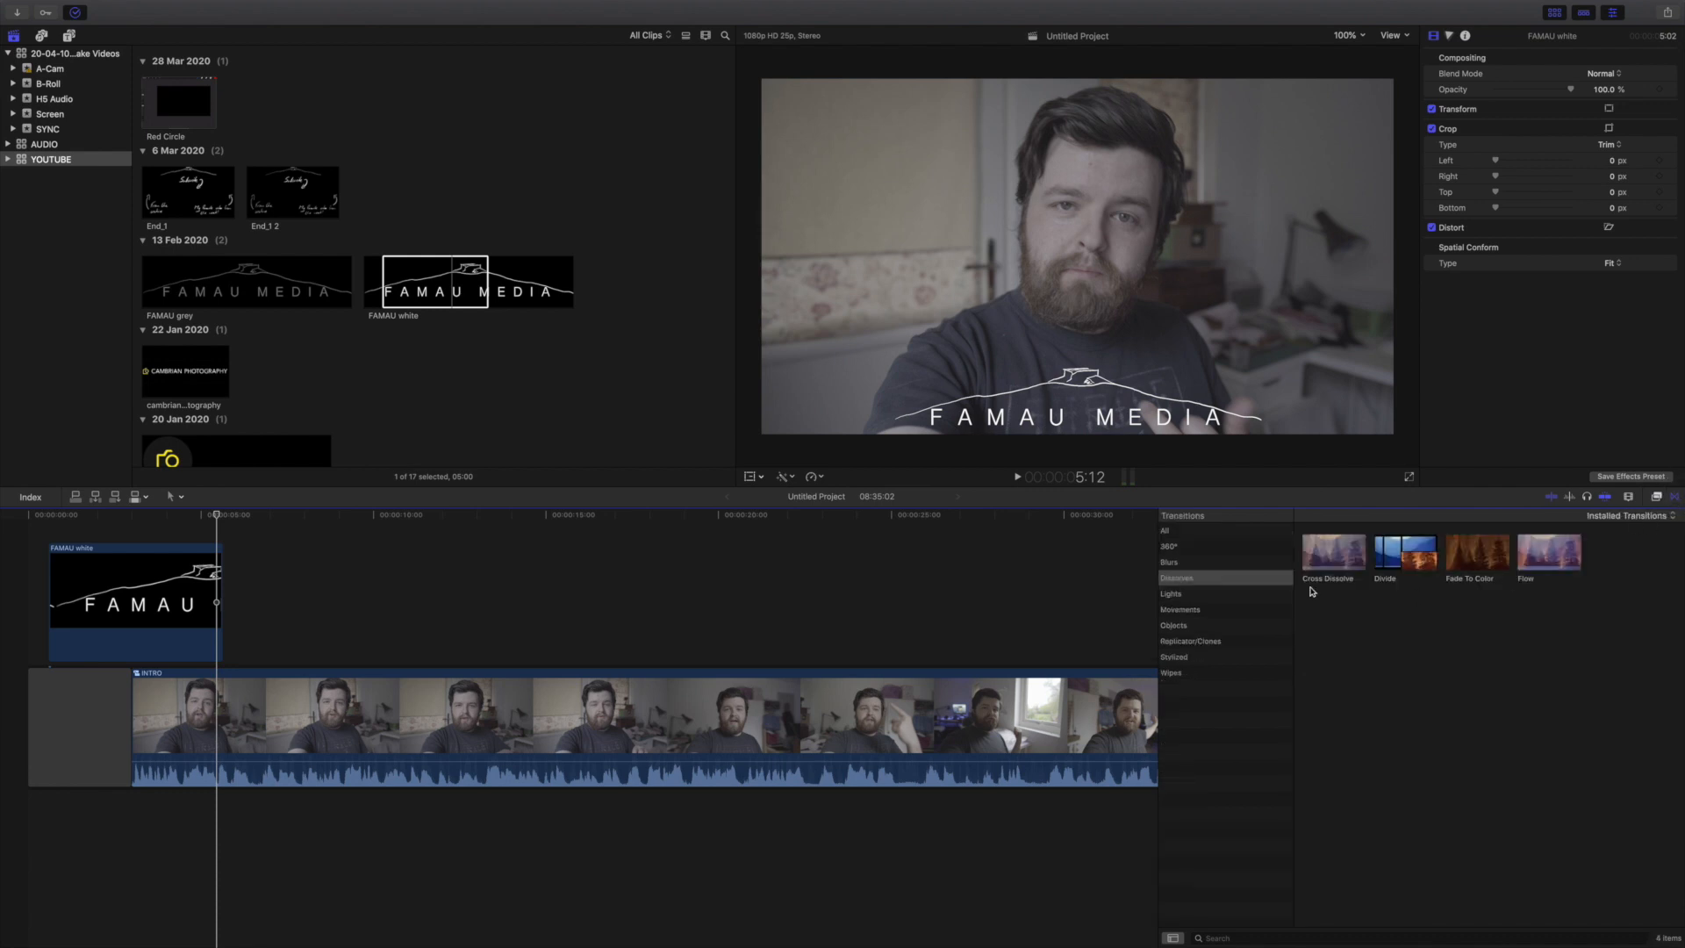
pyautogui.click(1332, 556)
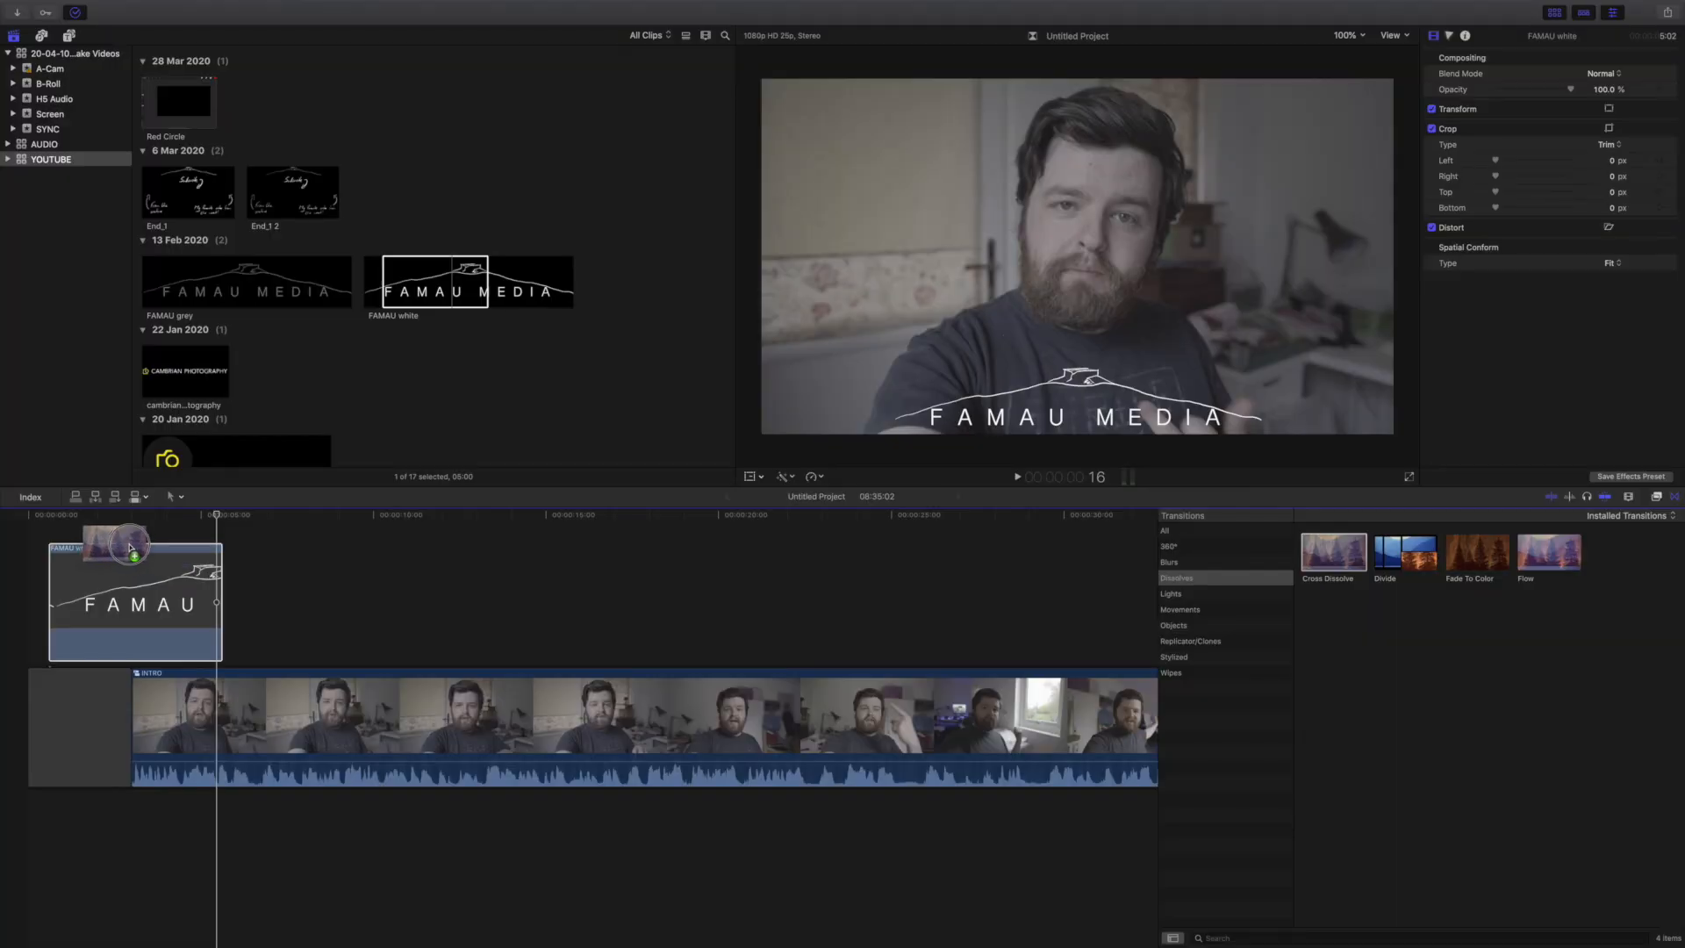
pyautogui.click(1307, 566)
pyautogui.moveTo(1307, 567); pyautogui.dragTo(200, 593)
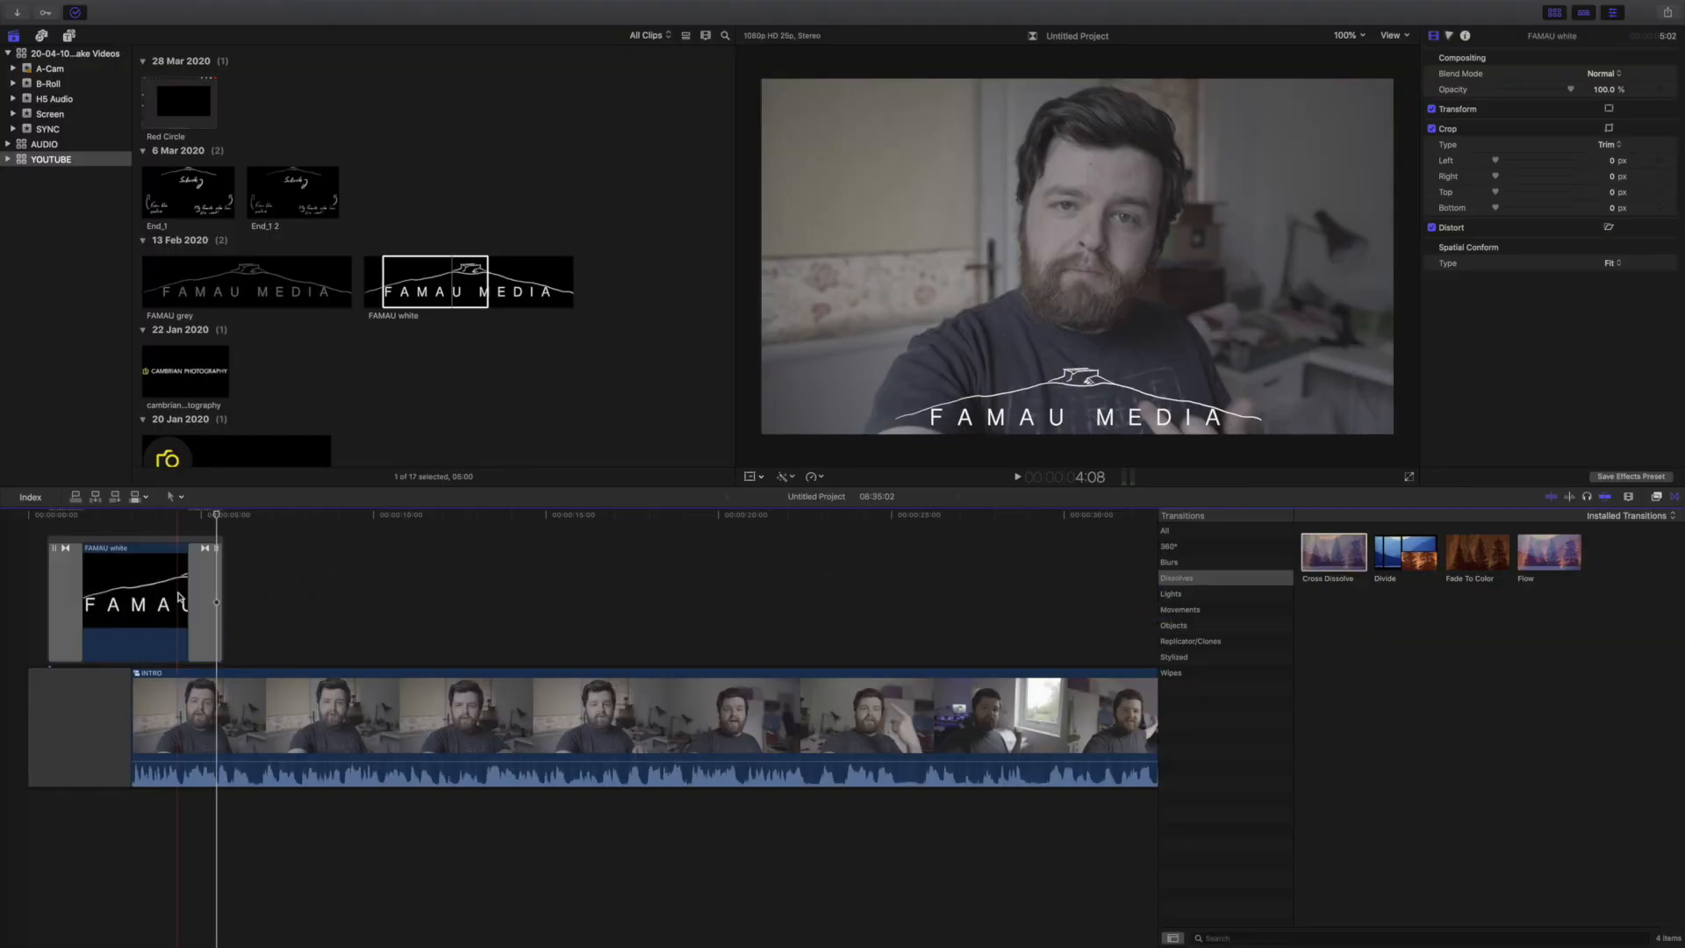
pyautogui.click(61, 591)
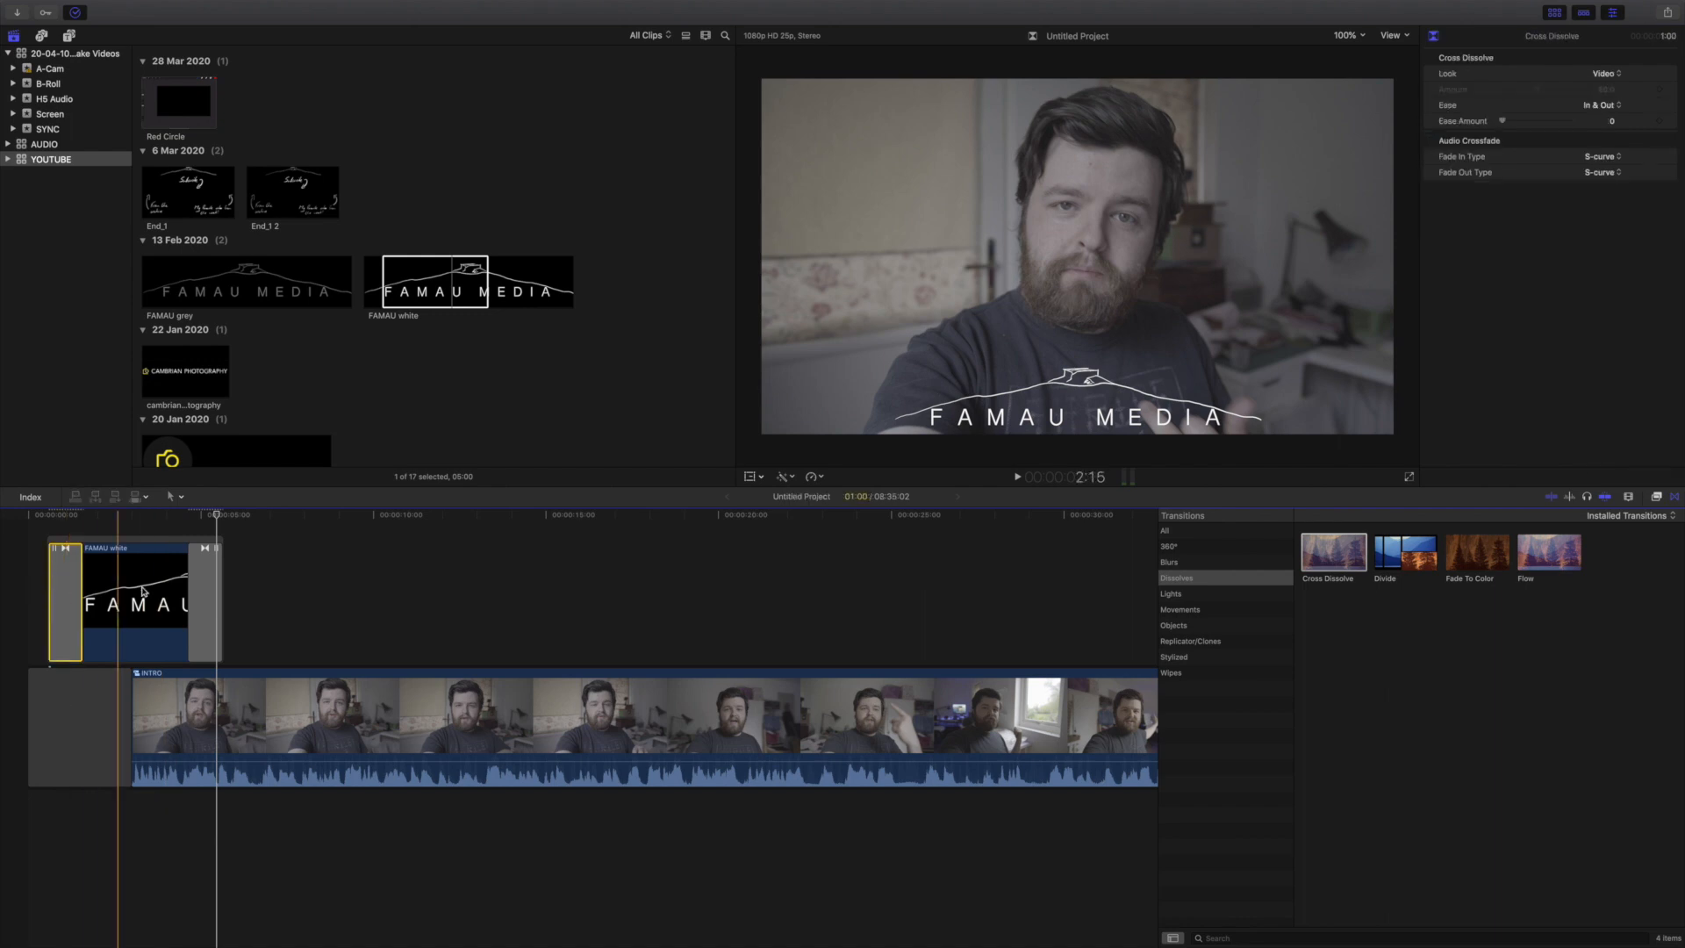
pyautogui.click(205, 587)
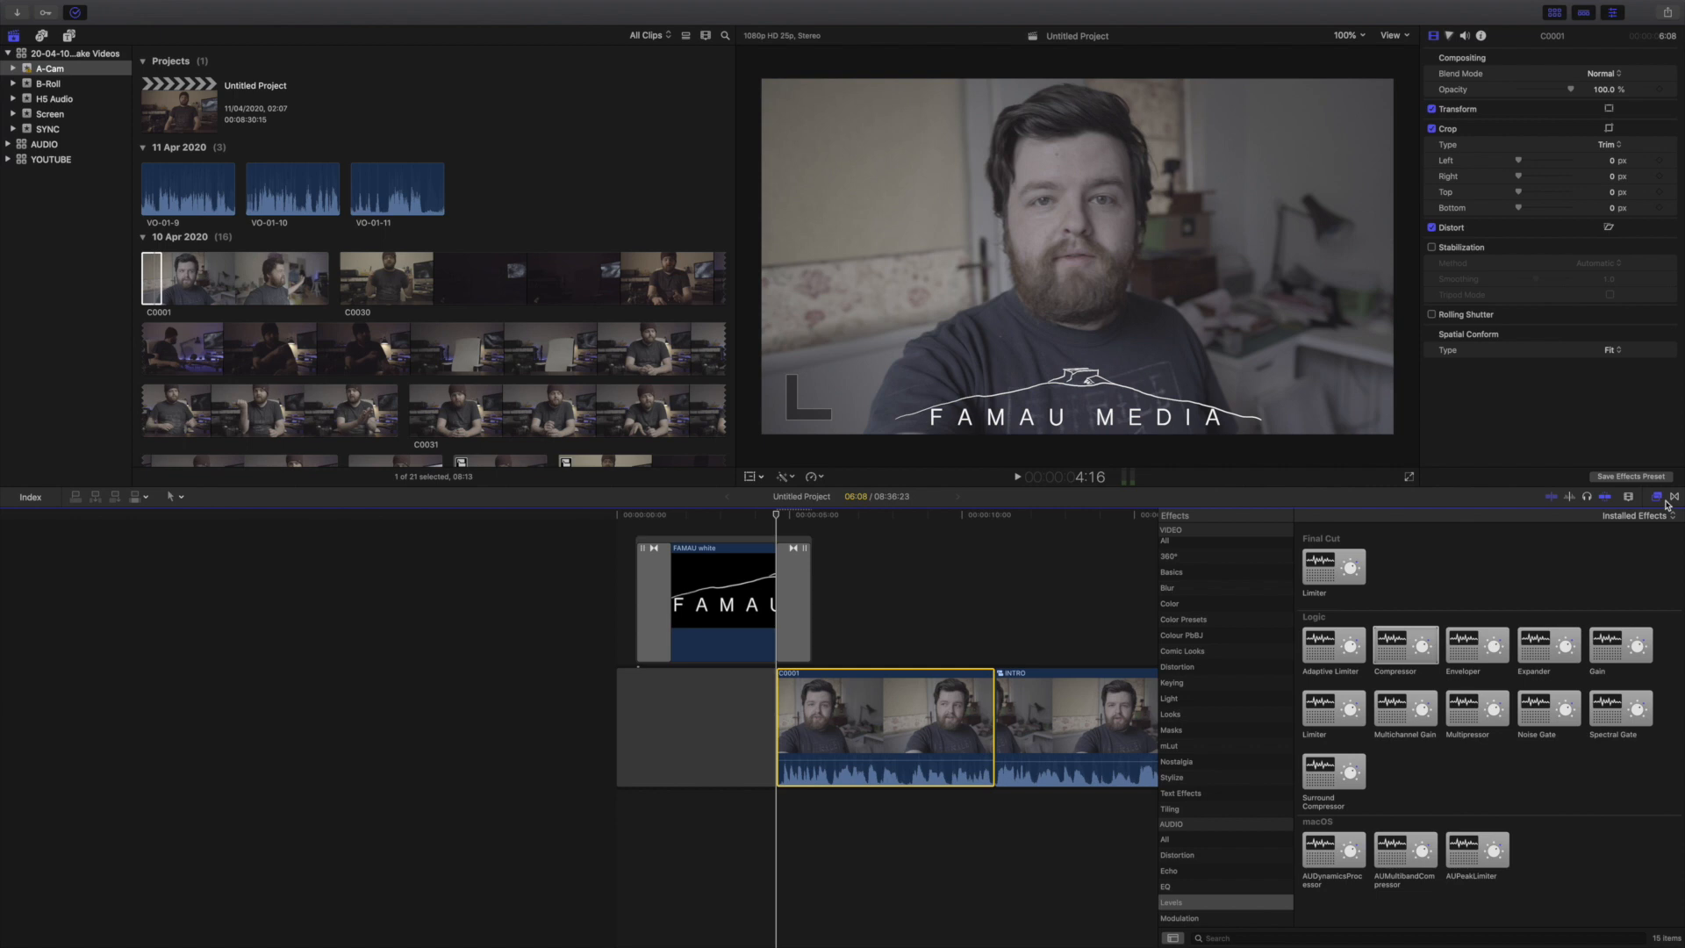
# - Try a Cross Dissolve at the cut between the opening gap and clip C0001, playing the opening to check it
pyautogui.click(1674, 497)
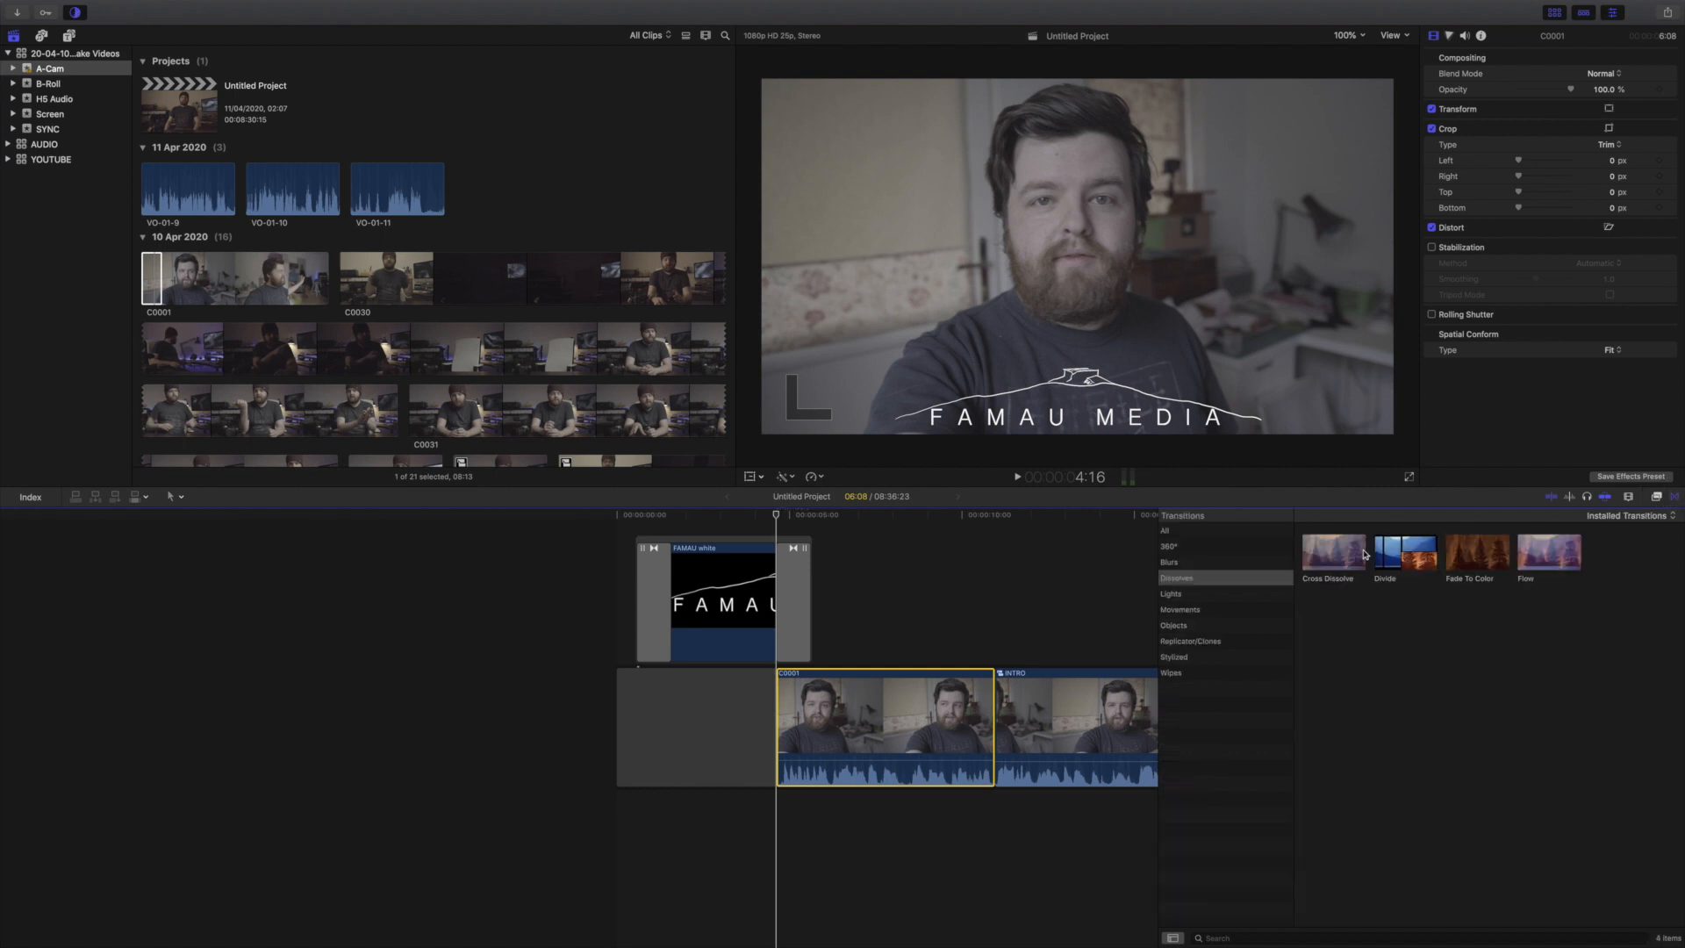
pyautogui.moveTo(1365, 555); pyautogui.dragTo(767, 725)
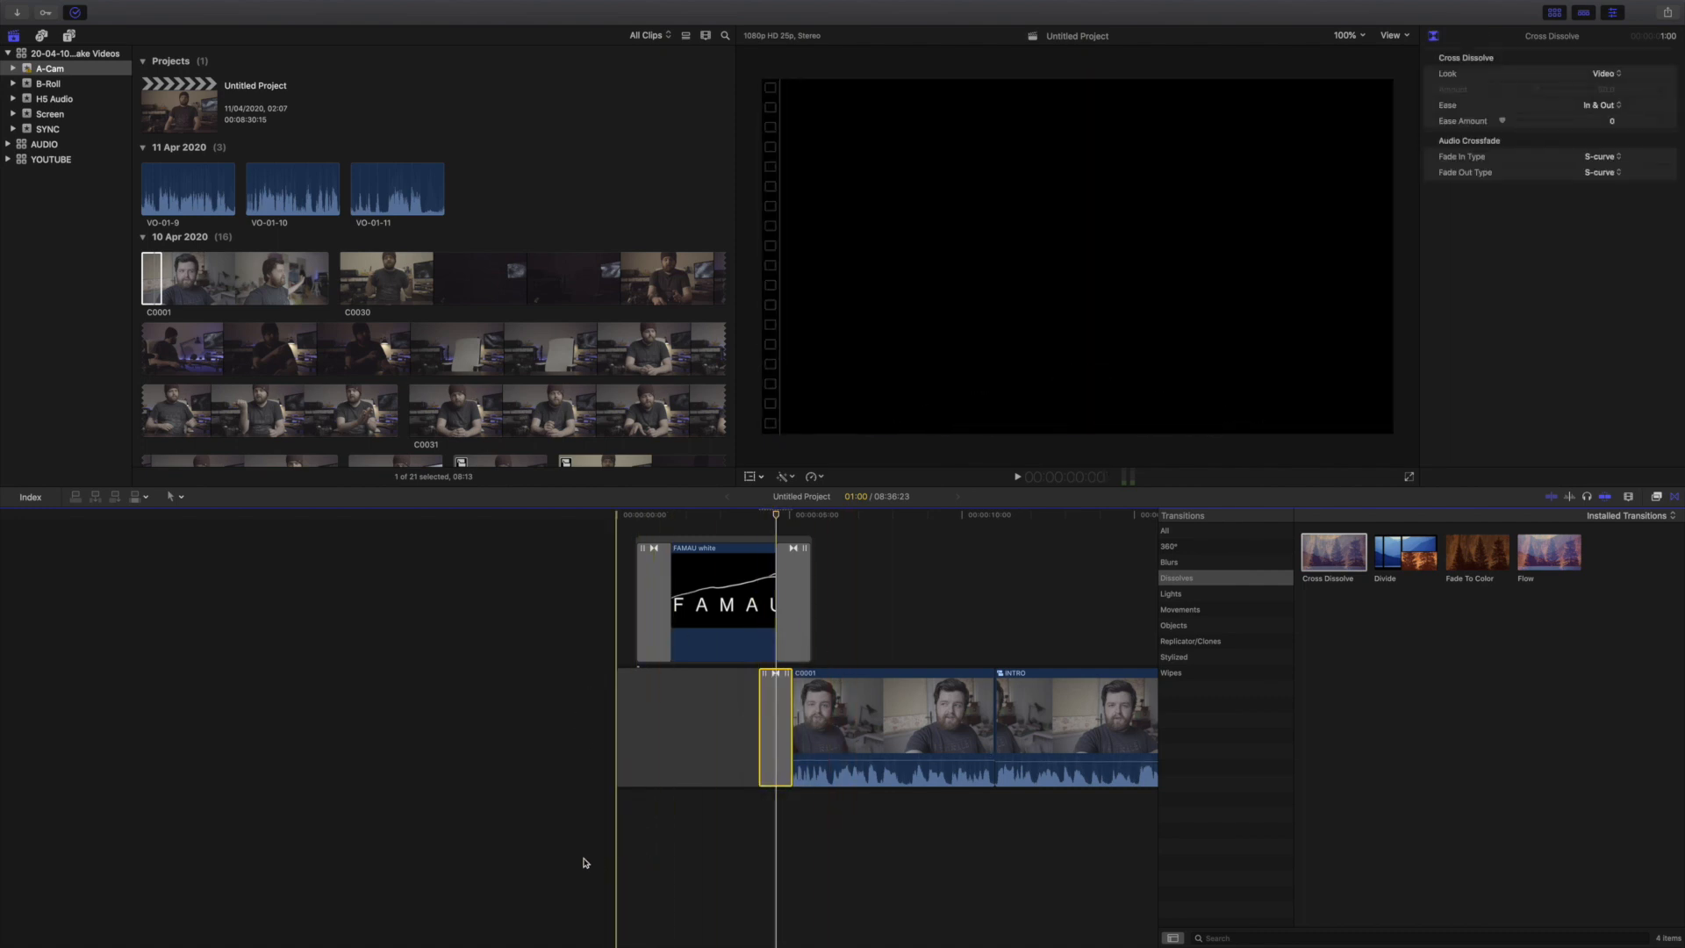
pyautogui.press('space')
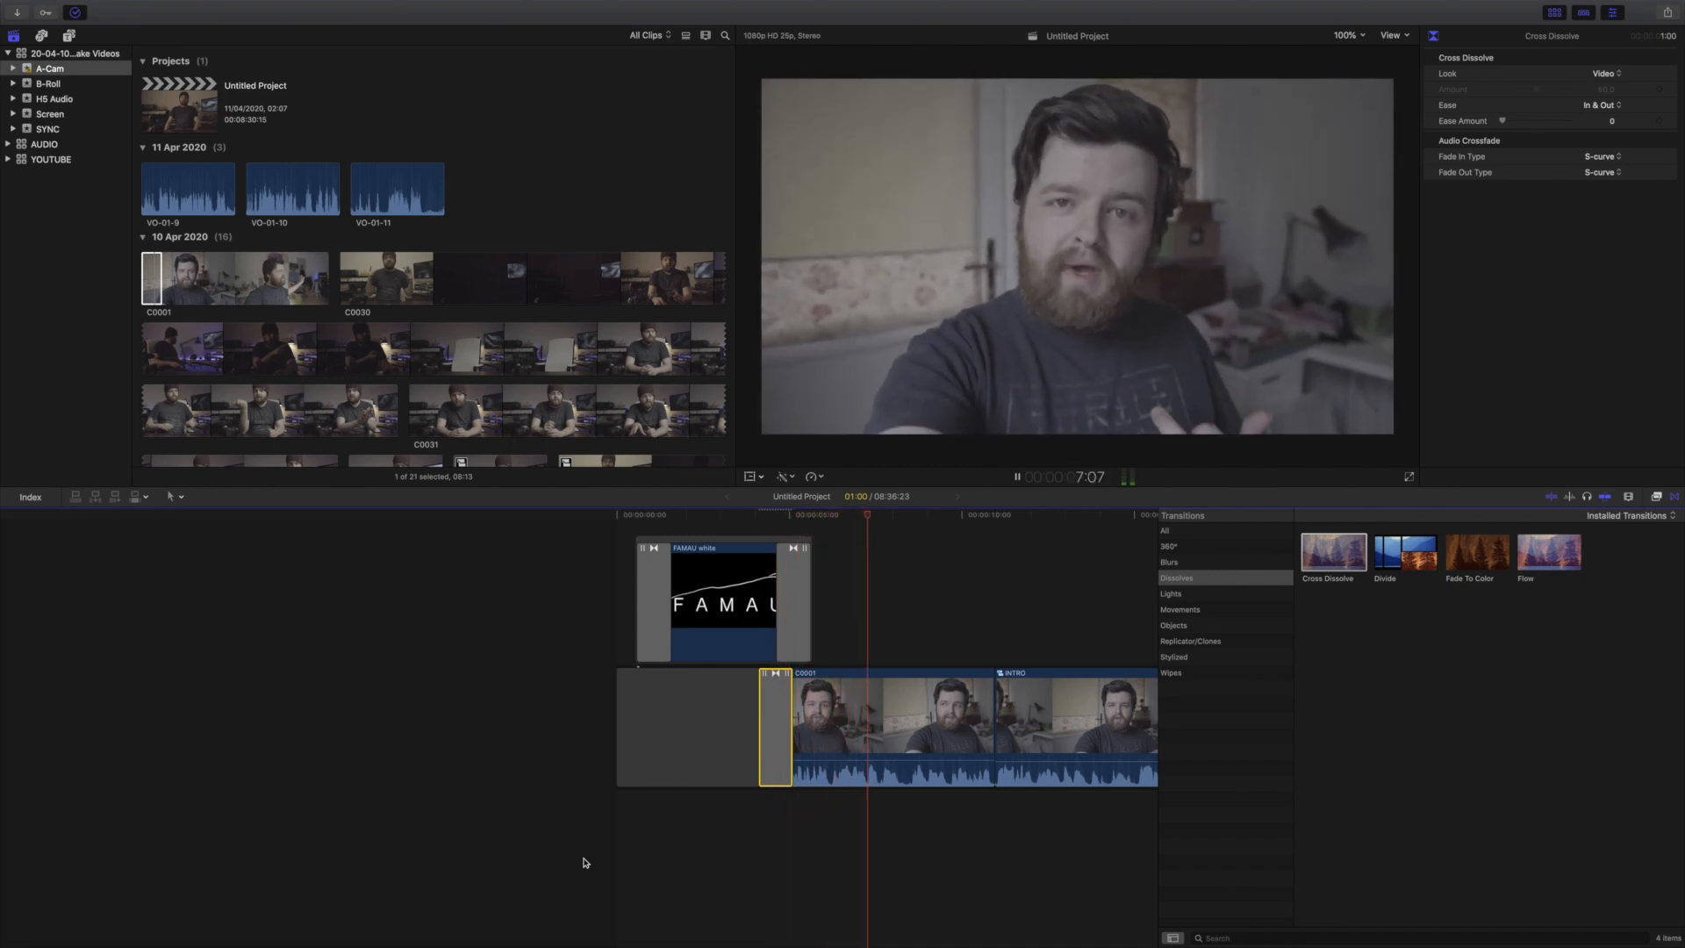
pyautogui.press('space')
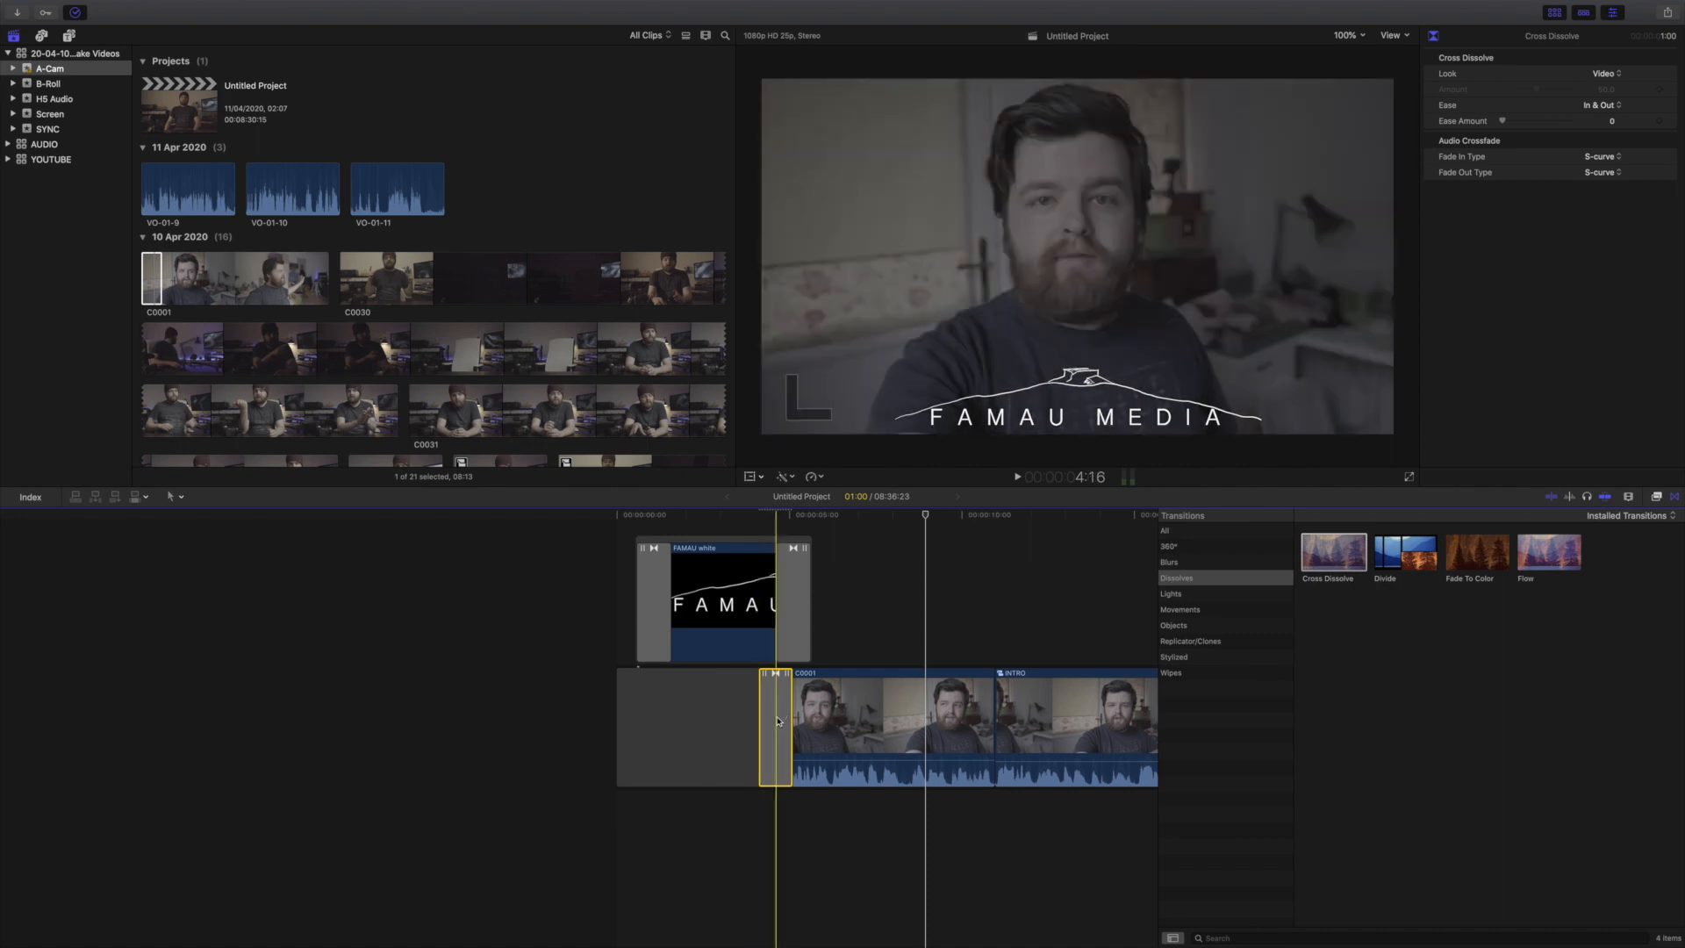
pyautogui.press('Delete')
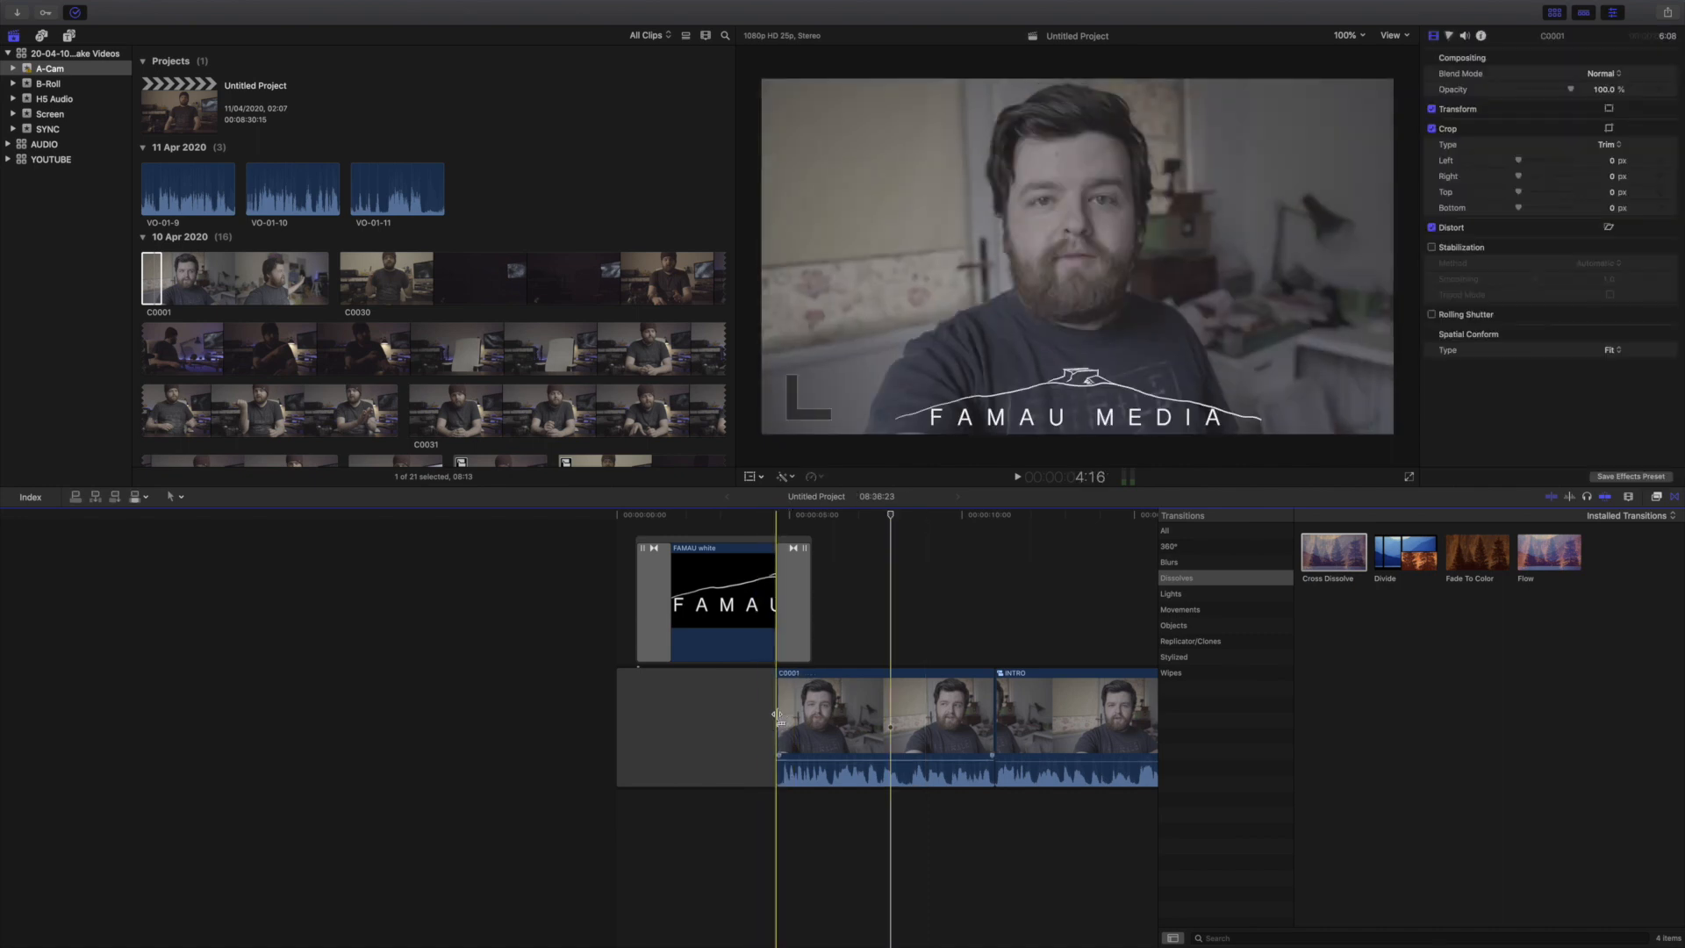
# - Shorten the opening gap before C0001 by about 1.5 seconds and apply a Cross Dissolve at that cut, playing it back
pyautogui.moveTo(777, 716); pyautogui.dragTo(717, 720)
pyautogui.moveTo(1334, 551); pyautogui.dragTo(712, 721)
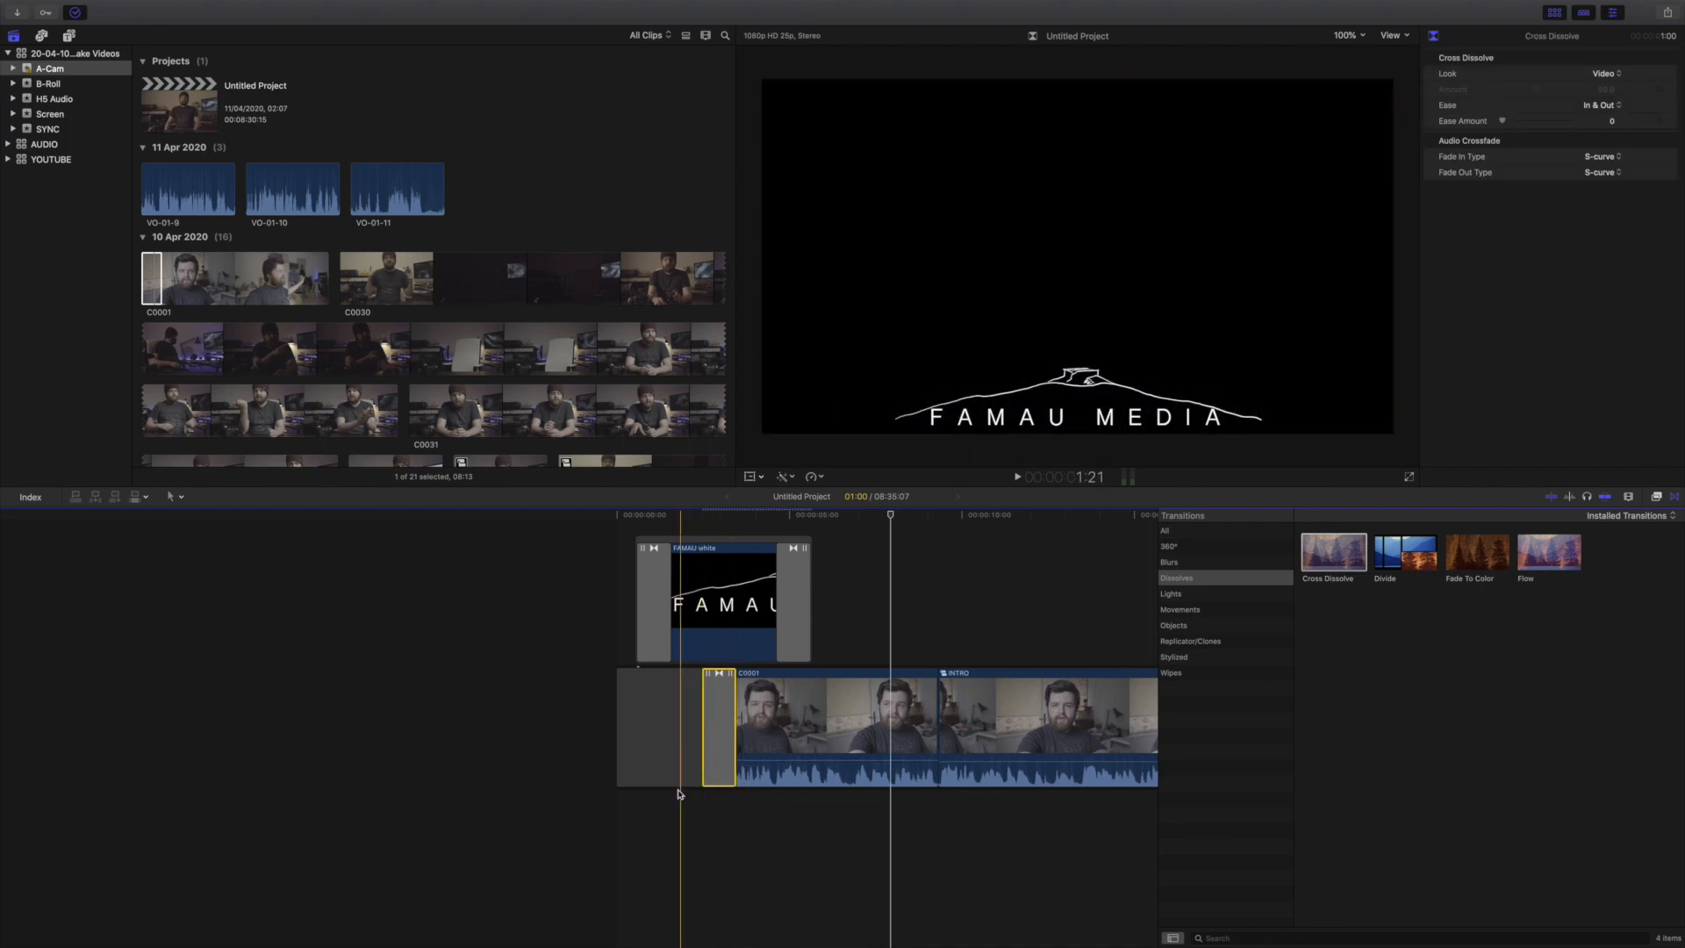
pyautogui.press('space')
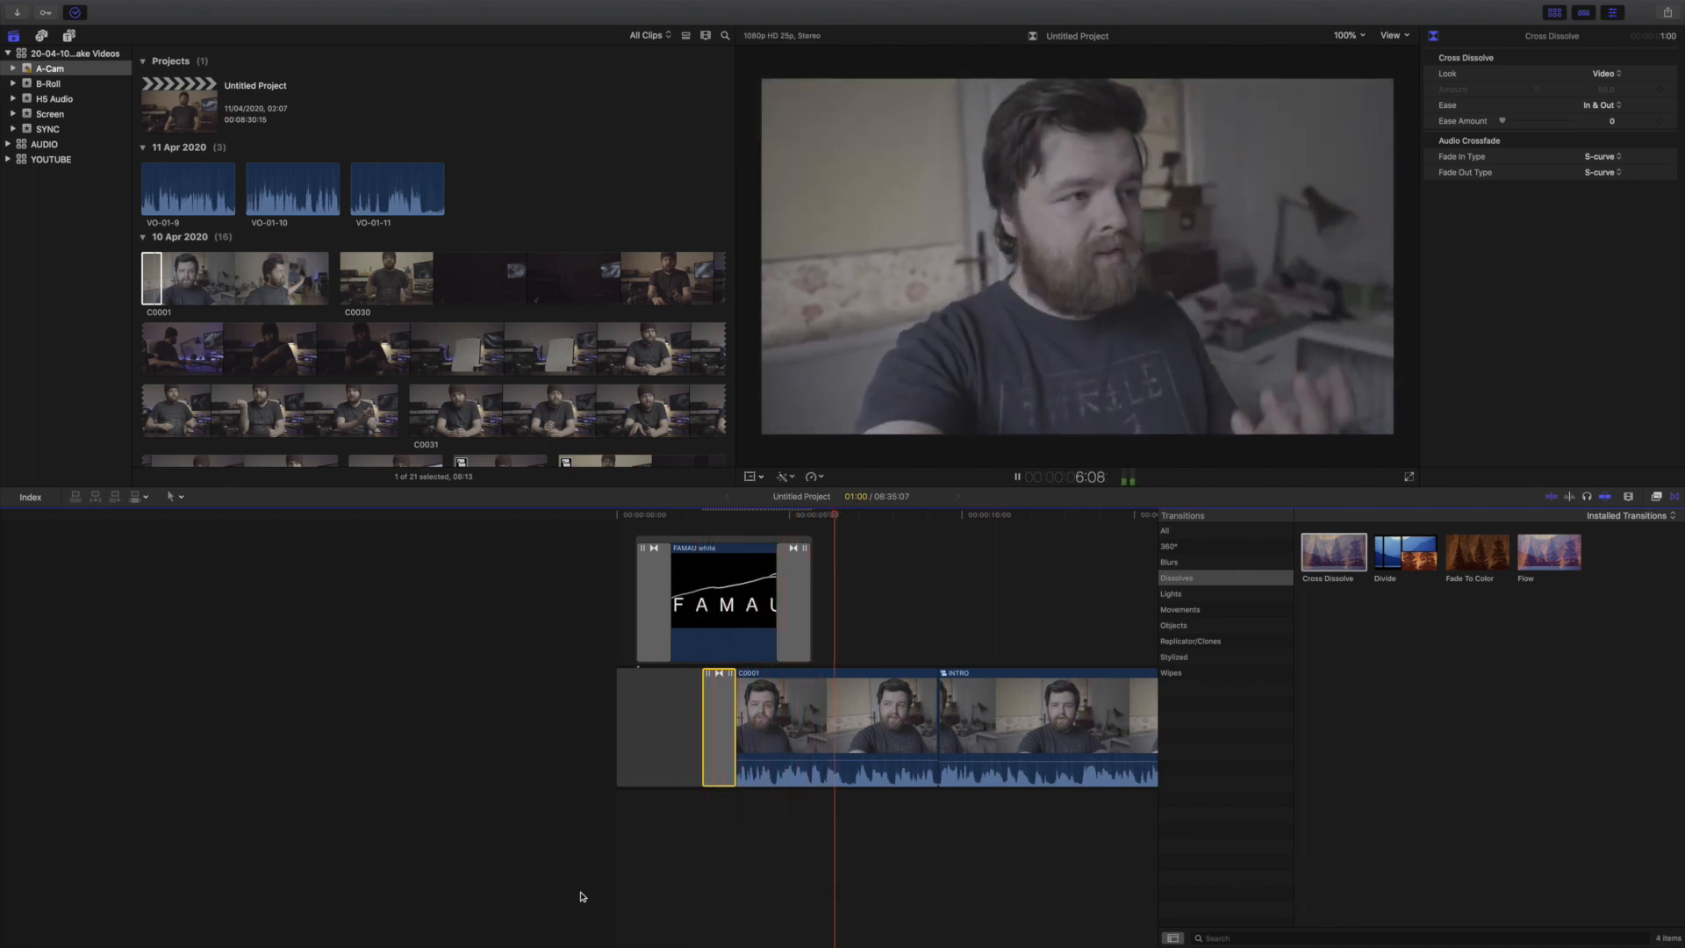
pyautogui.press('space')
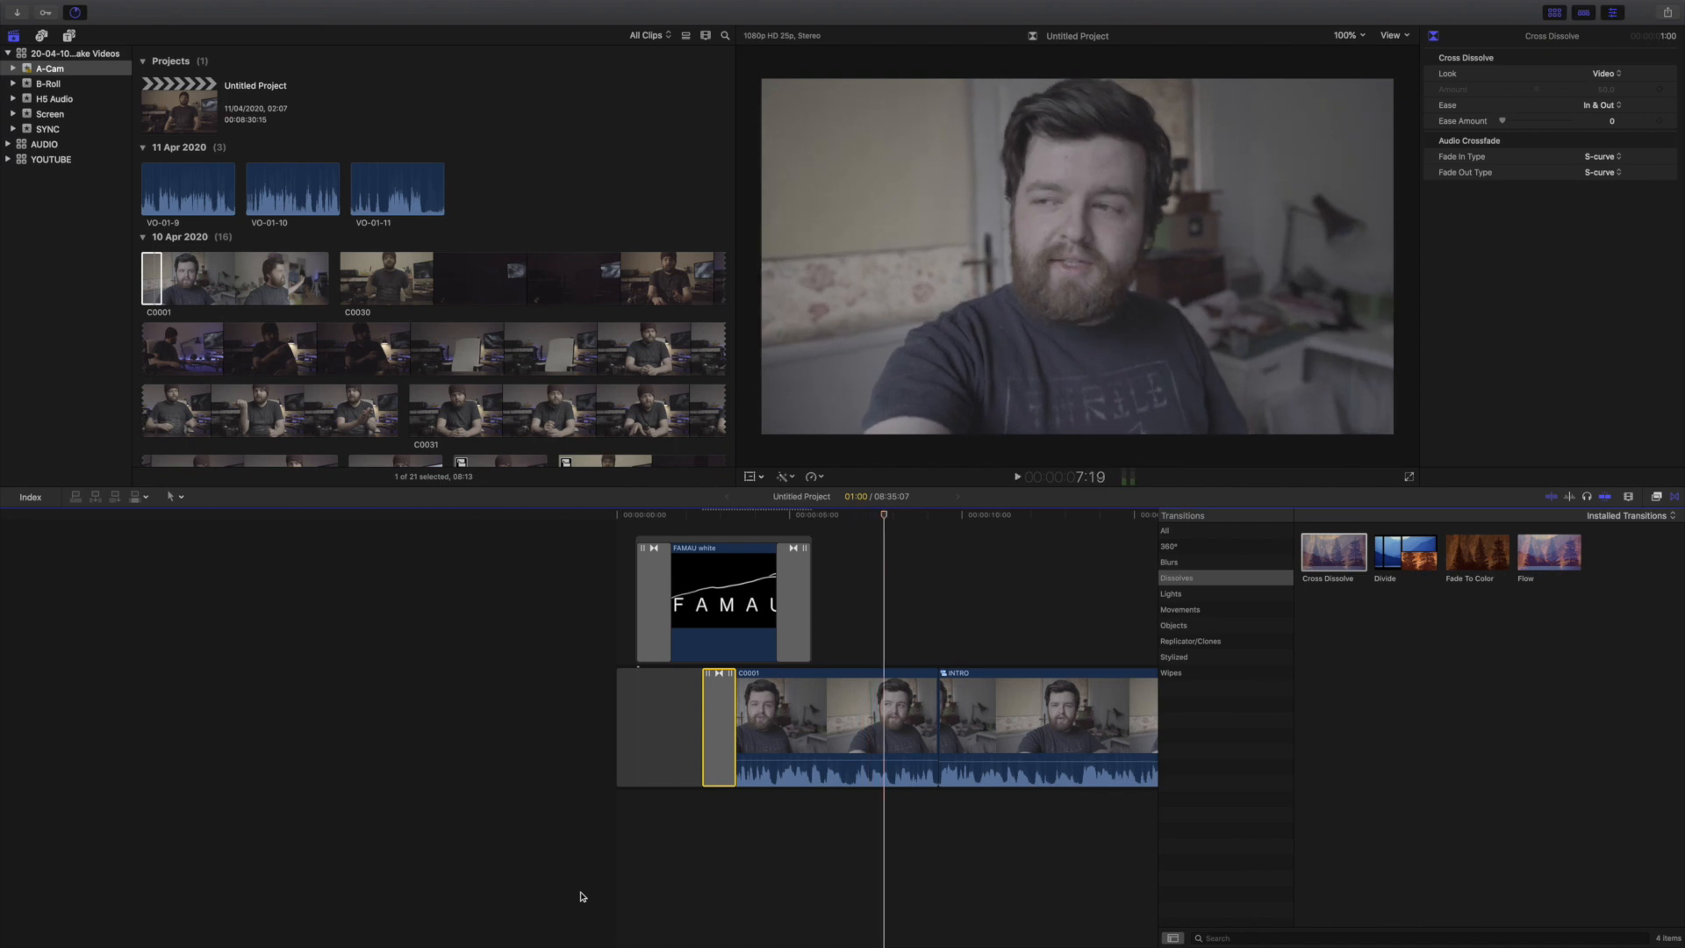
# - Append the End_1 2 end screen from the YOUTUBE library after the last C0031 clip in the timeline
pyautogui.hscroll(2, 809, 808)
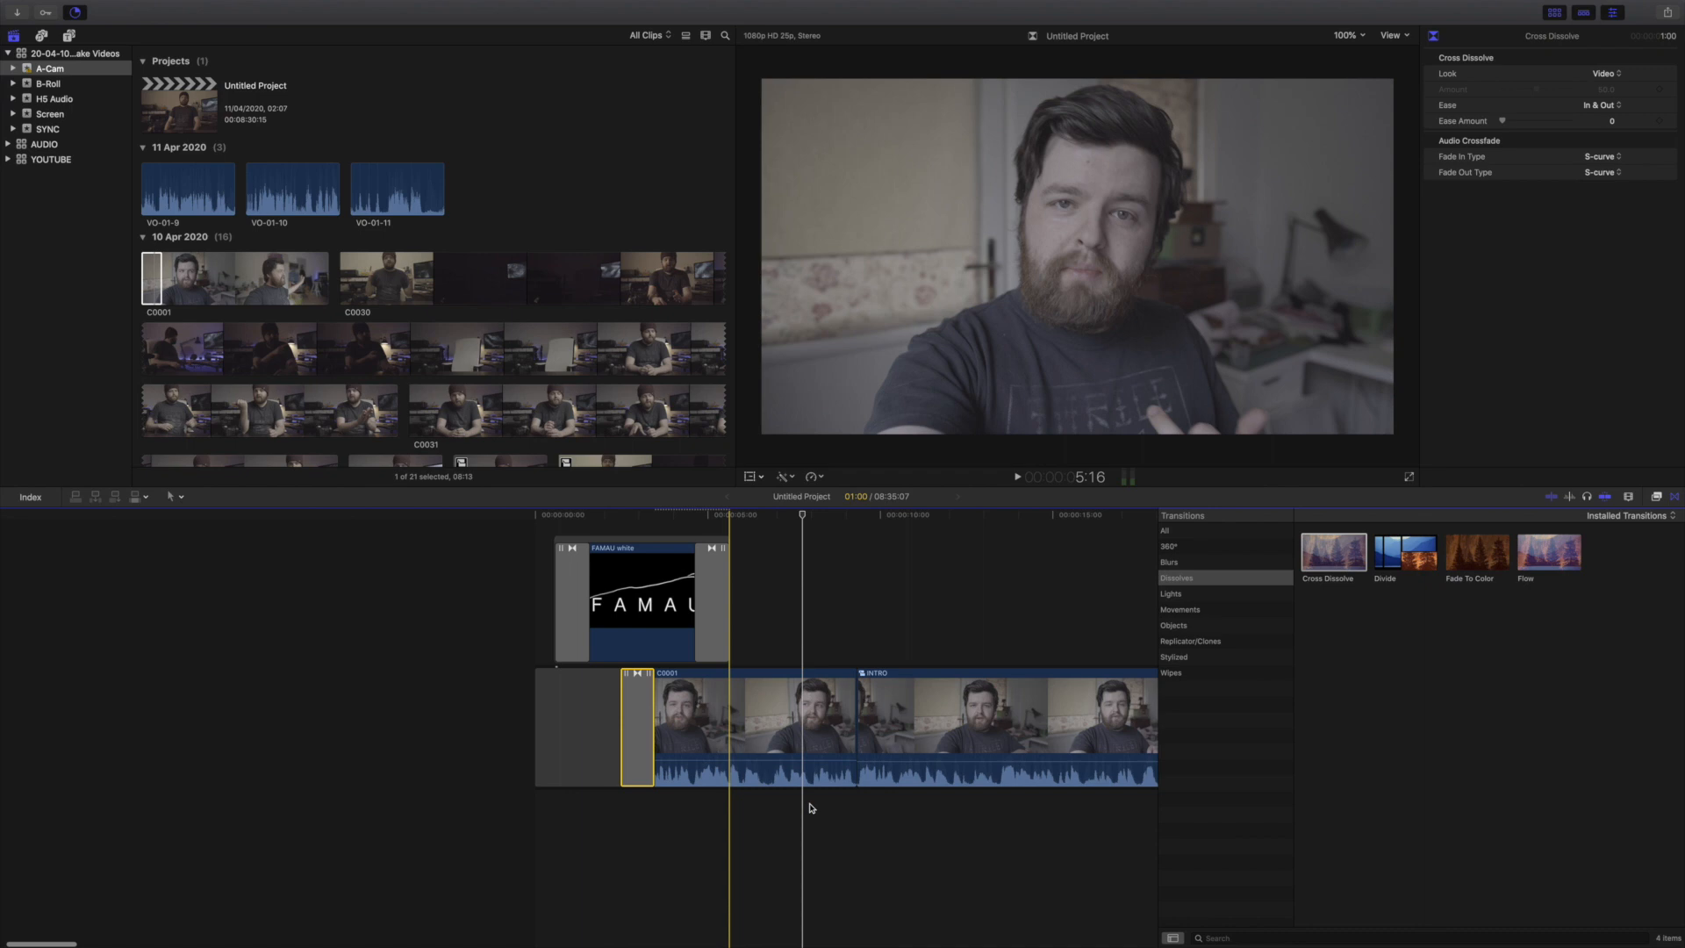
pyautogui.hscroll(20, 809, 808)
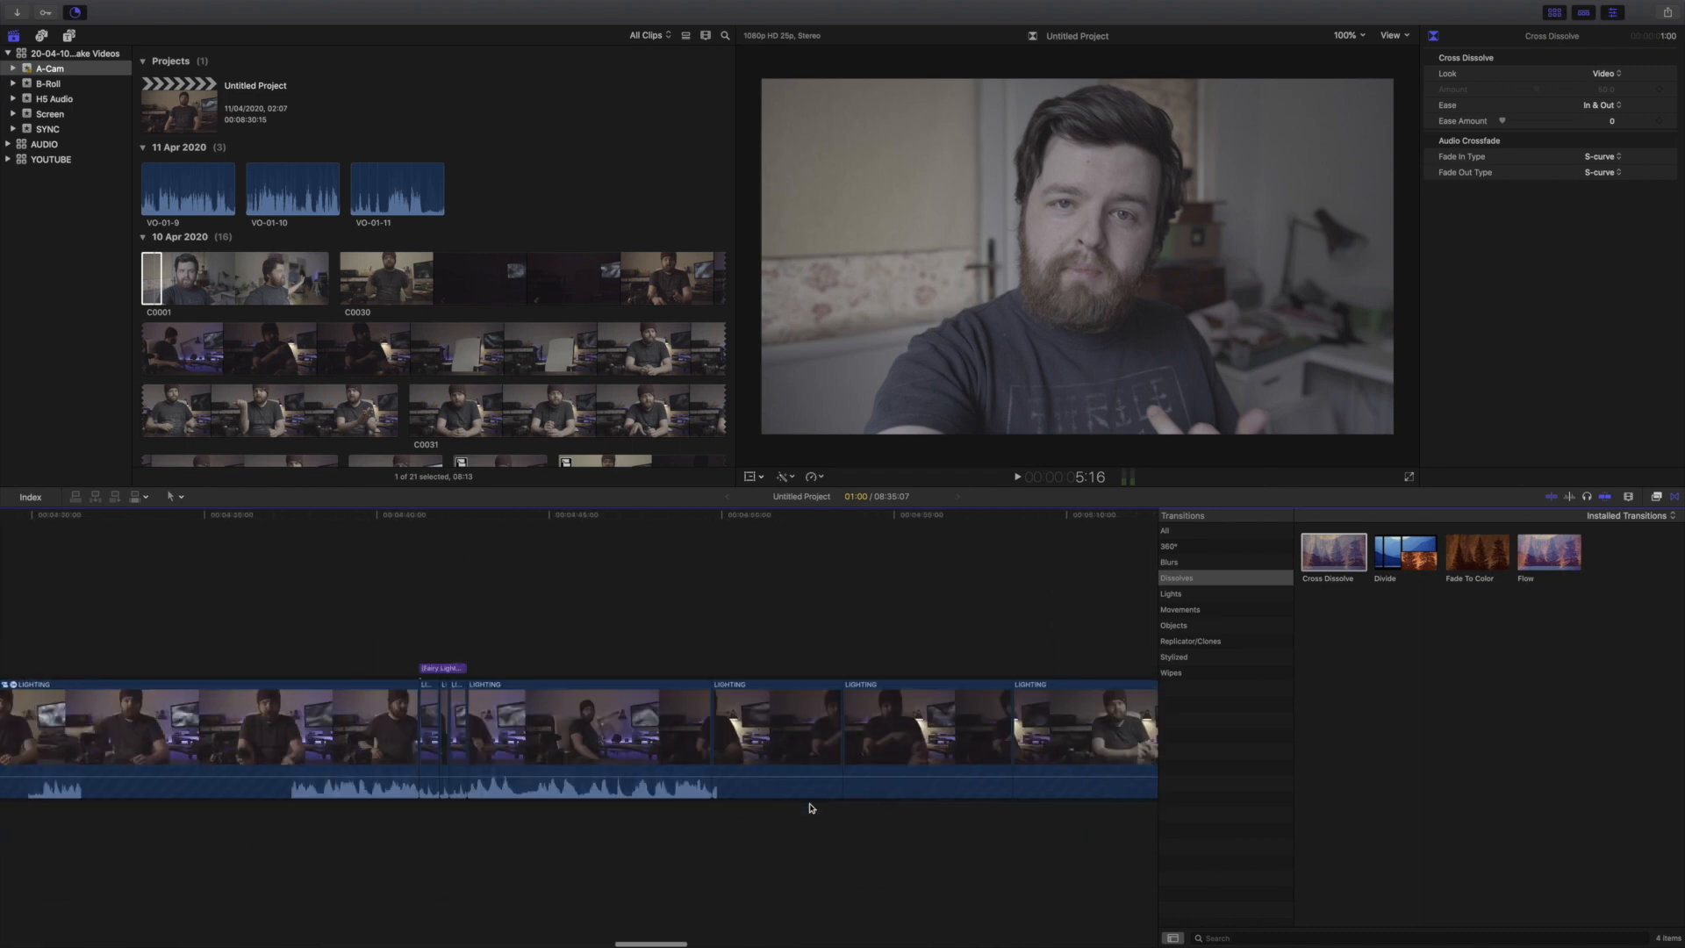
pyautogui.hscroll(15, 809, 807)
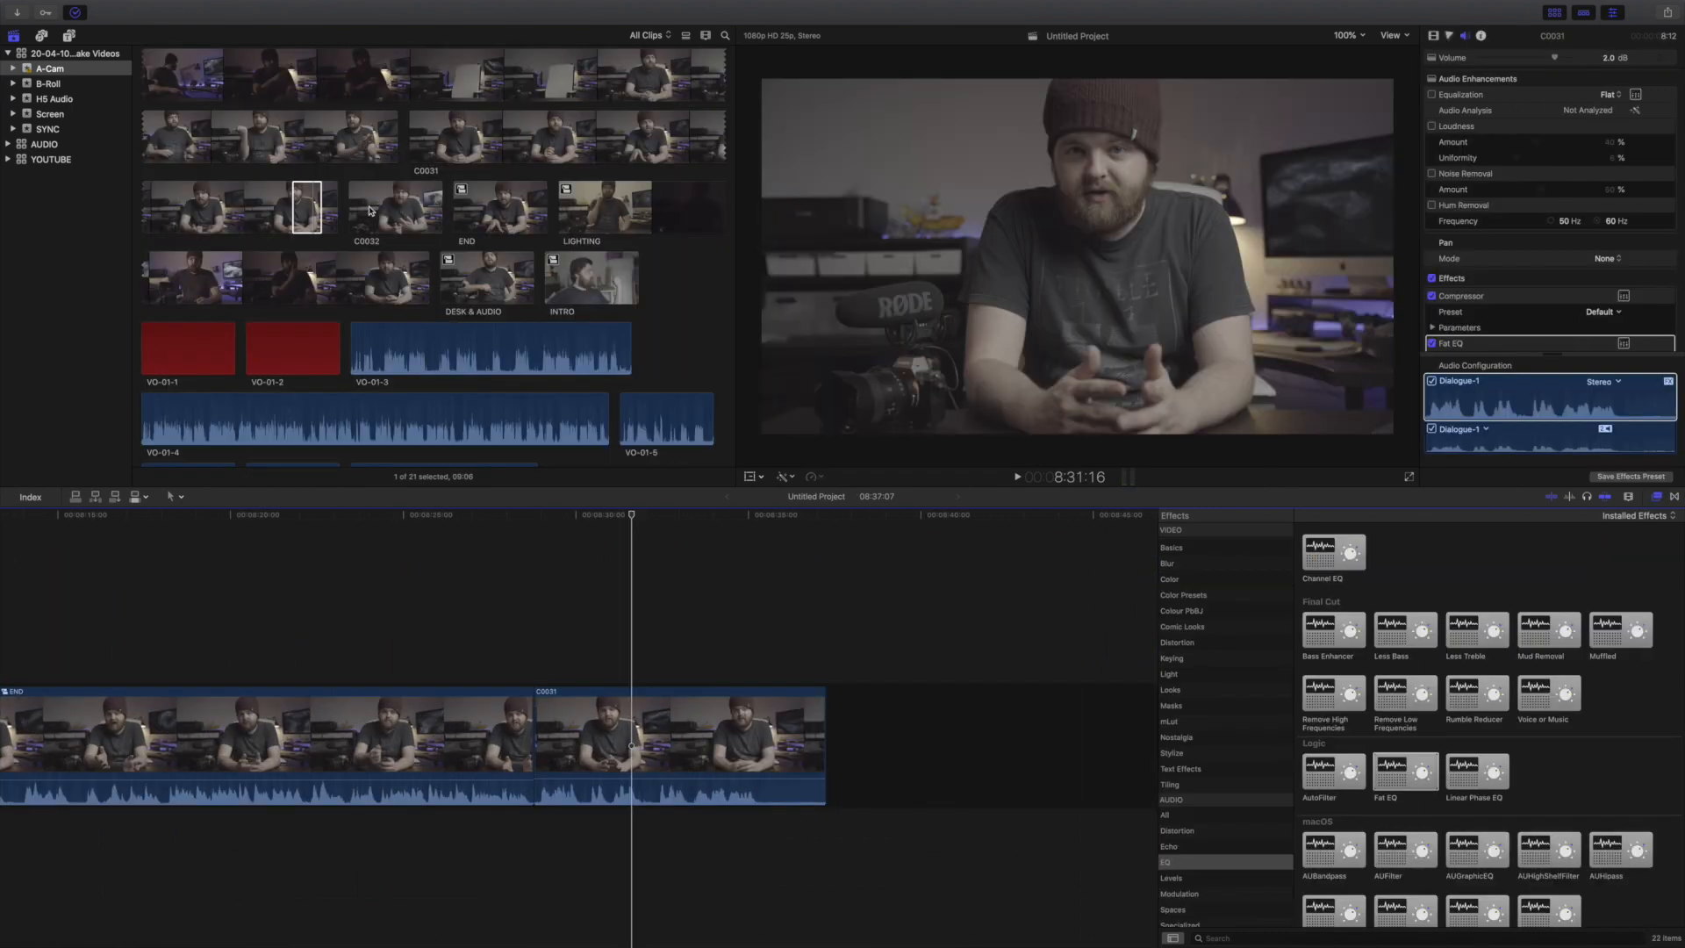
pyautogui.click(48, 160)
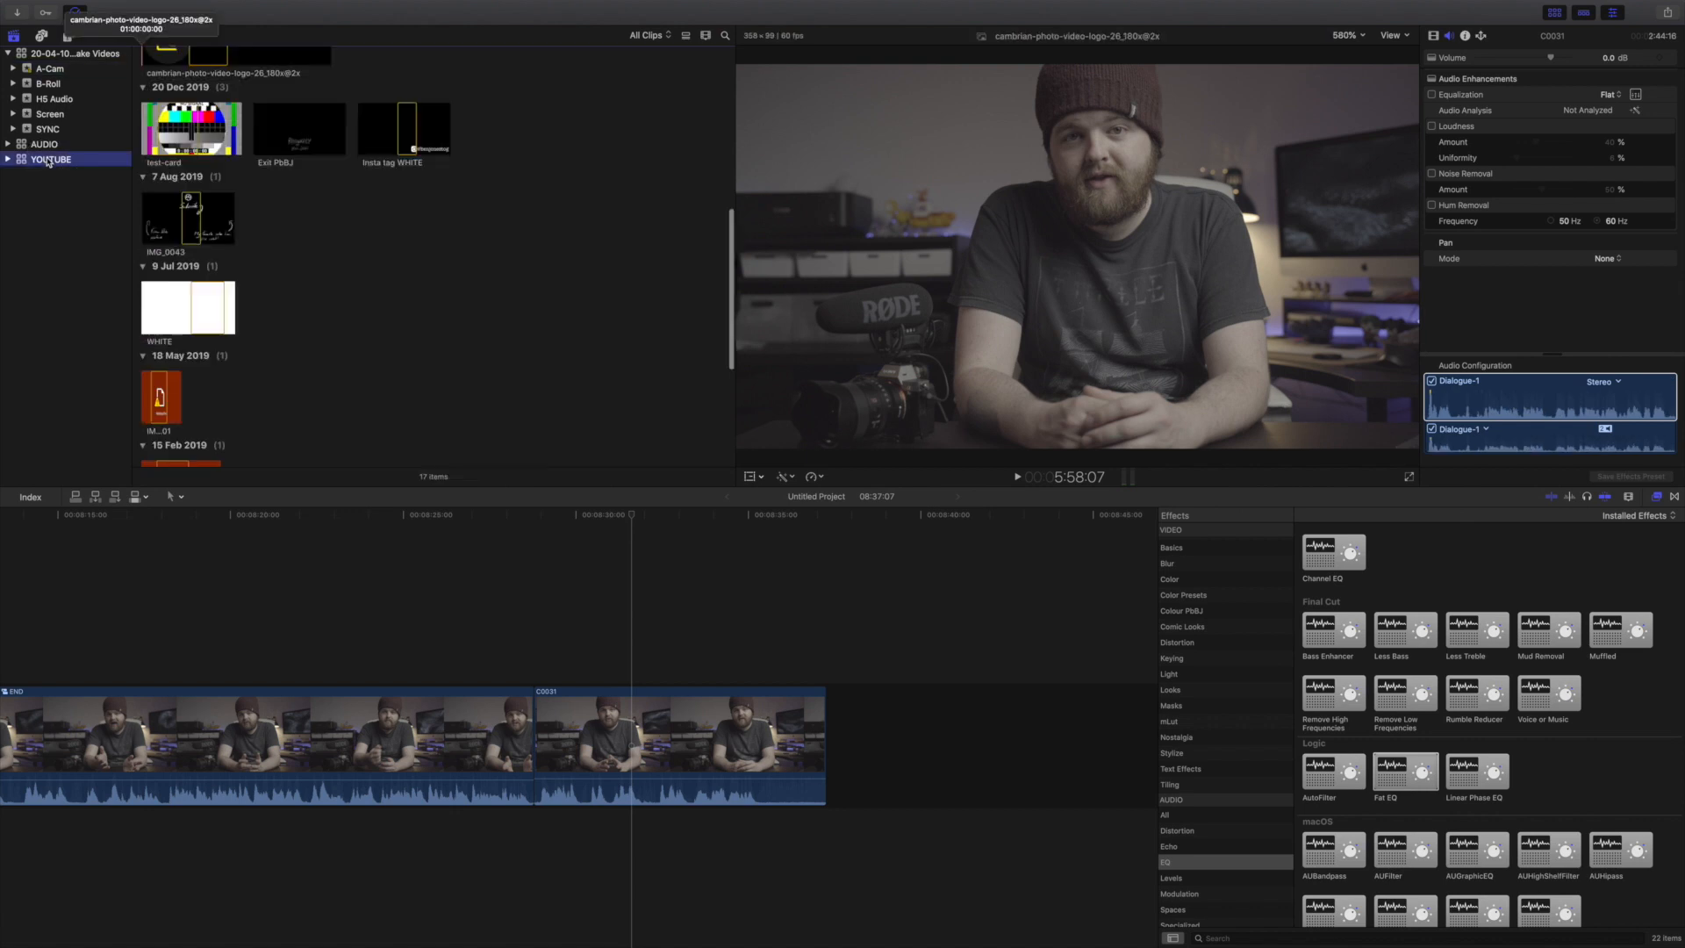
pyautogui.scroll(6, 395, 256)
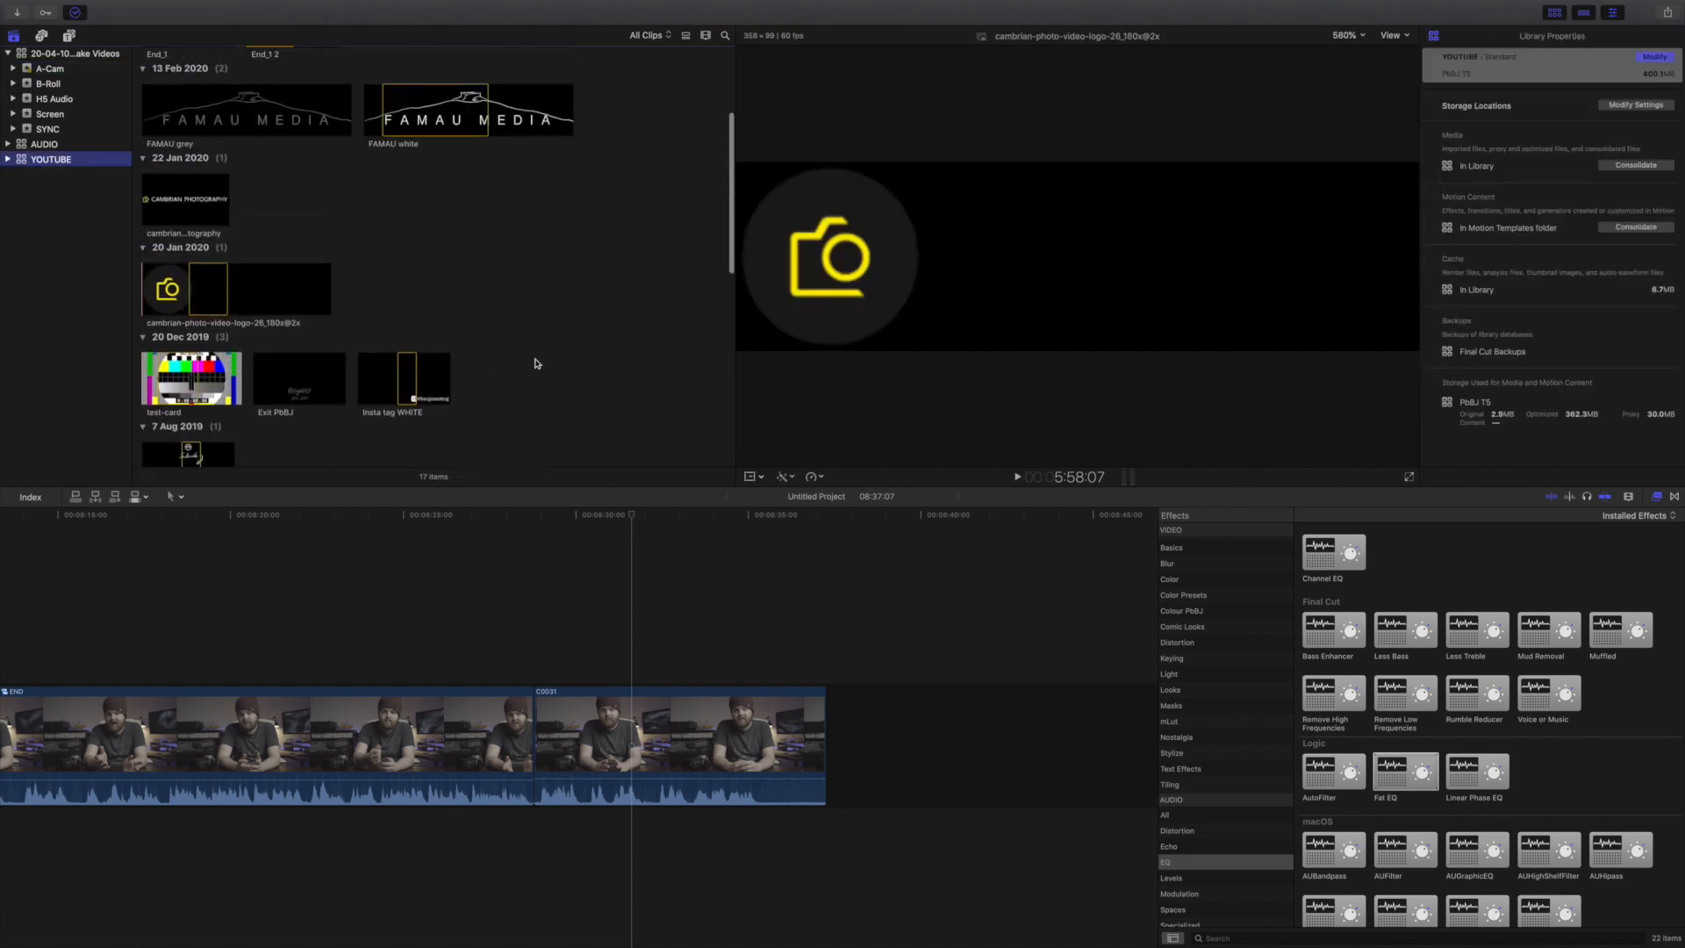
pyautogui.scroll(3, 542, 362)
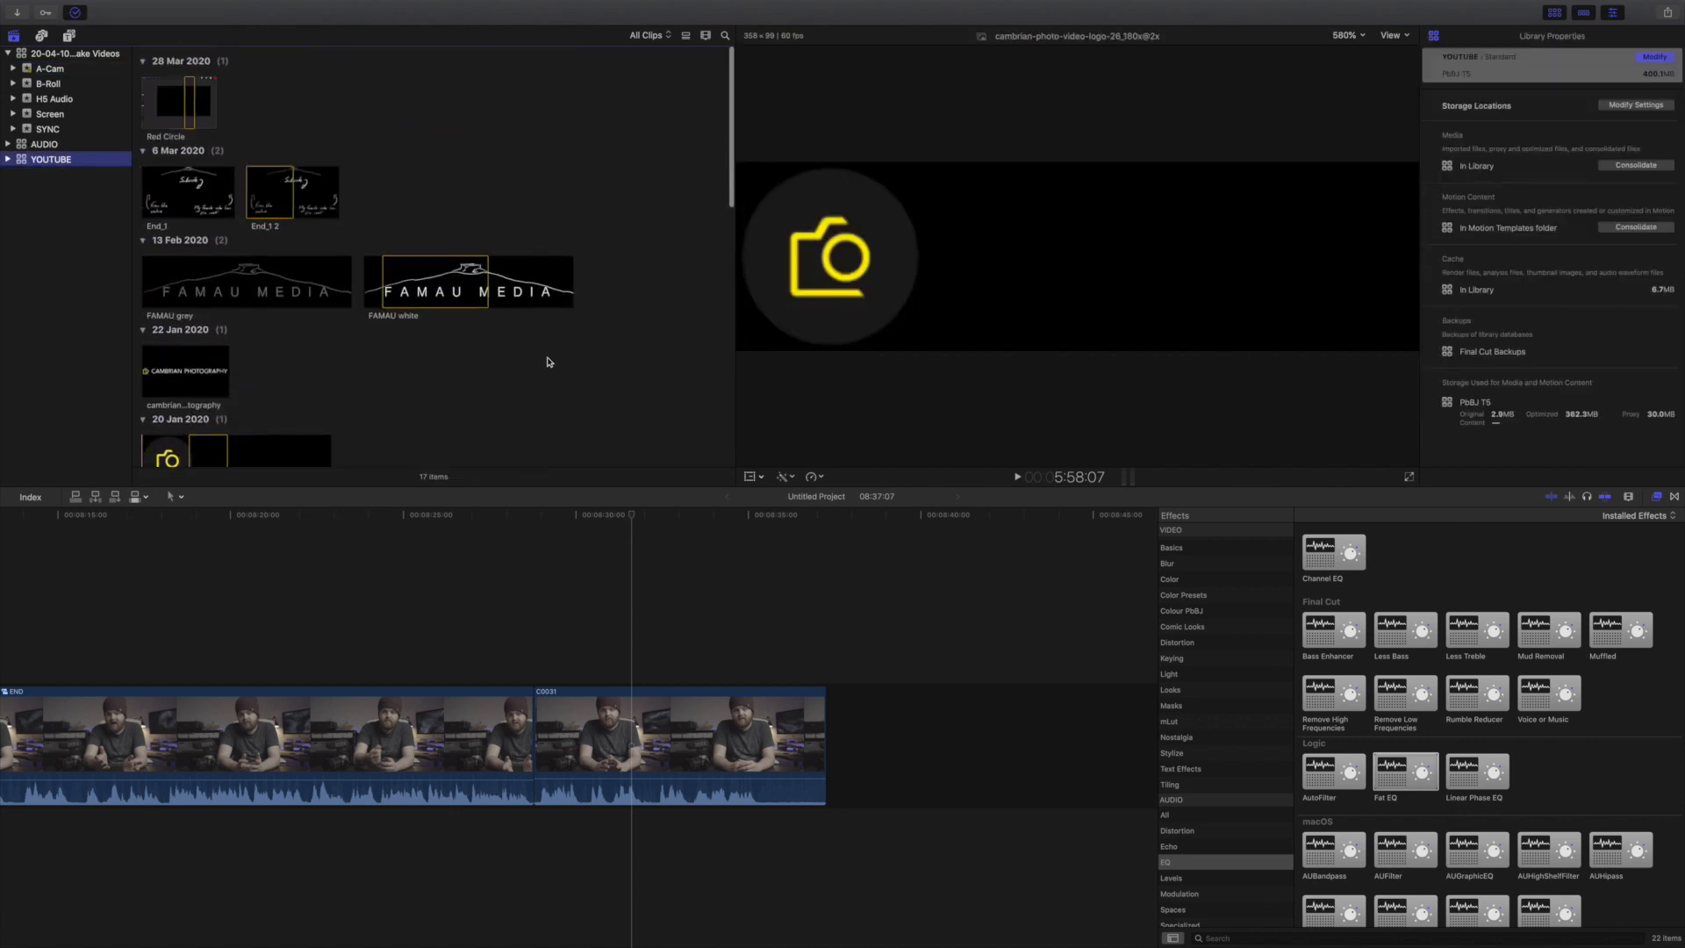
pyautogui.click(275, 194)
pyautogui.moveTo(272, 186); pyautogui.dragTo(889, 717)
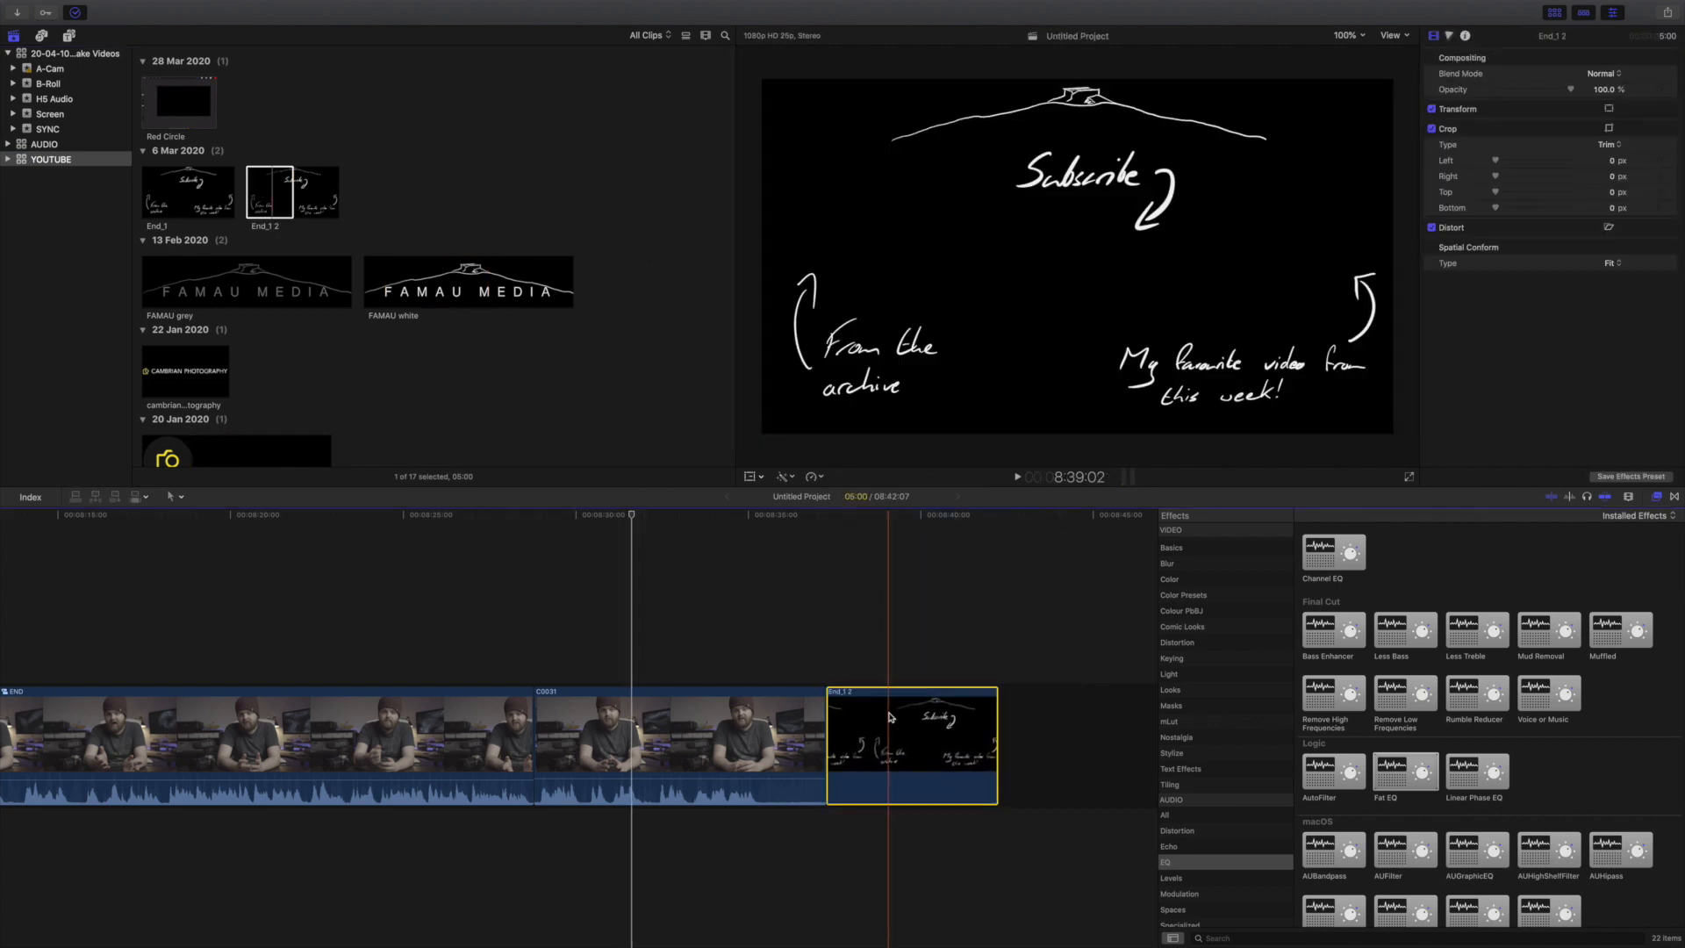
# - Set the duration of the End_1 2 end screen clip to 15 seconds
pyautogui.hscroll(2, 890, 715)
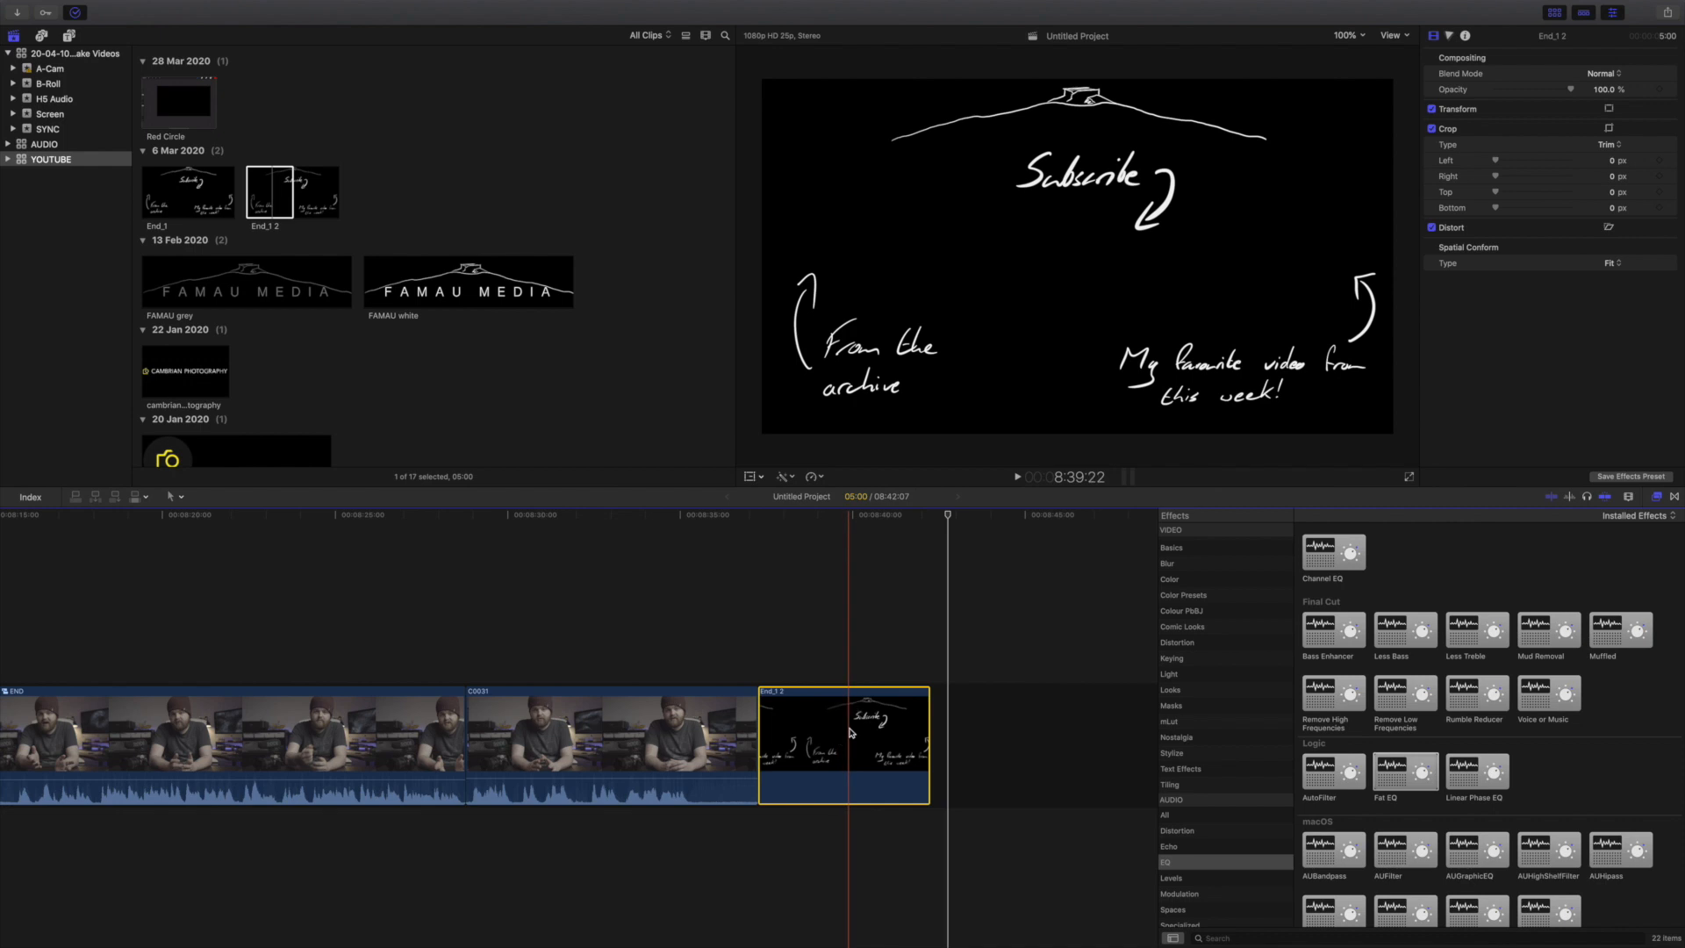
pyautogui.click(860, 741)
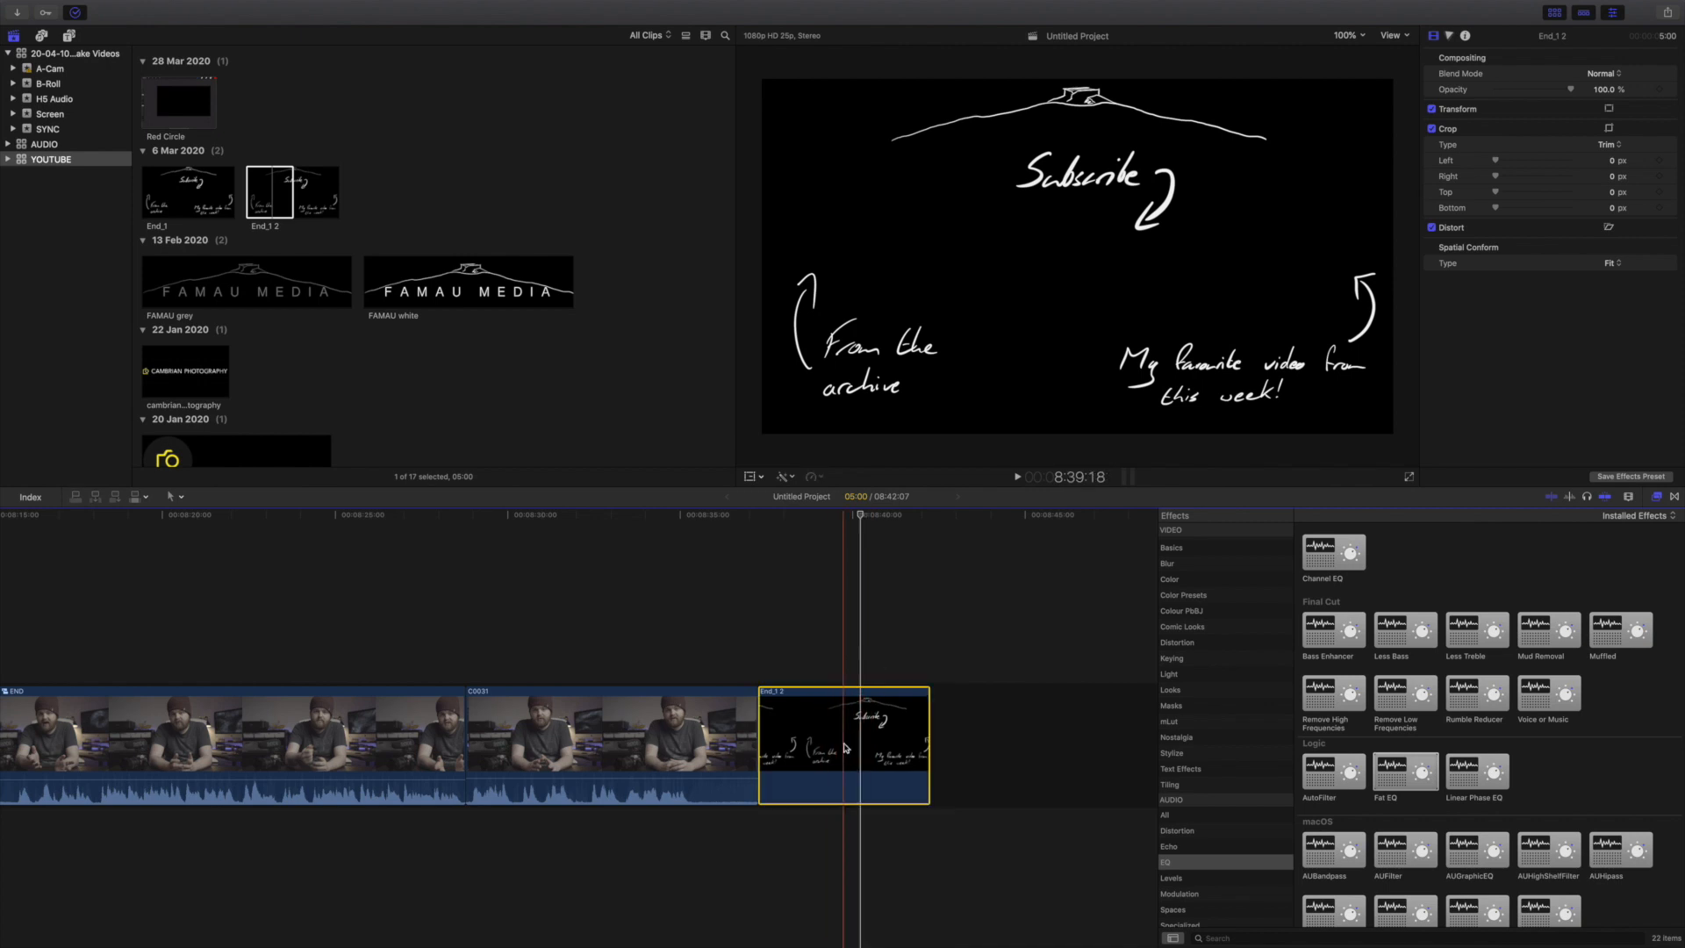
pyautogui.hotkey('ctrl', 'd')
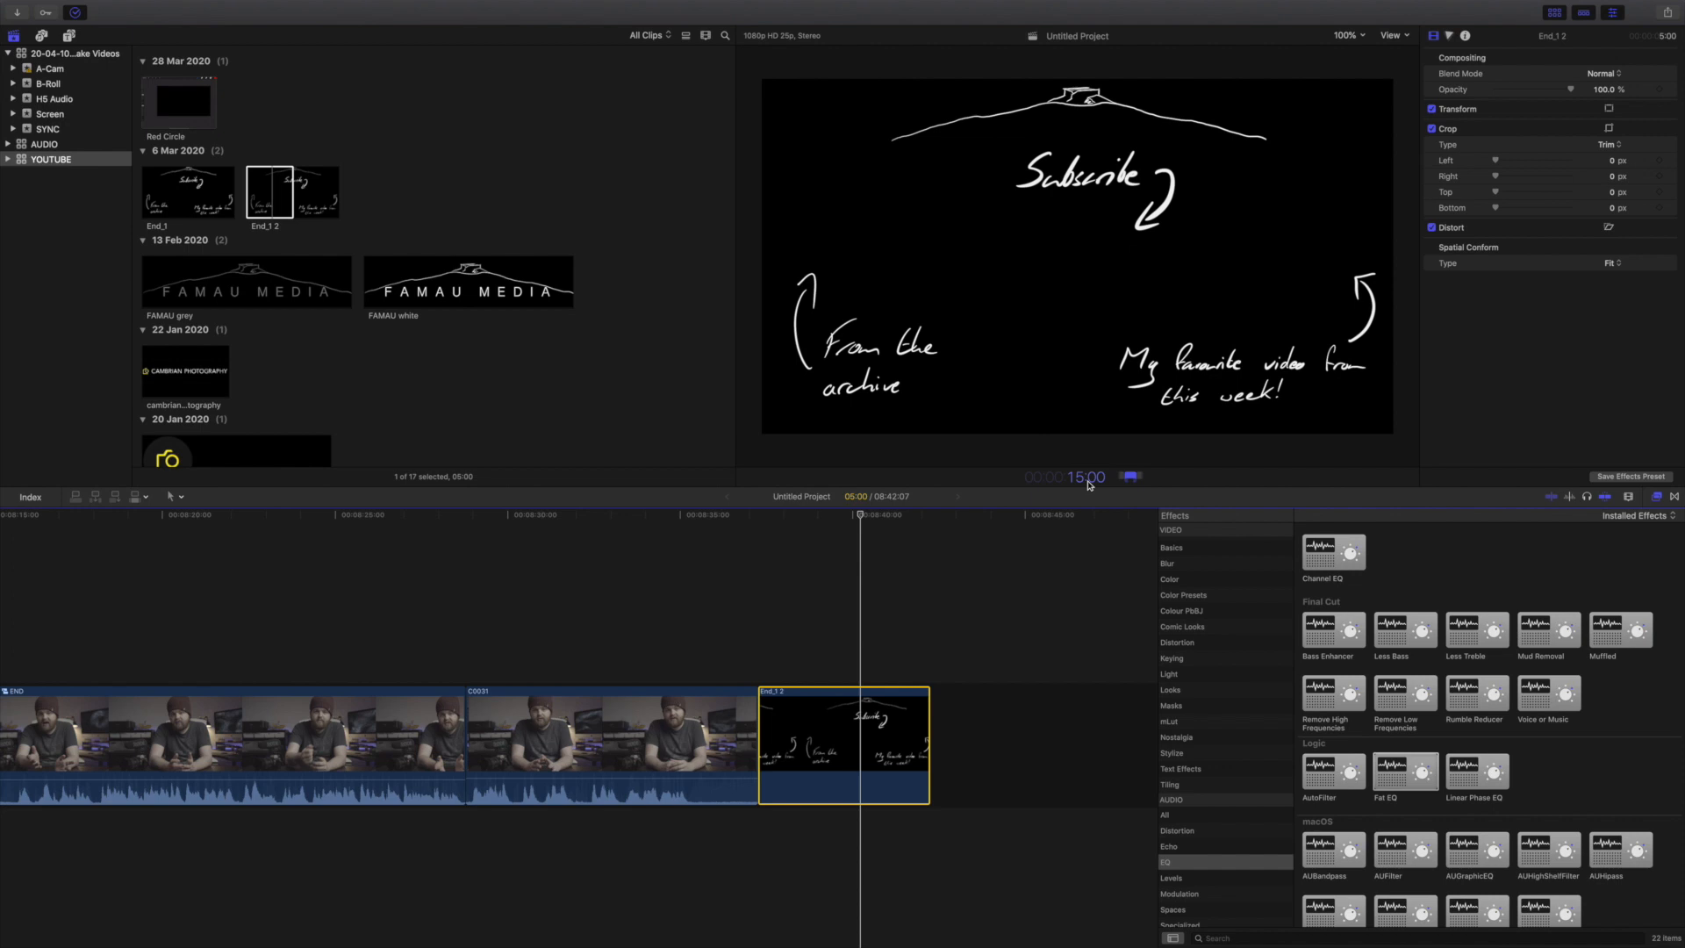
pyautogui.press('Return')
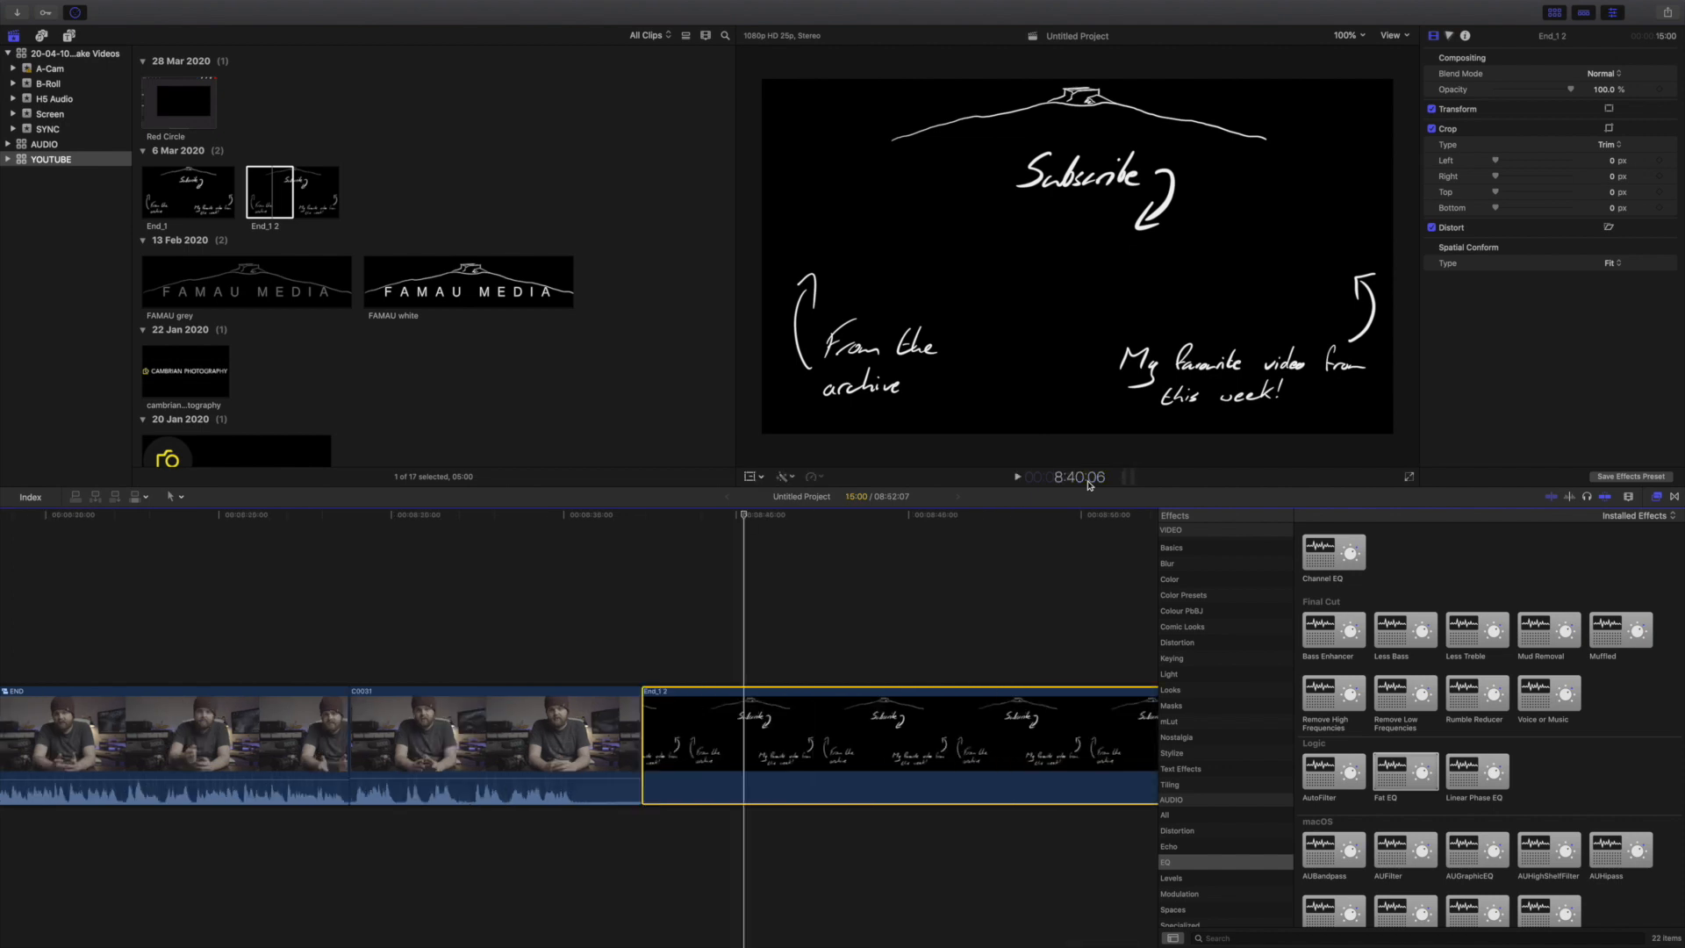
# - Trim the end of the last C0031 clip, before the end screen, to a duration of 7:10
pyautogui.hscroll(5, 579, 667)
pyautogui.hscroll(-8, 572, 668)
pyautogui.click(683, 740)
pyautogui.moveTo(702, 740); pyautogui.dragTo(667, 728)
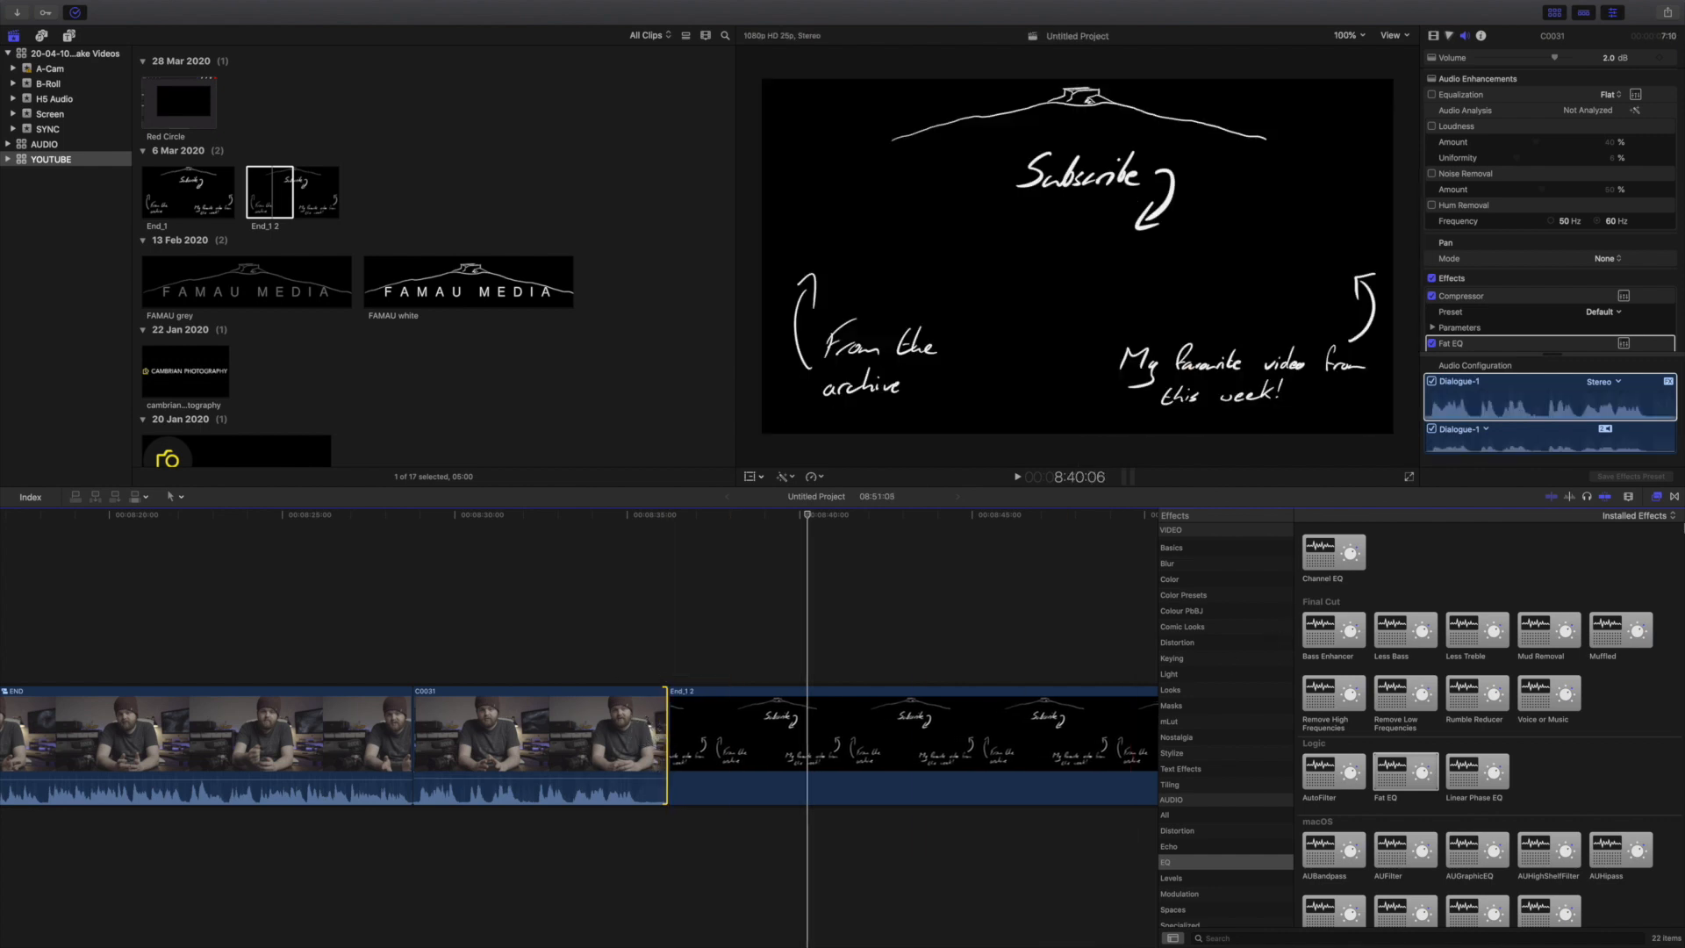
# - Apply a Cross Dissolve between C0031 and the End_1 2 end screen and play the transition
pyautogui.click(1675, 498)
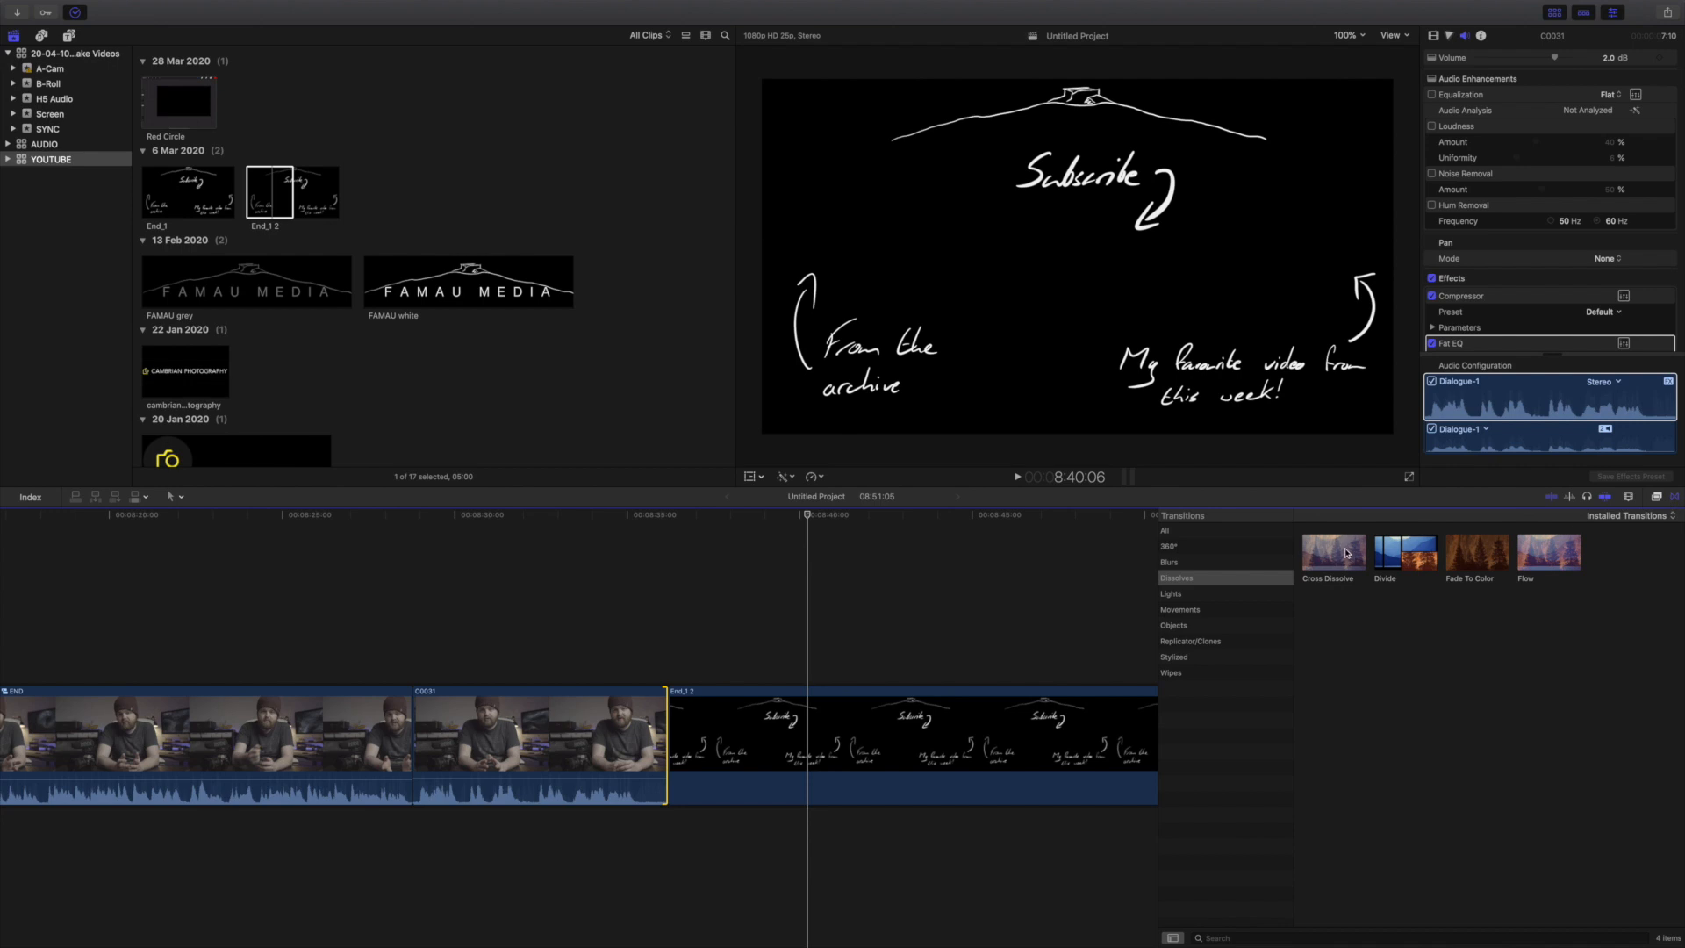
pyautogui.moveTo(1347, 553); pyautogui.dragTo(669, 733)
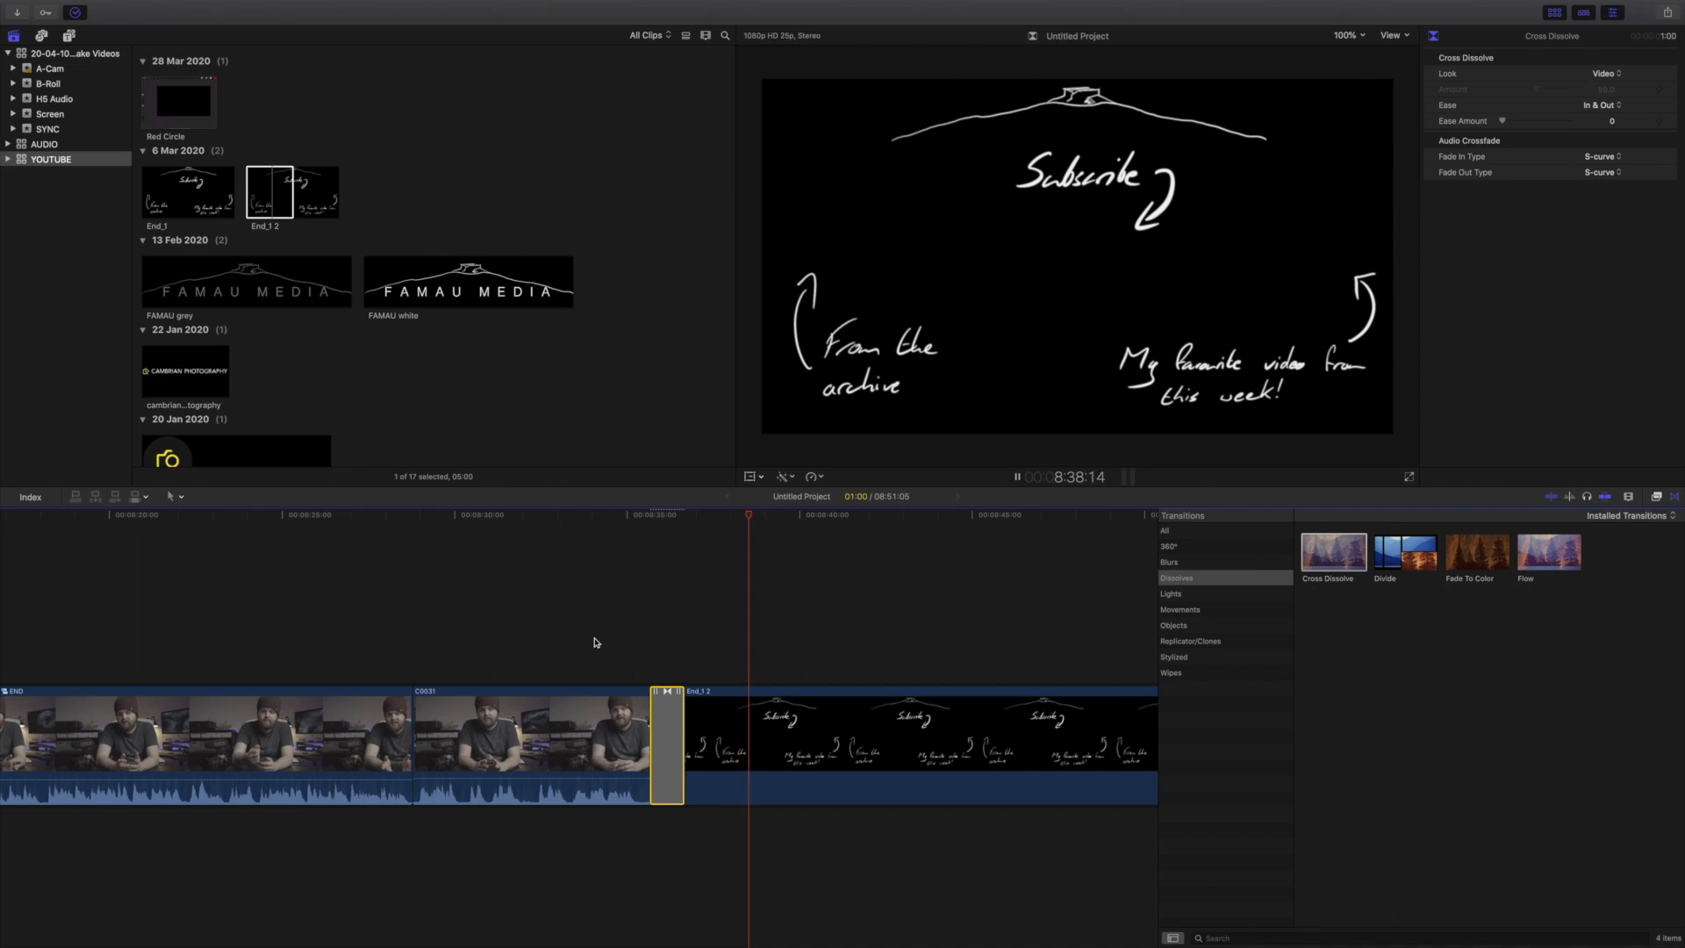
pyautogui.press('space')
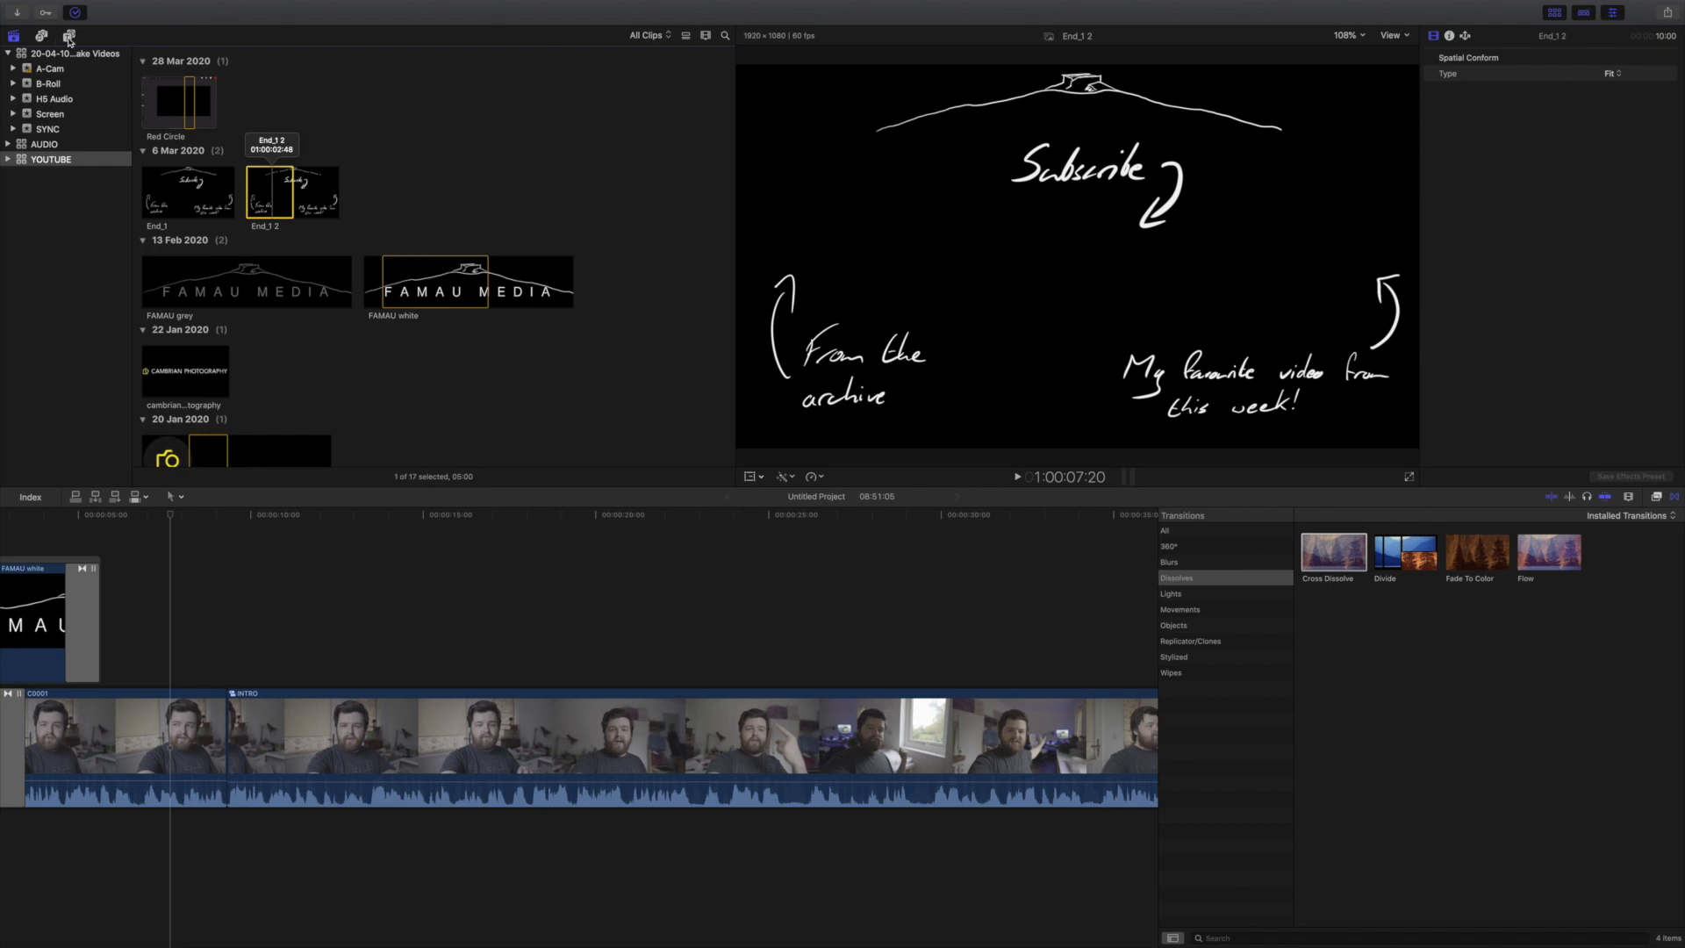
# - Connect the Long adjustment layer title above the end of C0001 so it extends over the INTRO clip
pyautogui.click(70, 39)
pyautogui.click(45, 118)
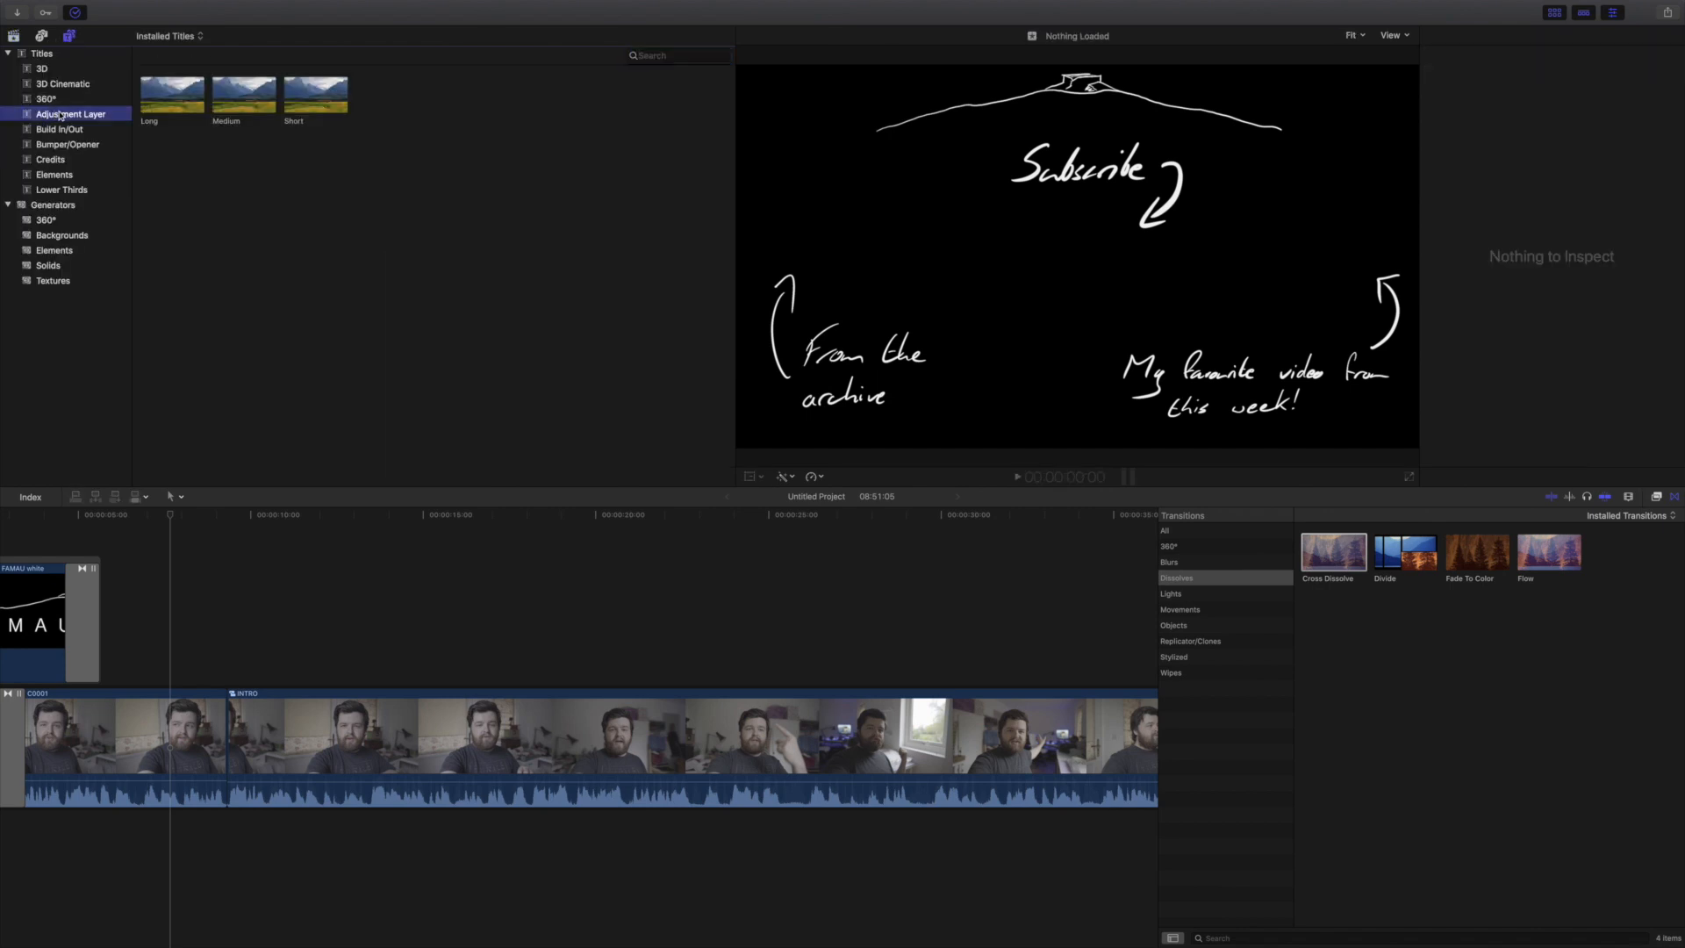
pyautogui.click(333, 97)
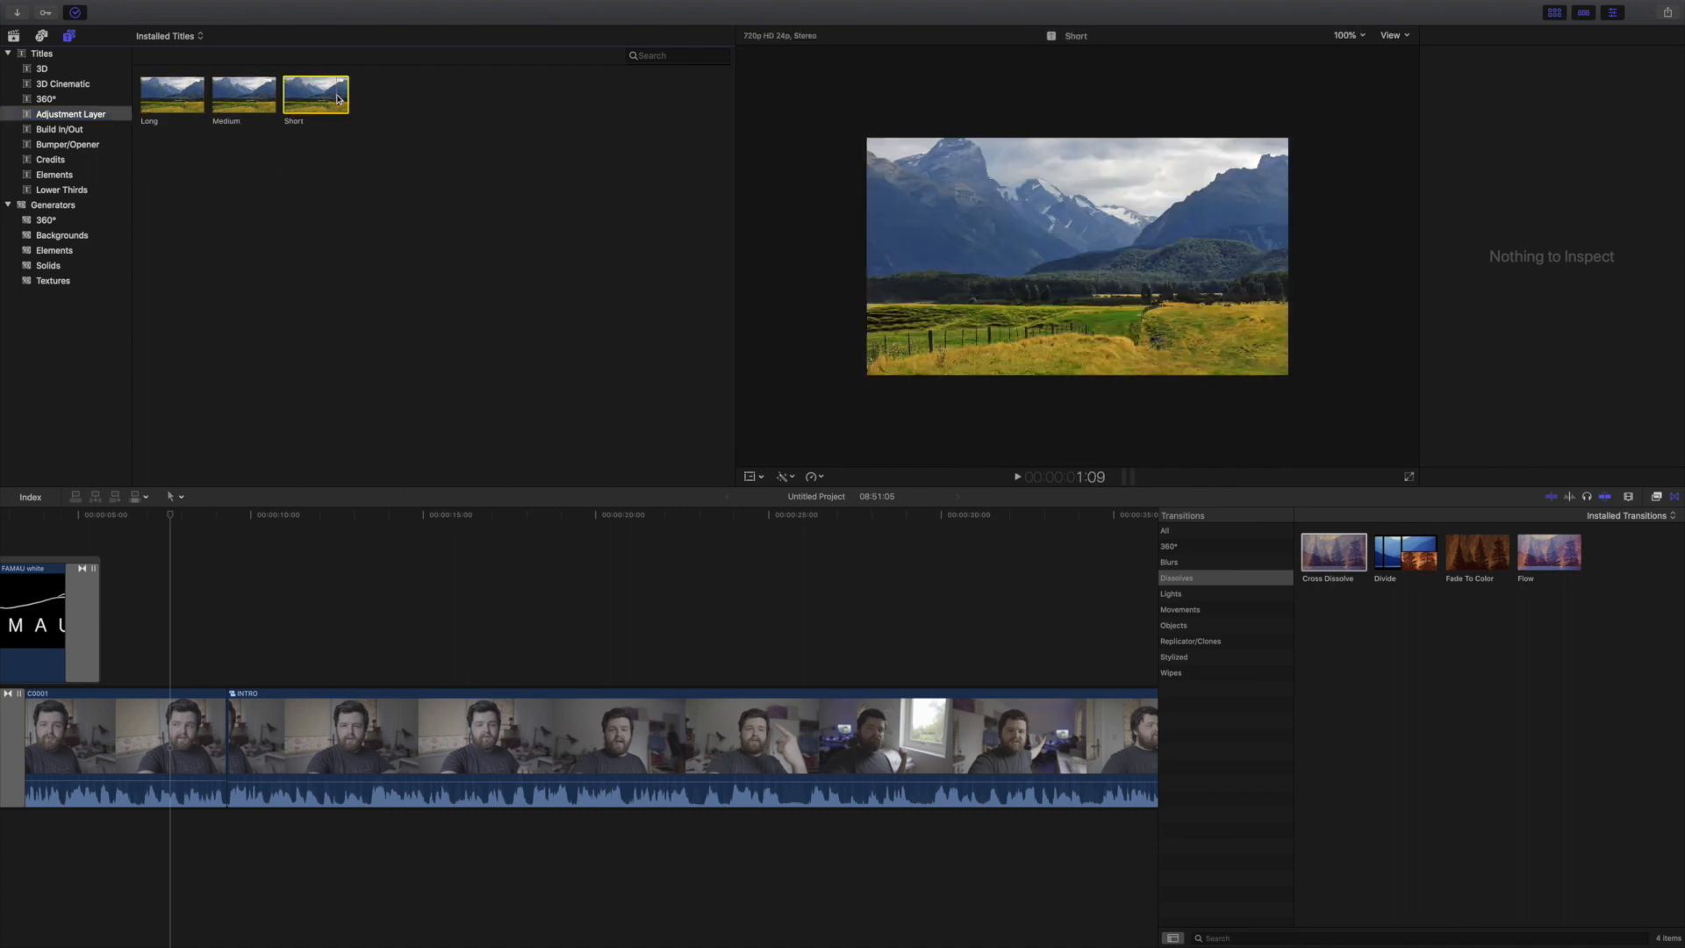
pyautogui.click(176, 98)
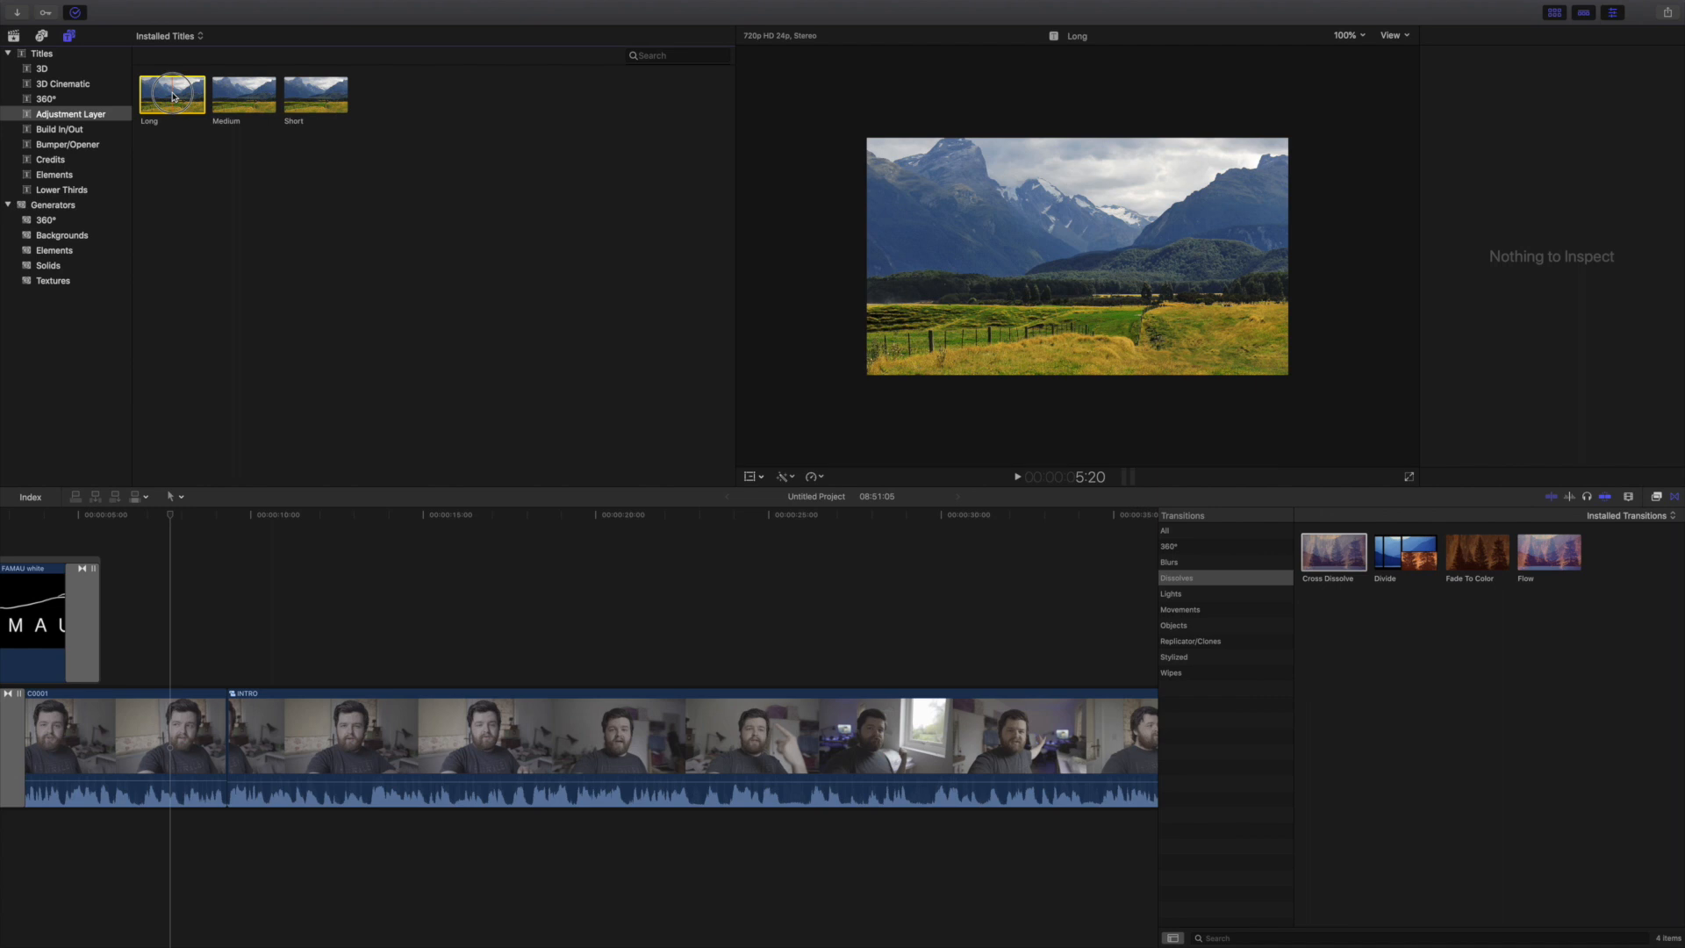
pyautogui.click(246, 99)
pyautogui.click(337, 106)
pyautogui.click(176, 96)
pyautogui.moveTo(166, 100); pyautogui.dragTo(169, 602)
pyautogui.click(247, 679)
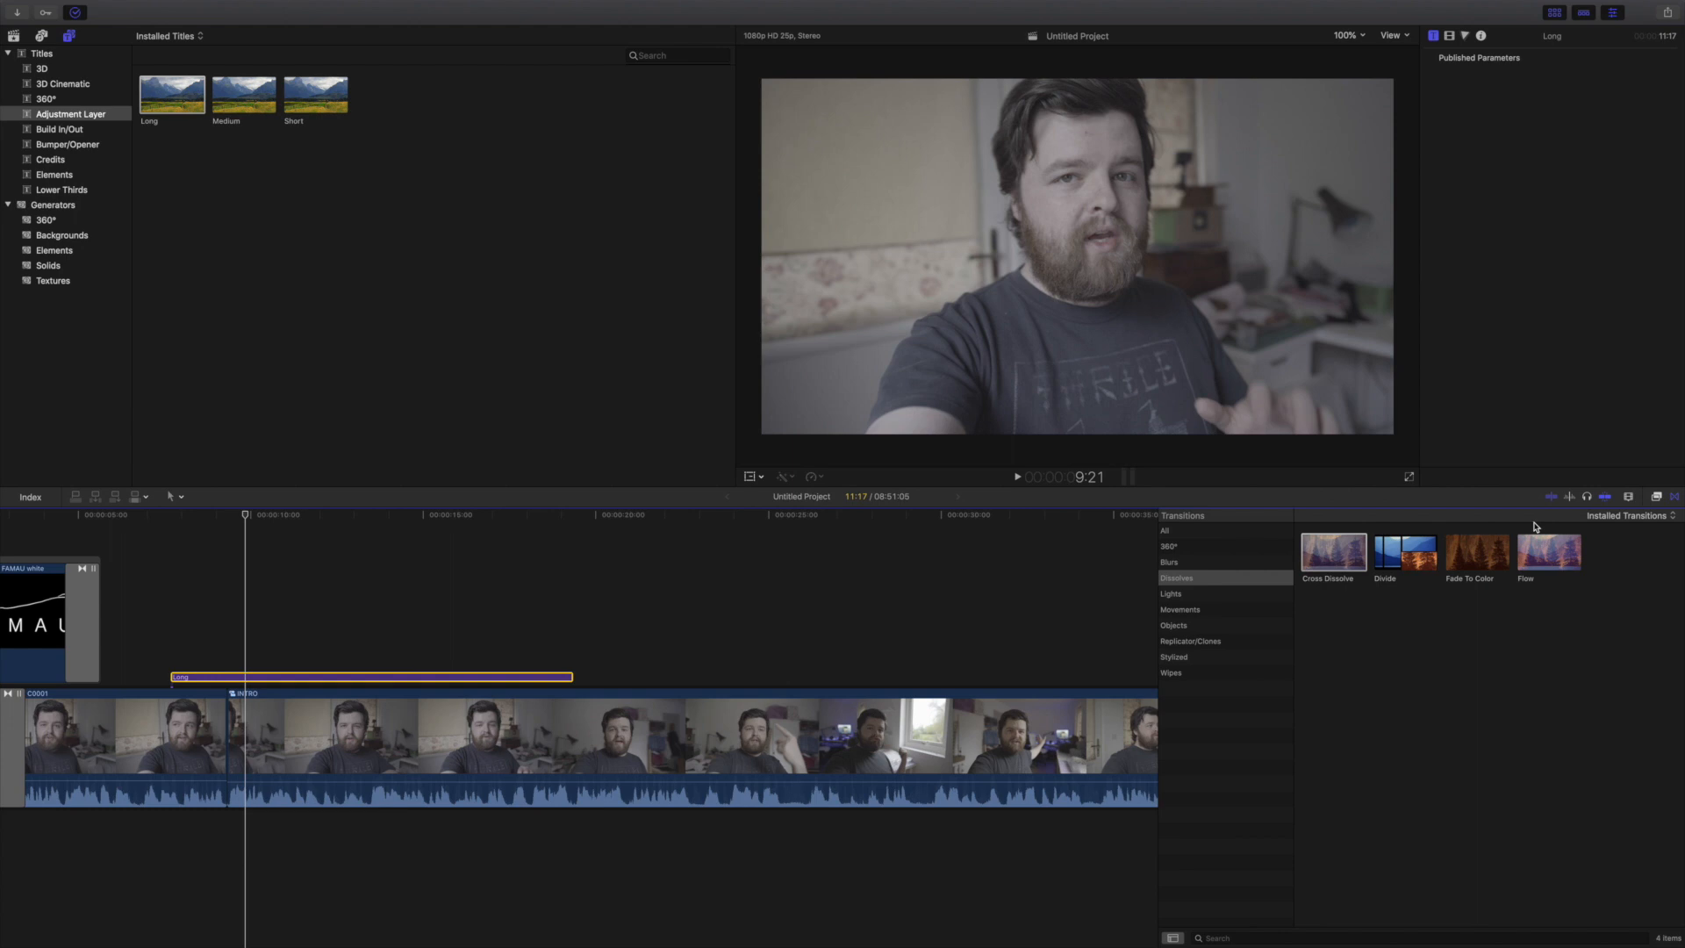
# - Apply the Custom LUT and Color Wheels effects to the Long adjustment layer
pyautogui.click(1656, 497)
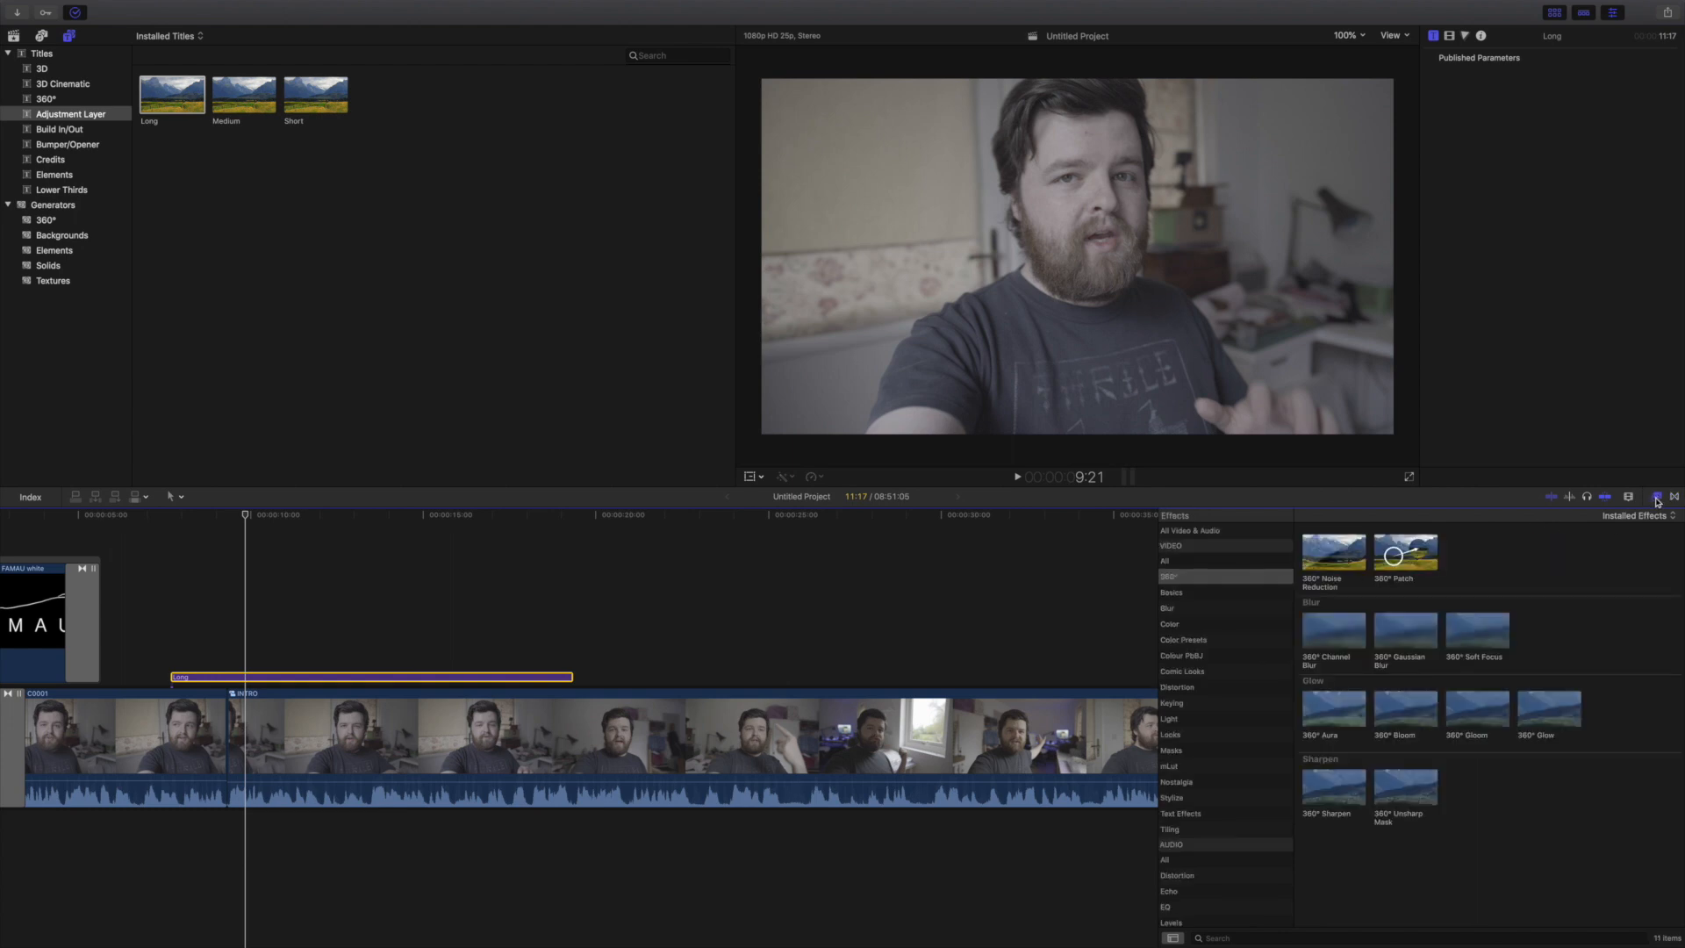
pyautogui.click(1185, 625)
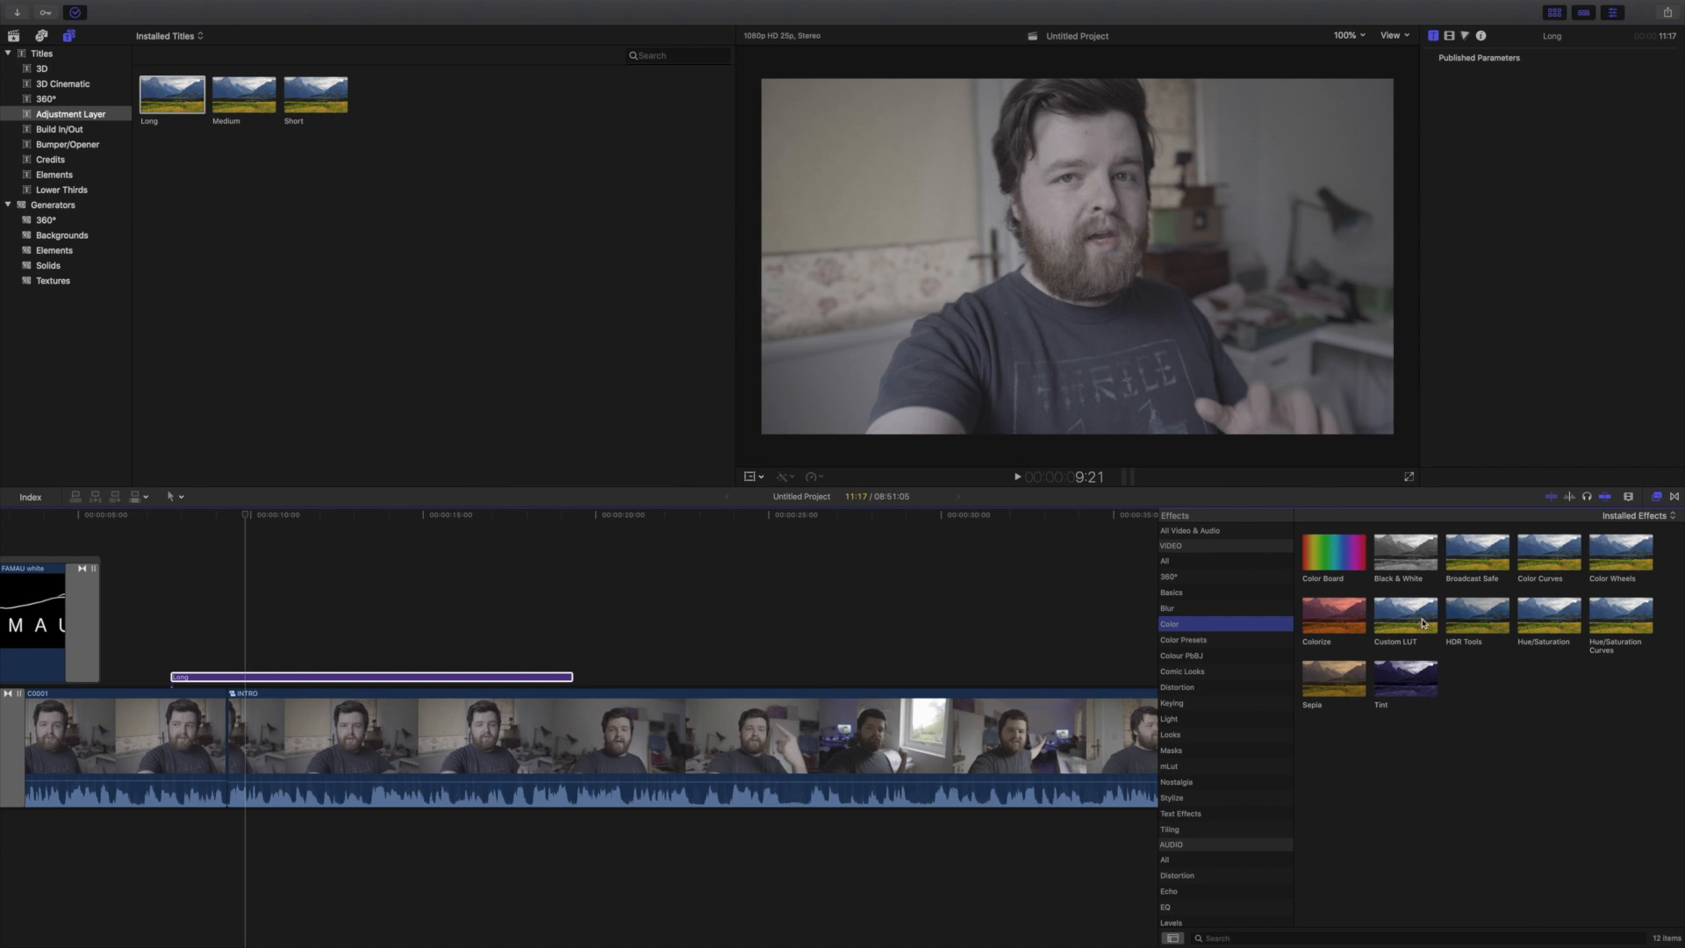
pyautogui.moveTo(1420, 621); pyautogui.dragTo(485, 678)
pyautogui.click(1615, 559)
pyautogui.moveTo(1615, 559); pyautogui.dragTo(248, 680)
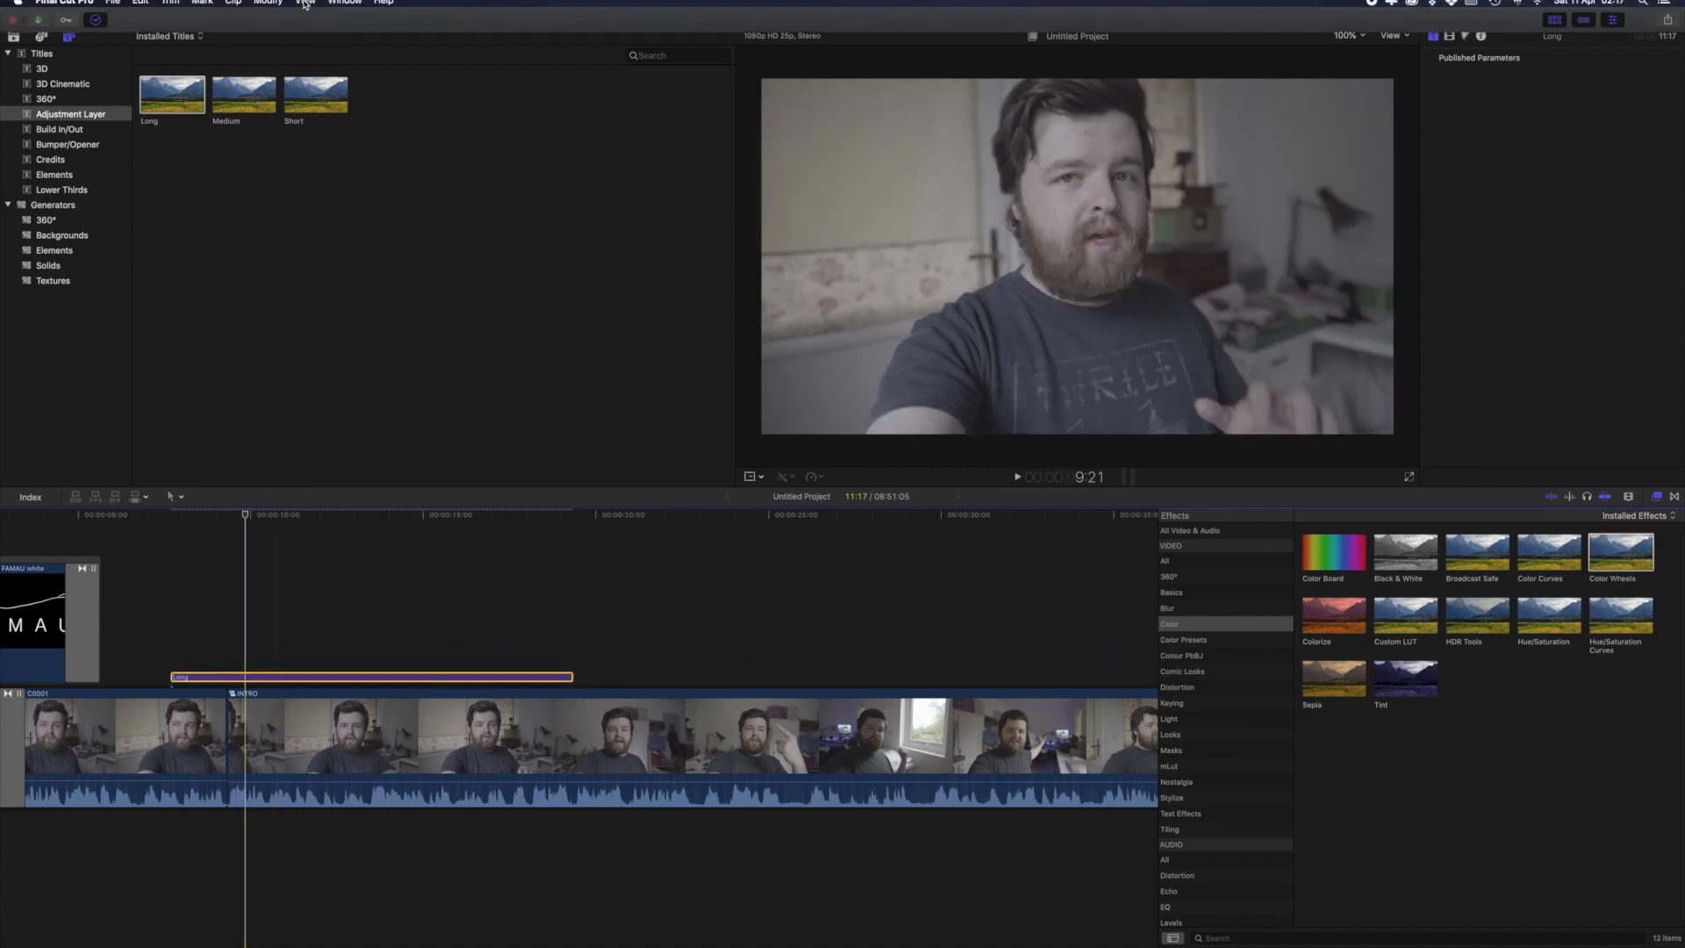
# - Switch to the Color & Effects workspace and arrange the video scopes as one tall pane beside two stacked panes
pyautogui.click(334, 9)
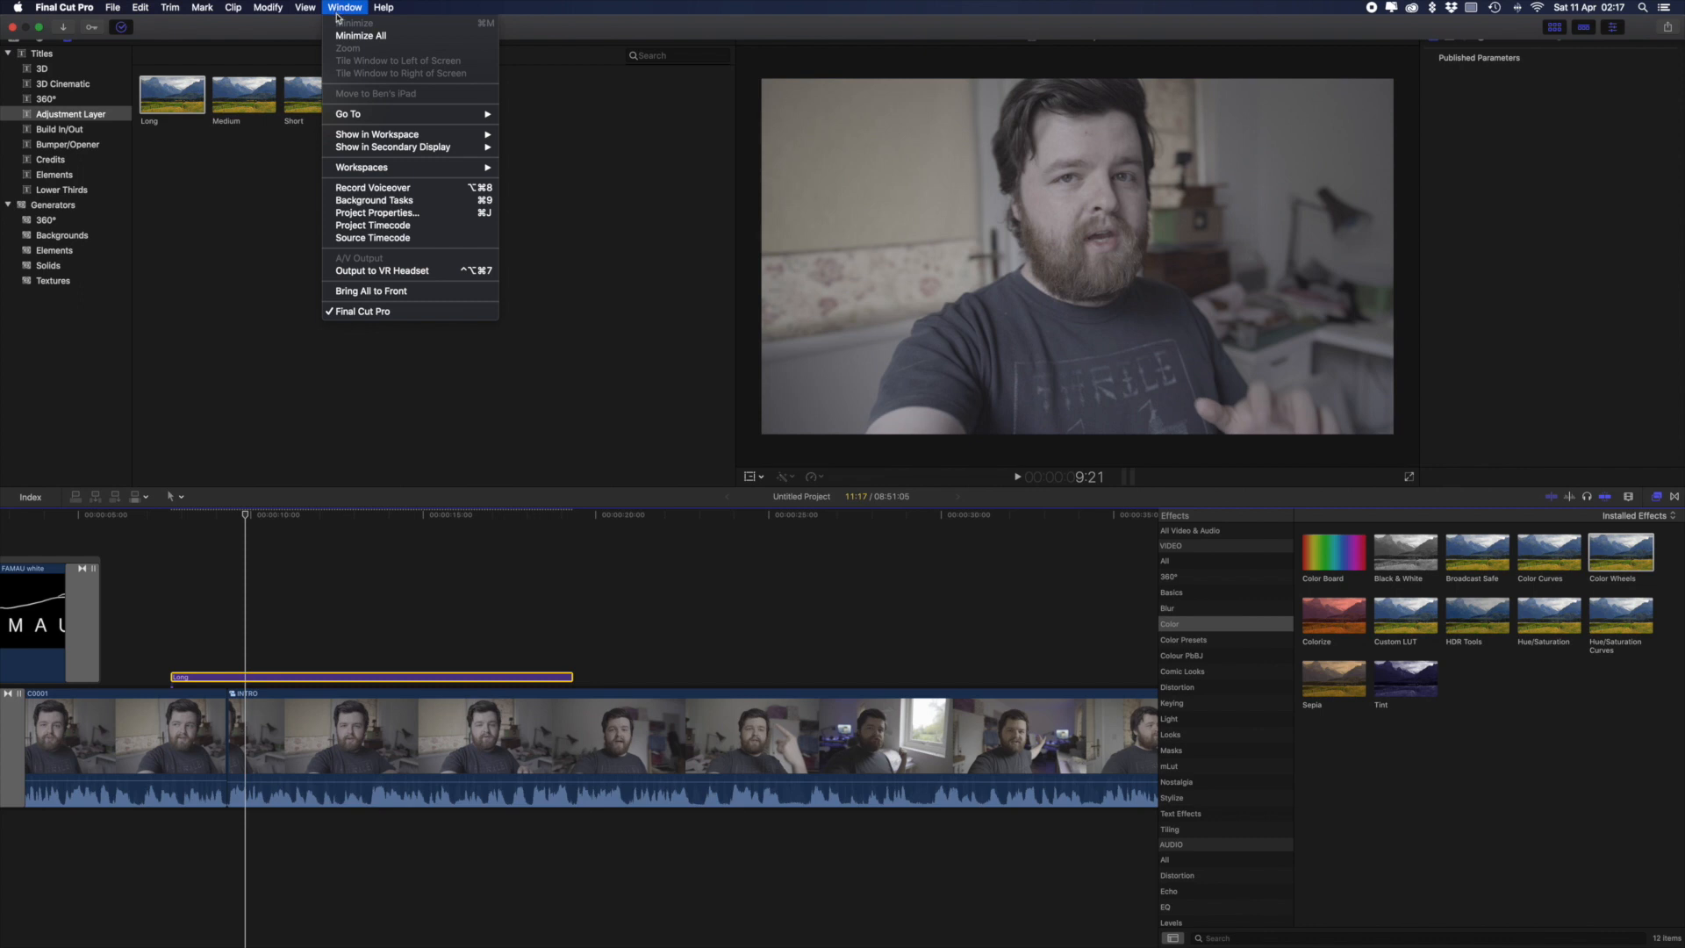
pyautogui.moveTo(417, 174)
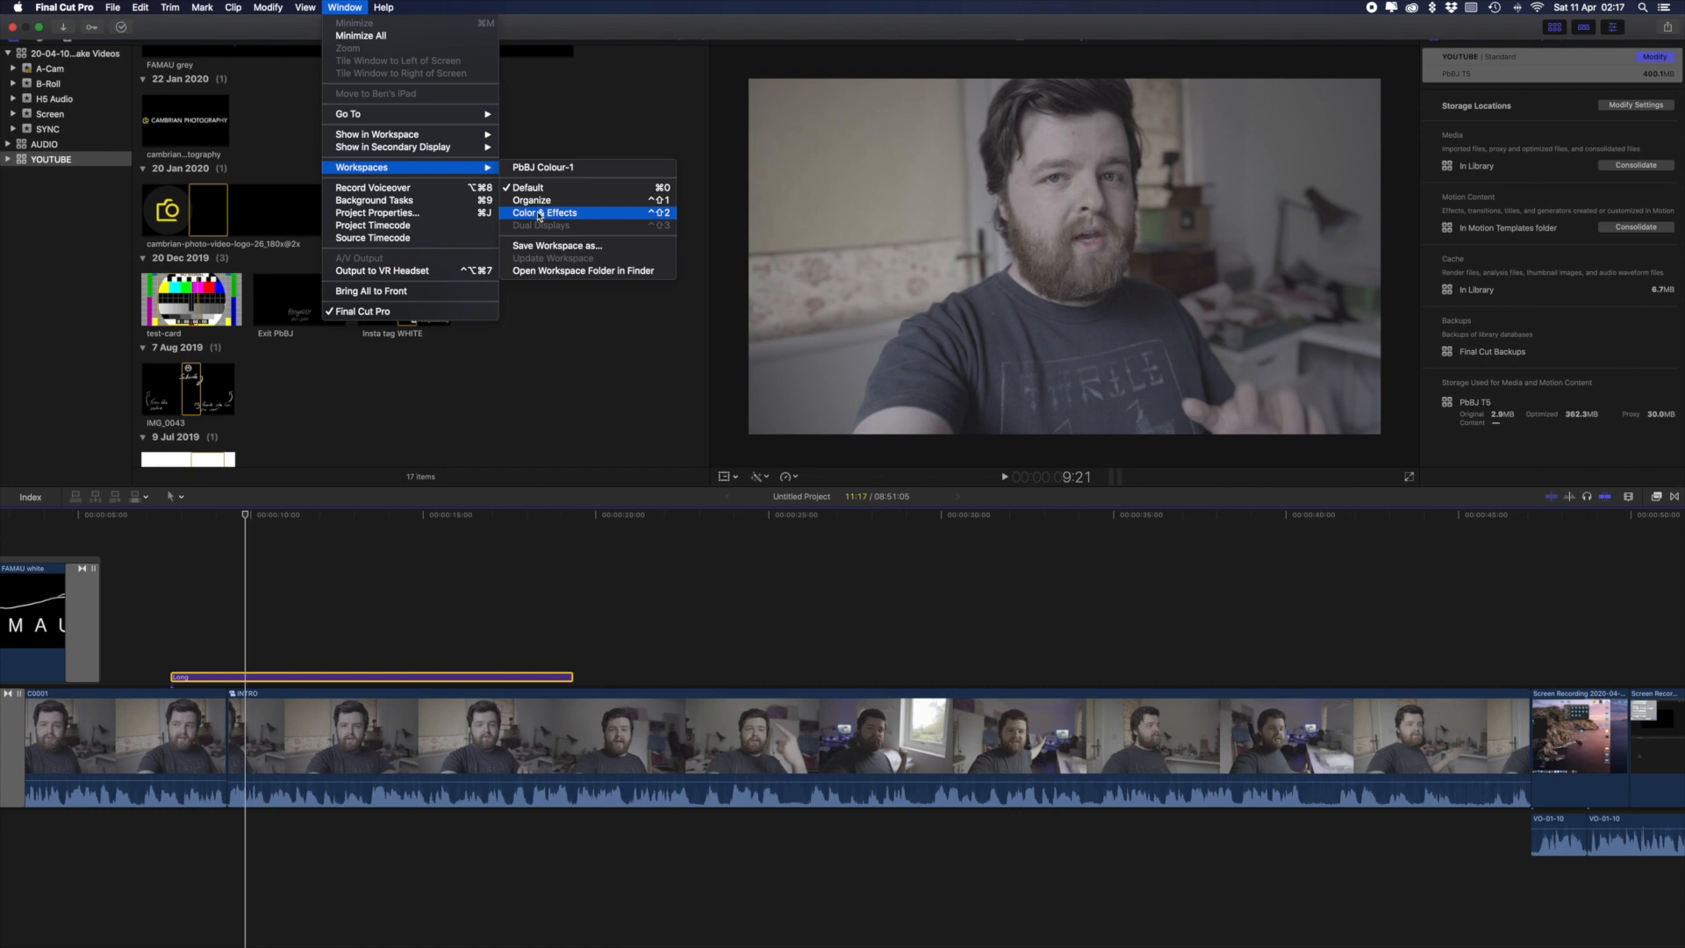
pyautogui.click(540, 213)
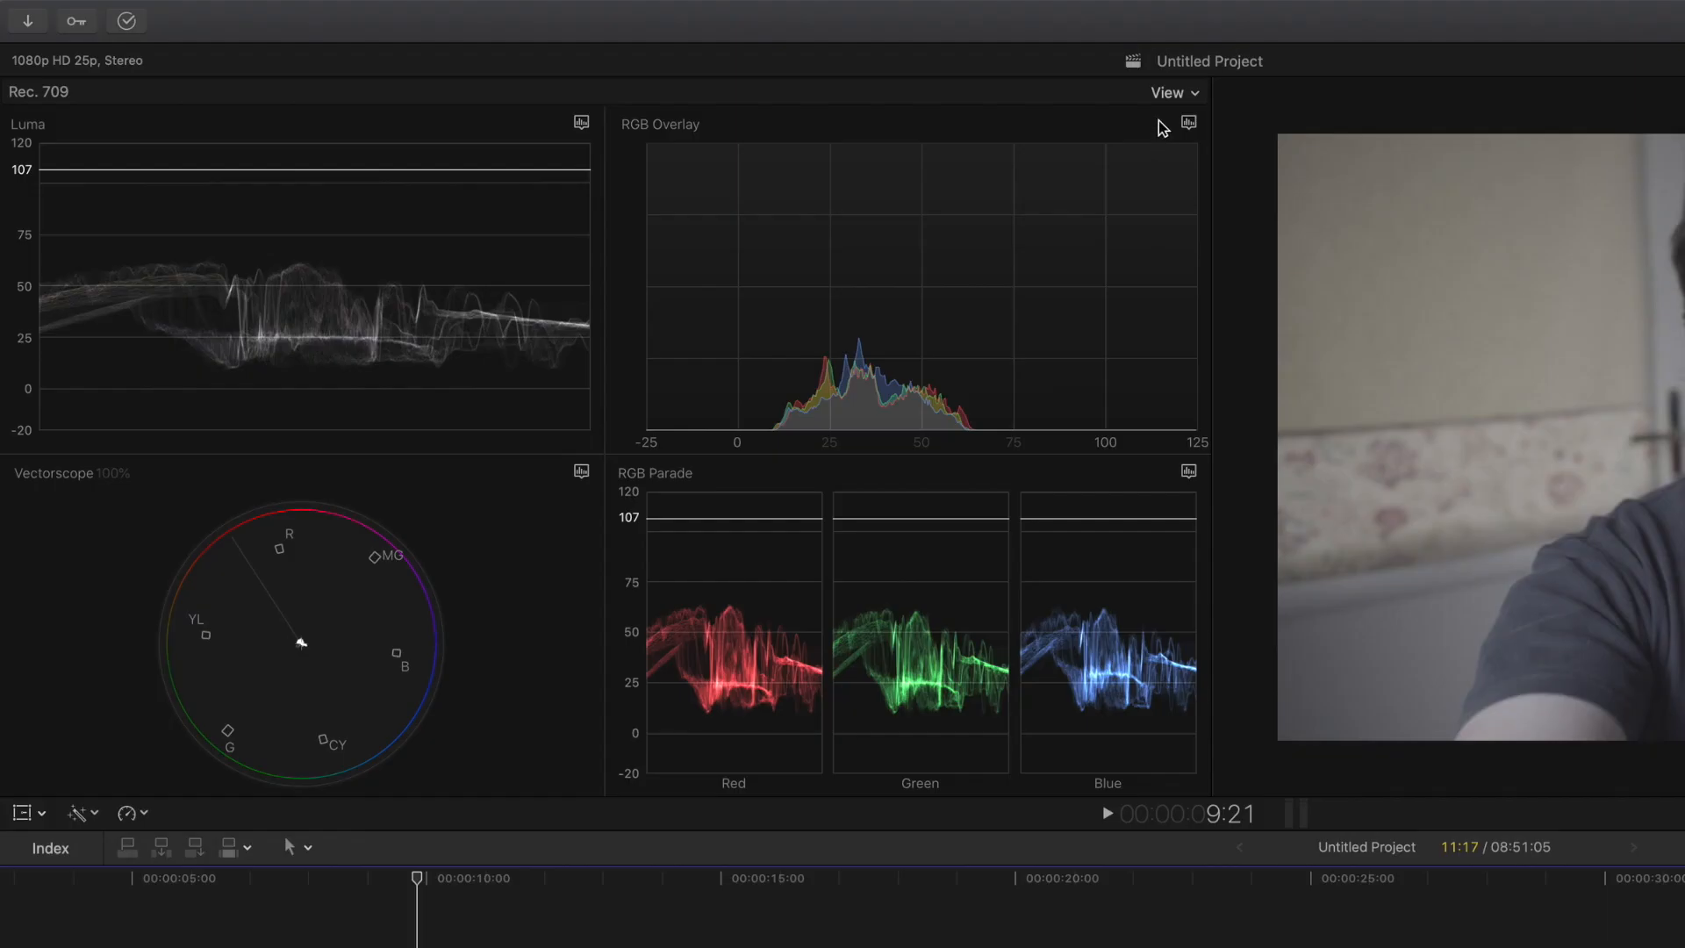
pyautogui.click(1195, 93)
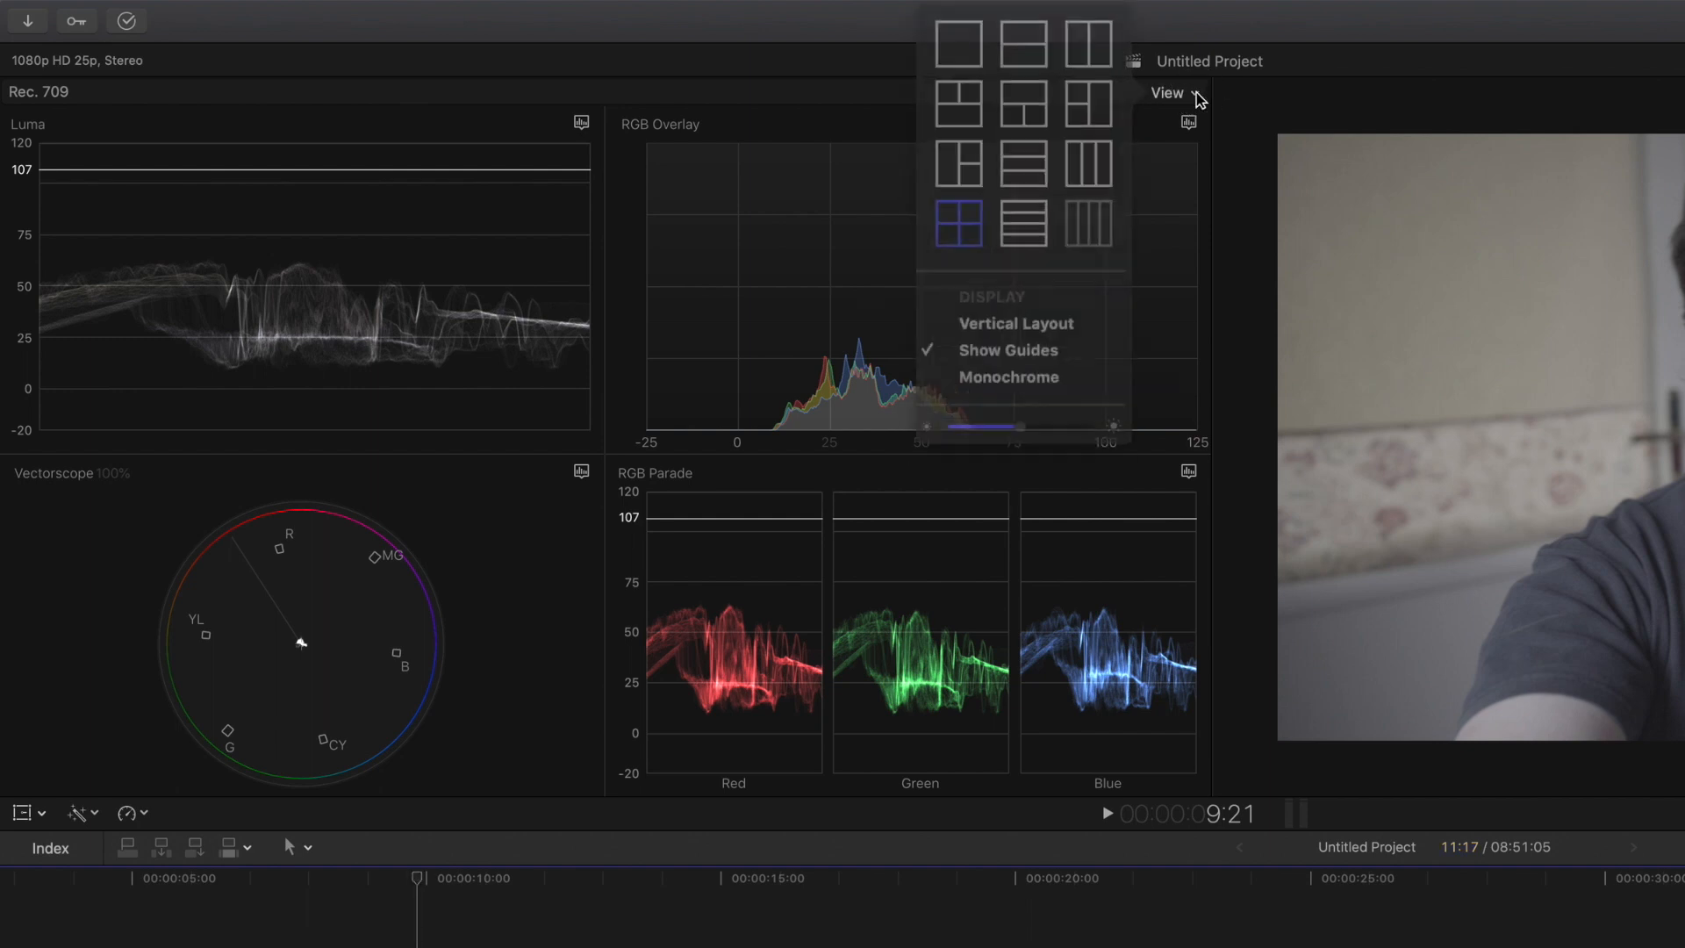
pyautogui.click(983, 156)
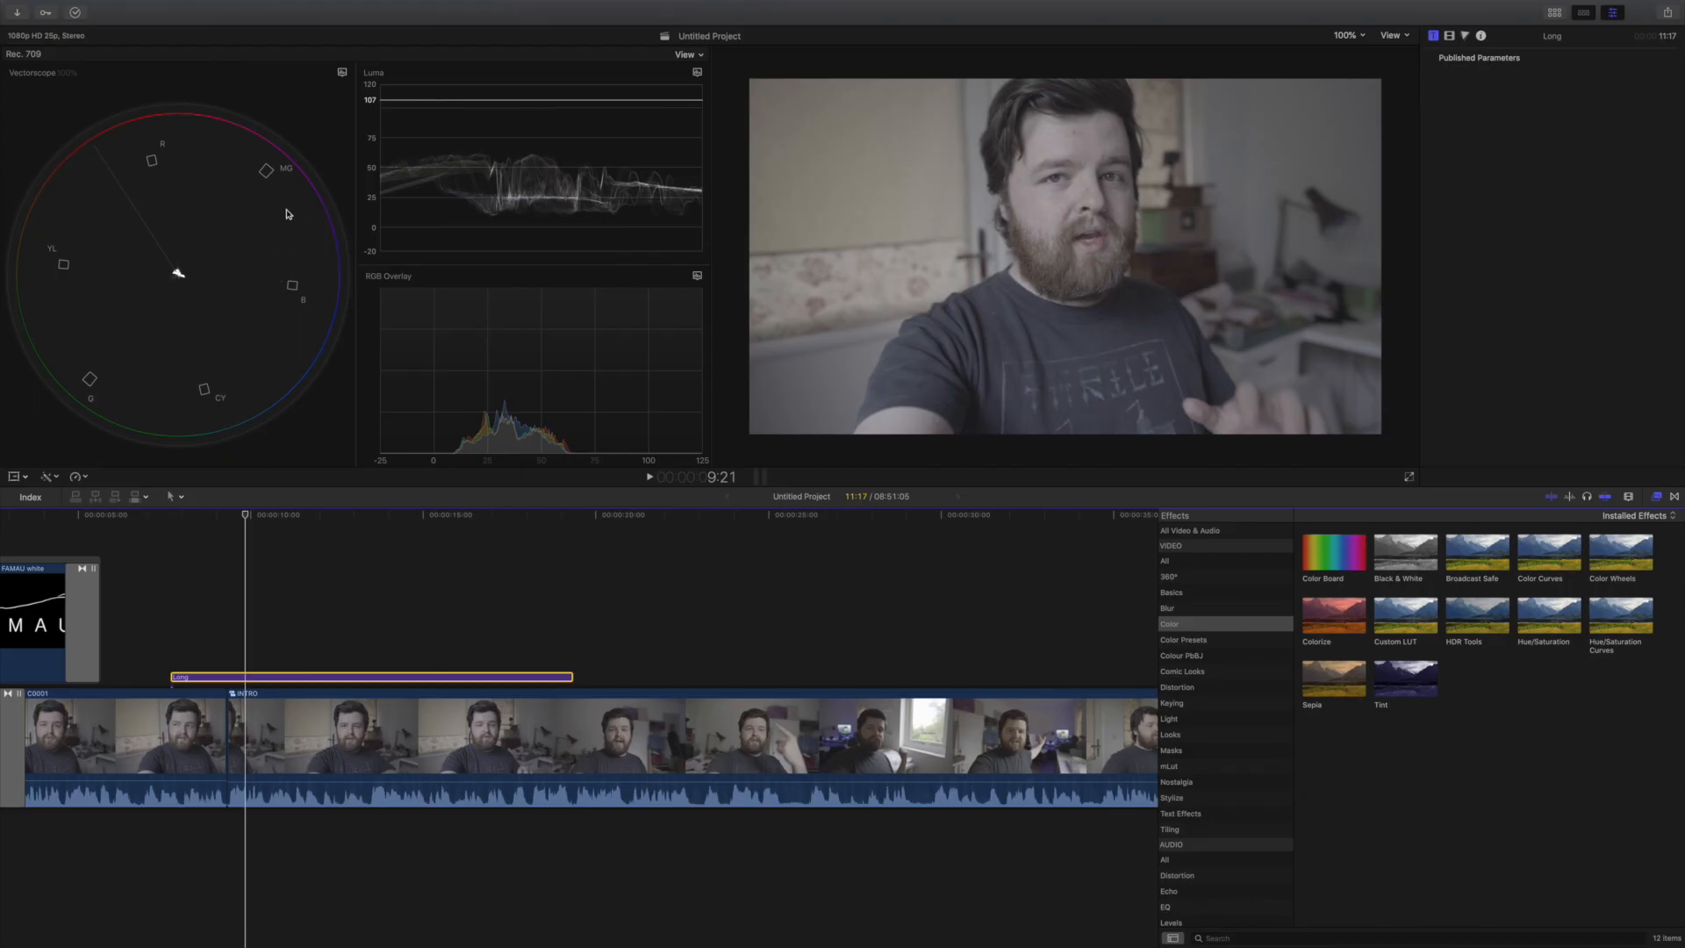
# - Set the upper small scope to an RGB Parade waveform and the lower one to a Luma waveform
pyautogui.click(264, 150)
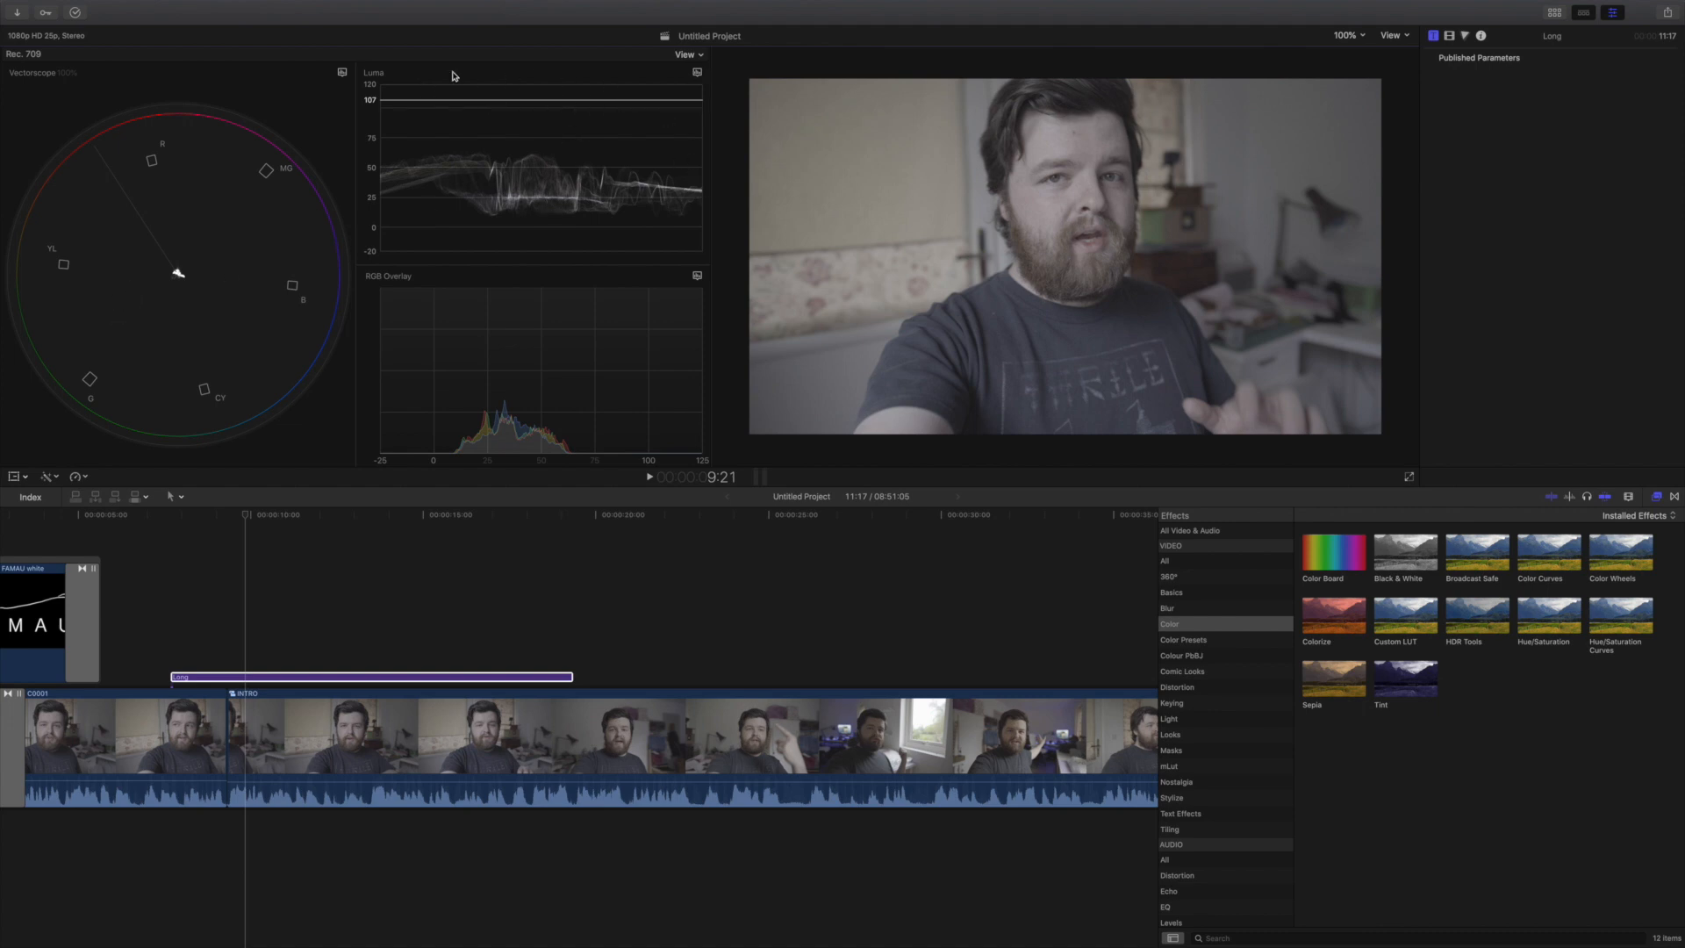
pyautogui.click(697, 77)
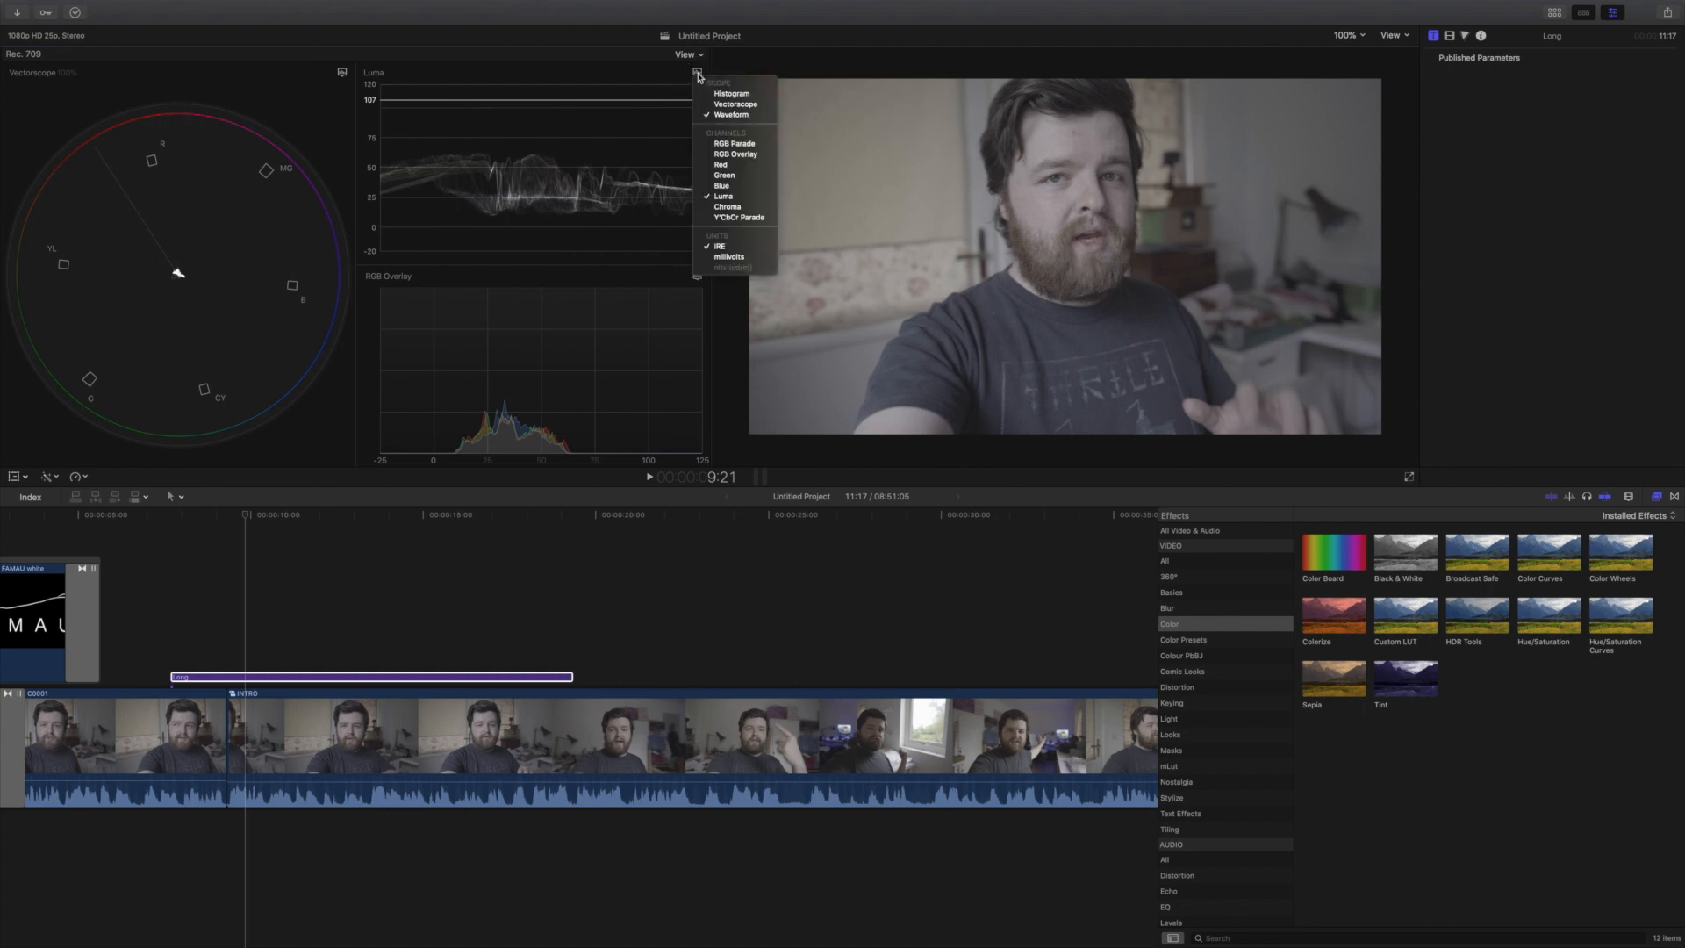
pyautogui.click(742, 145)
pyautogui.click(697, 275)
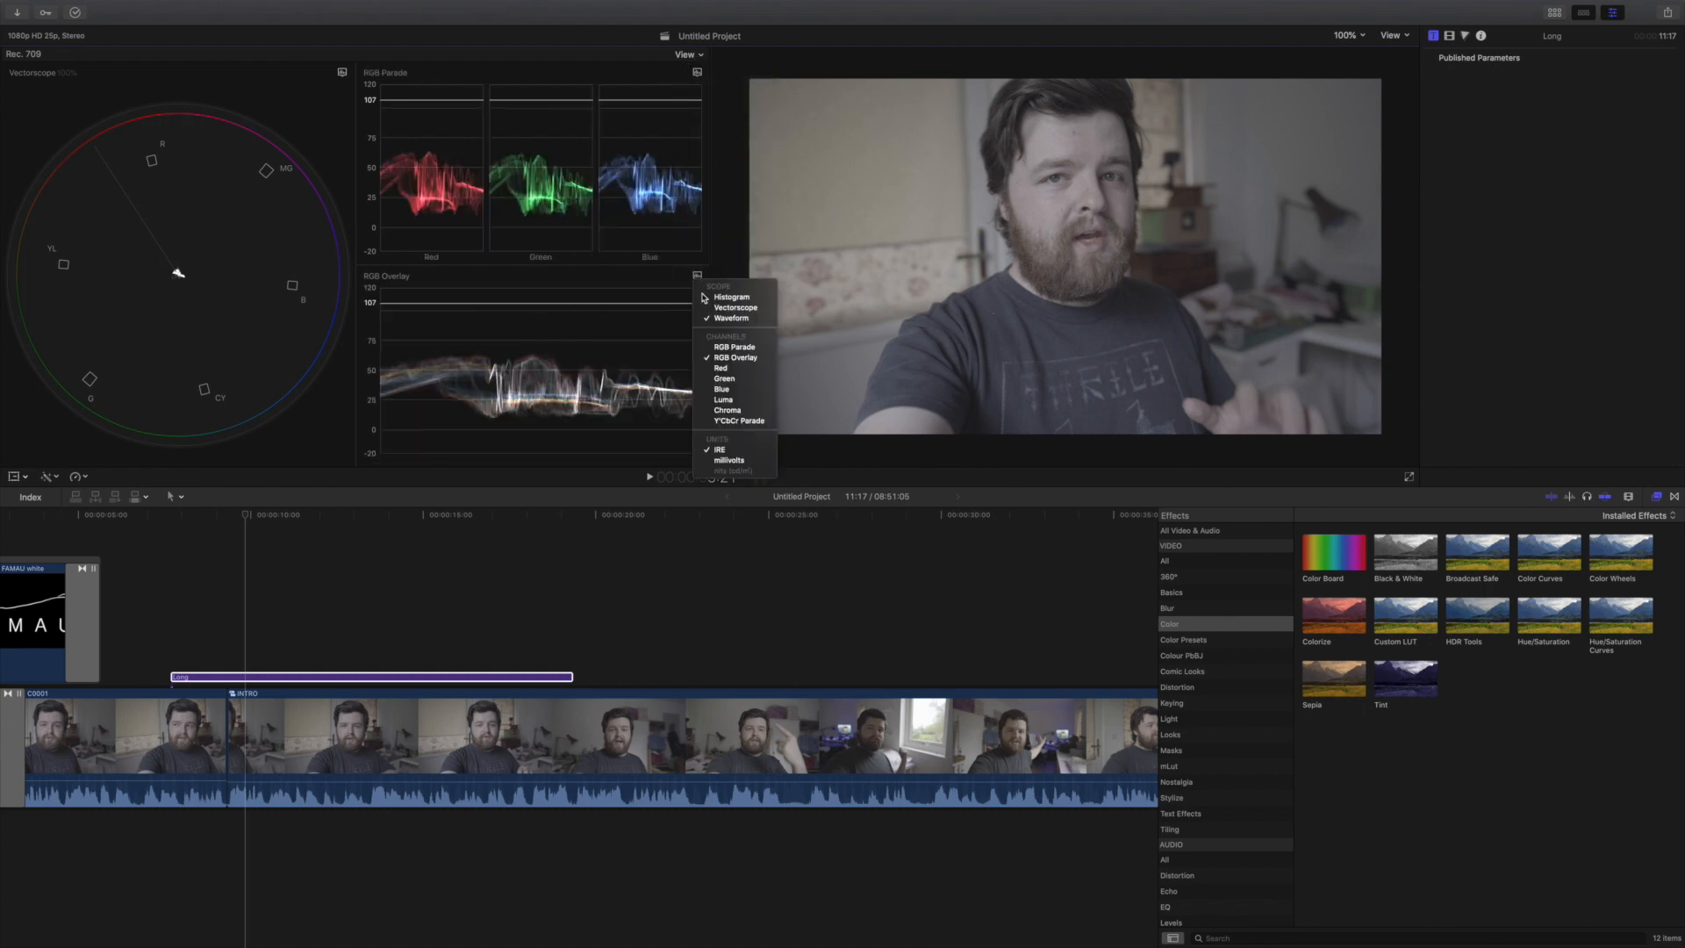
pyautogui.click(766, 405)
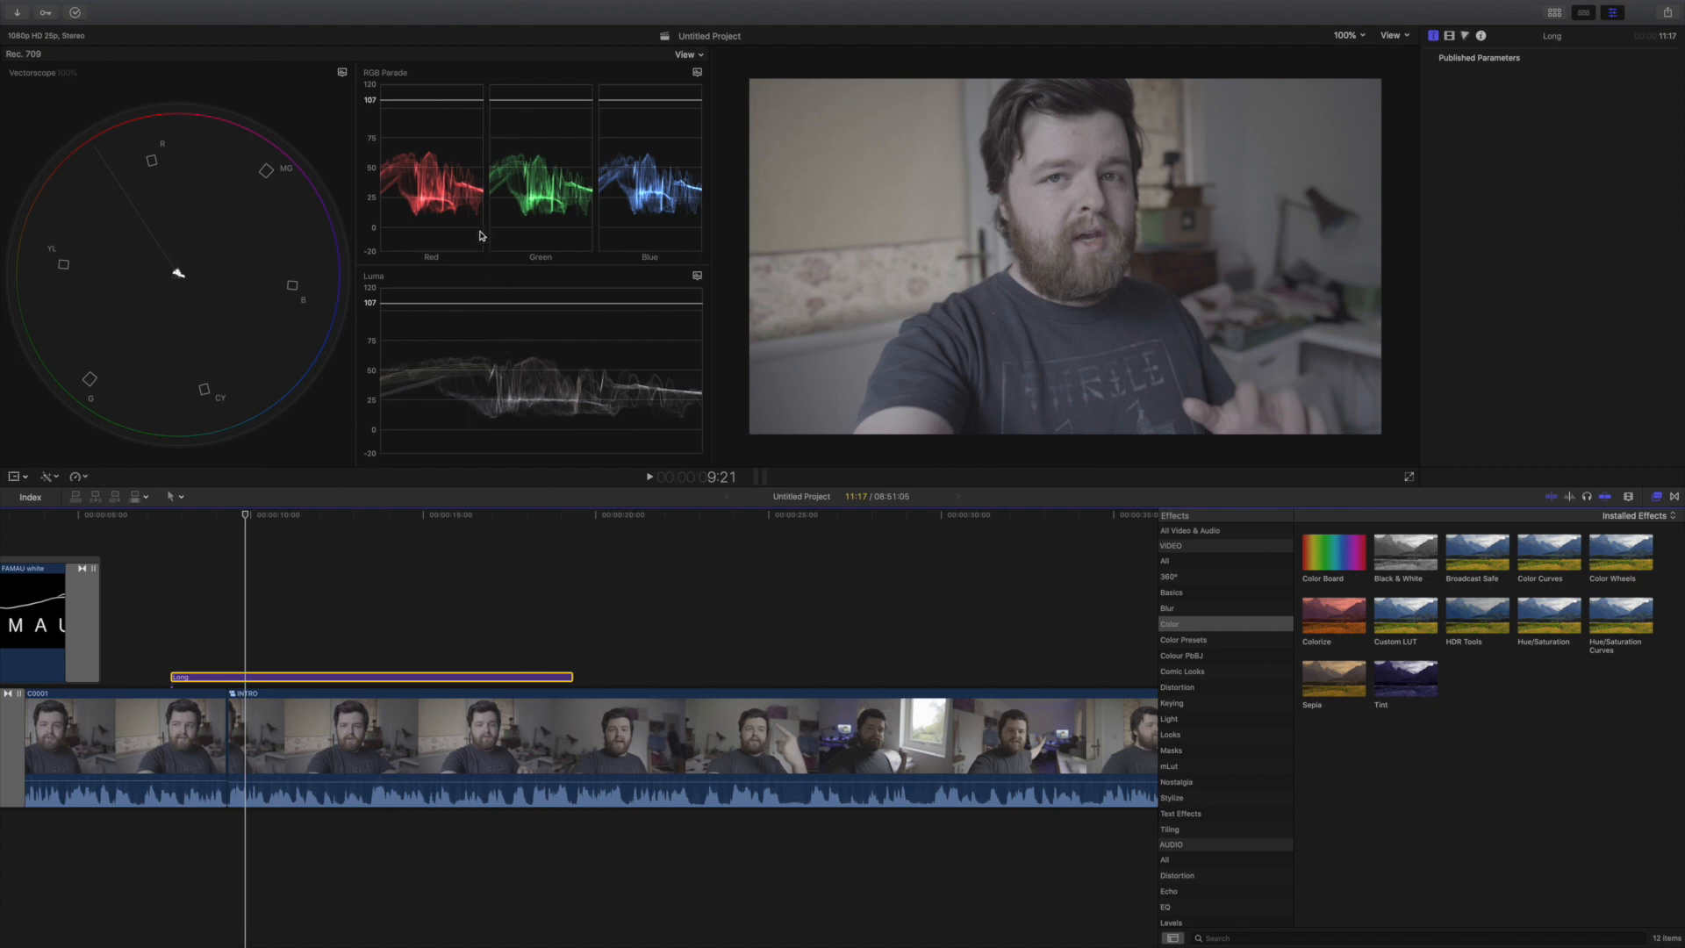
pyautogui.click(434, 200)
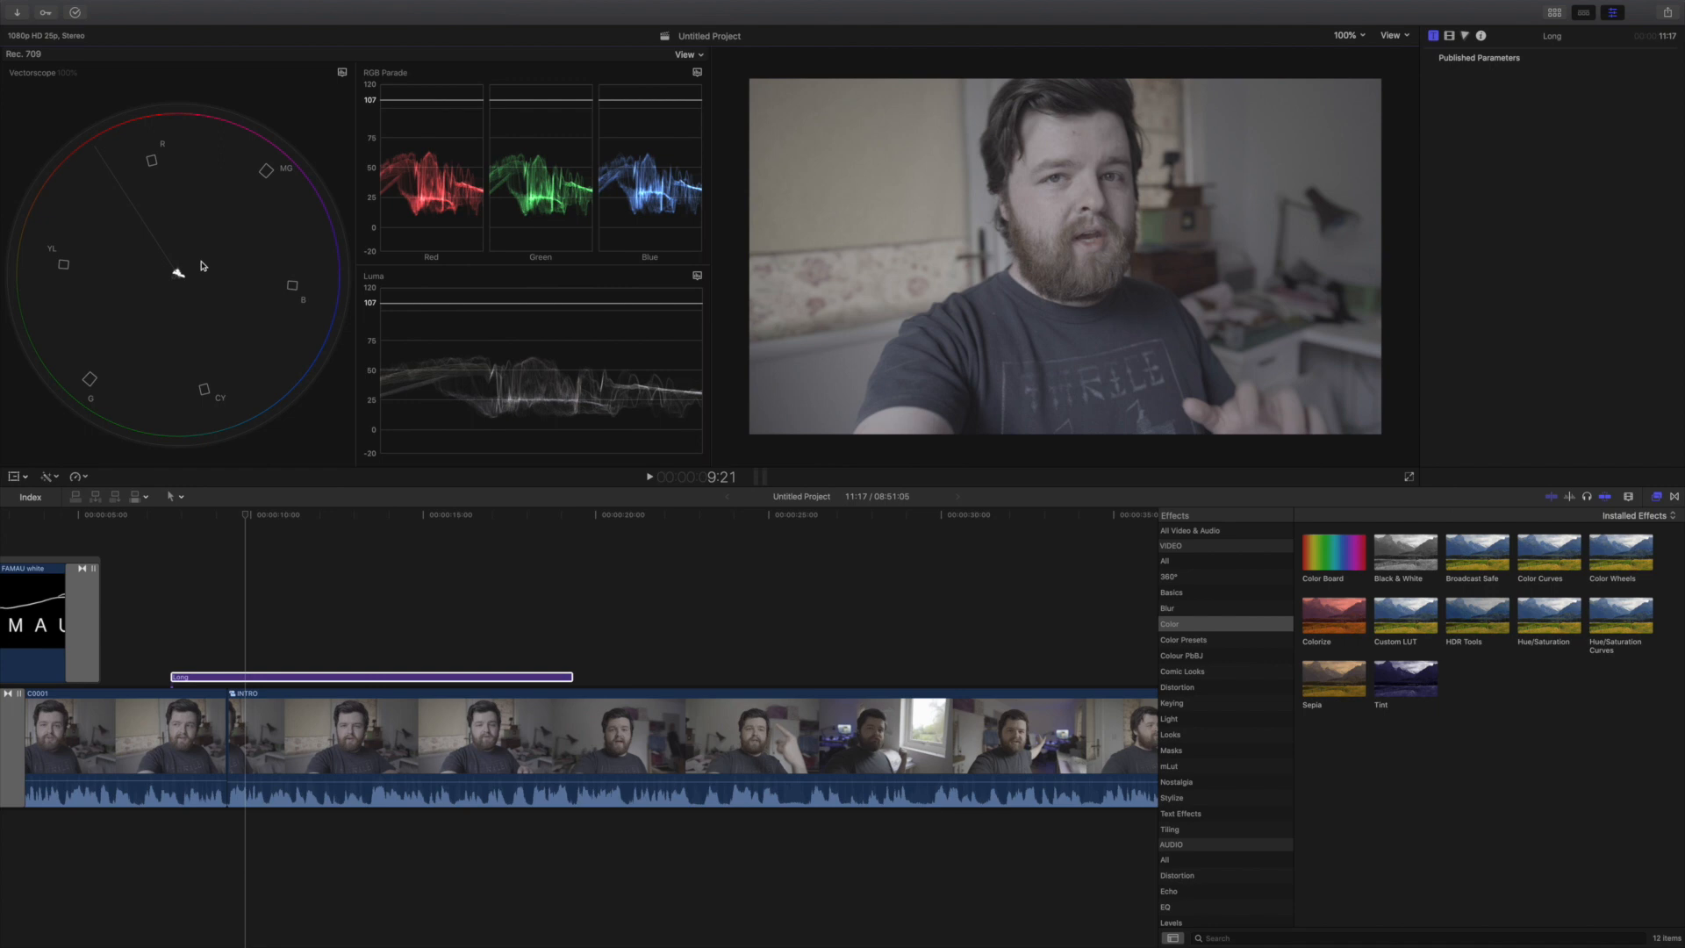
# - Set the Custom LUT on the Long adjustment layer to Phantom_ARRI_1_Neutral_PP7_G9 from the Phantom PP7_G9 ARRI set
pyautogui.click(250, 676)
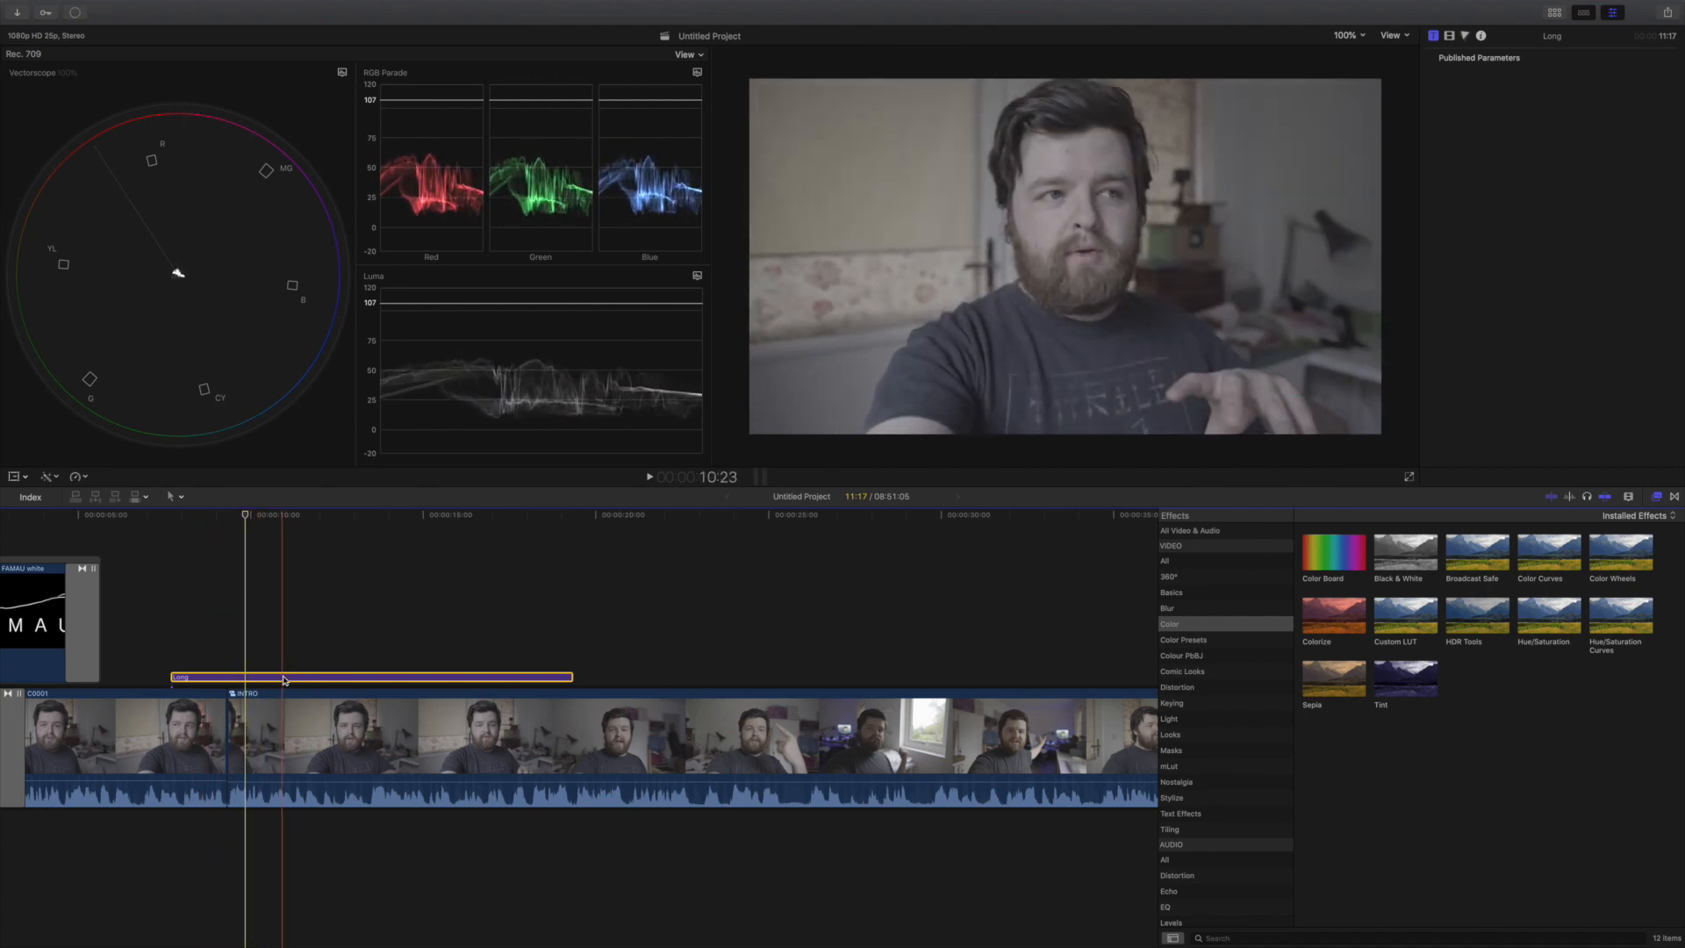
pyautogui.click(1449, 36)
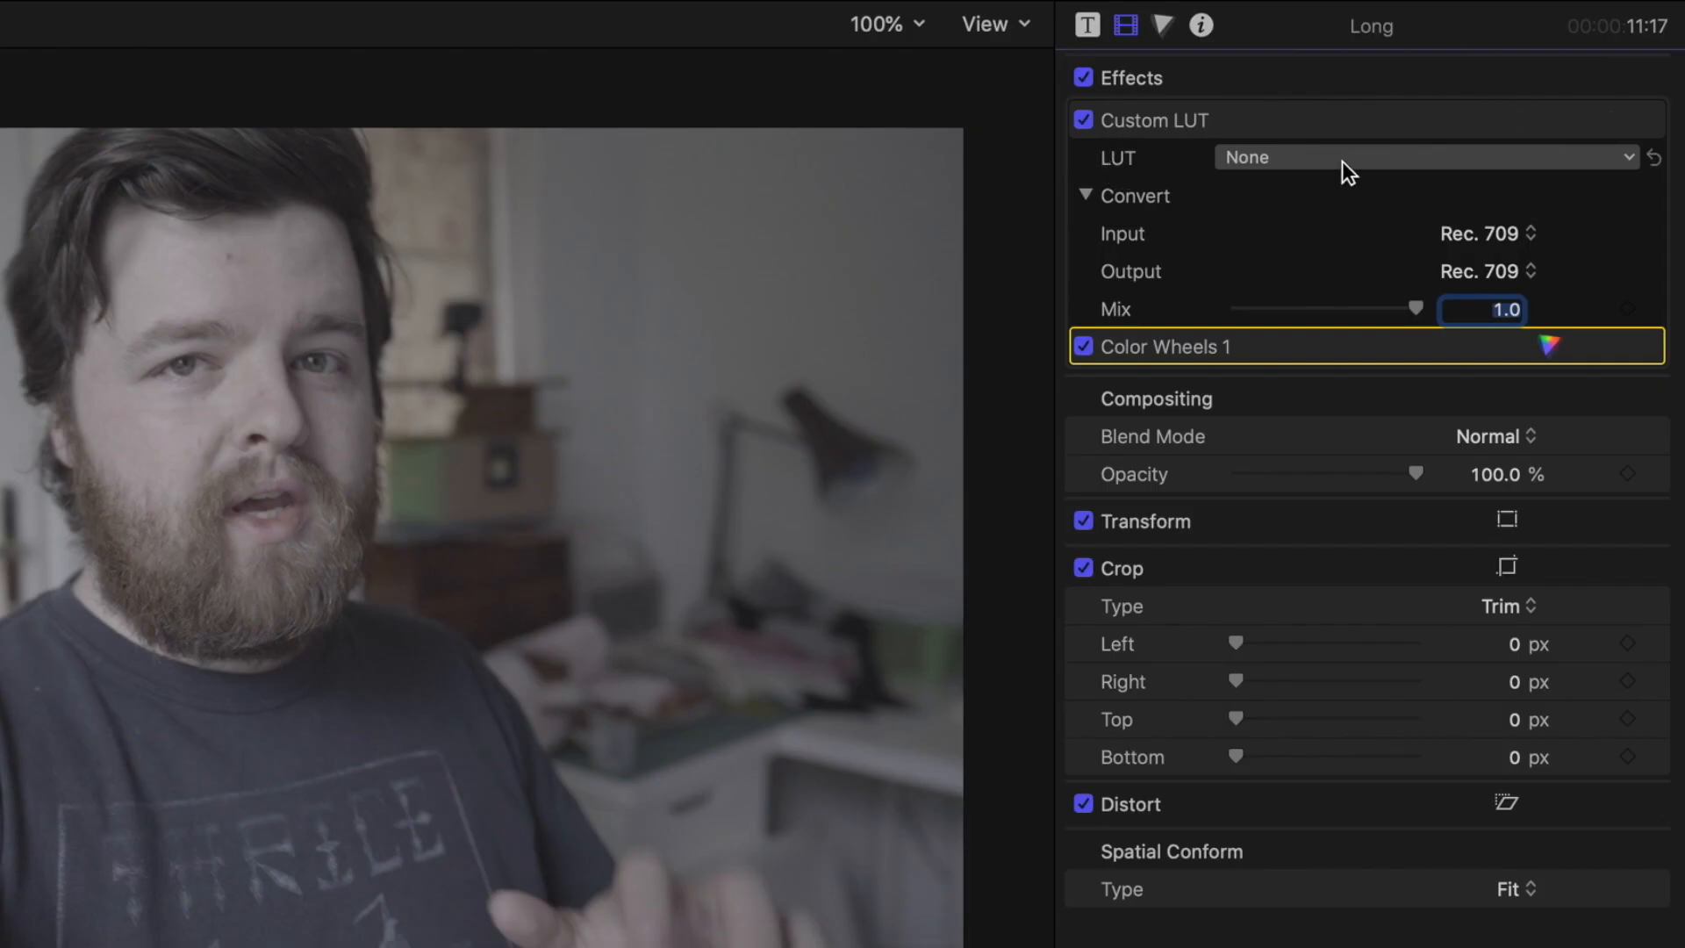
pyautogui.click(1342, 158)
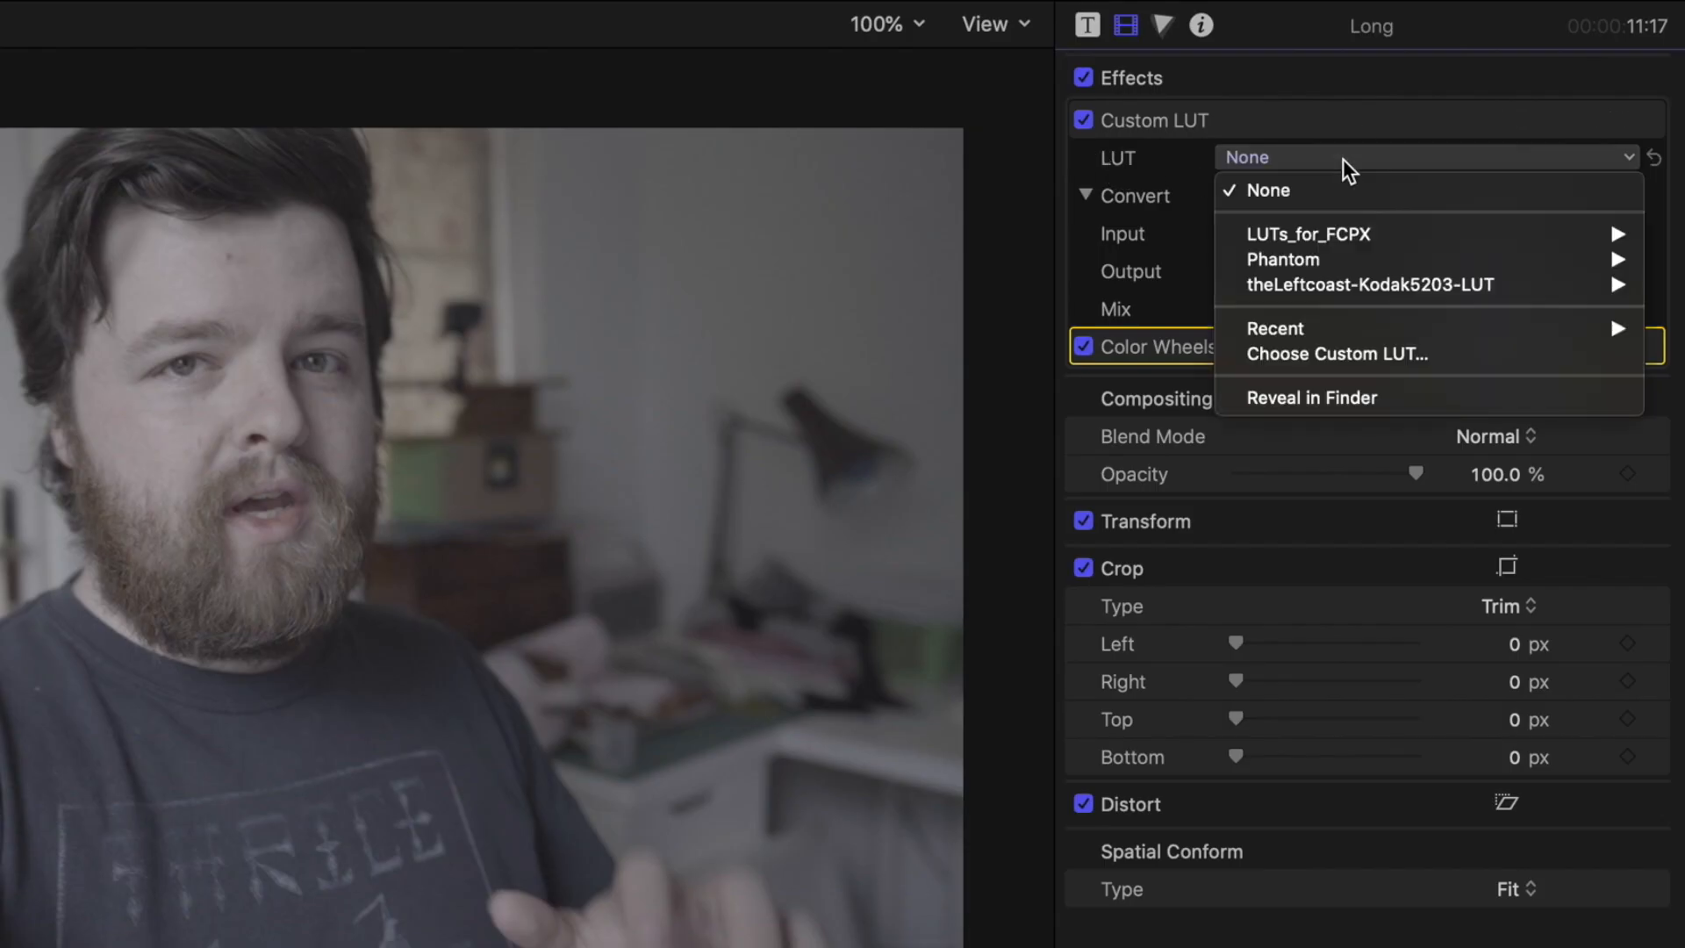
pyautogui.moveTo(1359, 259)
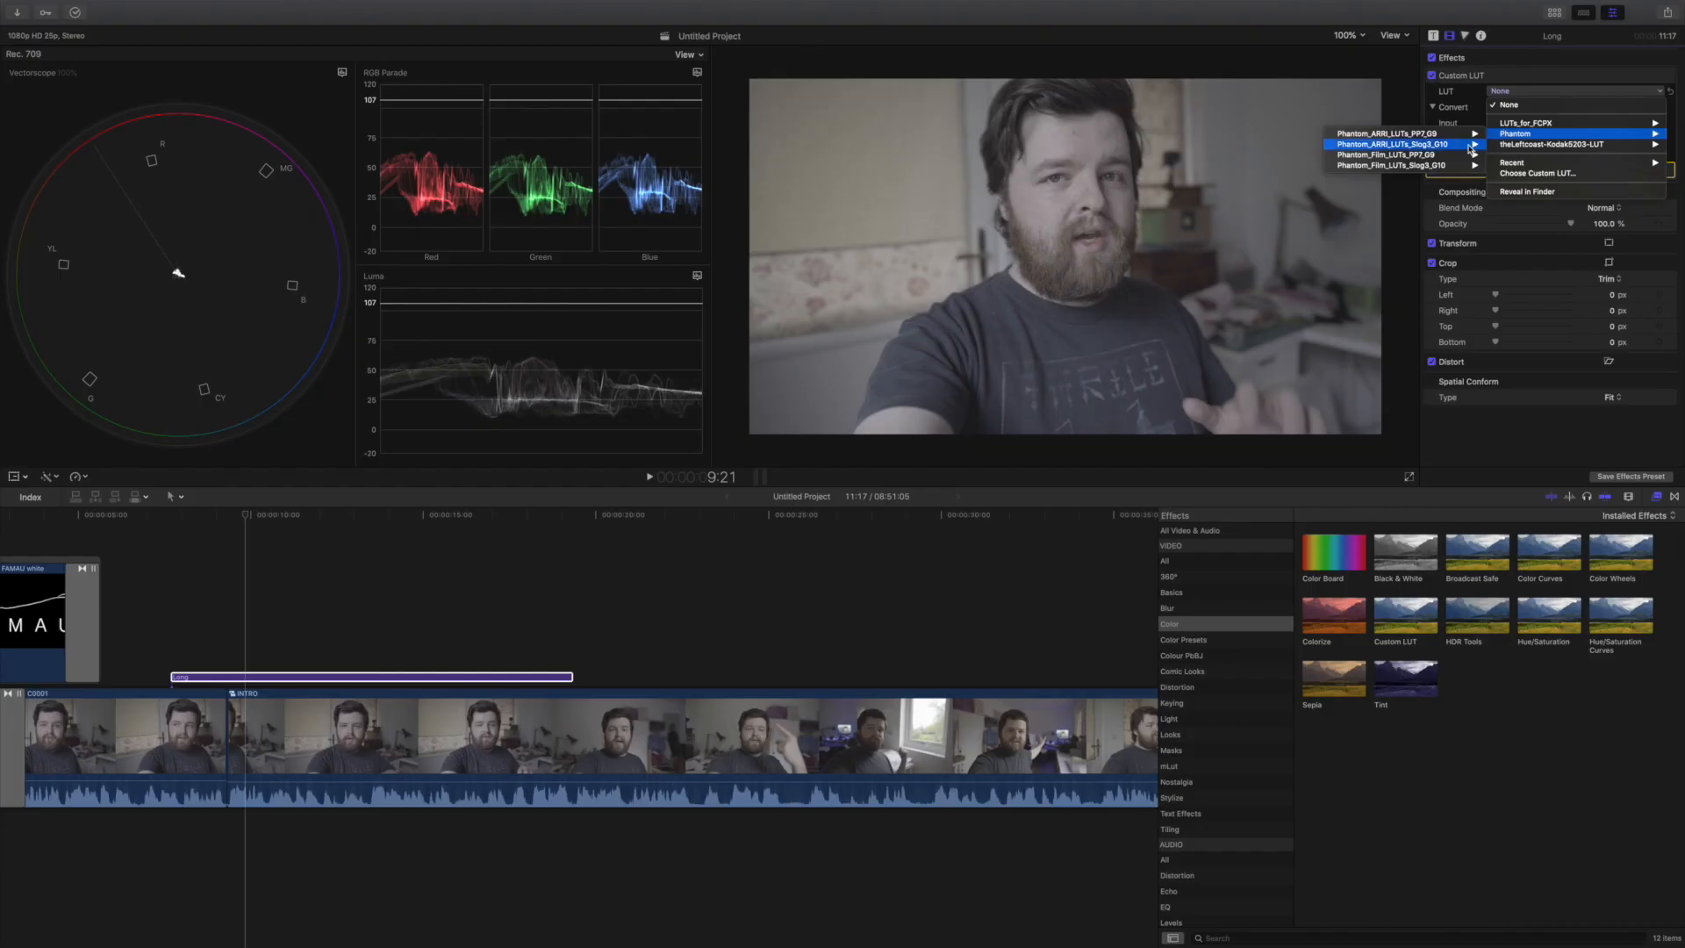
pyautogui.moveTo(1451, 137)
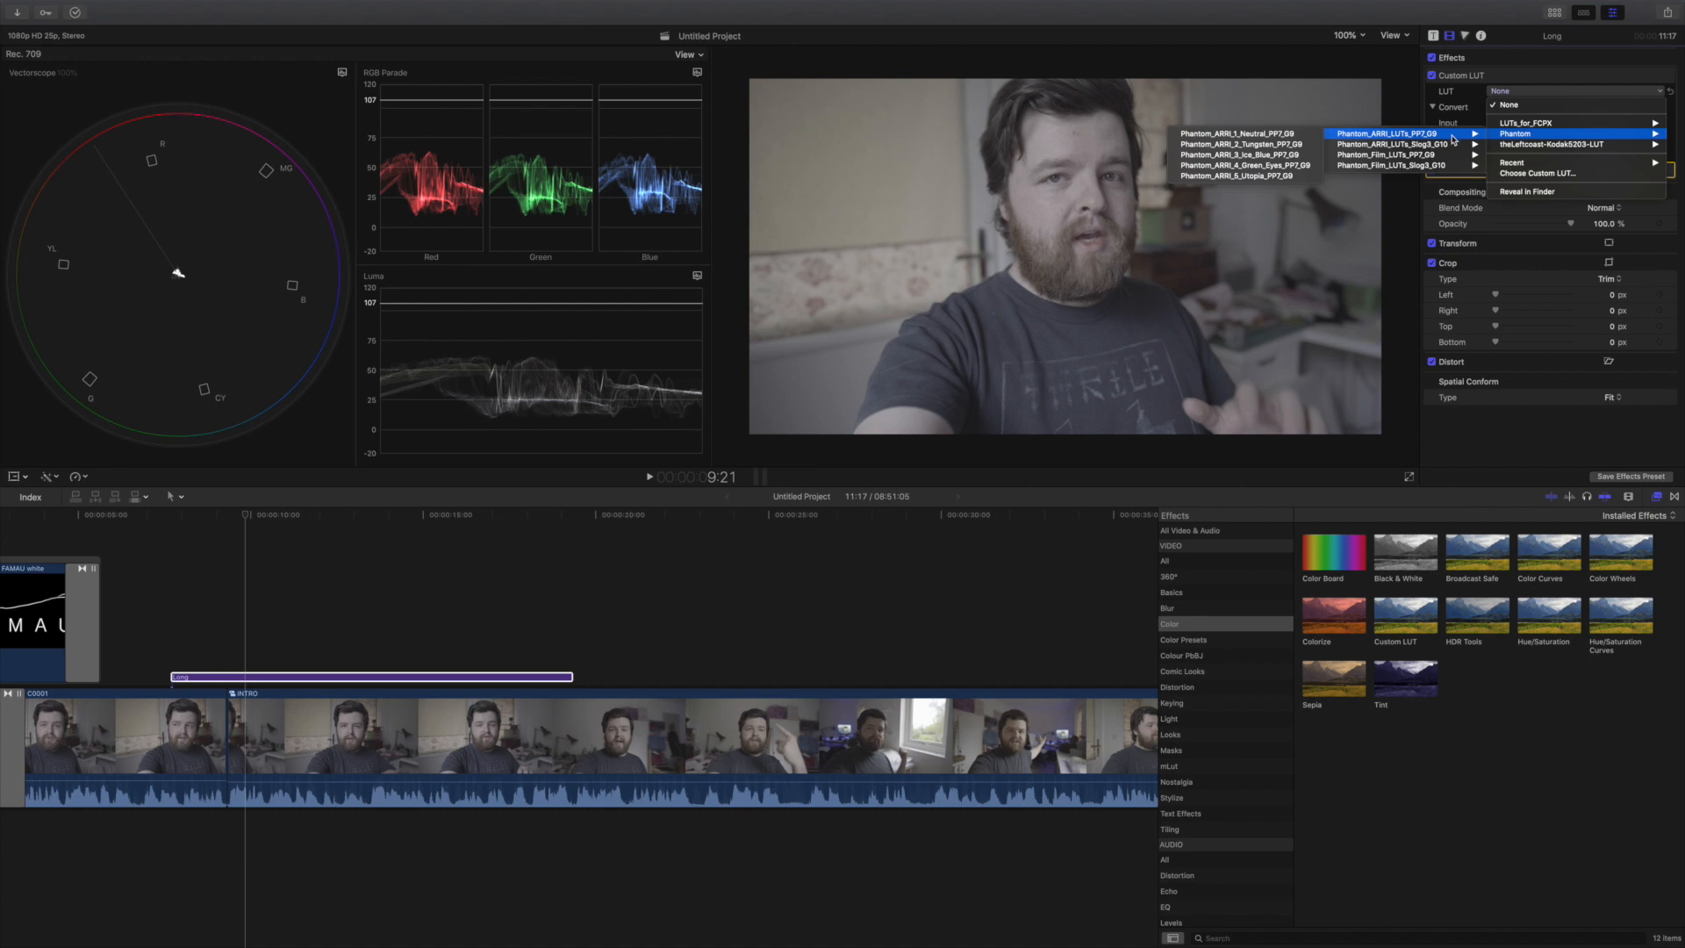
pyautogui.moveTo(1536, 145)
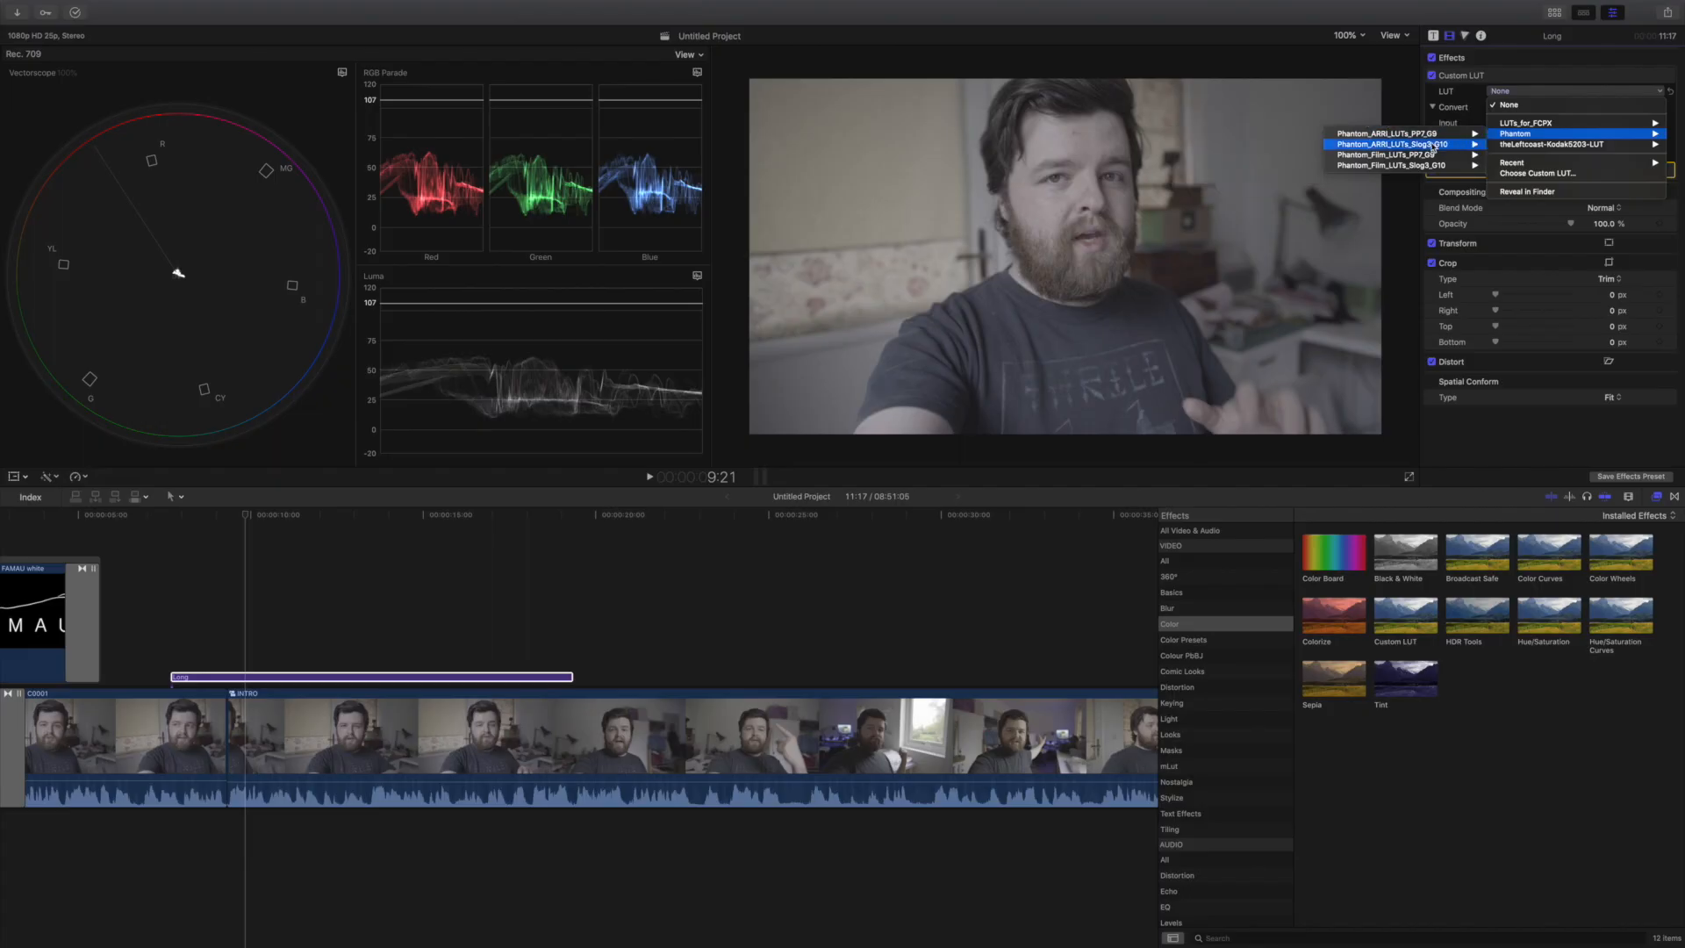
pyautogui.moveTo(1428, 156)
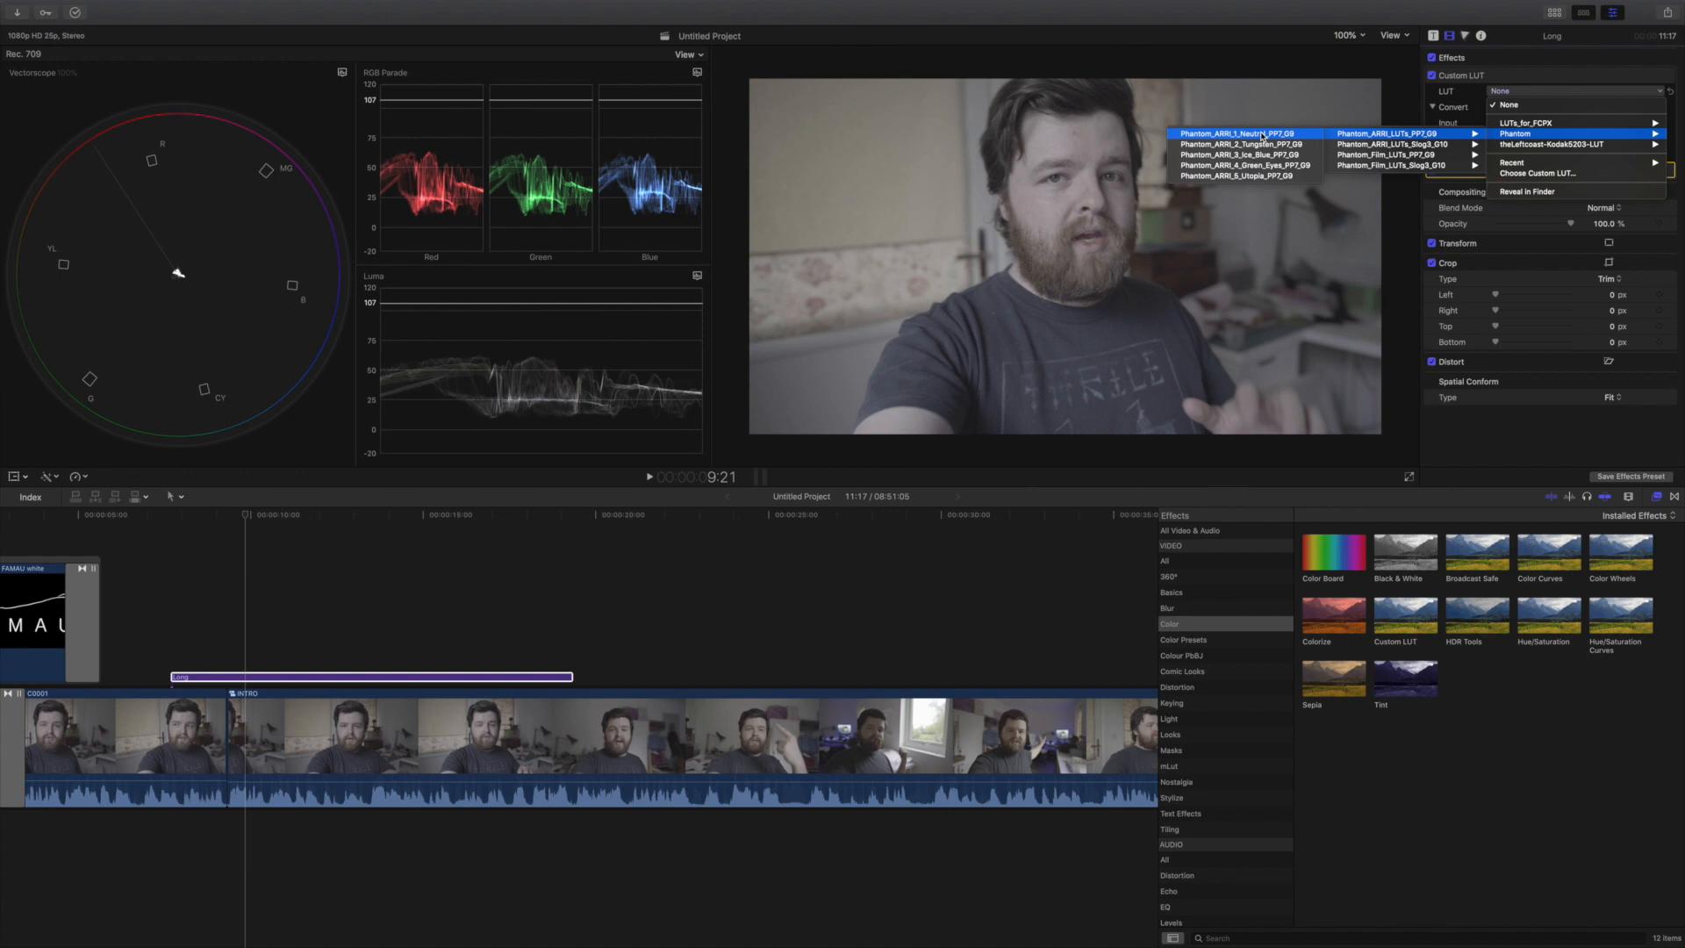
pyautogui.click(1262, 136)
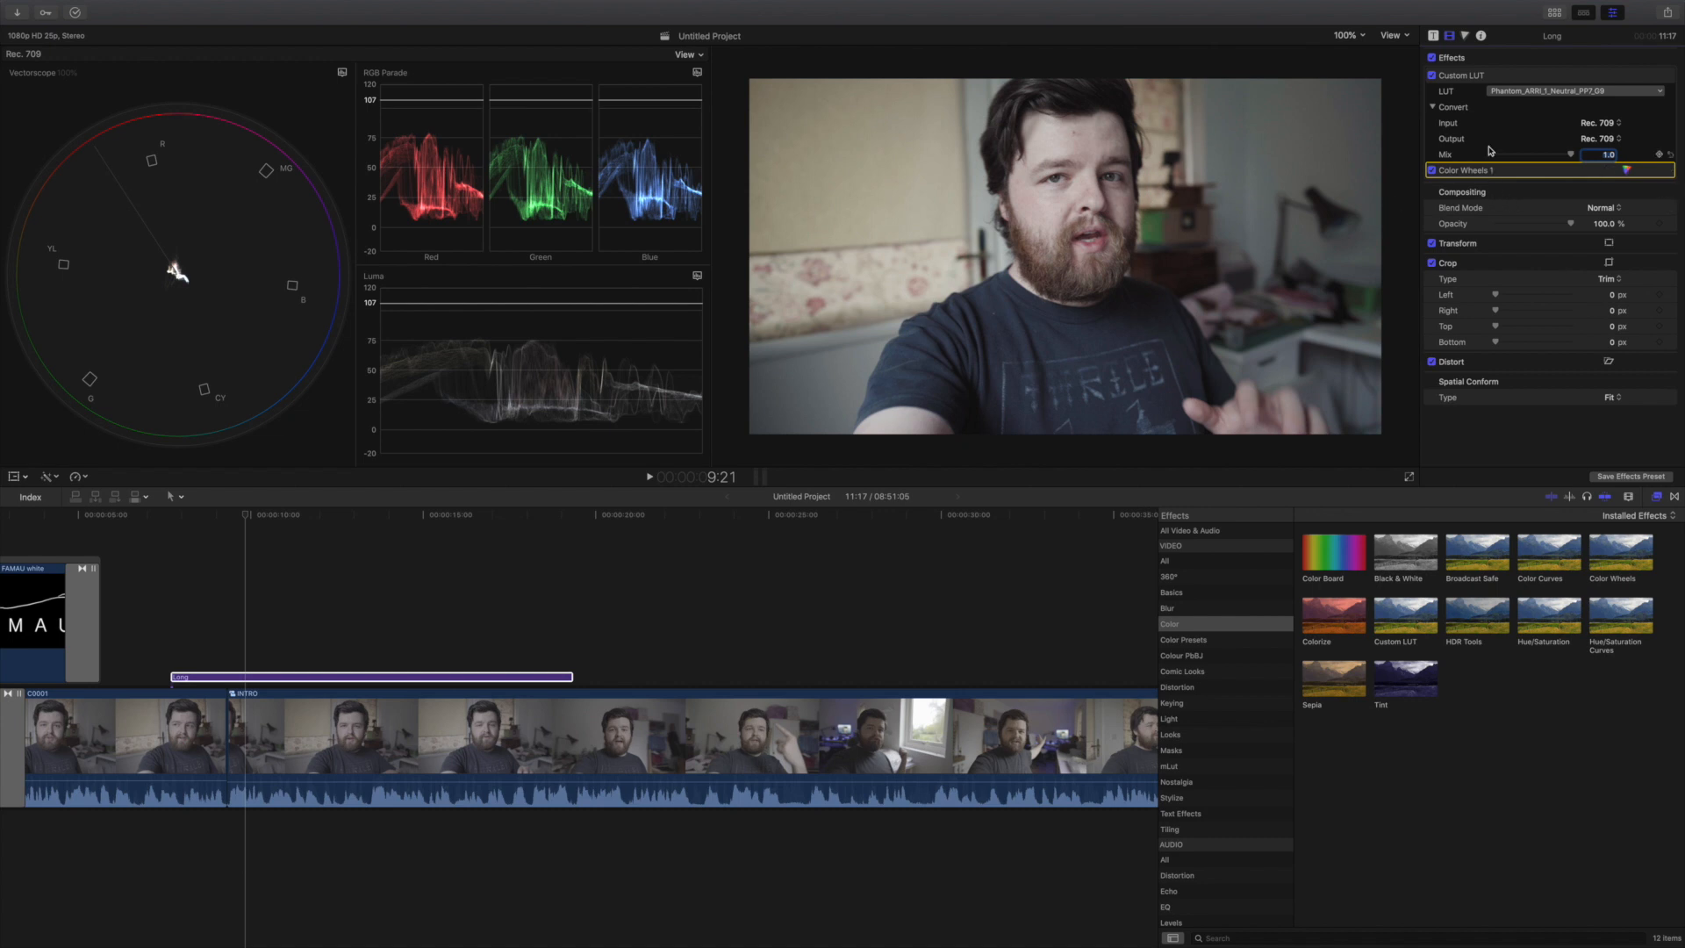
# - In Color Wheels 1, raise the highlights' brightness and slightly lower the brightness of the shadows and midtones
pyautogui.click(1466, 37)
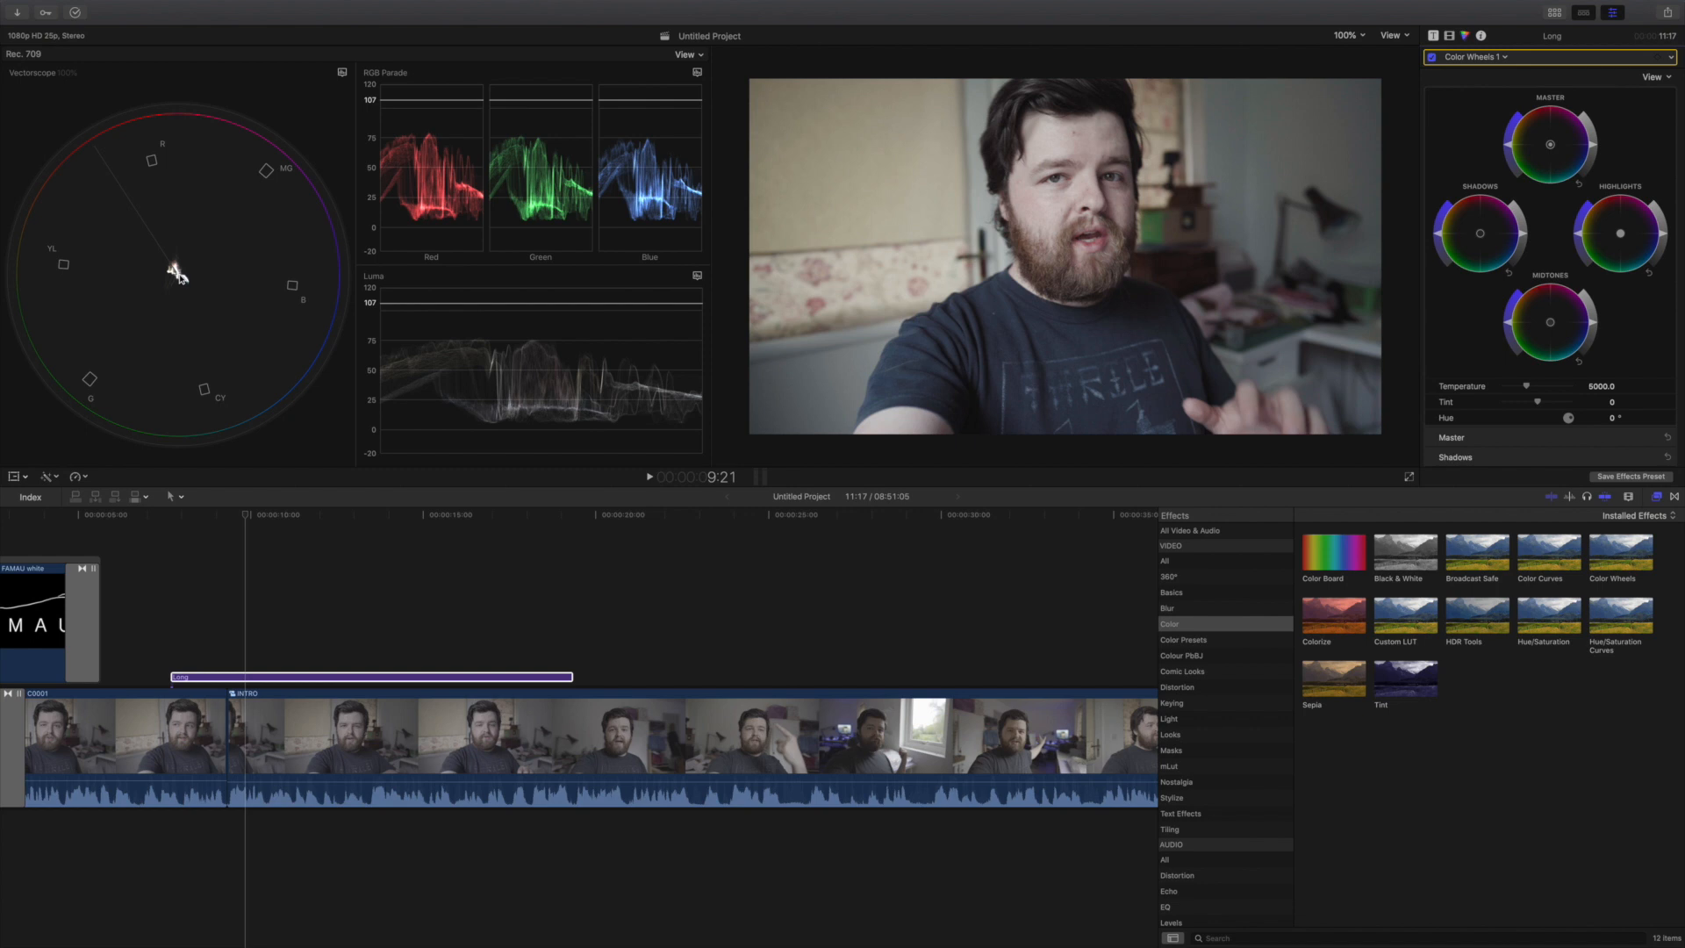
pyautogui.click(1527, 386)
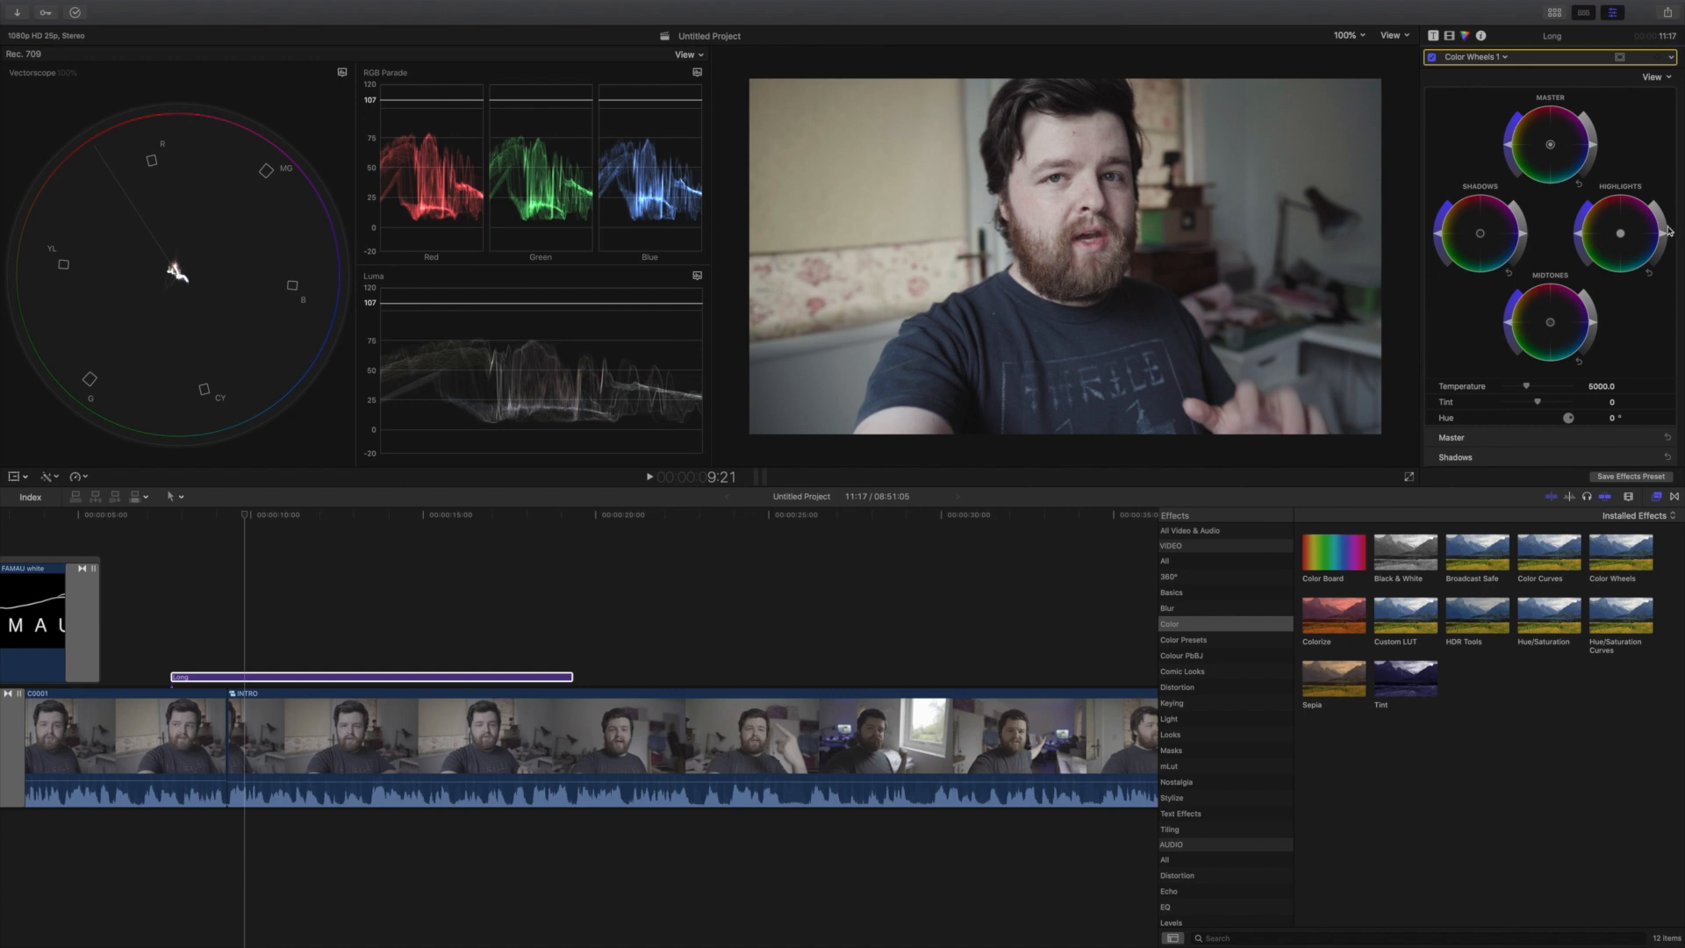
pyautogui.moveTo(1665, 239); pyautogui.dragTo(1669, 232)
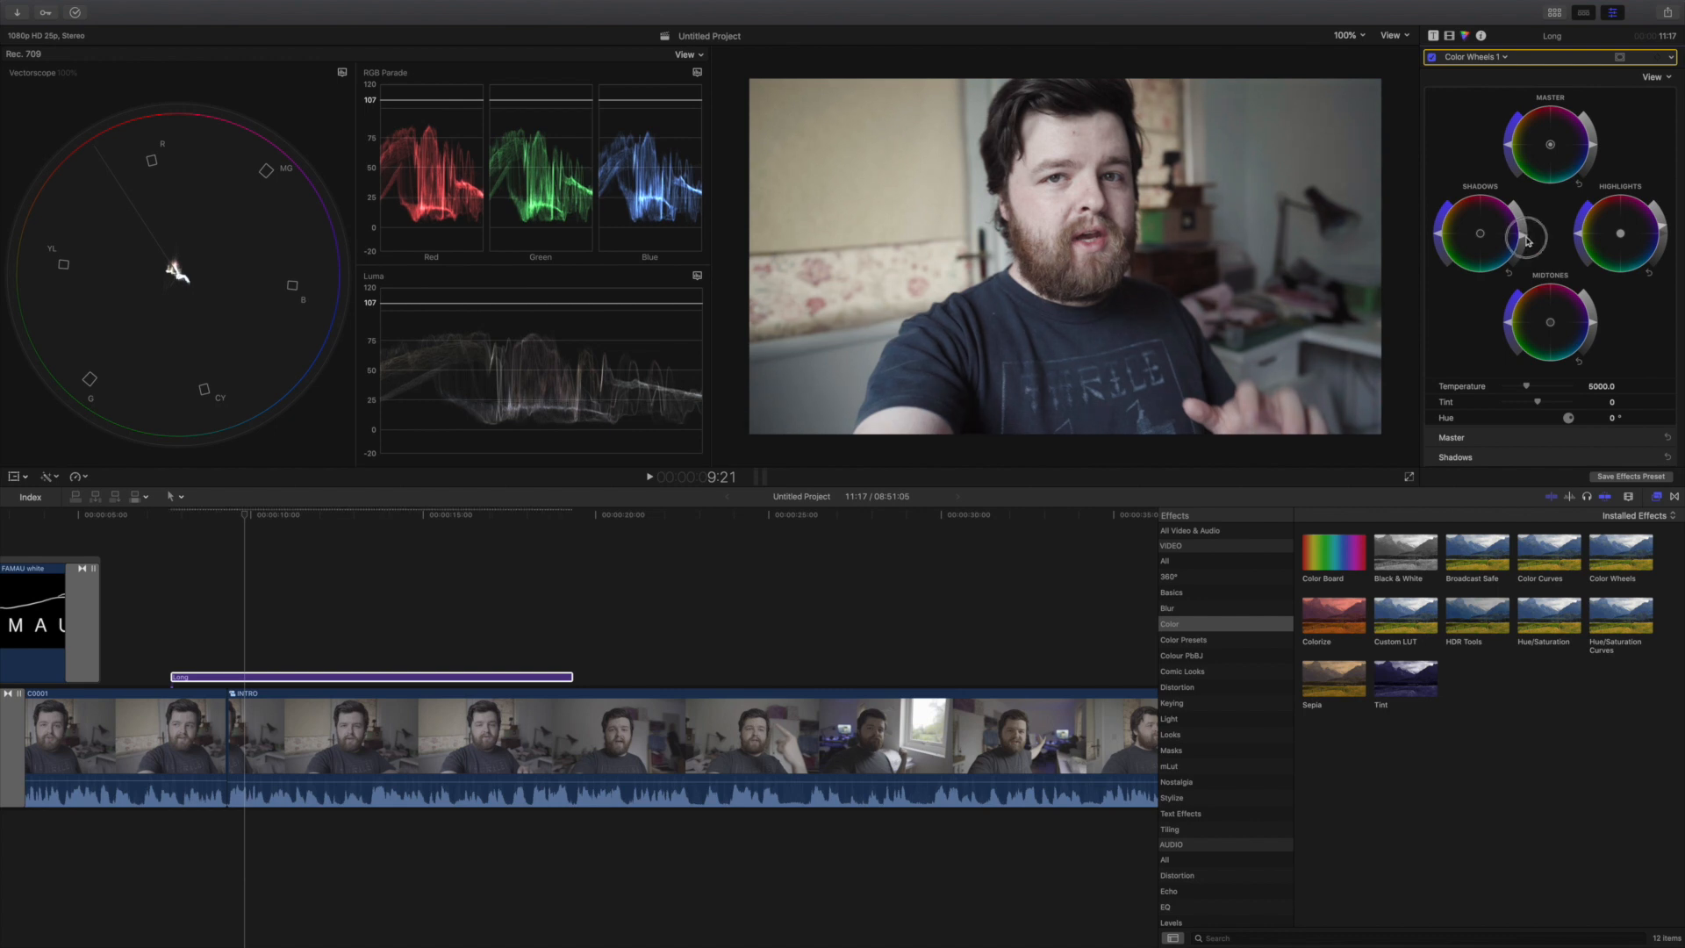
pyautogui.moveTo(1527, 240); pyautogui.dragTo(1527, 241)
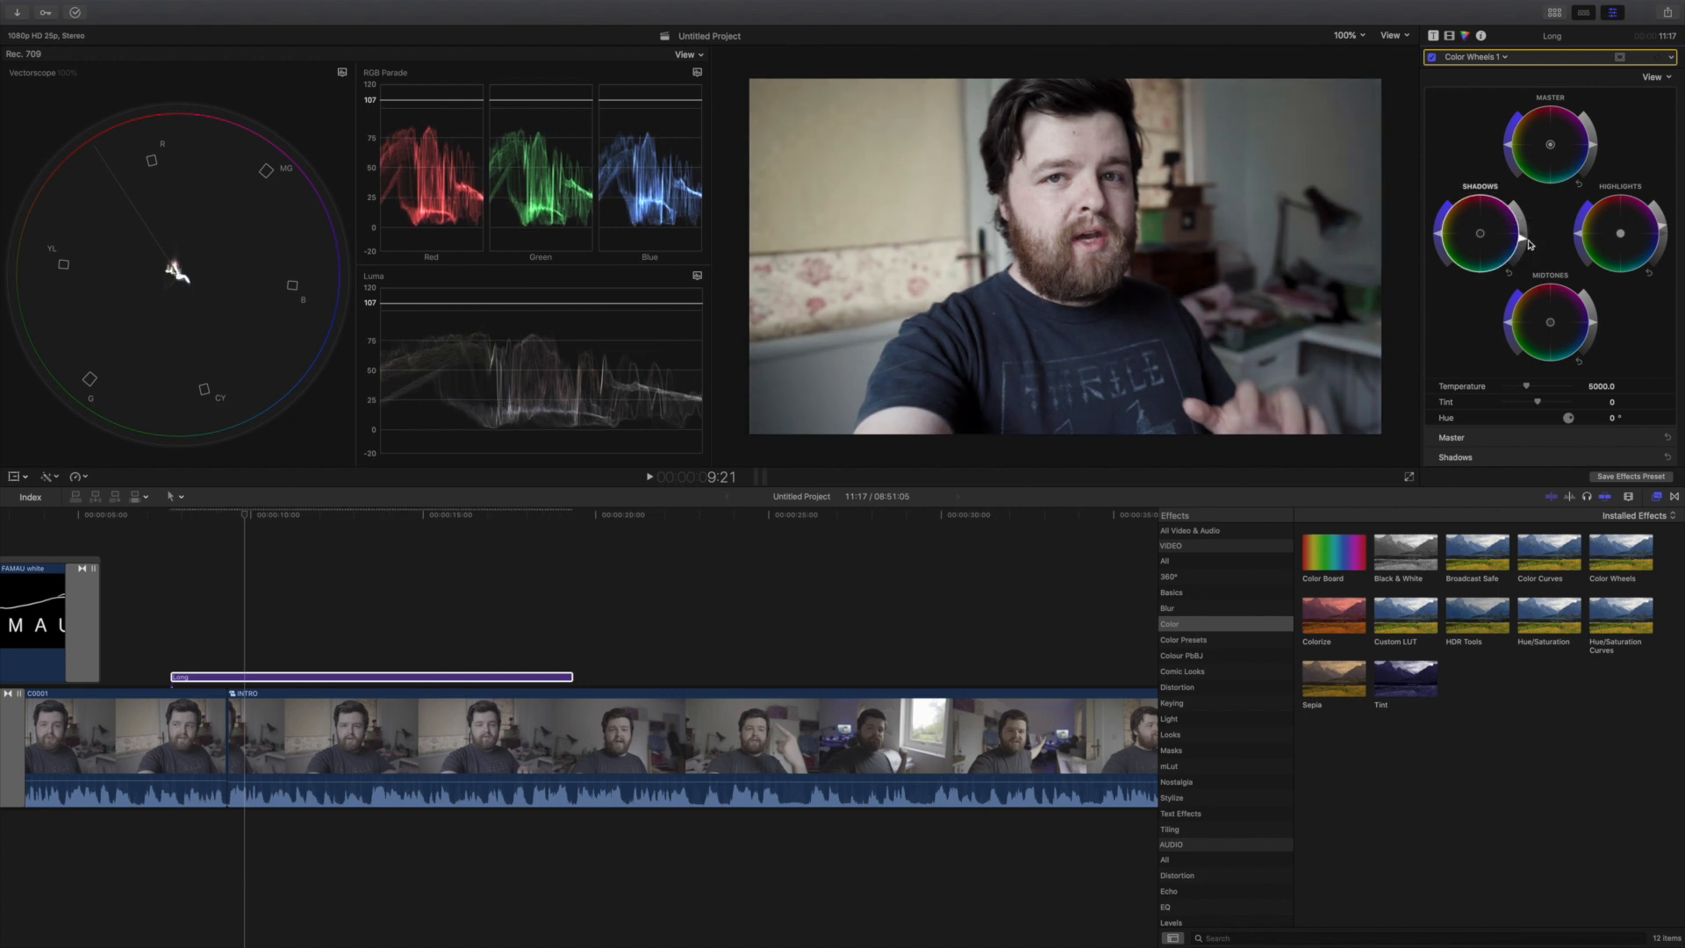
pyautogui.moveTo(1661, 228); pyautogui.dragTo(1668, 217)
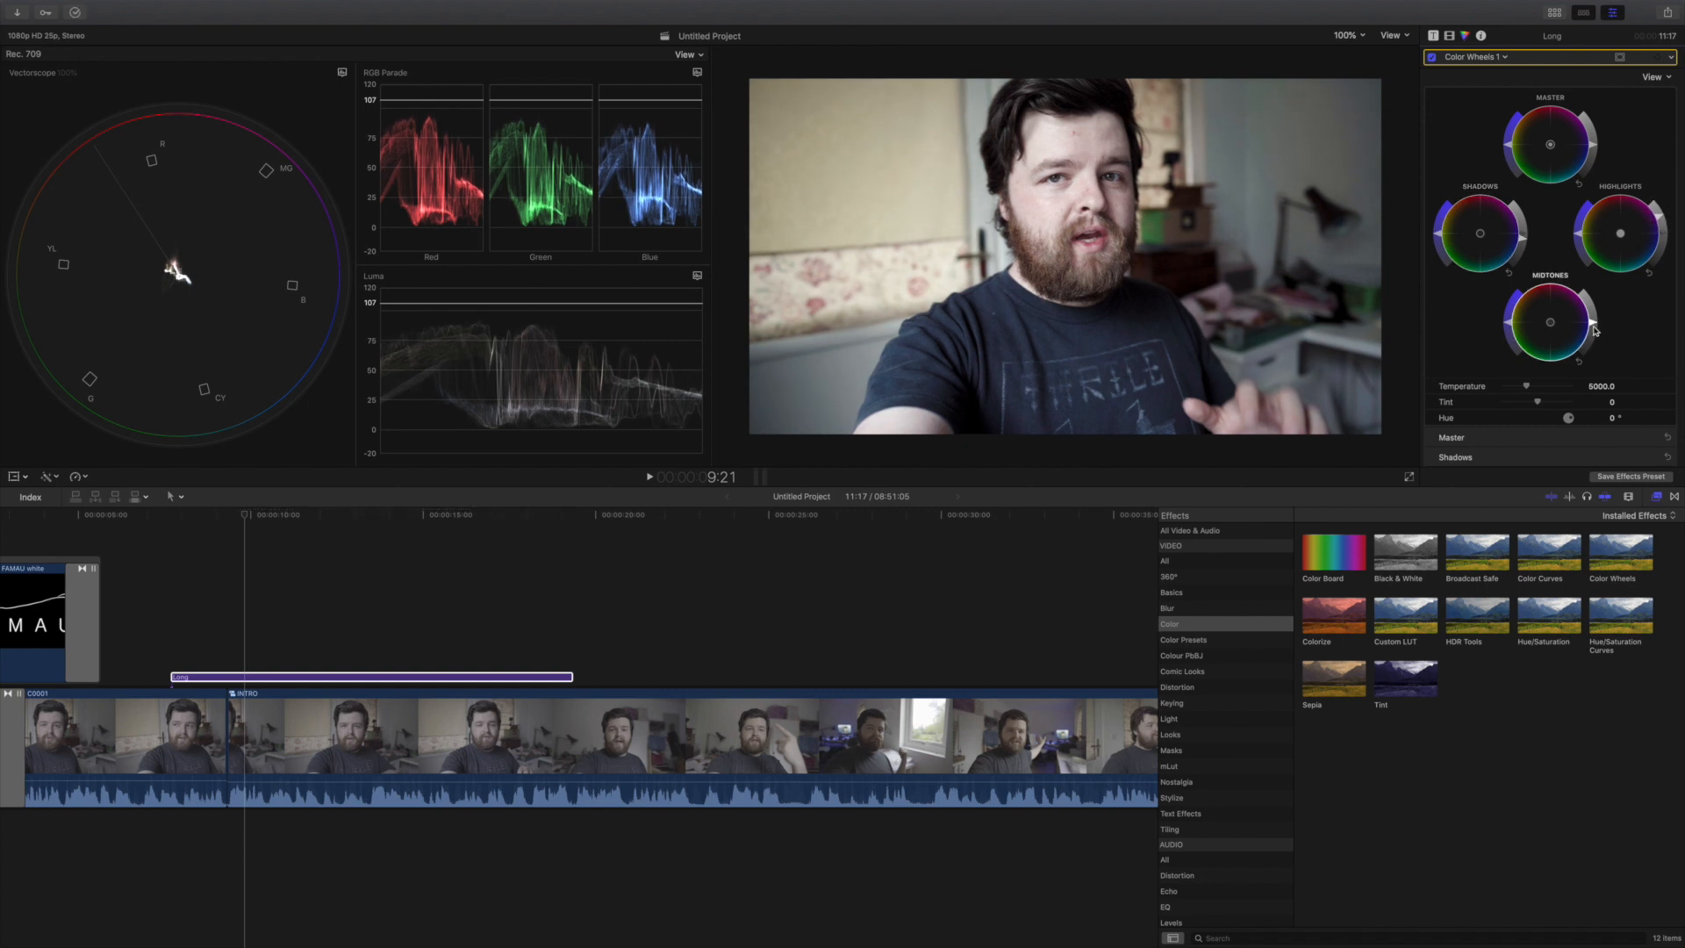
pyautogui.moveTo(1598, 327)
pyautogui.mouseDown()
pyautogui.moveTo(1599, 351)
pyautogui.moveTo(1599, 334)
pyautogui.mouseUp()
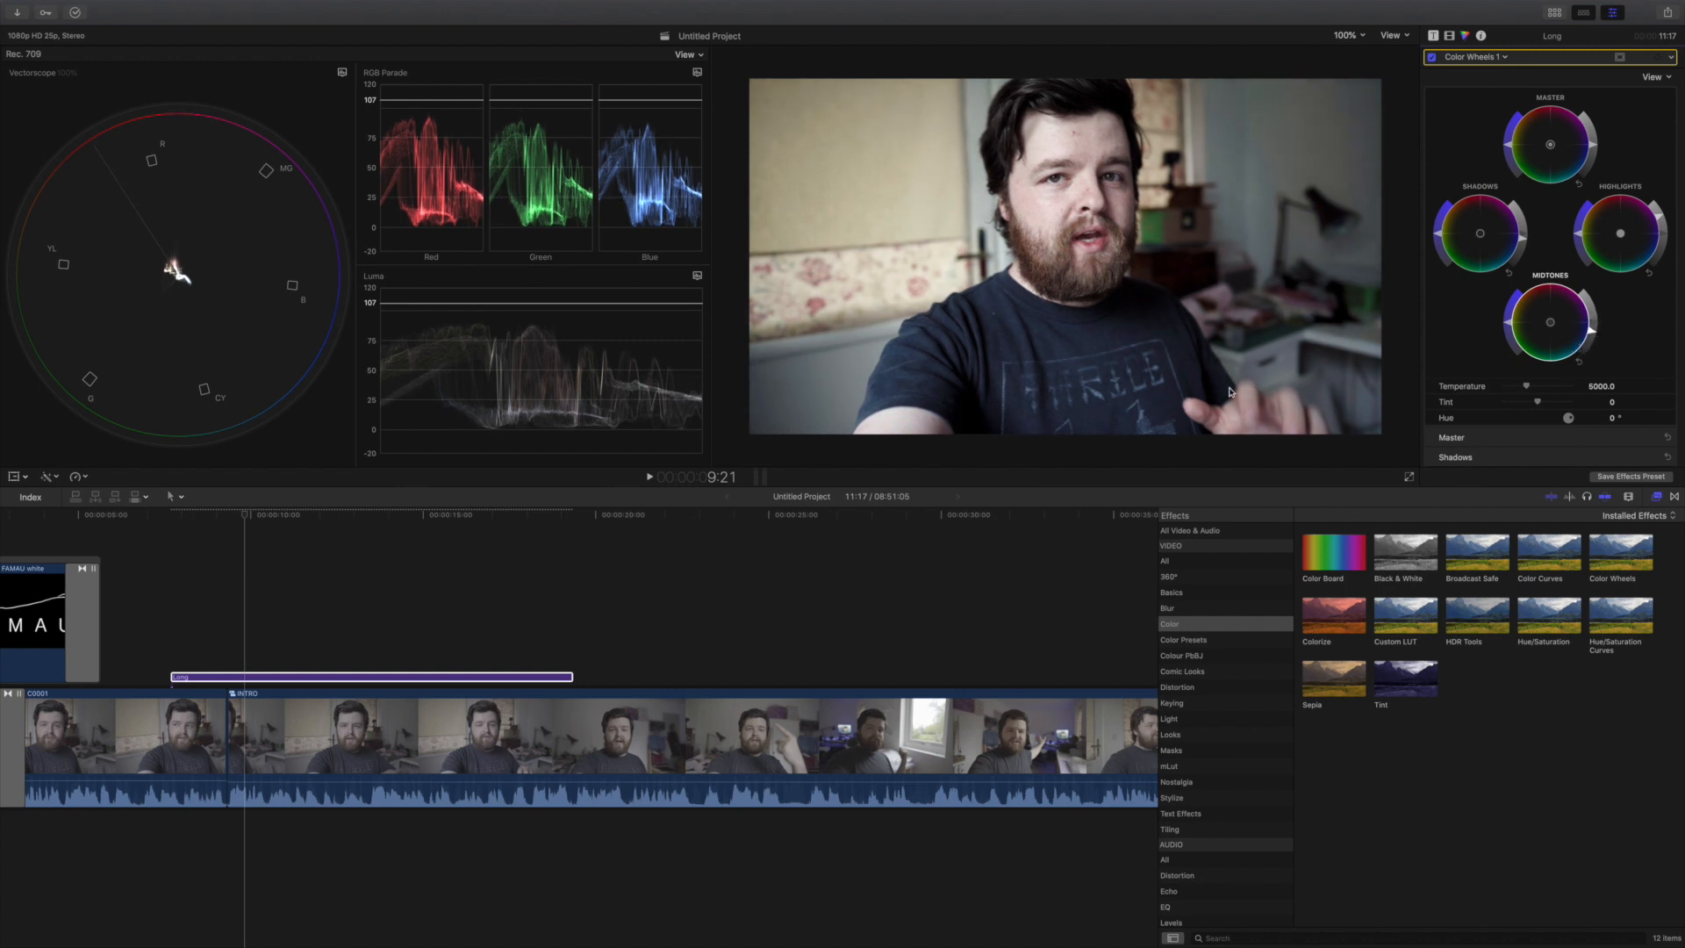
# - Play the graded part of the INTRO clip and stop at about 15:14
pyautogui.press('space')
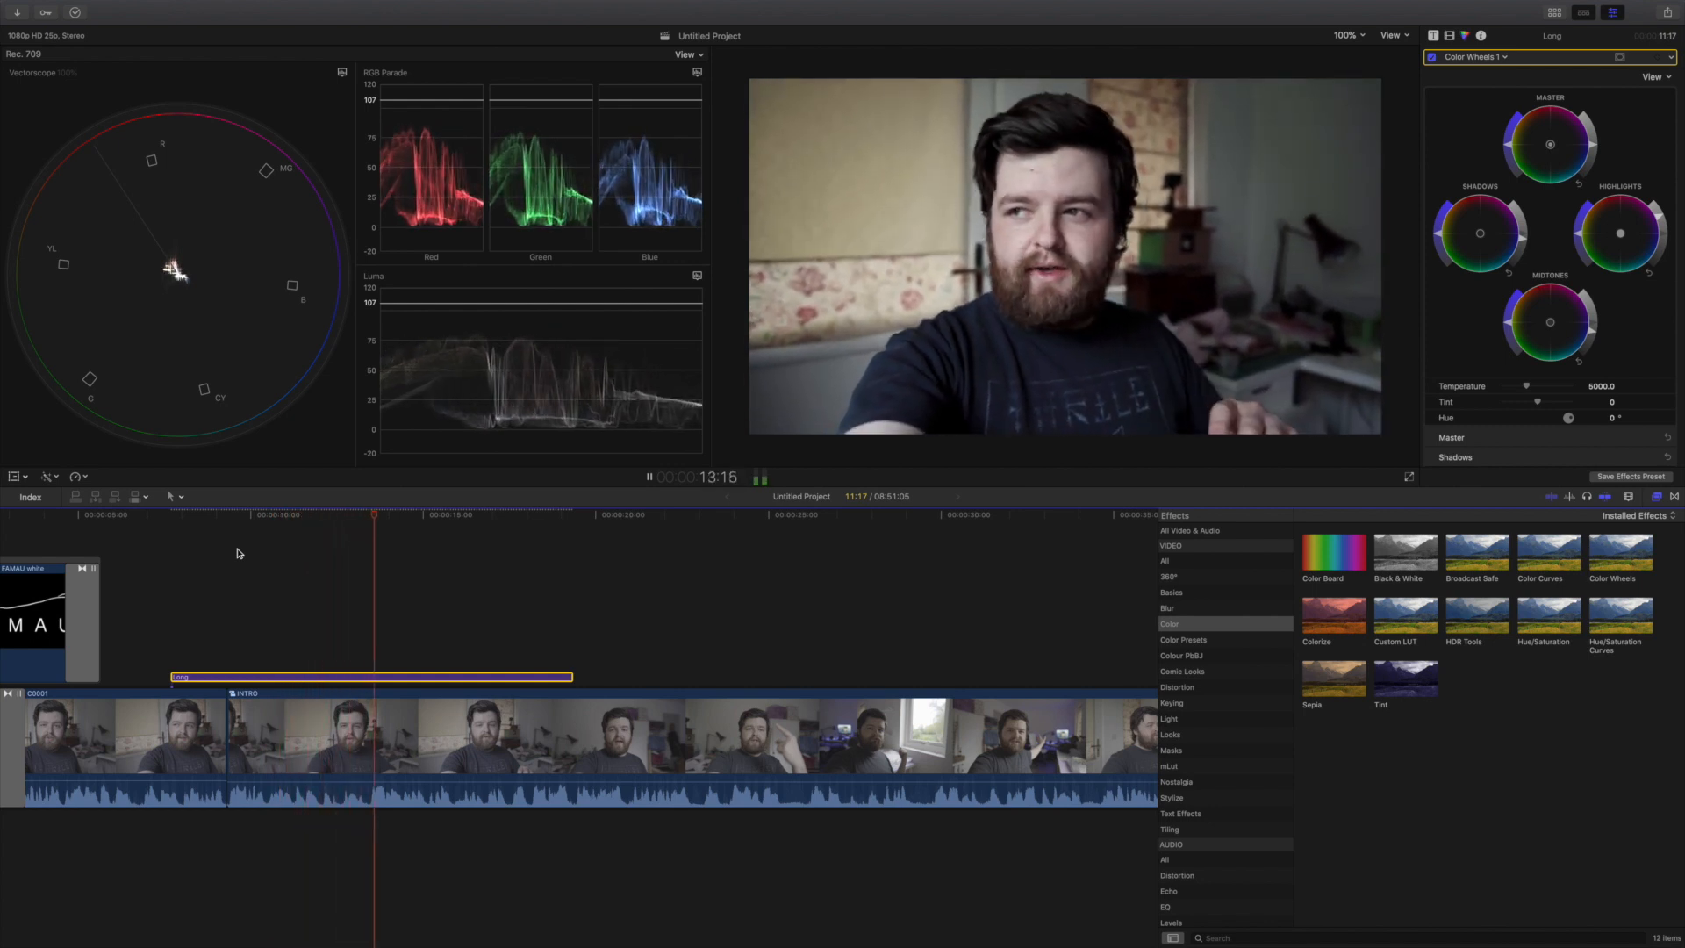
pyautogui.press('space')
pyautogui.click(444, 618)
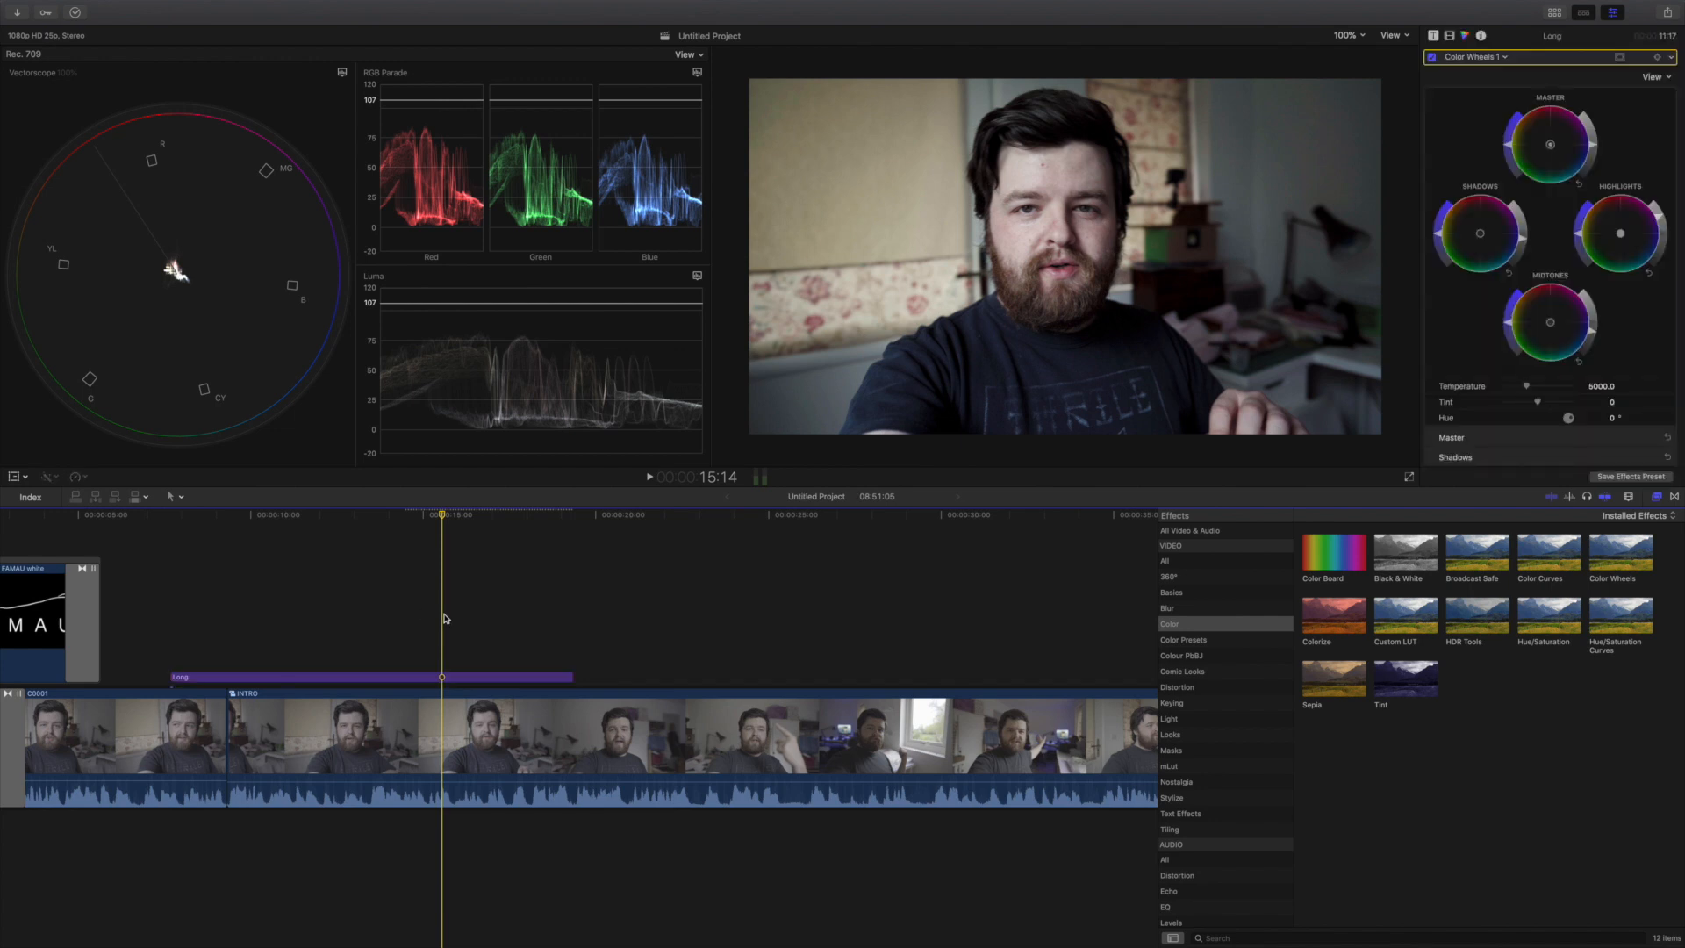
# - Compare the graded and ungraded image by toggling all effects, Color Wheels 1 and the Custom LUT off and on
pyautogui.click(1450, 36)
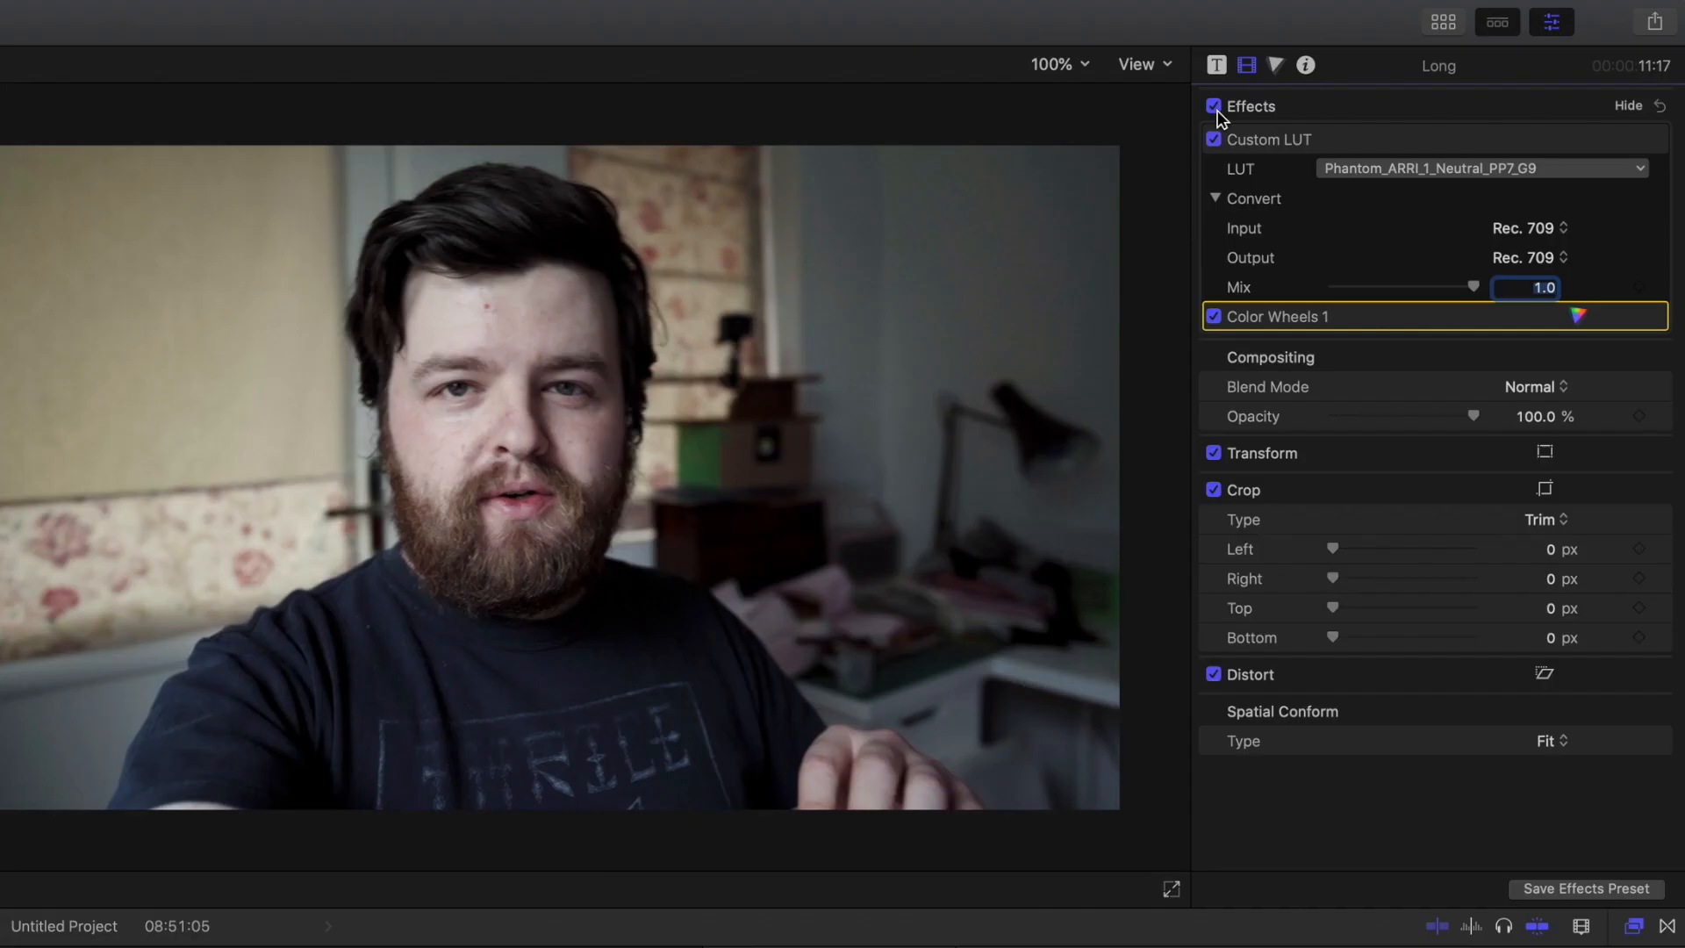
pyautogui.click(1214, 107)
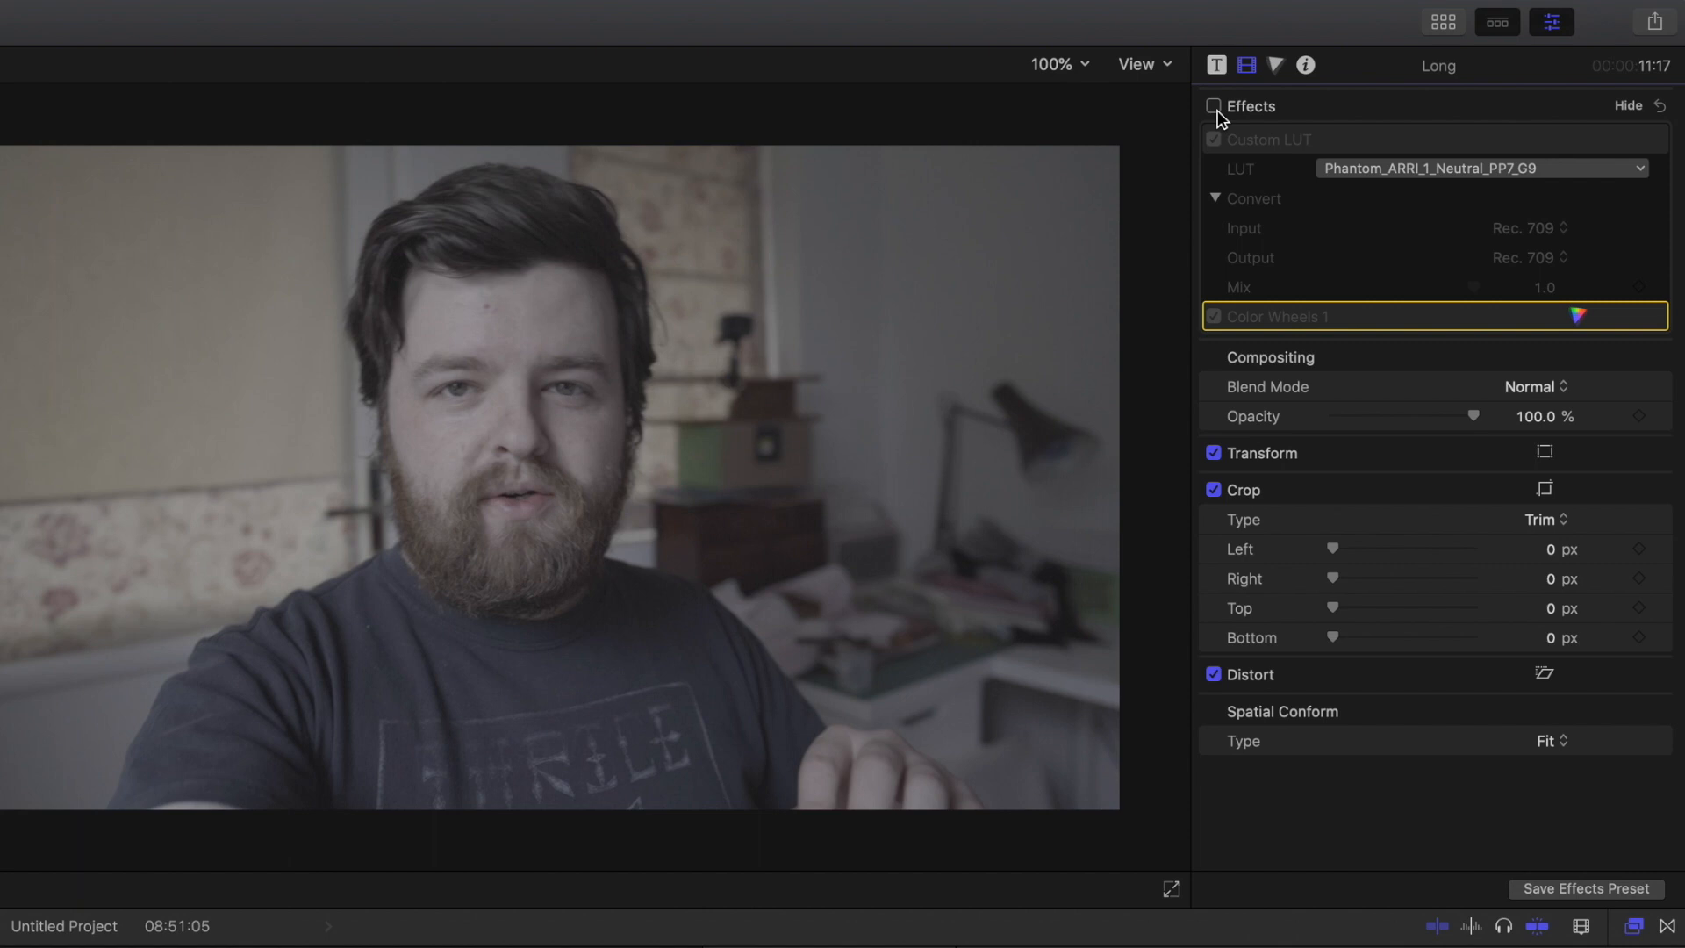
pyautogui.click(1215, 107)
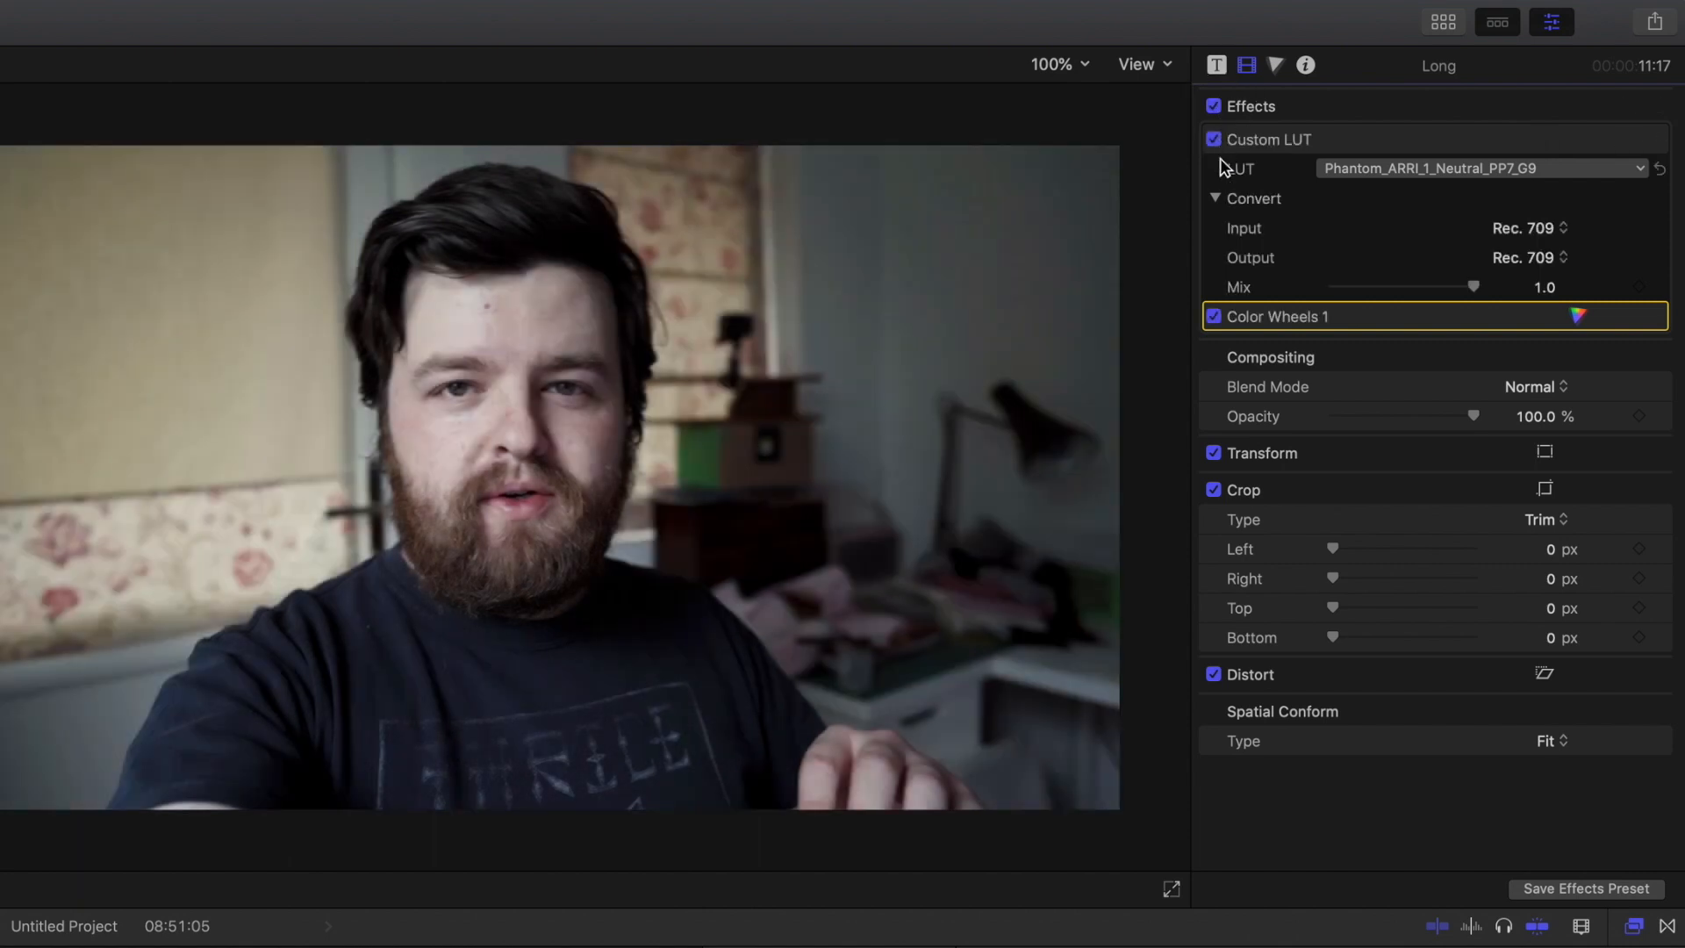
pyautogui.click(1215, 317)
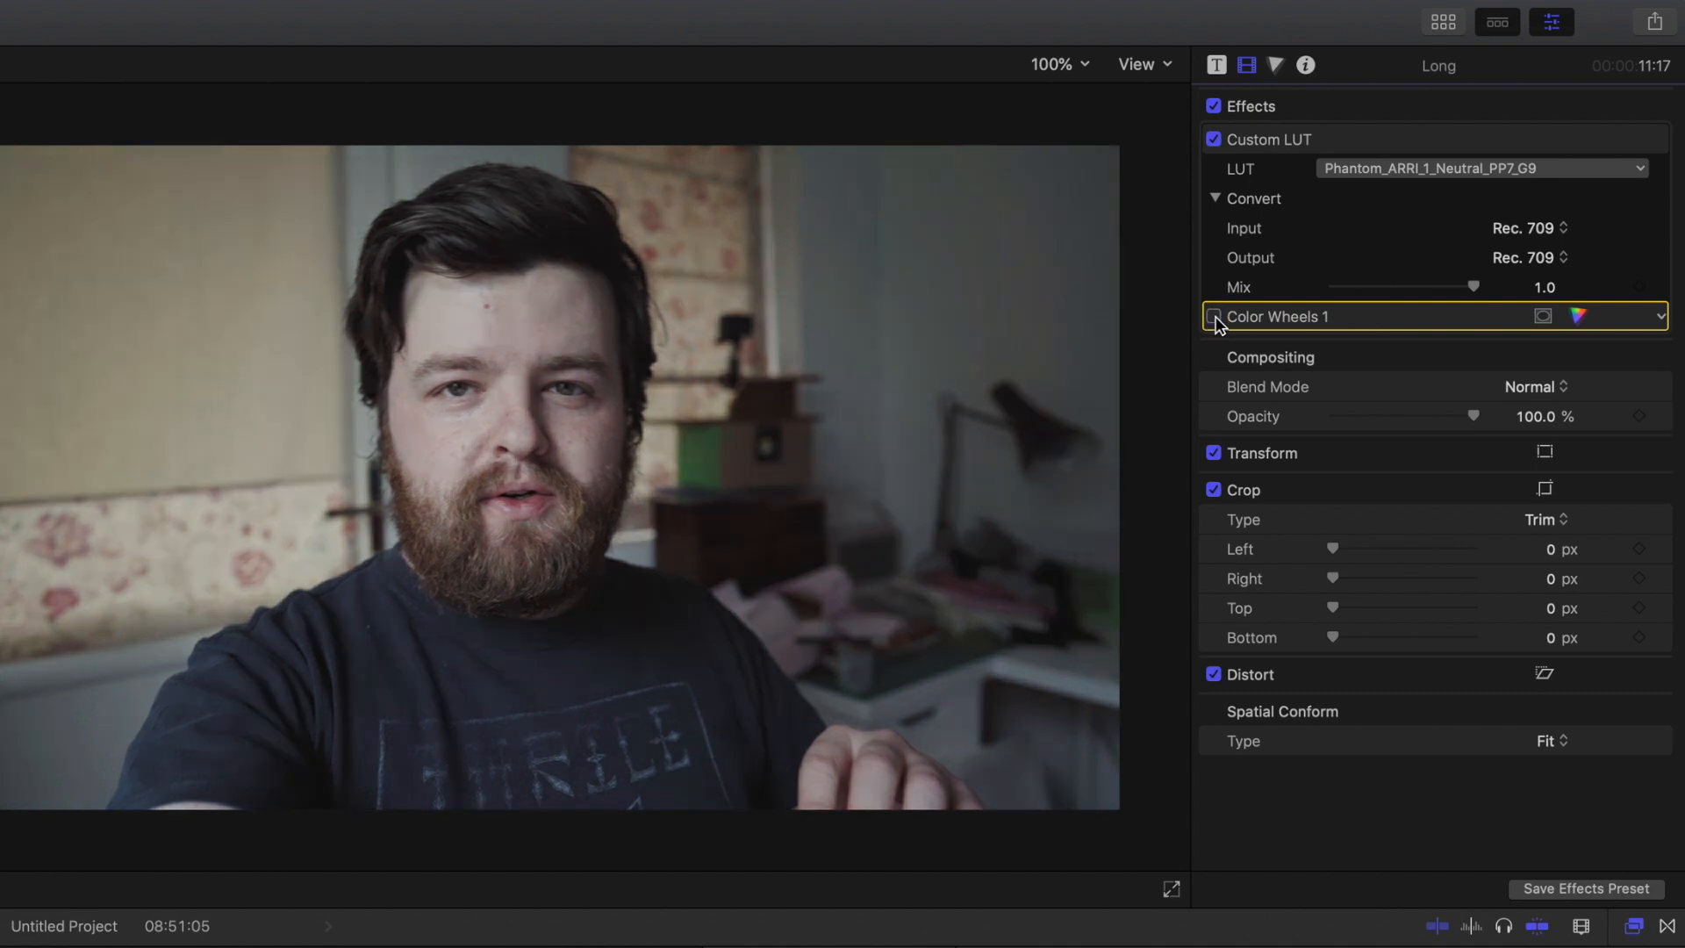
pyautogui.click(1215, 317)
pyautogui.click(1216, 141)
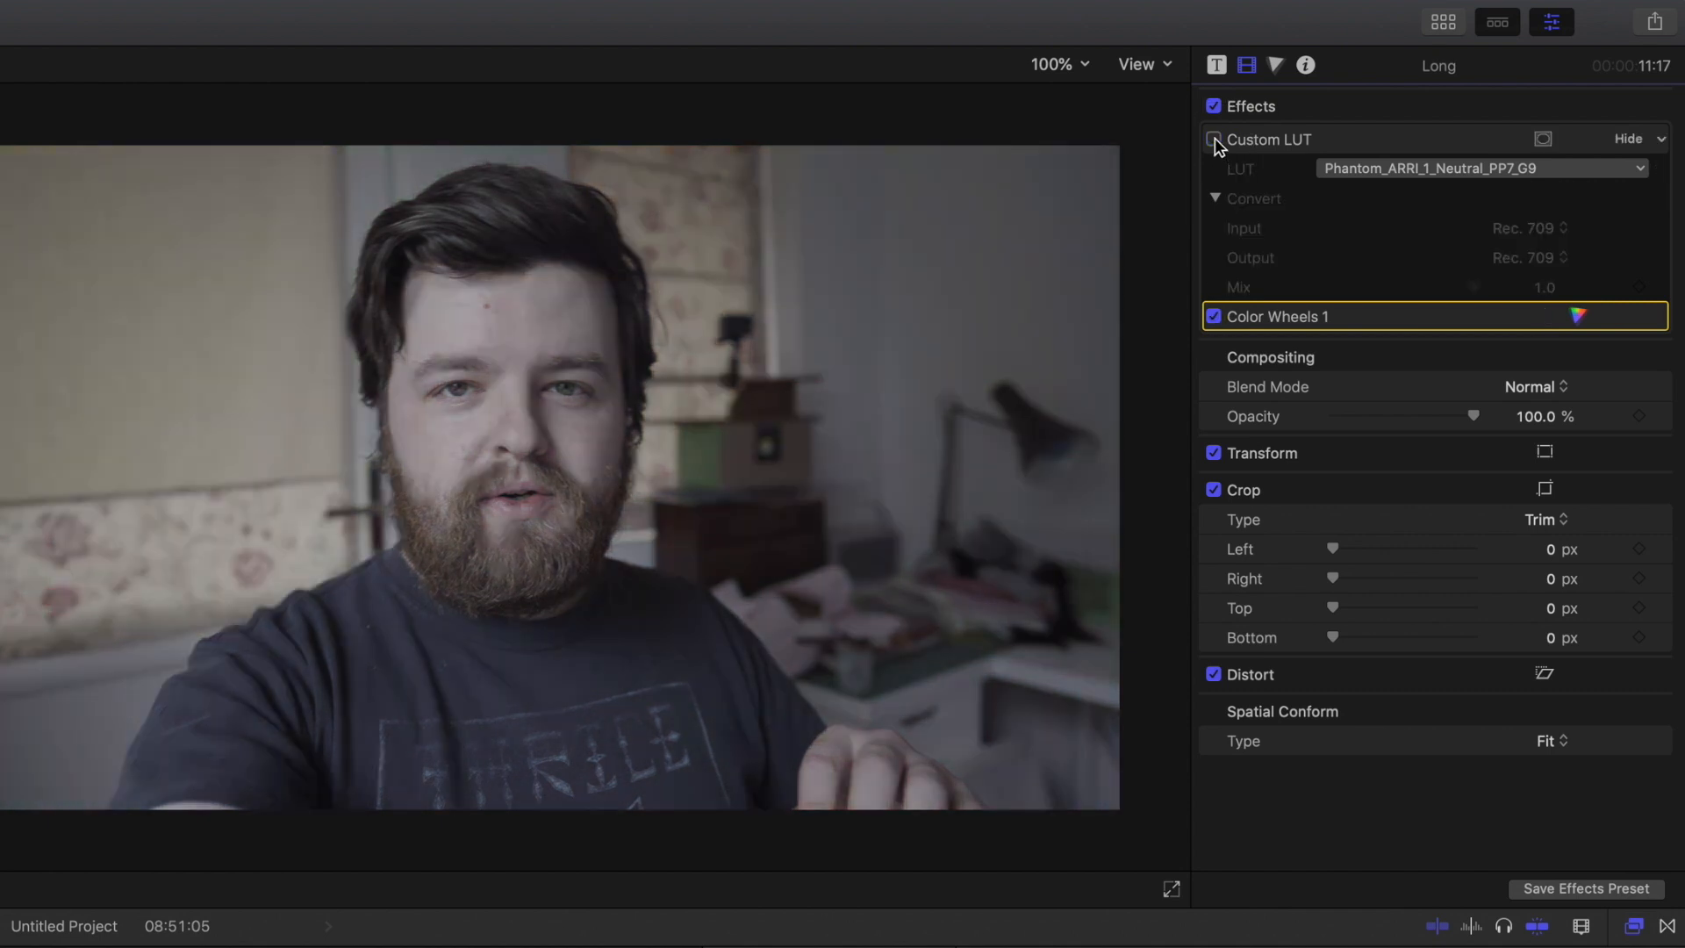
pyautogui.click(1216, 140)
pyautogui.click(1215, 140)
pyautogui.click(1215, 141)
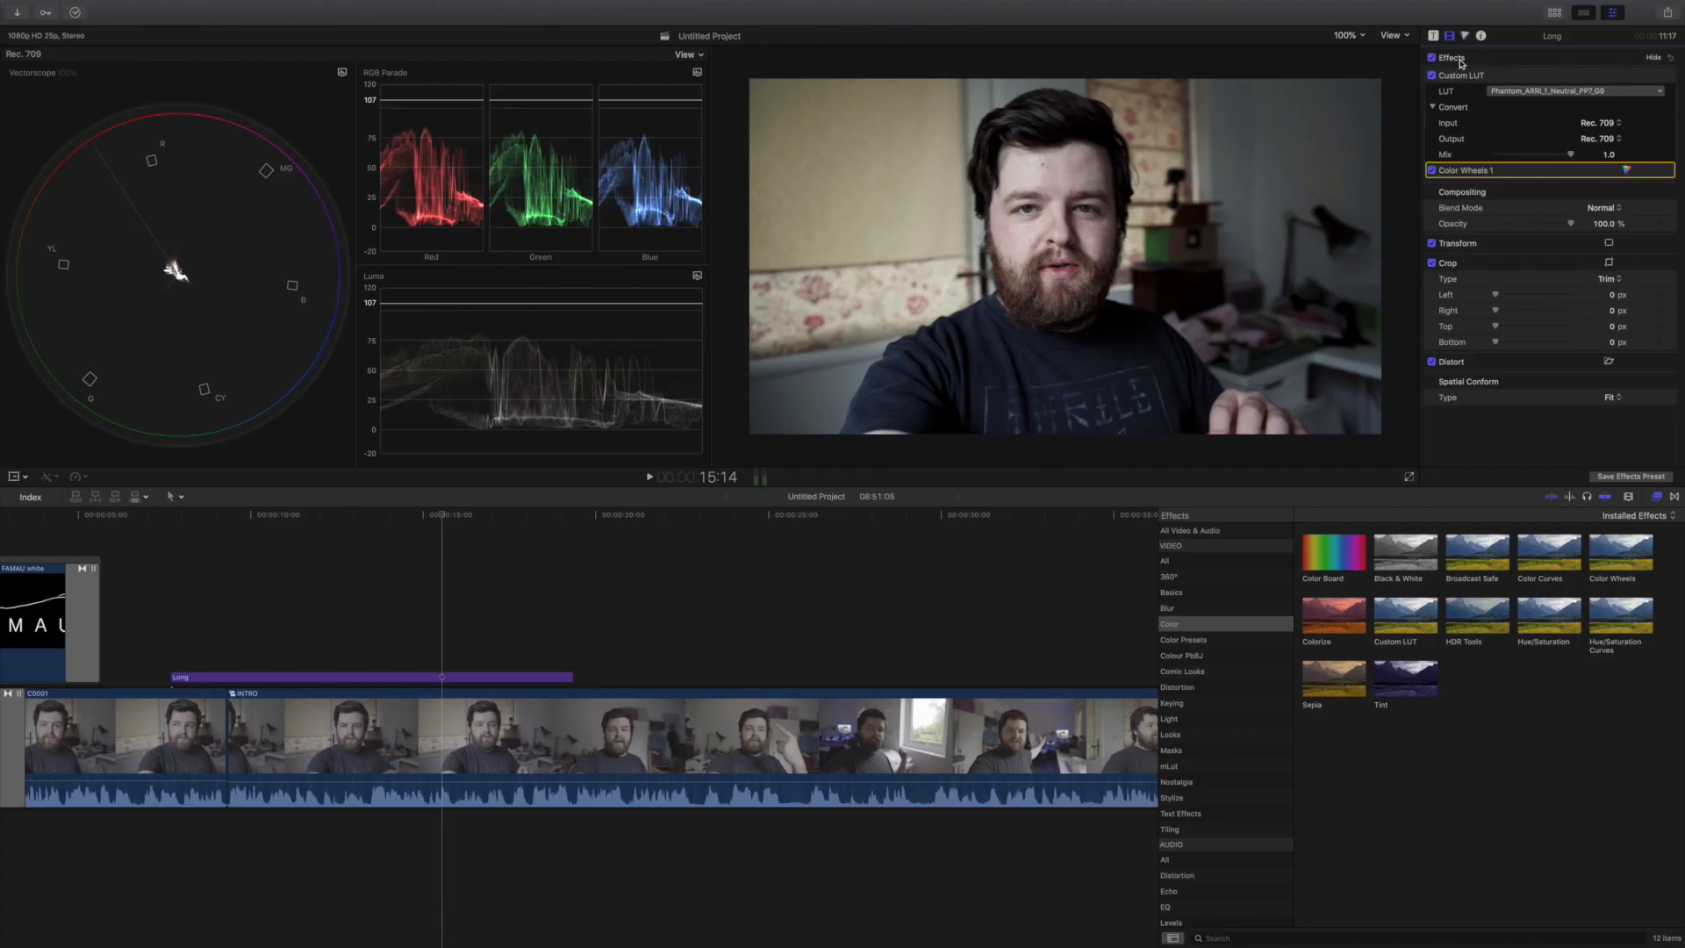
# - Raise the saturation of the shadows, highlights and midtones in Color Wheels 1 and compare the image with the correction off and on
pyautogui.click(1465, 36)
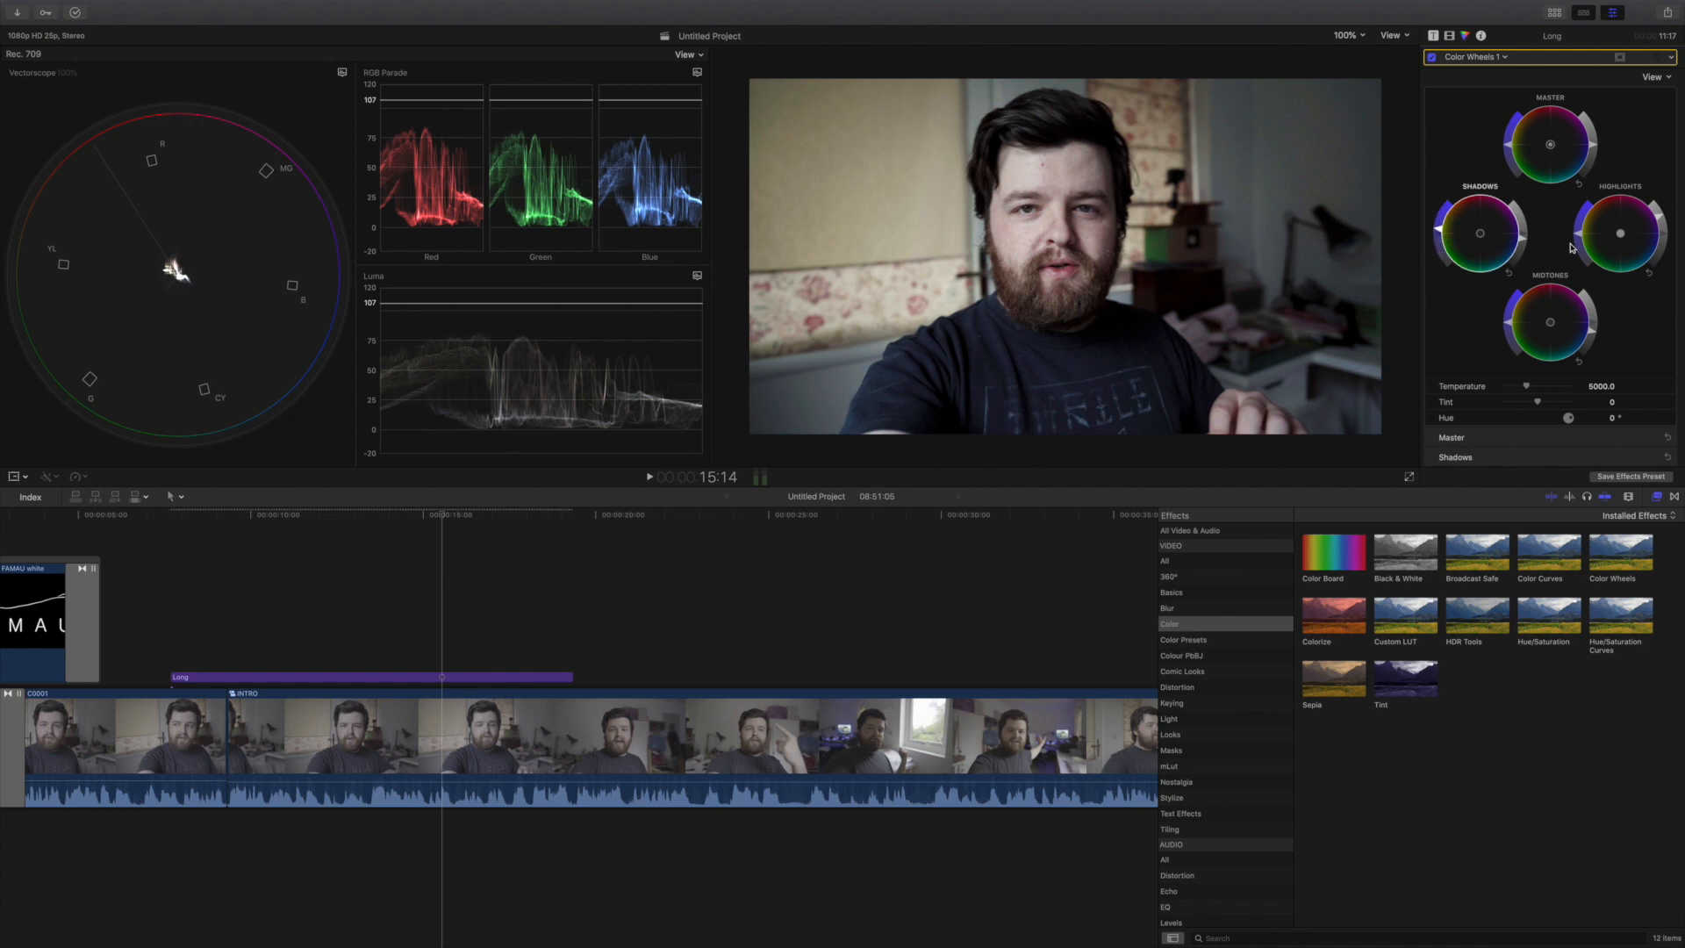
pyautogui.moveTo(1578, 237)
pyautogui.mouseDown()
pyautogui.moveTo(1589, 209)
pyautogui.moveTo(1580, 225)
pyautogui.mouseUp()
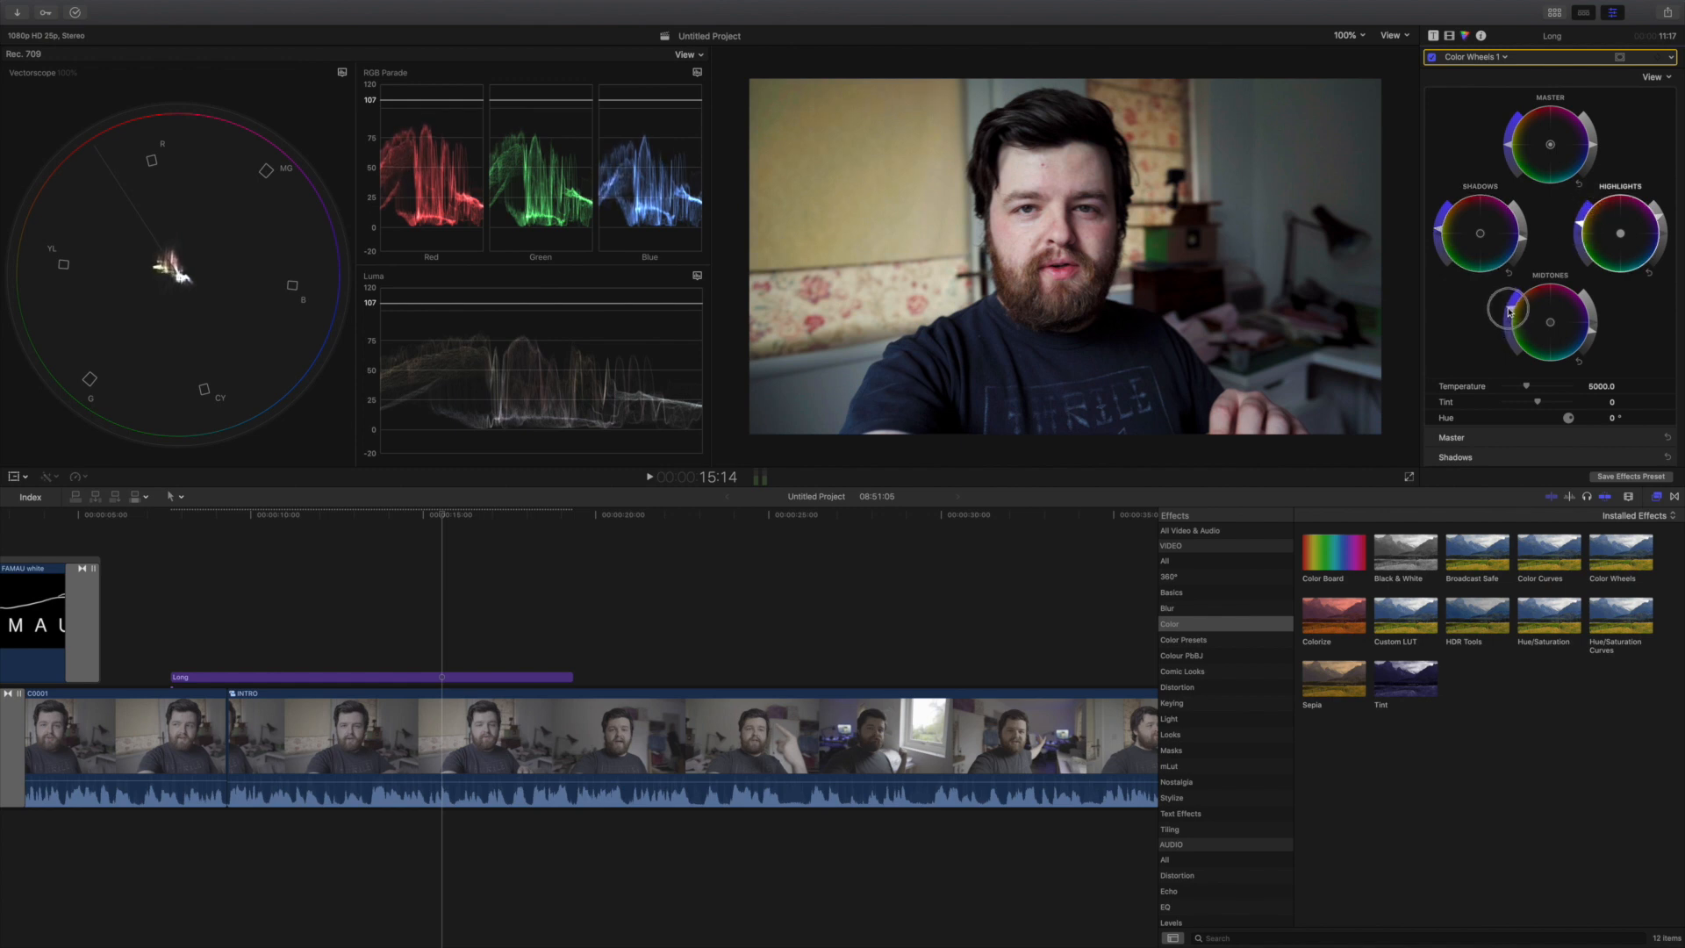
pyautogui.click(1432, 57)
pyautogui.click(1432, 57)
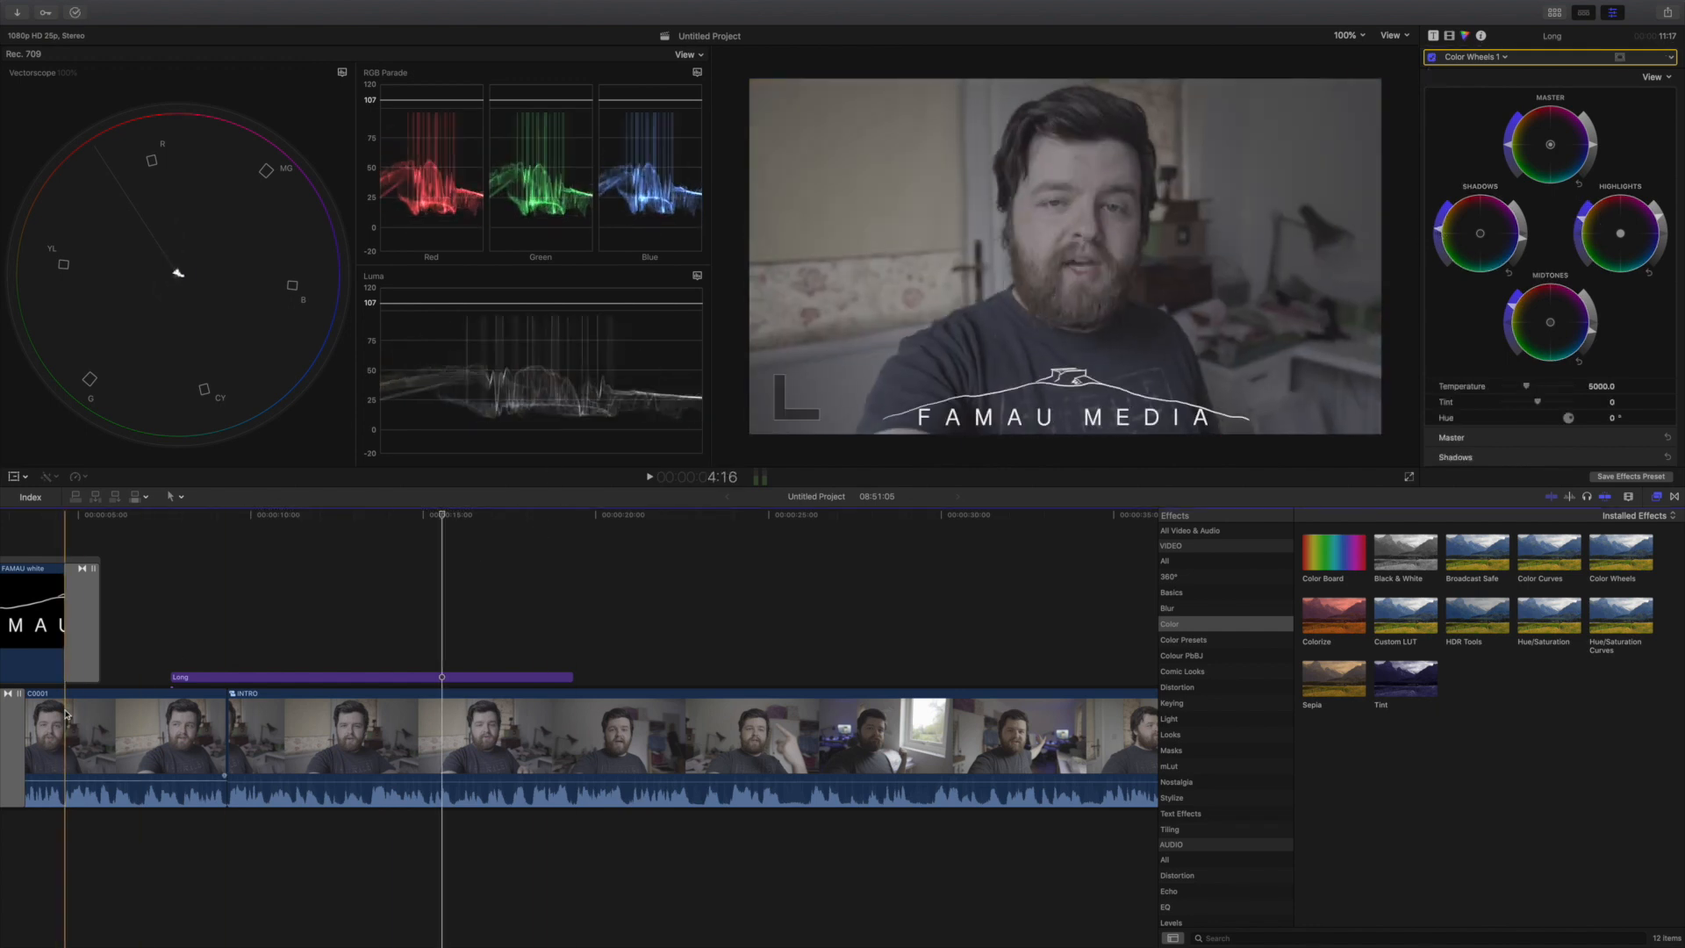
# - Extend the Long adjustment layer back to the start of the timeline and forward to the end of the INTRO clip, and review the grade
pyautogui.moveTo(316, 682); pyautogui.dragTo(30, 674)
pyautogui.hscroll(5, 621, 680)
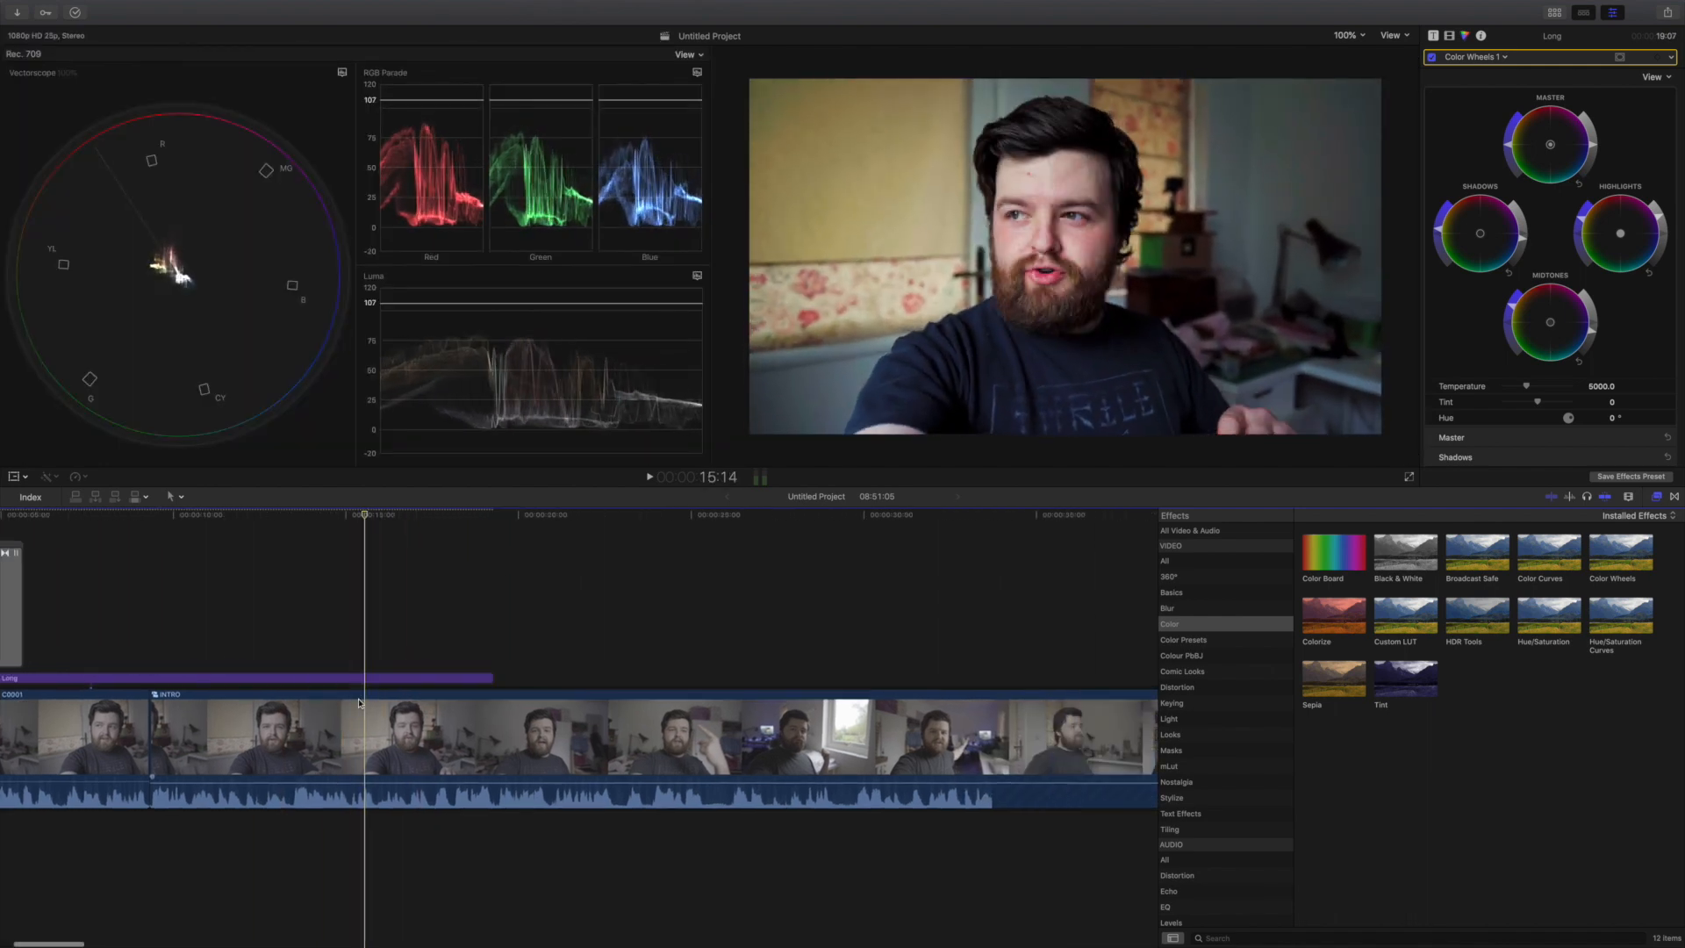
pyautogui.press('super+minus')
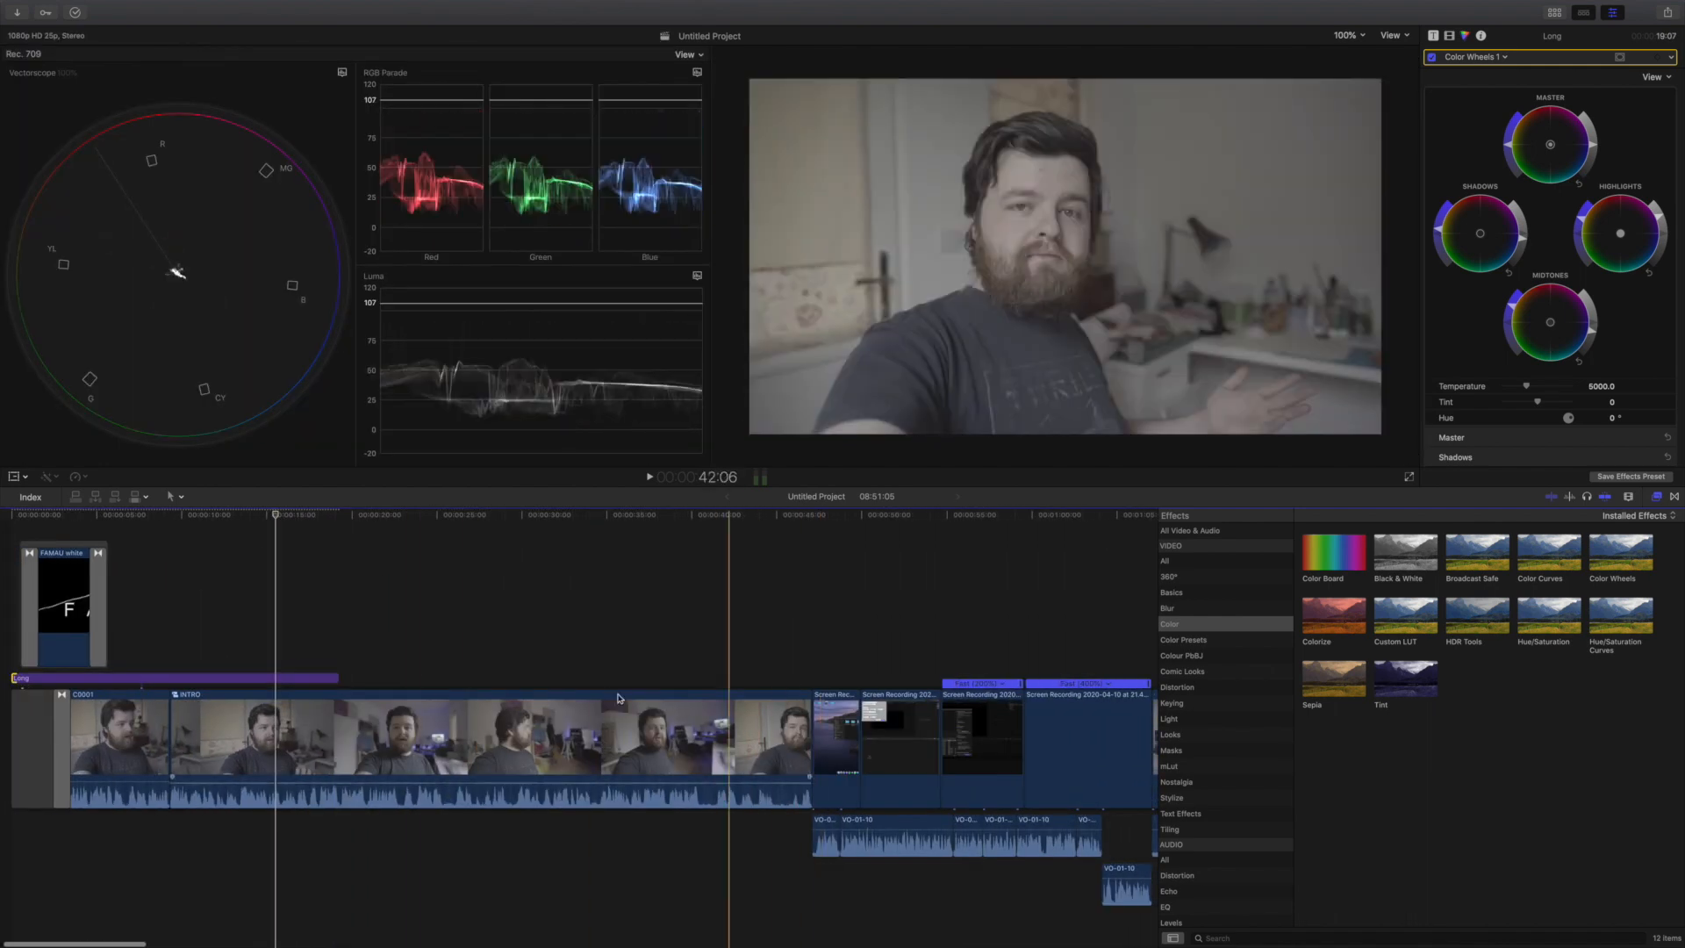
pyautogui.click(337, 680)
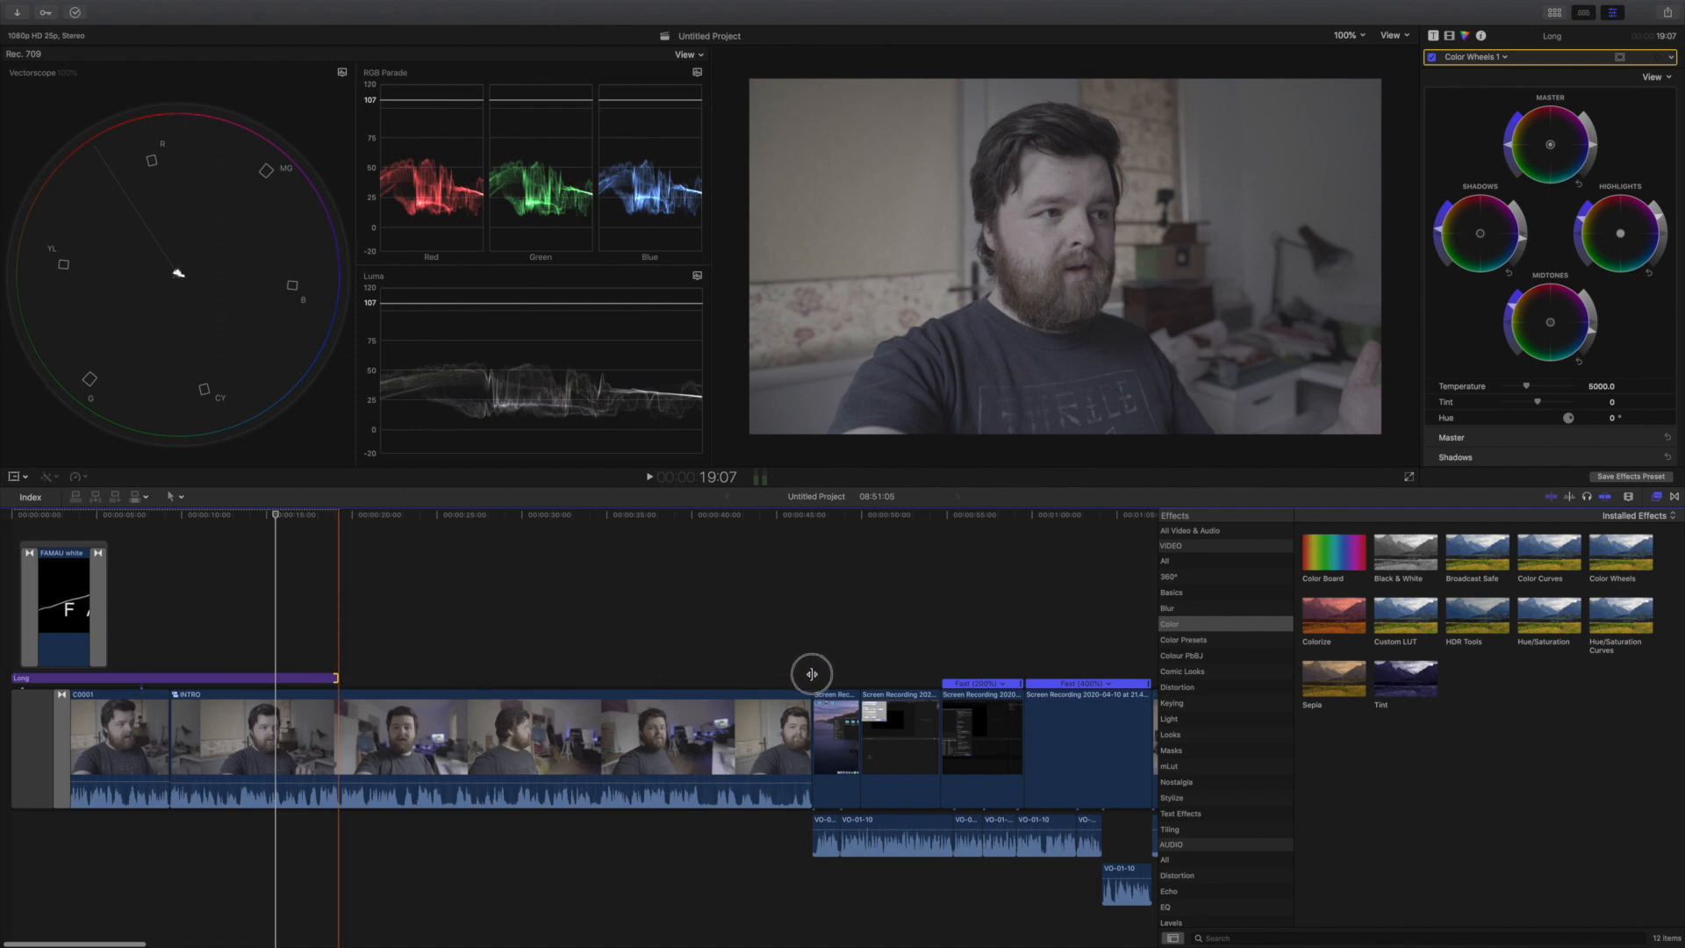
pyautogui.hotkey('shift', 'x')
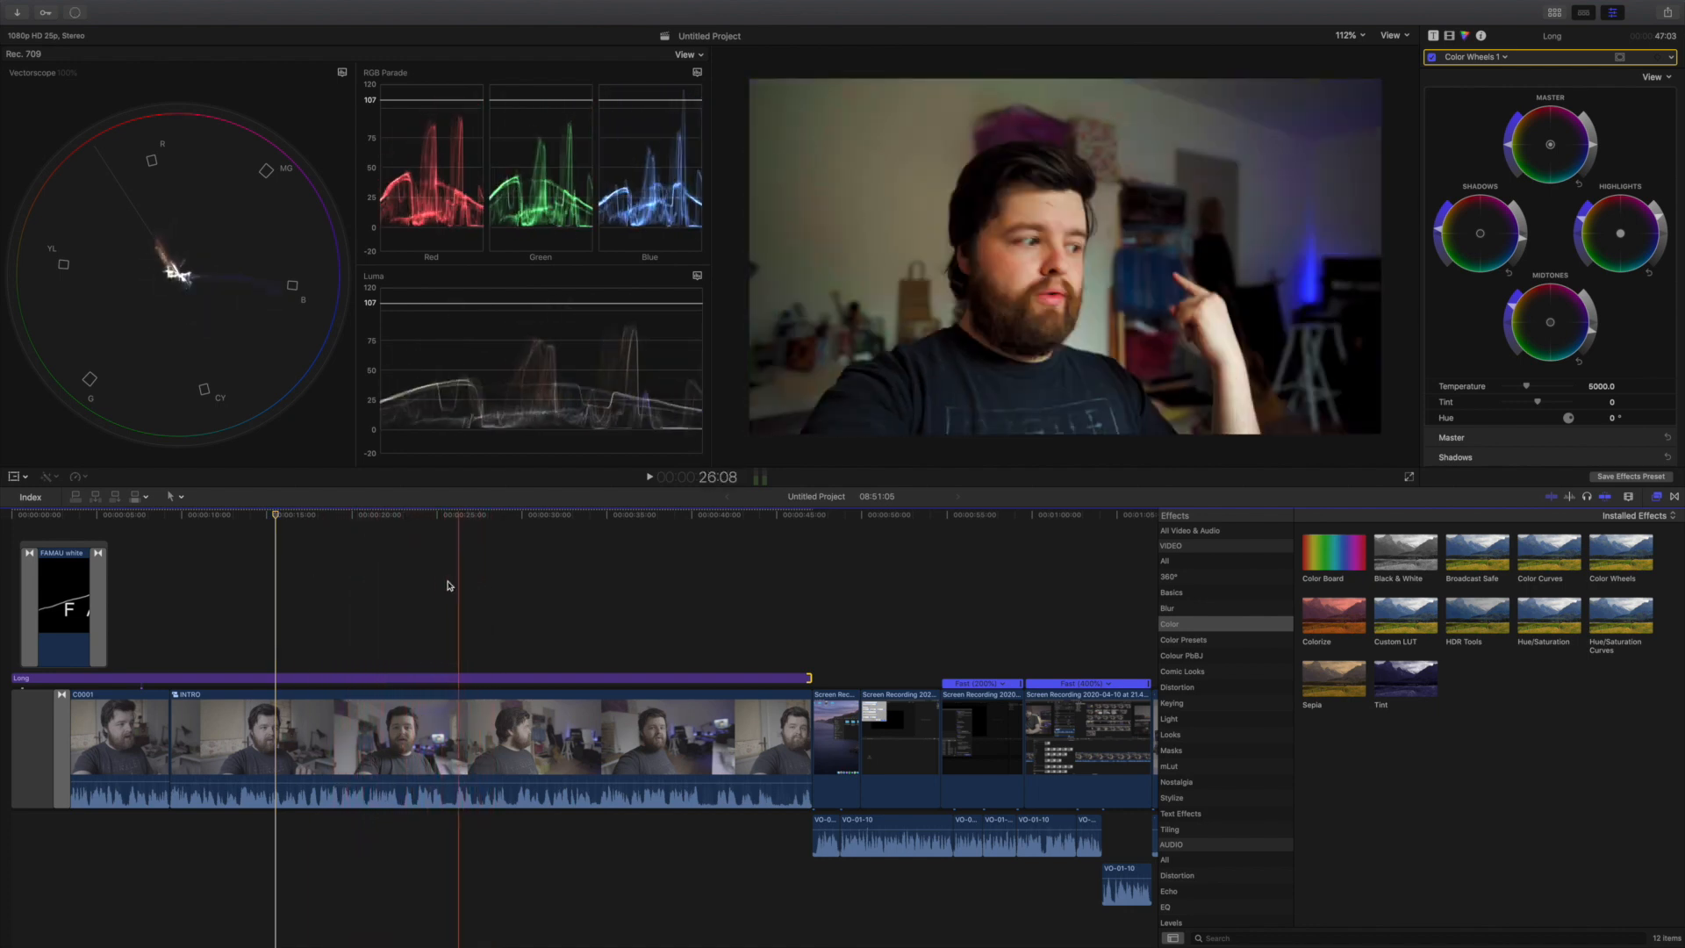
pyautogui.press('space')
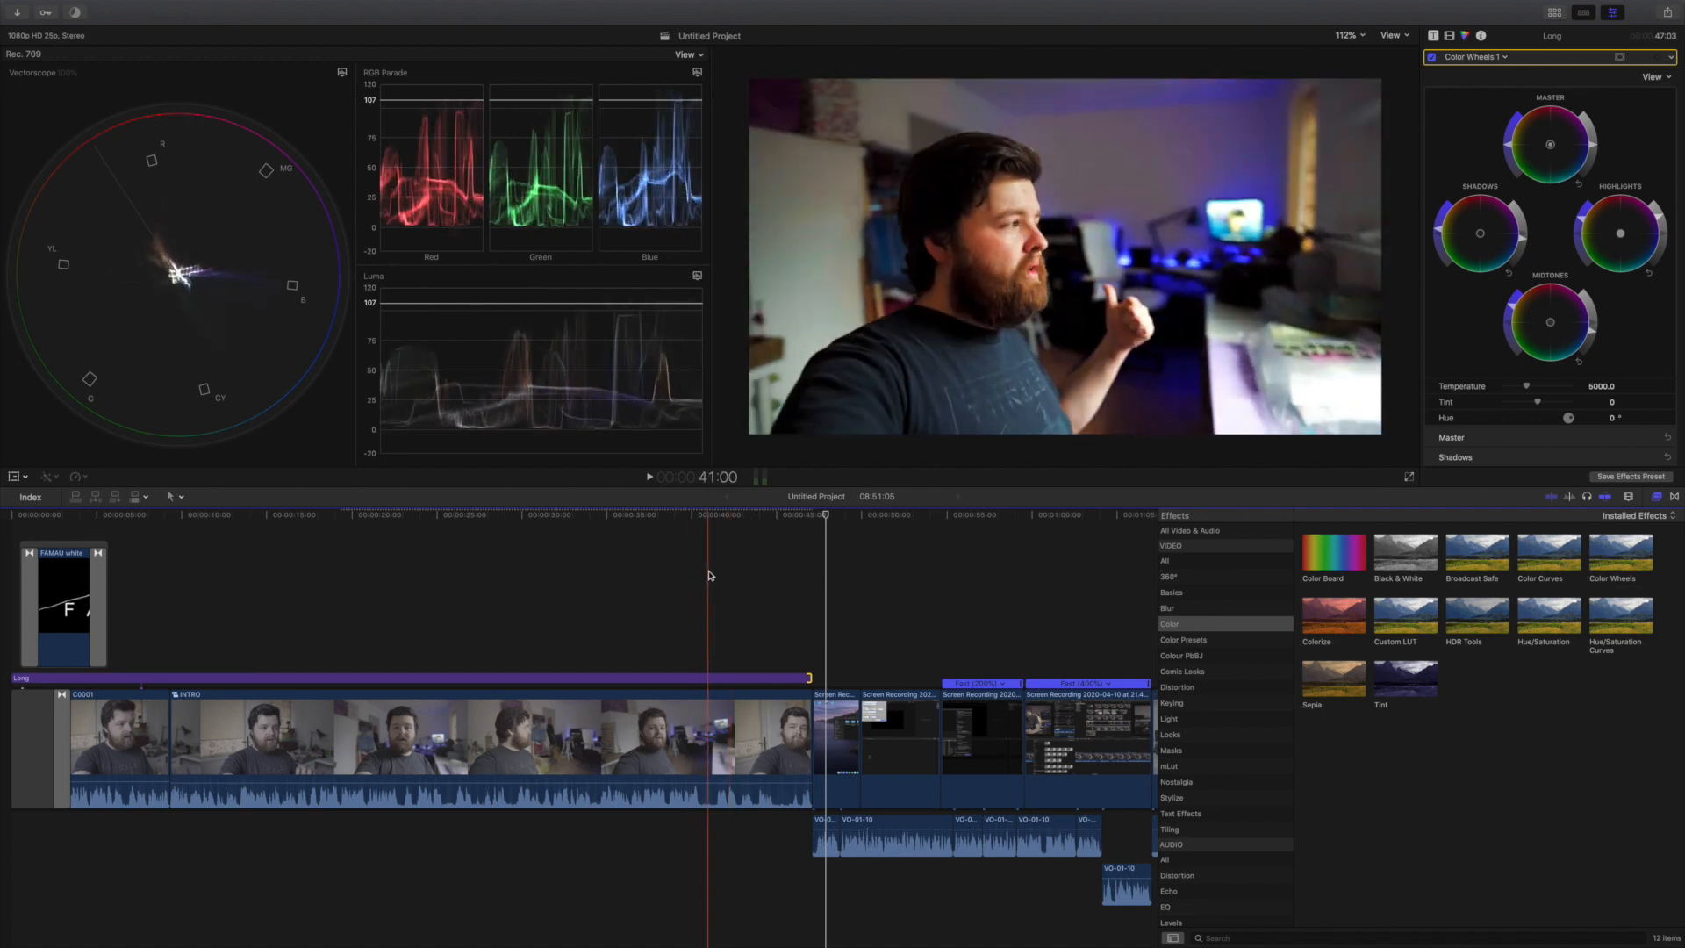
pyautogui.hscroll(5, 741, 640)
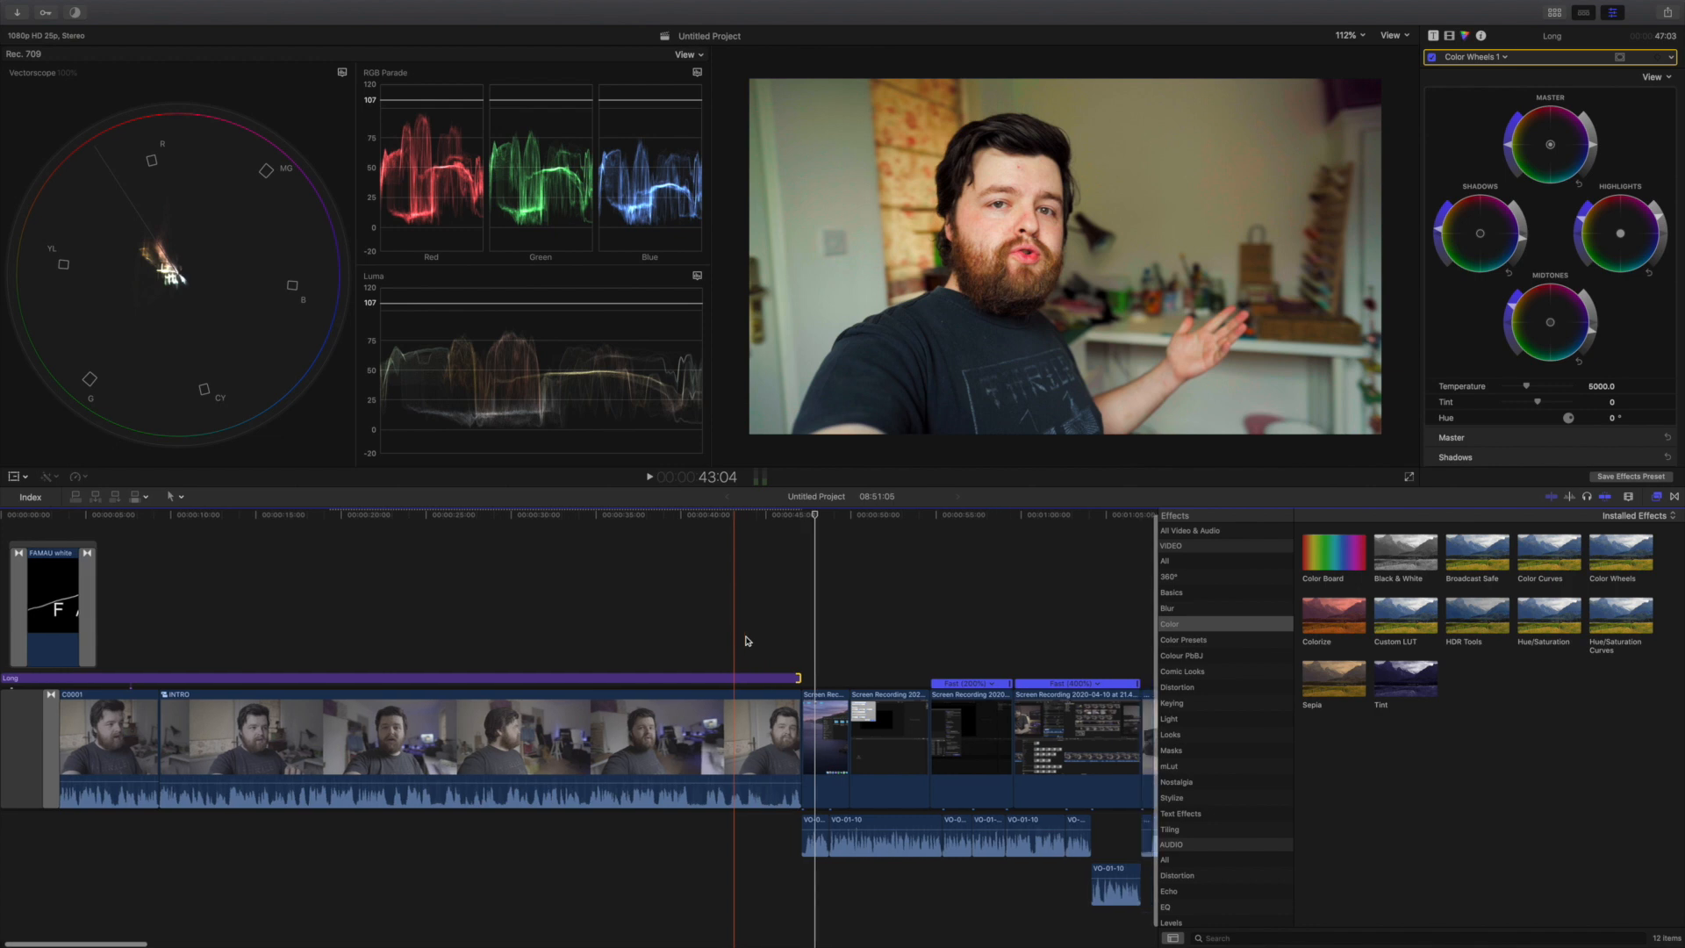
pyautogui.hscroll(1, 746, 640)
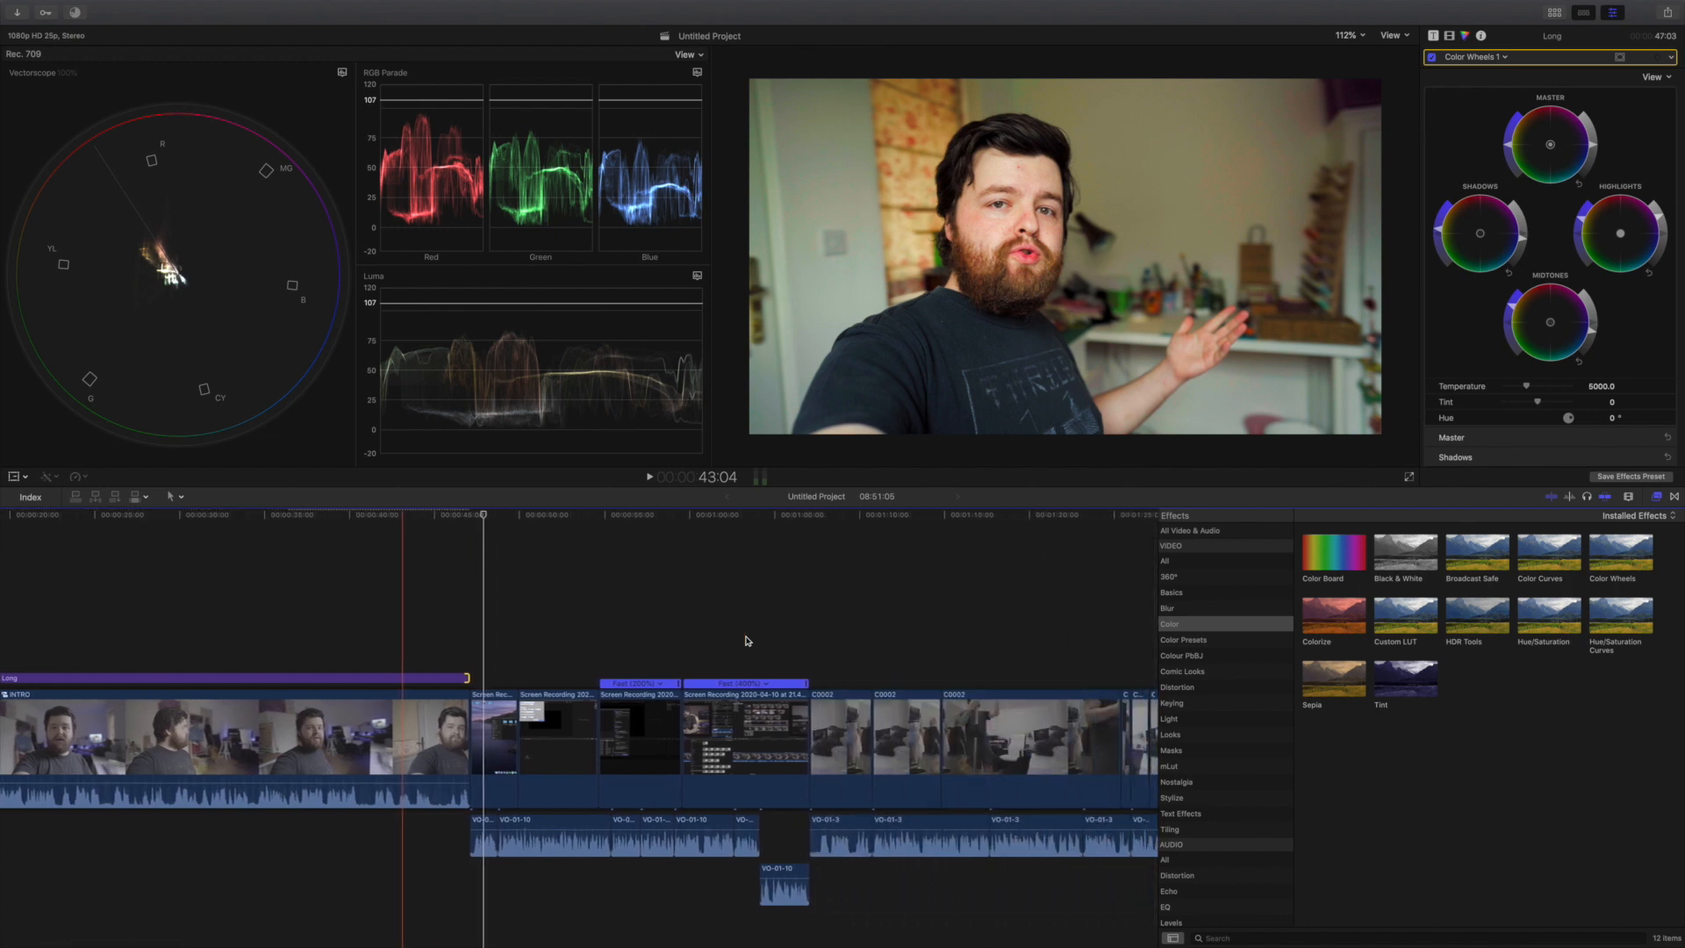
pyautogui.hscroll(6, 746, 641)
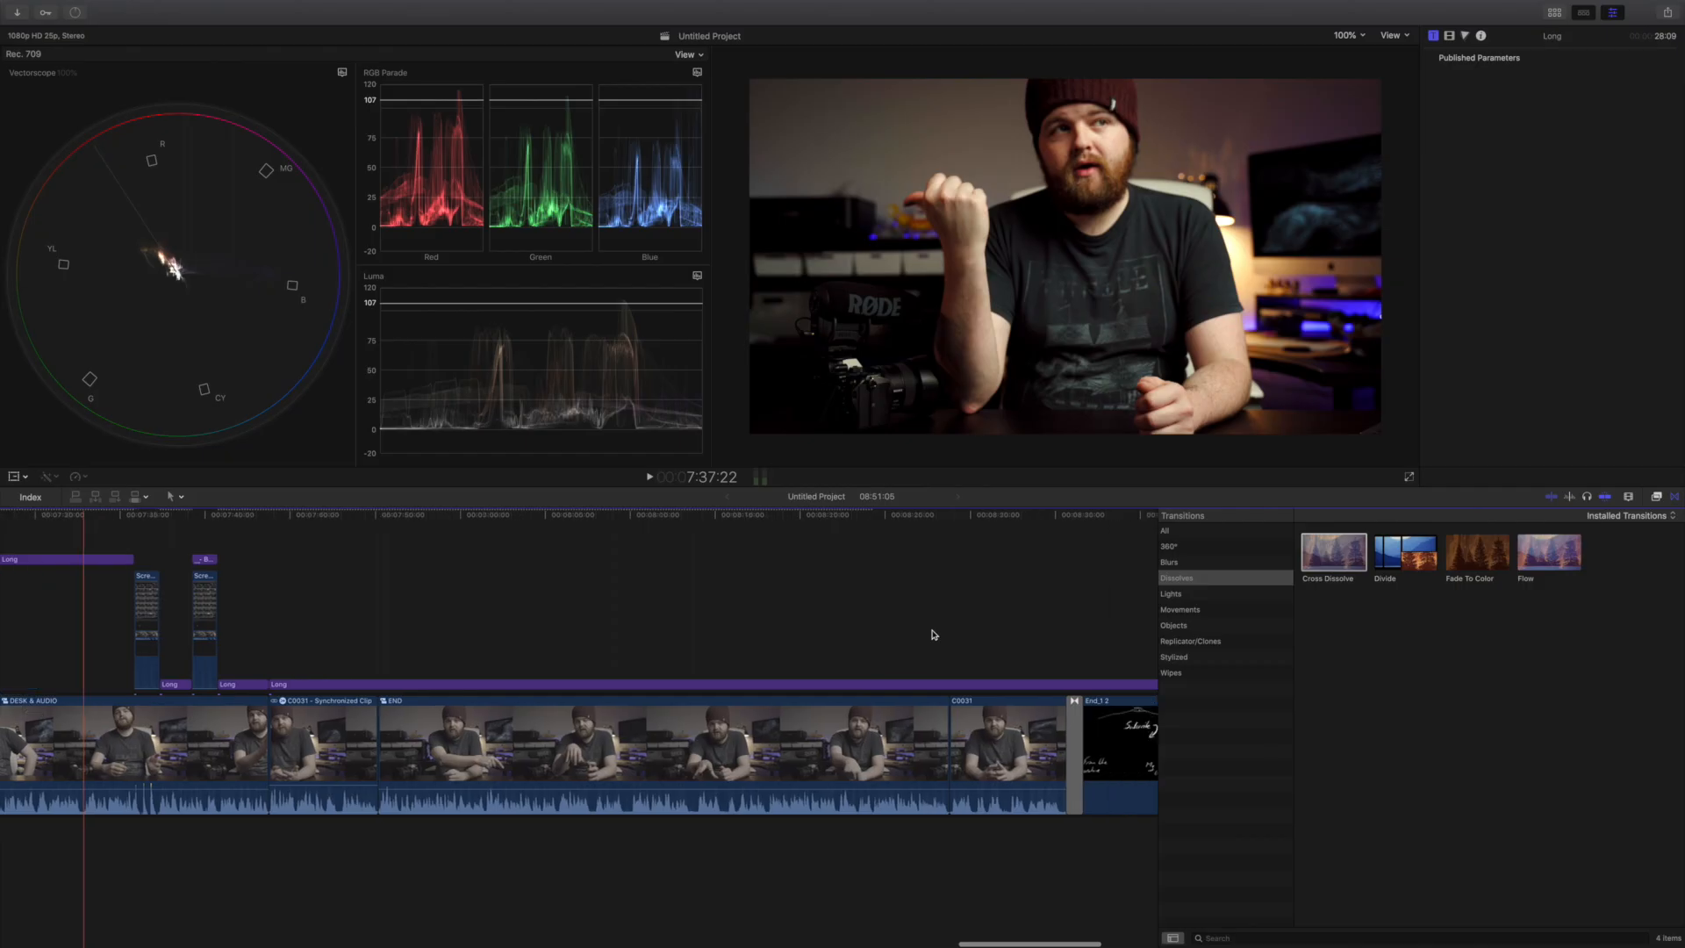
pyautogui.hscroll(5, 934, 635)
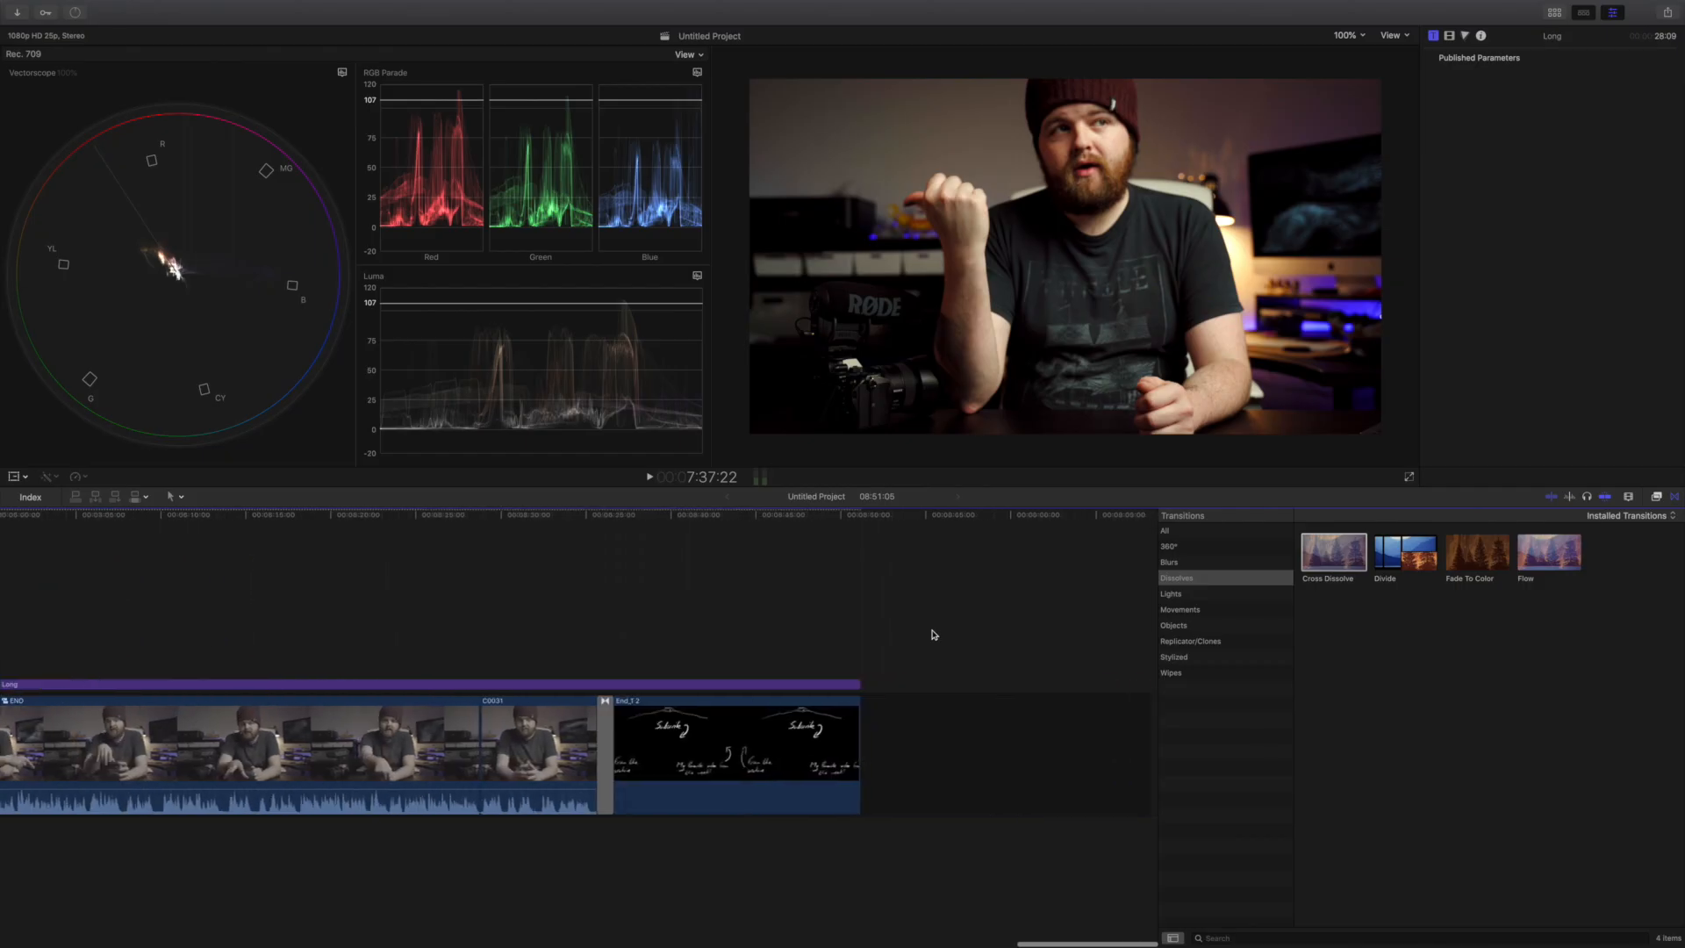
# - Add a basic title above the start of the END clip at 7:55:05
pyautogui.hscroll(-5, 935, 635)
pyautogui.hscroll(-1, 857, 639)
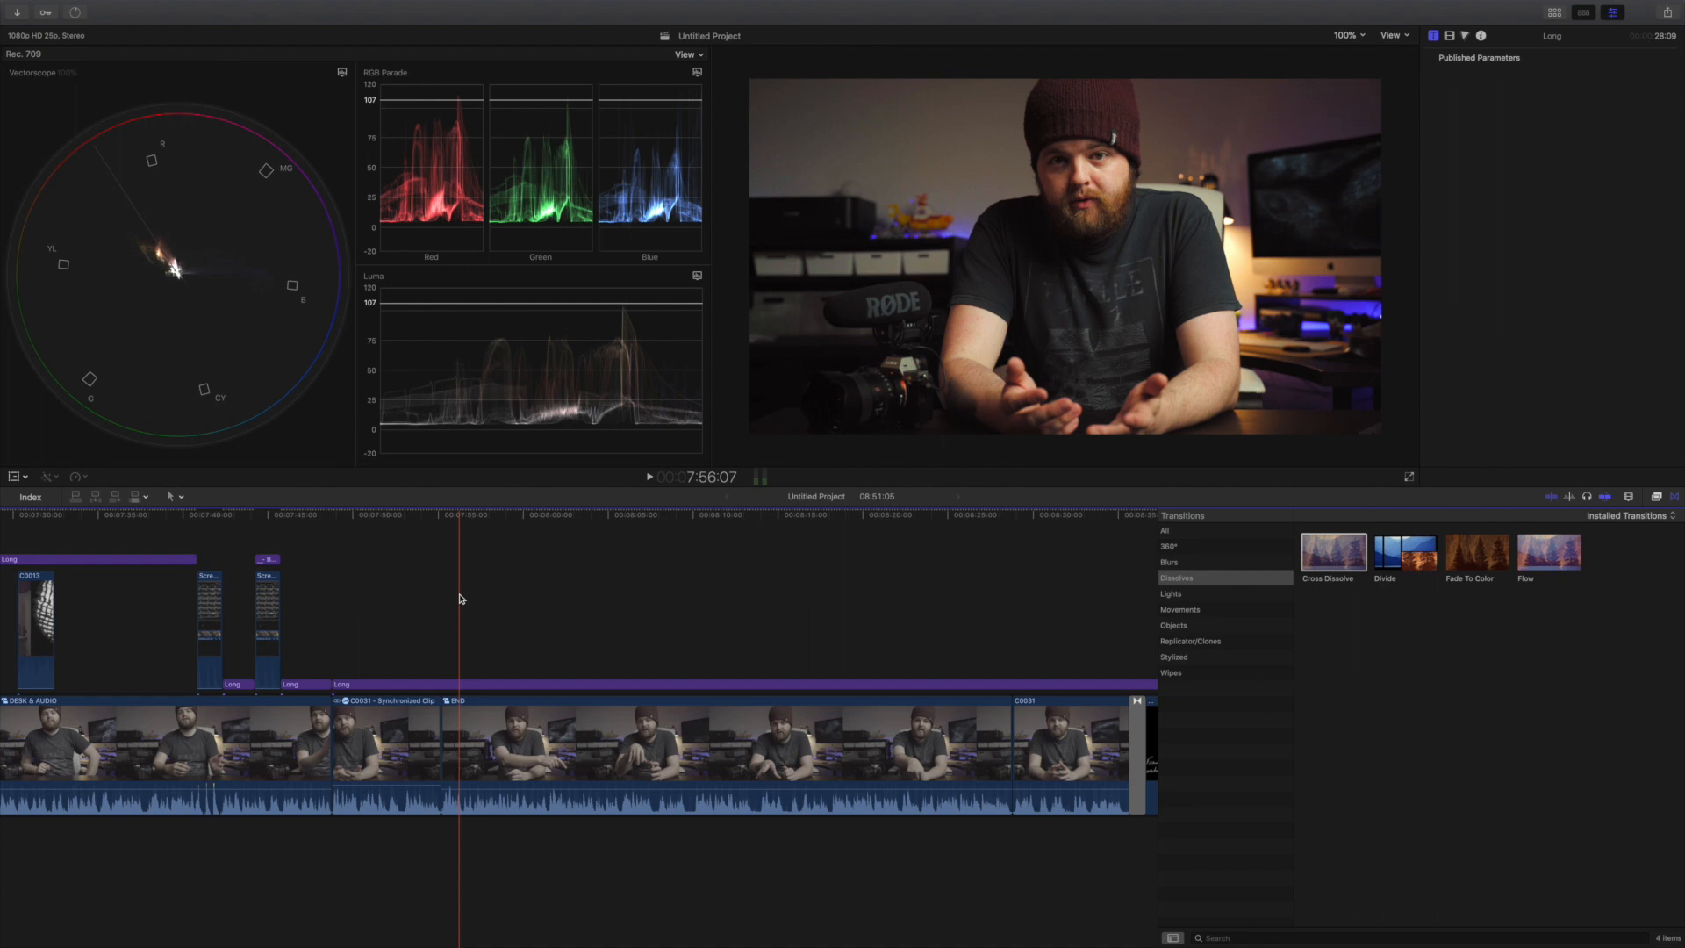
pyautogui.press('space')
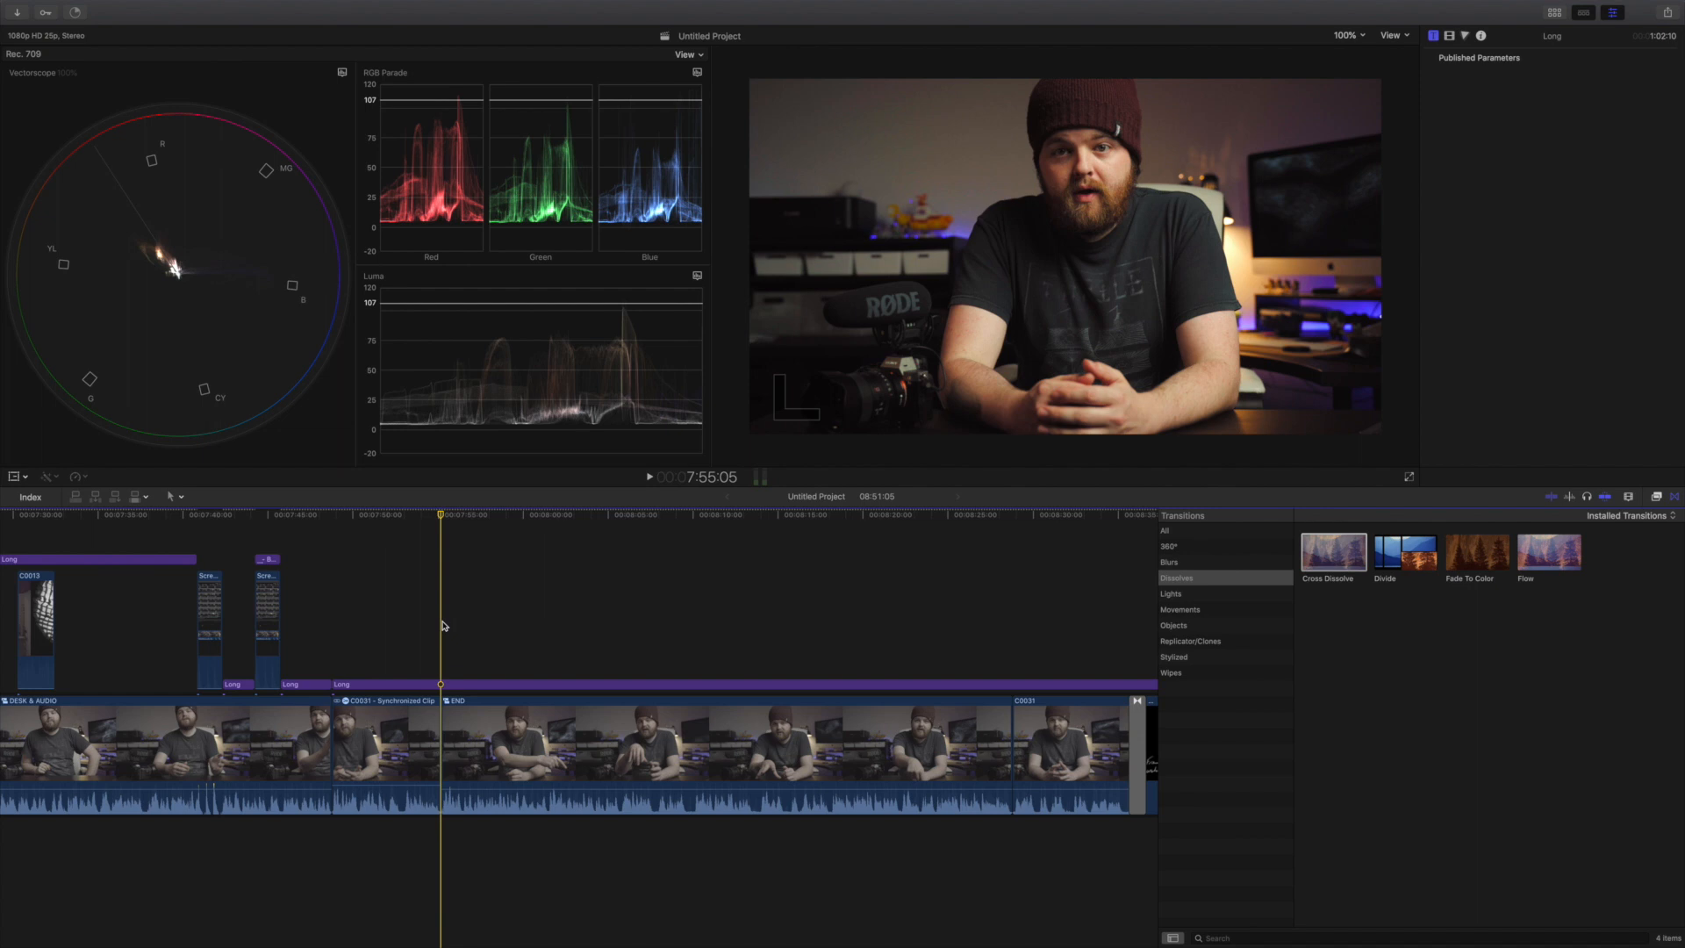
pyautogui.hotkey('ctrl', 't')
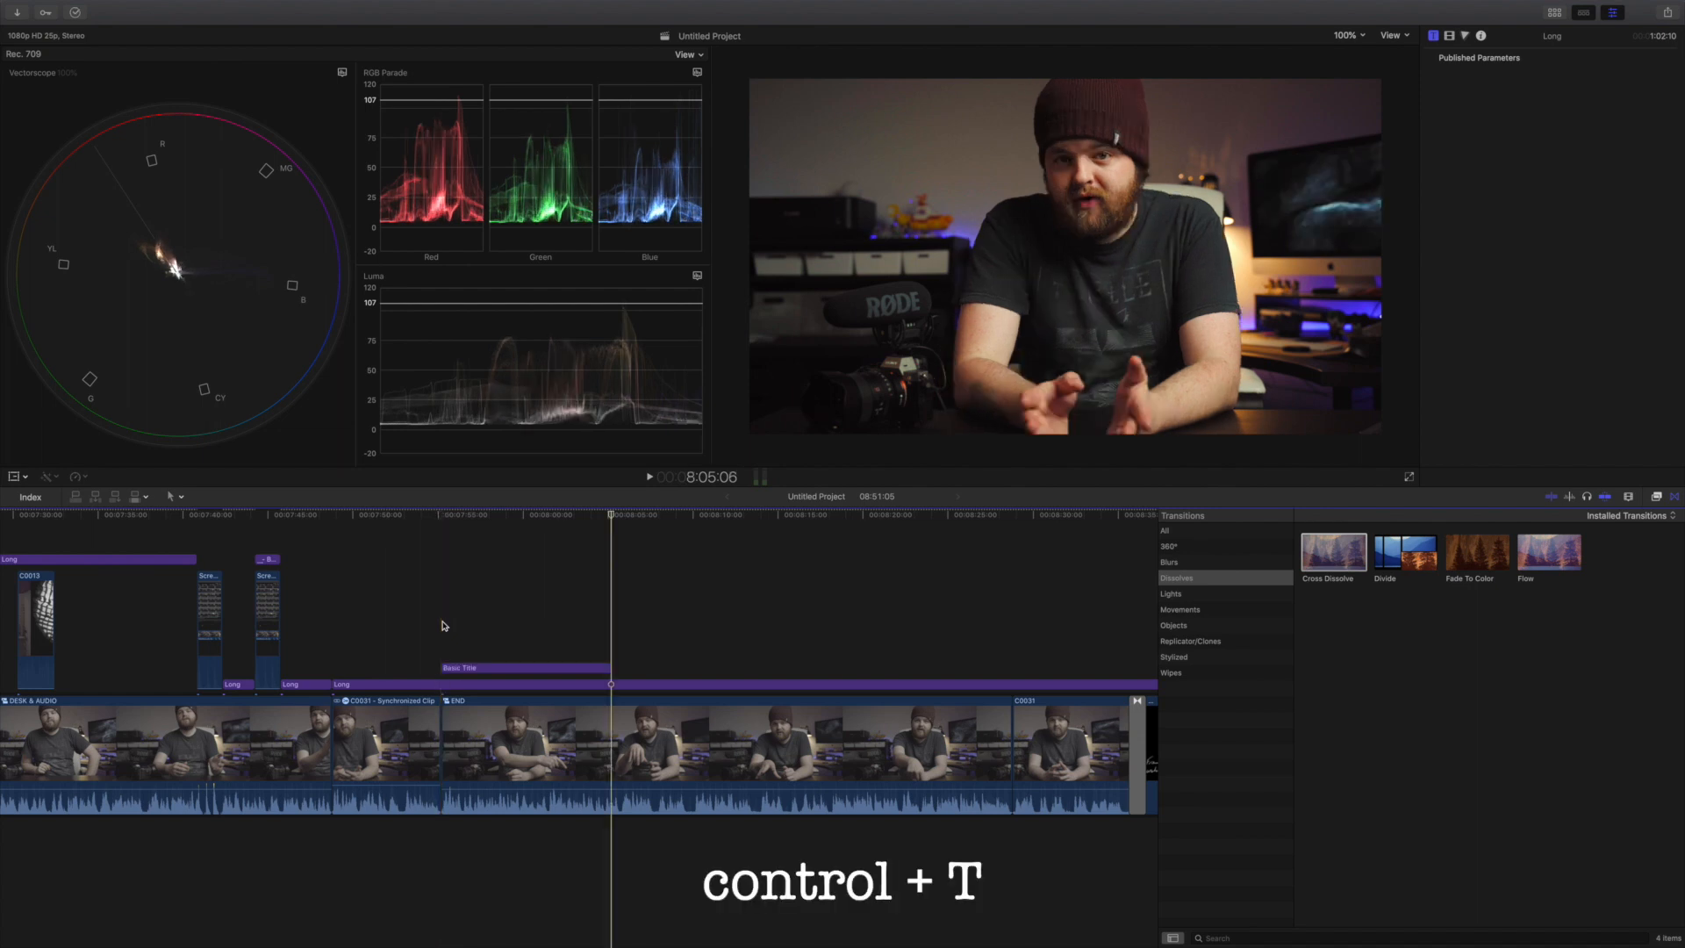
# - Set the new title's text to "That's a thunderstorm you can hear."
pyautogui.click(483, 669)
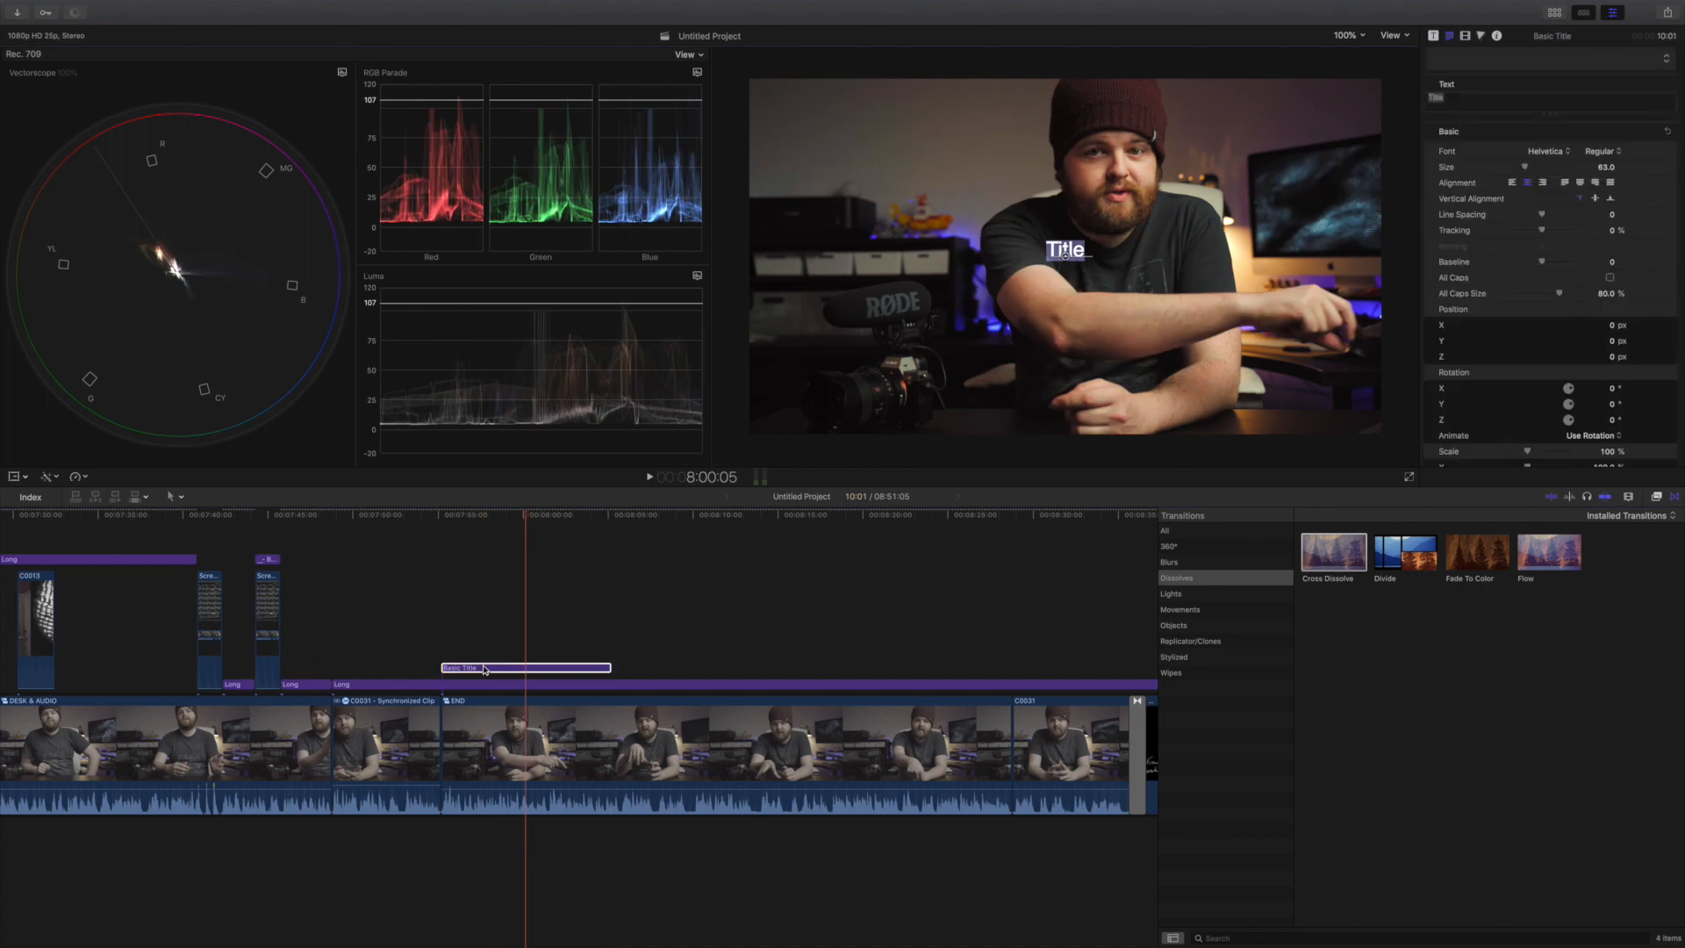
pyautogui.write('That')
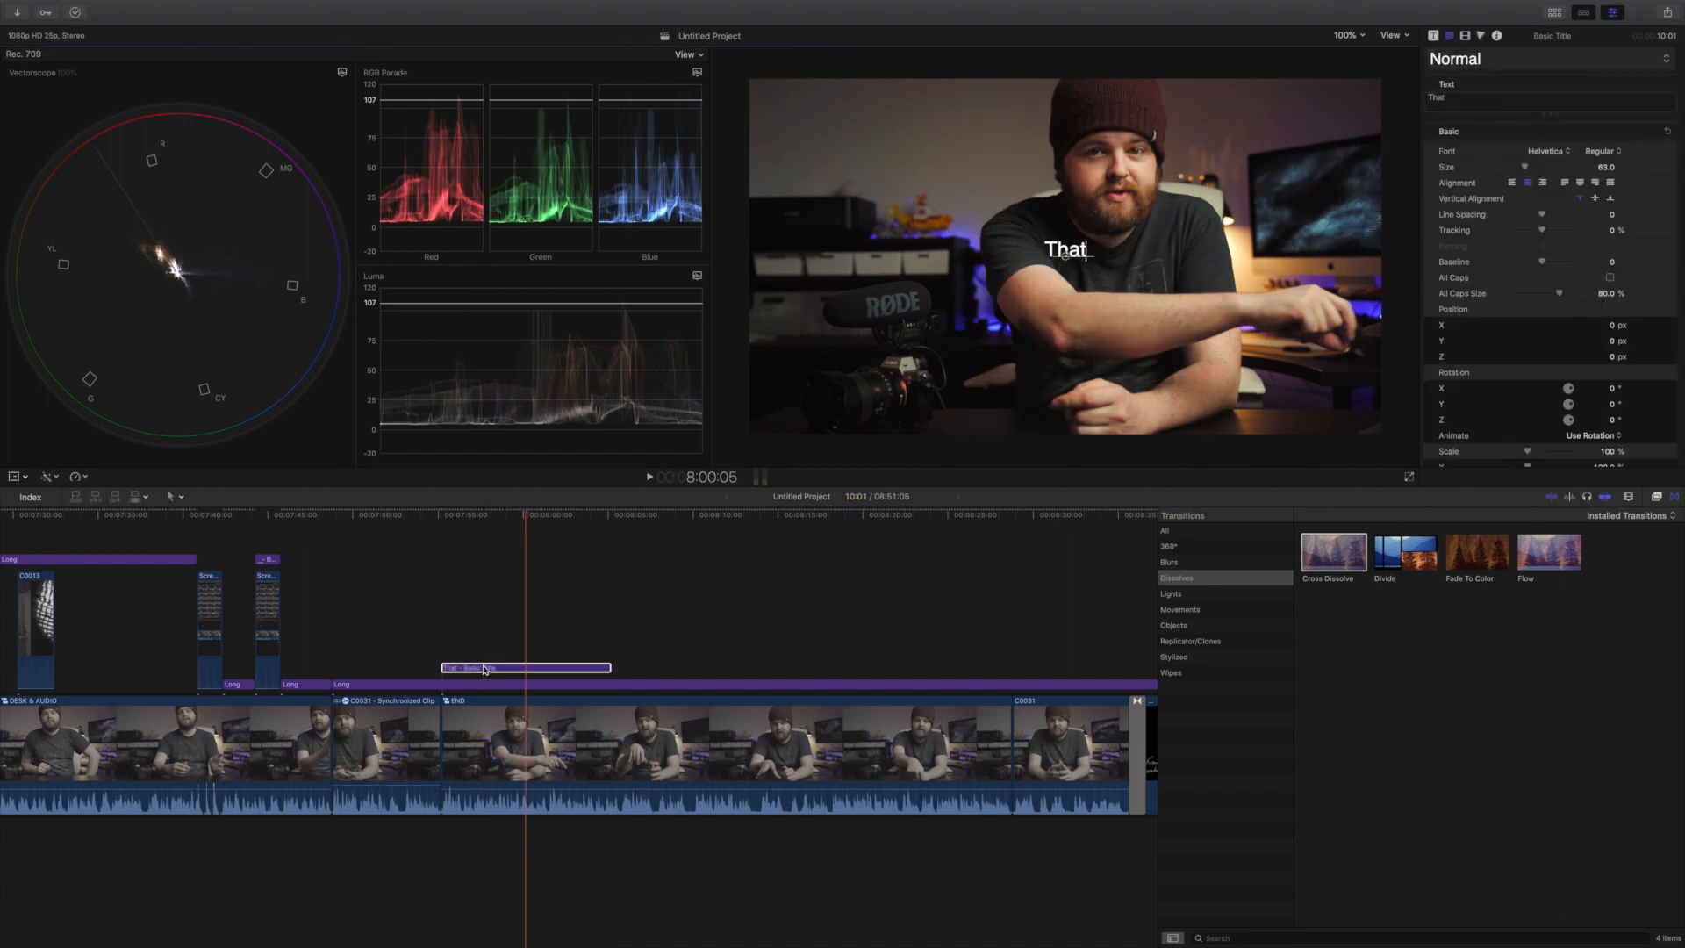
pyautogui.write("'s a thun")
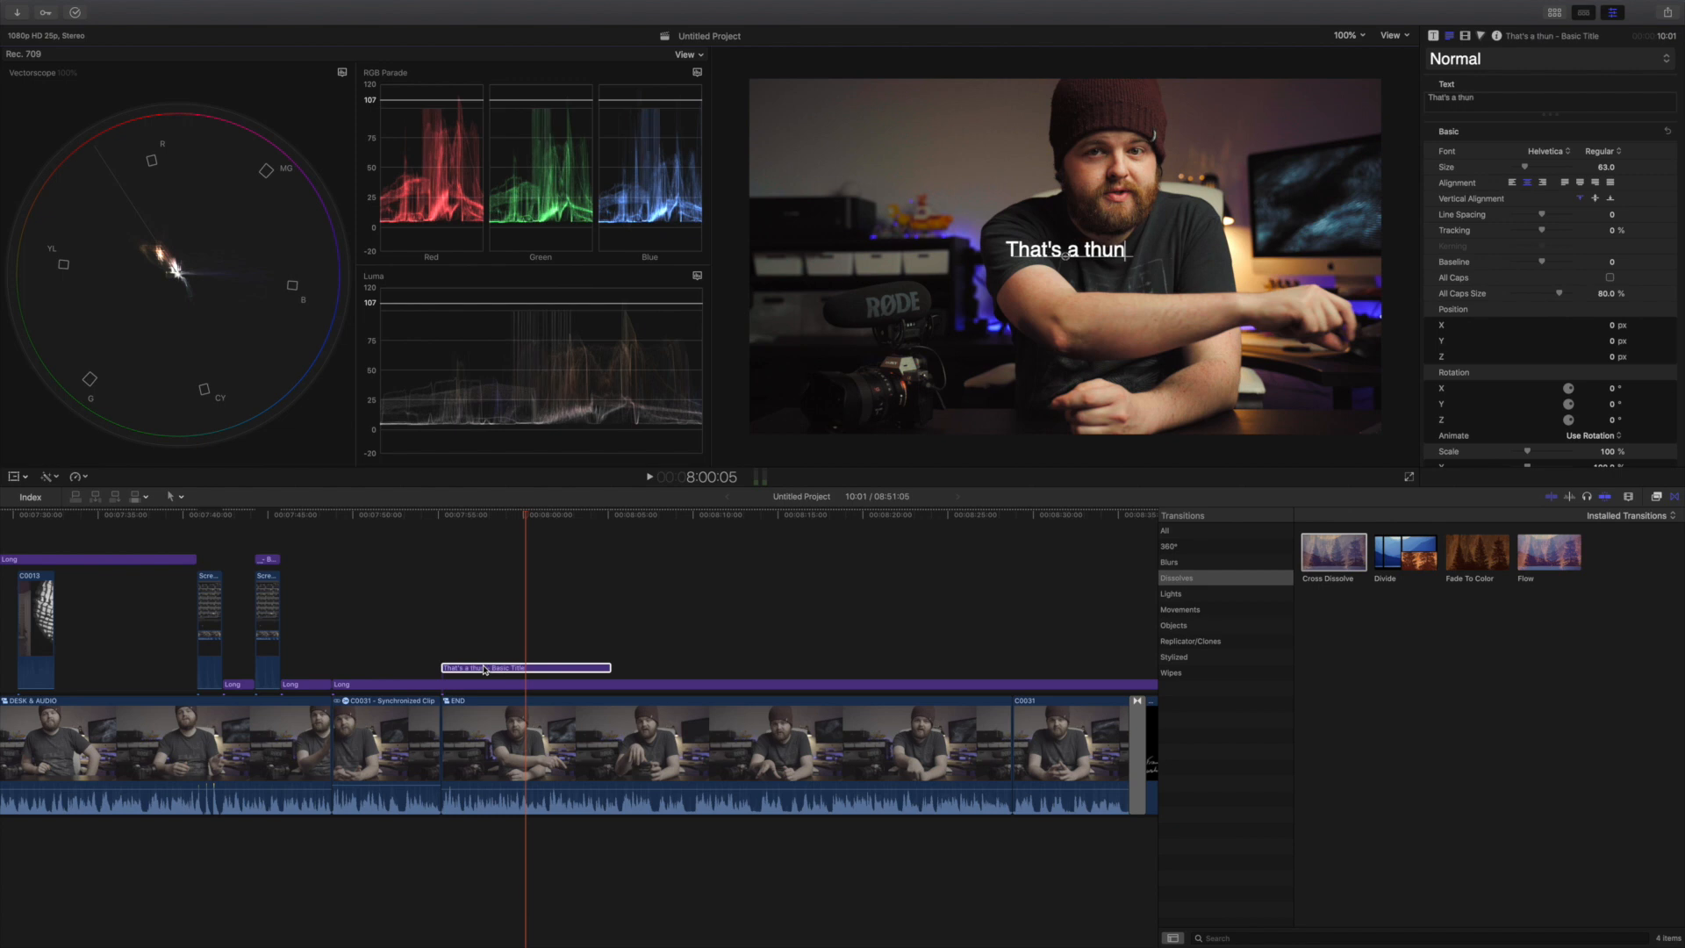
pyautogui.write('derstorm y')
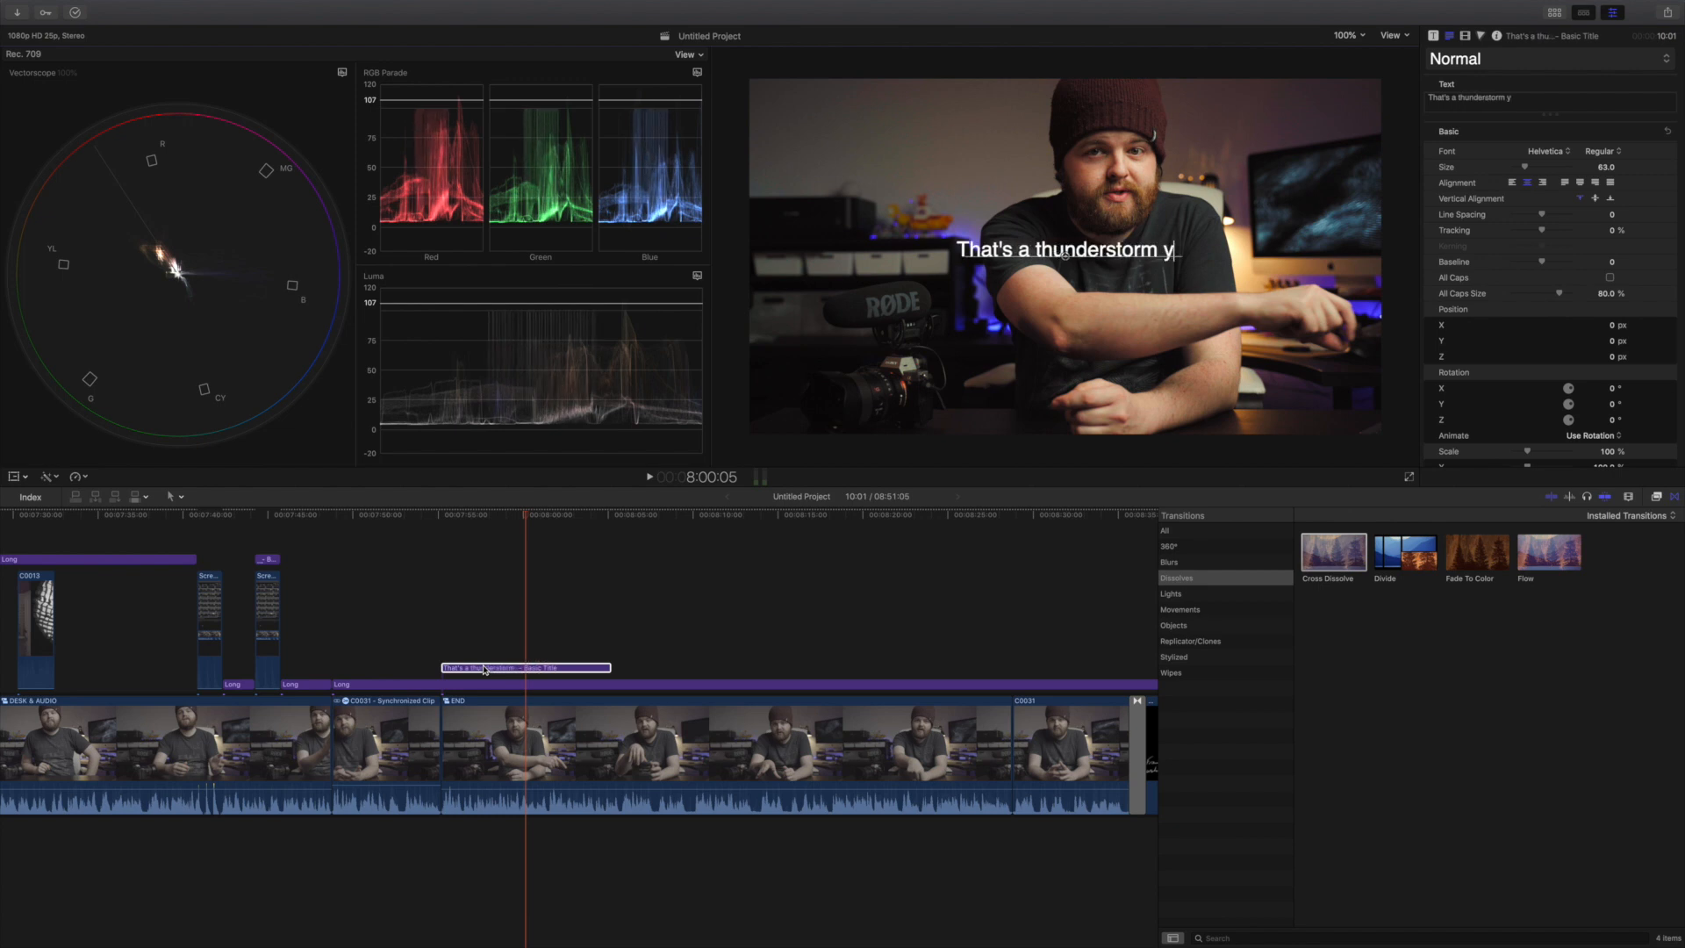
pyautogui.write('ou can hear.')
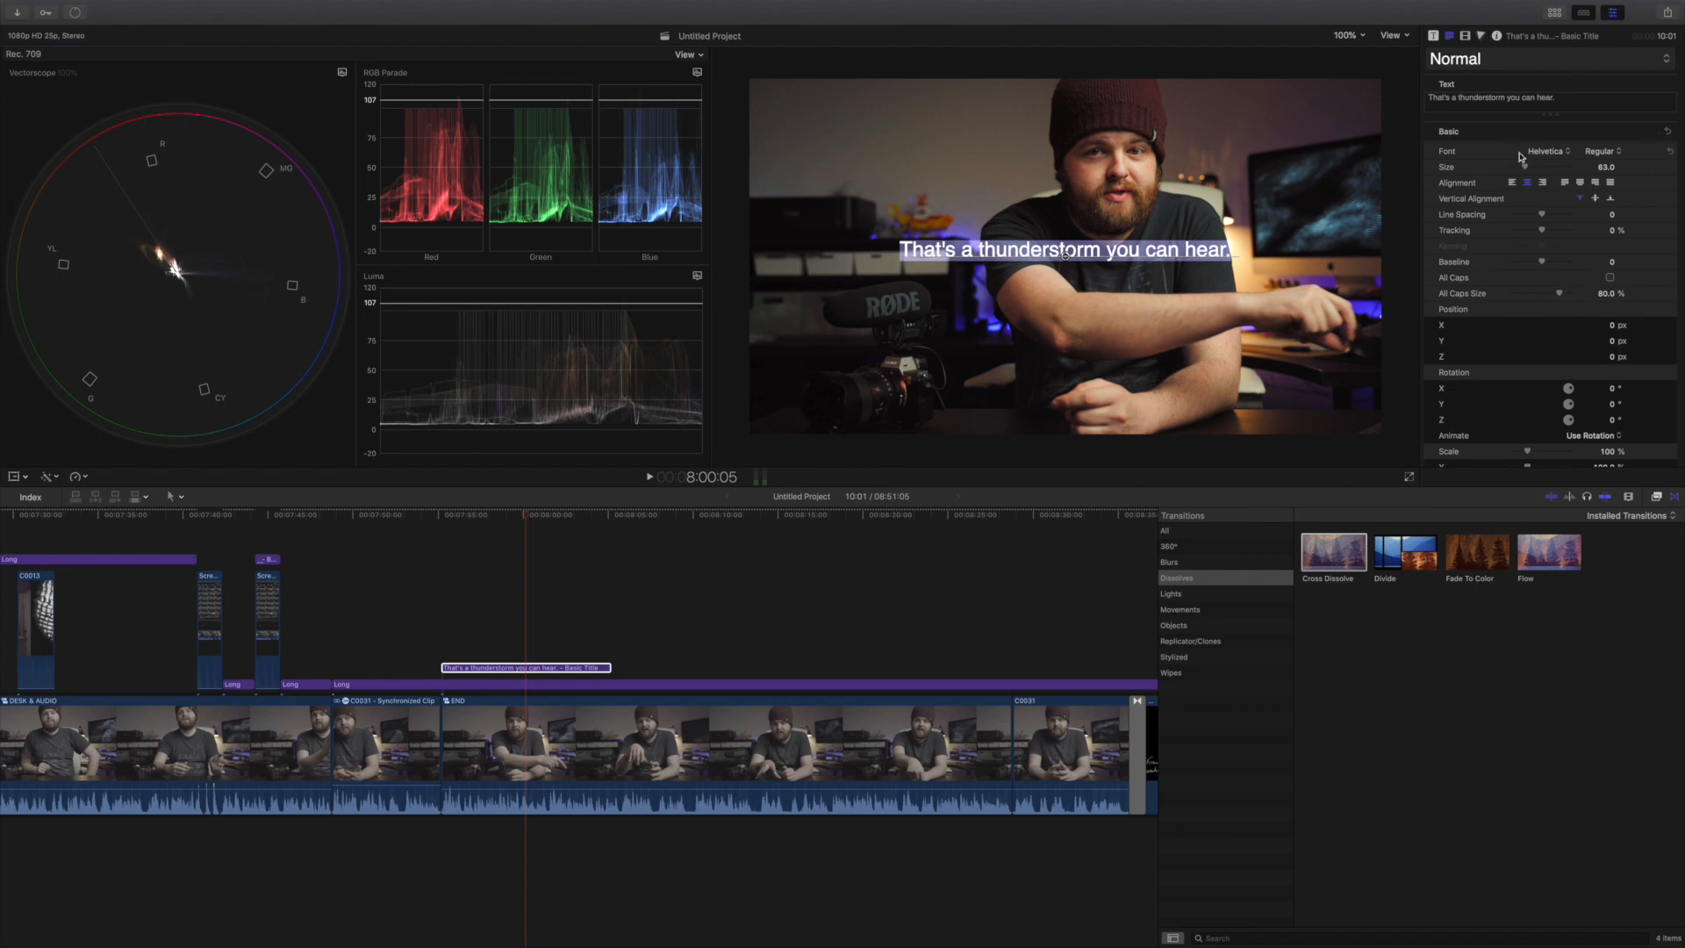
# - Change the title's font to American Typewriter and move the text down to the lower edge of the frame as a subtitle
pyautogui.click(1564, 153)
pyautogui.scroll(10, 1585, 184)
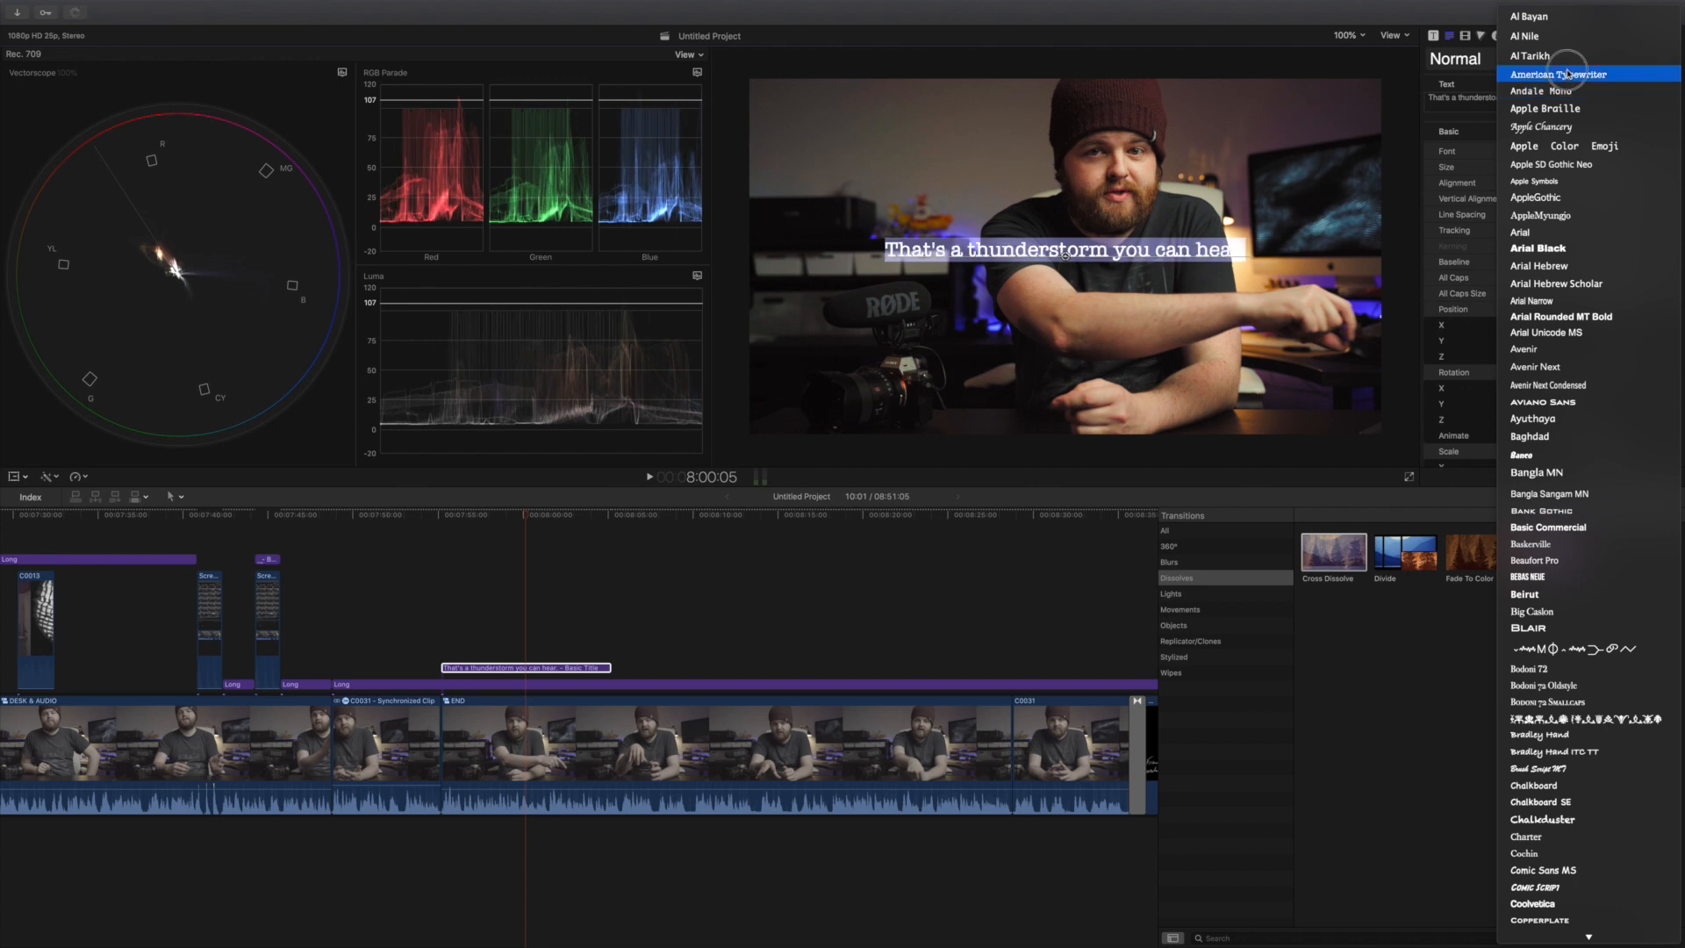
pyautogui.click(1568, 74)
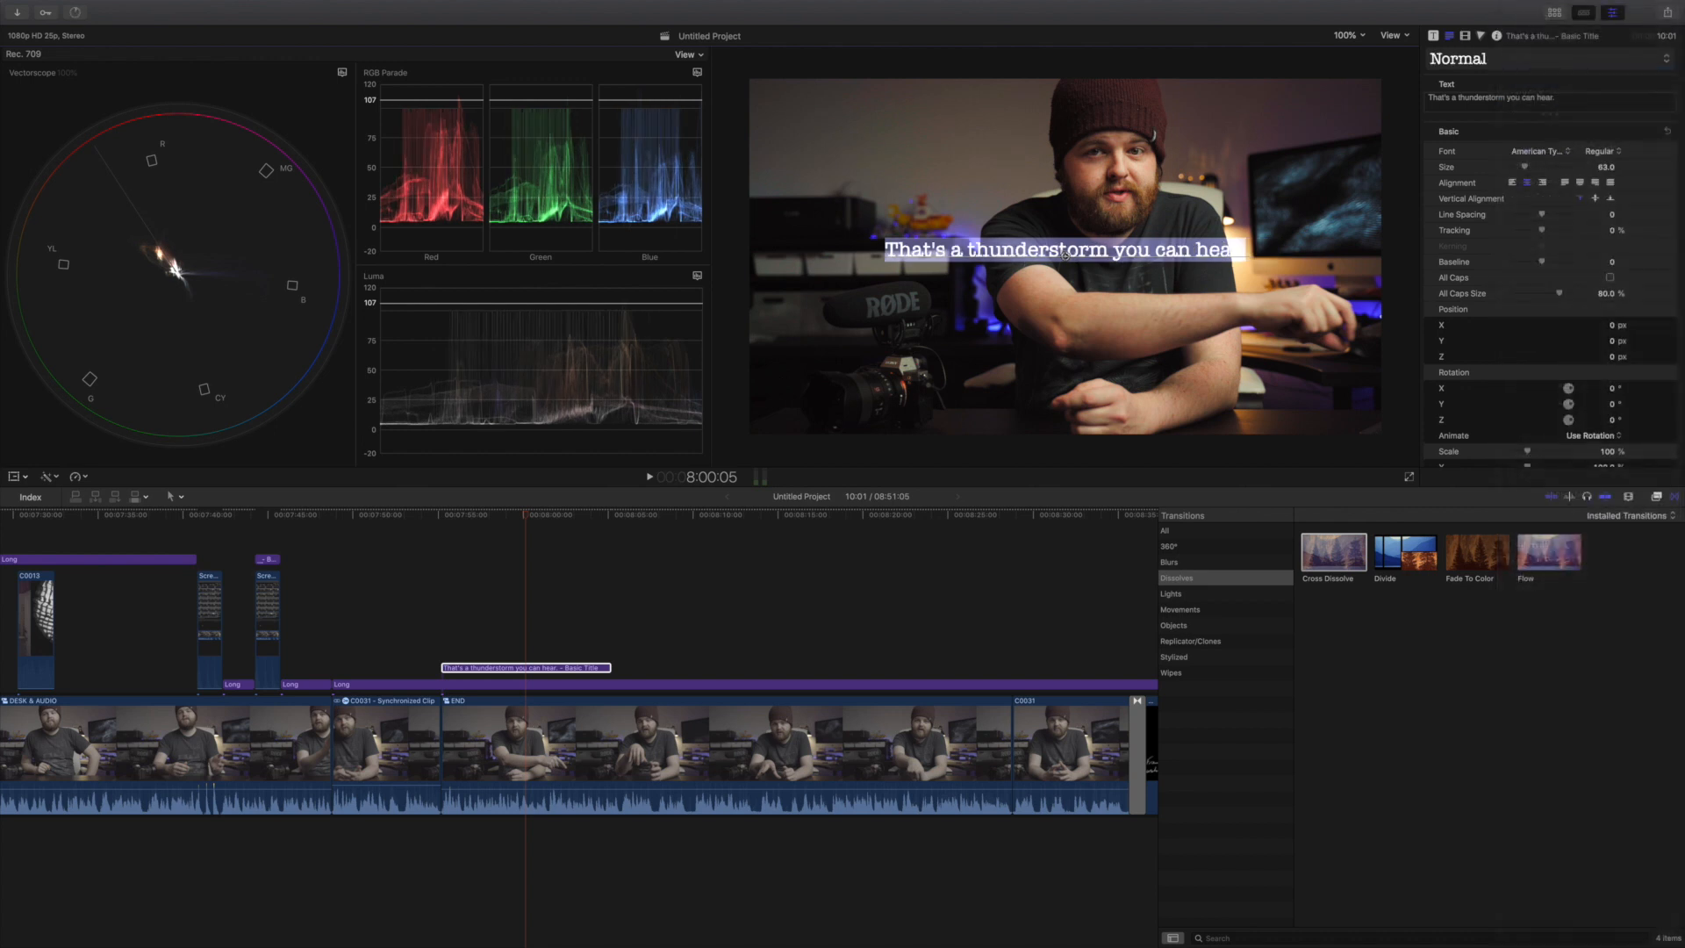
pyautogui.moveTo(1064, 255); pyautogui.dragTo(1065, 431)
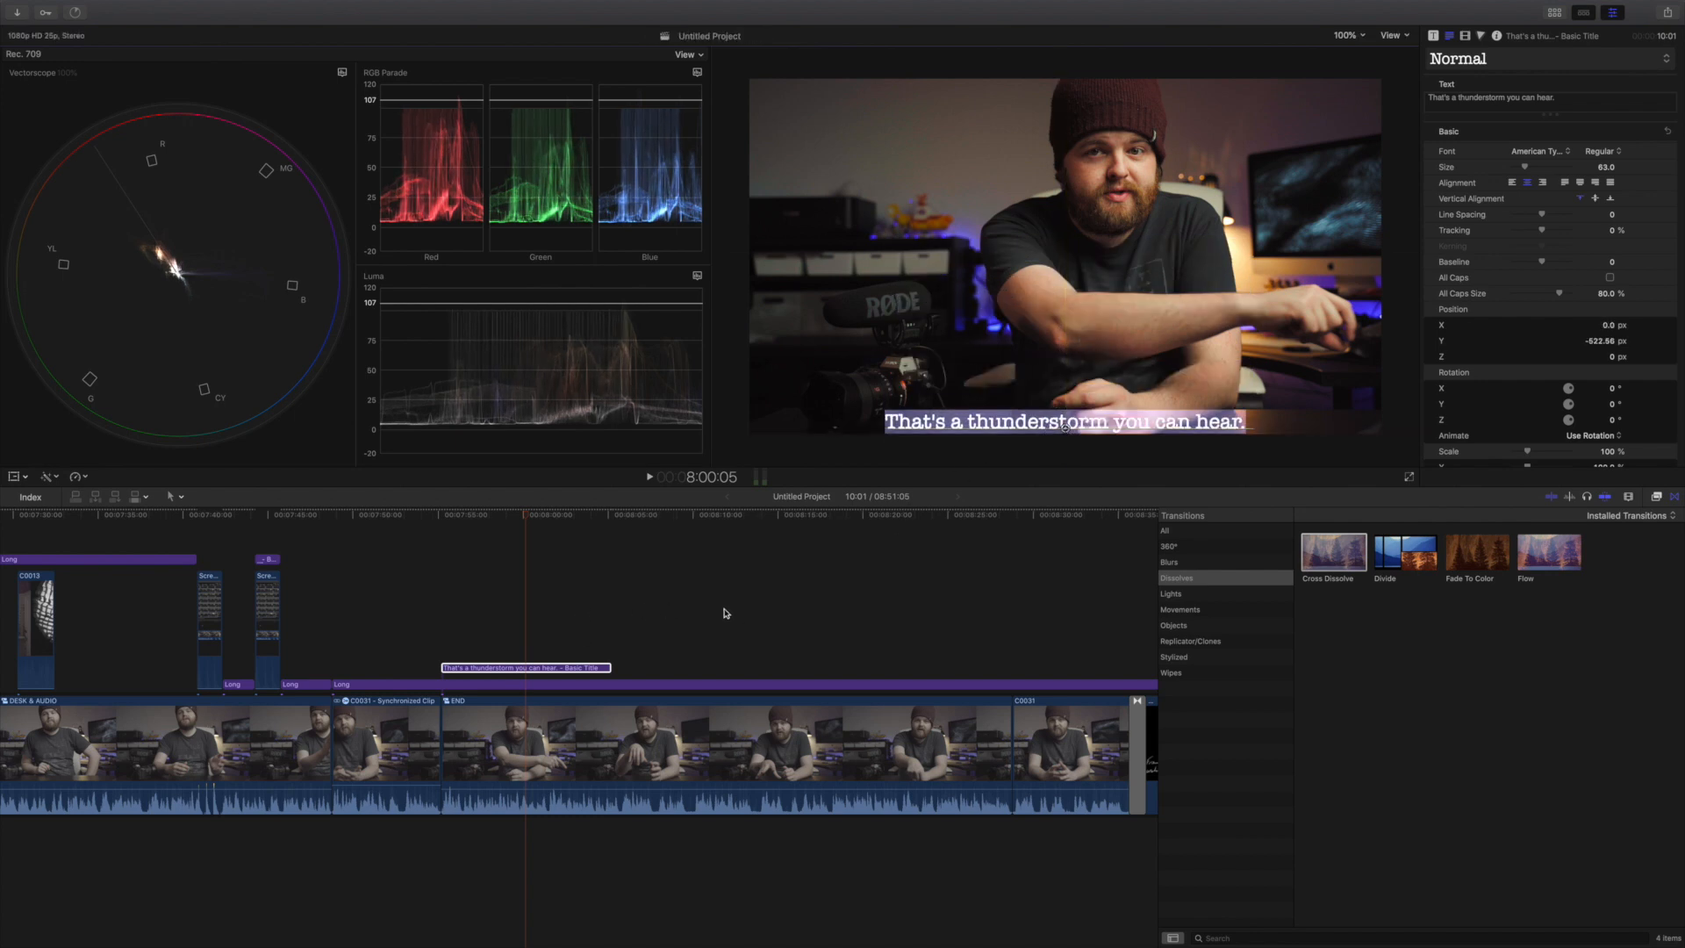
pyautogui.click(594, 612)
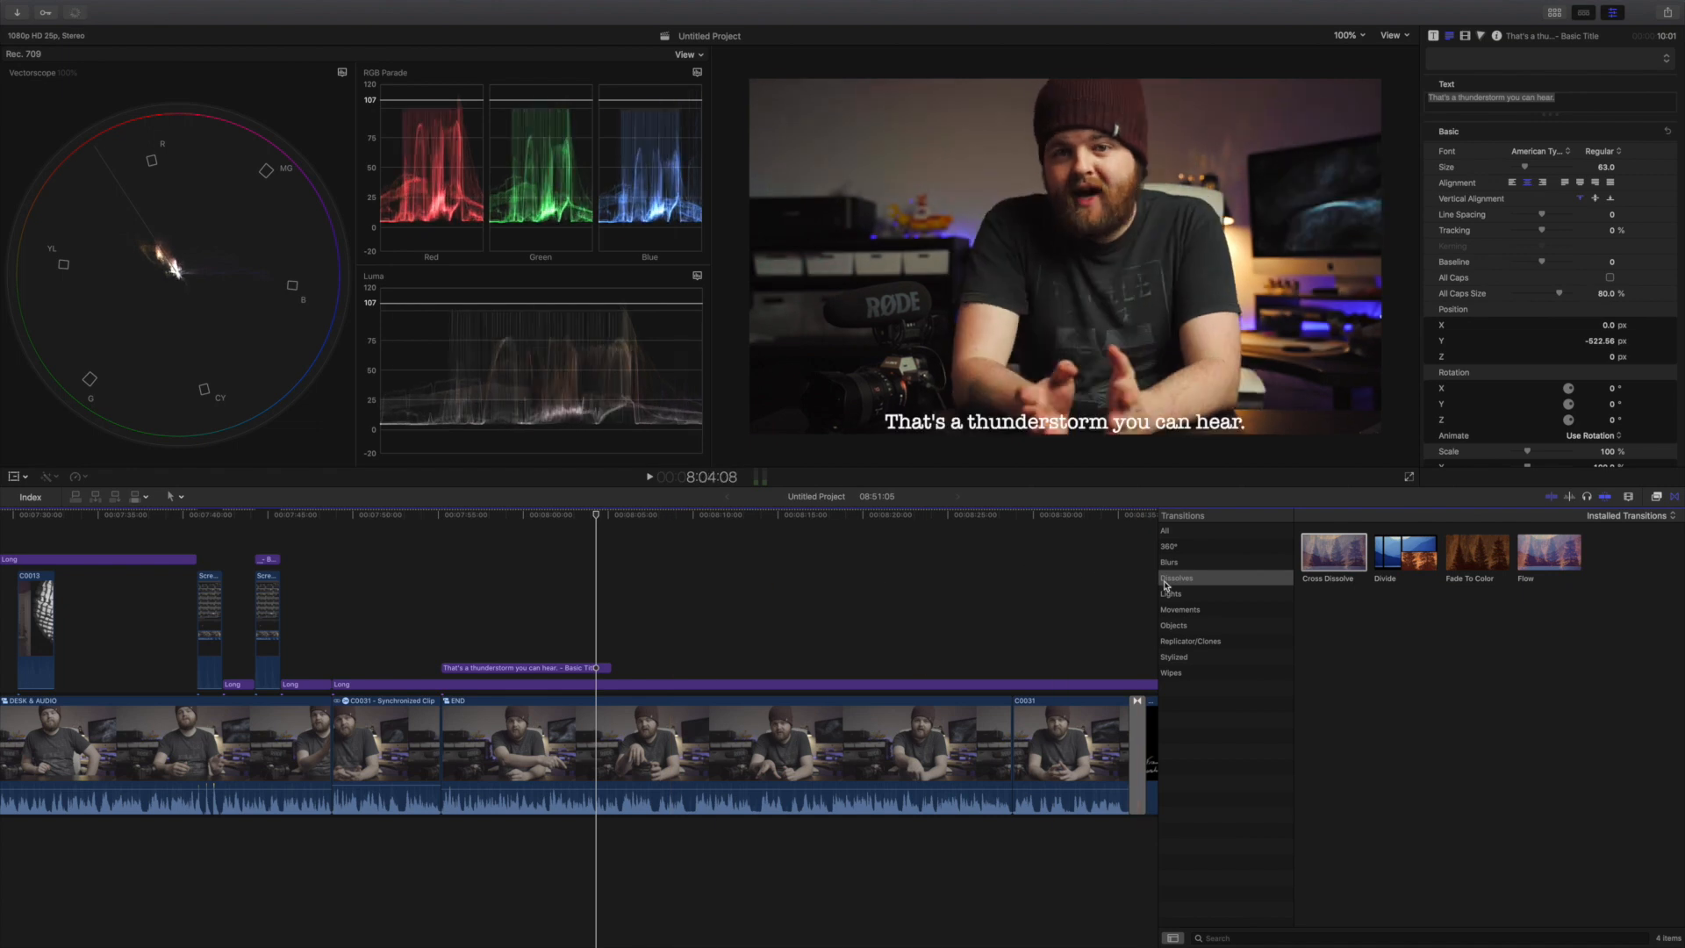
# - Apply a Cross Dissolve to both ends of the thunderstorm title and trim its end to 8:00:05
pyautogui.moveTo(1350, 555); pyautogui.dragTo(537, 668)
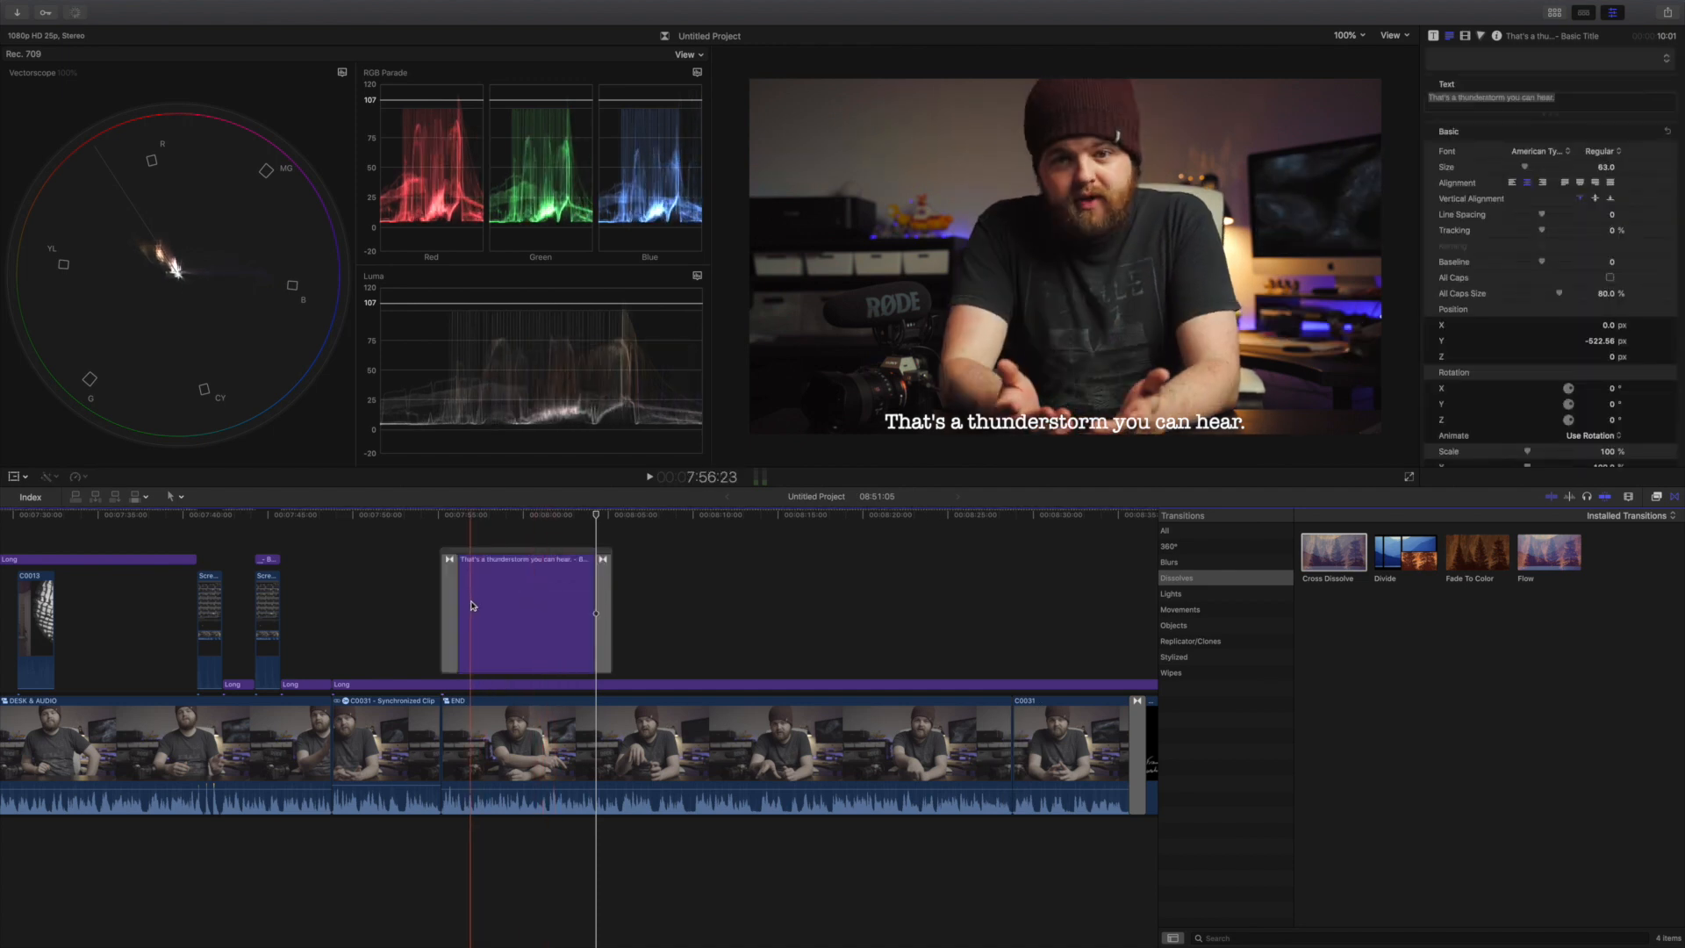
pyautogui.click(529, 605)
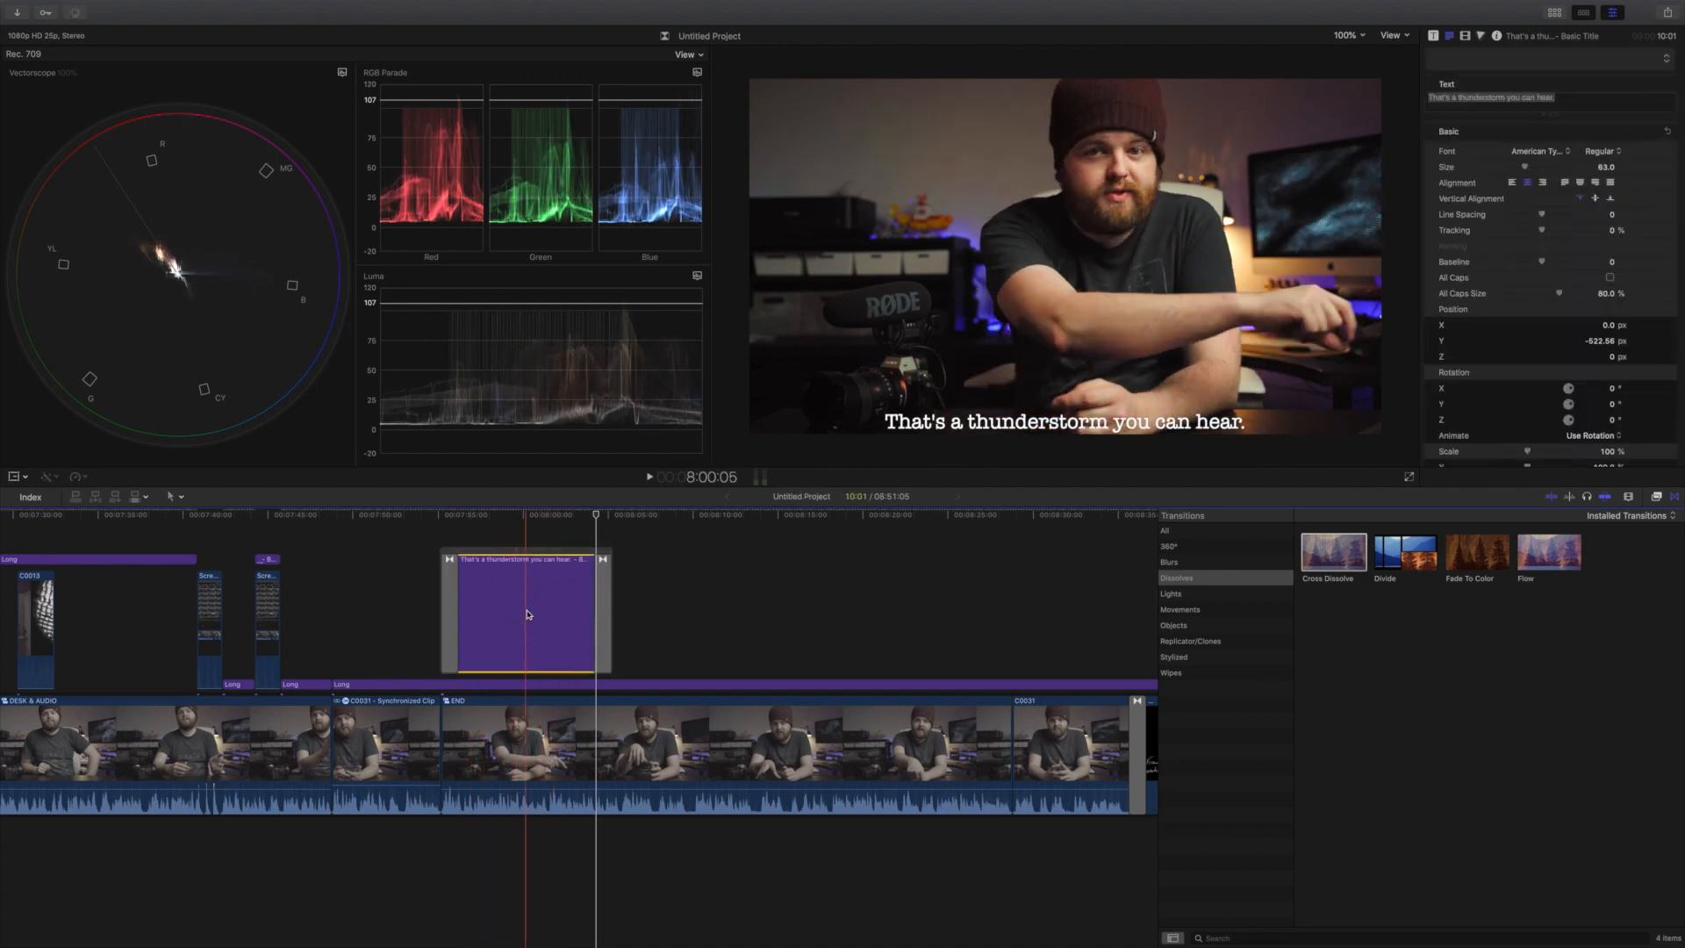
pyautogui.hotkey('alt', ']')
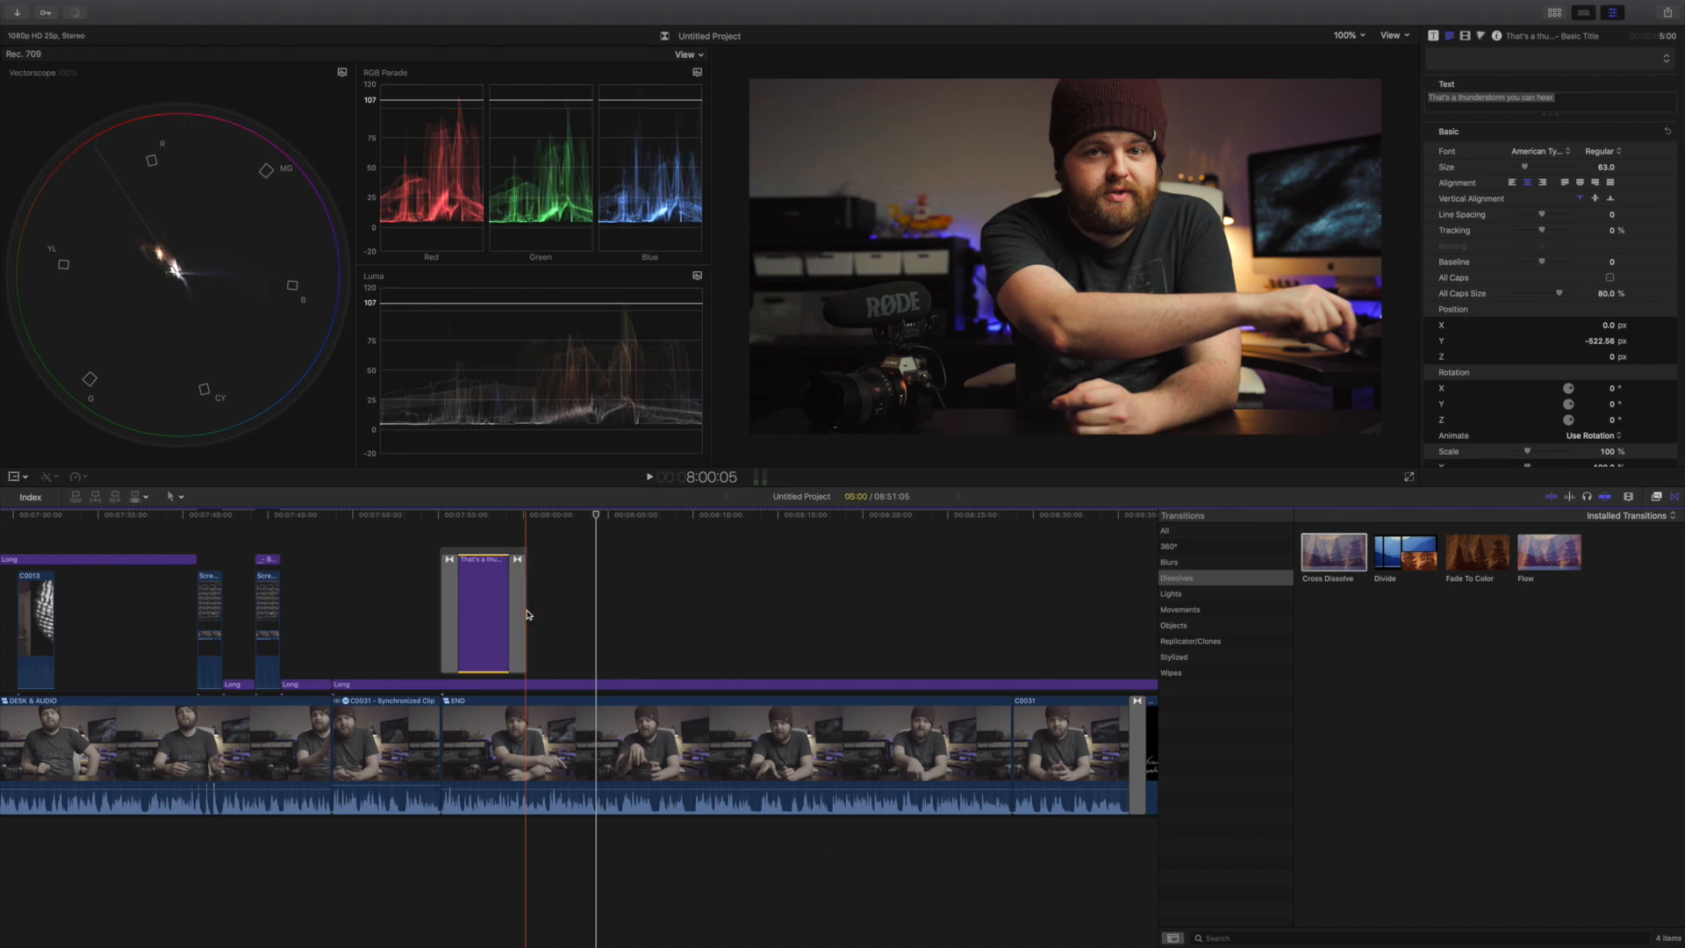
# - Deselect everything and play through the thunderstorm title to review its fades, stopping at about 8:01:01
pyautogui.press('super+shift+a')
pyautogui.press('space')
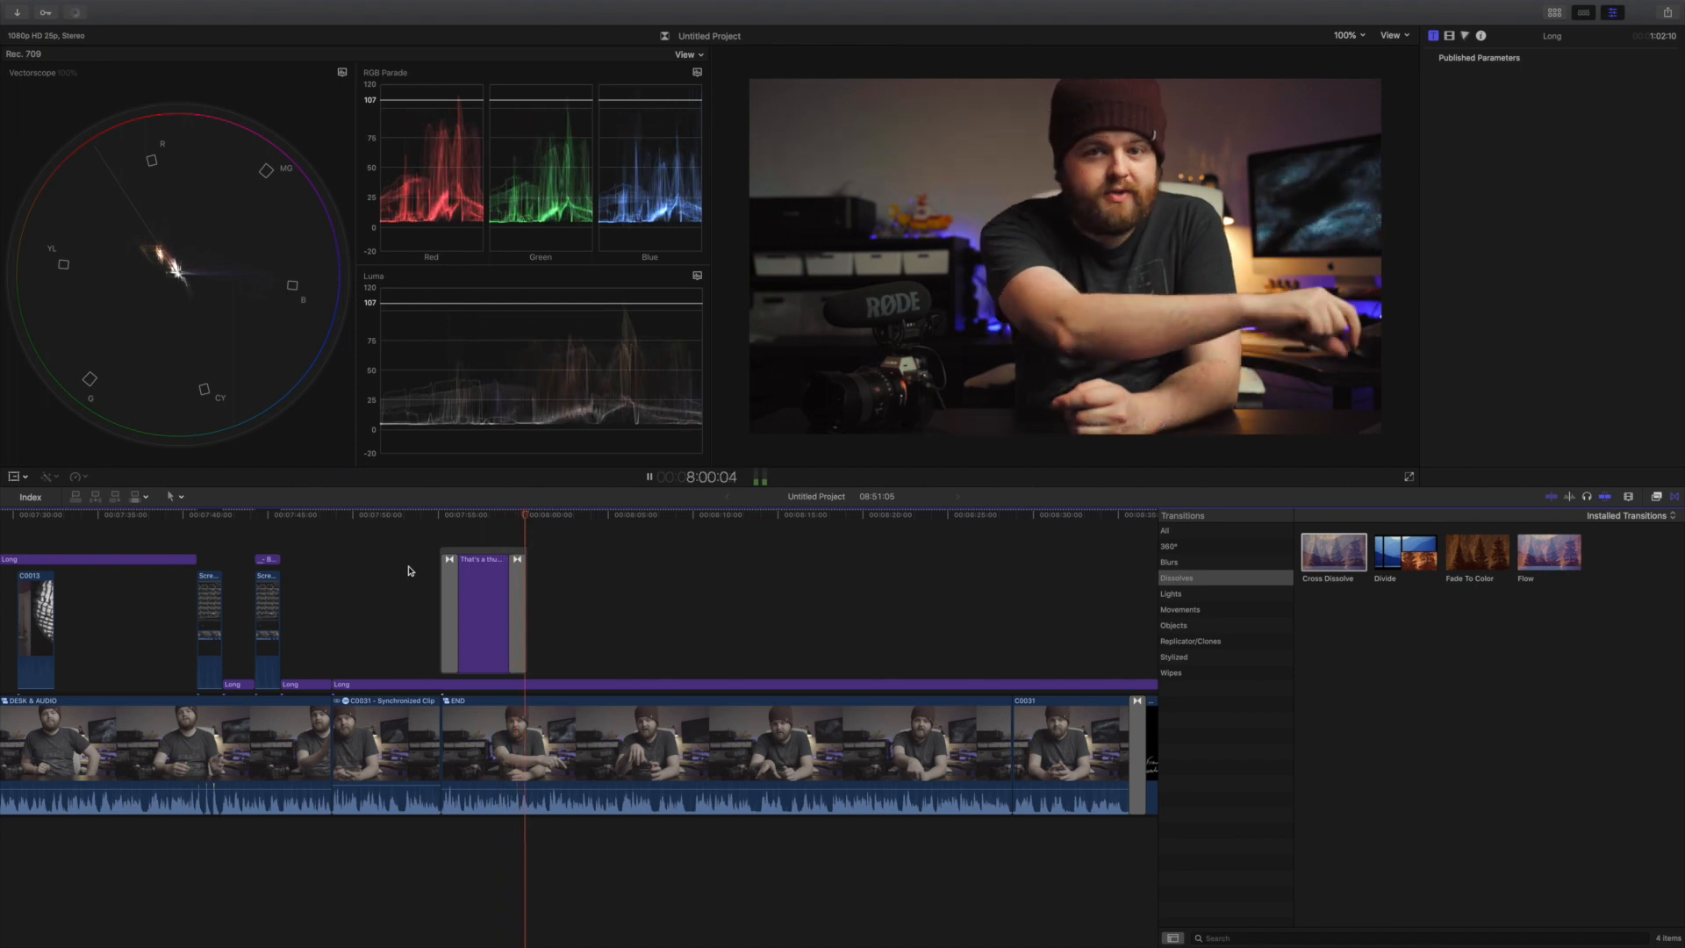
pyautogui.press('space')
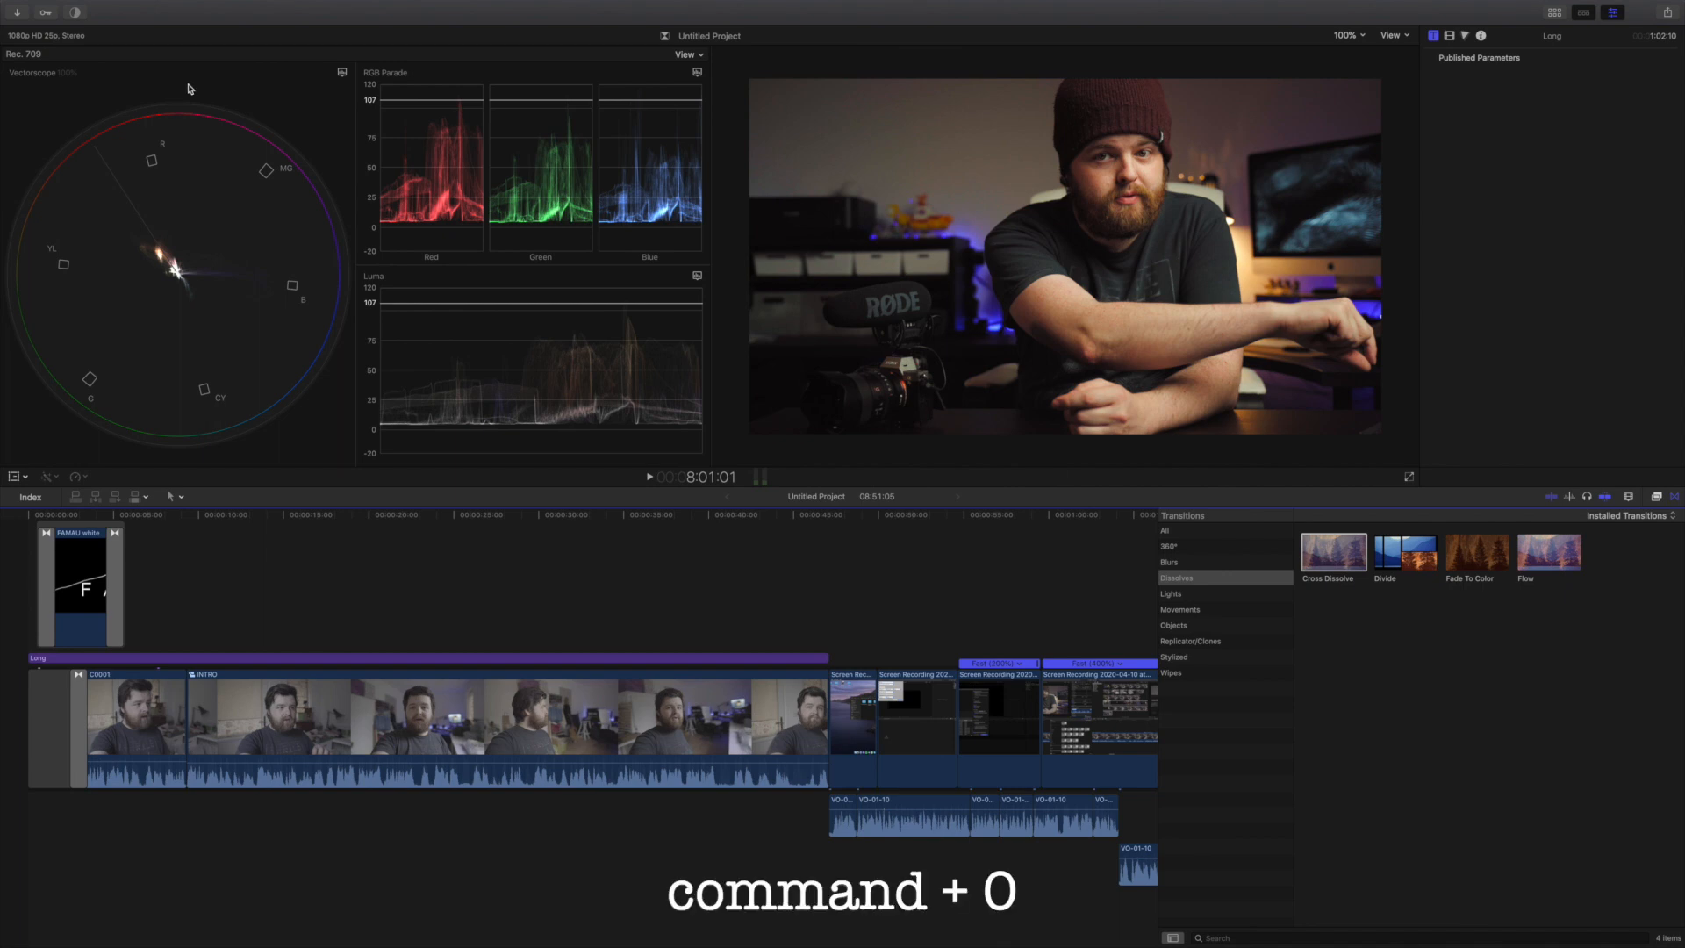
# - Show the media browser and open the Artlist event in the AUDIO library
pyautogui.press('super+0')
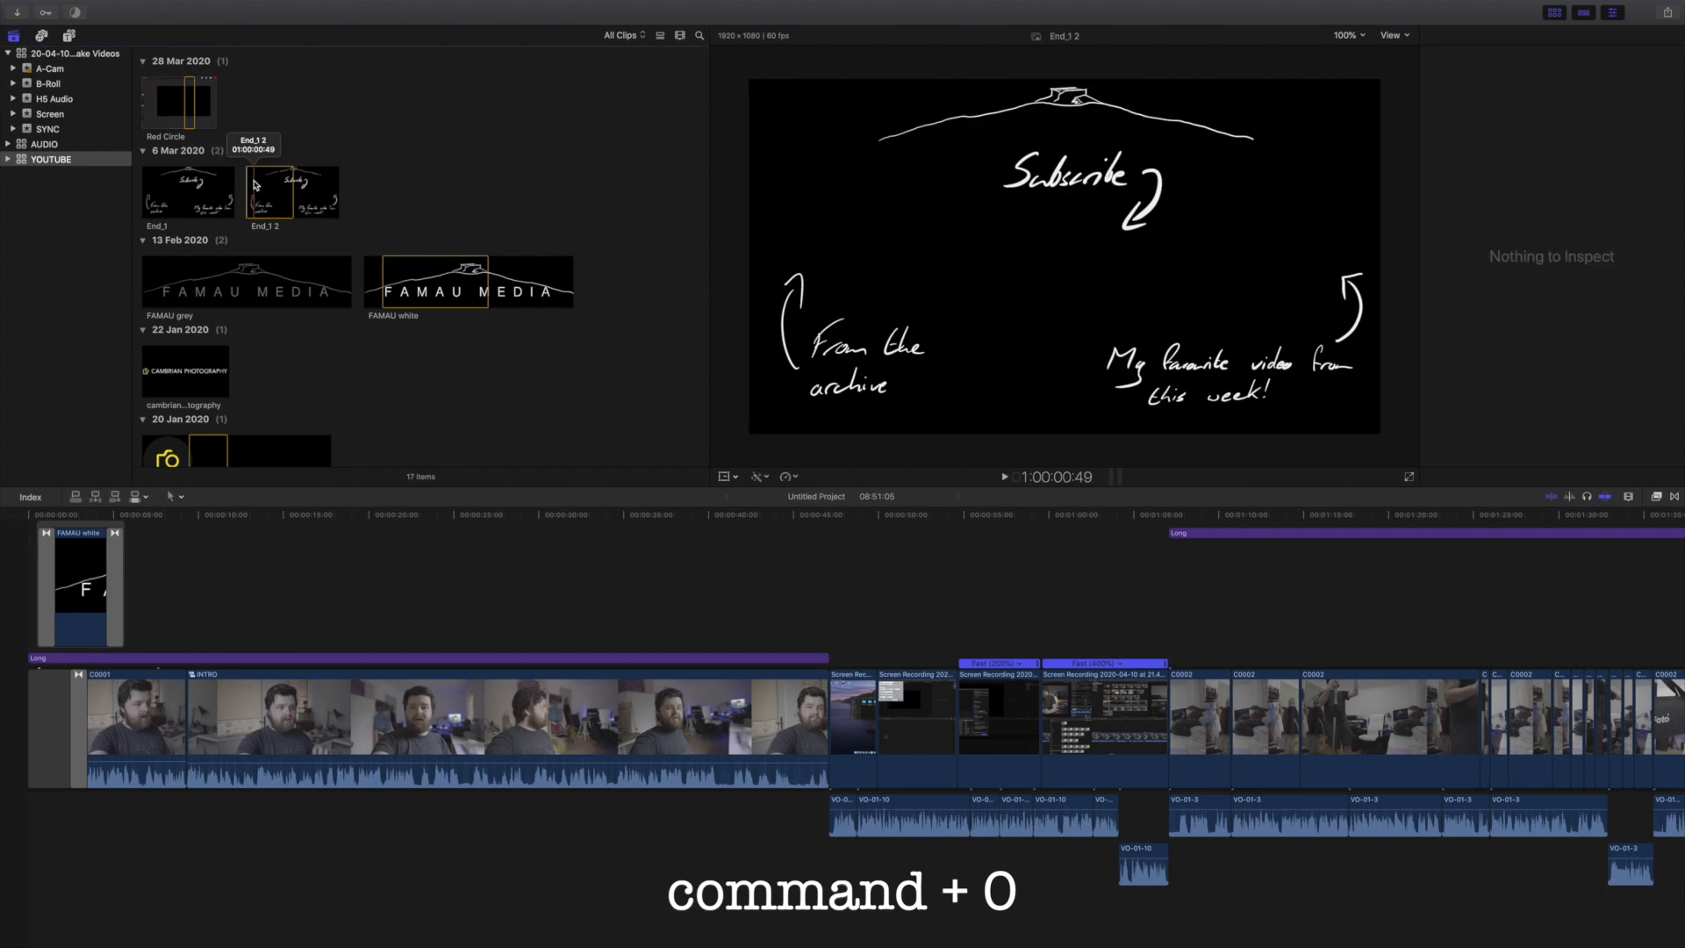
pyautogui.click(8, 146)
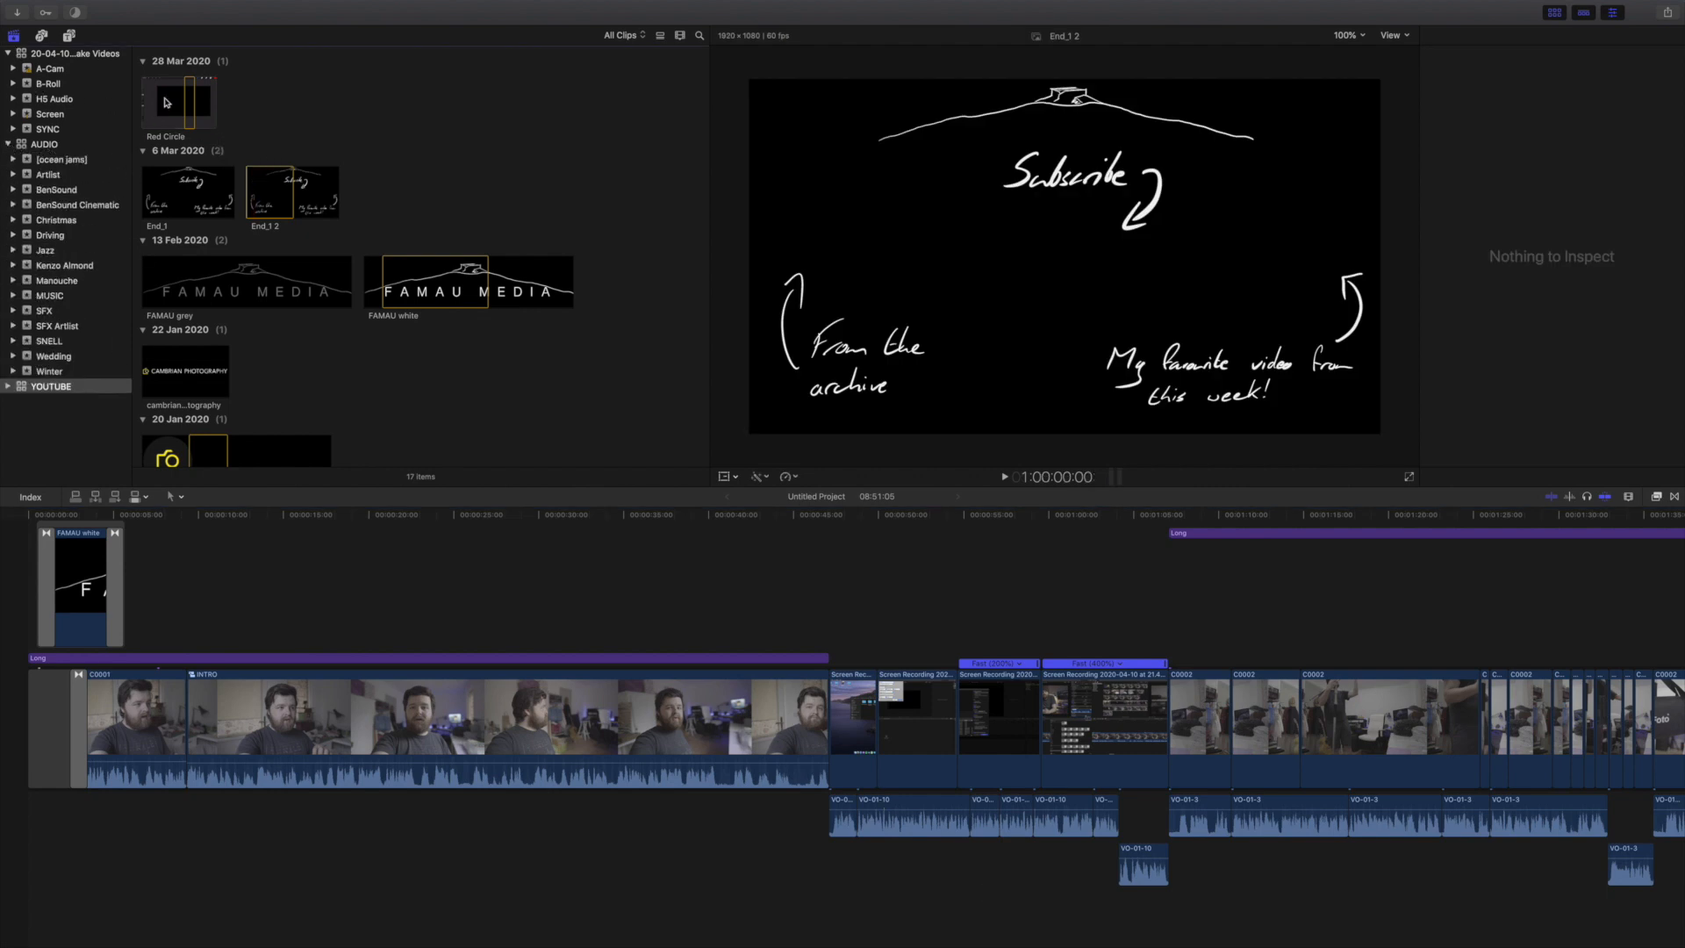
pyautogui.click(49, 176)
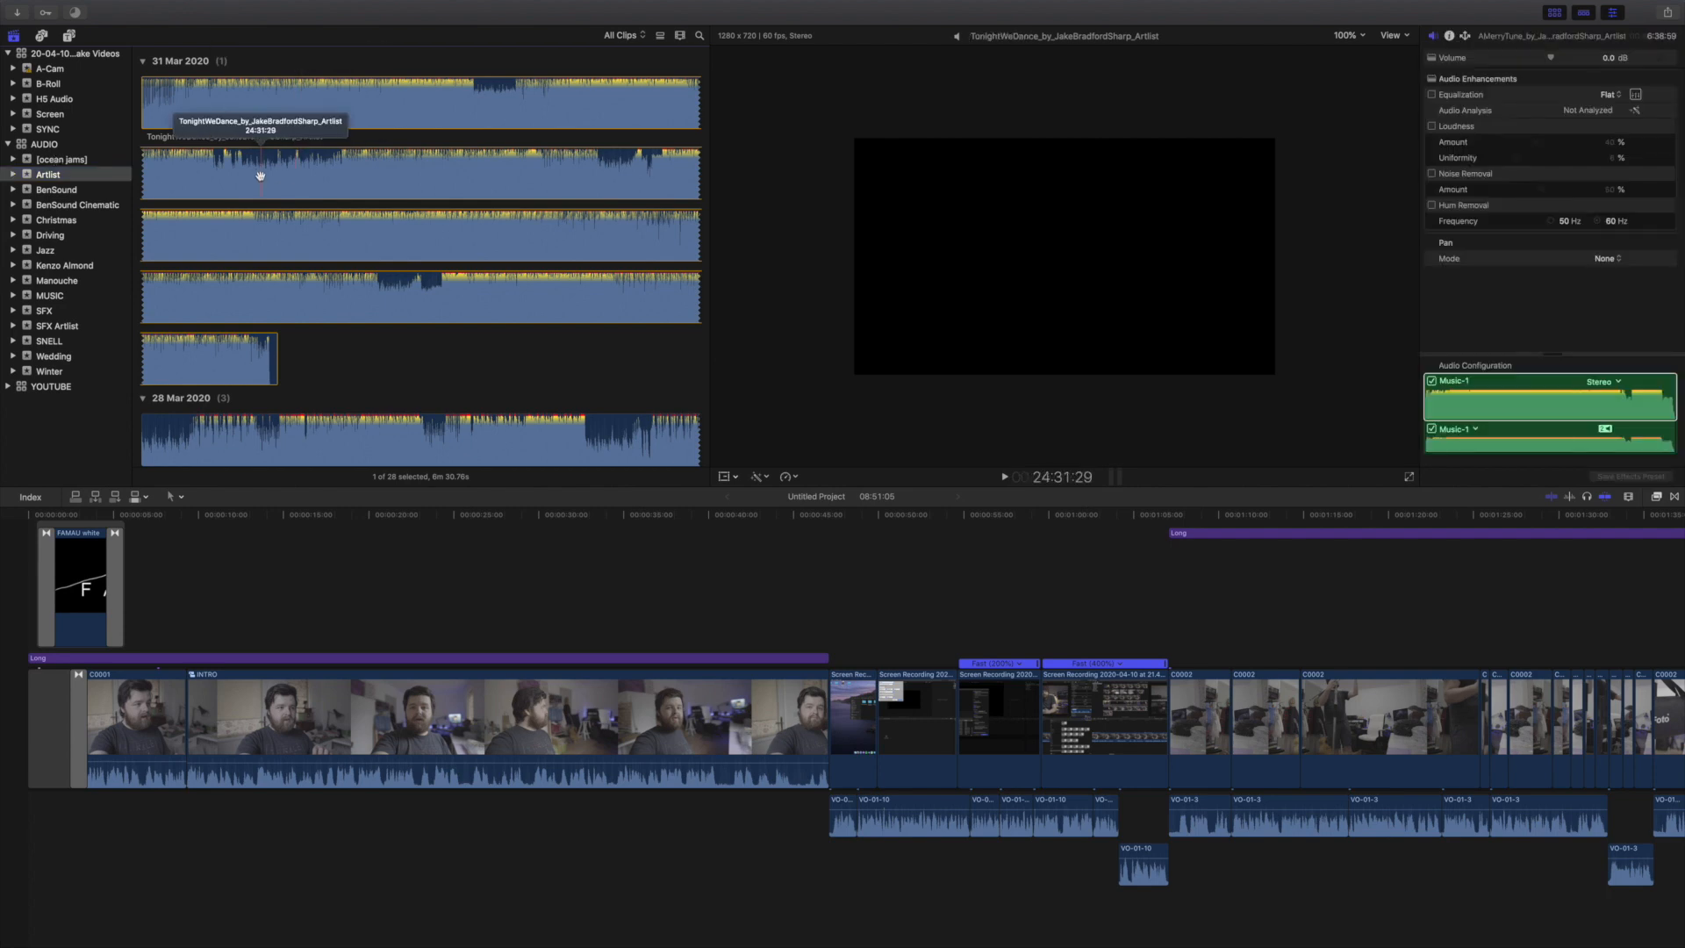
# - Preview the TonightWeDance, ForU, MyEnemies and AMerryTune music tracks in the Artlist event
pyautogui.click(159, 108)
pyautogui.press('space')
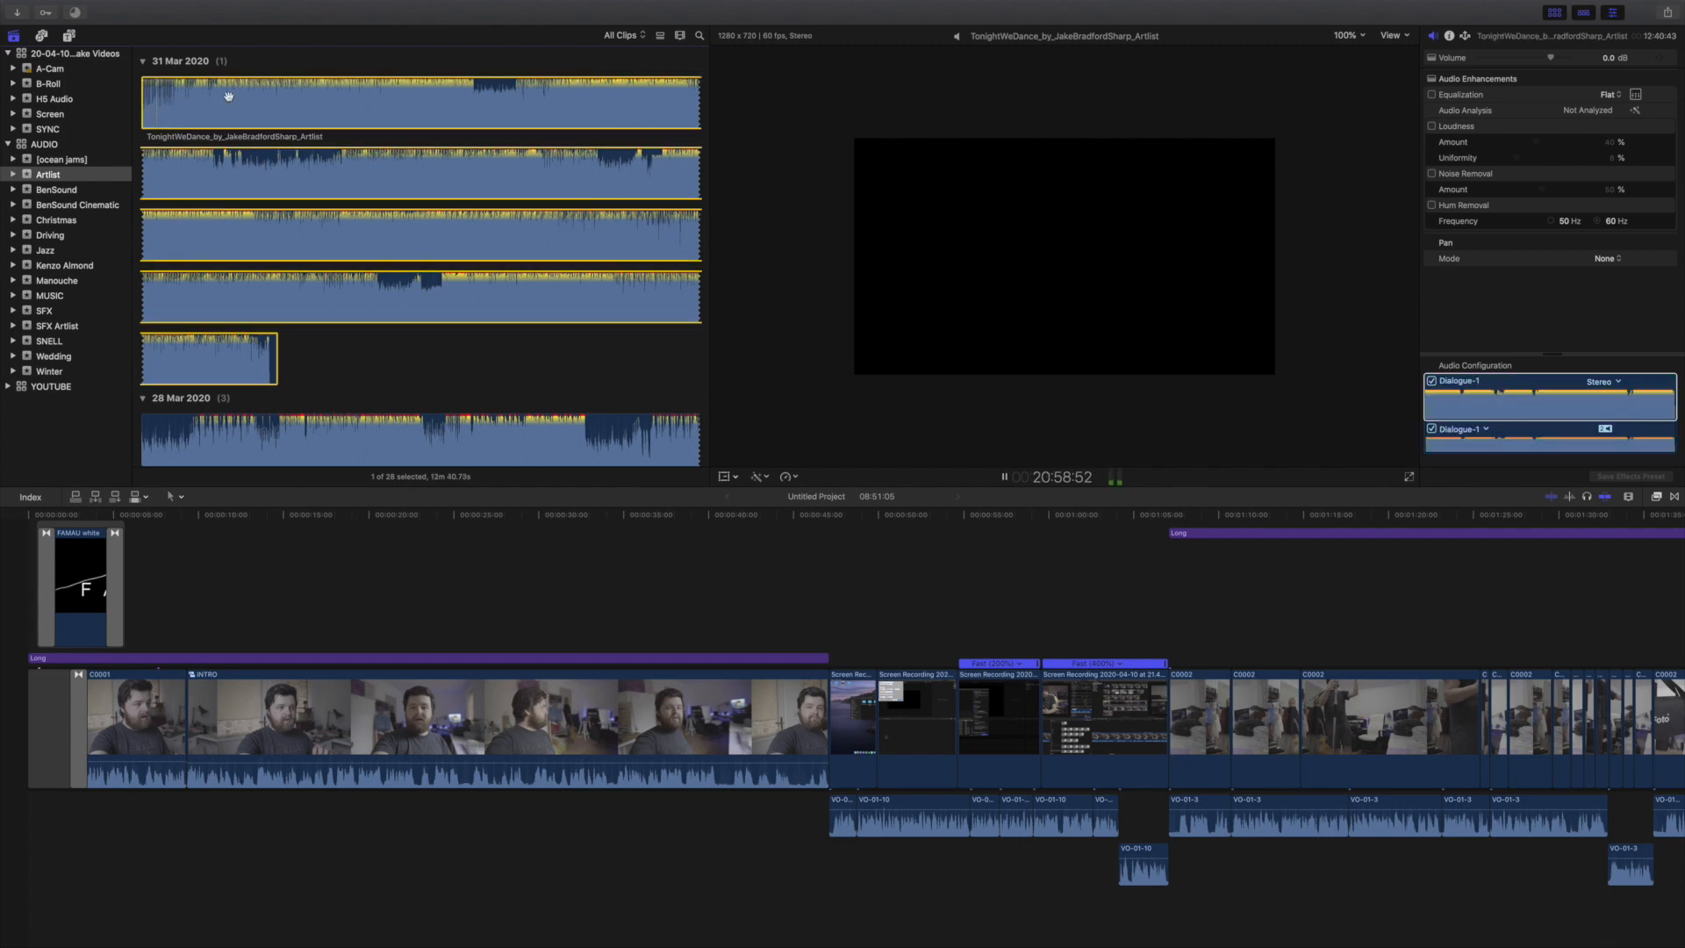
pyautogui.scroll(-5, 258, 296)
pyautogui.click(191, 252)
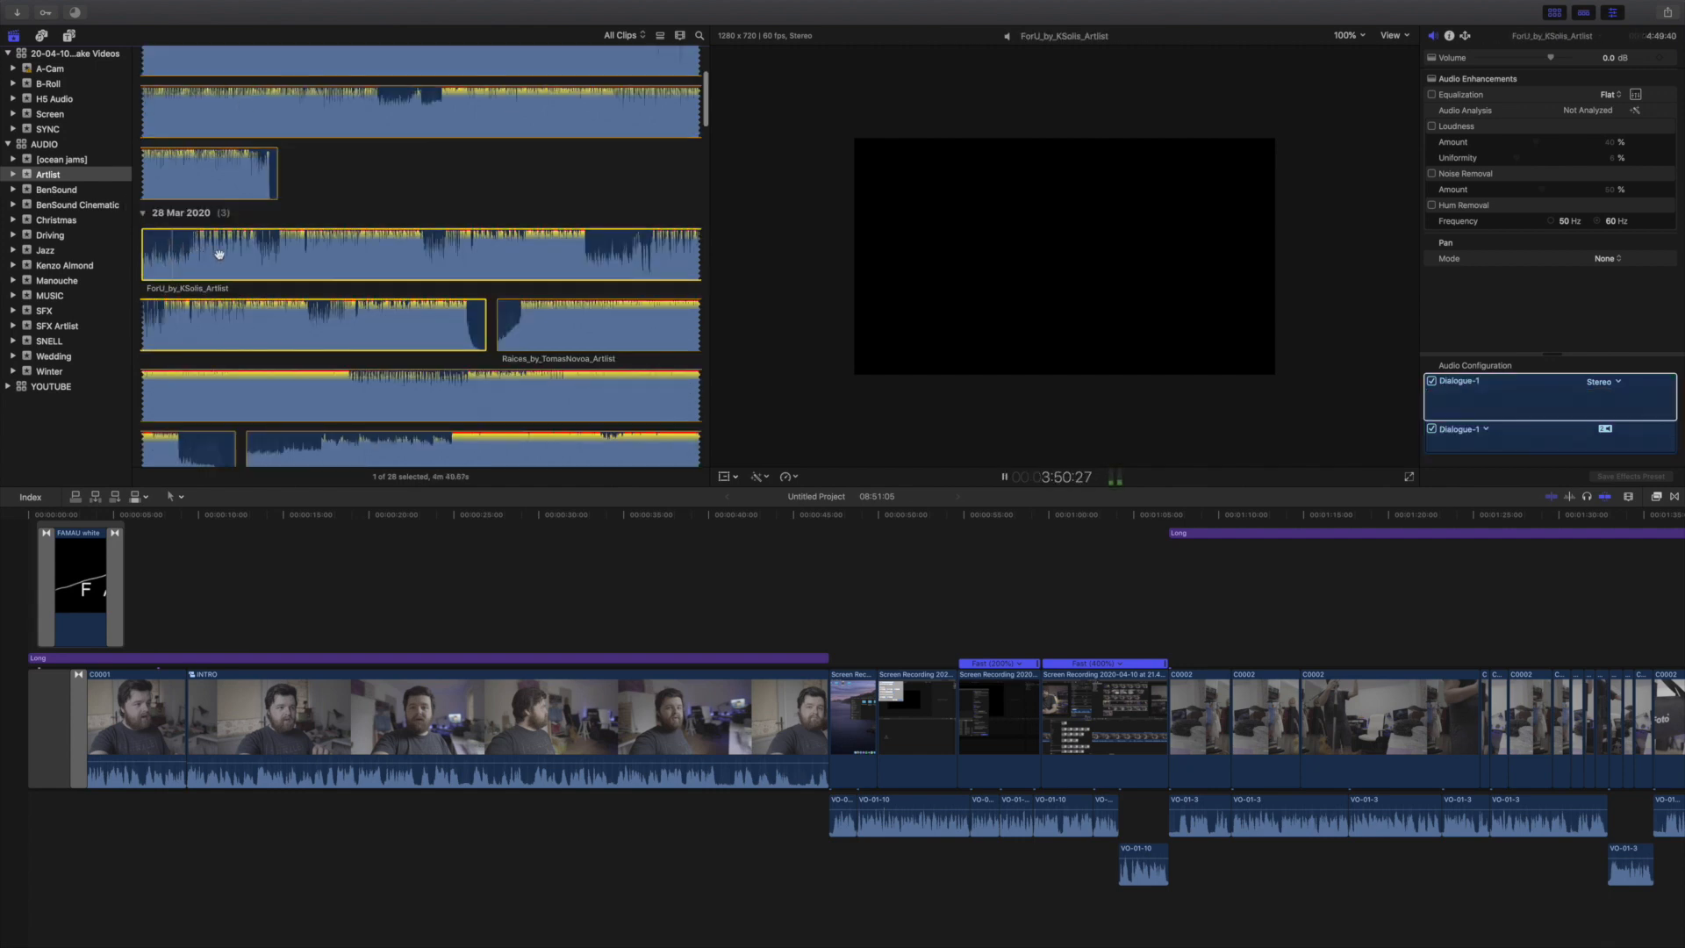
pyautogui.scroll(-6, 499, 326)
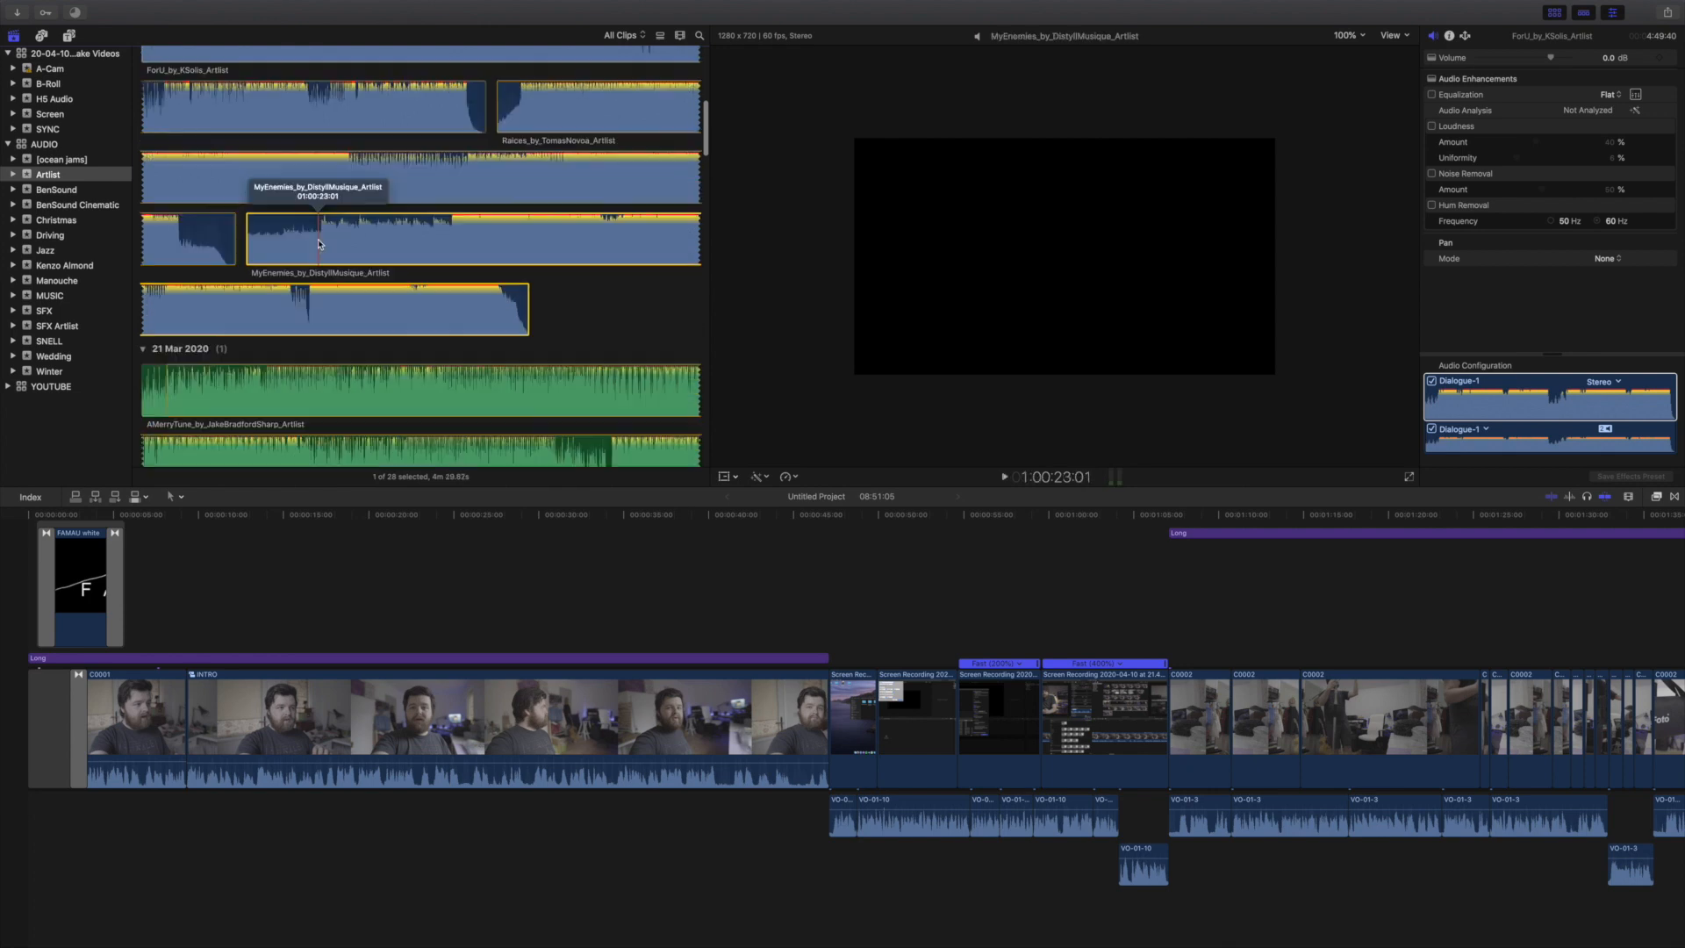
pyautogui.click(320, 245)
pyautogui.click(205, 391)
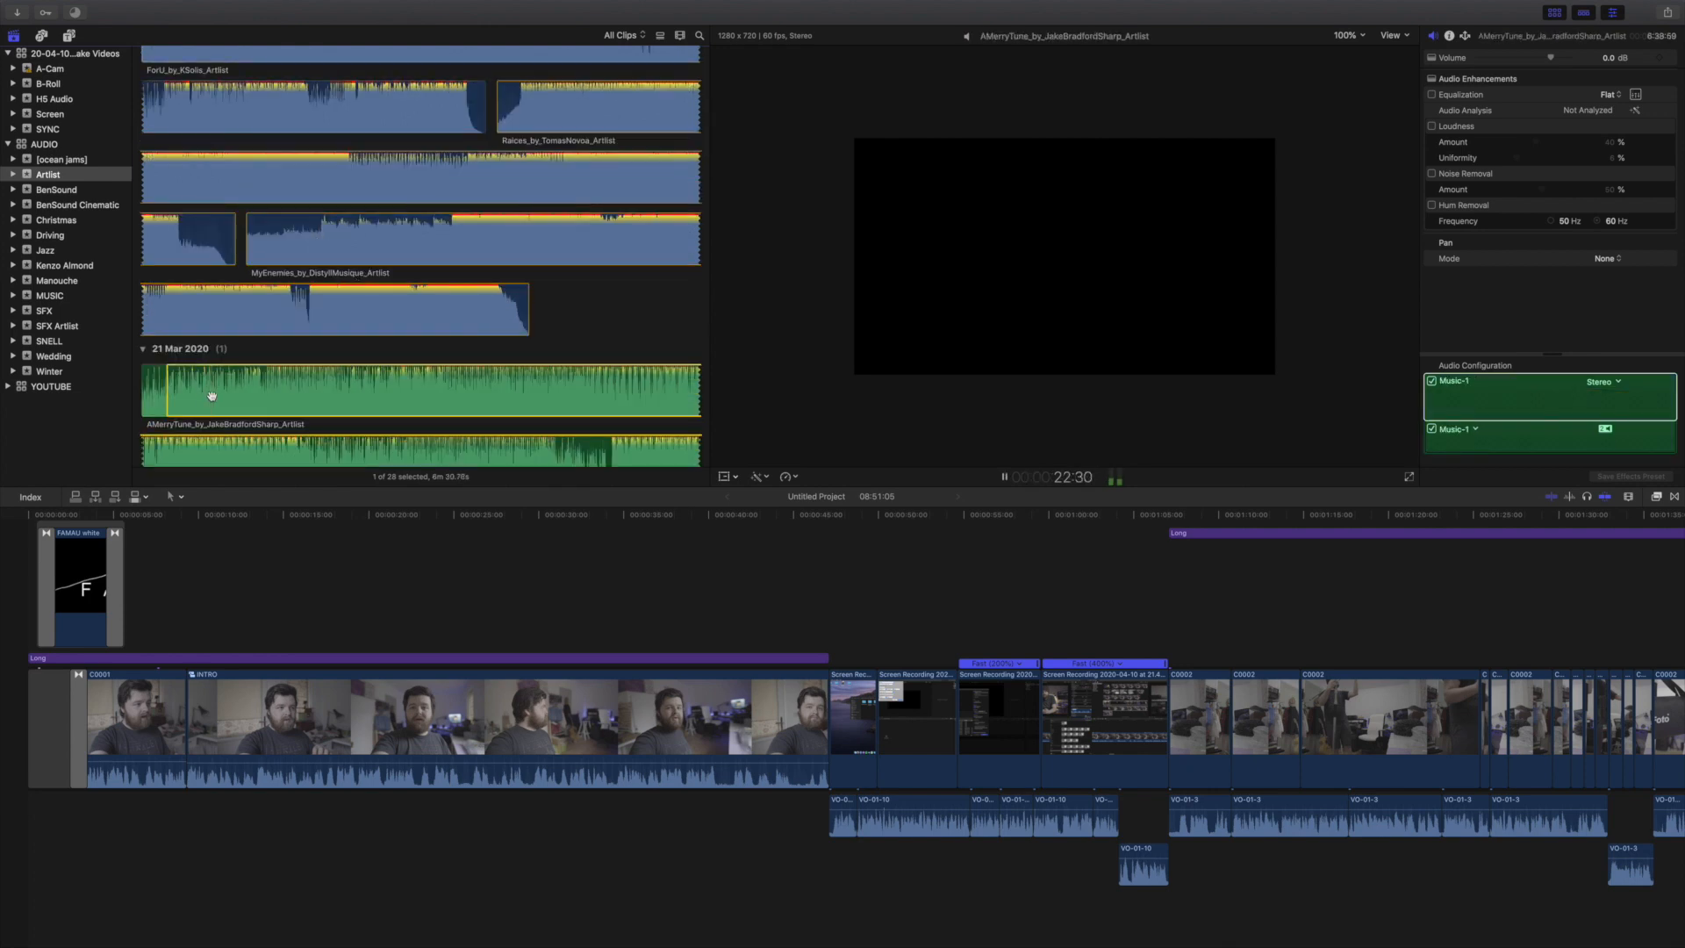
pyautogui.press('space')
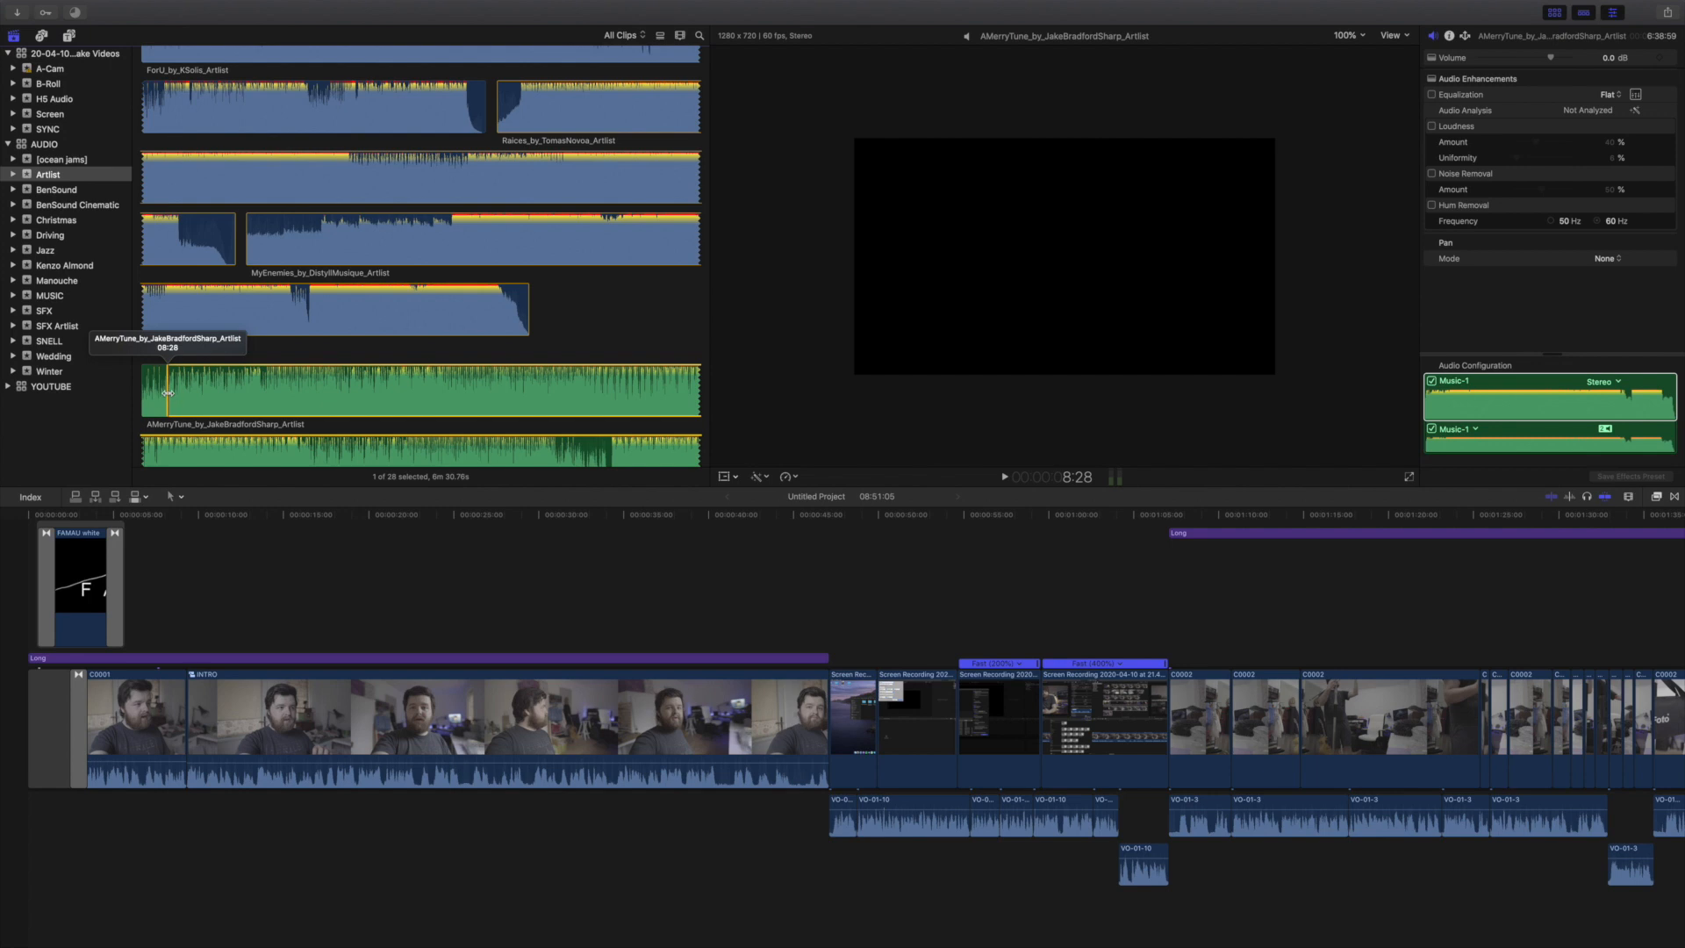
# - Add the AMerryTune track beneath the clips at the start of the timeline and lower its volume to -10 dB
pyautogui.scroll(-3, 234, 252)
pyautogui.moveTo(395, 441); pyautogui.dragTo(22, 886)
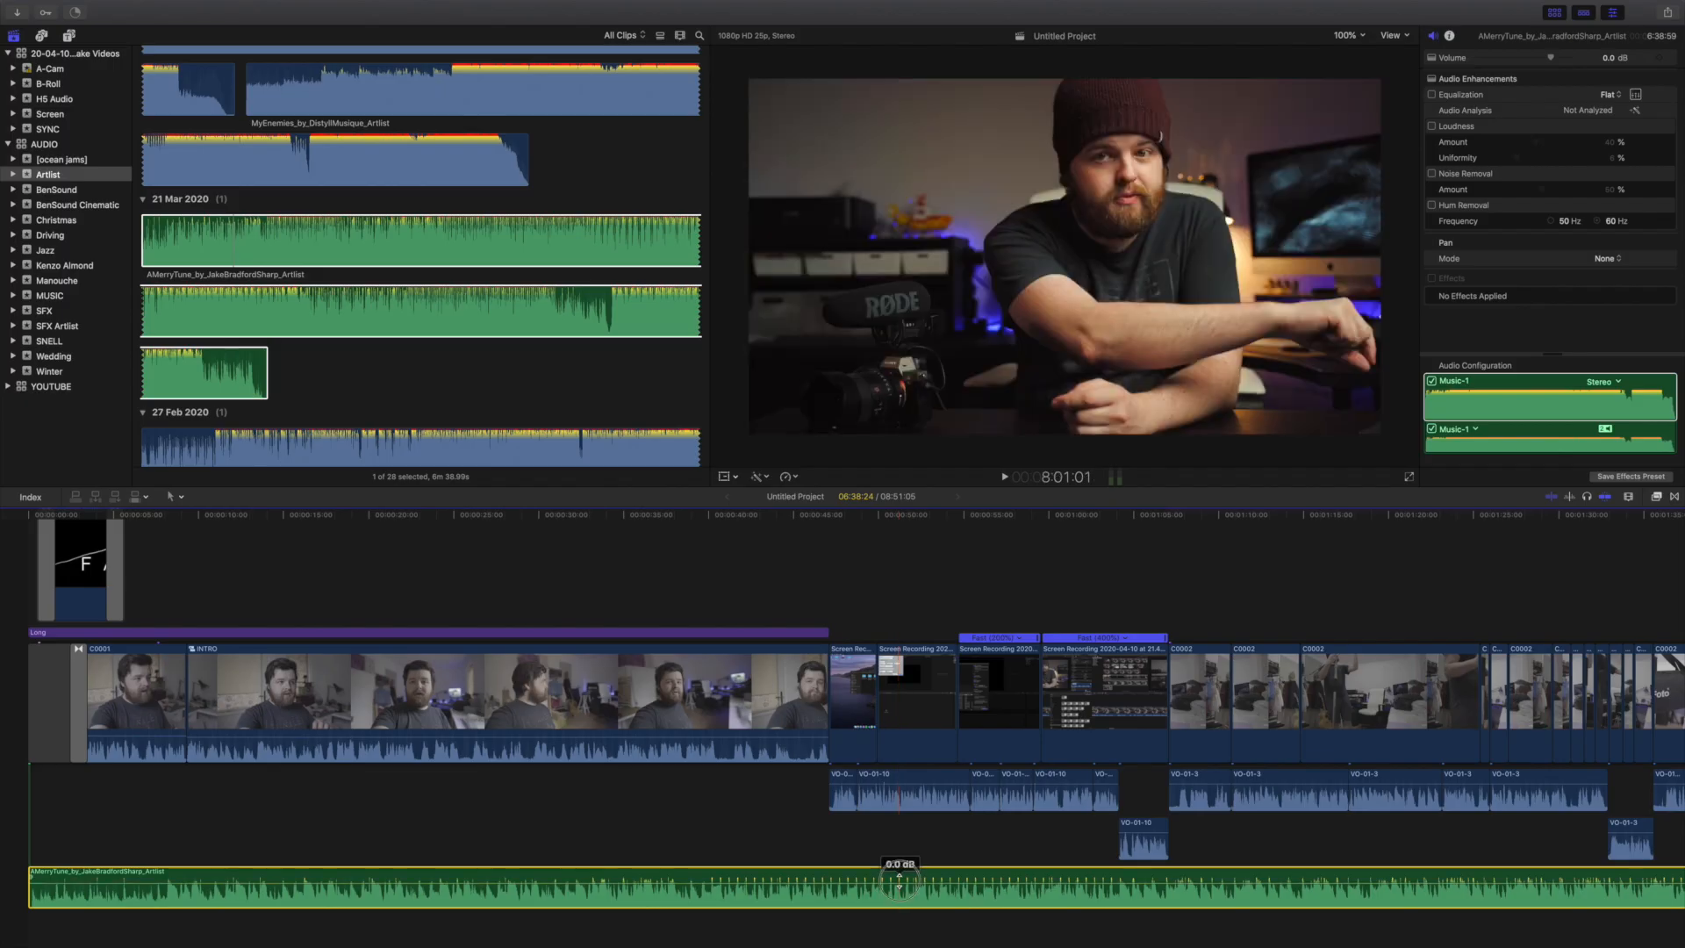
pyautogui.moveTo(973, 821); pyautogui.dragTo(974, 839)
pyautogui.moveTo(904, 890); pyautogui.dragTo(904, 888)
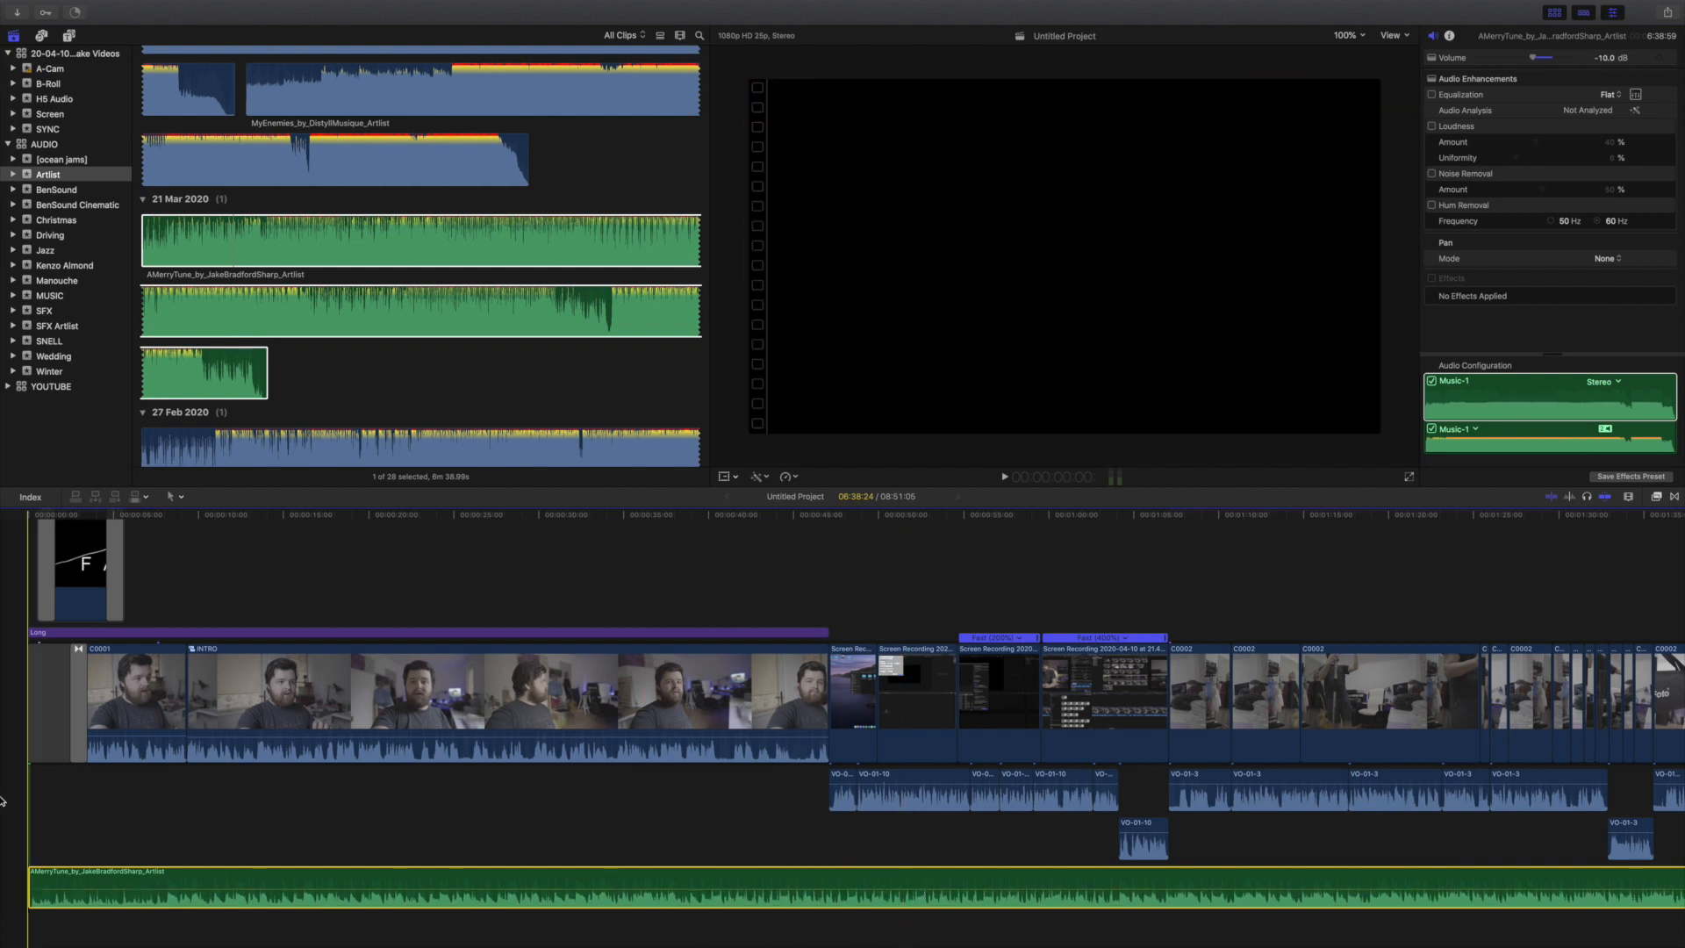
# - Play the video's opening from the start of the timeline to check the music level against the speech
pyautogui.click(2, 800)
pyautogui.press('space')
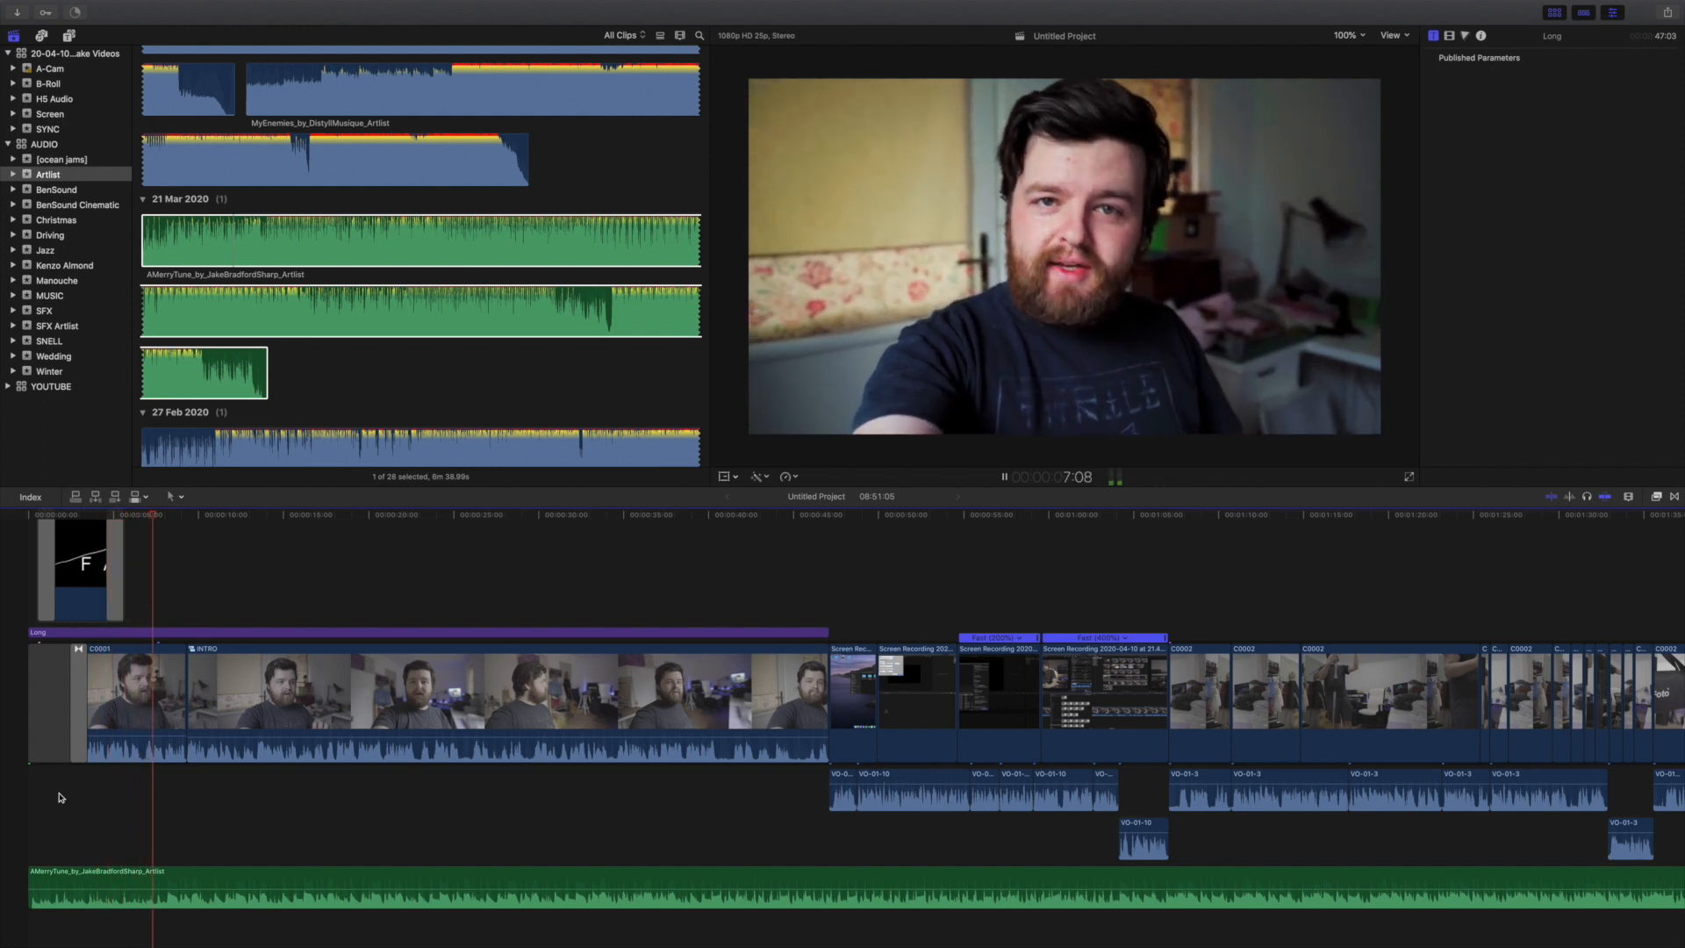
pyautogui.press('space')
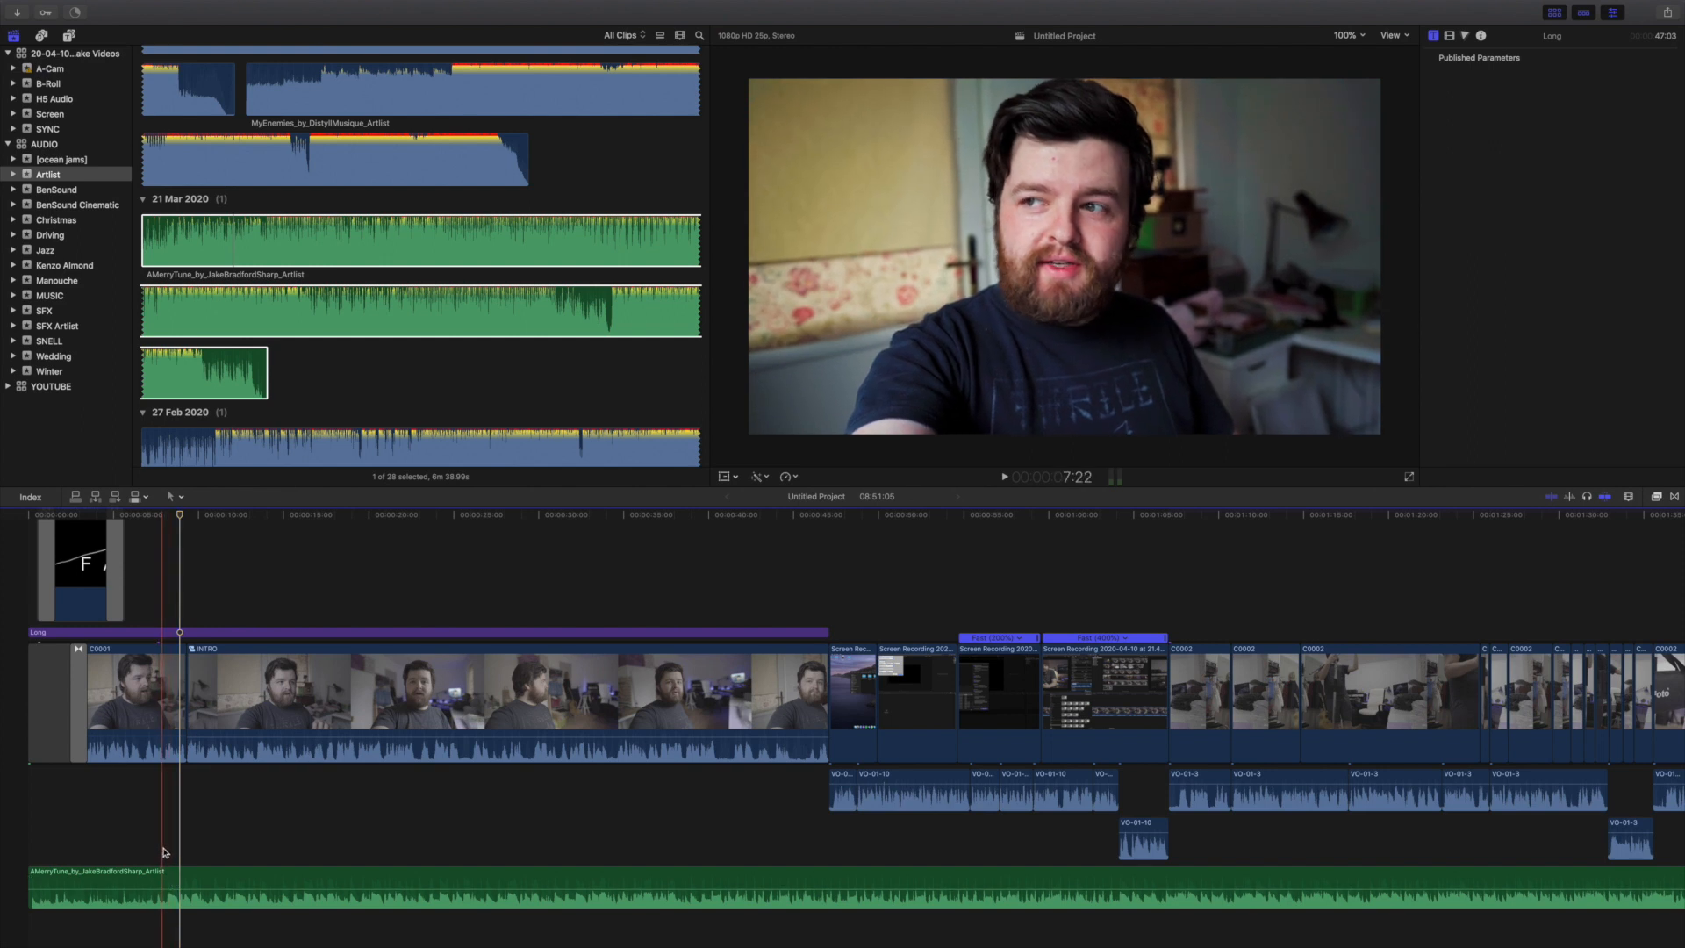
# - Add two volume keyframes to the music around the INTRO clip's start, lower the second to -21 dB, and play the fade
pyautogui.click(163, 885)
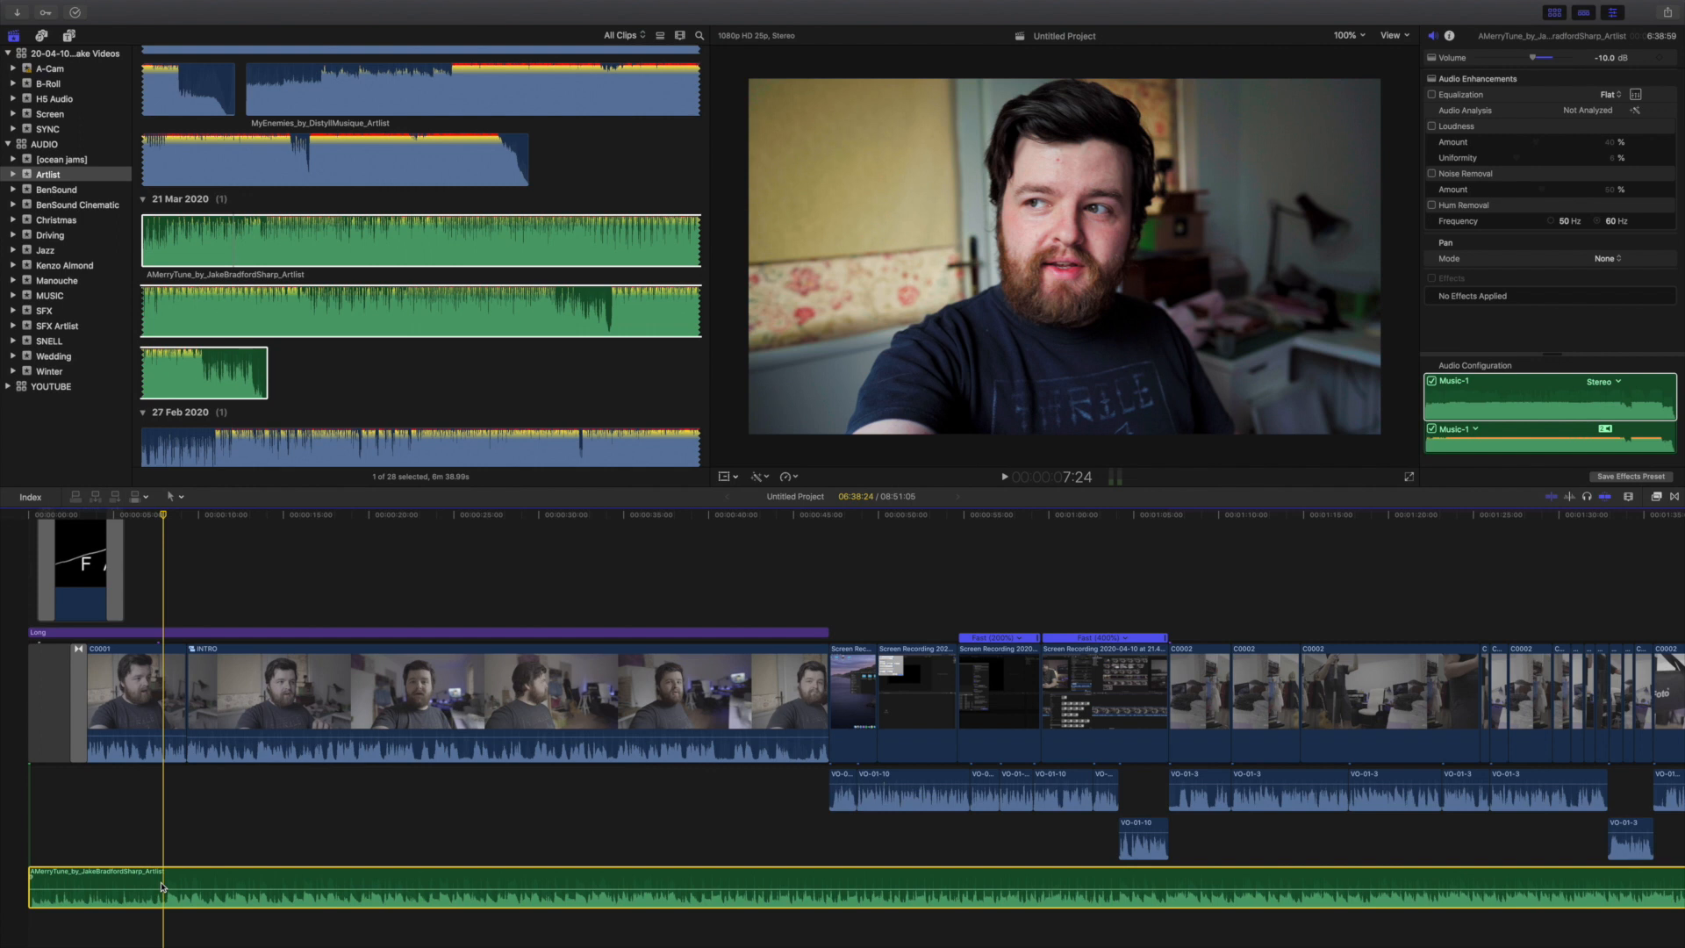
pyautogui.moveTo(161, 890)
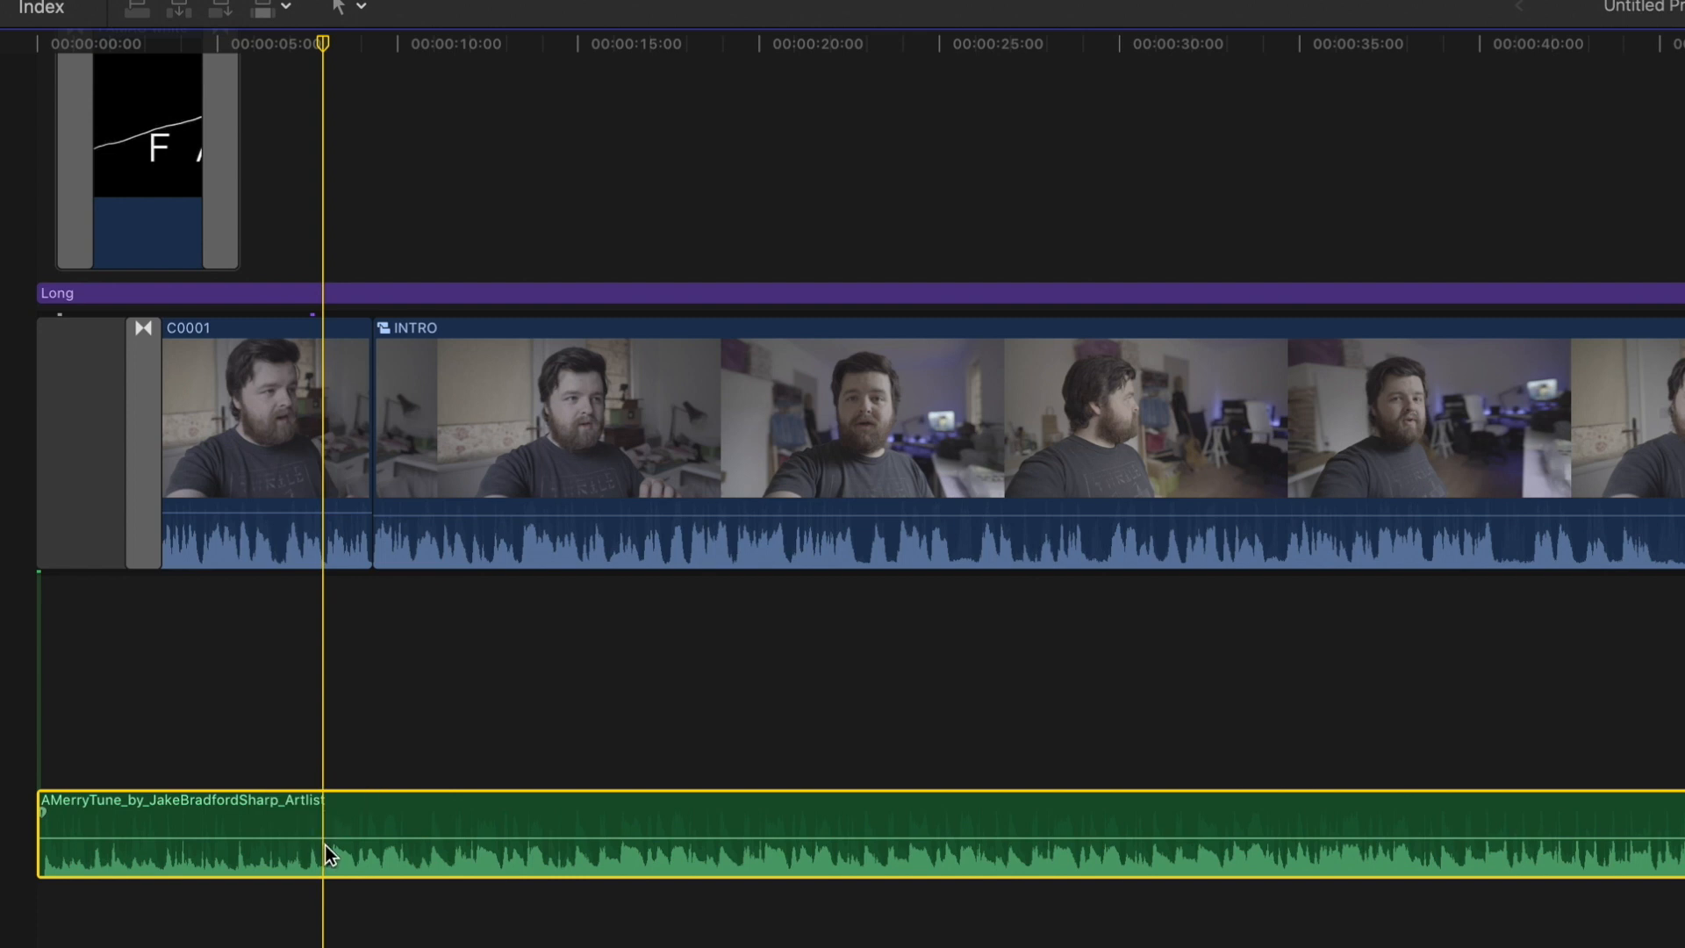
pyautogui.moveTo(307, 838)
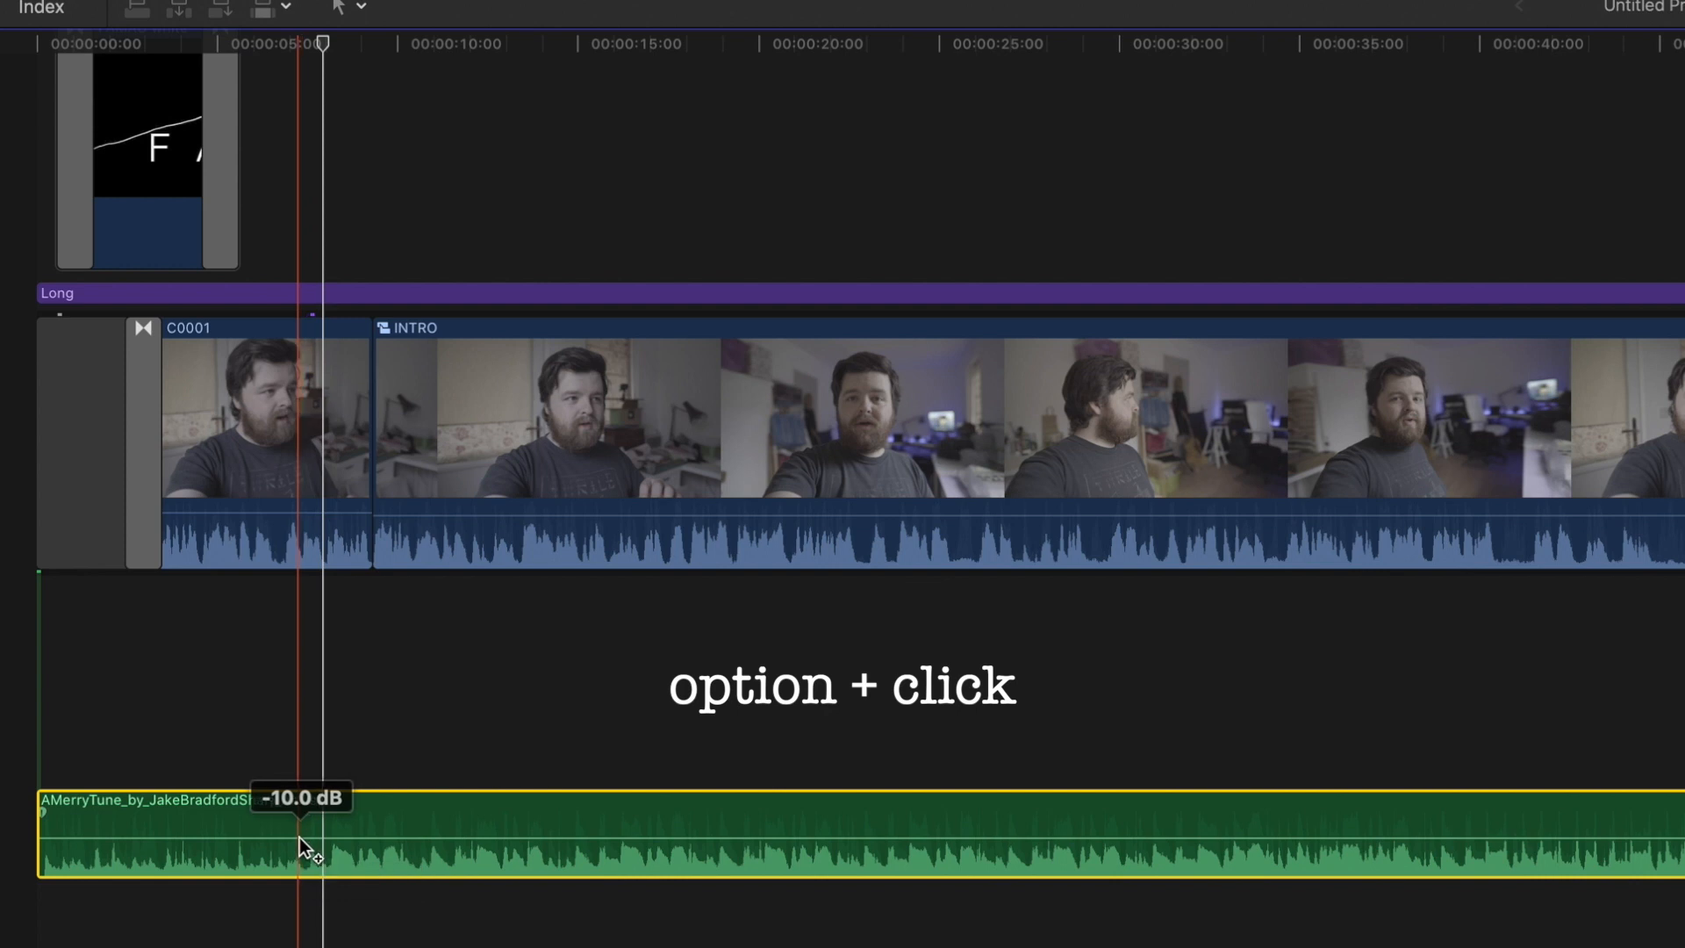
pyautogui.keyDown('alt'); pyautogui.click(299, 838); pyautogui.keyUp('alt')
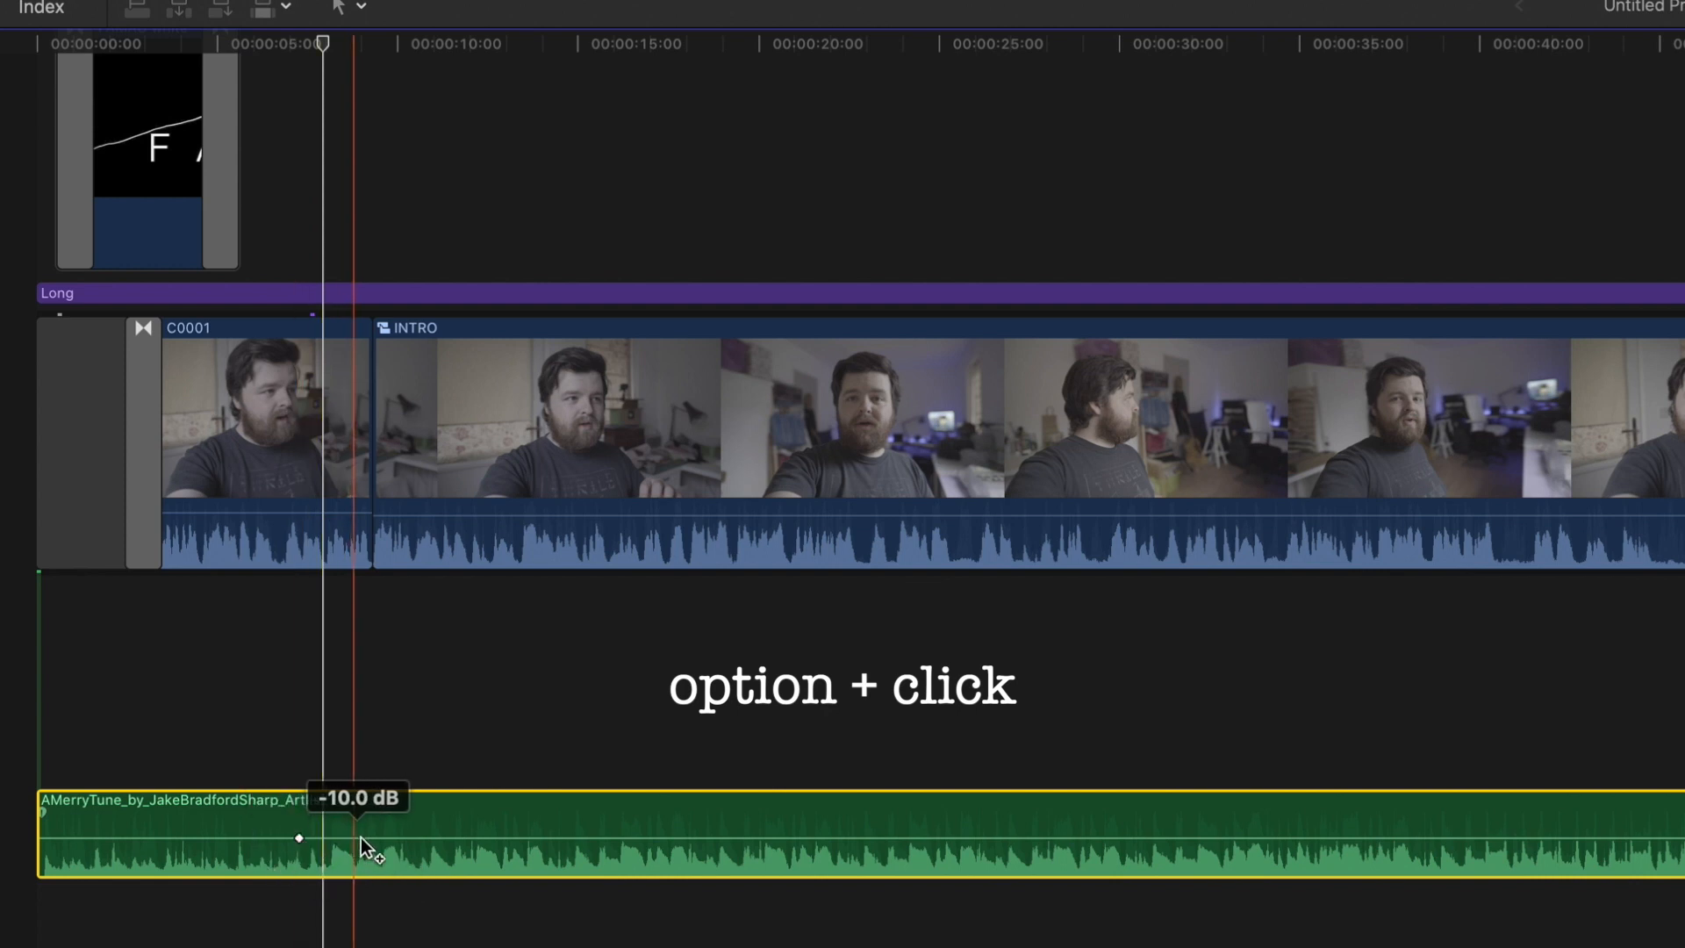
pyautogui.keyDown('alt'); pyautogui.click(363, 838); pyautogui.keyUp('alt')
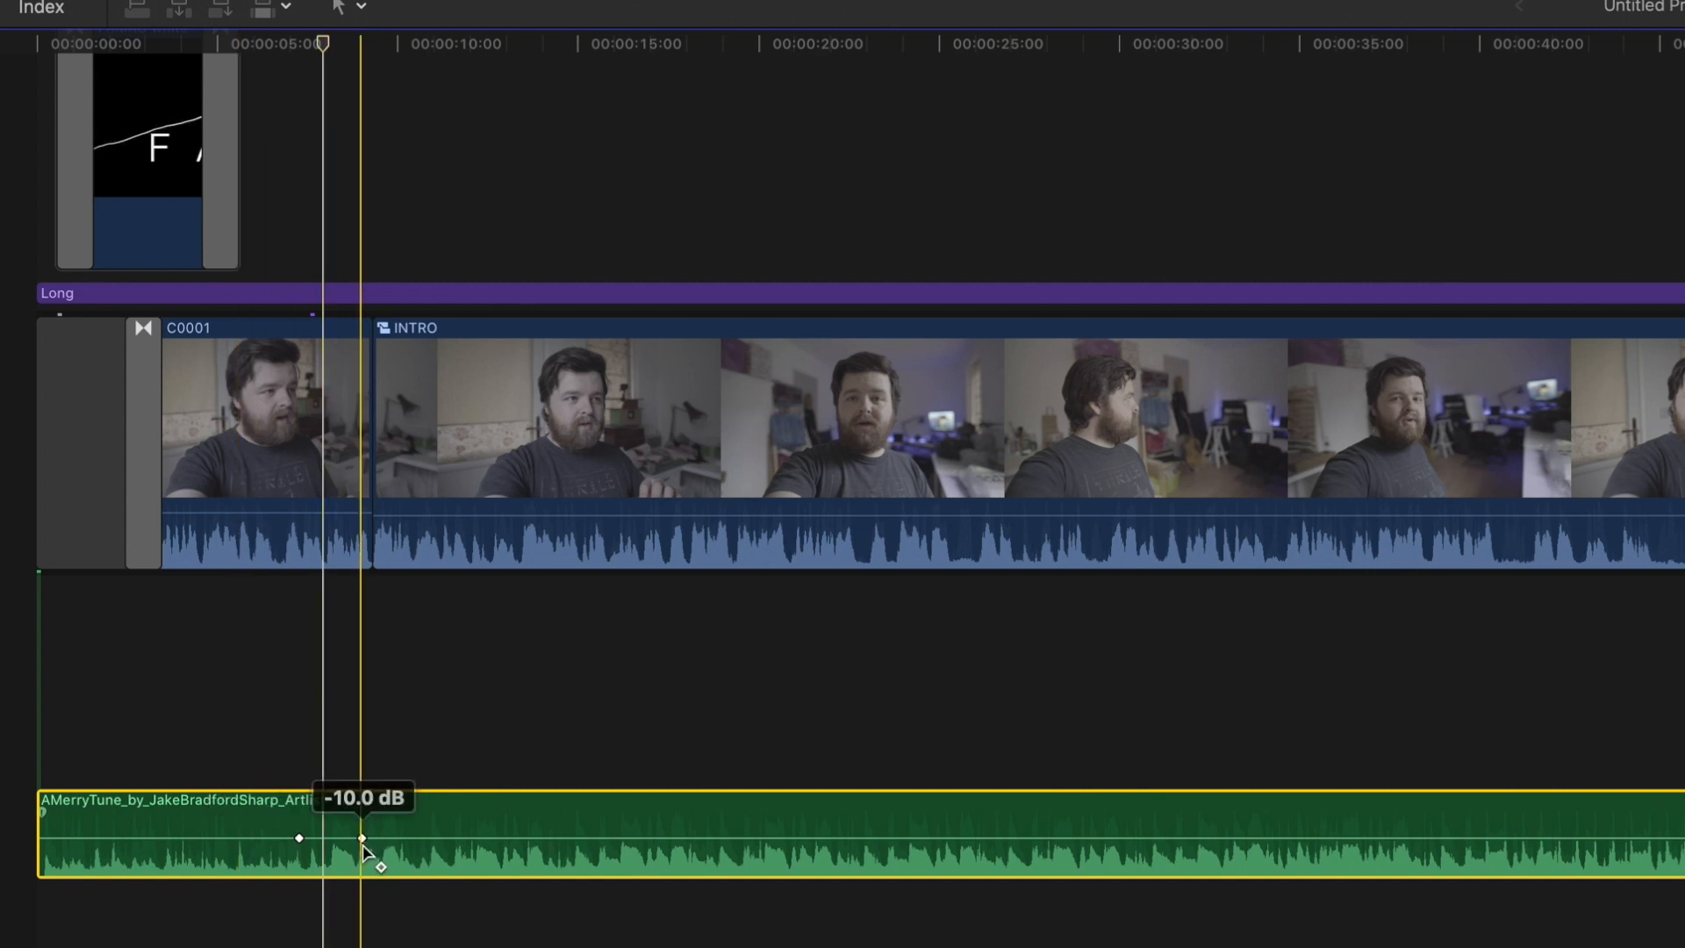
pyautogui.click(363, 838)
pyautogui.moveTo(362, 838); pyautogui.dragTo(364, 849)
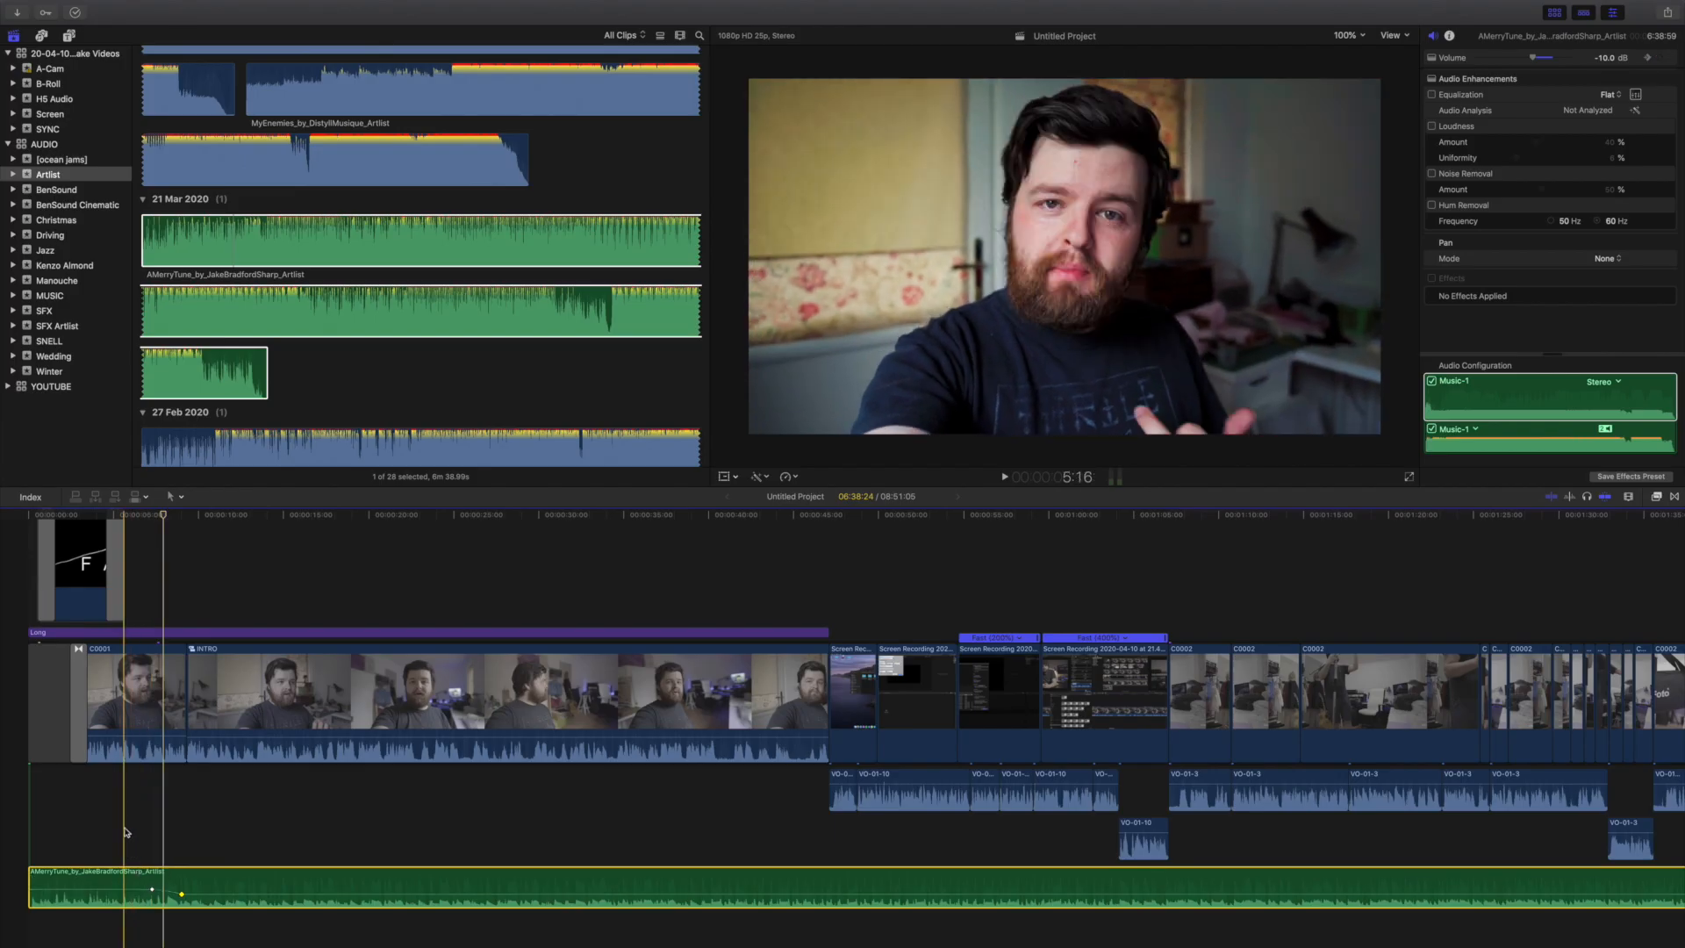
pyautogui.press('space')
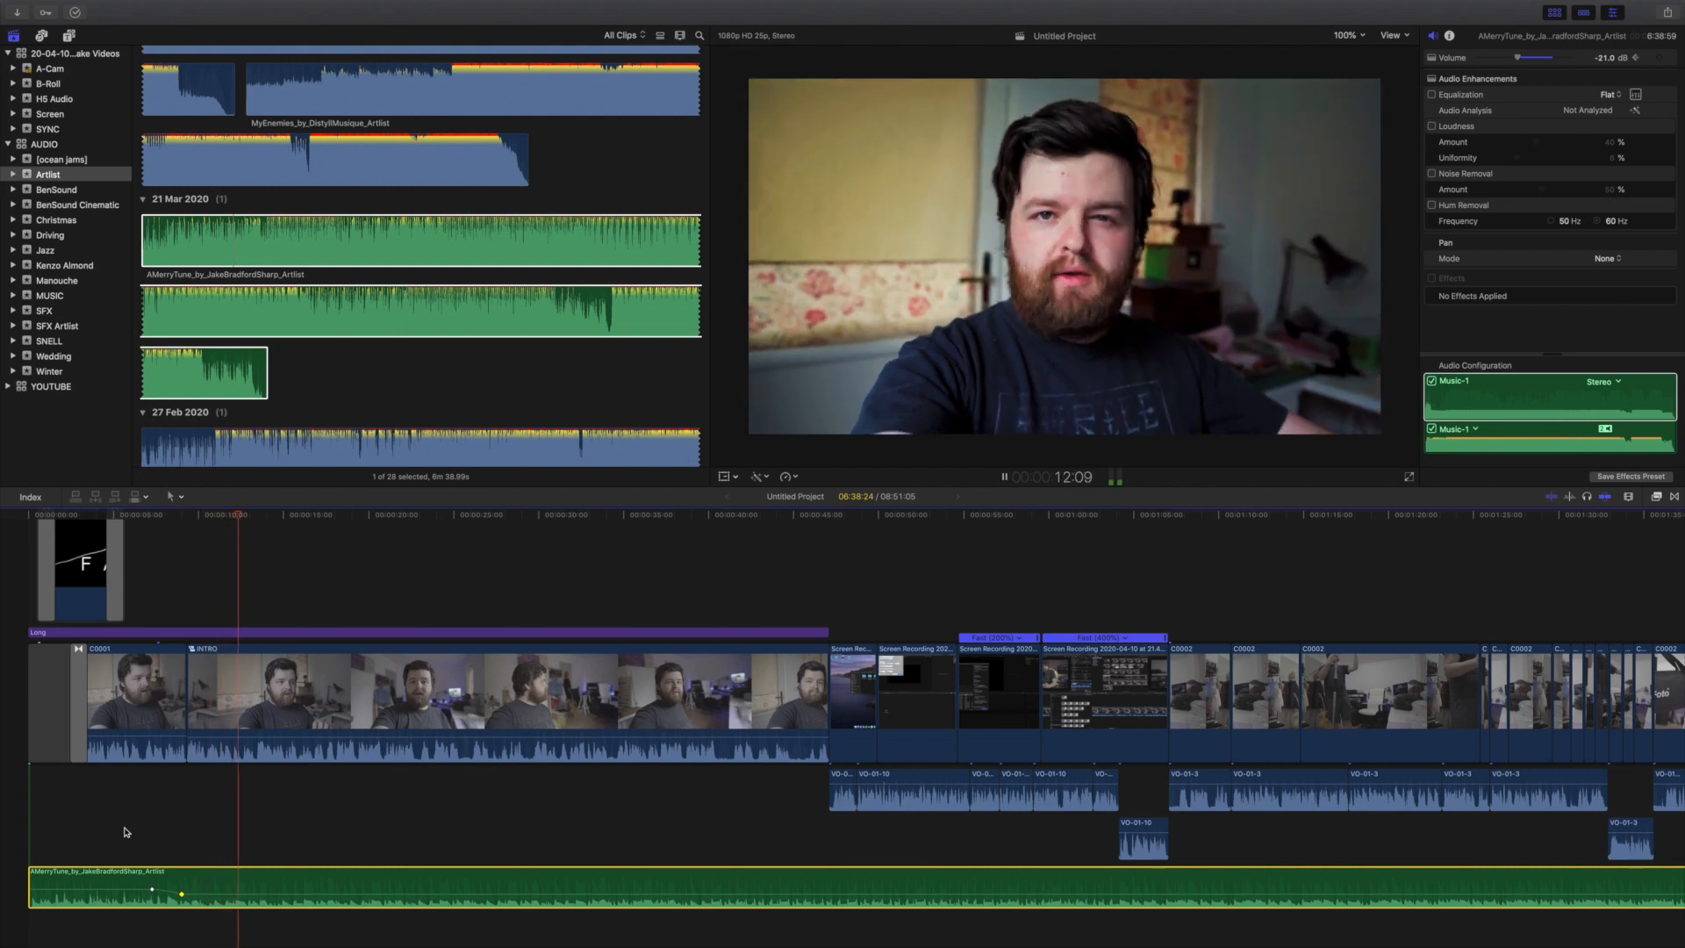
pyautogui.press('space')
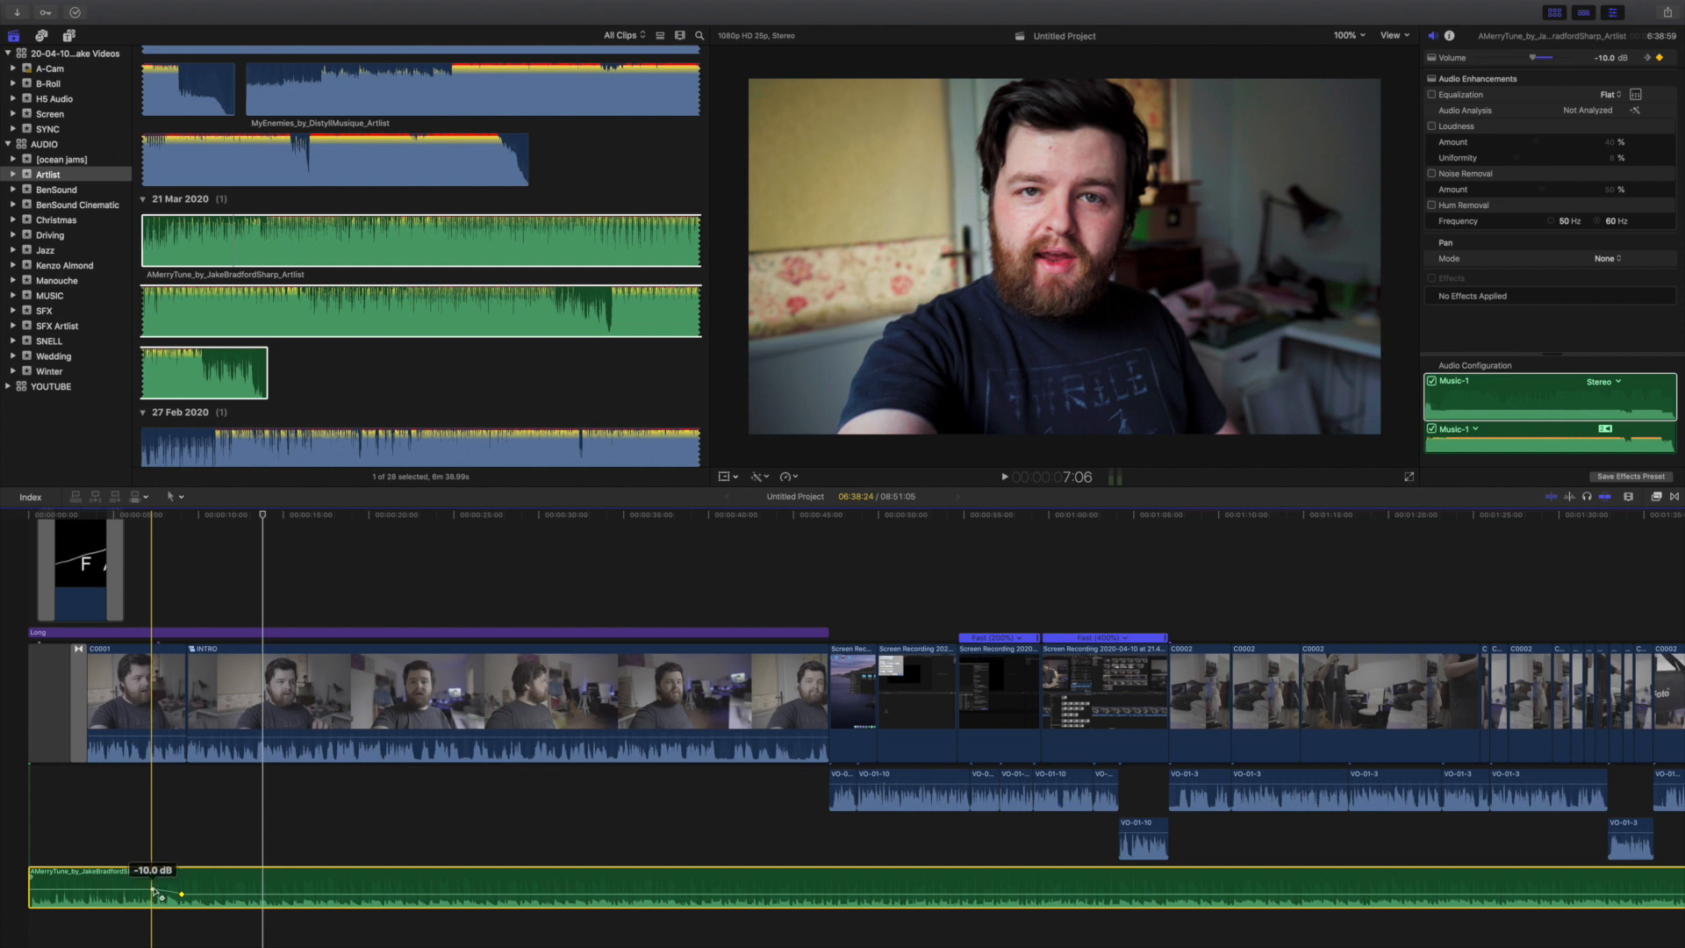
# - Move the two music keyframes further apart for a longer, gentler fade, and play it back
pyautogui.moveTo(145, 889); pyautogui.dragTo(136, 889)
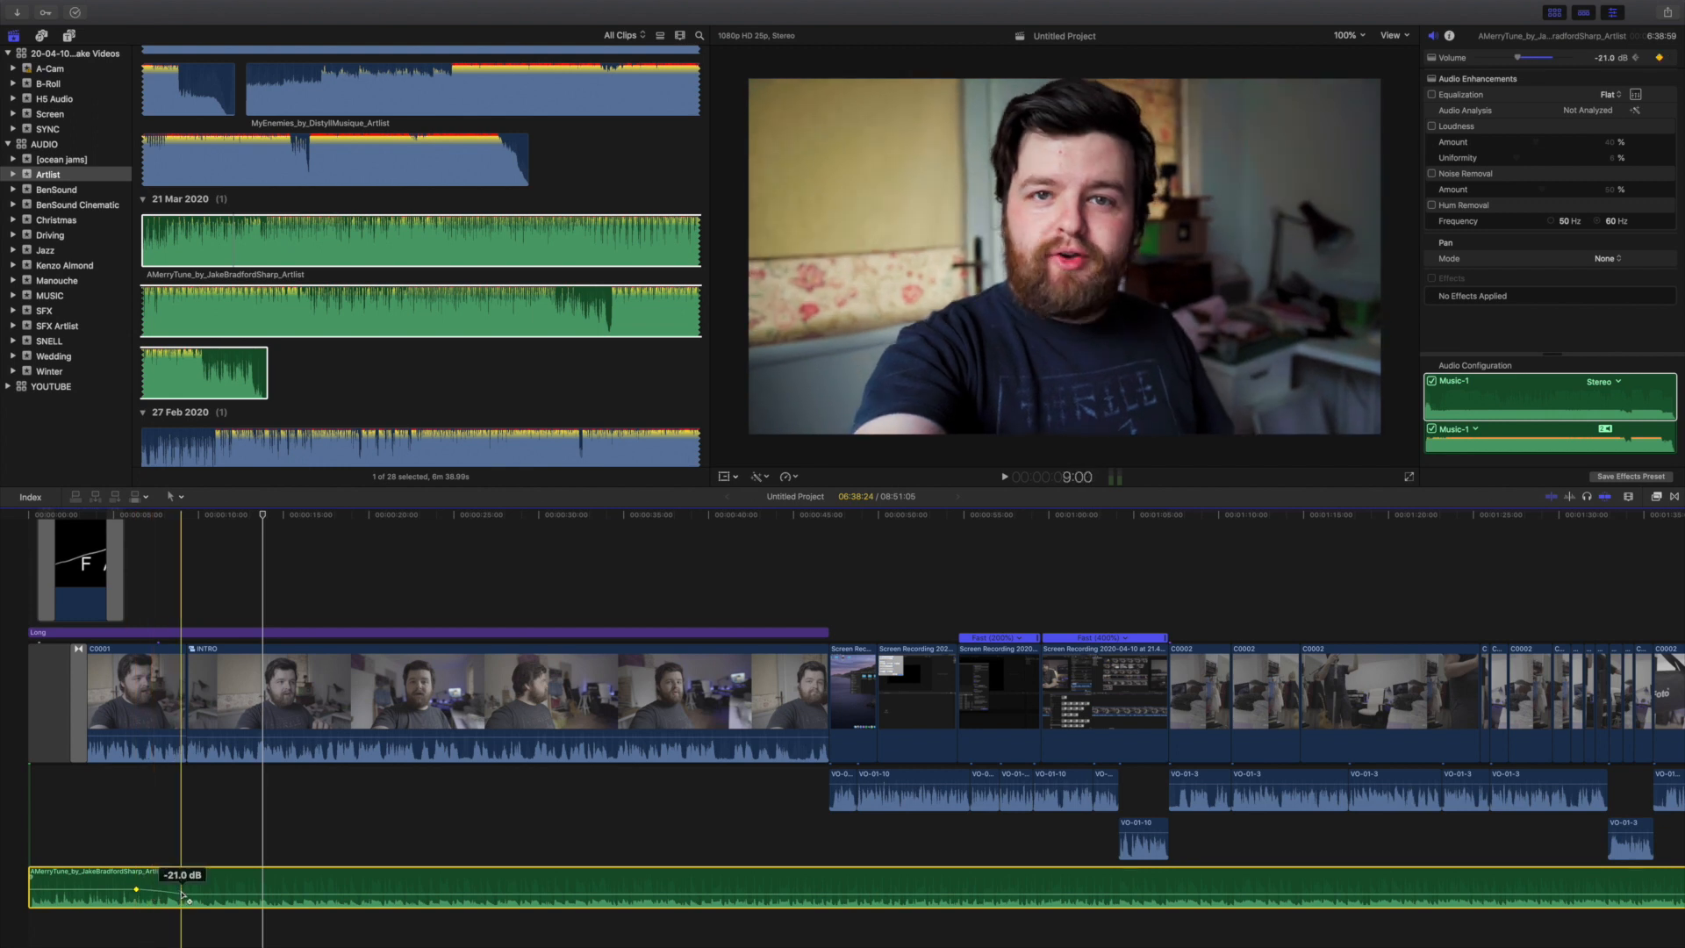
pyautogui.moveTo(182, 893); pyautogui.dragTo(198, 894)
pyautogui.press('space')
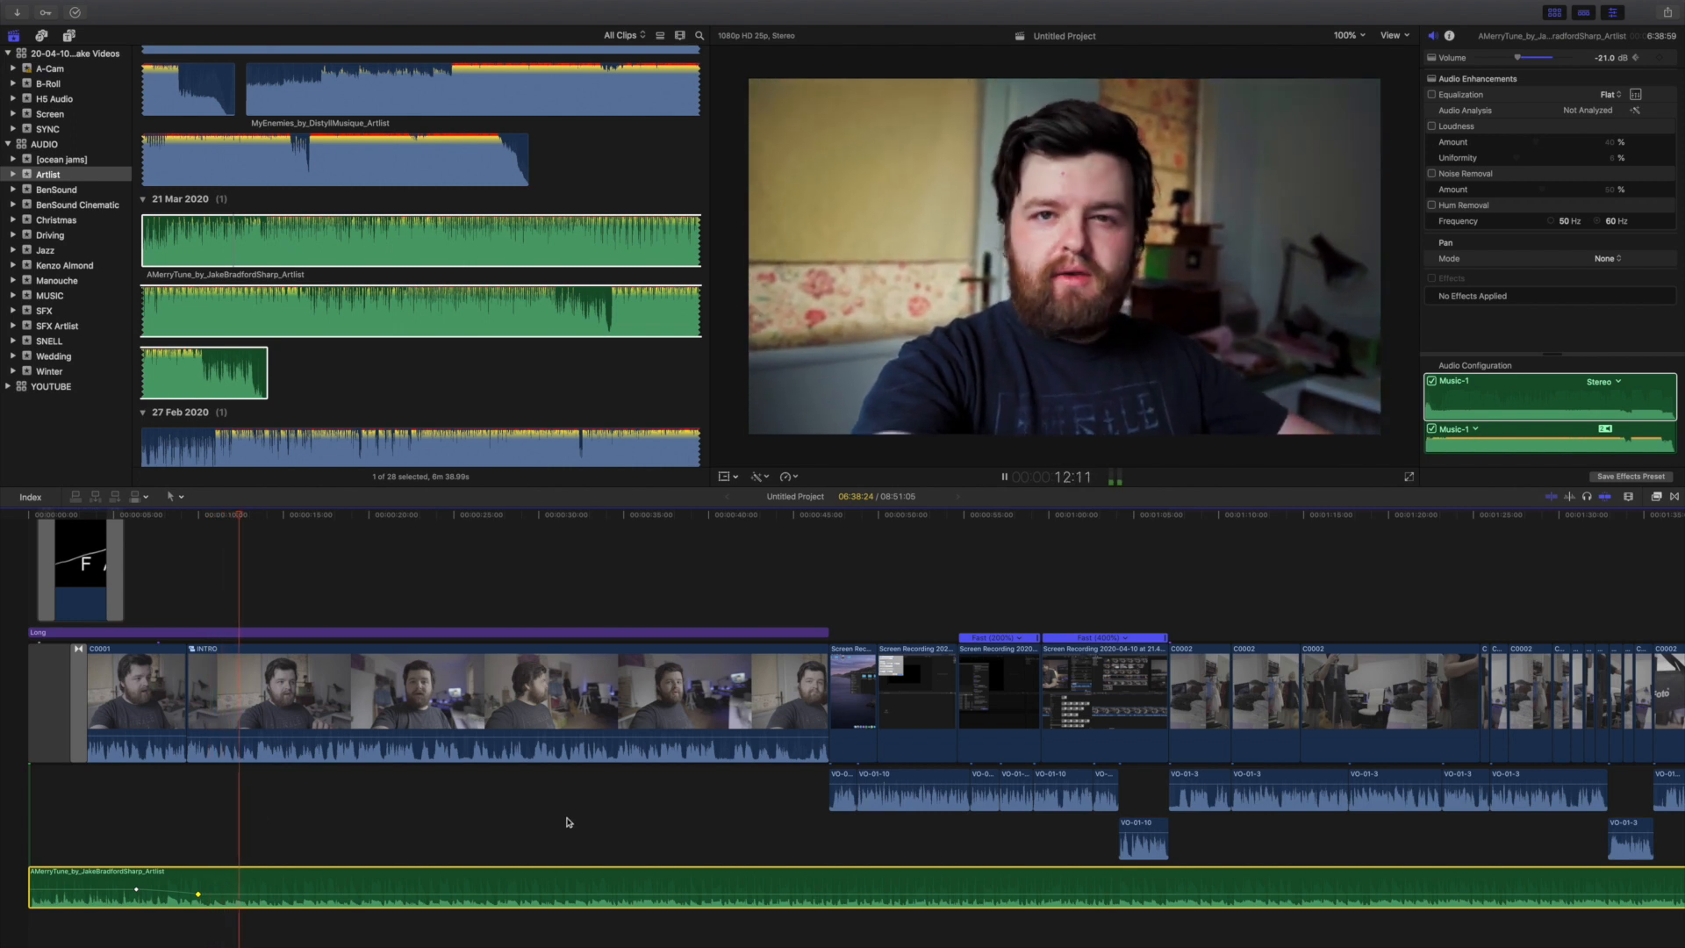
pyautogui.press('space')
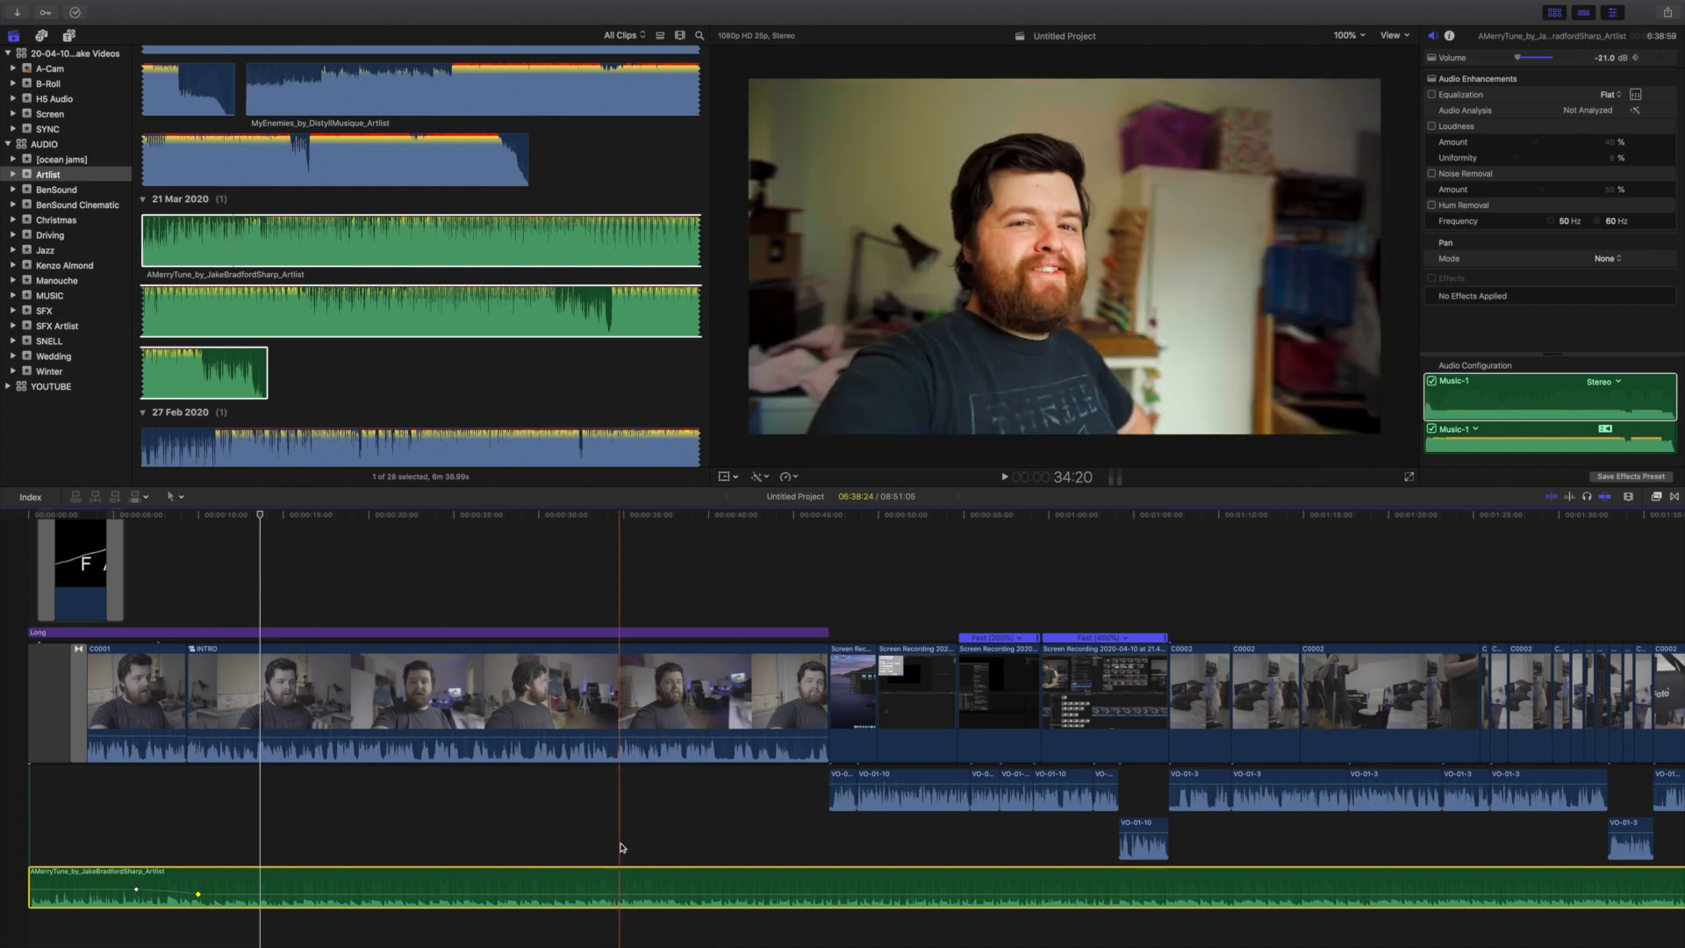
# - Add two volume keyframes to the music around the transition into the end screen, raise the second to 0 dB, and move the first slightly earlier
pyautogui.hscroll(10, 623, 849)
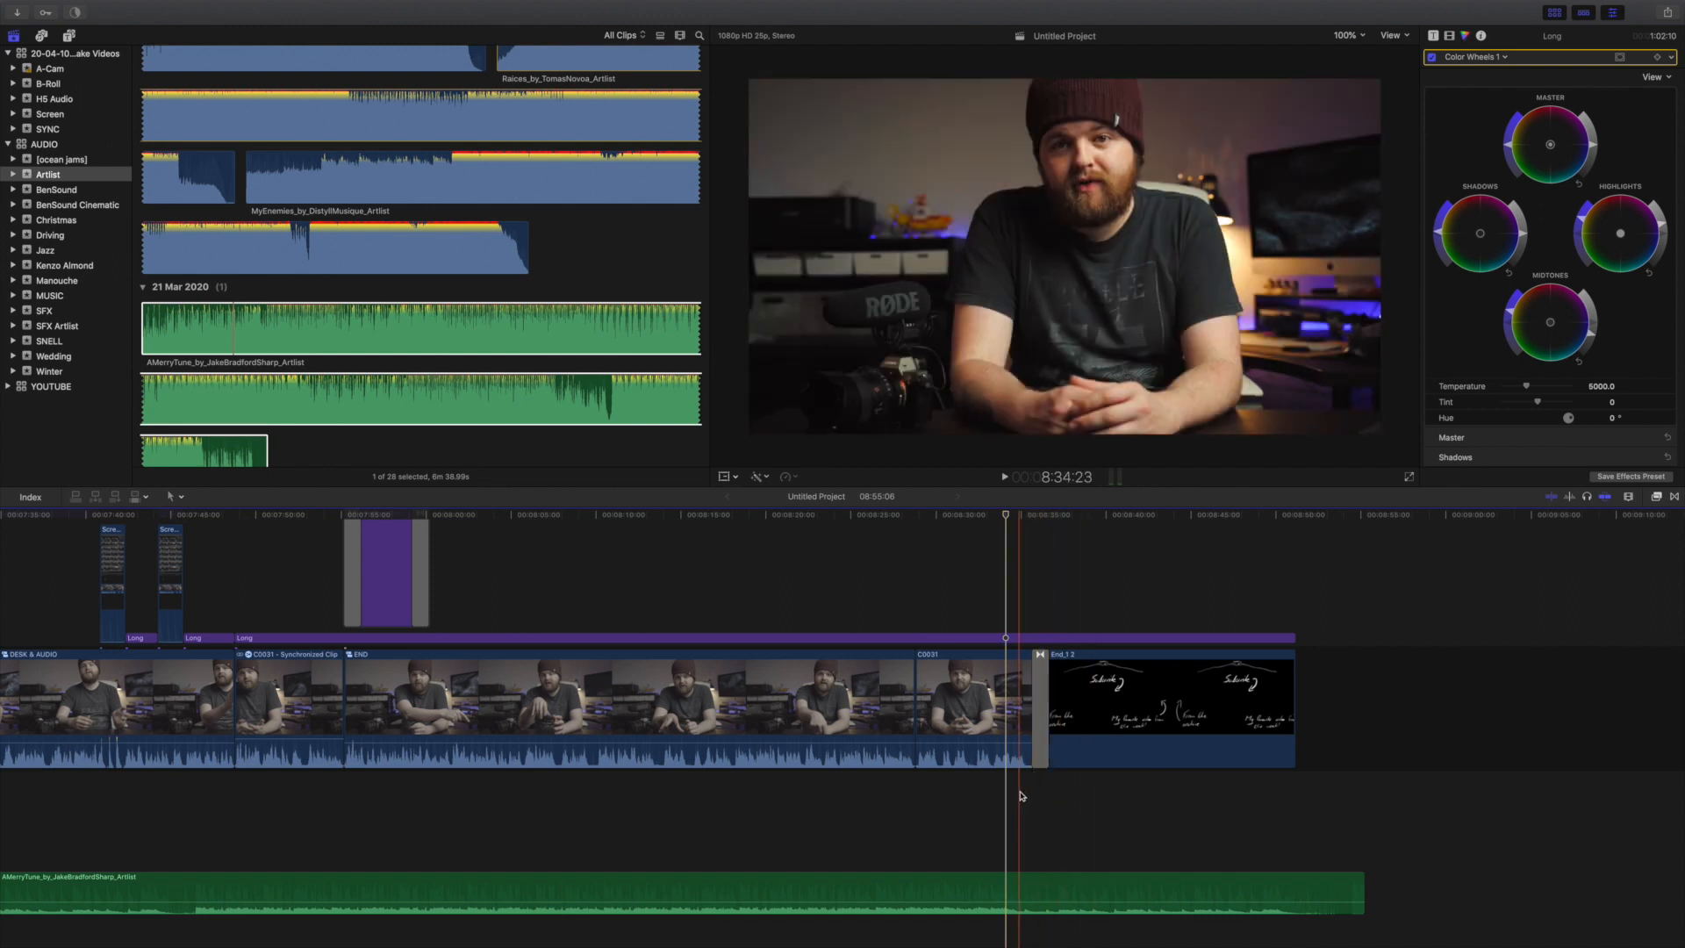
pyautogui.moveTo(1014, 899)
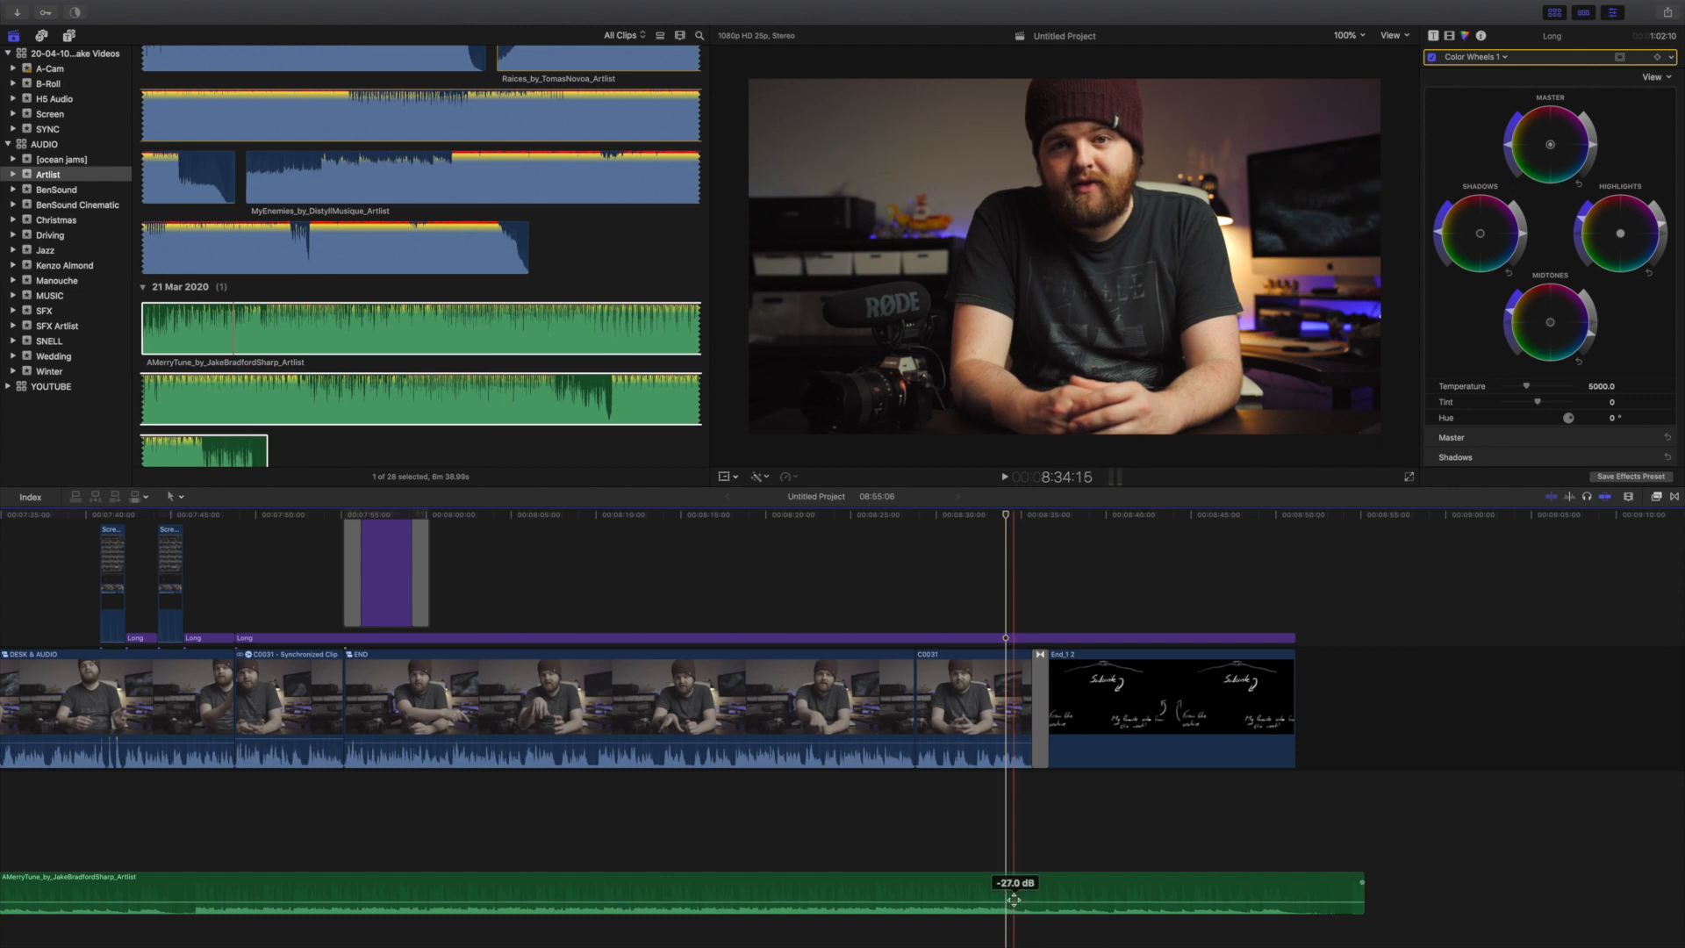
pyautogui.keyDown('alt'); pyautogui.click(1014, 902); pyautogui.keyUp('alt')
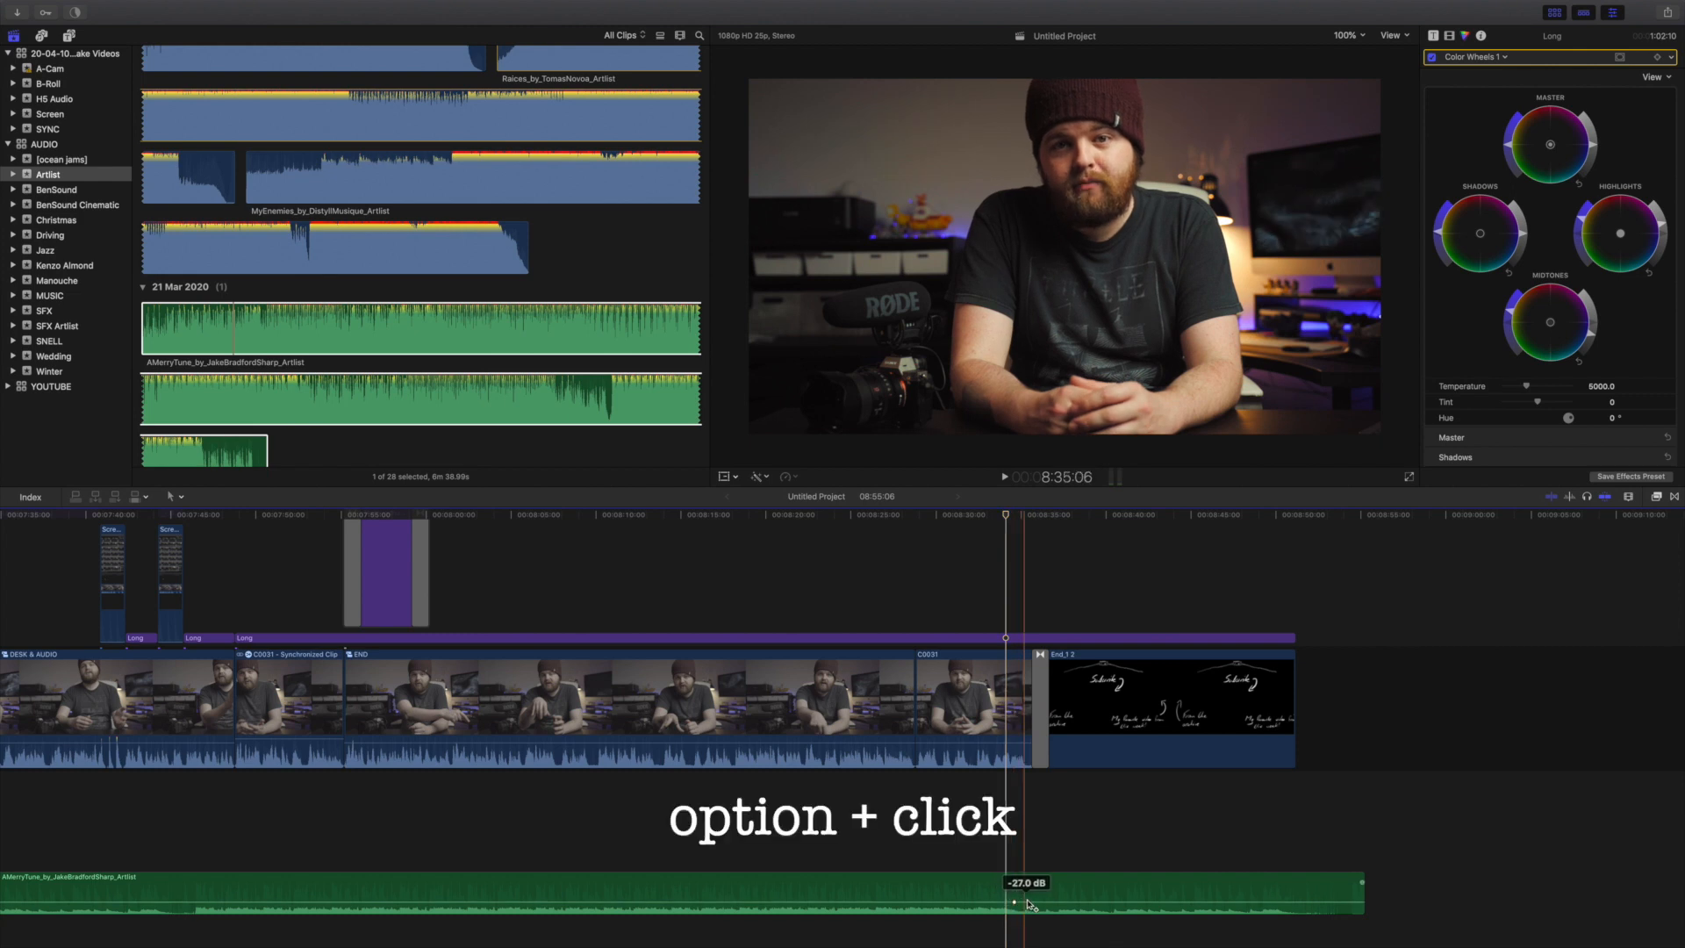
pyautogui.keyDown('alt'); pyautogui.click(1054, 901); pyautogui.keyUp('alt')
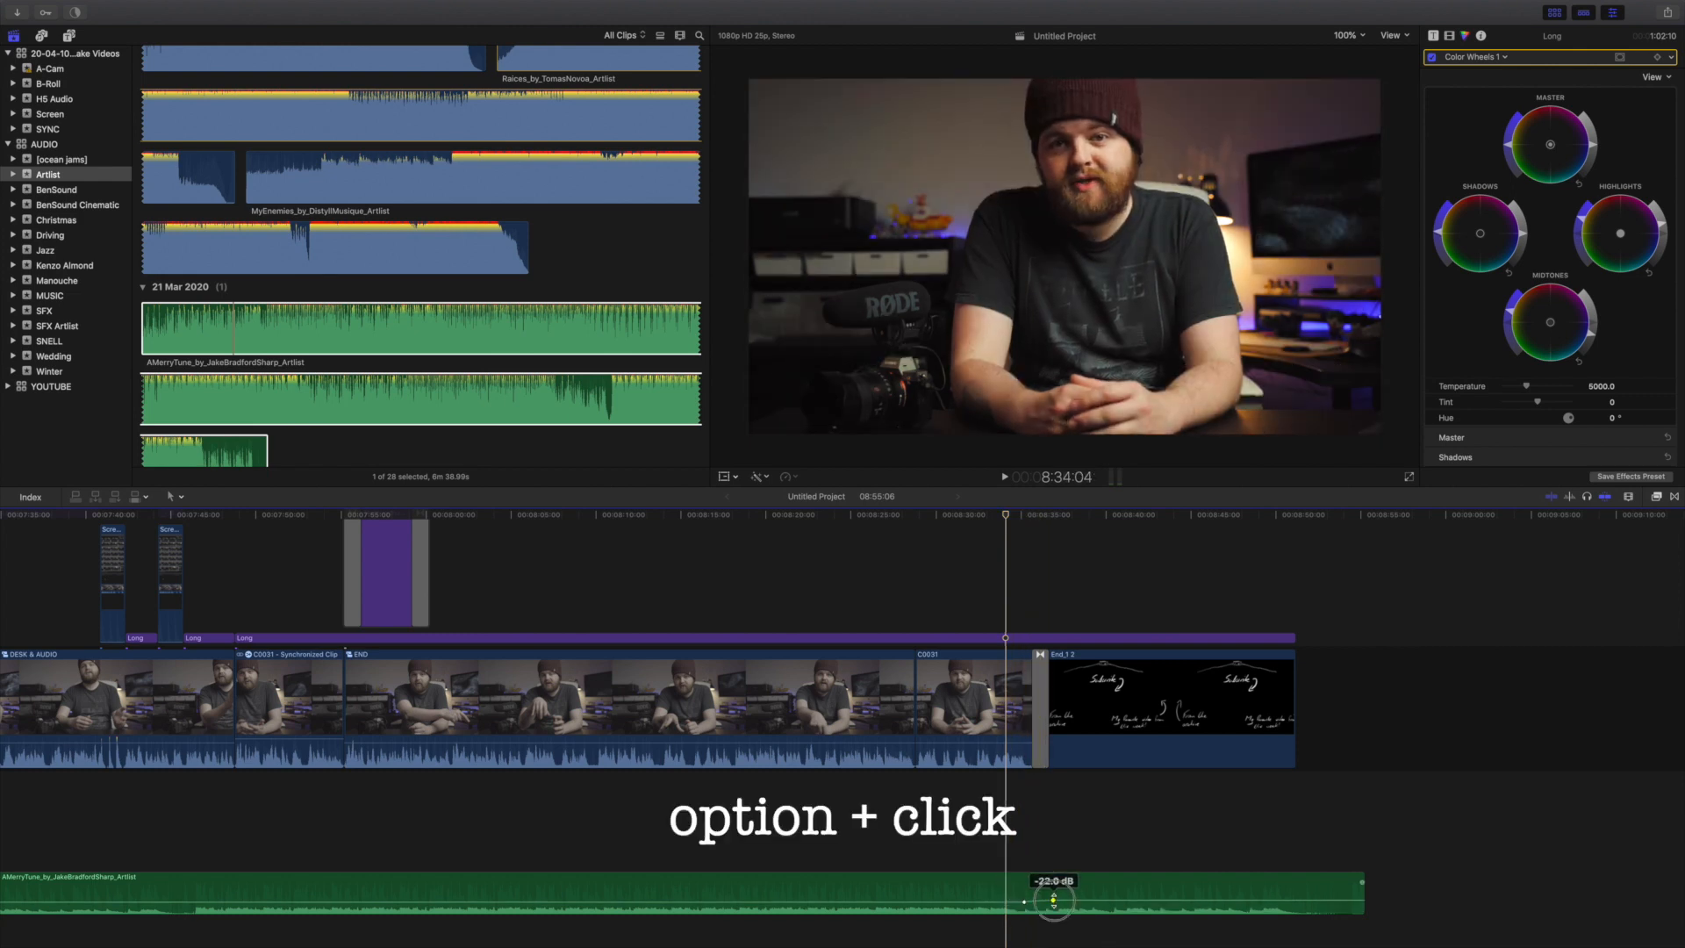
pyautogui.moveTo(1054, 899); pyautogui.dragTo(1061, 890)
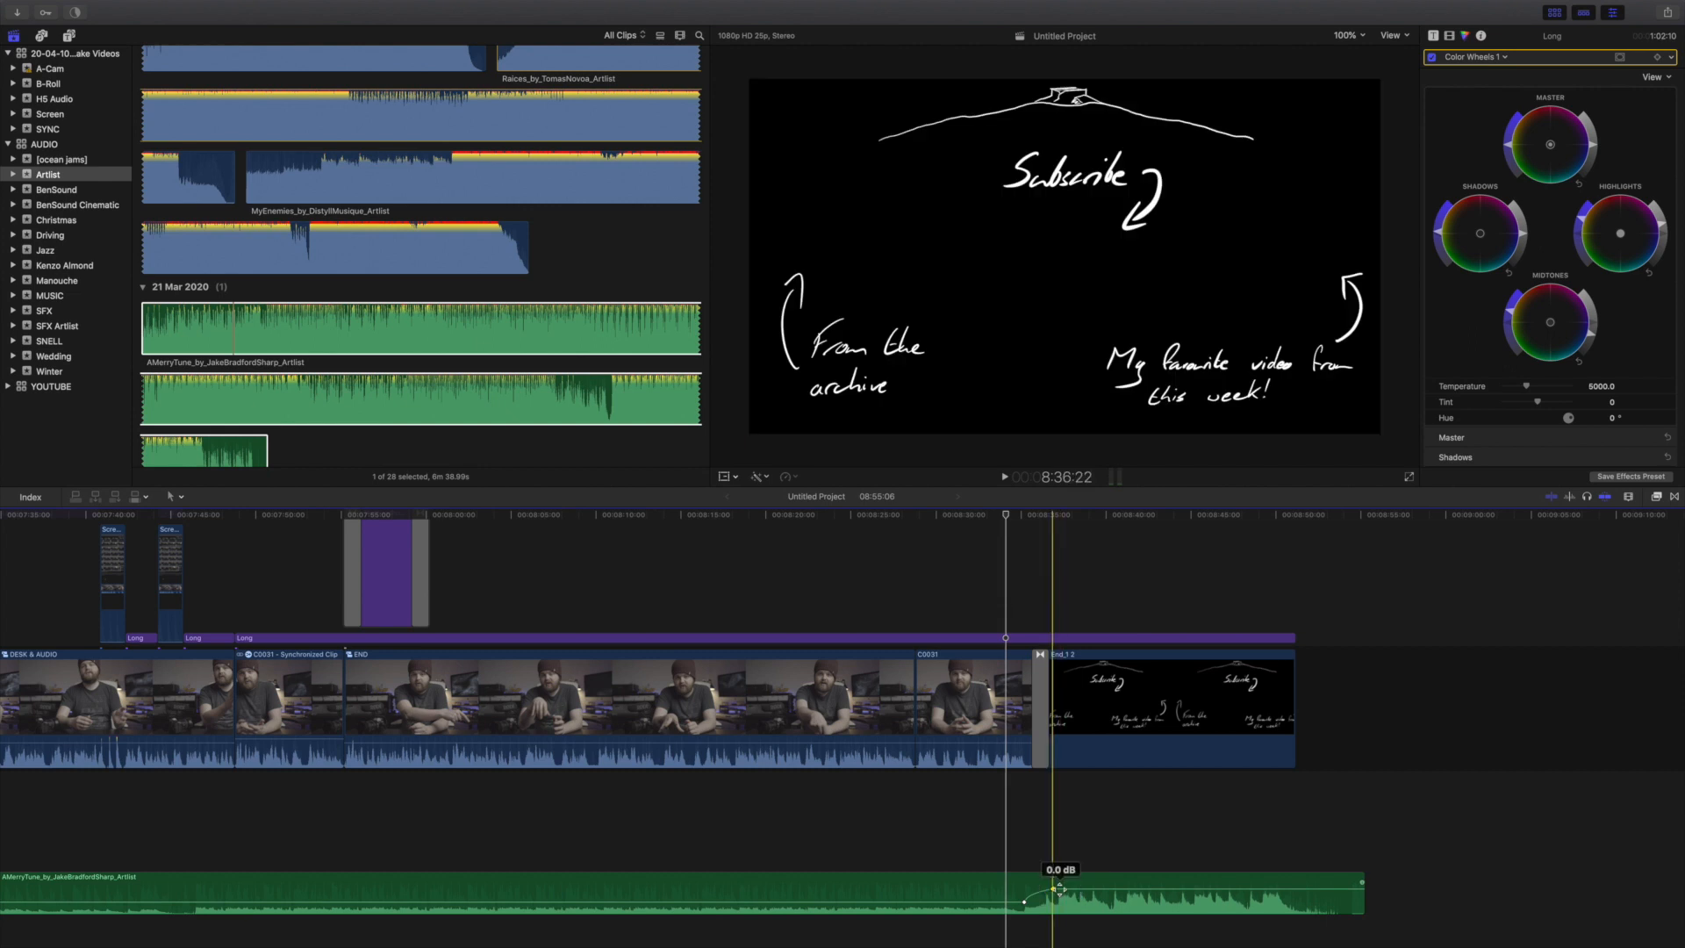
pyautogui.moveTo(1060, 892); pyautogui.dragTo(1020, 902)
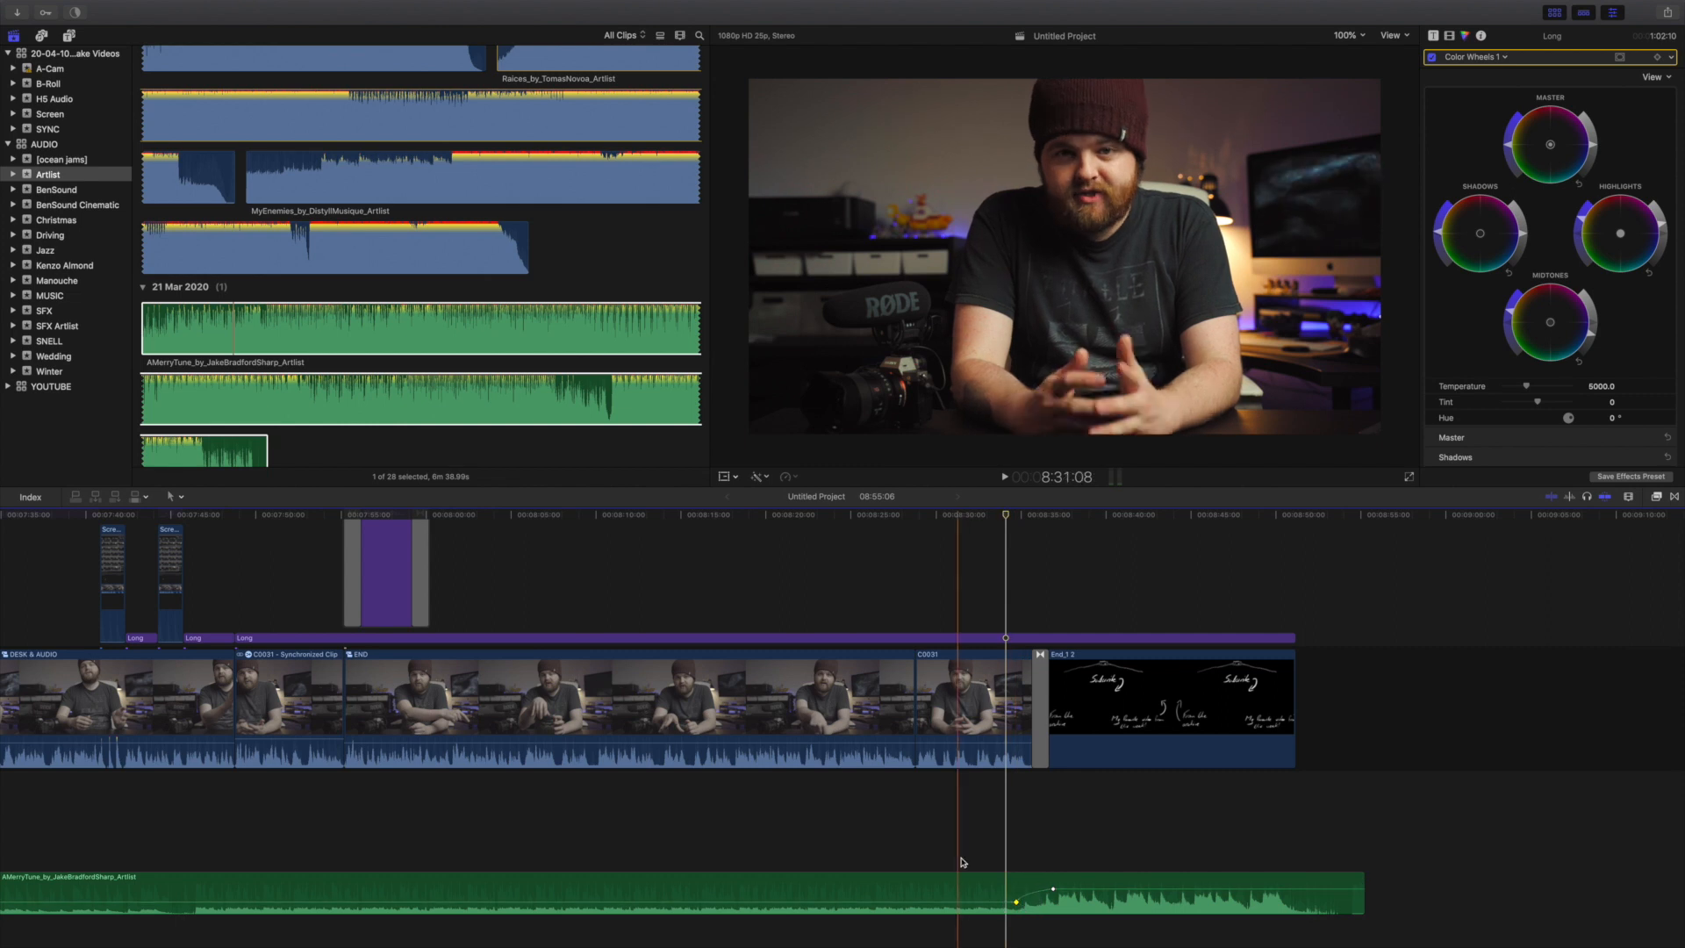
# - Play the video's ending and cut the music track off where the end screen finishes
pyautogui.press('space')
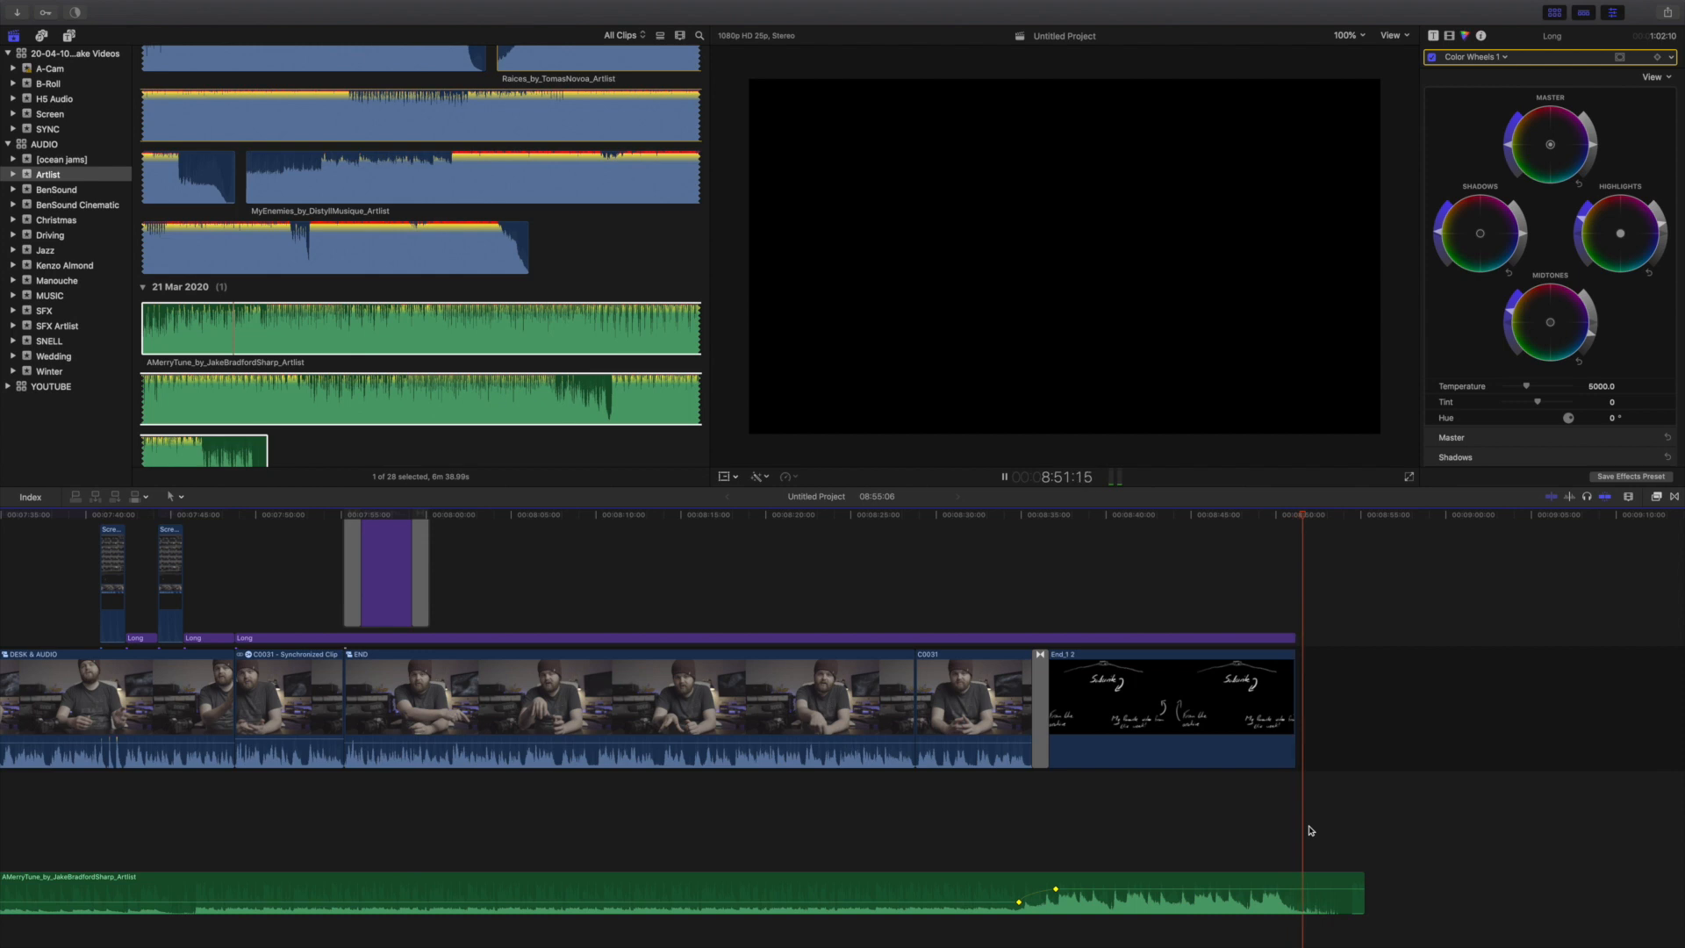
pyautogui.press('space')
pyautogui.click(1313, 878)
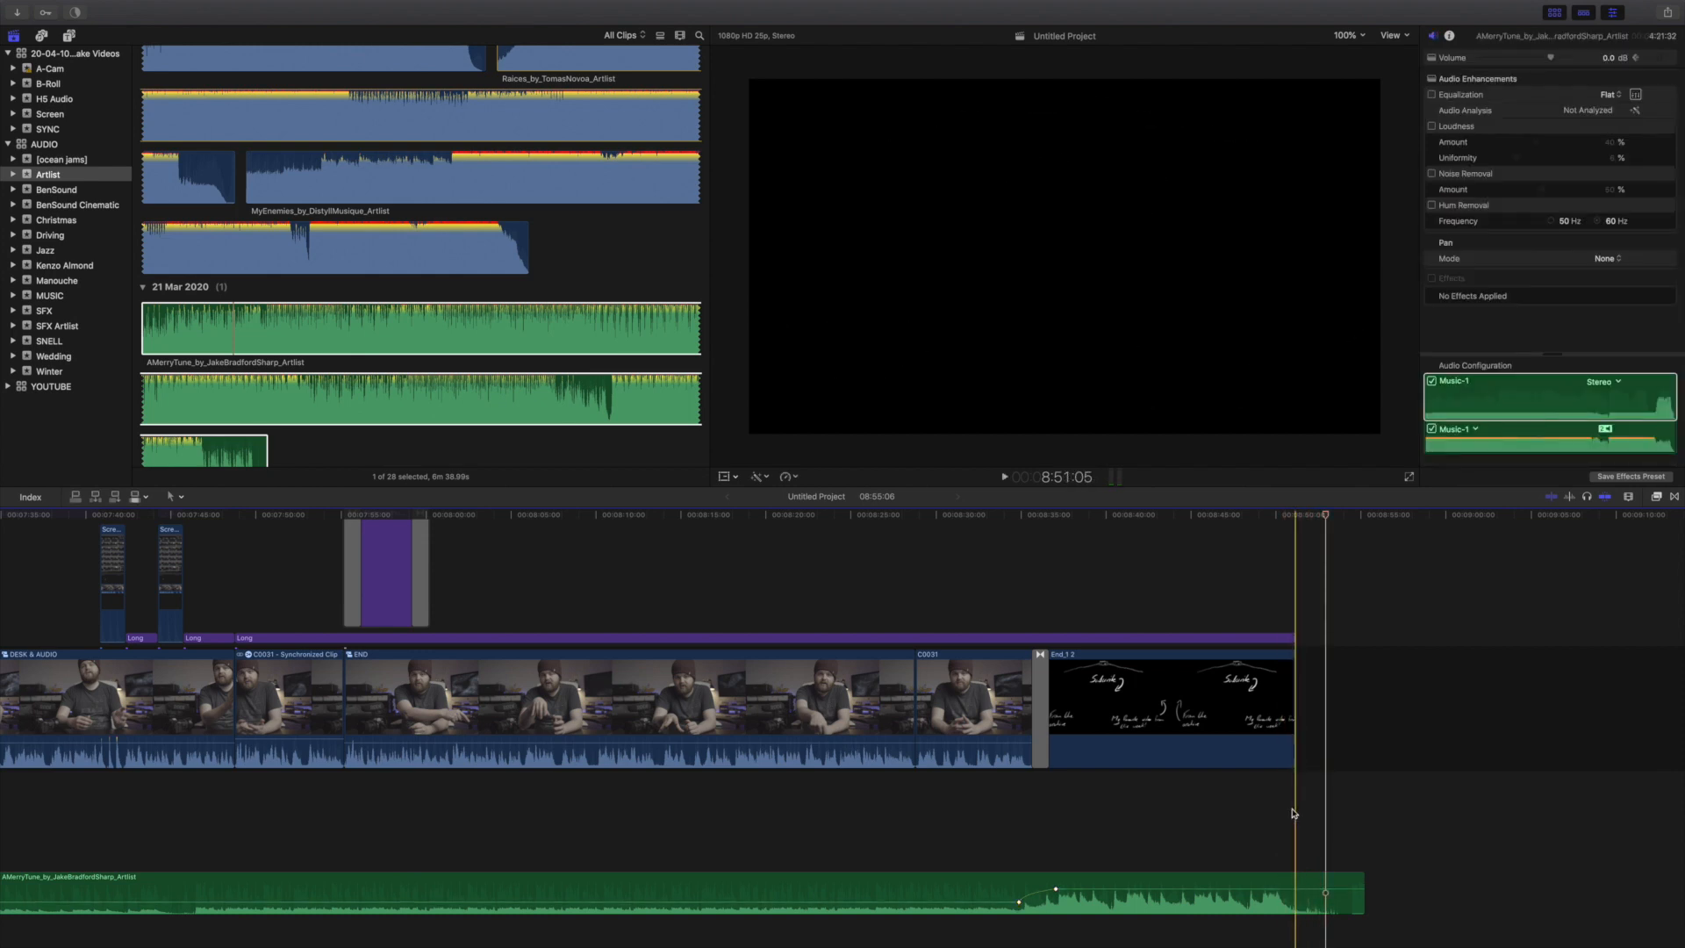
pyautogui.click(1295, 884)
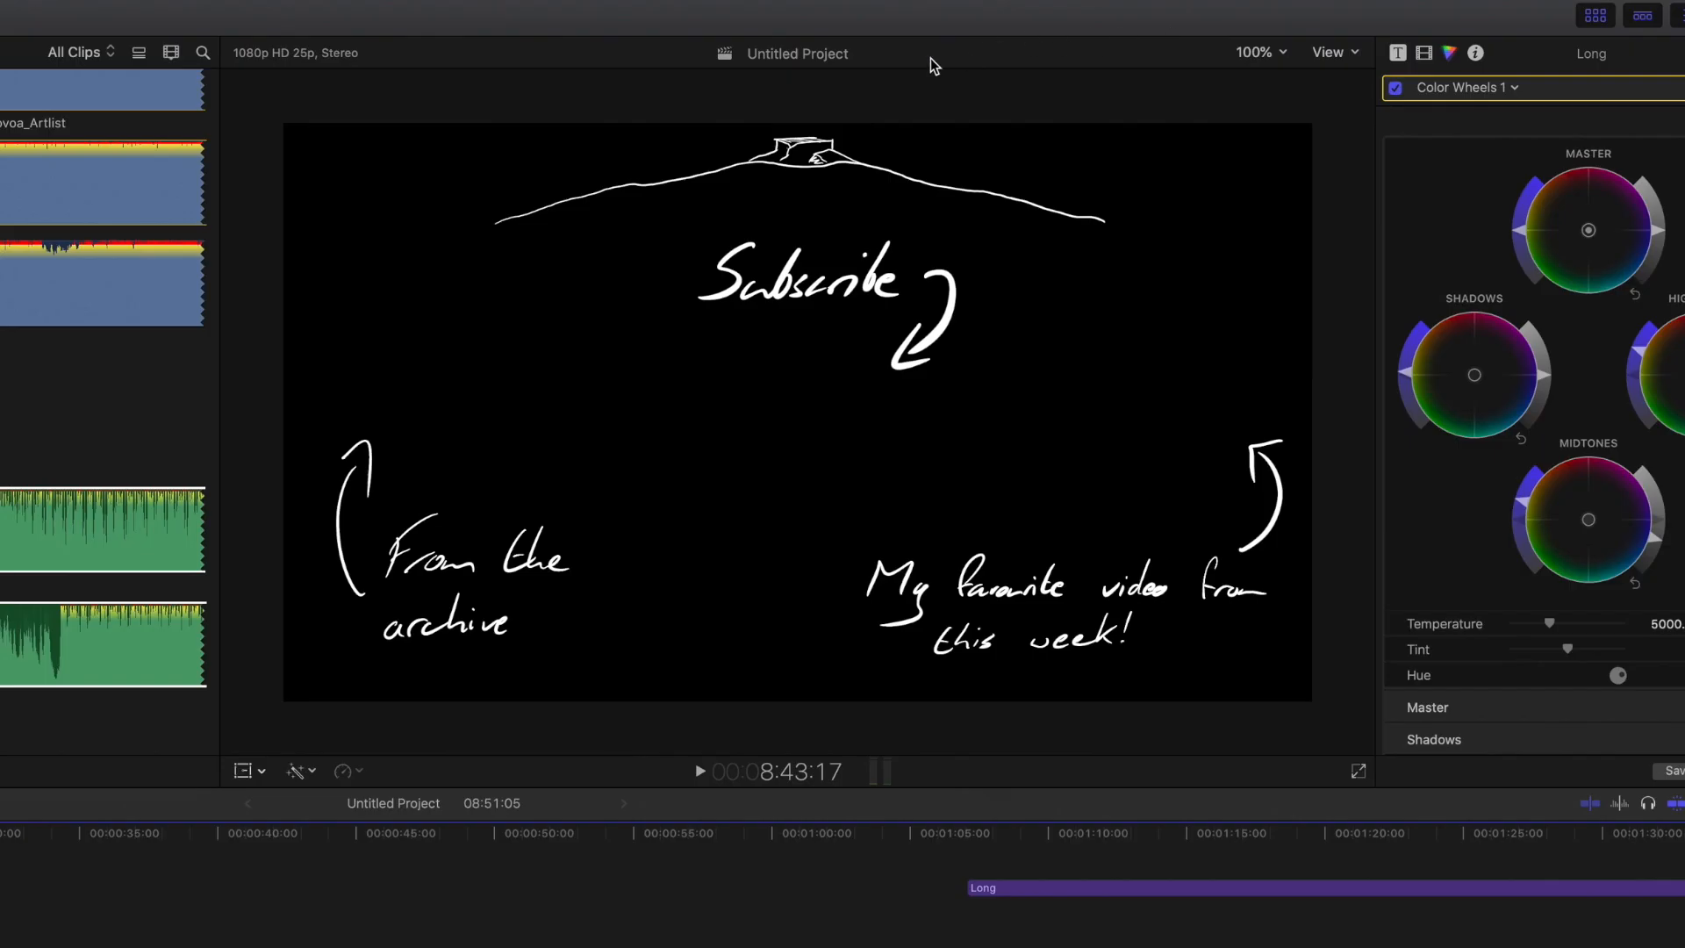
# - Set the viewer's playback media to Optimized/Original and start a Master File export of the project
pyautogui.click(1352, 55)
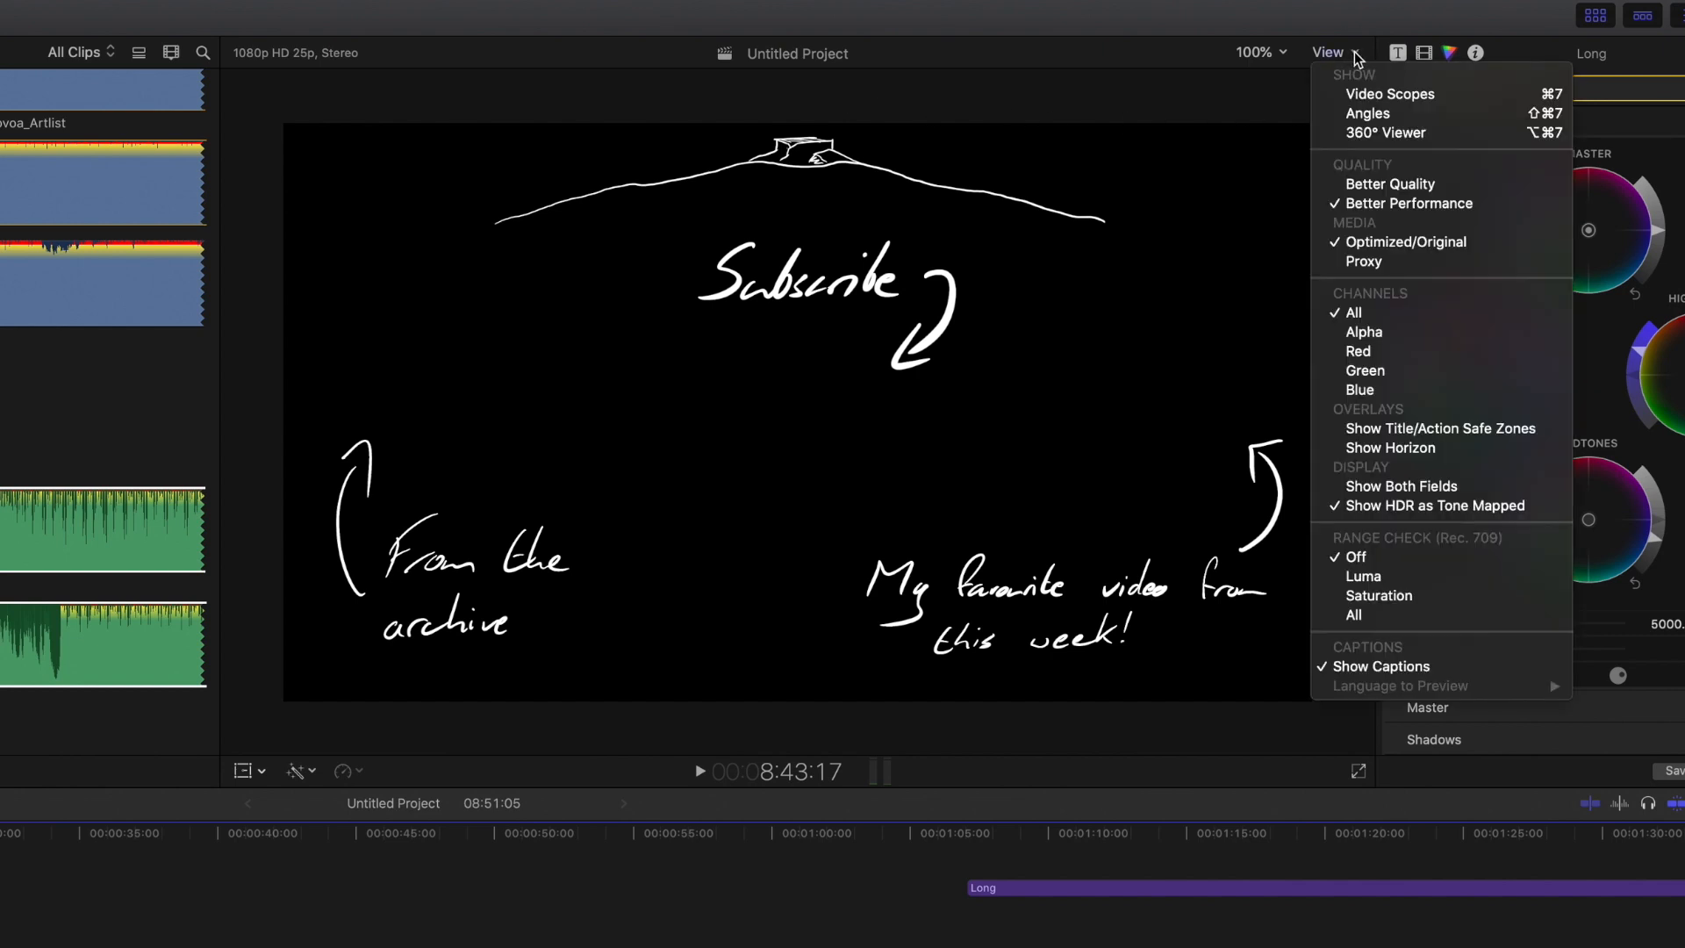
pyautogui.click(1382, 246)
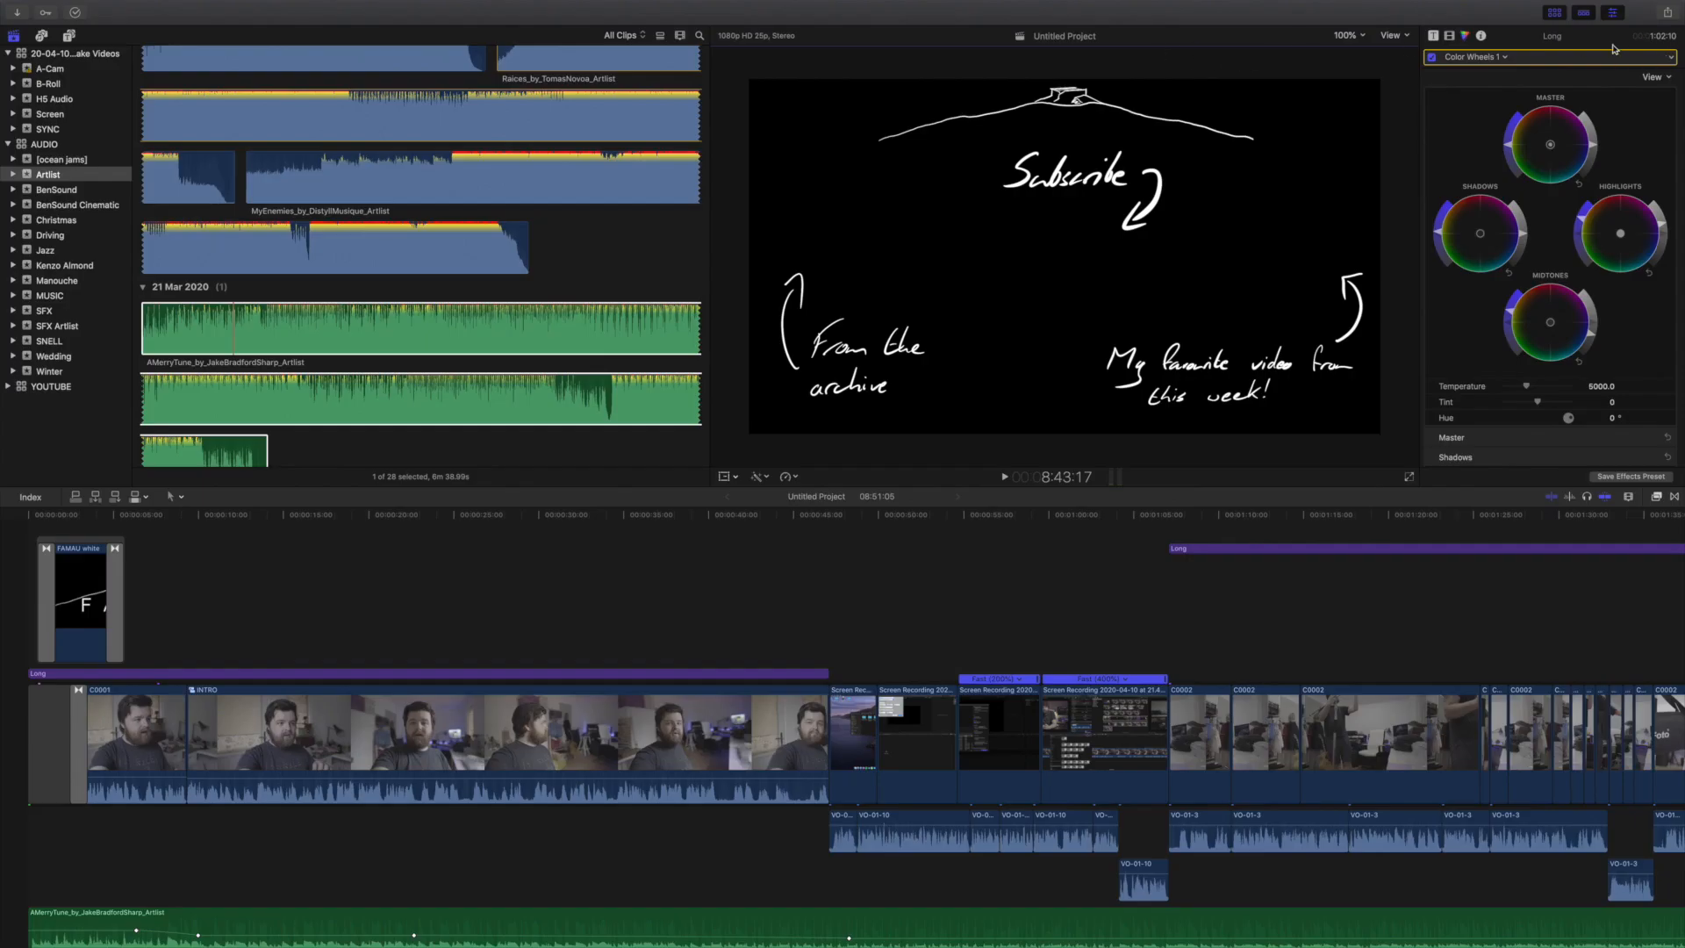
pyautogui.click(1667, 14)
pyautogui.click(1604, 46)
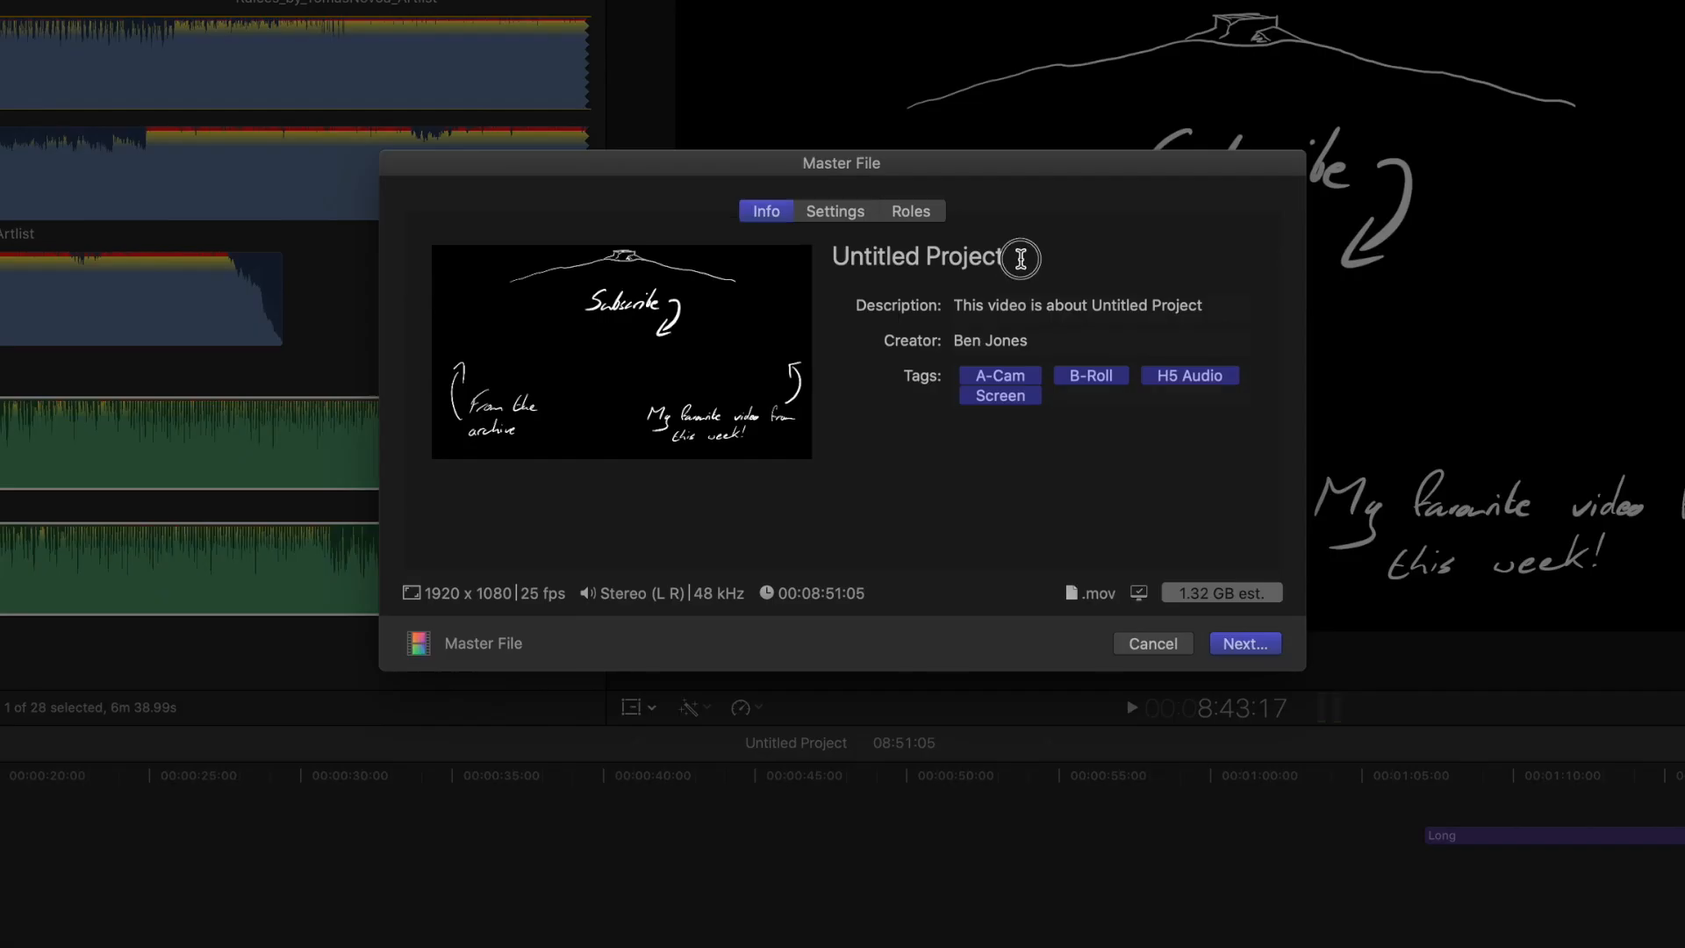
# - Title the export "How I Make My YouTube Videos"
pyautogui.click(942, 225)
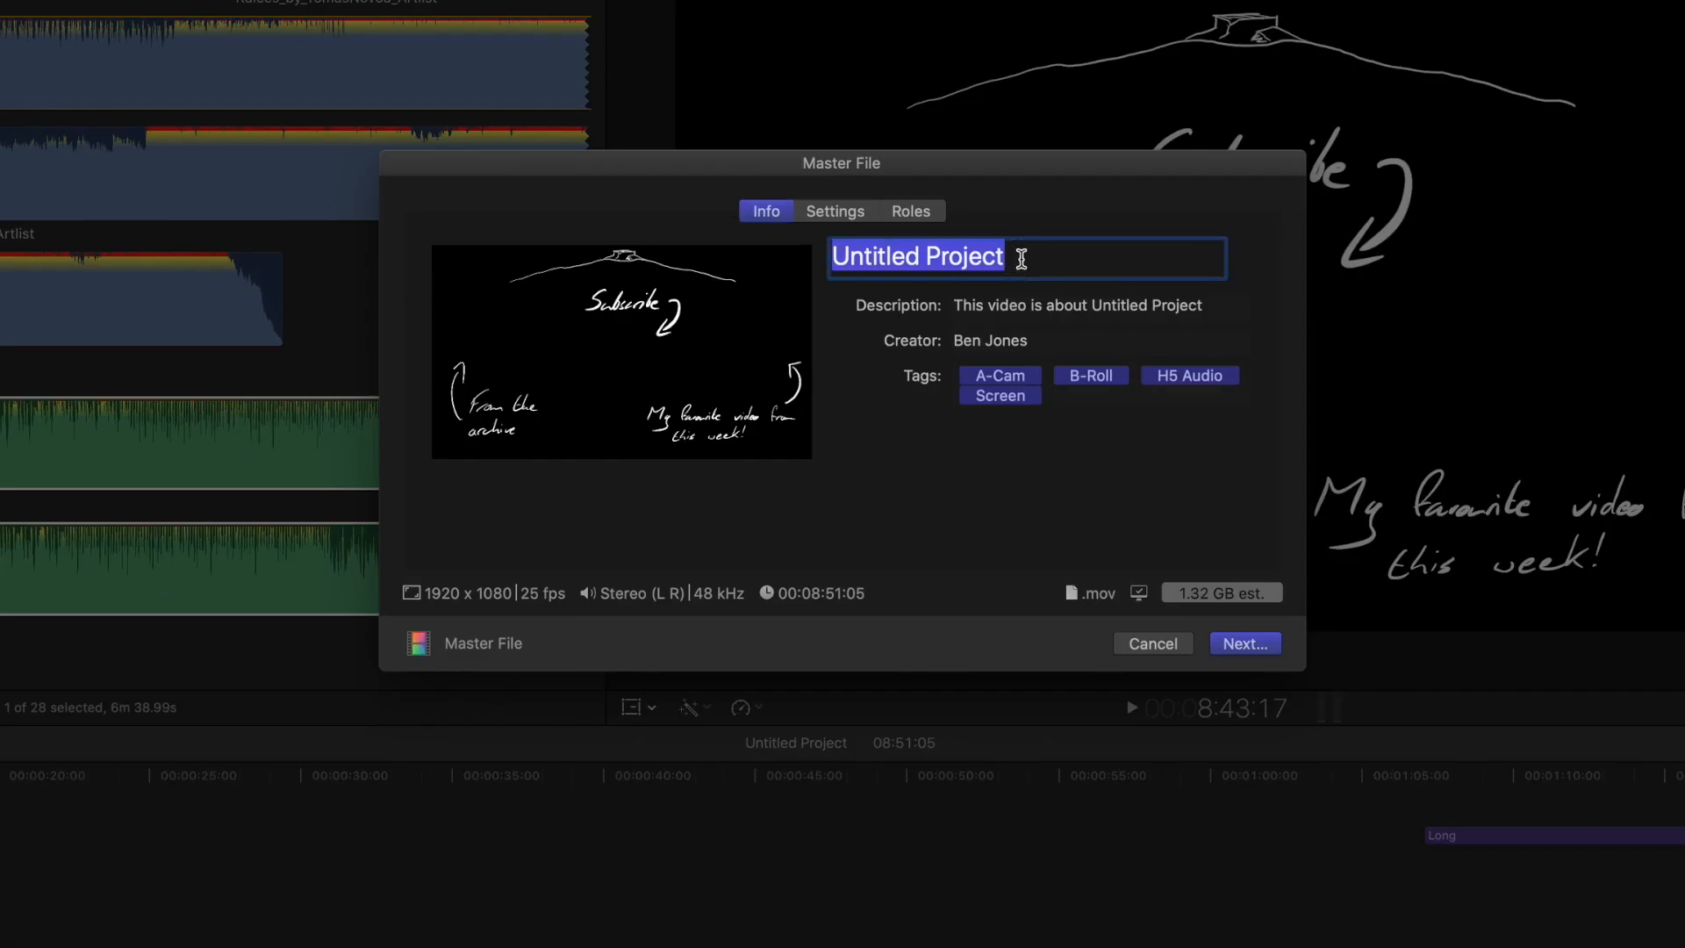
pyautogui.write('How I ')
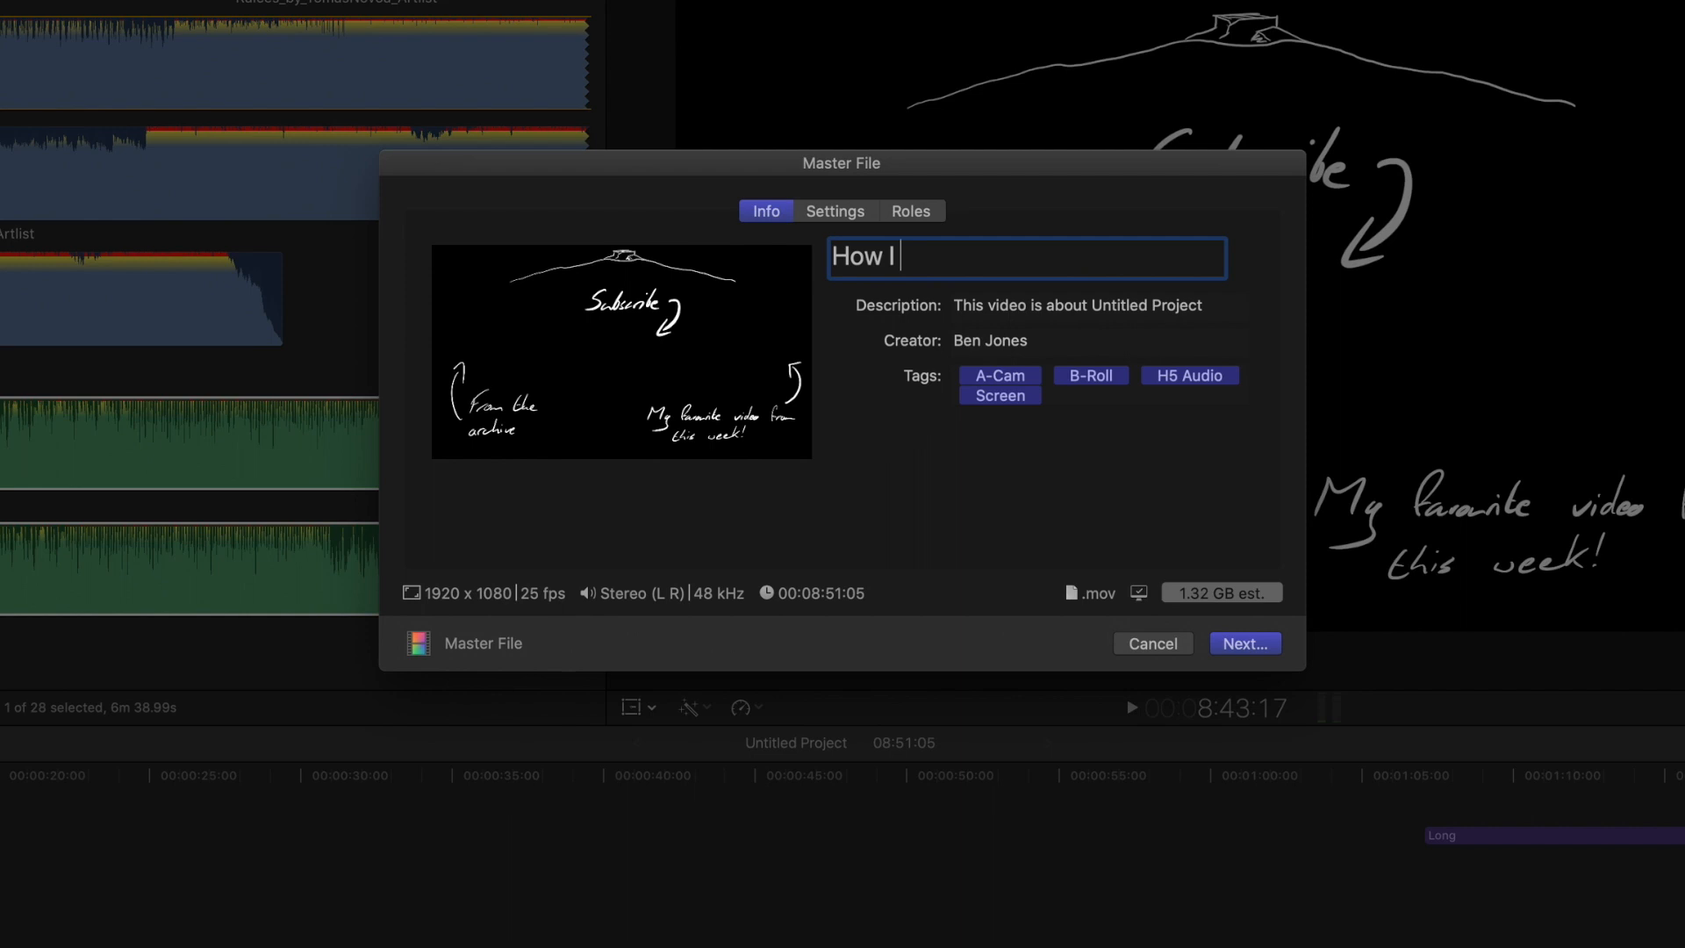
pyautogui.write('Mae My you')
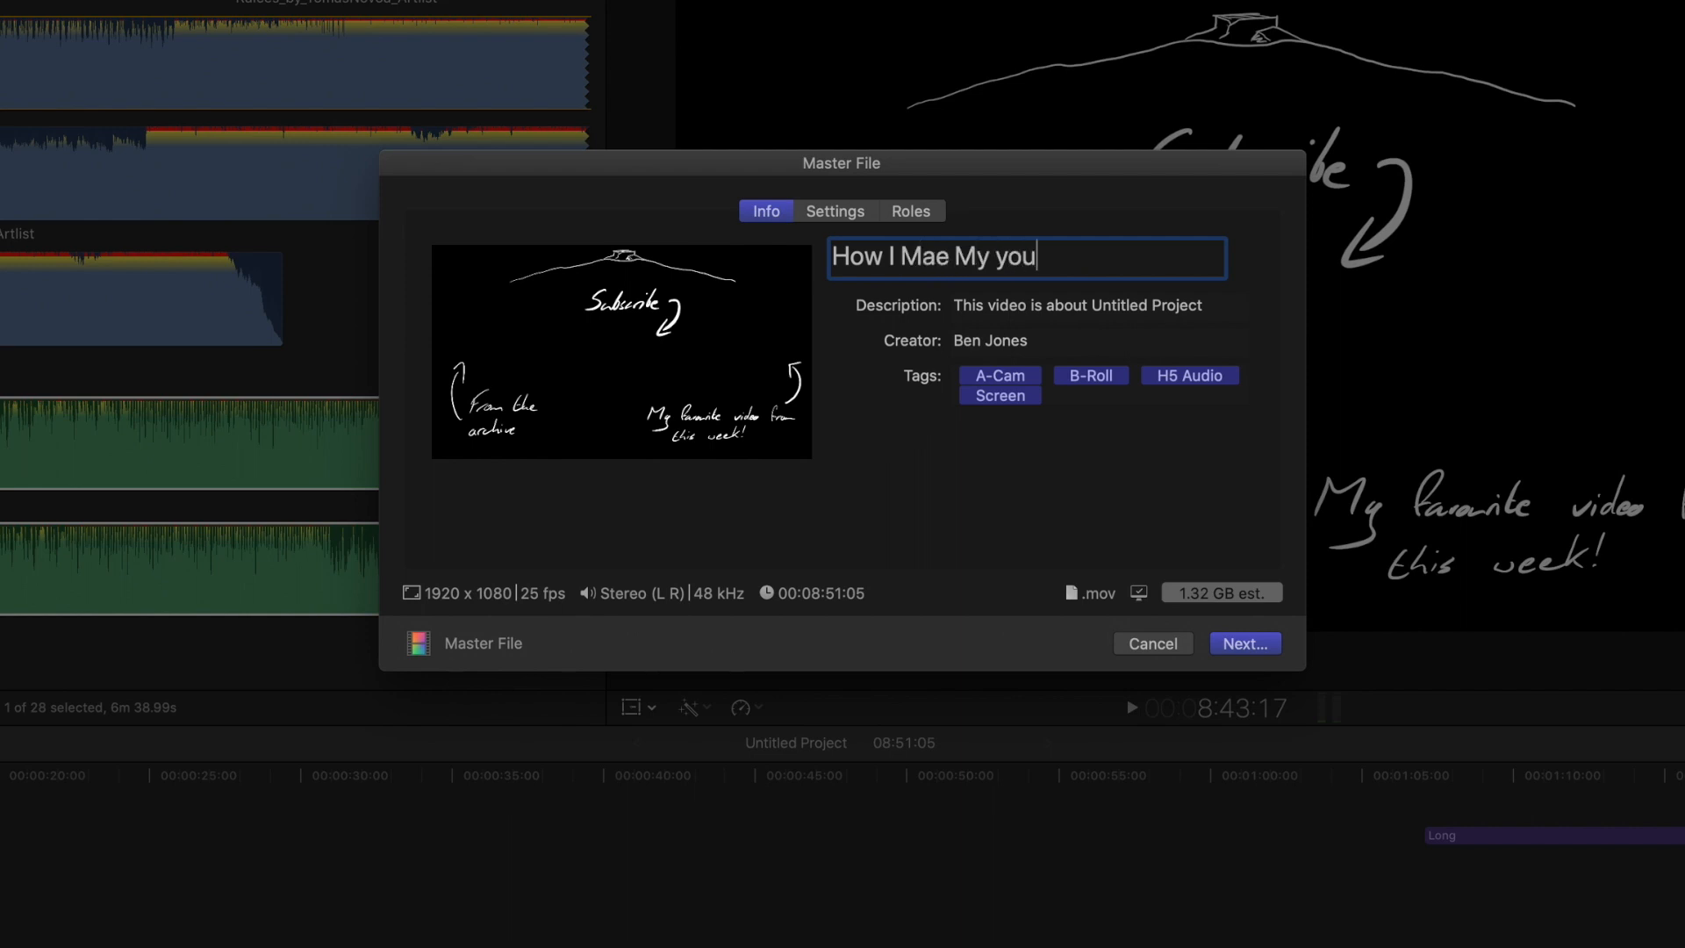
pyautogui.write('Tube Videos')
pyautogui.click(953, 257)
pyautogui.press('BackSpace')
pyautogui.write('ke')
pyautogui.click(1018, 257)
pyautogui.press('BackSpace')
pyautogui.write('Y')
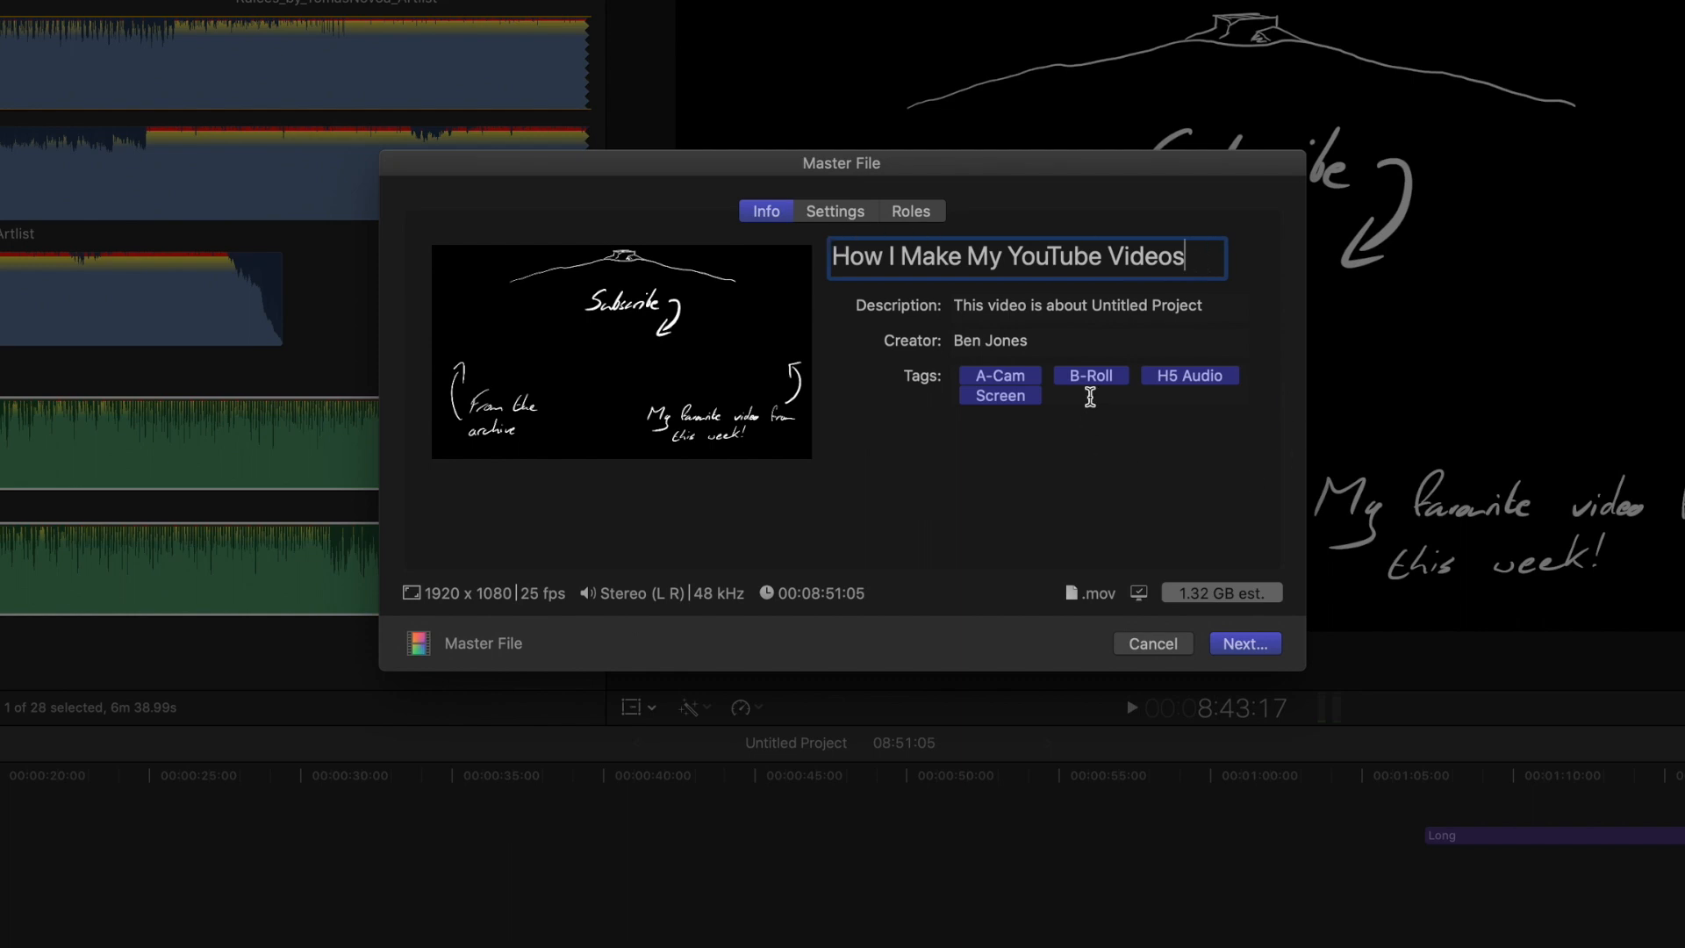
# - Replace the export's tags with youtube, video making, tutorial and apr20
pyautogui.press('Tab')
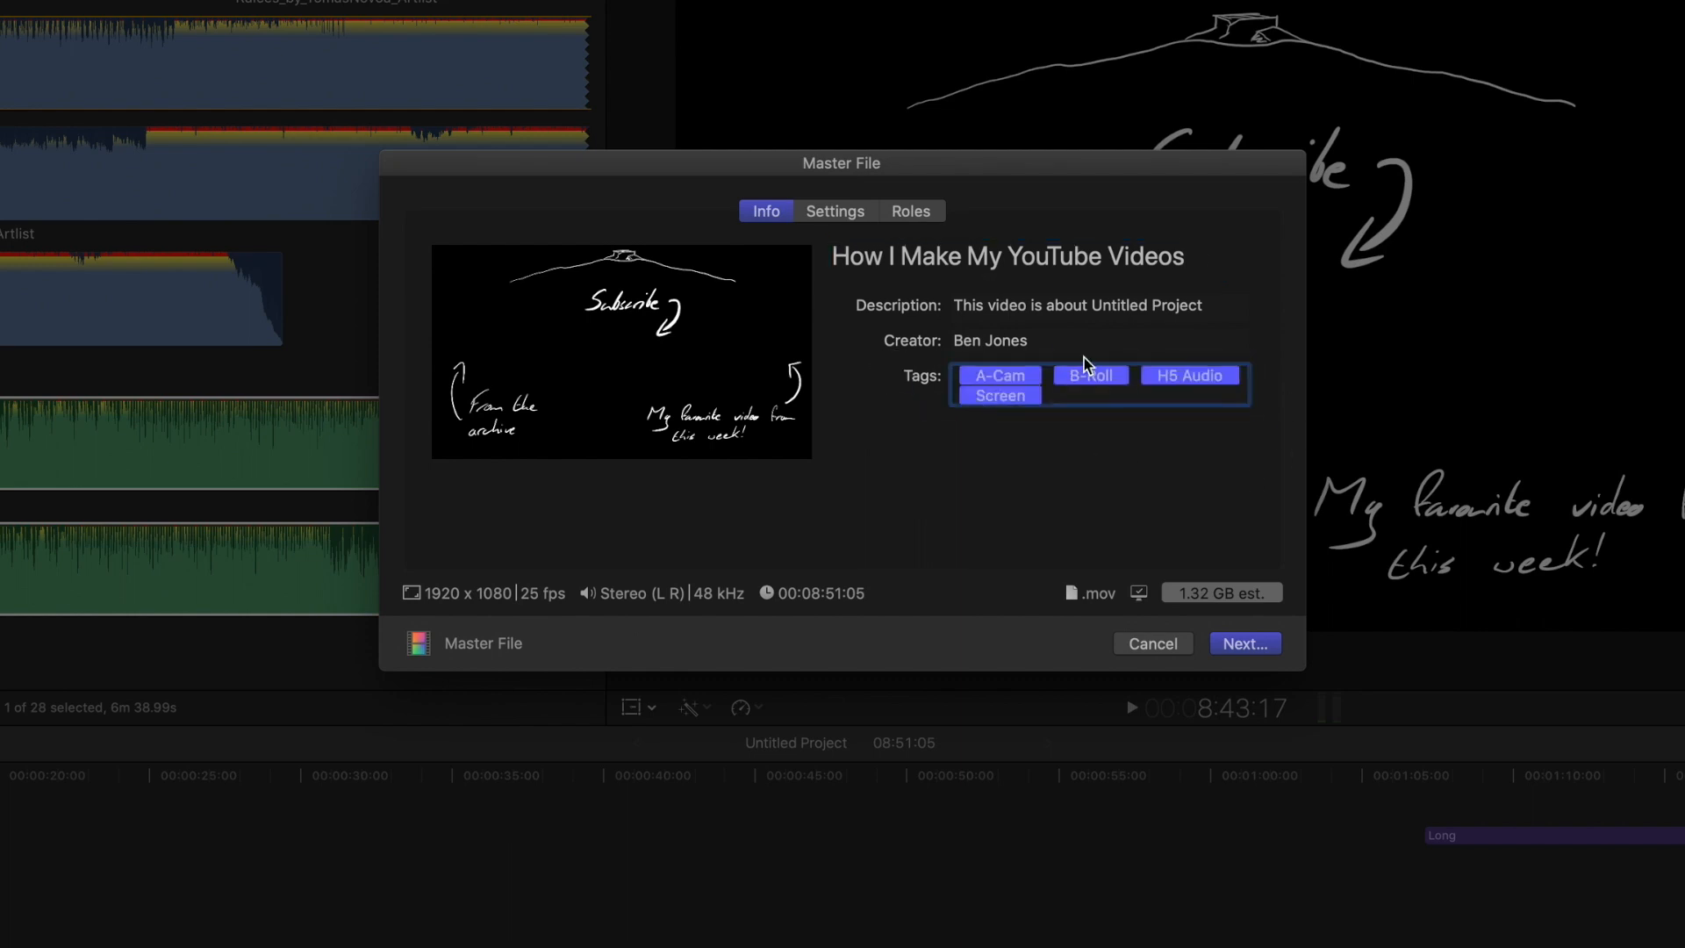
pyautogui.press('BackSpace')
pyautogui.write('youtube')
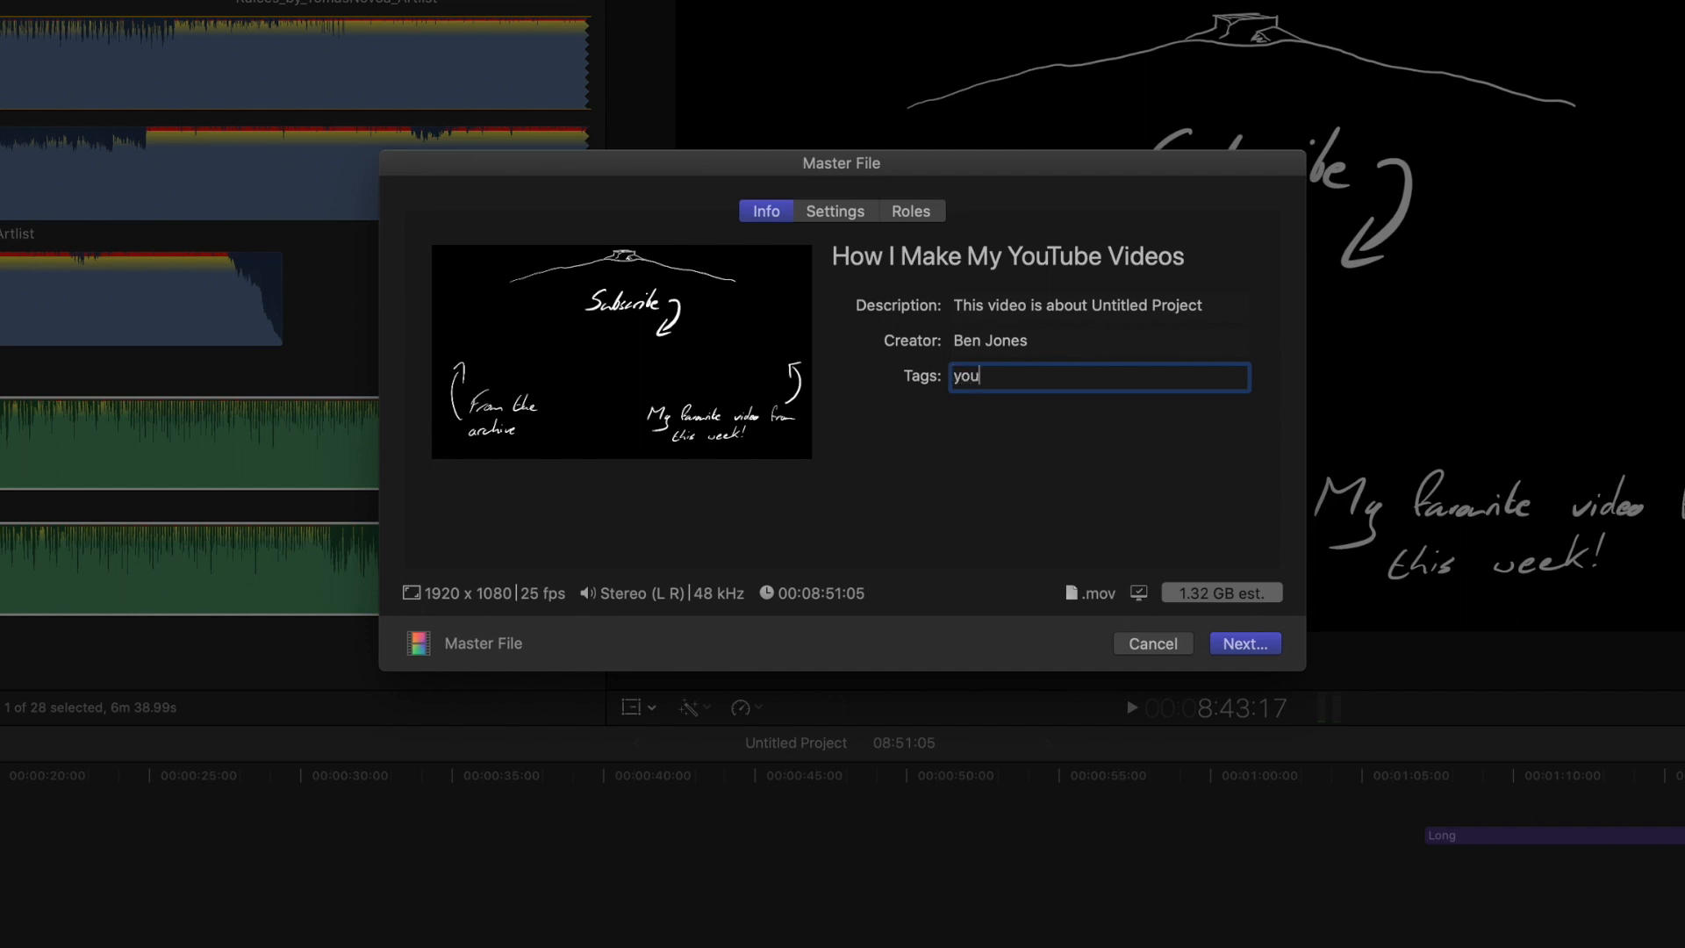
pyautogui.press('Return')
pyautogui.write('video making')
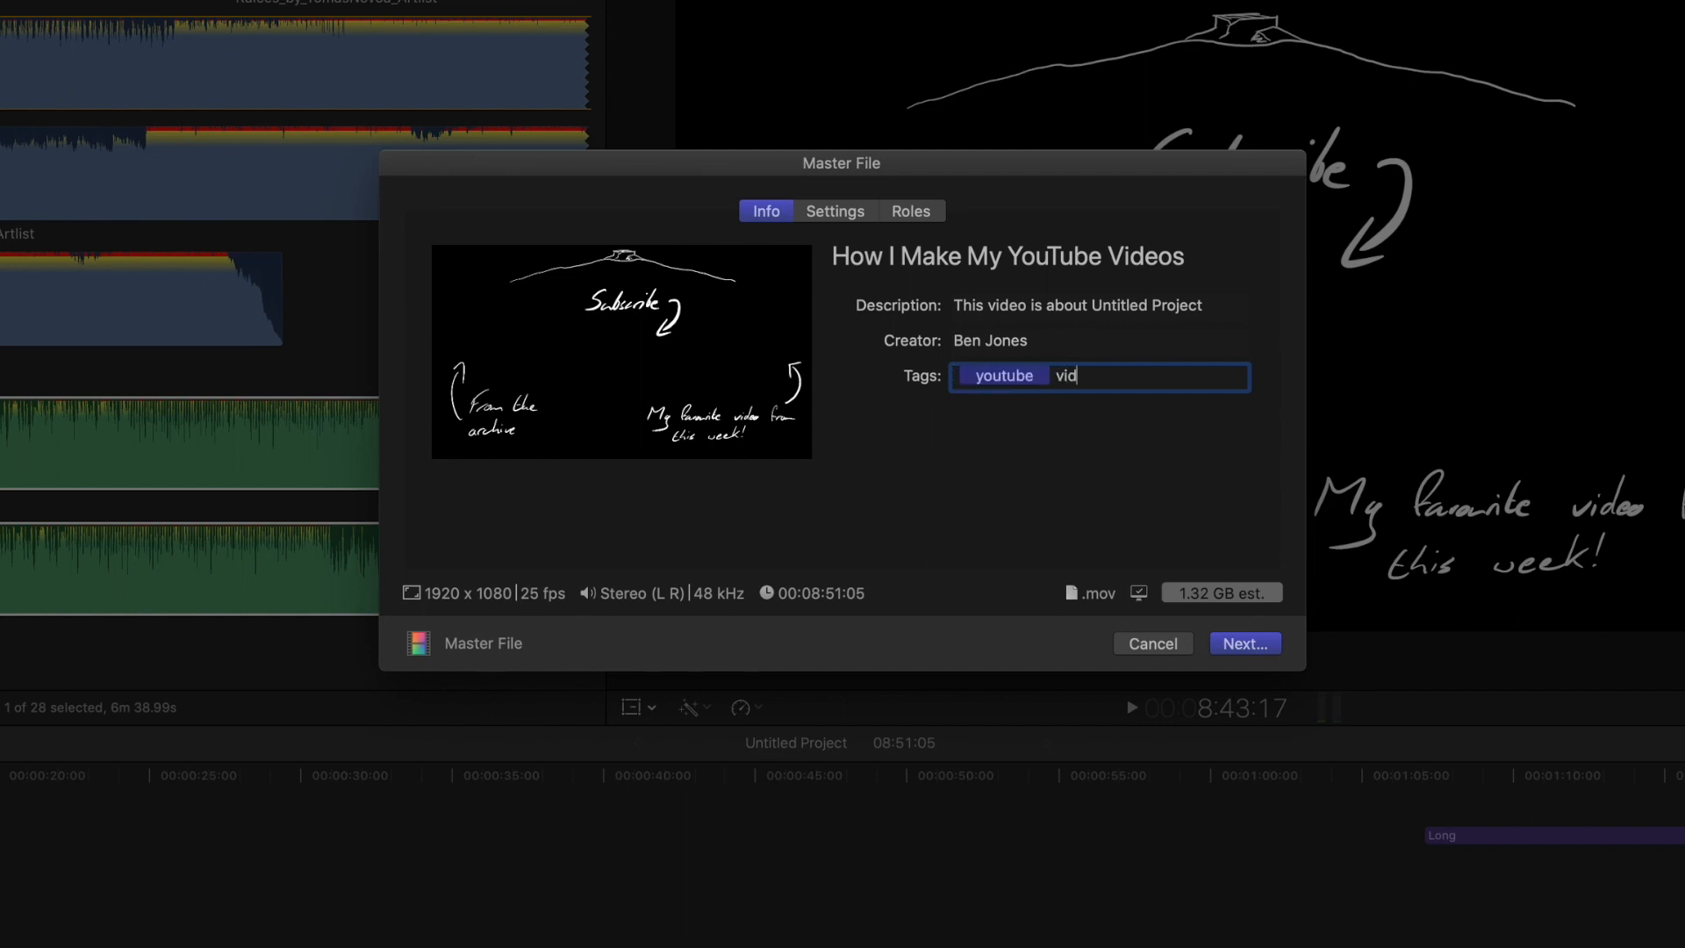
pyautogui.press('Return')
pyautogui.write('tutorial')
pyautogui.press('Return')
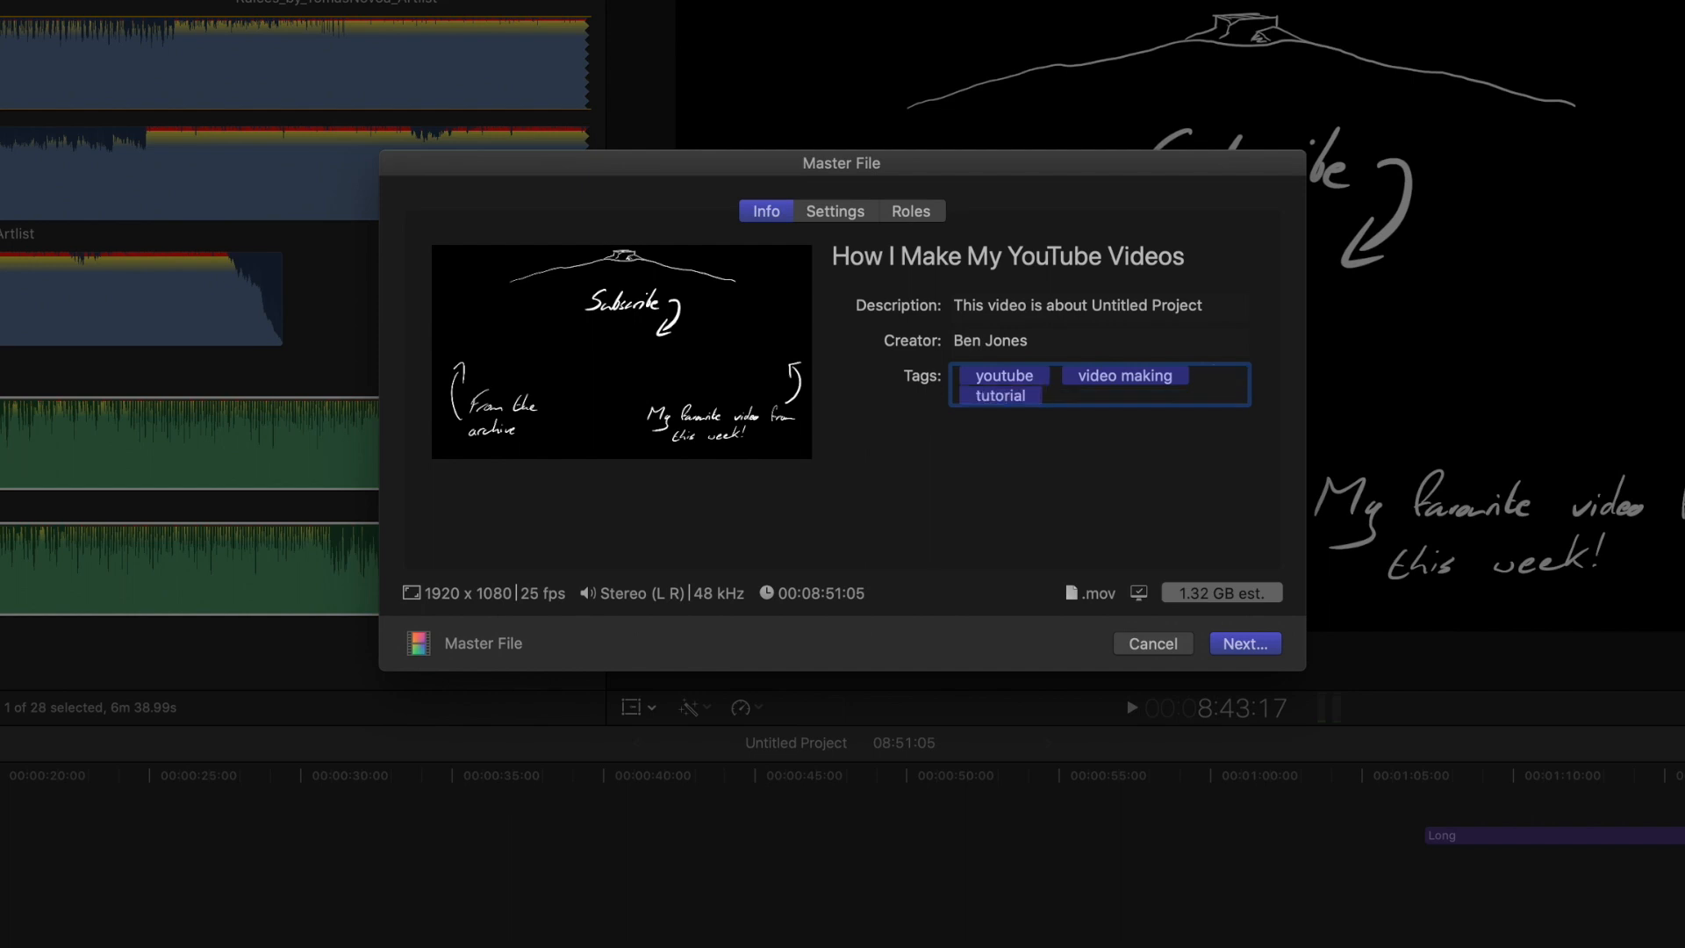
pyautogui.write('apr20')
pyautogui.press('Return')
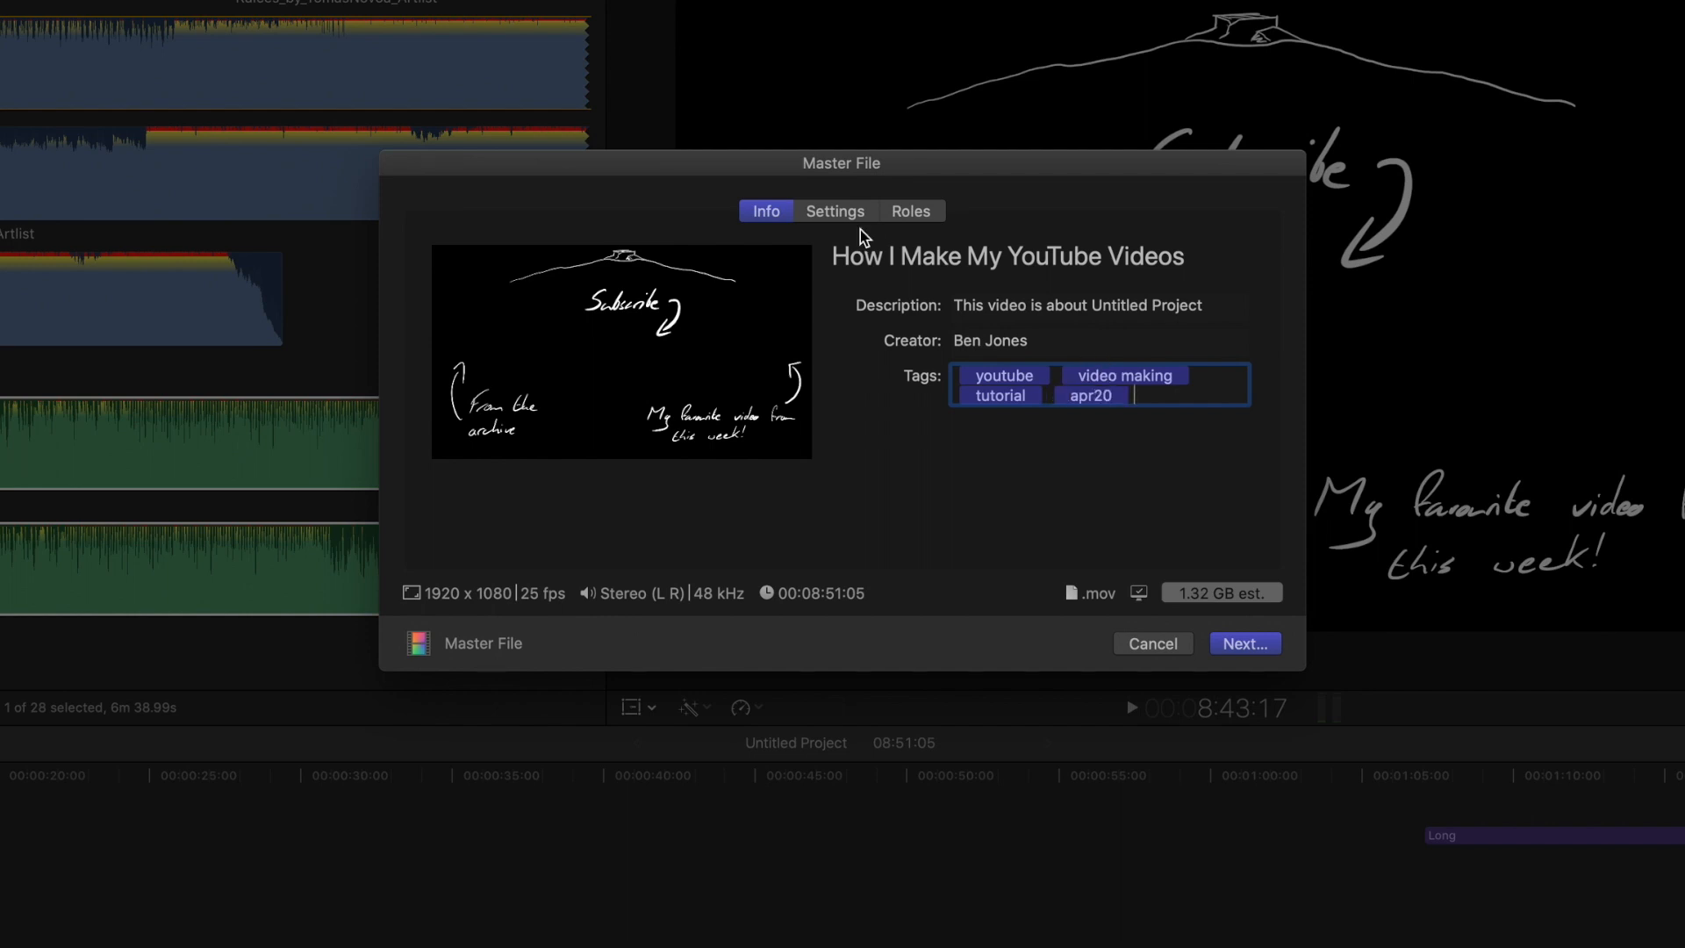
# - Choose H.264 as the video codec in the master file's export settings
pyautogui.click(838, 216)
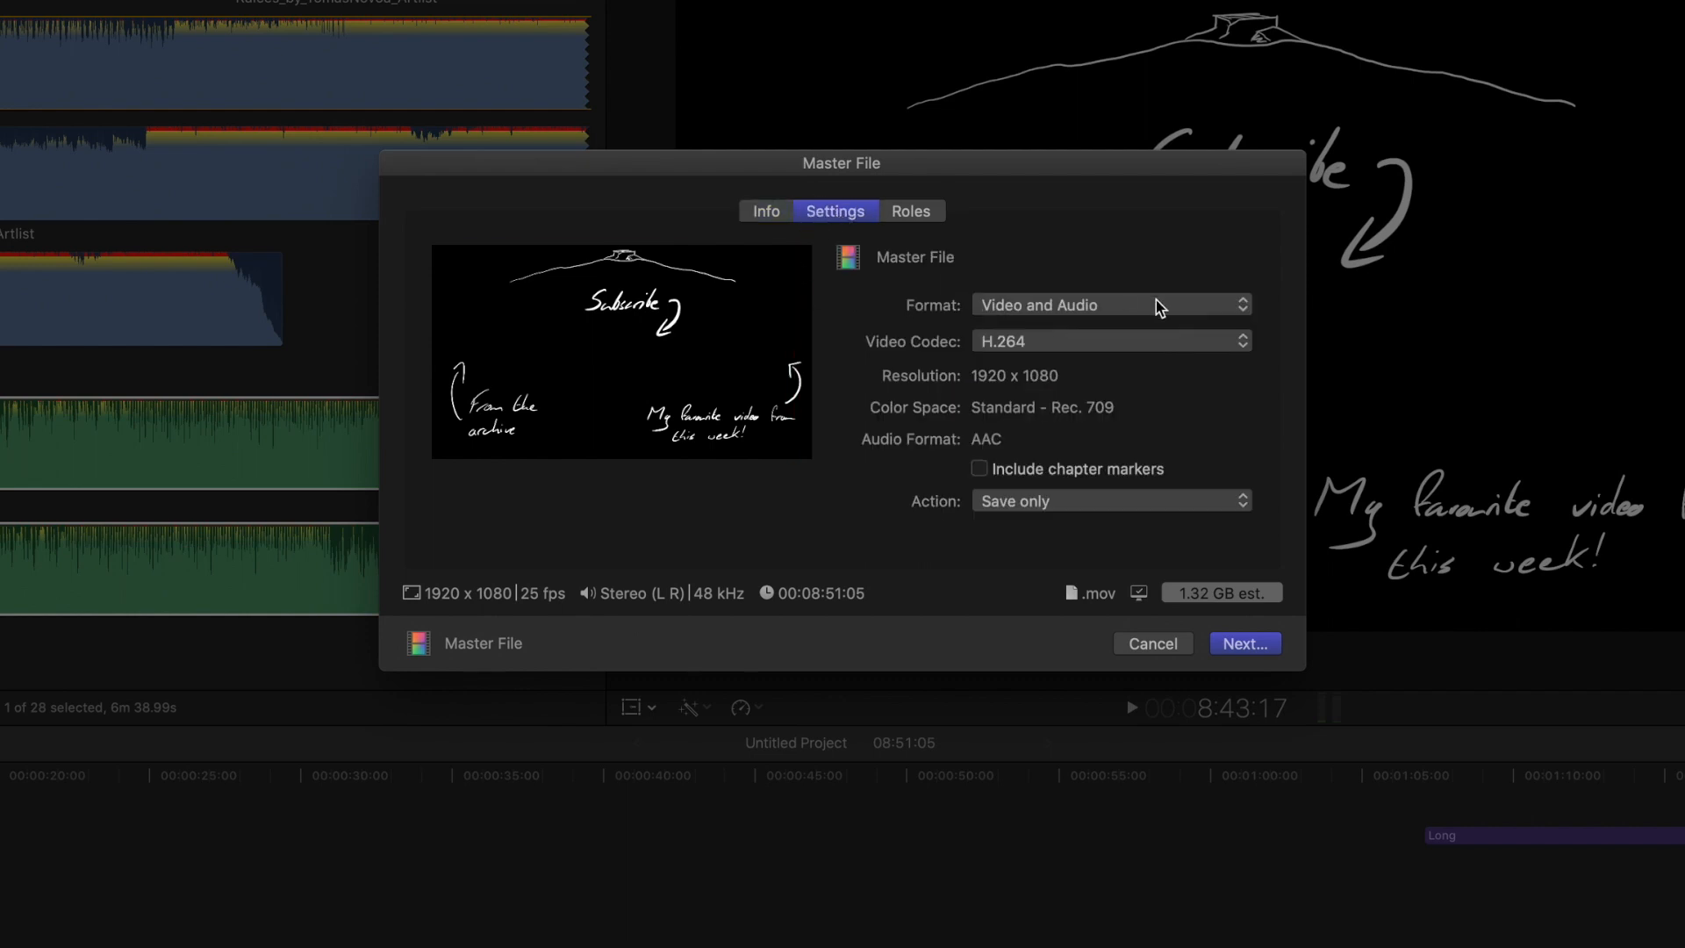
pyautogui.click(1037, 354)
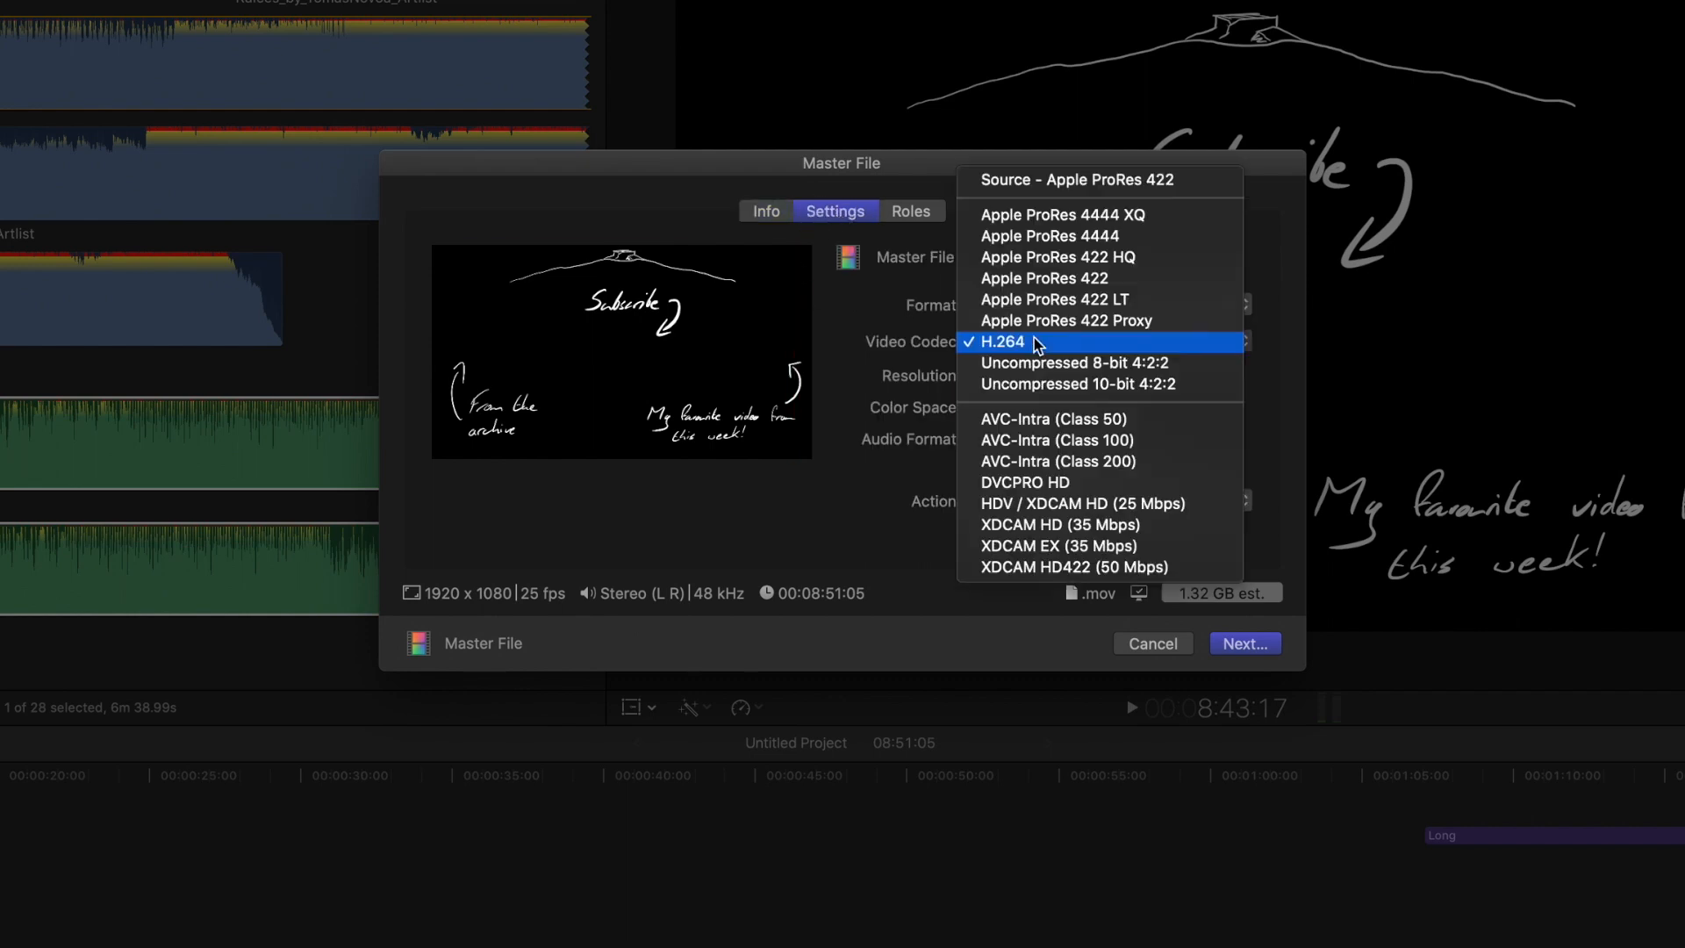
pyautogui.click(1036, 347)
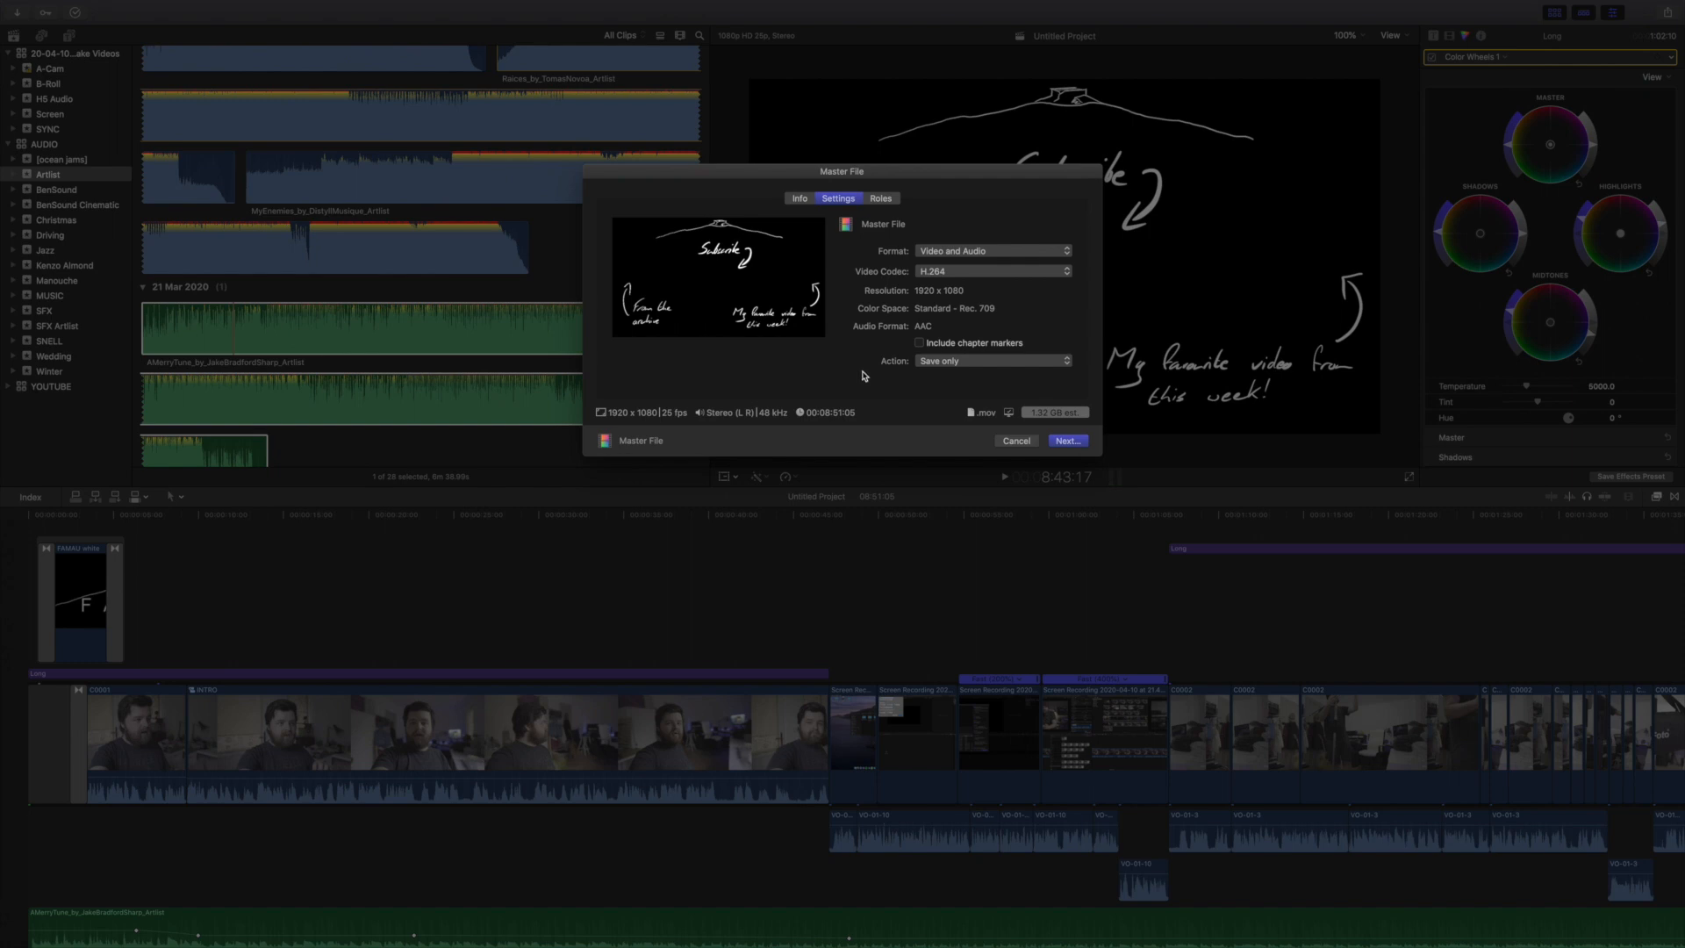
# - Review the master file's action setting, roles and info before saving the export
pyautogui.click(956, 370)
pyautogui.click(957, 369)
pyautogui.click(880, 200)
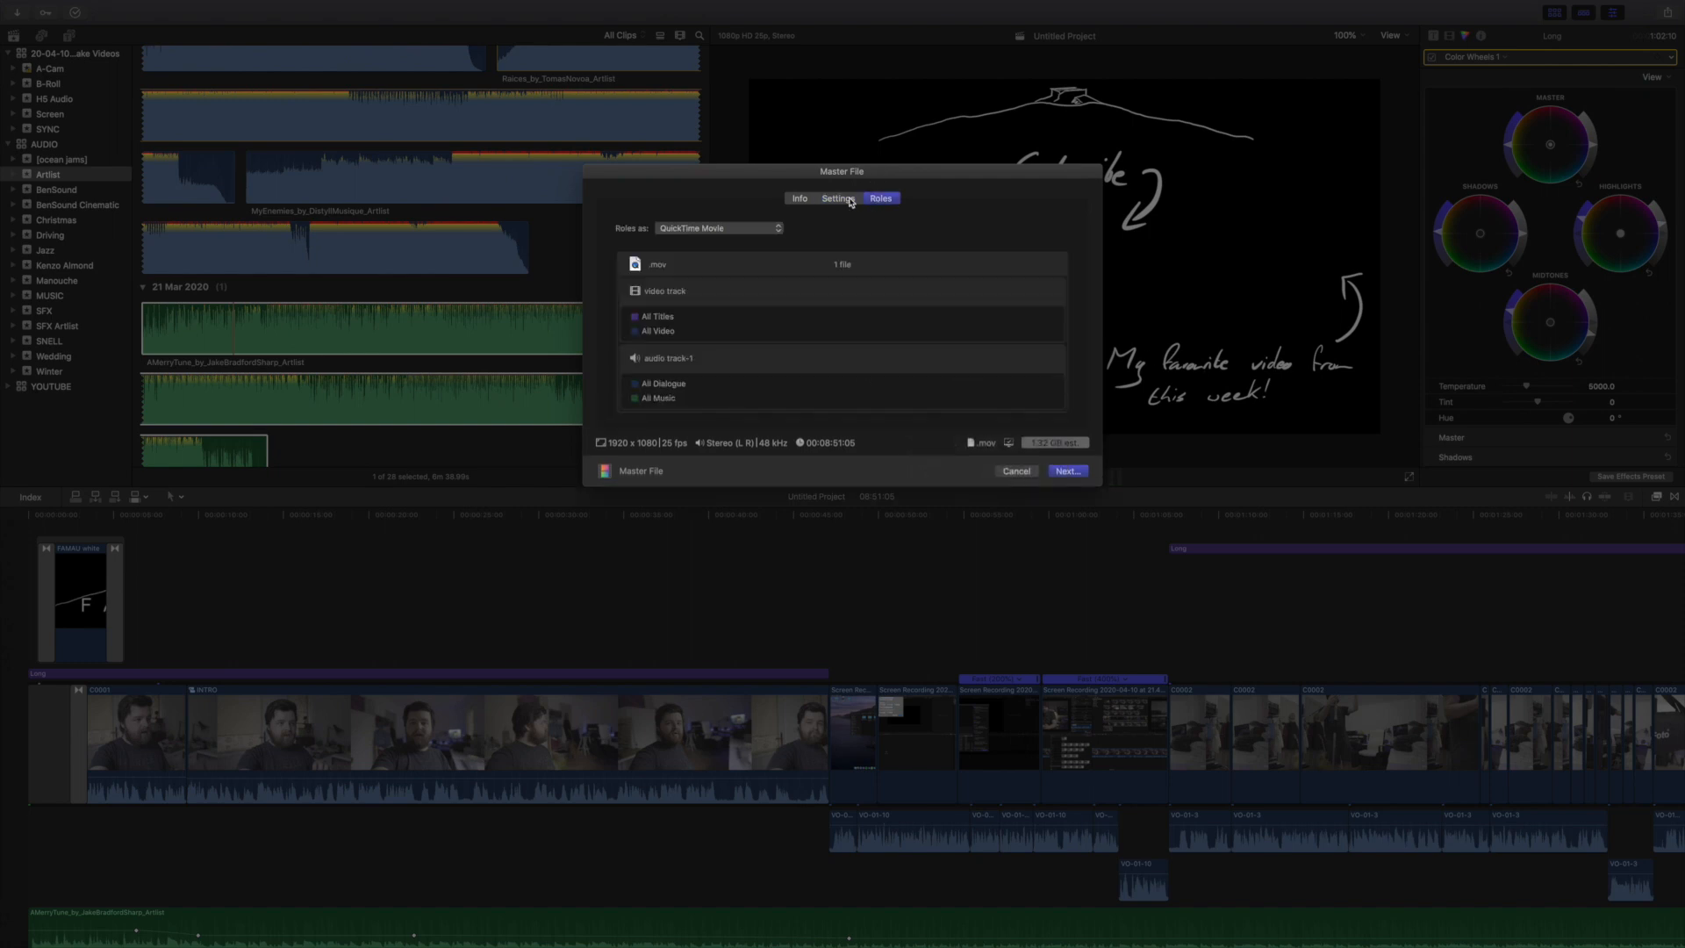
pyautogui.click(838, 198)
pyautogui.click(794, 199)
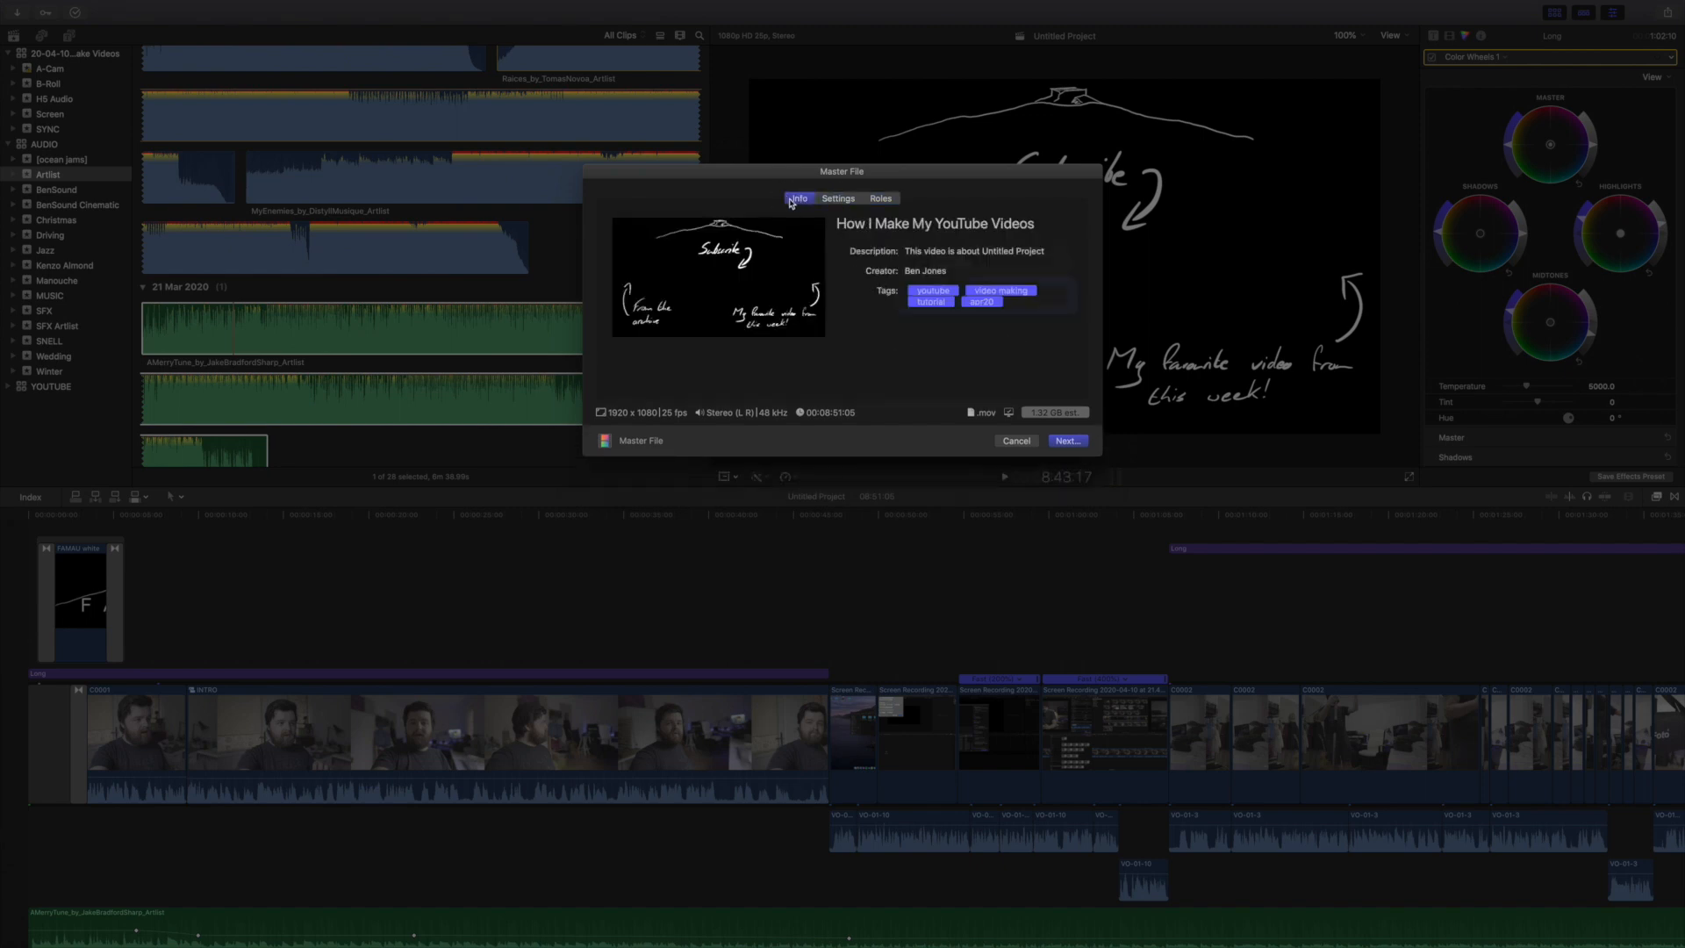
# - Save the master file as "How I Make My YouTube Videos" in the Edits - VIDEO folder and check the export's progress in the background tasks
pyautogui.click(1065, 440)
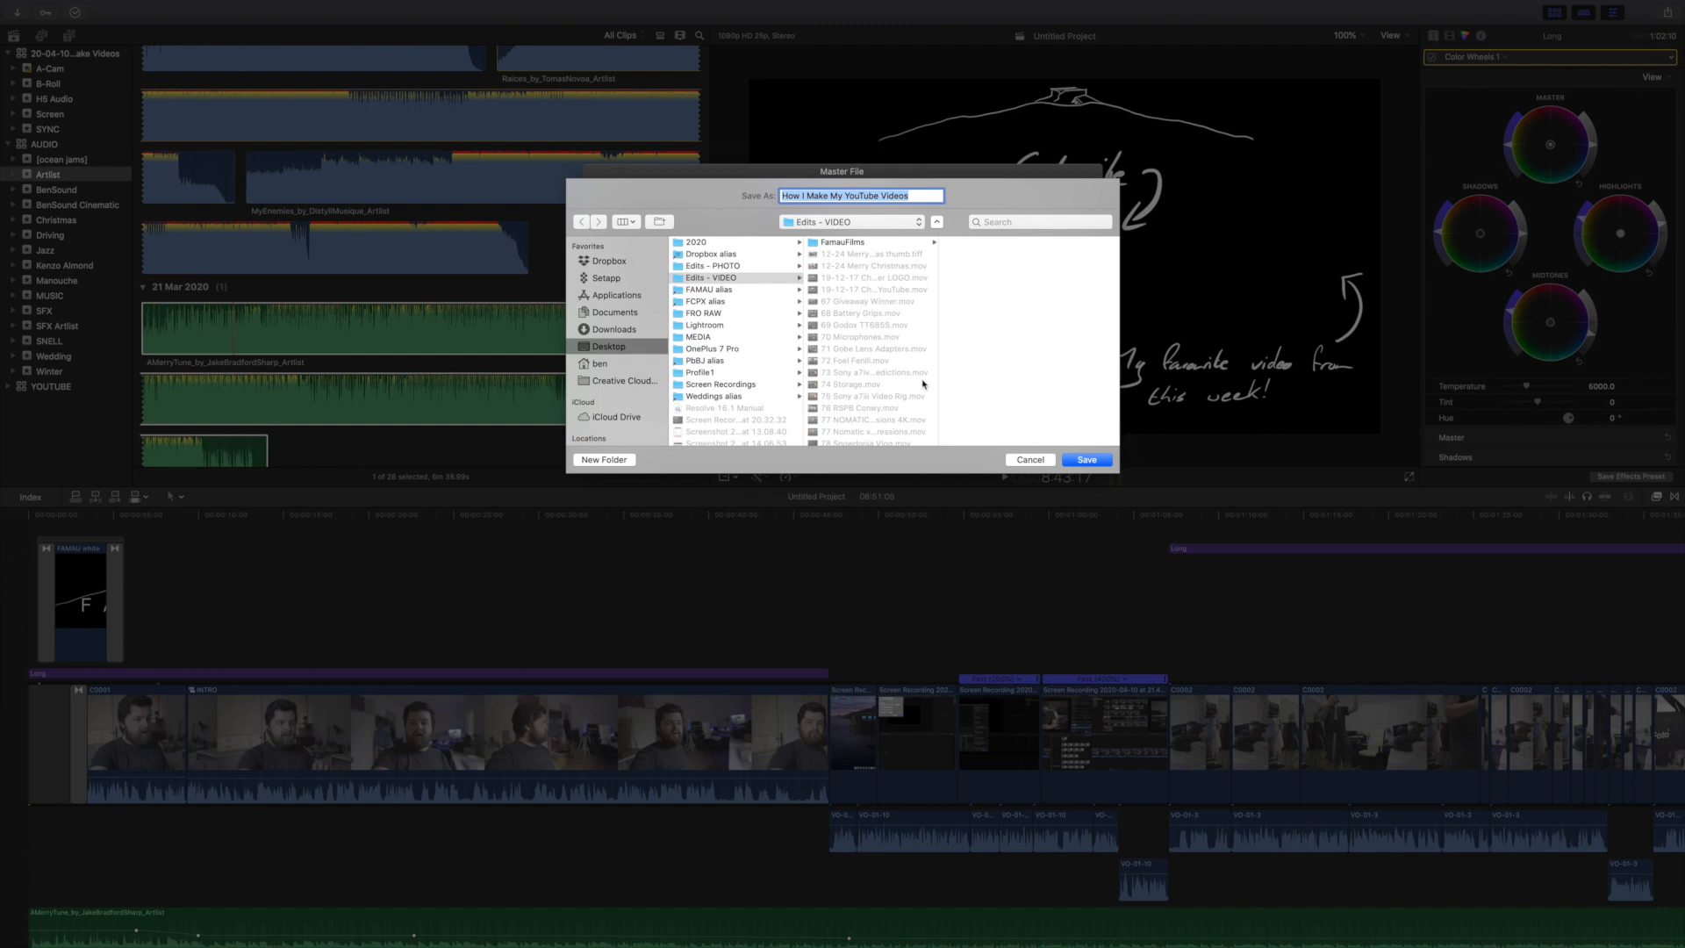
pyautogui.click(717, 279)
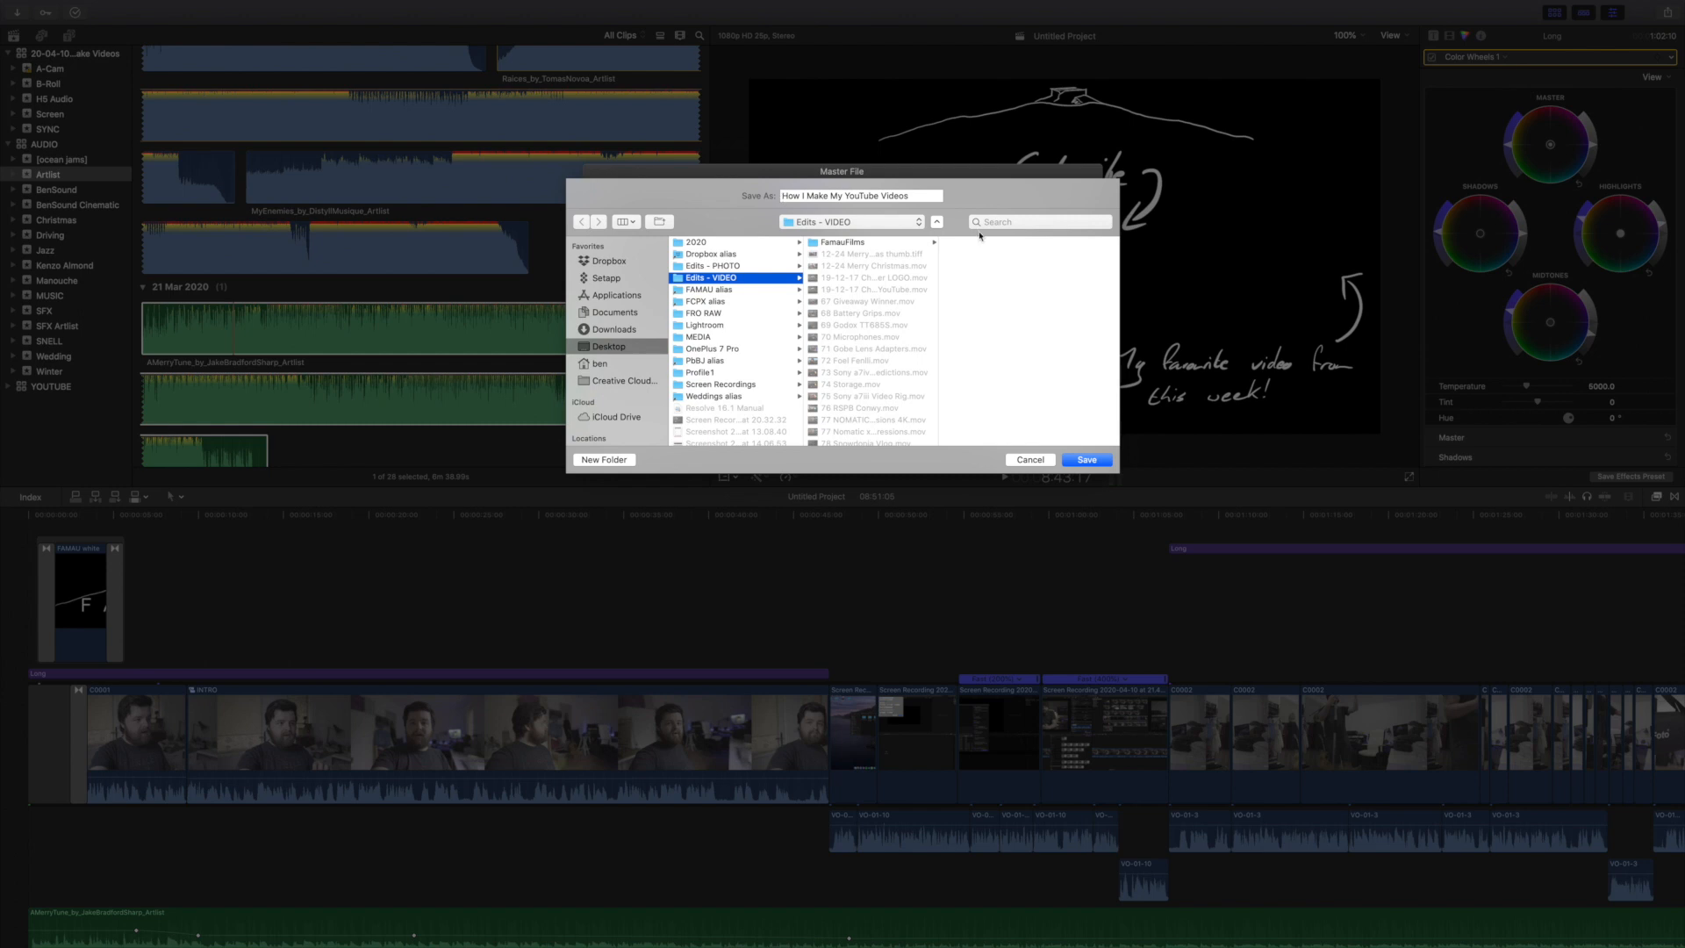
pyautogui.click(1087, 460)
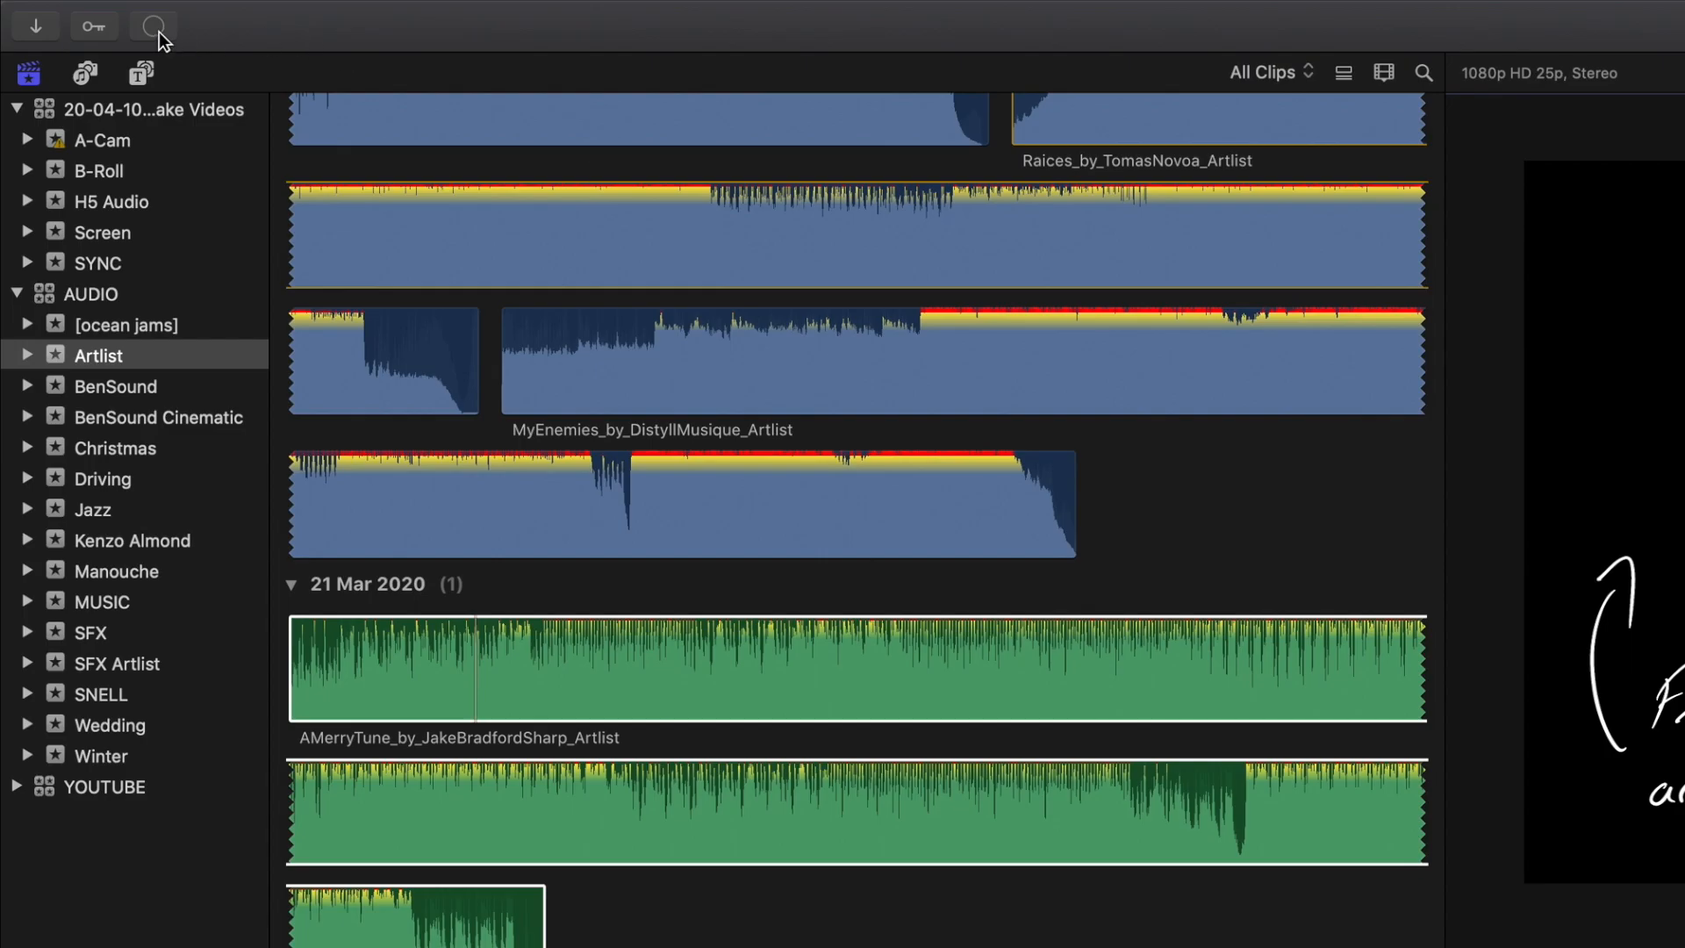
pyautogui.click(158, 30)
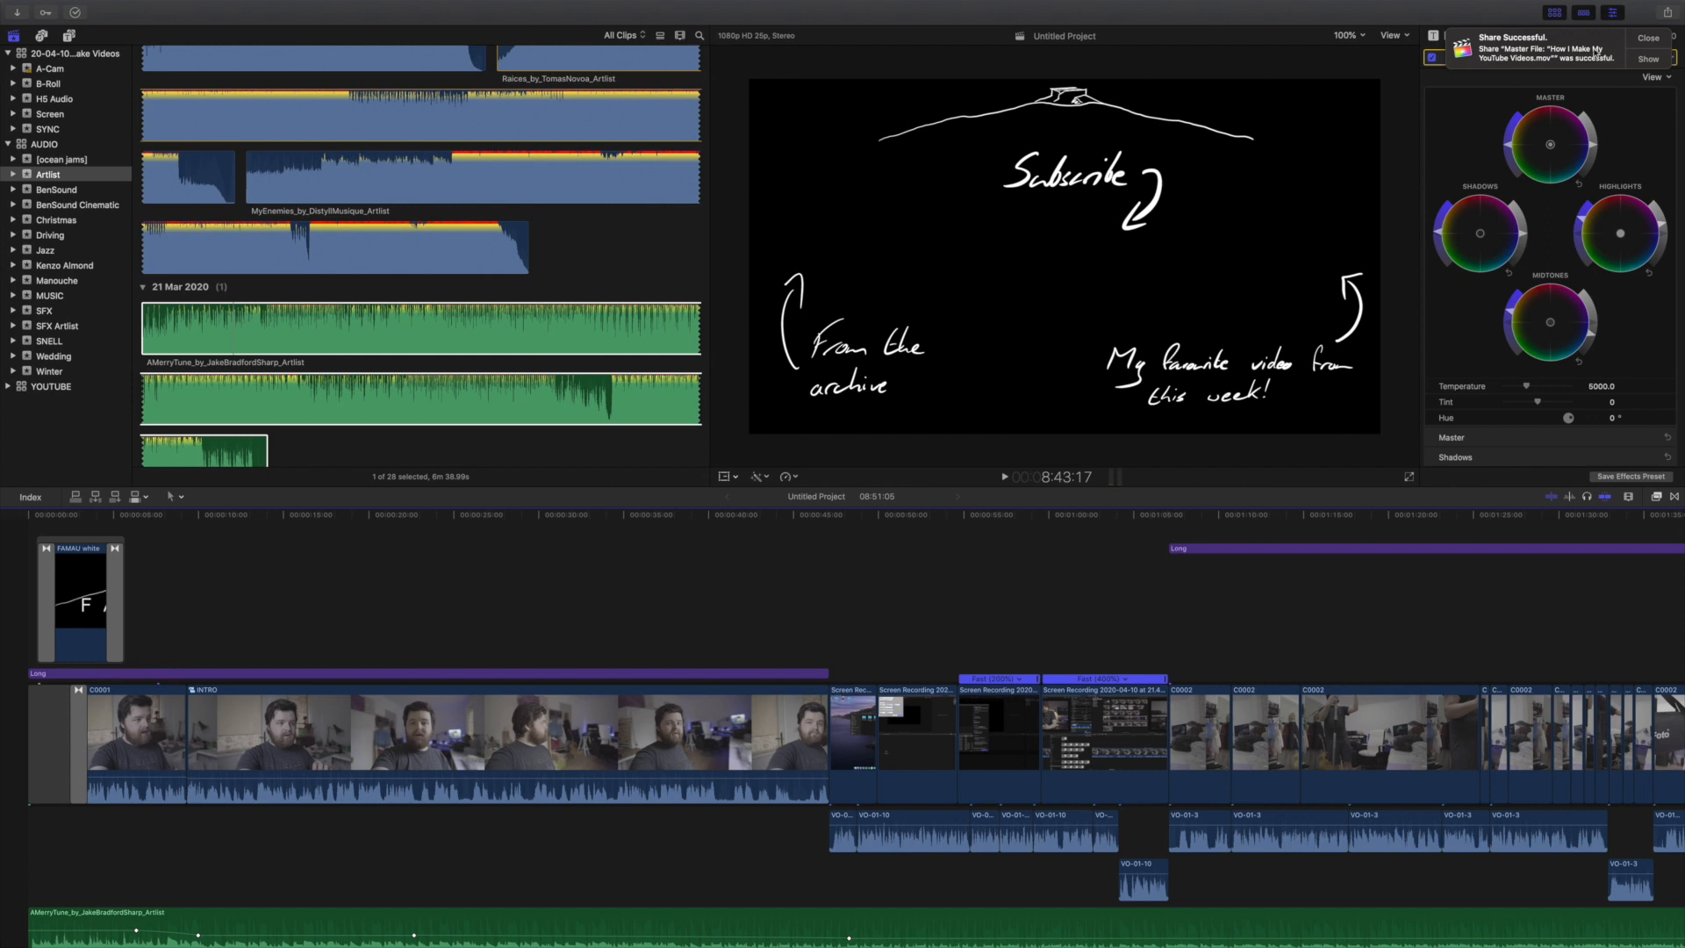
# - Reveal the exported "How I Make My YouTube Videos" movie in Finder and open it in QuickTime Player
pyautogui.click(1649, 60)
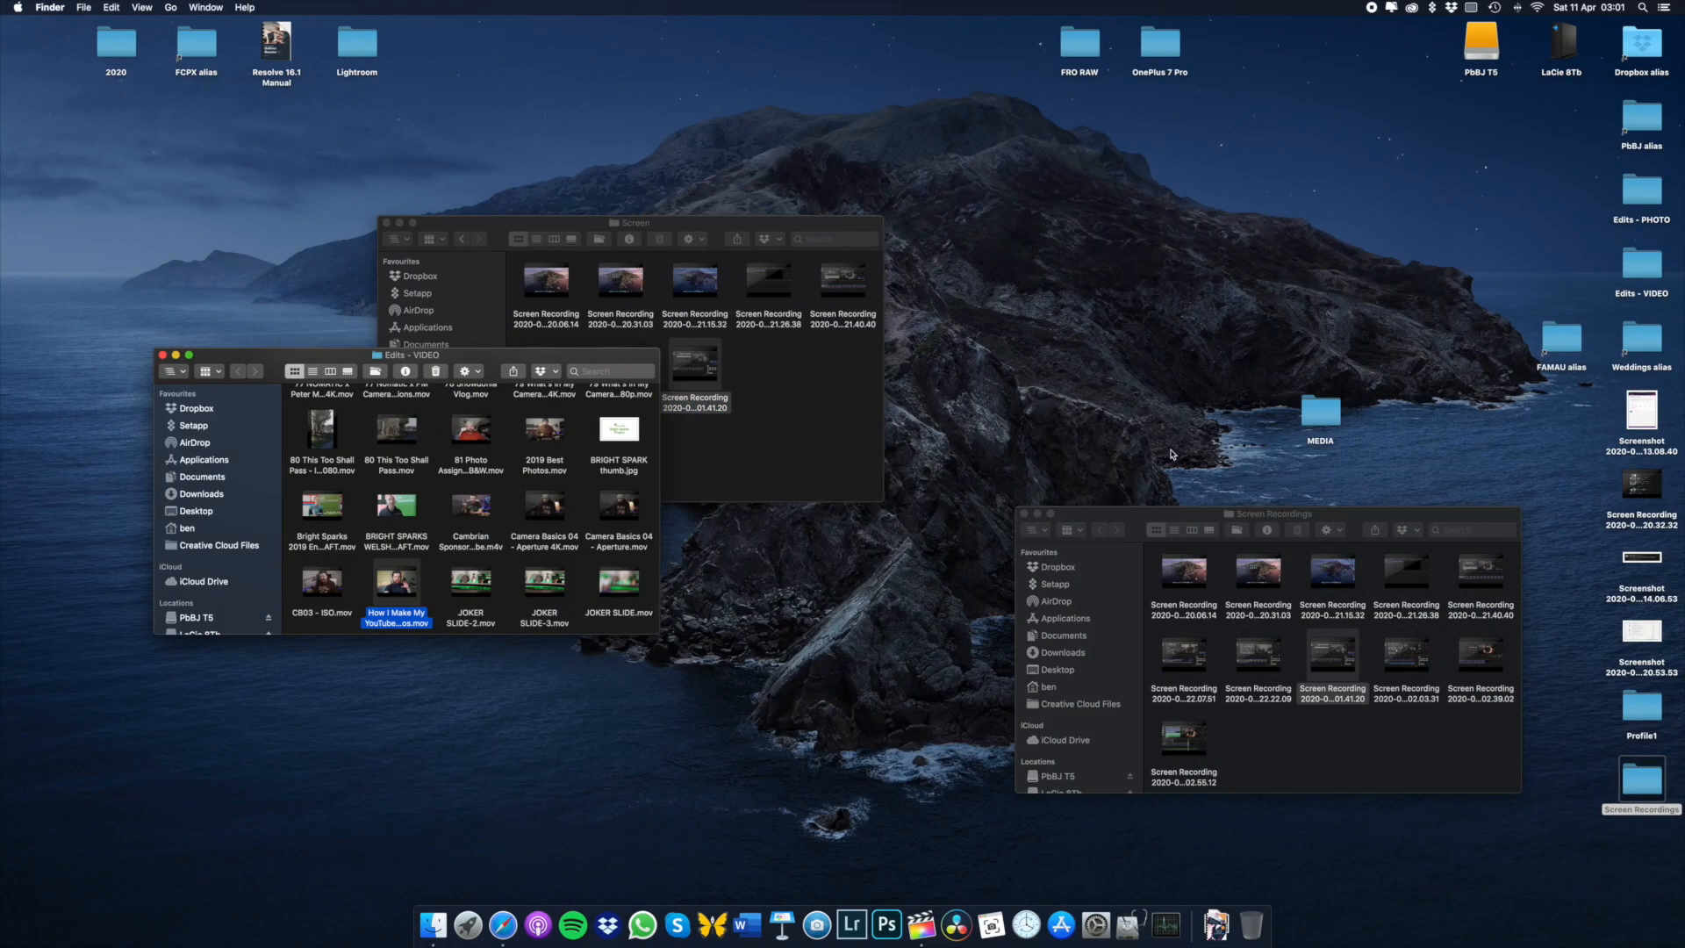
pyautogui.moveTo(524, 356); pyautogui.dragTo(1070, 358)
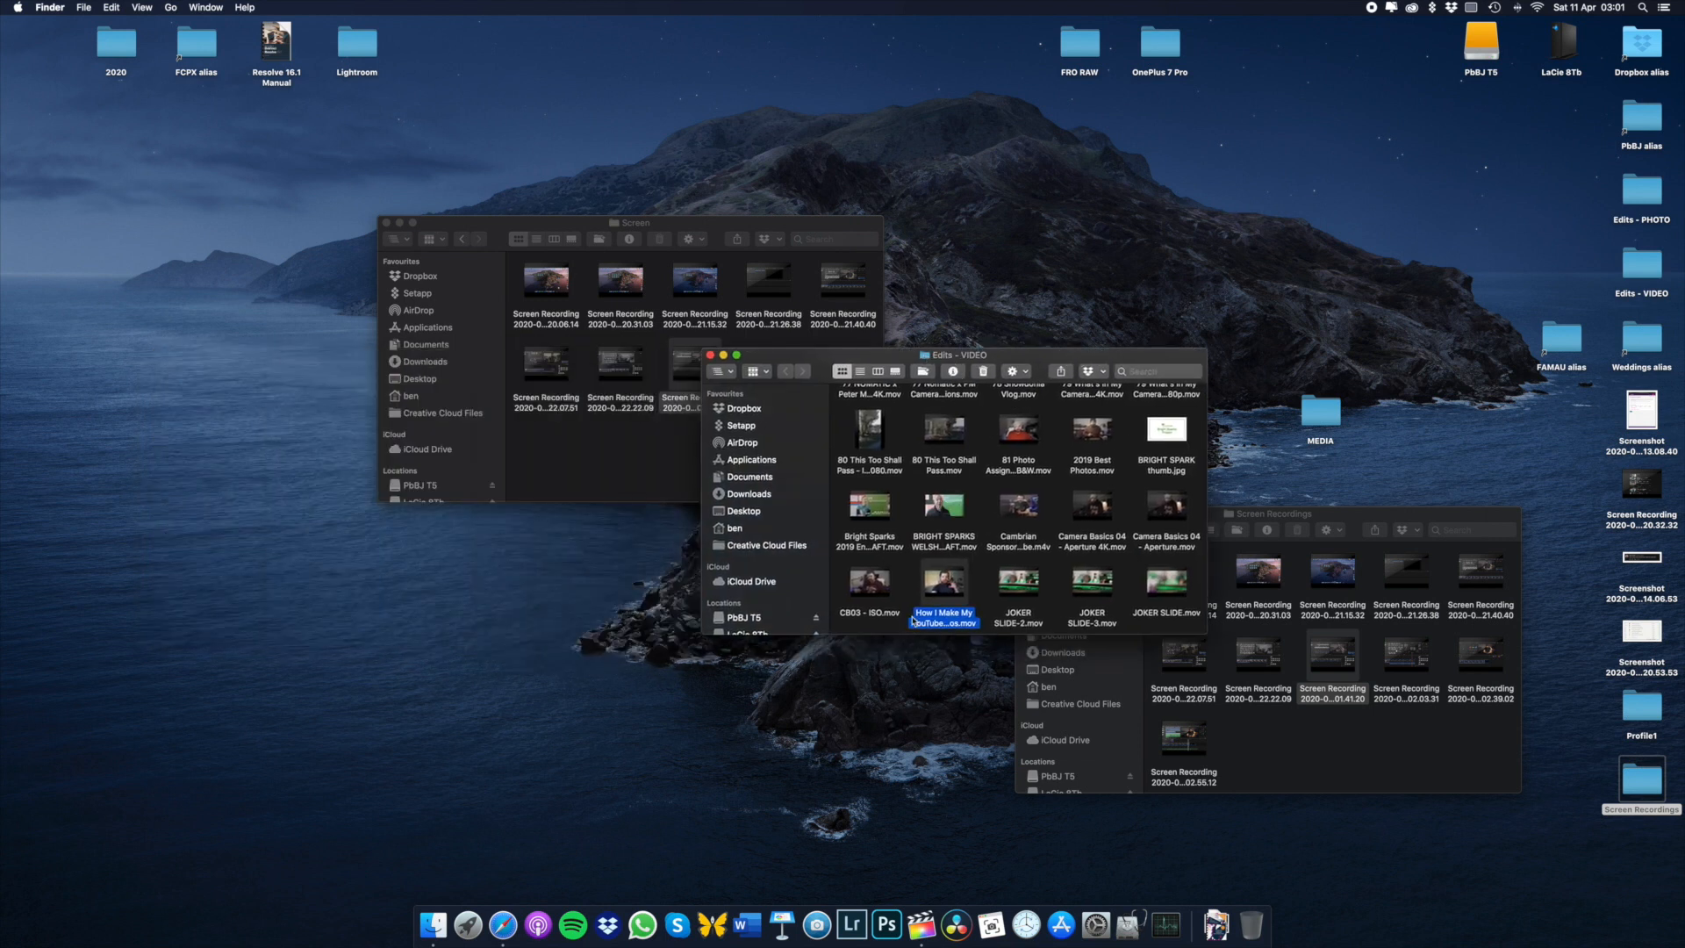
pyautogui.doubleClick(955, 593)
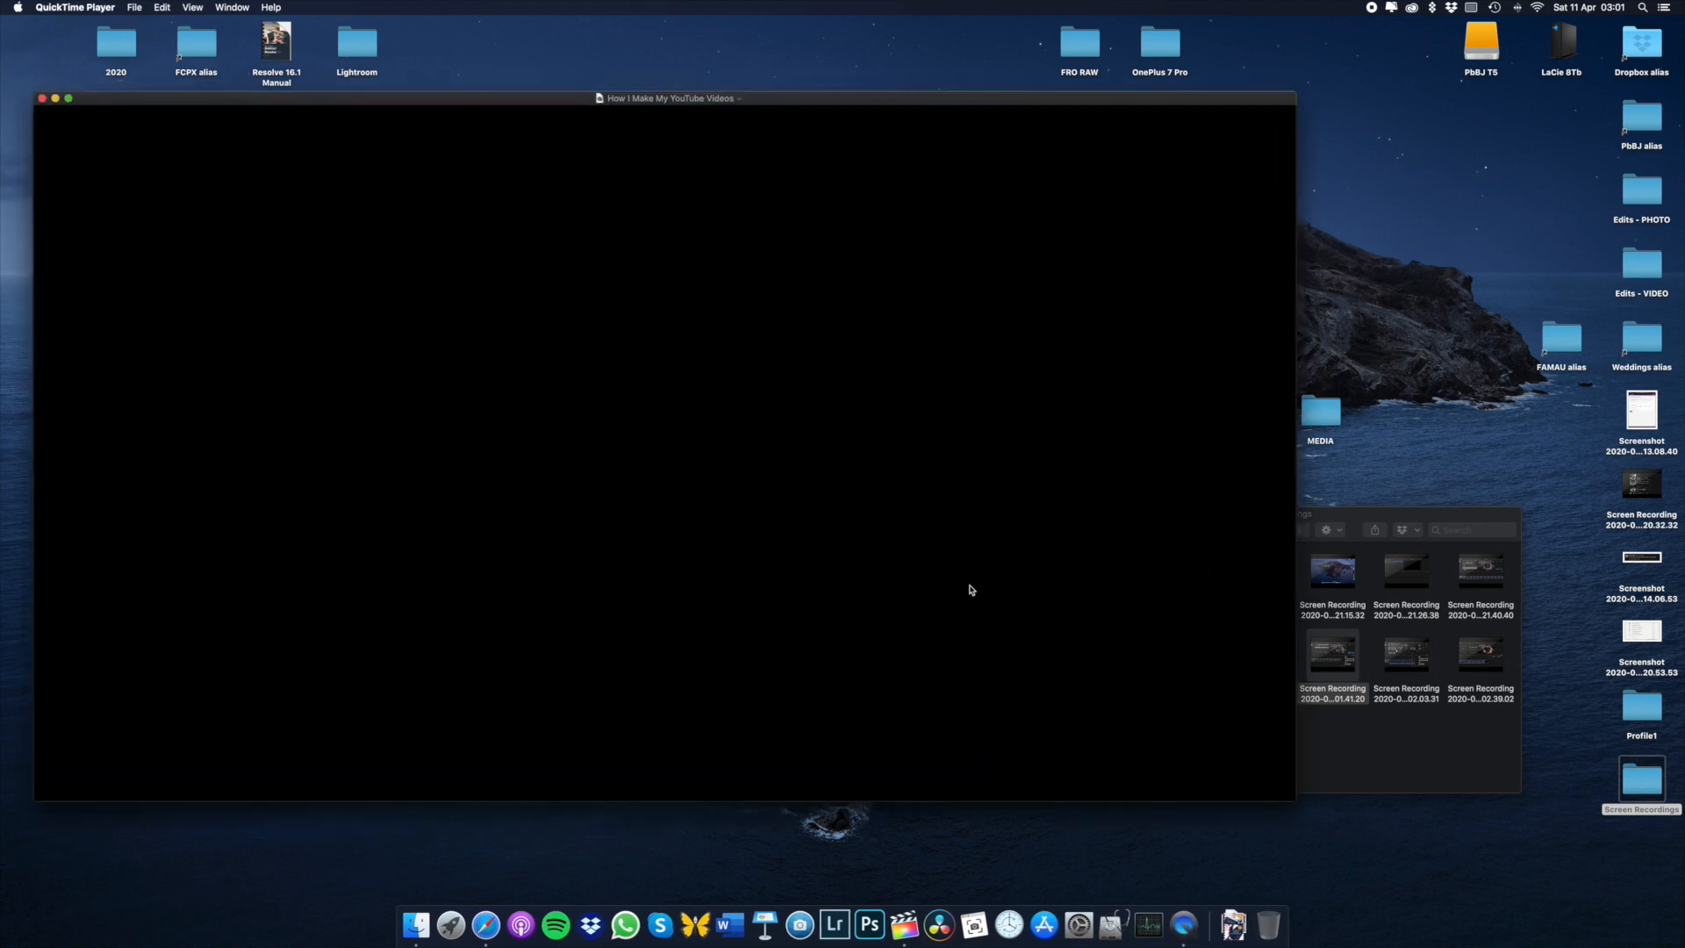